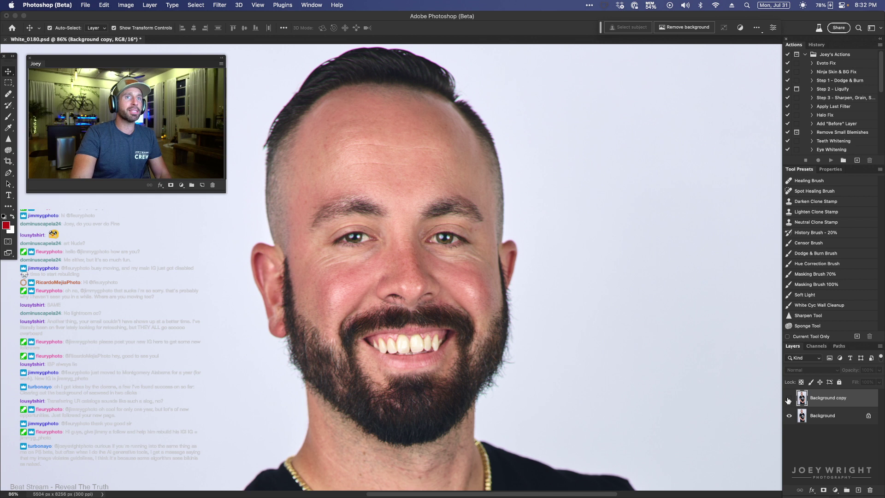
# - Compare the retouched Background copy layer with the original Background across the face, shirt and forearms
pyautogui.moveTo(480, 361); pyautogui.dragTo(480, 352)
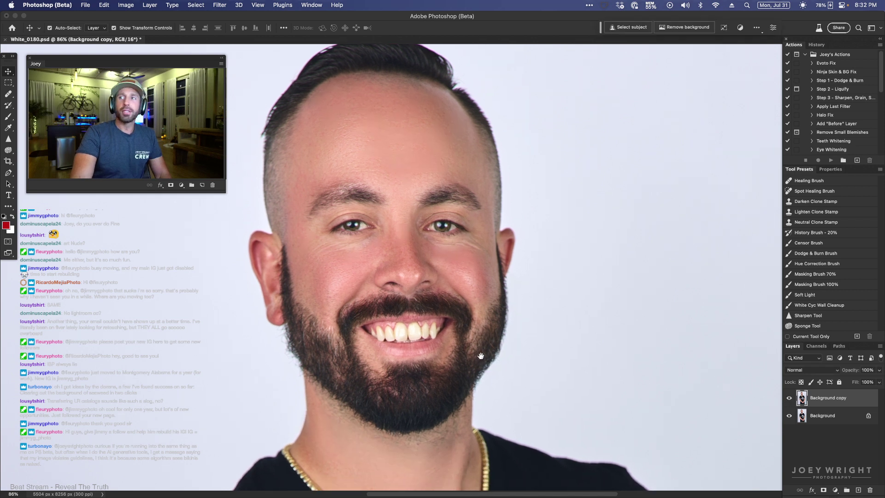
pyautogui.moveTo(488, 389); pyautogui.dragTo(502, 343)
pyautogui.scroll(-10, 501, 343)
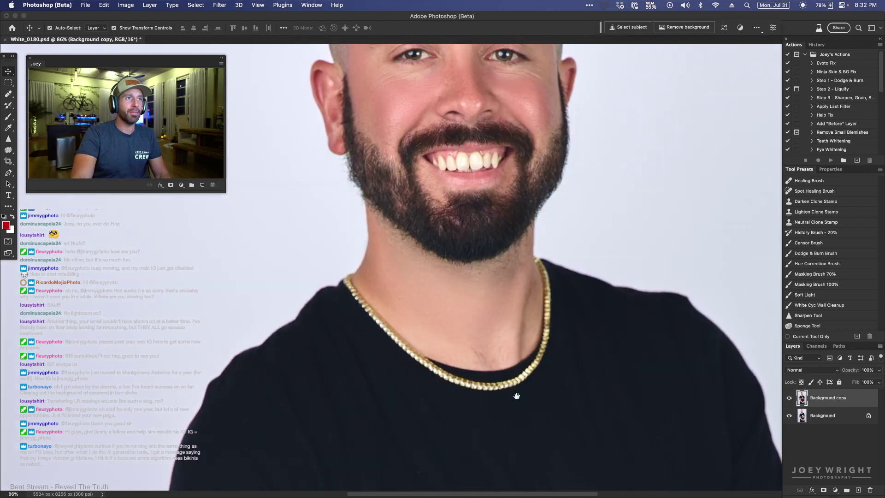
pyautogui.scroll(-5, 550, 363)
pyautogui.scroll(3, 551, 396)
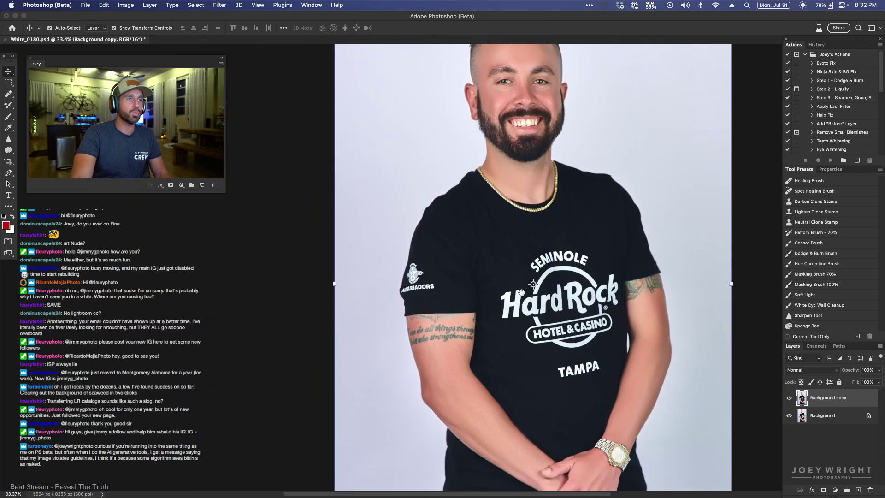
pyautogui.scroll(3, 552, 430)
pyautogui.scroll(1, 552, 430)
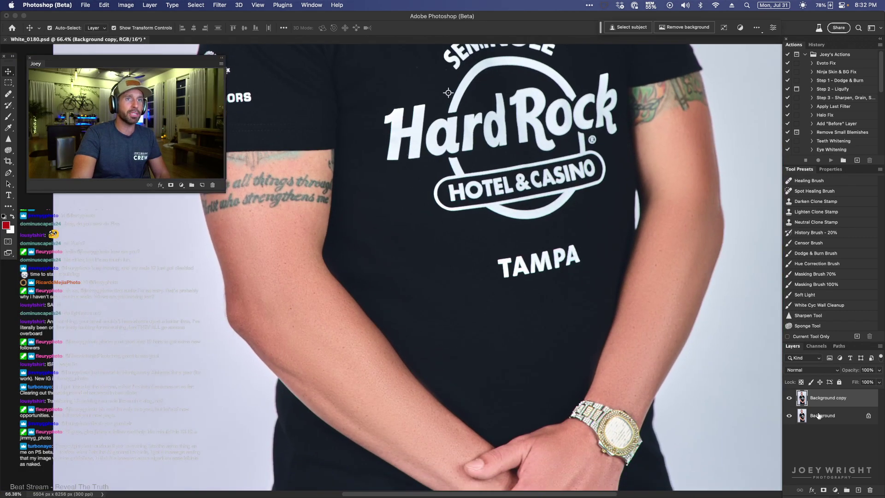
pyautogui.click(790, 398)
pyautogui.click(789, 399)
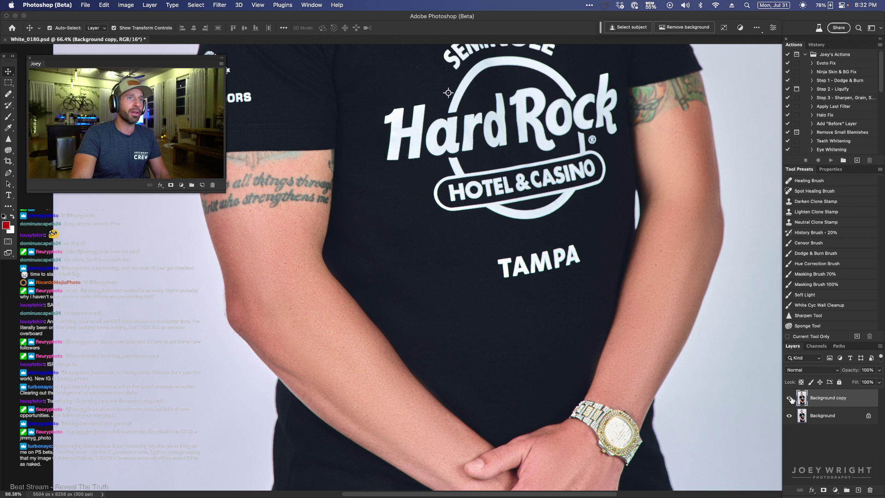
pyautogui.click(789, 398)
pyautogui.click(790, 398)
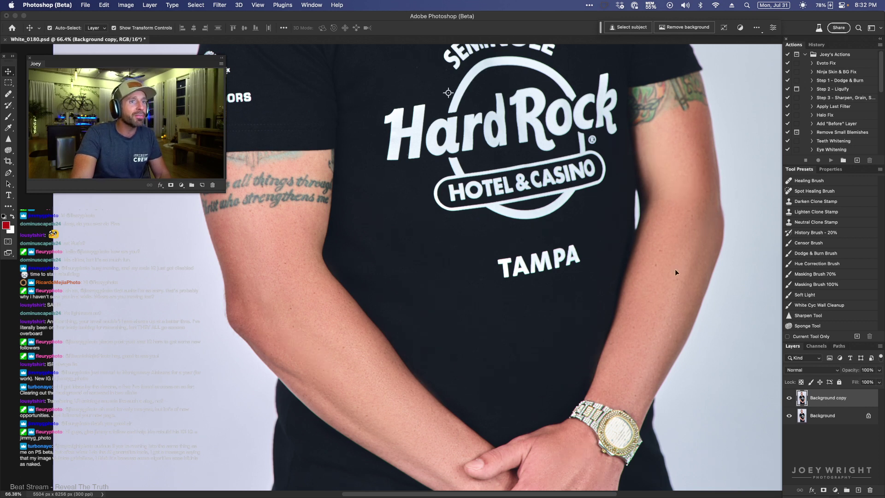
# - Toggle the Background copy layer's visibility to compare the retouched face and neck with the original
pyautogui.scroll(10, 636, 415)
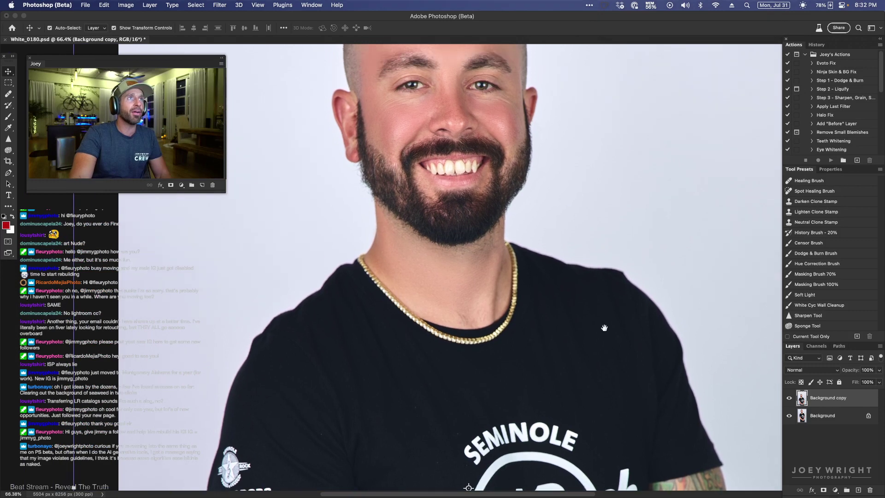
pyautogui.scroll(4, 604, 327)
pyautogui.click(790, 398)
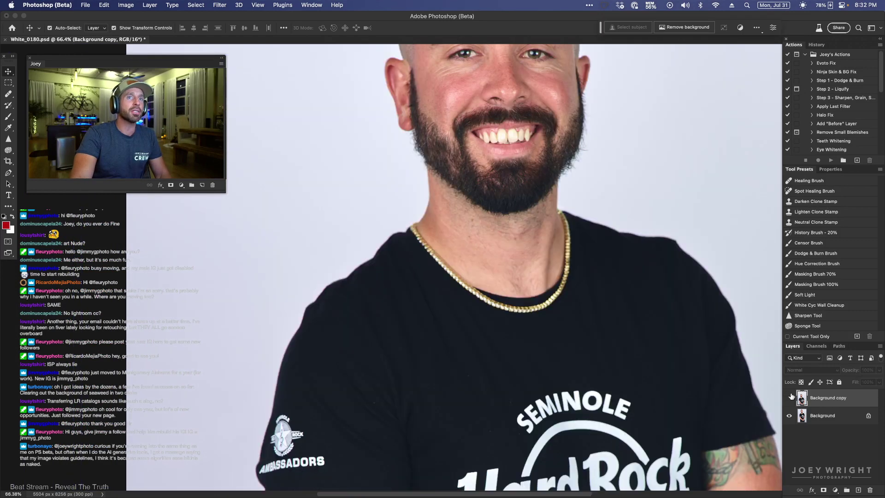
pyautogui.scroll(4, 656, 225)
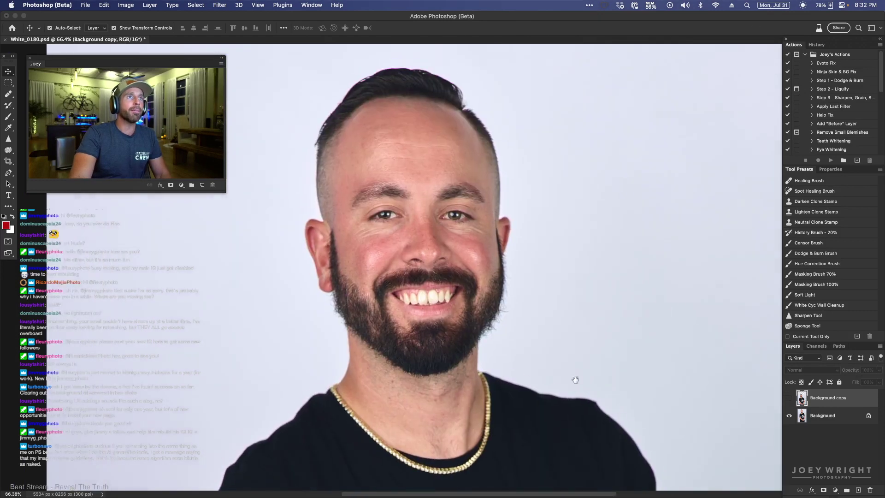
pyautogui.click(790, 398)
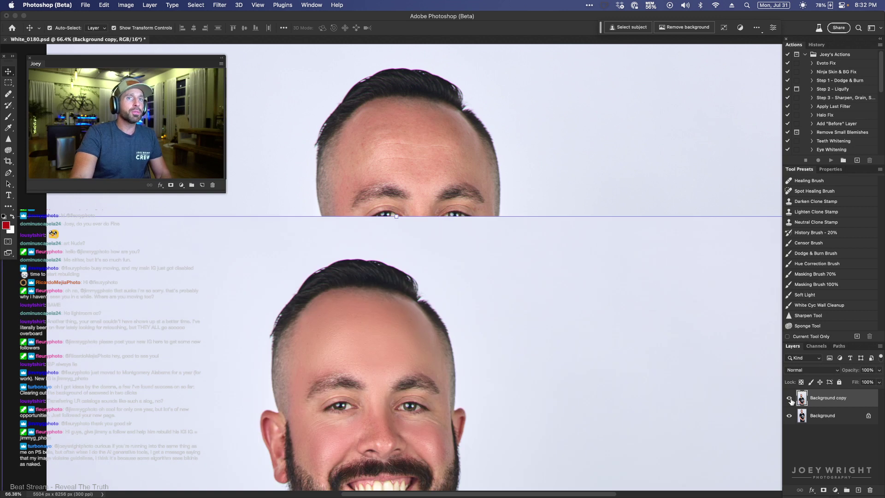
pyautogui.click(789, 398)
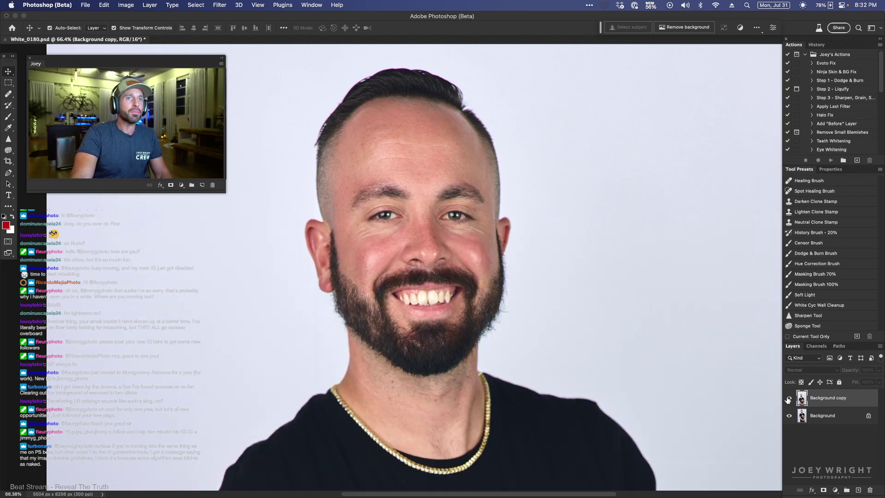
pyautogui.click(789, 398)
# - Turn off snapping for the document and check the options for showing guides and extras
pyautogui.scroll(-5, 637, 352)
pyautogui.moveTo(641, 368); pyautogui.dragTo(688, 350)
pyautogui.click(279, 5)
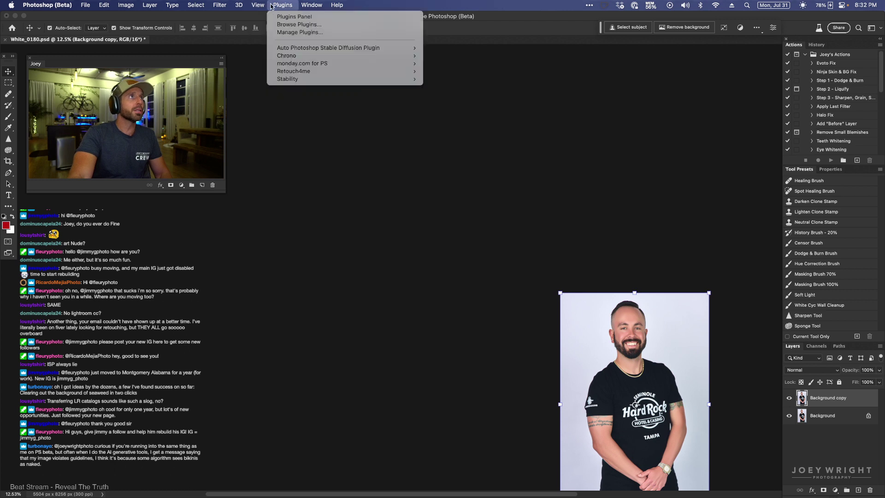
pyautogui.moveTo(257, 7)
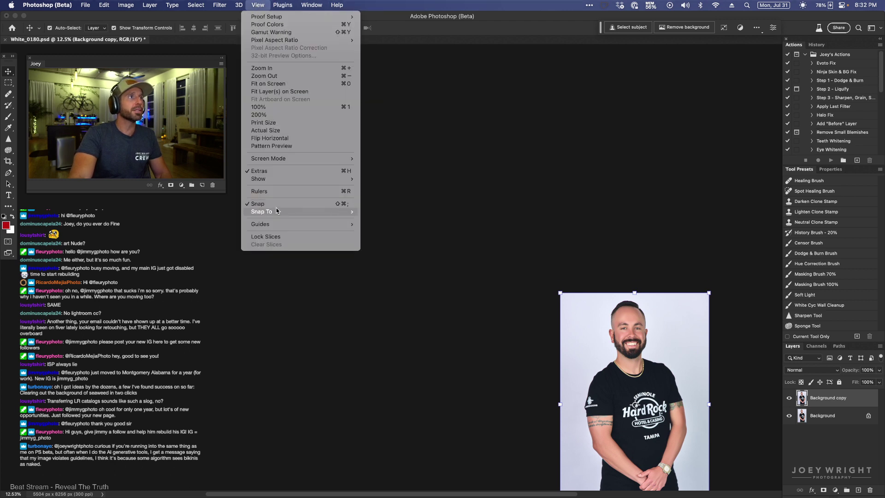
pyautogui.moveTo(277, 212)
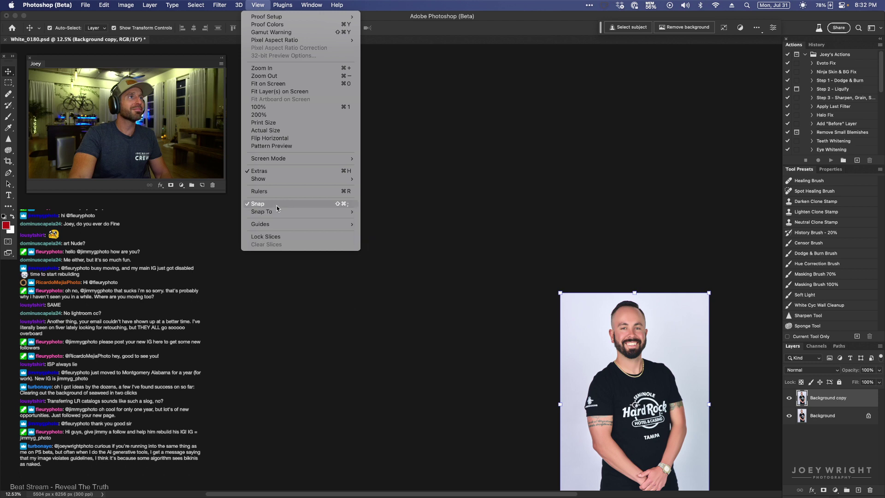
pyautogui.click(277, 205)
pyautogui.click(257, 5)
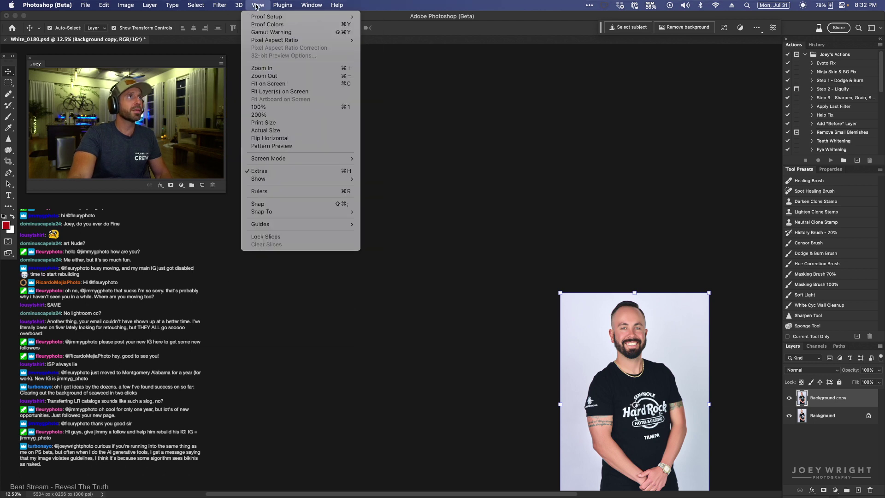
pyautogui.moveTo(285, 182)
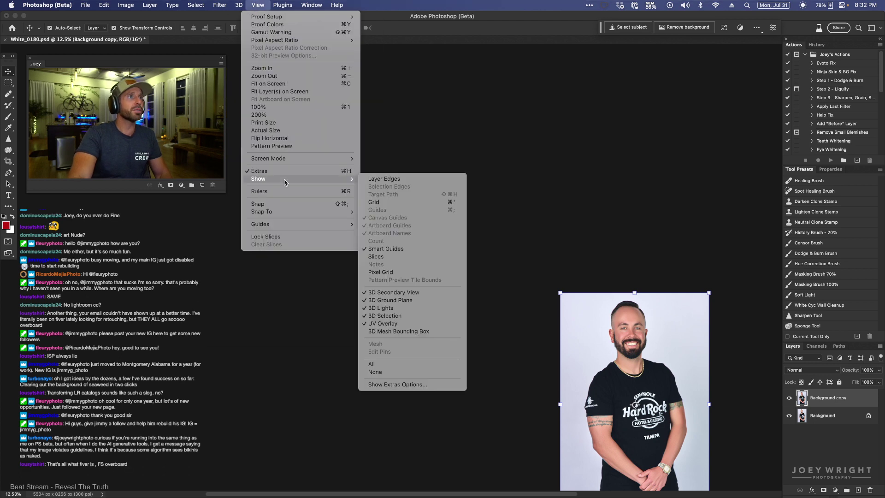
pyautogui.press('Escape')
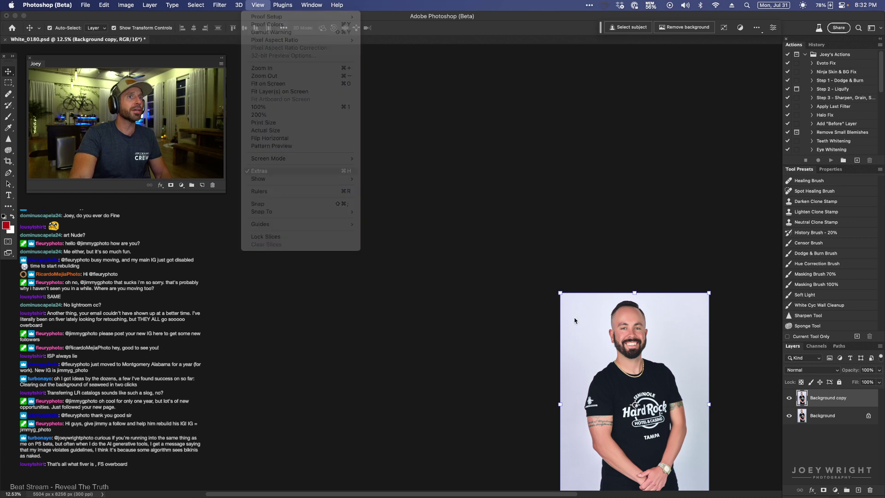
# - Add a black layer mask that hides the retouched Background copy layer, and choose the Masking Brush 100% preset
pyautogui.moveTo(633, 355); pyautogui.dragTo(484, 258)
pyautogui.keyDown('super'); pyautogui.click(484, 258); pyautogui.keyUp('super')
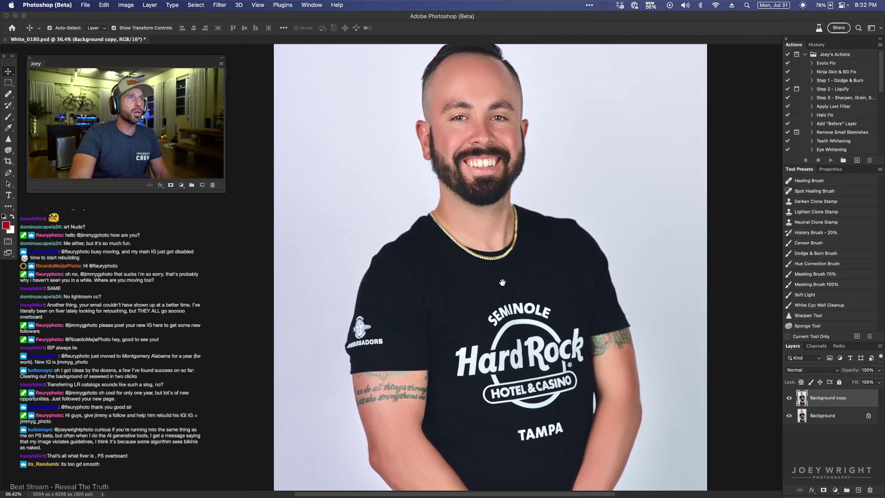
pyautogui.moveTo(455, 186); pyautogui.dragTo(504, 252)
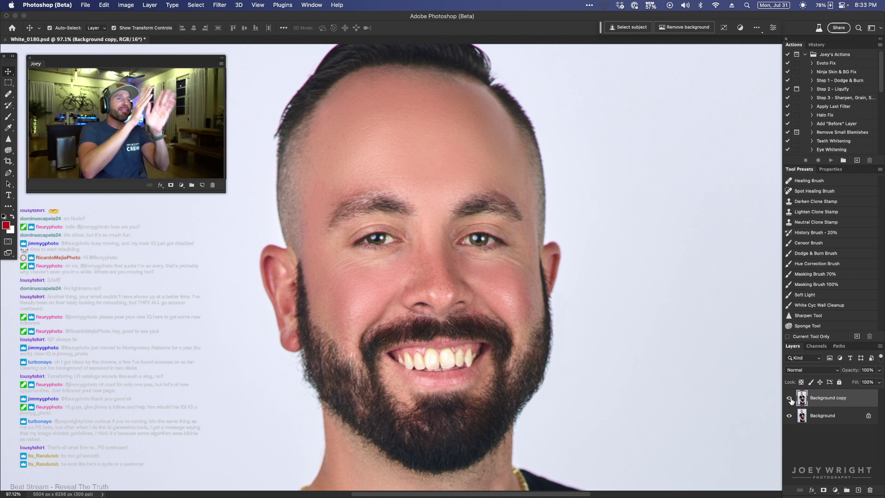
pyautogui.keyDown('alt'); pyautogui.click(823, 490); pyautogui.keyUp('alt')
pyautogui.click(807, 284)
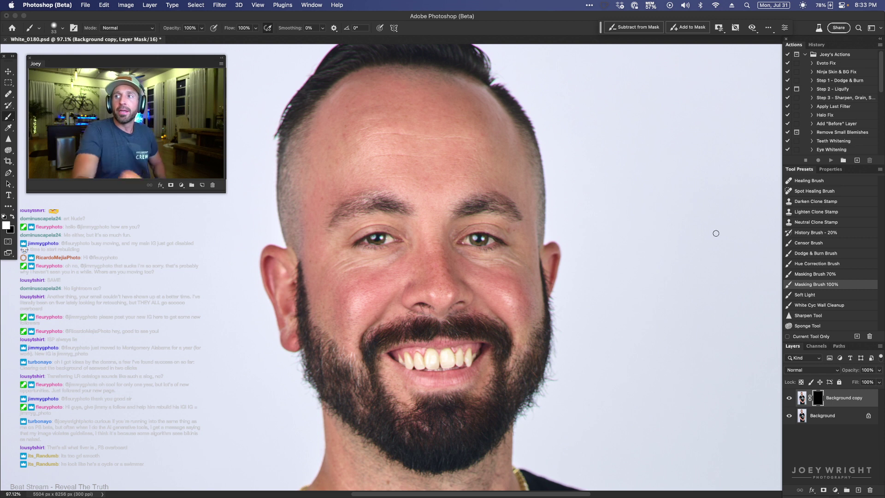
# - Paint white on the Background copy mask over the forehead, under-eye areas and cheeks to reveal their retouched skin
pyautogui.moveTo(375, 164)
pyautogui.mouseDown()
pyautogui.moveTo(414, 205)
pyautogui.moveTo(350, 194)
pyautogui.mouseUp()
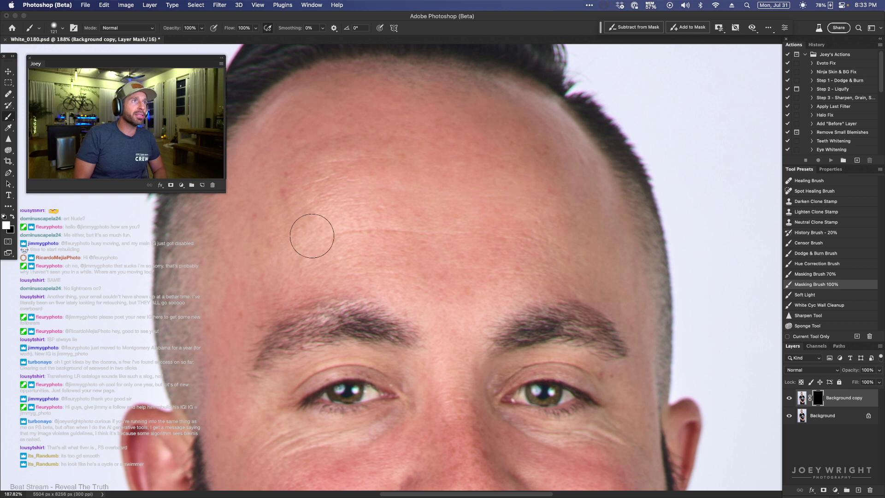
pyautogui.scroll(-3, 341, 267)
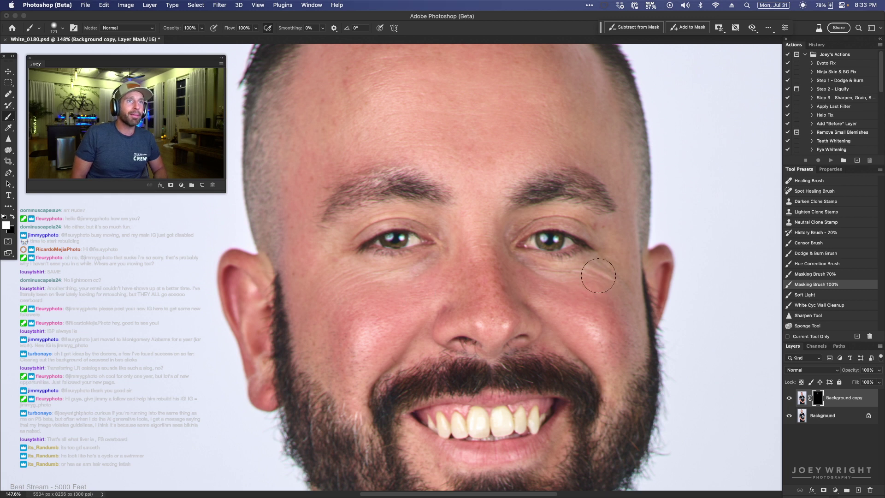
pyautogui.scroll(-3, 593, 265)
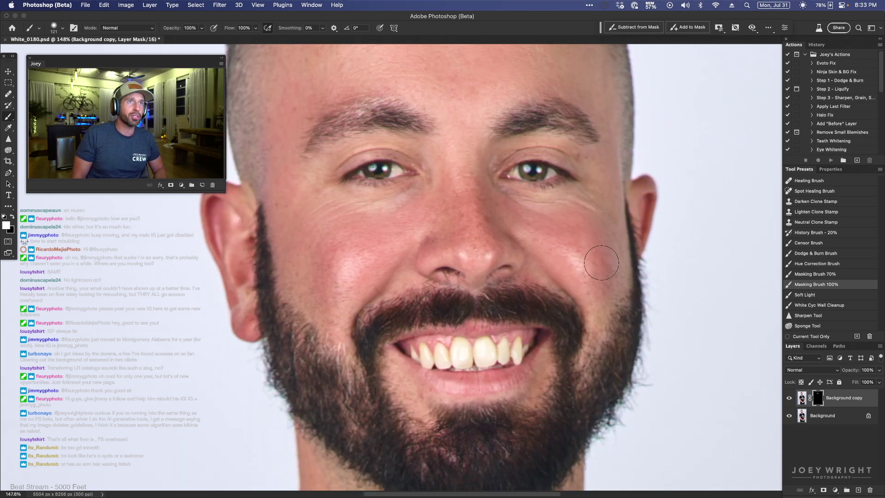
pyautogui.moveTo(449, 309); pyautogui.dragTo(435, 294)
# - Paint white on the mask over the neck below the beard with a larger brush to bring back its smoothing
pyautogui.scroll(-5, 436, 293)
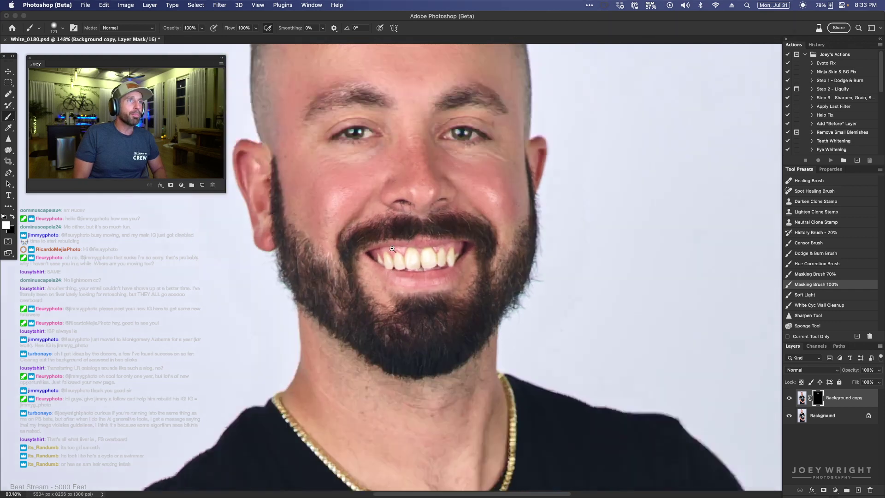
pyautogui.scroll(5, 412, 325)
pyautogui.moveTo(405, 322); pyautogui.dragTo(419, 325)
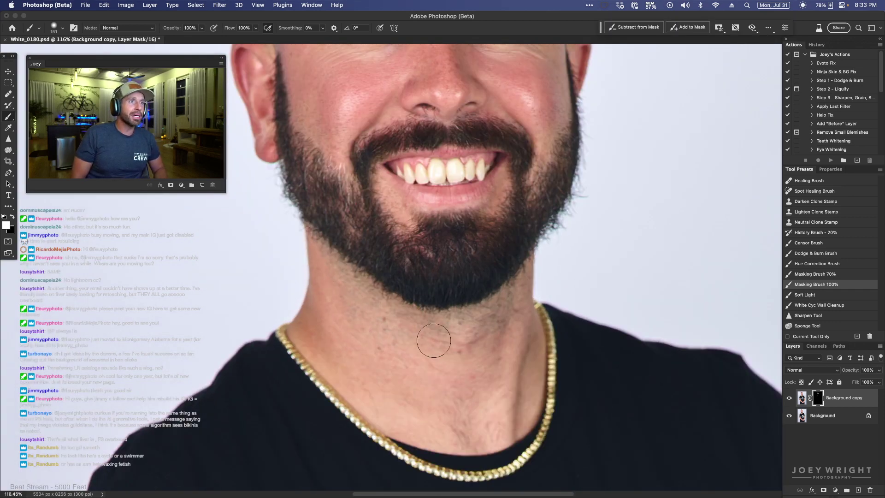
pyautogui.scroll(-5, 468, 371)
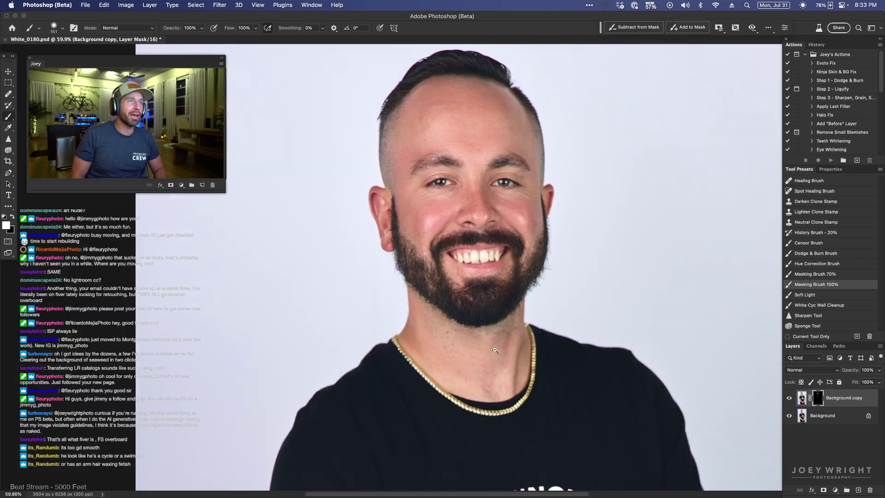
pyautogui.scroll(4, 495, 181)
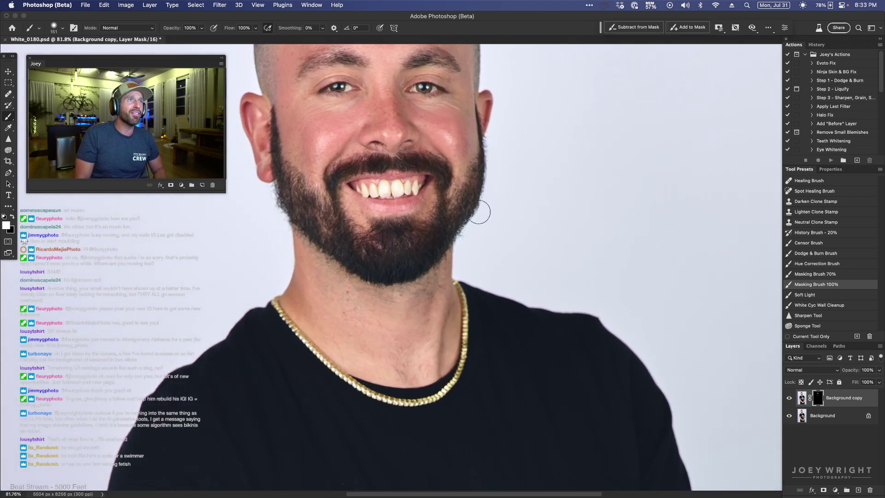
pyautogui.scroll(3, 479, 207)
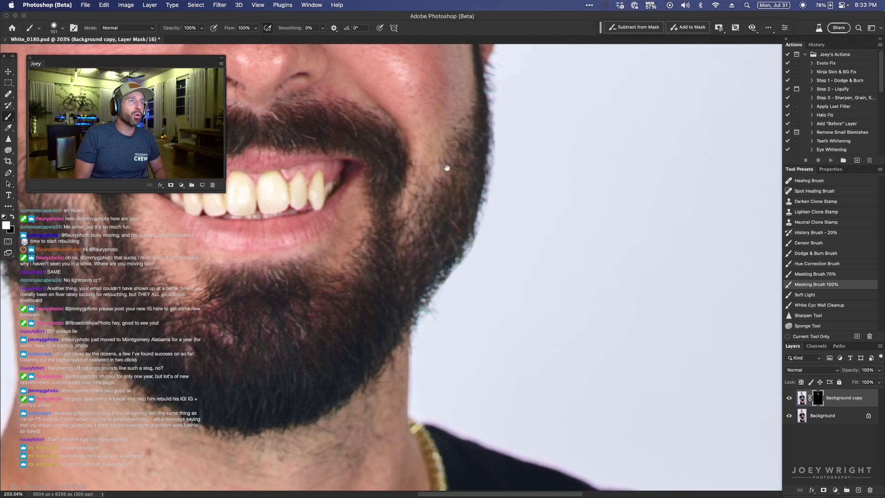
pyautogui.scroll(-4, 482, 236)
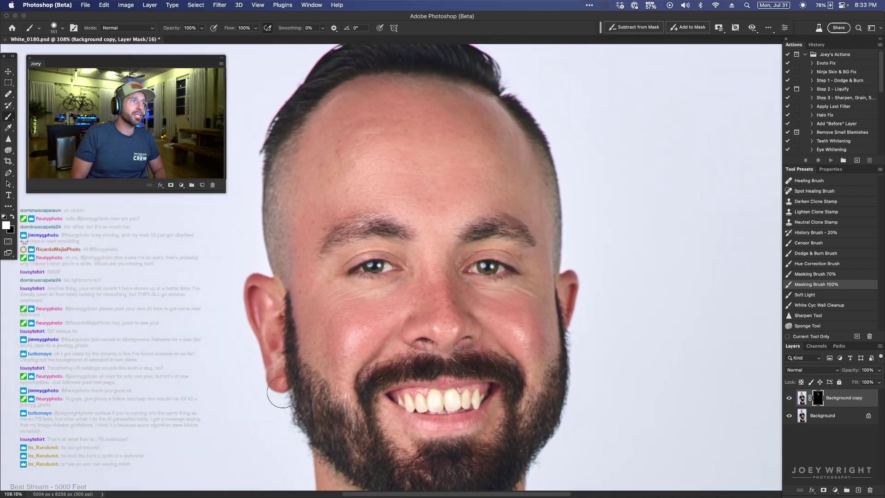
# - Touch up the mask across the upper forehead near the hairline with a brush enlarged to 263 px
pyautogui.moveTo(300, 121); pyautogui.dragTo(300, 198)
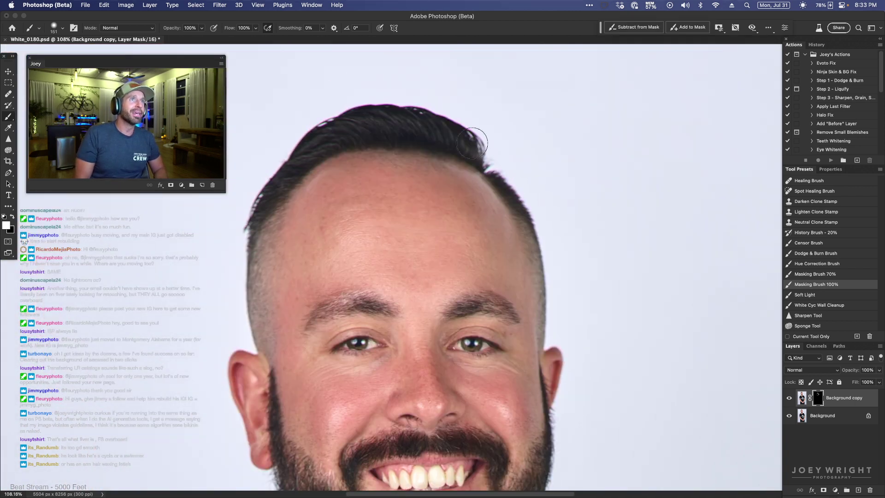
pyautogui.scroll(-3, 471, 143)
pyautogui.moveTo(466, 244)
pyautogui.mouseDown()
pyautogui.moveTo(463, 146)
pyautogui.moveTo(460, 232)
pyautogui.mouseUp()
pyautogui.moveTo(395, 89); pyautogui.dragTo(408, 89)
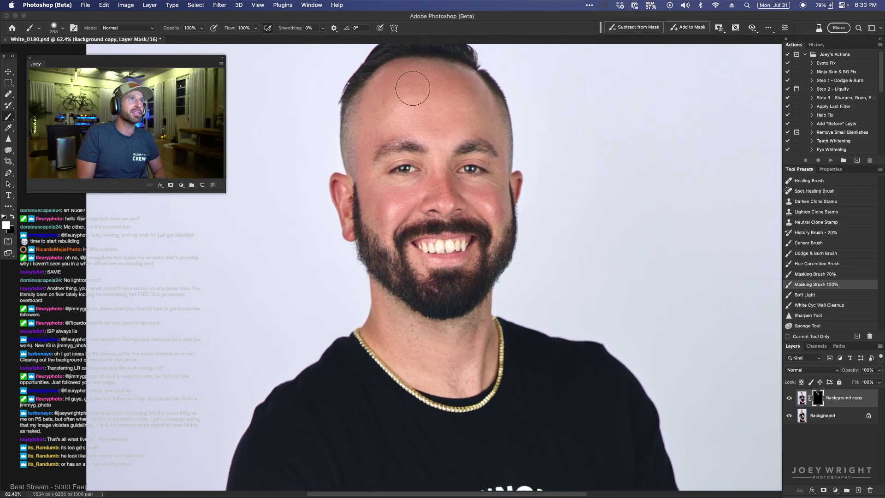
# - Paint white on the mask over the wrist and forearms to reveal the retouched skin there
pyautogui.moveTo(428, 383); pyautogui.dragTo(433, 205)
pyautogui.moveTo(436, 401); pyautogui.dragTo(438, 283)
pyautogui.moveTo(437, 431); pyautogui.dragTo(440, 155)
pyautogui.scroll(3, 474, 347)
pyautogui.moveTo(489, 348); pyautogui.dragTo(458, 350)
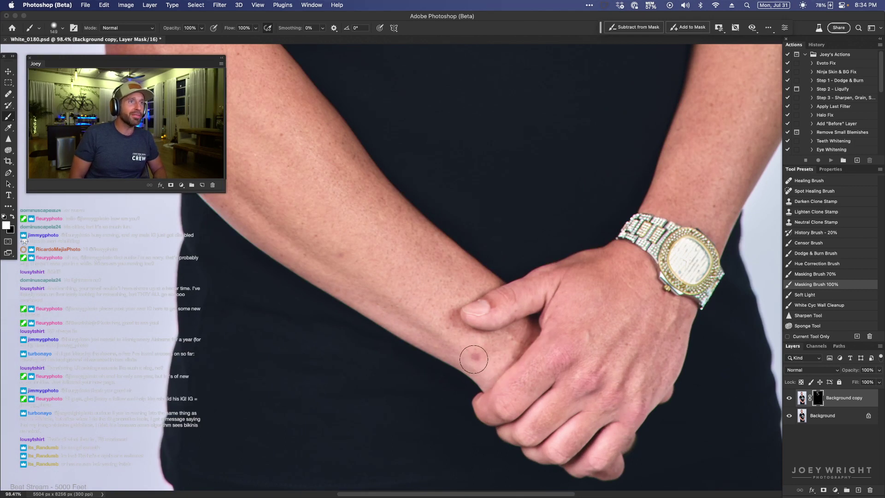
pyautogui.scroll(5, 313, 267)
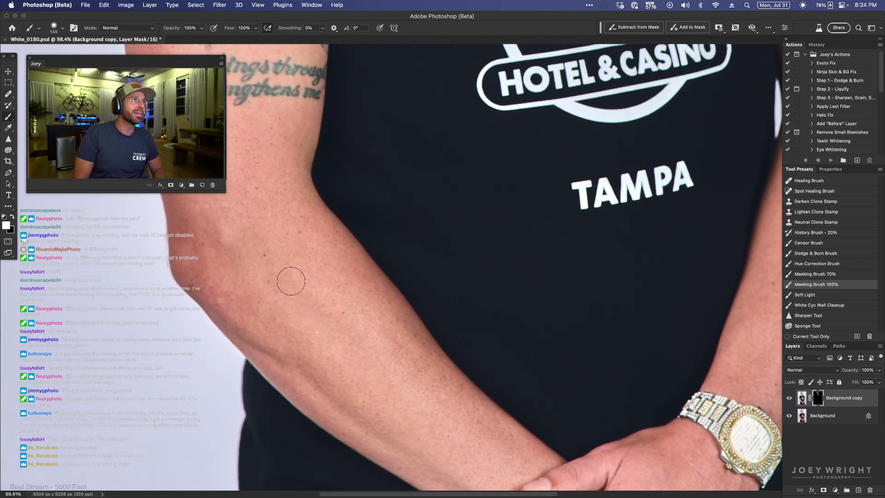
pyautogui.scroll(-5, 367, 263)
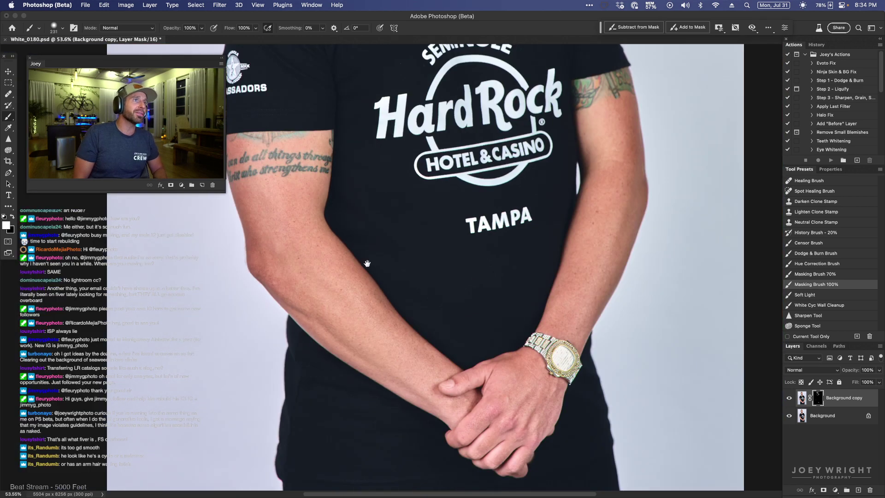
pyautogui.scroll(5, 368, 263)
pyautogui.scroll(-6, 323, 277)
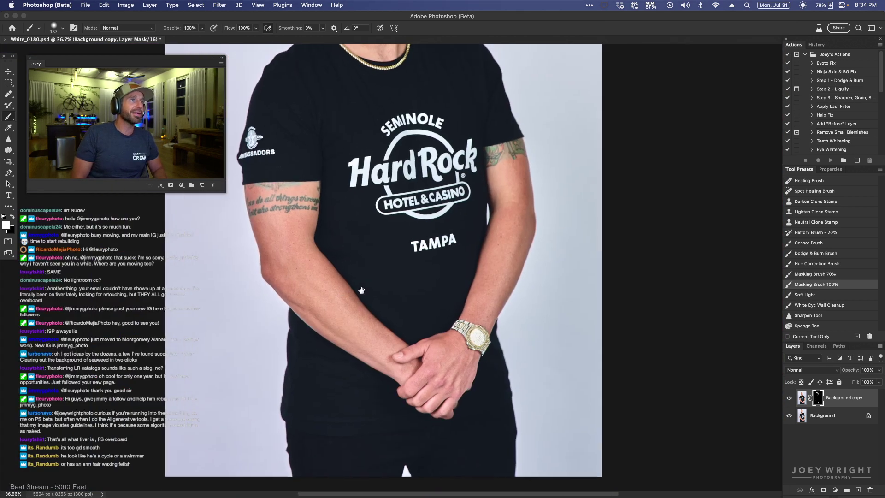
# - Compare the skin on the arms and hands with the Background copy layer mask repeatedly disabled and enabled
pyautogui.scroll(3, 449, 283)
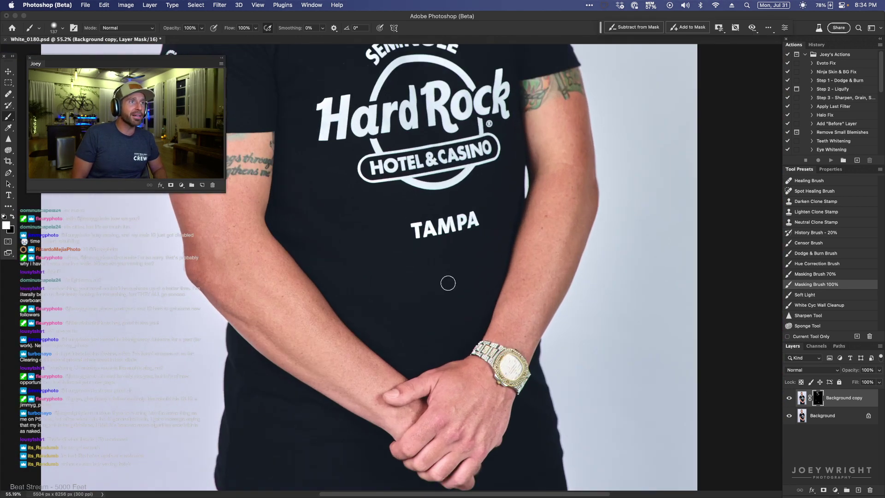
pyautogui.keyDown('alt'); pyautogui.click(818, 398); pyautogui.keyUp('alt')
pyautogui.keyDown('alt'); pyautogui.click(817, 399); pyautogui.keyUp('alt')
pyautogui.keyDown('shift'); pyautogui.click(817, 399); pyautogui.keyUp('shift')
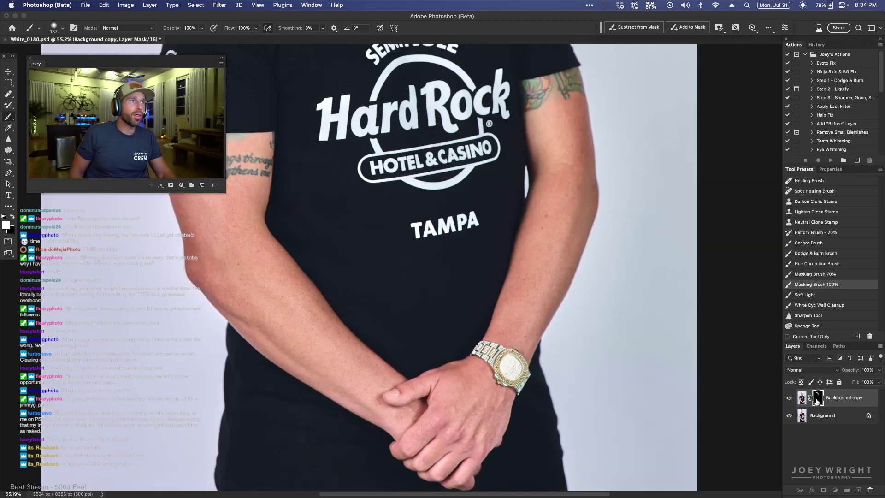
pyautogui.keyDown('shift'); pyautogui.click(816, 400); pyautogui.keyUp('shift')
pyautogui.keyDown('shift'); pyautogui.click(817, 400); pyautogui.keyUp('shift')
pyautogui.keyDown('shift'); pyautogui.click(817, 401); pyautogui.keyUp('shift')
pyautogui.keyDown('shift'); pyautogui.click(819, 403); pyautogui.keyUp('shift')
pyautogui.keyDown('shift'); pyautogui.click(818, 402); pyautogui.keyUp('shift')
pyautogui.keyDown('shift'); pyautogui.click(818, 403); pyautogui.keyUp('shift')
pyautogui.keyDown('shift'); pyautogui.click(818, 402); pyautogui.keyUp('shift')
pyautogui.keyDown('shift'); pyautogui.click(819, 402); pyautogui.keyUp('shift')
pyautogui.keyDown('shift'); pyautogui.click(821, 403); pyautogui.keyUp('shift')
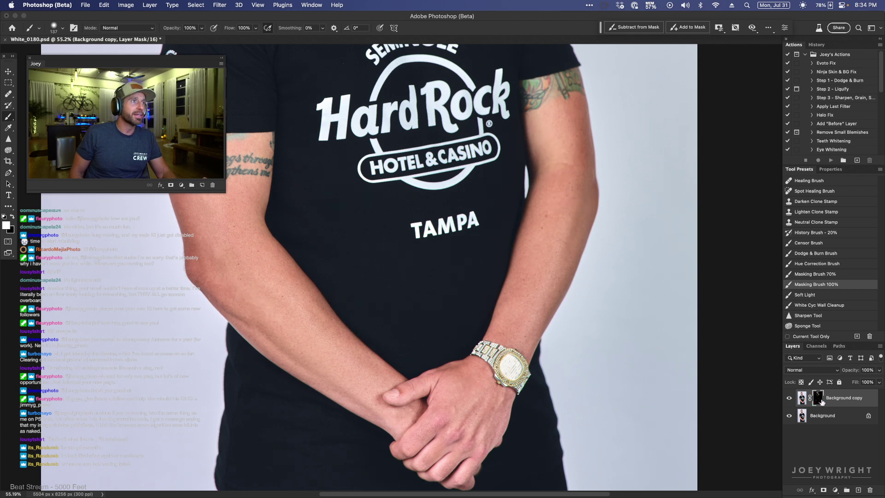
# - Compare the face and neck before and after retouching by hiding and showing the Background copy layer
pyautogui.click(799, 399)
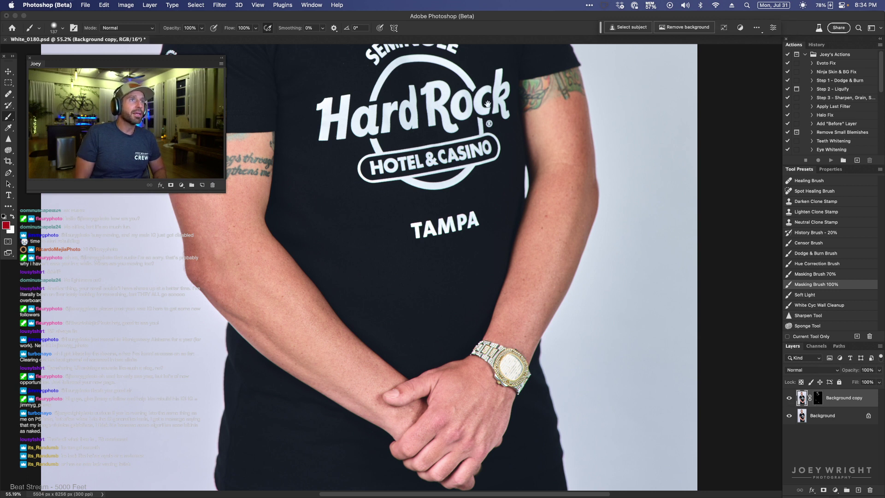
pyautogui.moveTo(501, 148); pyautogui.dragTo(505, 390)
pyautogui.moveTo(479, 64); pyautogui.dragTo(480, 325)
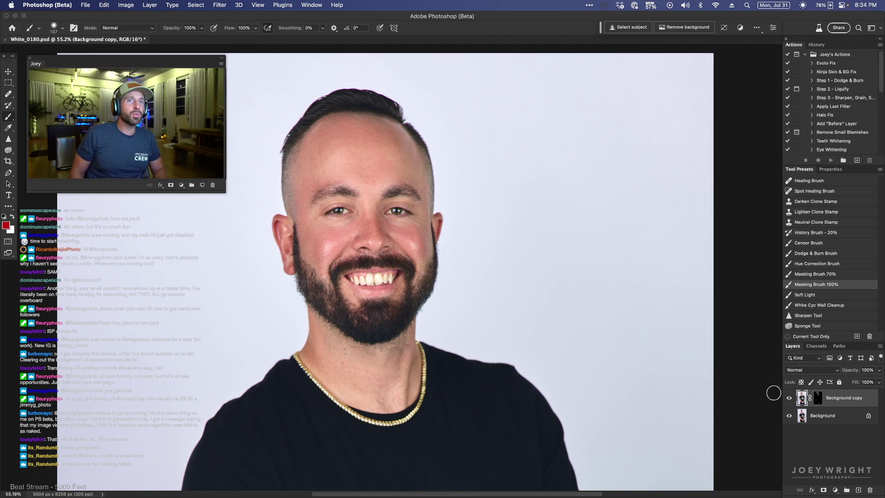
pyautogui.click(788, 399)
pyautogui.click(788, 401)
pyautogui.click(788, 399)
pyautogui.click(788, 399)
pyautogui.click(789, 400)
pyautogui.click(789, 400)
# - Examine the Background copy mask on its own and compare the masked retouch with the full-strength and original face
pyautogui.keyDown('alt'); pyautogui.click(818, 399); pyautogui.keyUp('alt')
pyautogui.keyDown('alt'); pyautogui.click(818, 399); pyautogui.keyUp('alt')
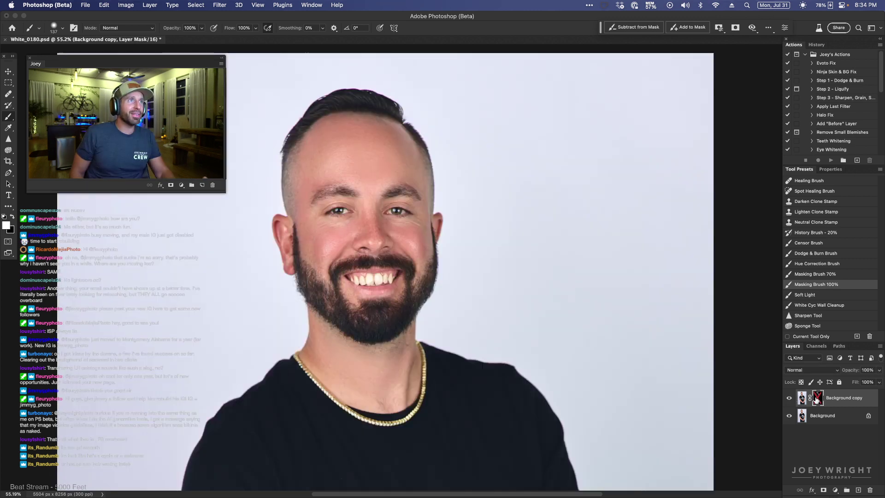
pyautogui.keyDown('shift'); pyautogui.click(816, 400); pyautogui.keyUp('shift')
pyautogui.click(790, 399)
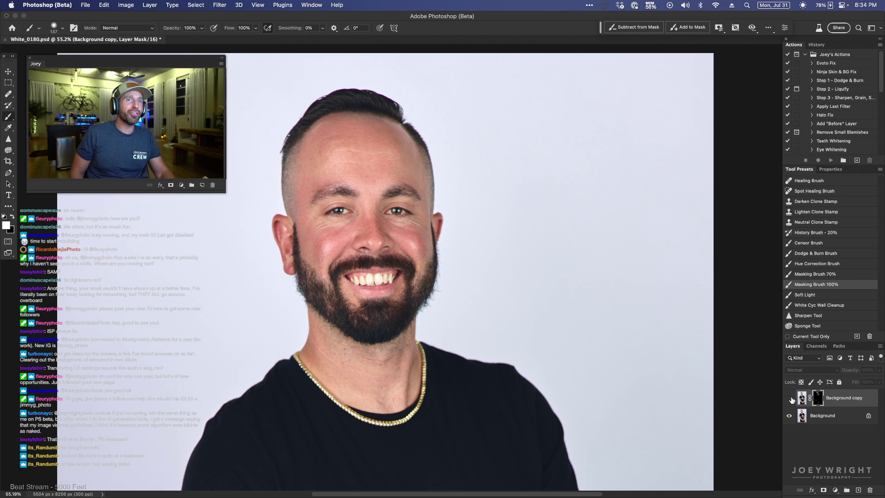
pyautogui.click(789, 399)
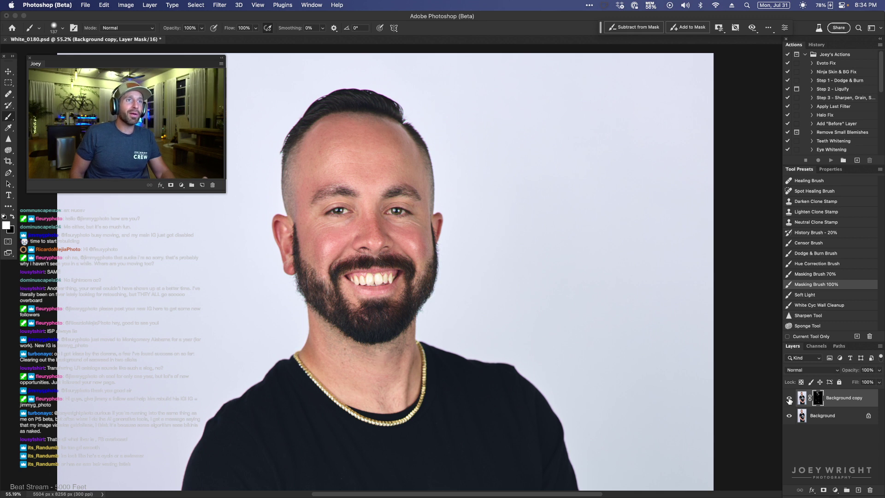
pyautogui.keyDown('shift'); pyautogui.click(818, 400); pyautogui.keyUp('shift')
pyautogui.keyDown('shift'); pyautogui.click(817, 399); pyautogui.keyUp('shift')
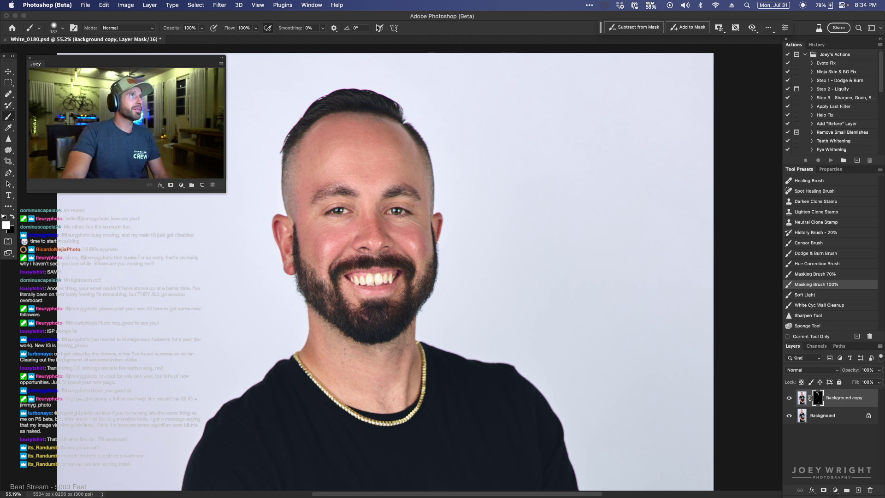
# - Switch to Evoto and open the portrait of the man in the Hard Rock T-shirt from the Sample Images project
pyautogui.doubleClick(406, 15)
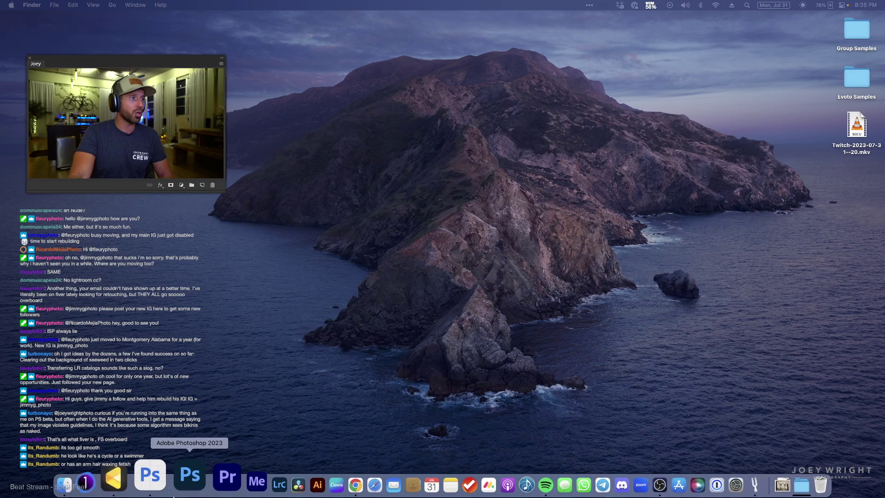
pyautogui.click(143, 479)
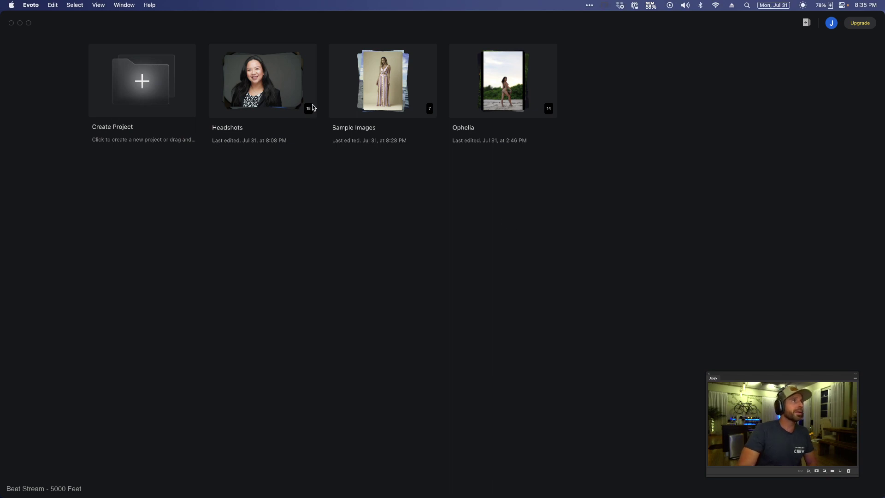
pyautogui.click(382, 102)
pyautogui.click(159, 473)
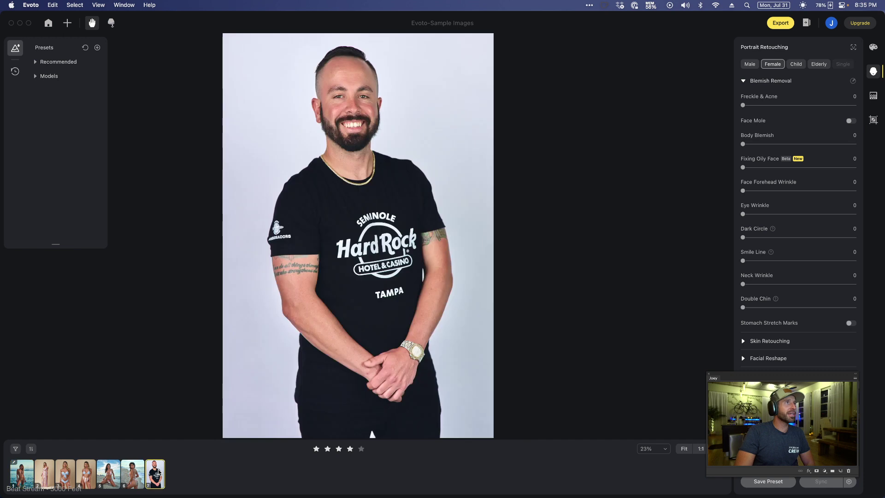
# - Shorten the Presets panel and set the man's Freckle & Acne removal to 52
pyautogui.scroll(5, 356, 82)
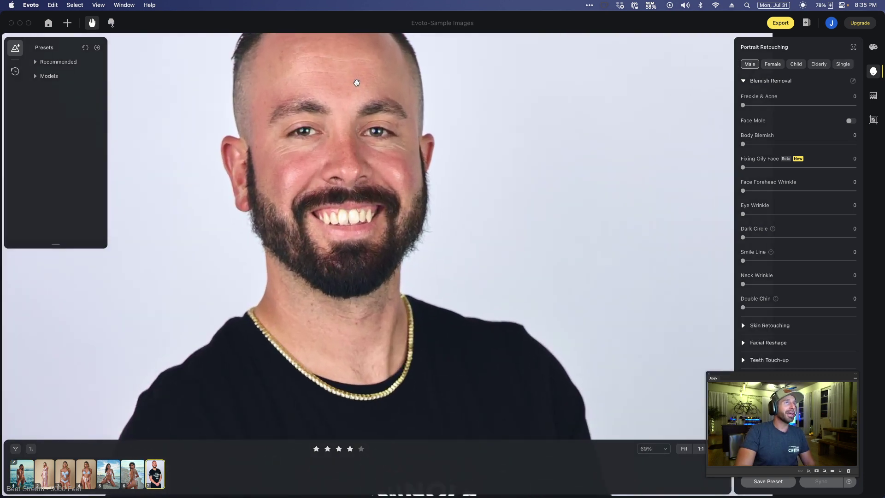
pyautogui.moveTo(356, 83); pyautogui.dragTo(376, 165)
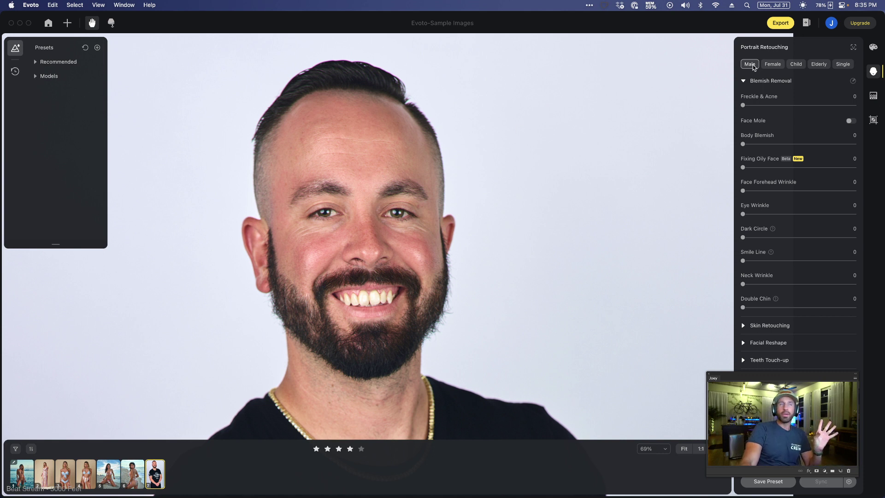
pyautogui.moveTo(60, 244); pyautogui.dragTo(54, 100)
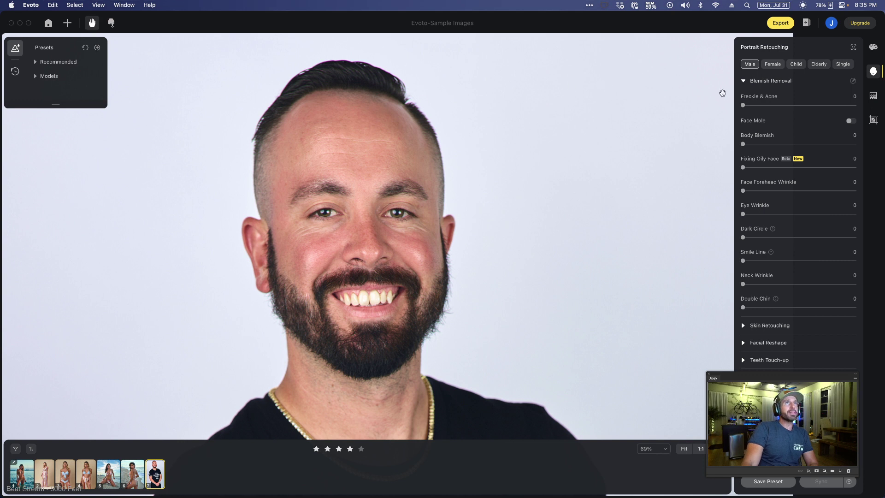
pyautogui.moveTo(743, 105)
pyautogui.mouseDown()
pyautogui.moveTo(779, 106)
pyautogui.moveTo(742, 106)
pyautogui.mouseUp()
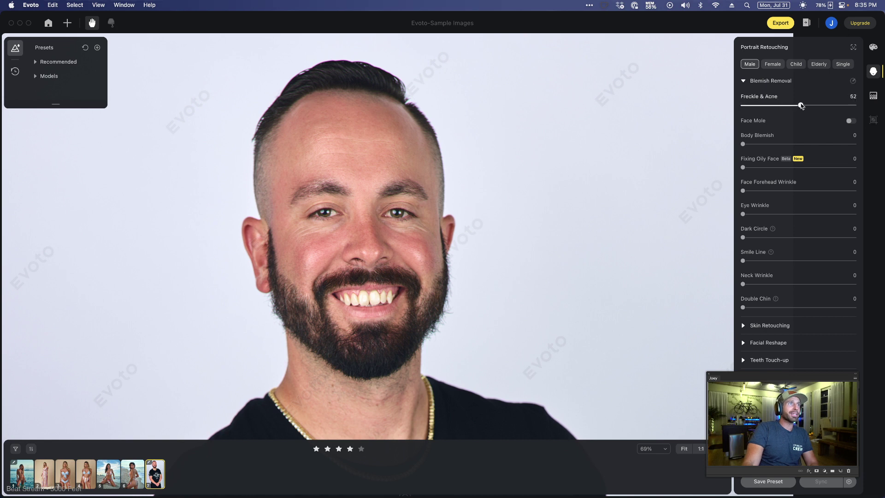
# - Try Fixing Oily Face at 92, reduce it to 21, and set Face Forehead Wrinkle to 75
pyautogui.scroll(5, 333, 184)
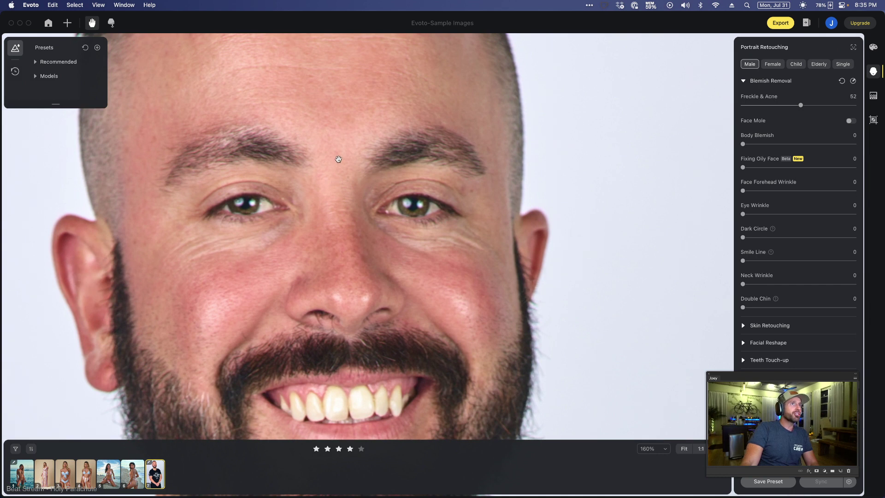
pyautogui.moveTo(340, 157); pyautogui.dragTo(367, 221)
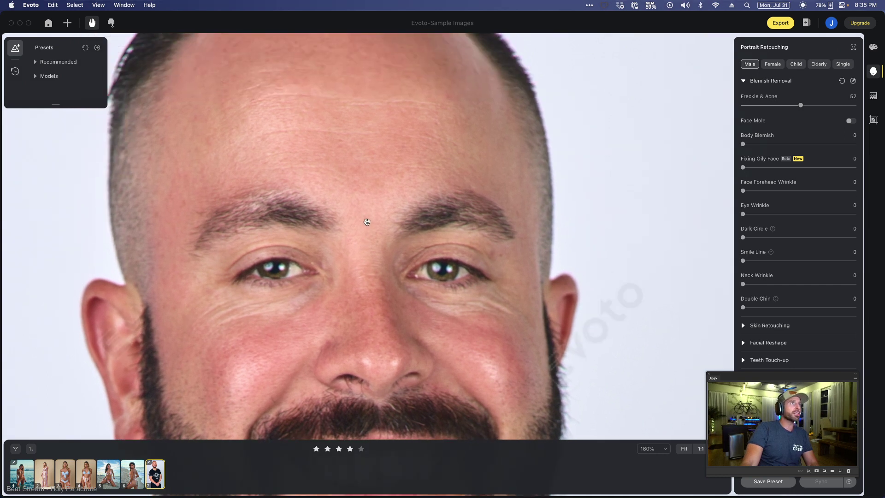
pyautogui.moveTo(353, 135); pyautogui.dragTo(373, 195)
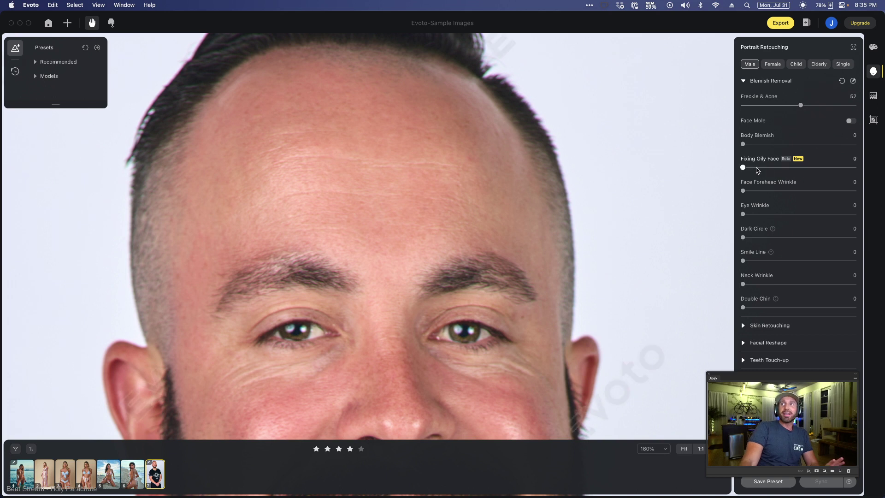
pyautogui.moveTo(742, 167); pyautogui.dragTo(847, 168)
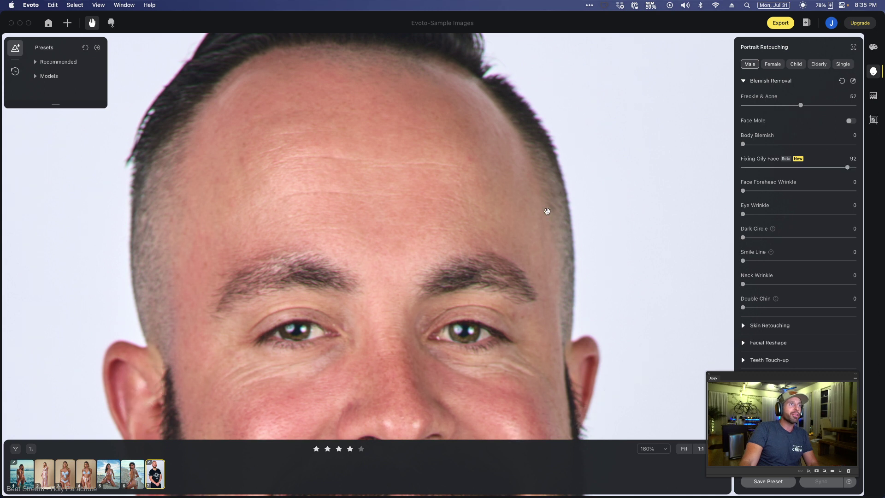
pyautogui.moveTo(840, 169); pyautogui.dragTo(765, 168)
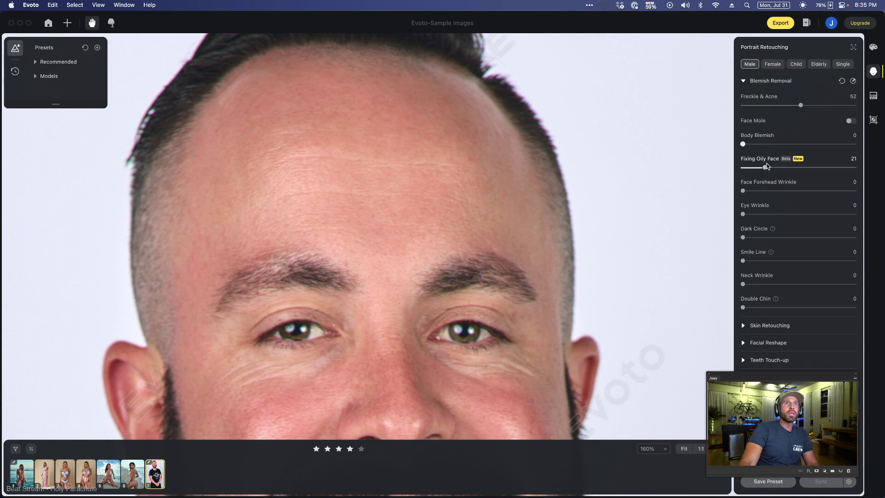
pyautogui.moveTo(769, 191); pyautogui.dragTo(827, 192)
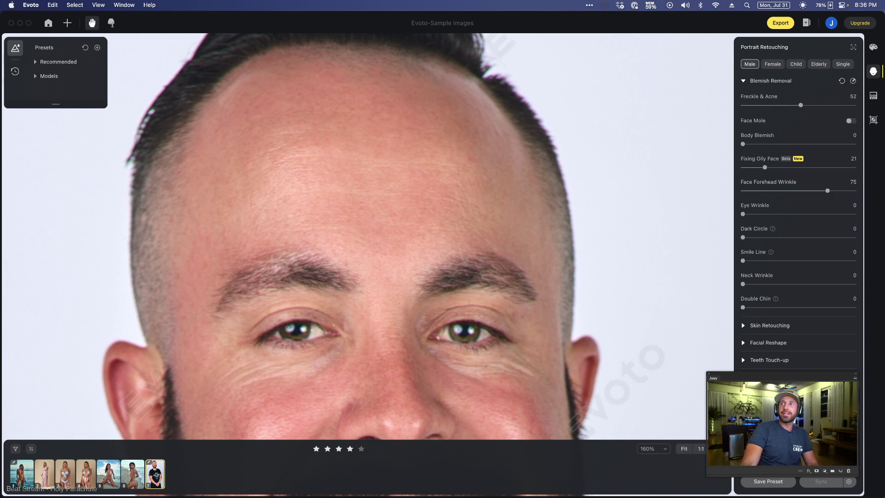
# - Soften the eye and mouth area with Eye Wrinkle at 38, Dark Circle at 23 and Smile Line at 33
pyautogui.moveTo(509, 302); pyautogui.dragTo(532, 198)
pyautogui.moveTo(743, 215); pyautogui.dragTo(784, 216)
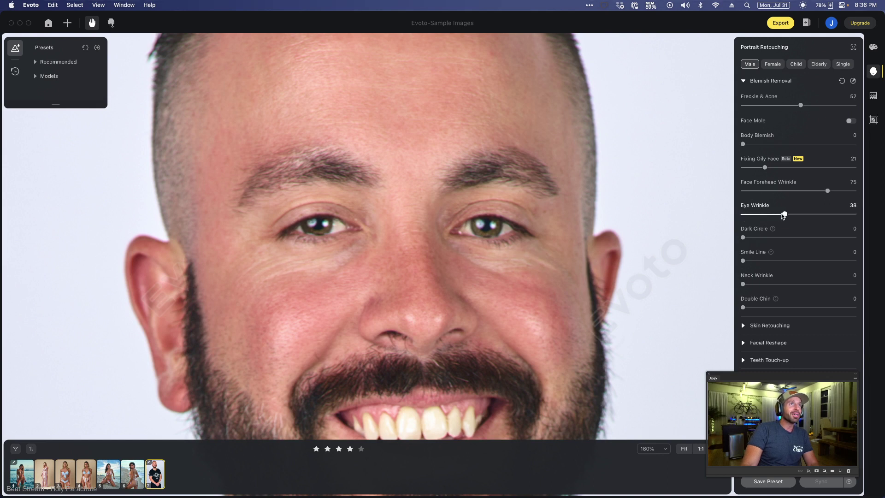
pyautogui.moveTo(742, 238); pyautogui.dragTo(778, 261)
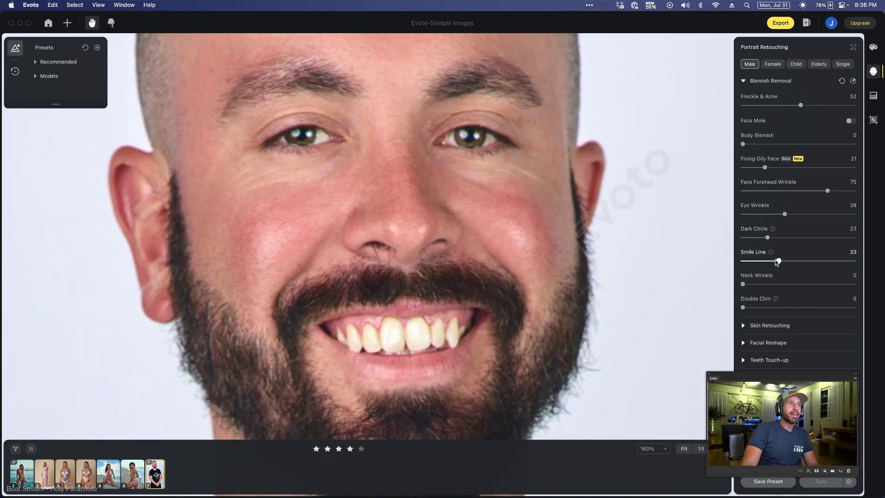
# - Set Neck Wrinkle to 87 to smooth the skin below the beard
pyautogui.scroll(-5, 577, 183)
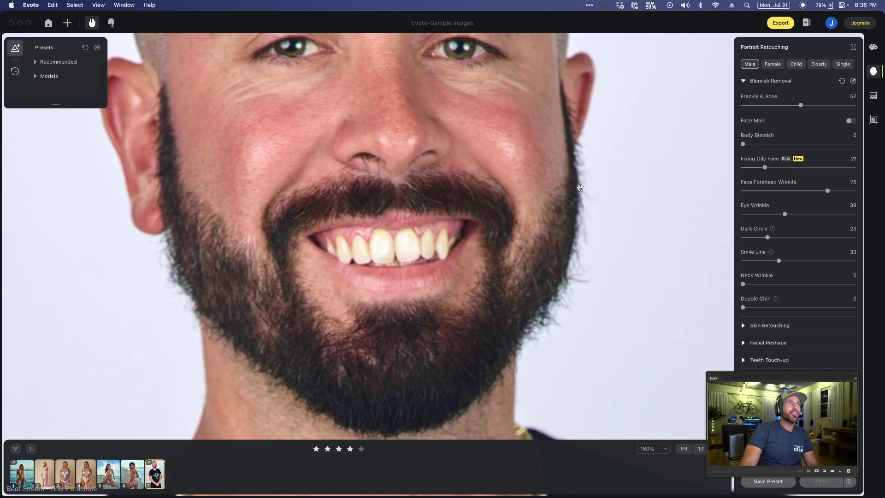
pyautogui.scroll(-5, 579, 187)
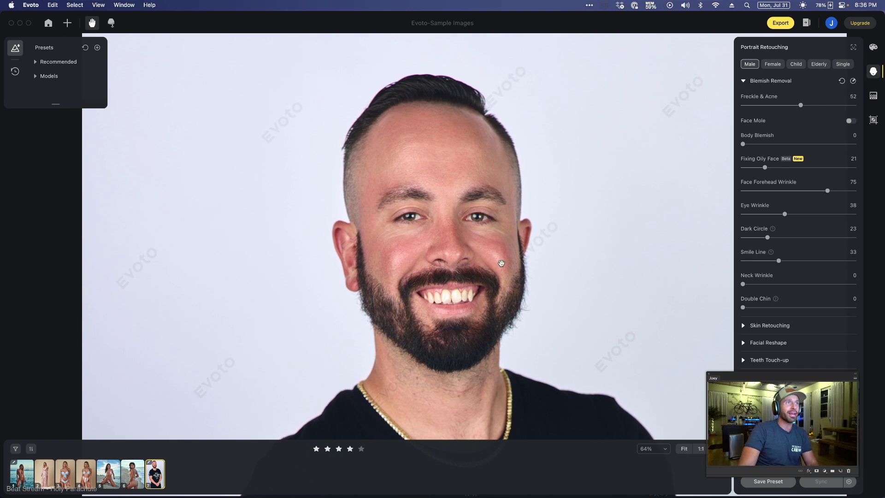
pyautogui.scroll(-5, 469, 355)
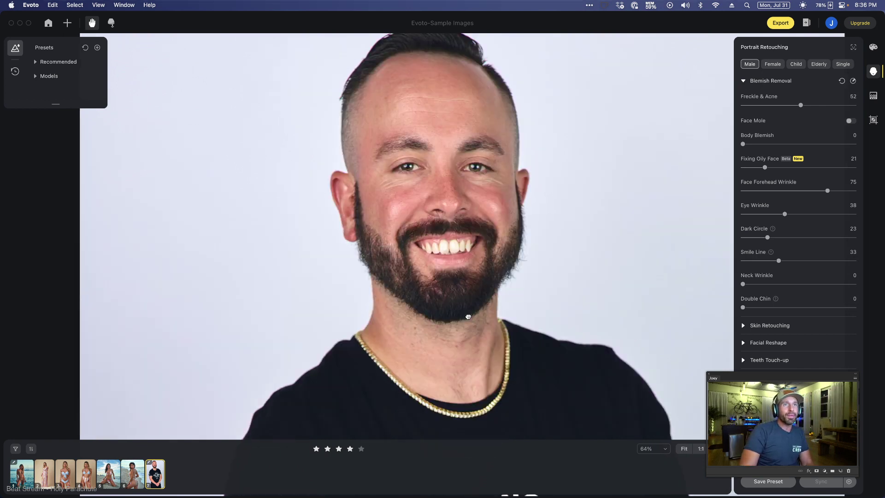
pyautogui.moveTo(746, 285); pyautogui.dragTo(841, 285)
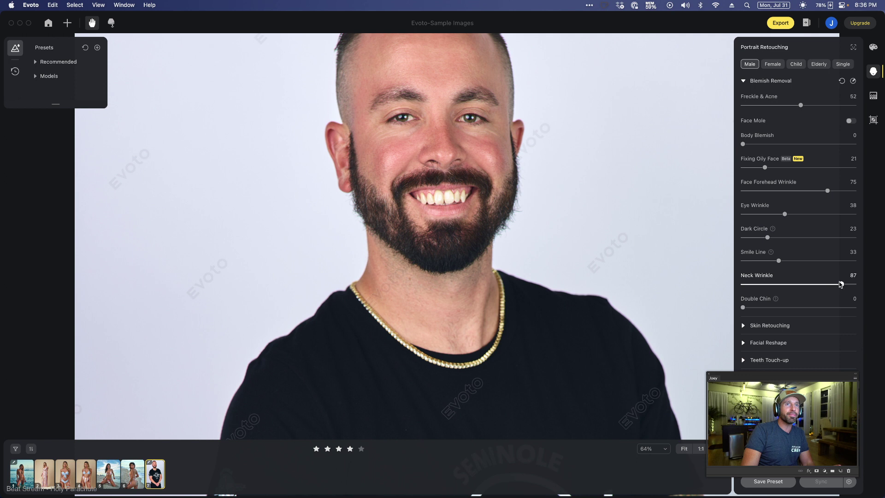
pyautogui.moveTo(581, 202); pyautogui.dragTo(568, 255)
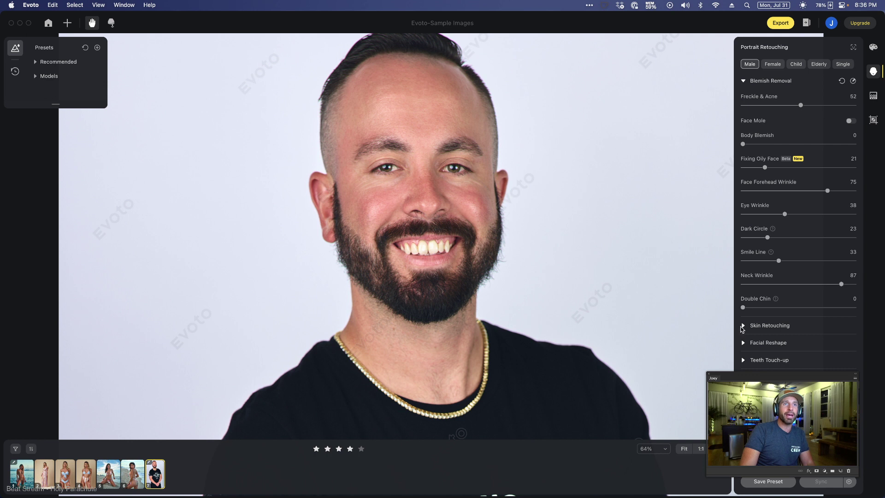
pyautogui.click(743, 326)
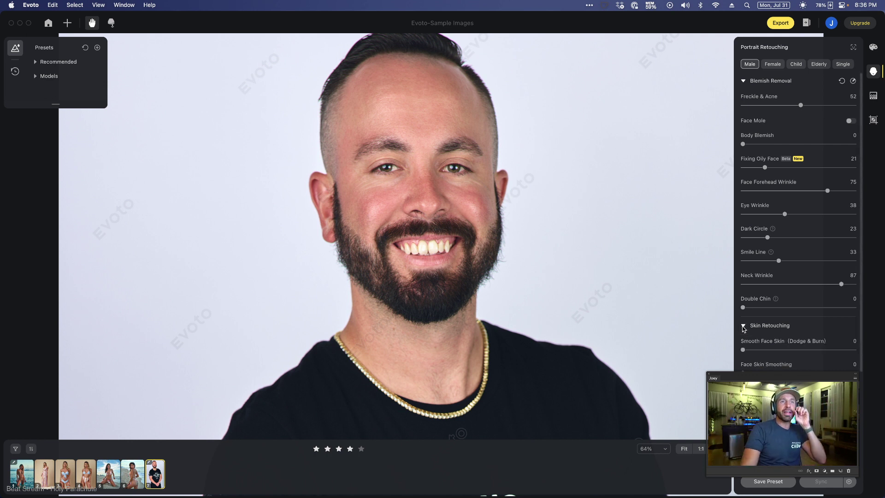
pyautogui.click(743, 326)
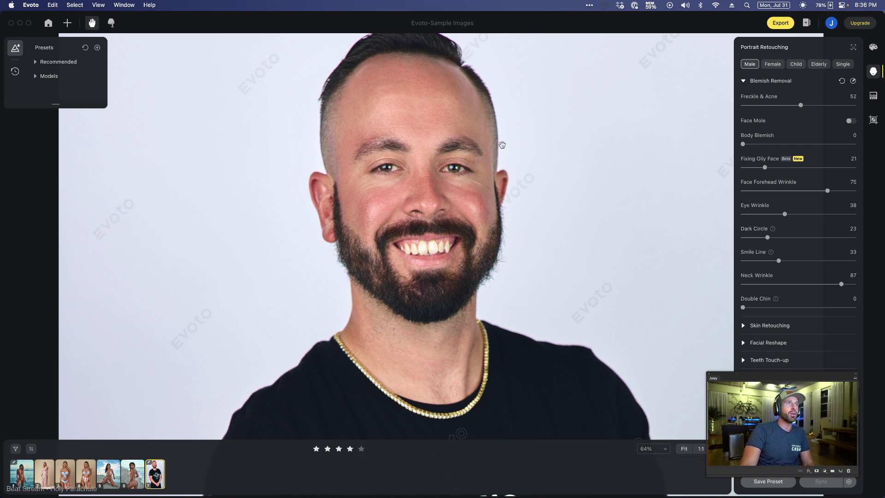
# - Tone down the face retouching to Freckle & Acne 40, Fixing Oily Face 10 and Face Forehead Wrinkle 40
pyautogui.scroll(3, 489, 189)
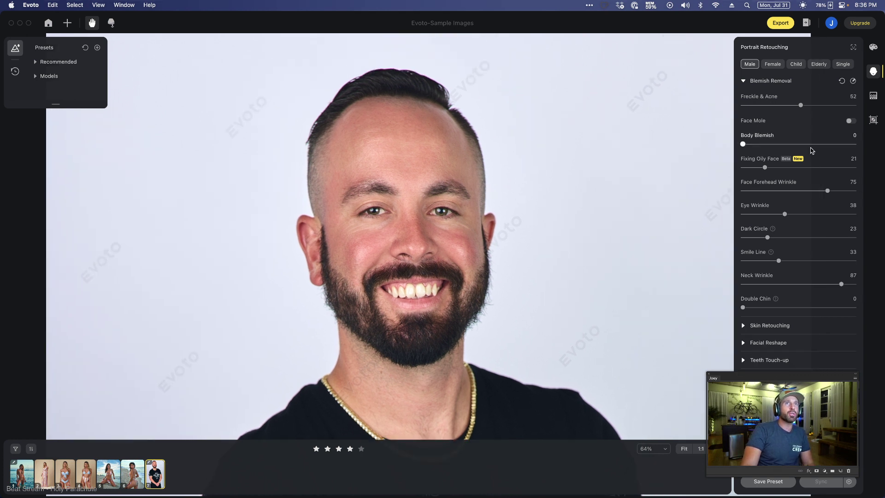
pyautogui.moveTo(801, 105); pyautogui.dragTo(781, 106)
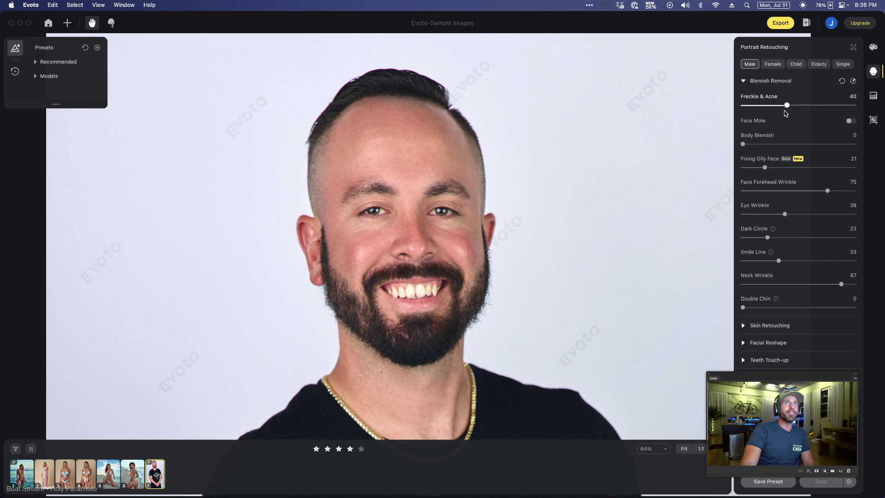
pyautogui.moveTo(764, 168); pyautogui.dragTo(752, 167)
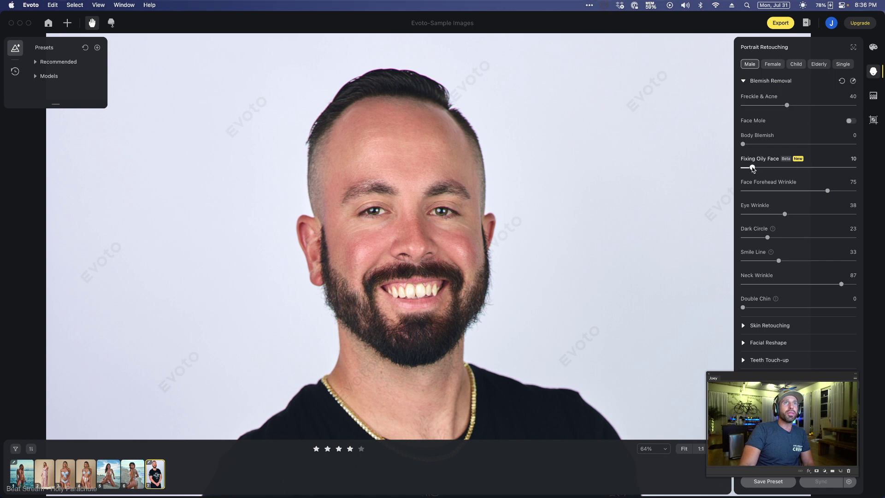
pyautogui.moveTo(827, 191); pyautogui.dragTo(786, 193)
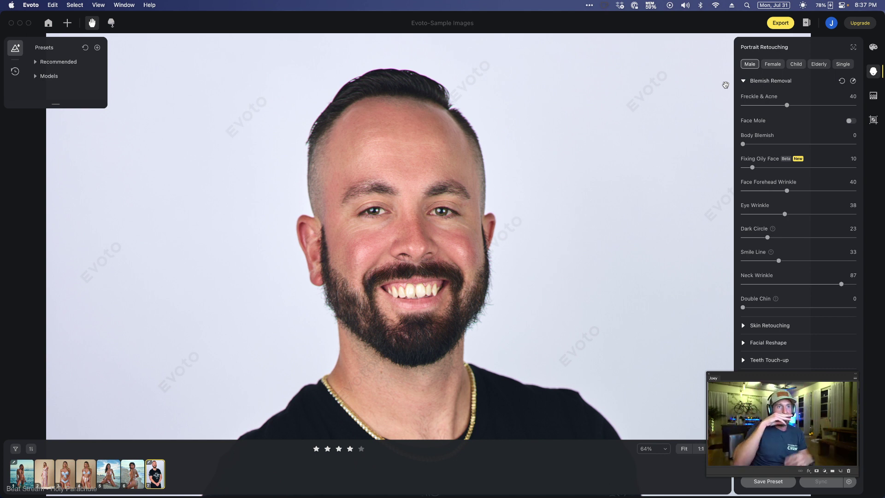
# - Set Teeth Whitening to 45 and turn on Pretty Teeth for the man's smile
pyautogui.moveTo(512, 284); pyautogui.dragTo(529, 221)
pyautogui.click(742, 361)
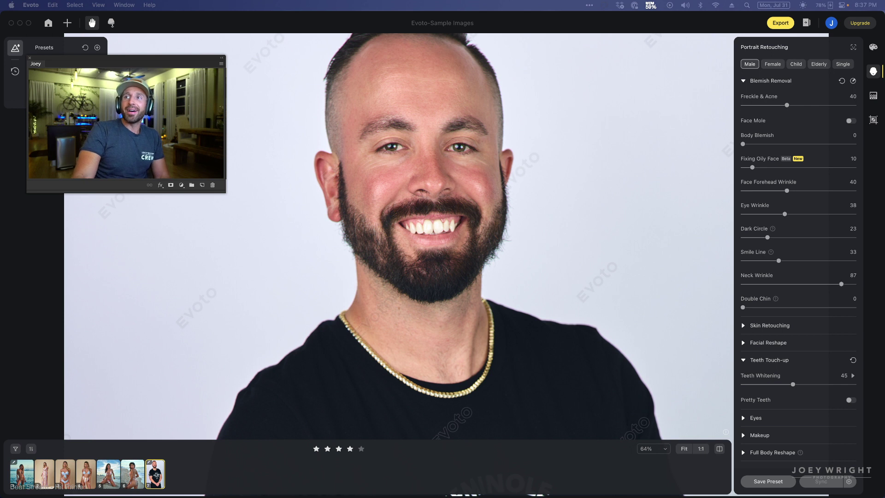
pyautogui.click(852, 400)
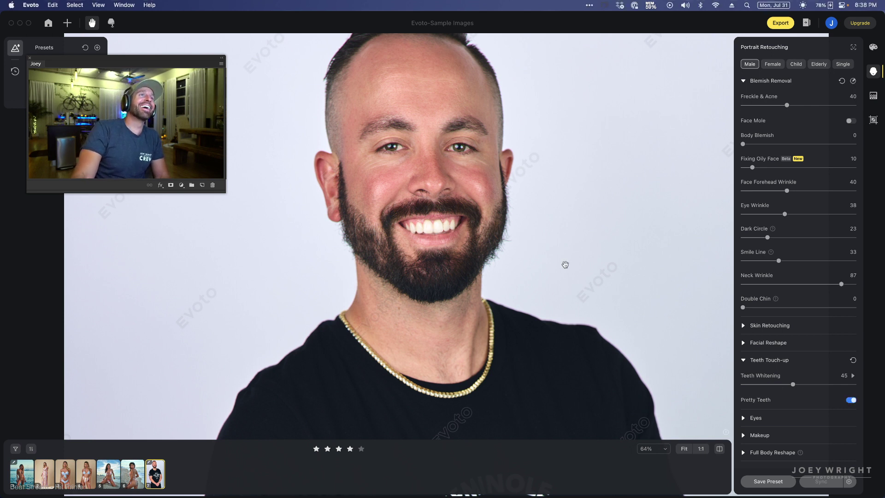
pyautogui.scroll(5, 460, 249)
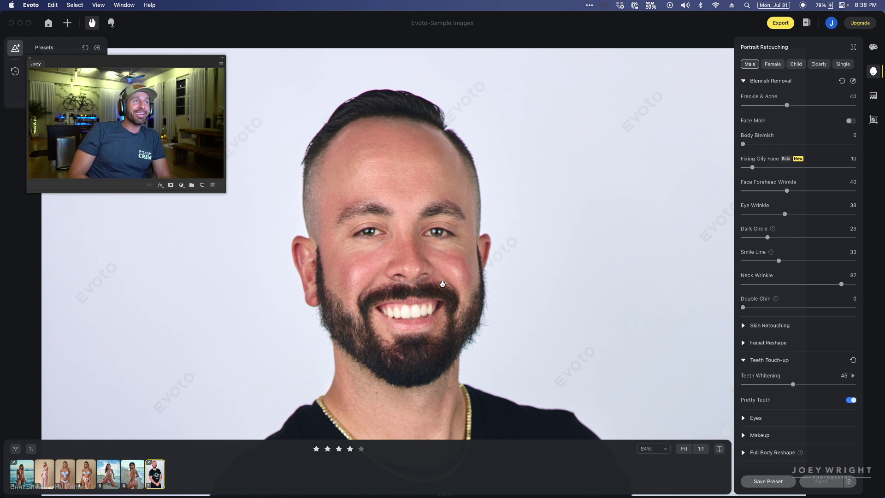
pyautogui.moveTo(537, 317); pyautogui.dragTo(557, 292)
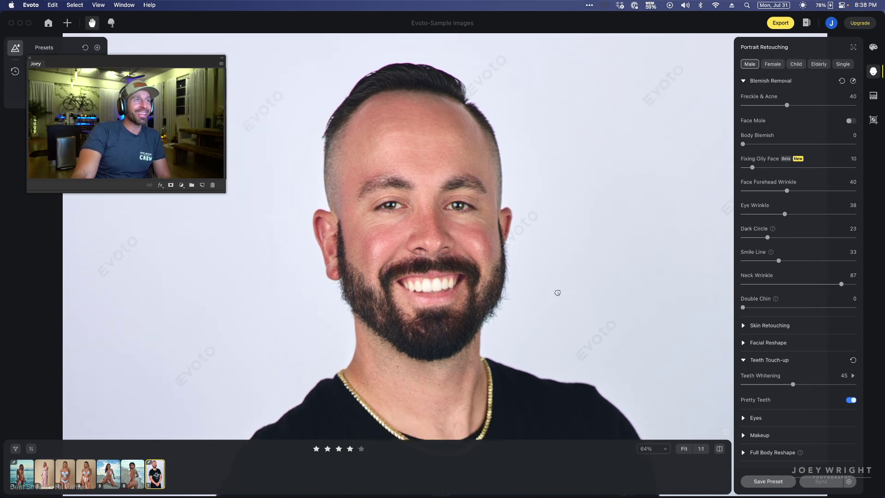
# - Compare the man's smile with Pretty Teeth off and on, leaving it on
pyautogui.click(852, 403)
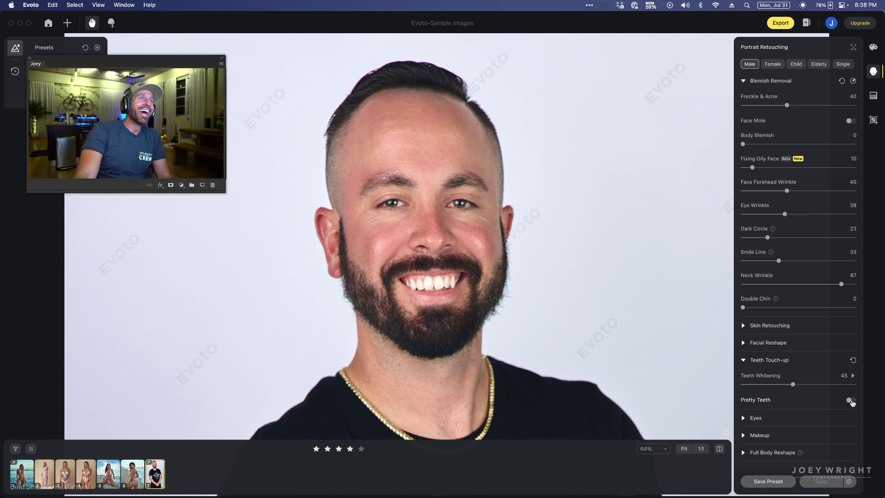
pyautogui.click(852, 402)
pyautogui.click(853, 402)
pyautogui.click(853, 402)
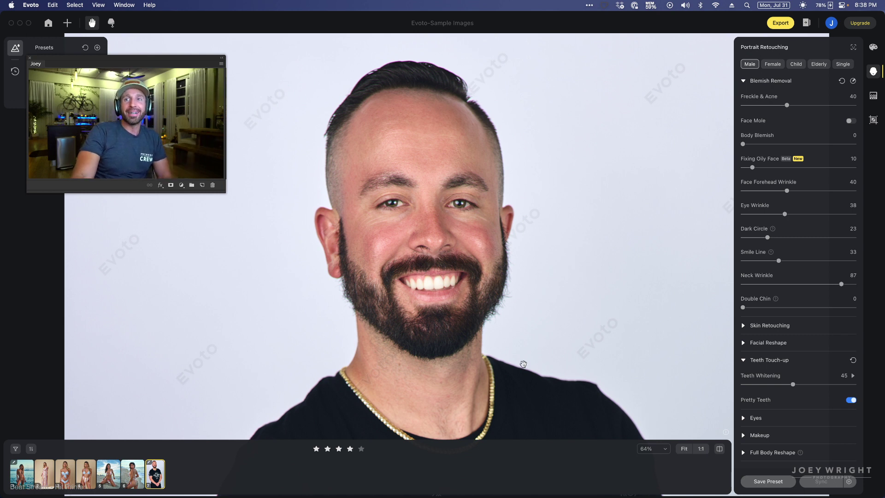
# - Inspect the teeth up close with Pretty Teeth off and on, keeping it on, and check the smile in the wider portrait
pyautogui.scroll(5, 393, 271)
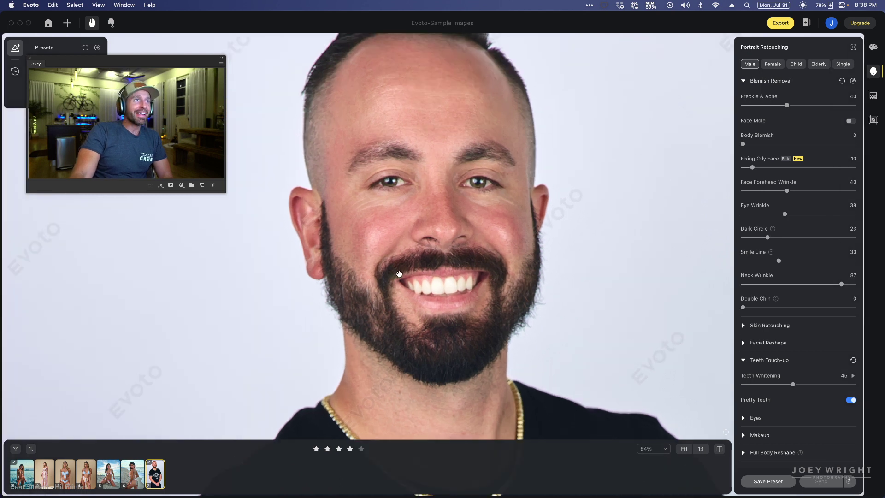
pyautogui.scroll(3, 464, 286)
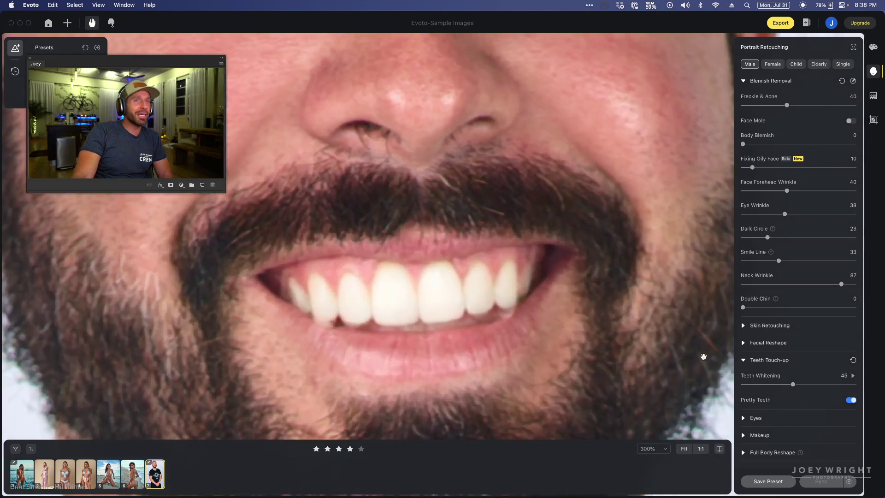
pyautogui.click(850, 400)
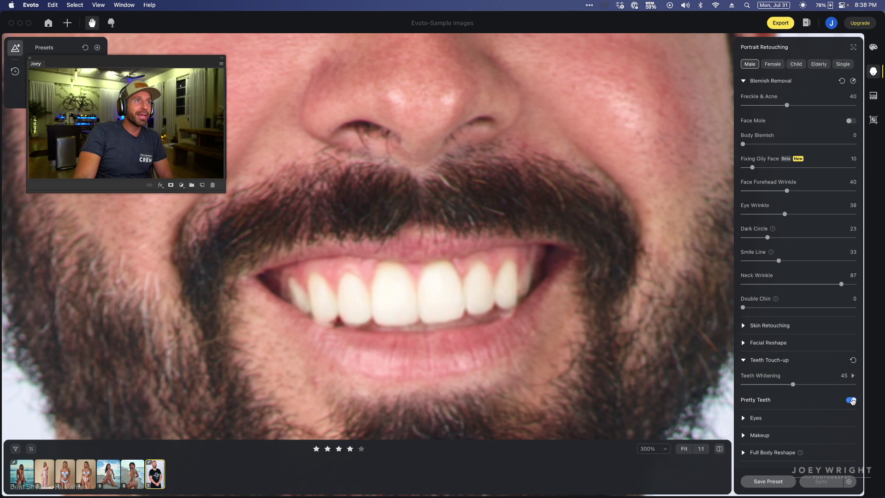
pyautogui.click(851, 400)
pyautogui.click(851, 400)
pyautogui.click(850, 400)
pyautogui.click(850, 400)
pyautogui.click(851, 400)
pyautogui.click(851, 401)
pyautogui.click(851, 400)
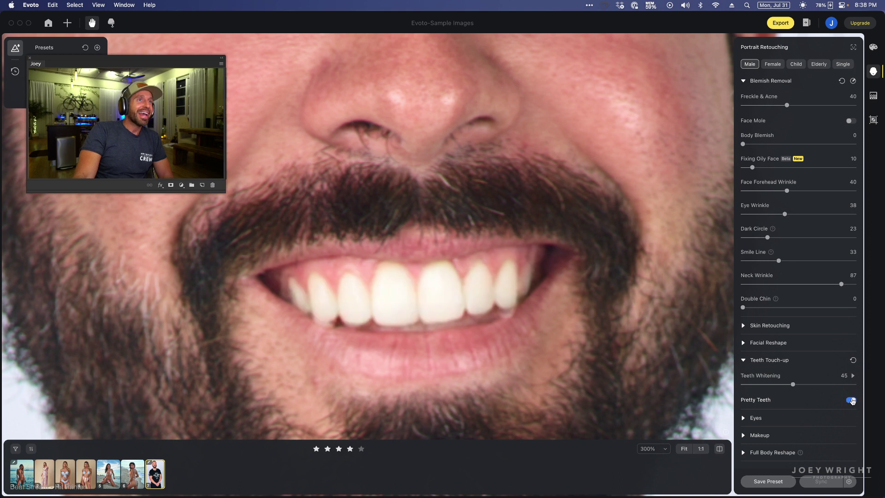
pyautogui.scroll(5, 530, 313)
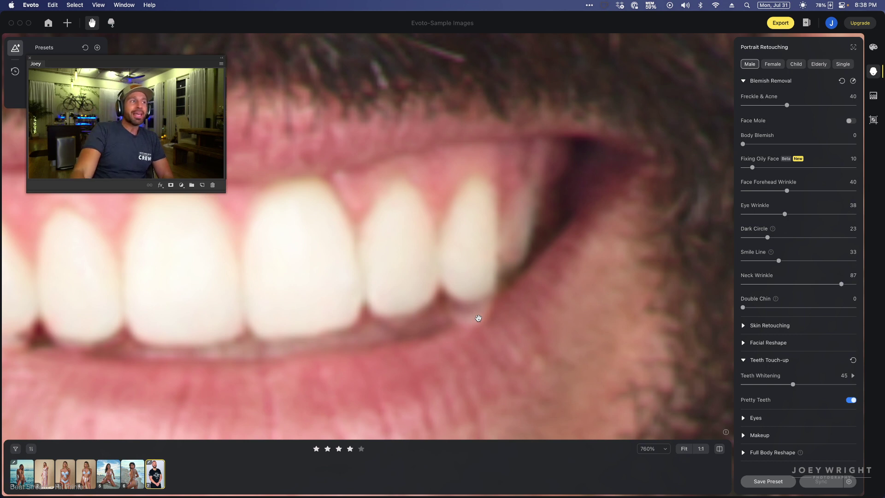
pyautogui.scroll(-10, 478, 318)
pyautogui.scroll(2, 458, 213)
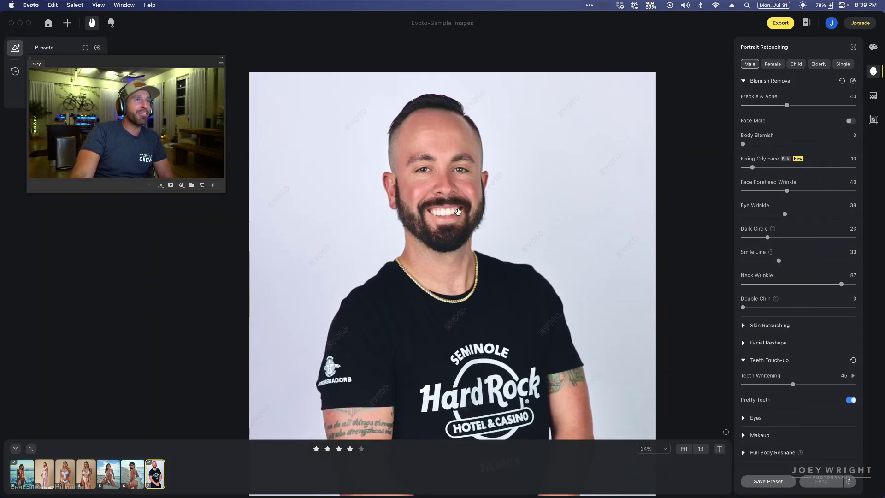
pyautogui.scroll(3, 457, 212)
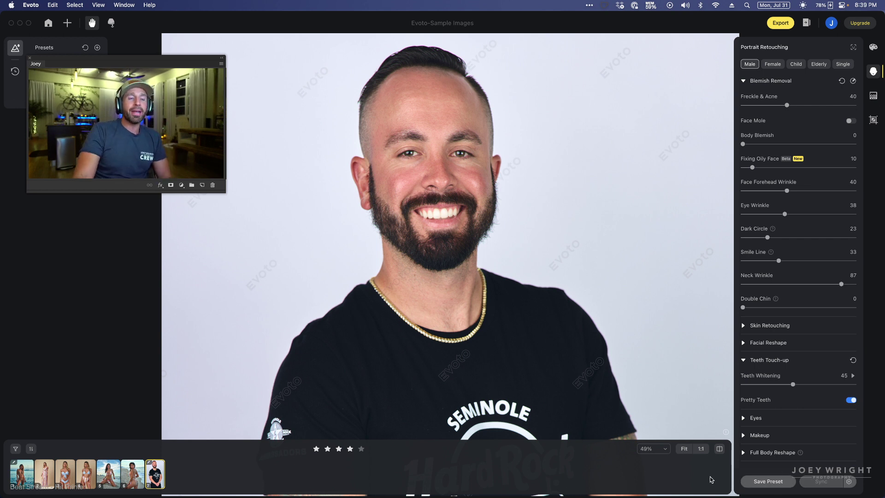
# - Extend the filmstrip selection from the man's portrait back to the third photo
pyautogui.keyDown('shift'); pyautogui.click(67, 474); pyautogui.keyUp('shift')
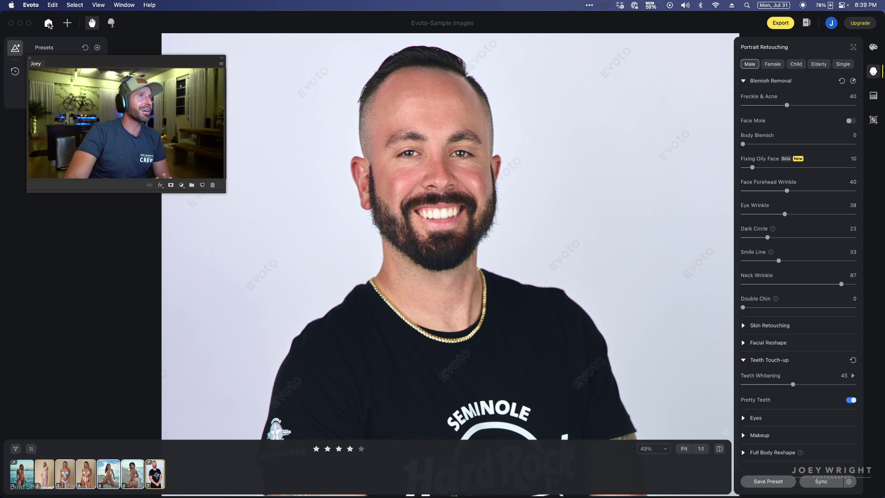
pyautogui.scroll(-5, 416, 231)
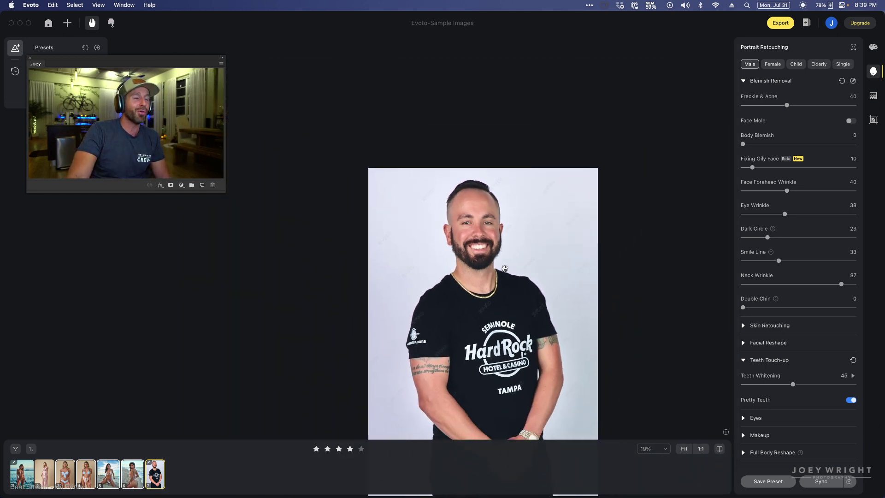
pyautogui.scroll(1, 474, 172)
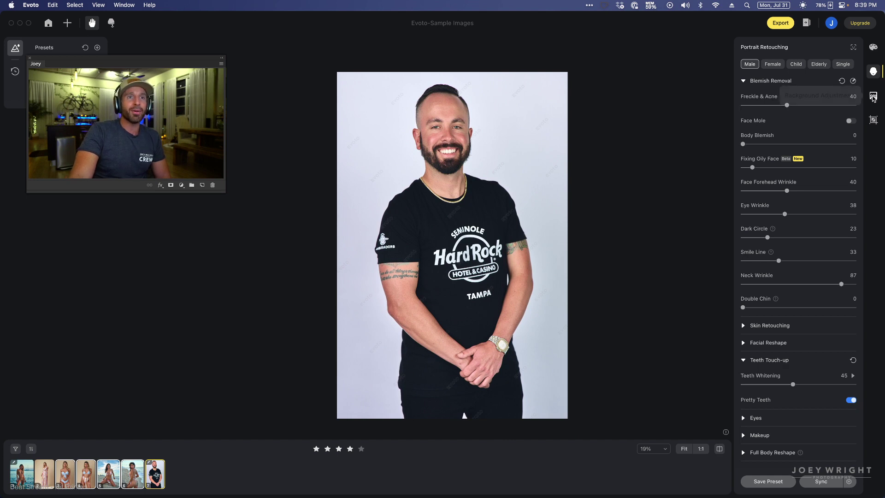
# - Reshape the man's full body with AI Reshape 23, Body -7, Height 0, Head 15 and Arms -8
pyautogui.click(752, 451)
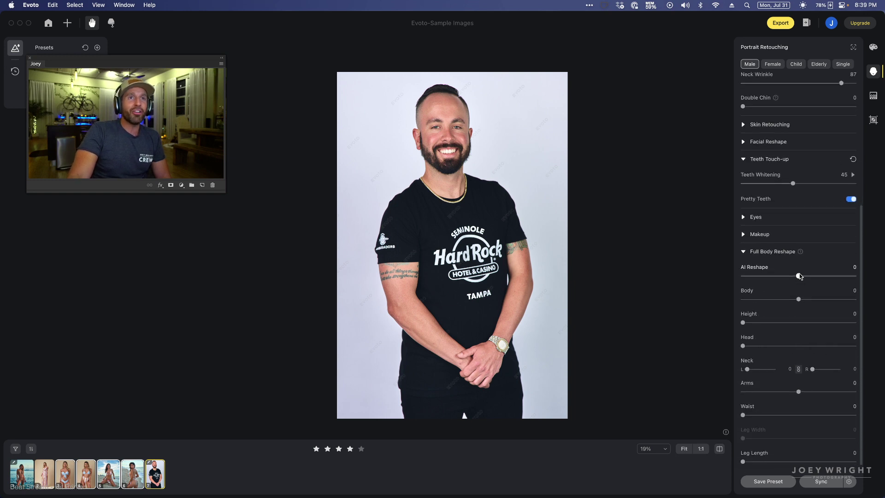
pyautogui.moveTo(797, 277); pyautogui.dragTo(795, 301)
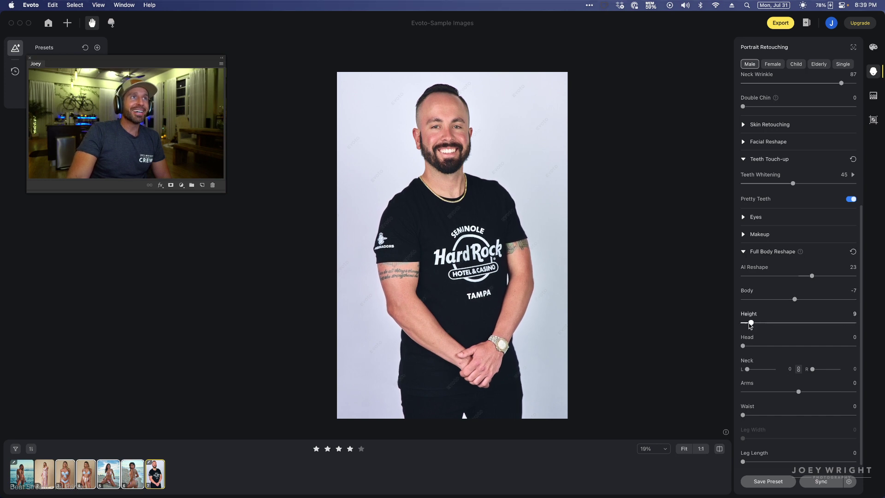
pyautogui.moveTo(743, 346); pyautogui.dragTo(748, 369)
pyautogui.moveTo(799, 393); pyautogui.dragTo(794, 392)
pyautogui.scroll(-1, 774, 393)
pyautogui.moveTo(743, 412)
pyautogui.mouseDown()
pyautogui.moveTo(759, 412)
pyautogui.moveTo(743, 412)
pyautogui.mouseUp()
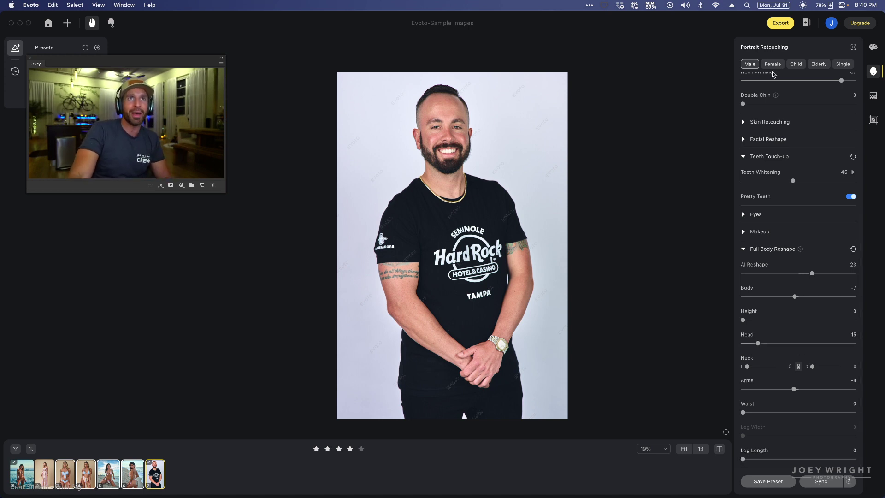
# - Look over the Makeup and Skin Retouching options, leaving the Skin Retouching section expanded
pyautogui.scroll(3, 797, 396)
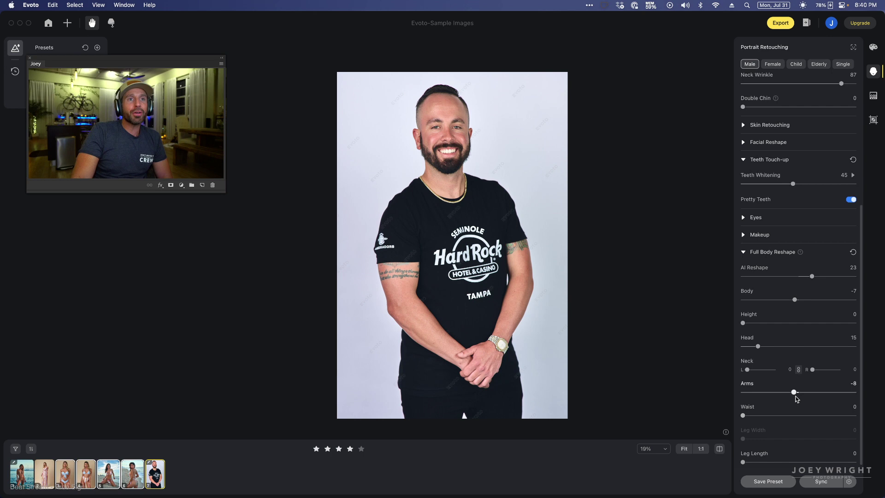
pyautogui.scroll(1, 797, 398)
pyautogui.scroll(2, 793, 386)
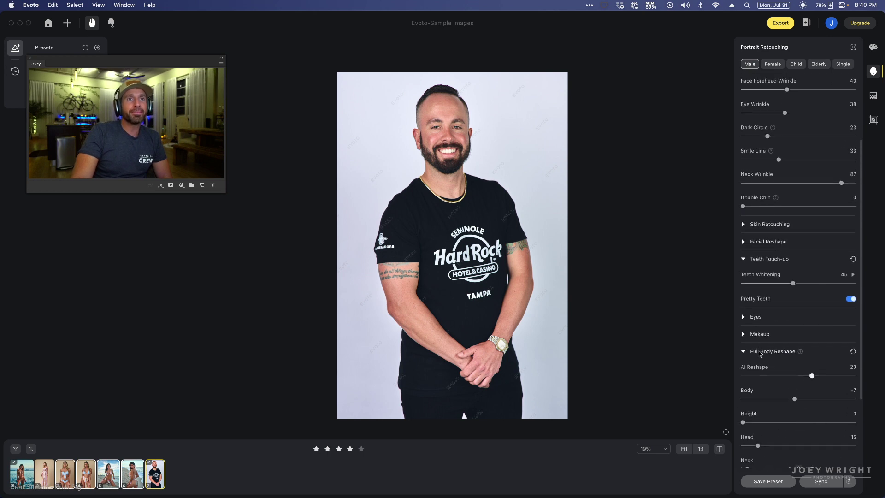
pyautogui.click(745, 335)
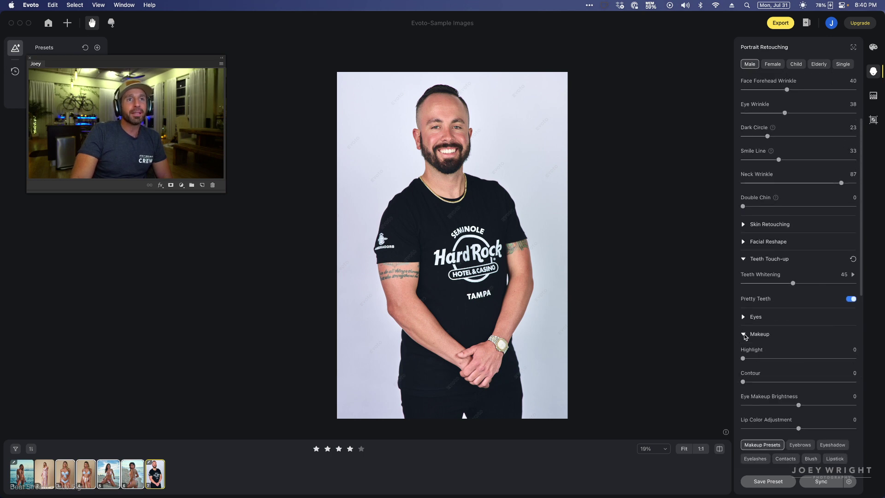
pyautogui.scroll(-3, 746, 341)
pyautogui.scroll(2, 751, 350)
pyautogui.click(743, 309)
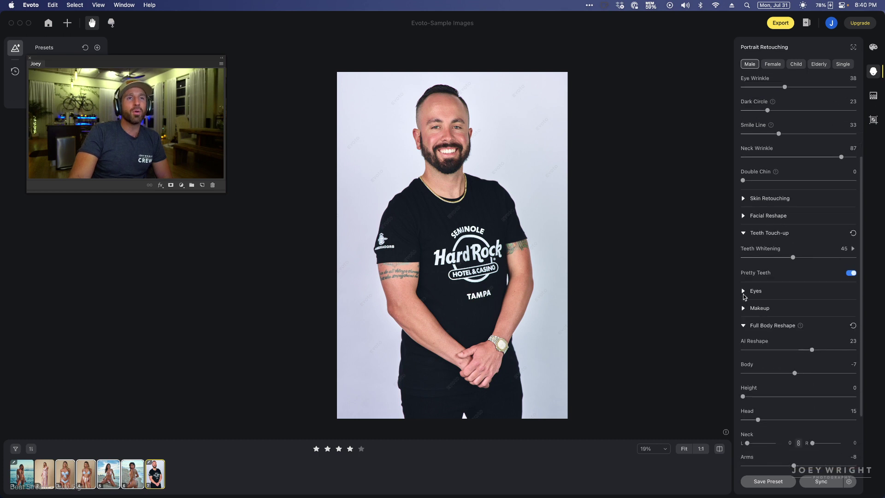
pyautogui.click(743, 198)
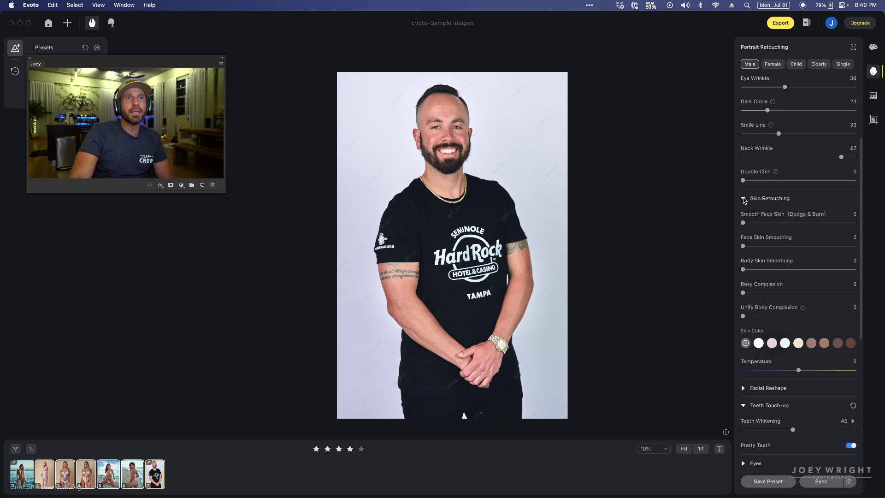
# - Try Body Blemish at 61 on the man's arms and reset it to 0
pyautogui.scroll(6, 453, 319)
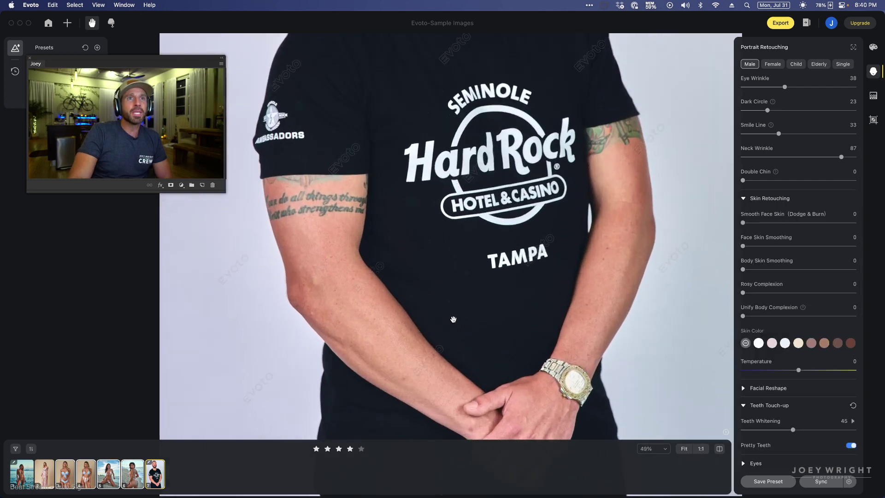
pyautogui.scroll(-2, 453, 319)
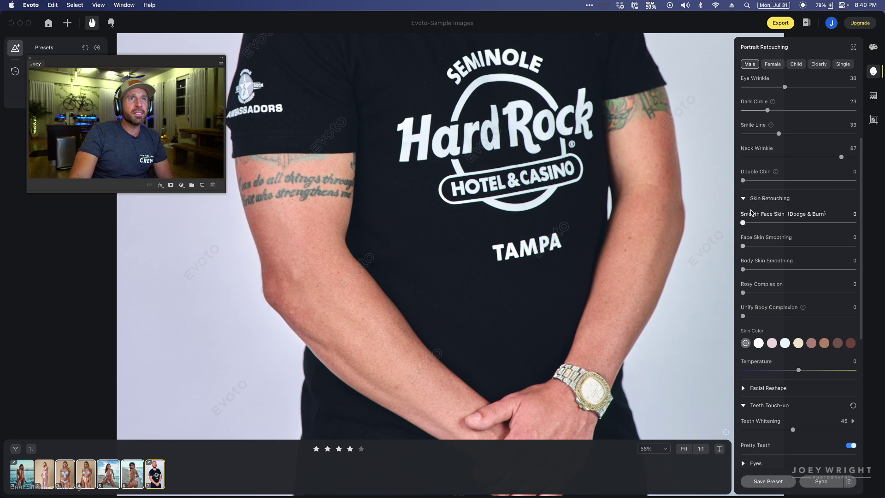
pyautogui.scroll(5, 762, 146)
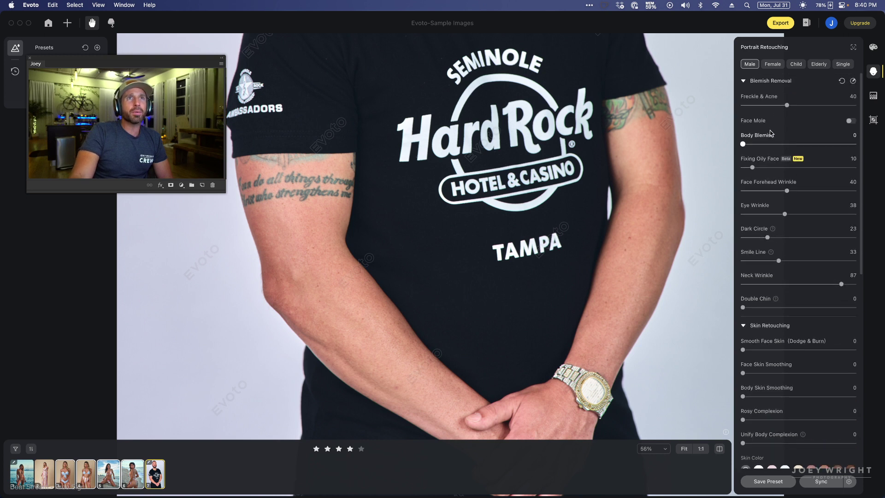
pyautogui.moveTo(765, 145); pyautogui.dragTo(779, 146)
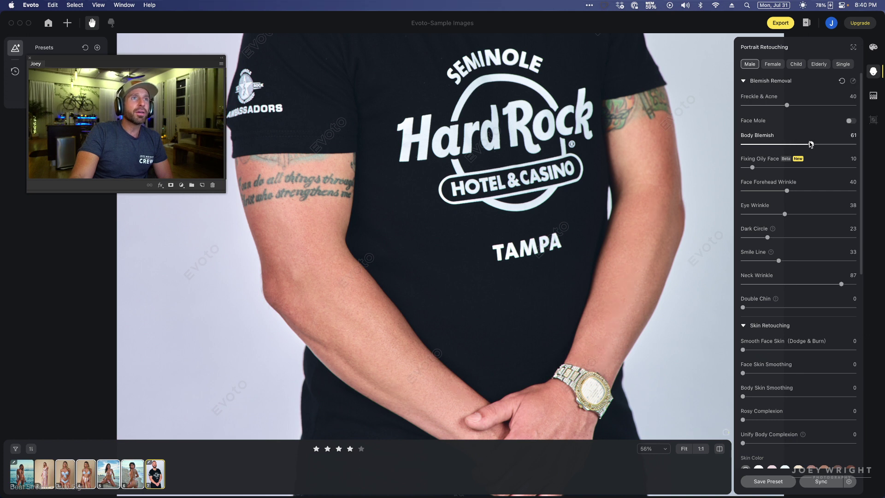
pyautogui.moveTo(770, 143); pyautogui.dragTo(744, 143)
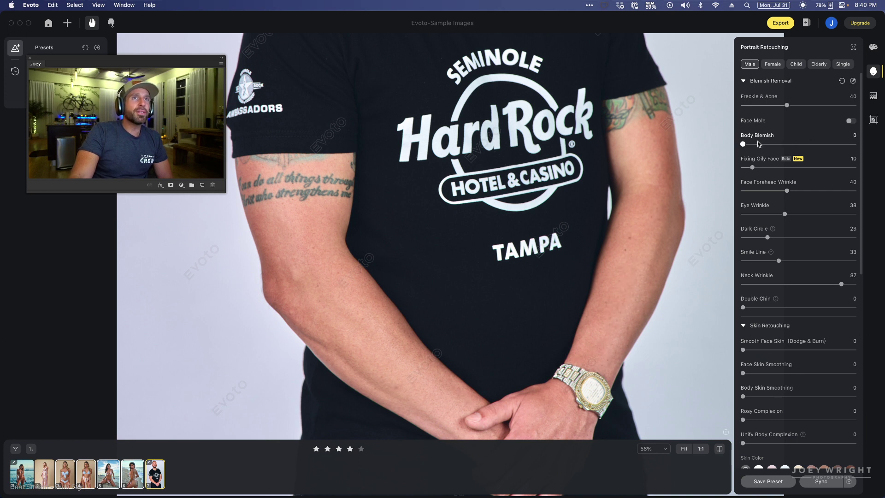
# - Compare the forearm skin with Body Blemish at 39 and 29 against 0, ending at 0
pyautogui.scroll(5, 756, 145)
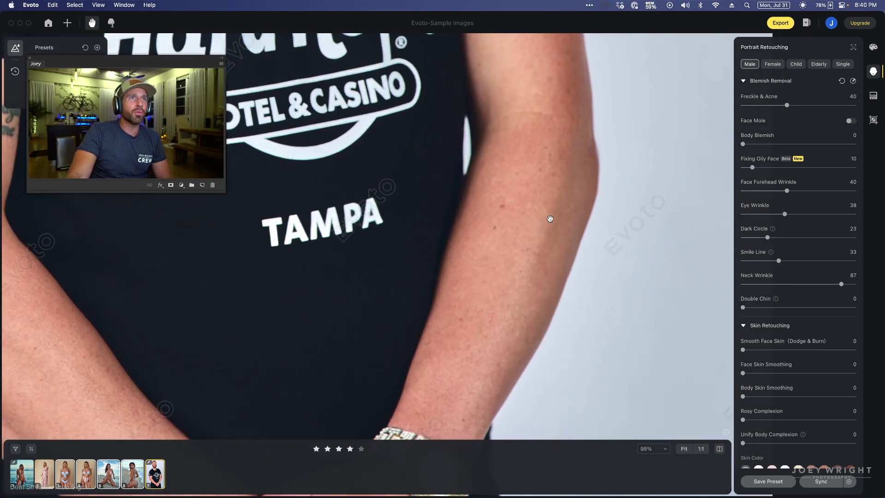
pyautogui.moveTo(742, 144); pyautogui.dragTo(784, 145)
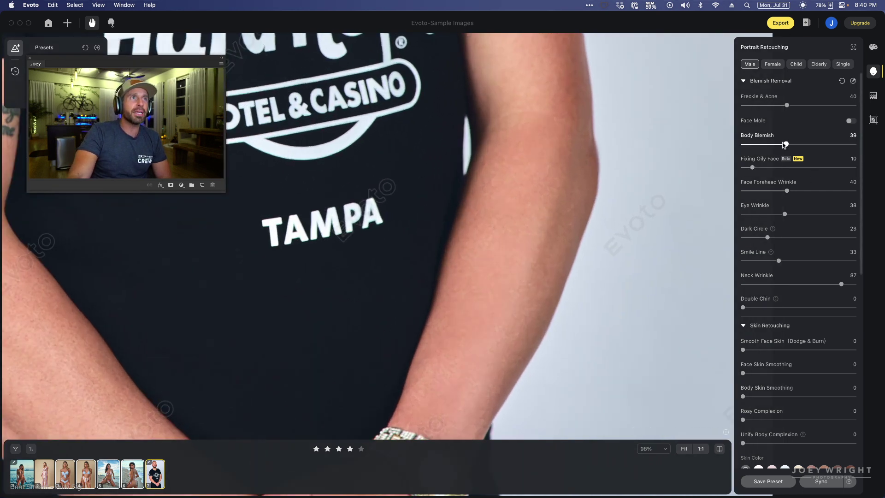
pyautogui.moveTo(783, 145); pyautogui.dragTo(740, 146)
pyautogui.click(775, 145)
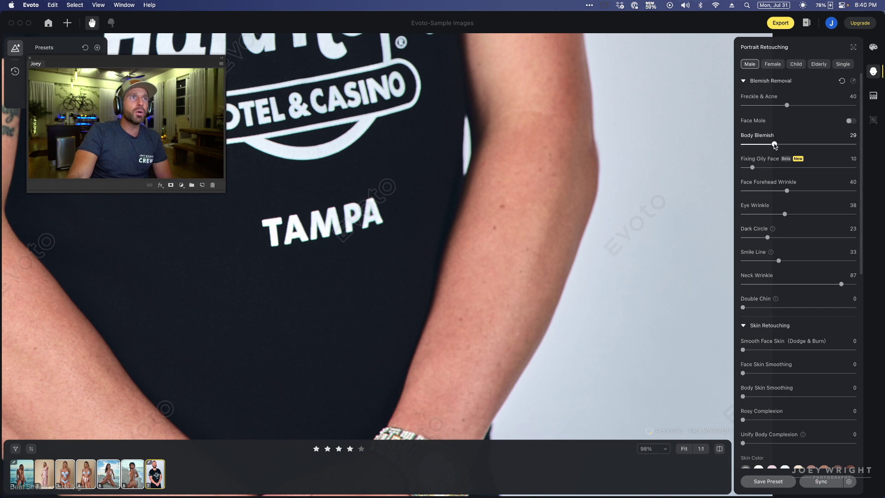
pyautogui.moveTo(774, 145); pyautogui.dragTo(741, 146)
# - Set Body Blemish to 28 and check the man's other forearm and hands
pyautogui.moveTo(401, 259); pyautogui.dragTo(675, 213)
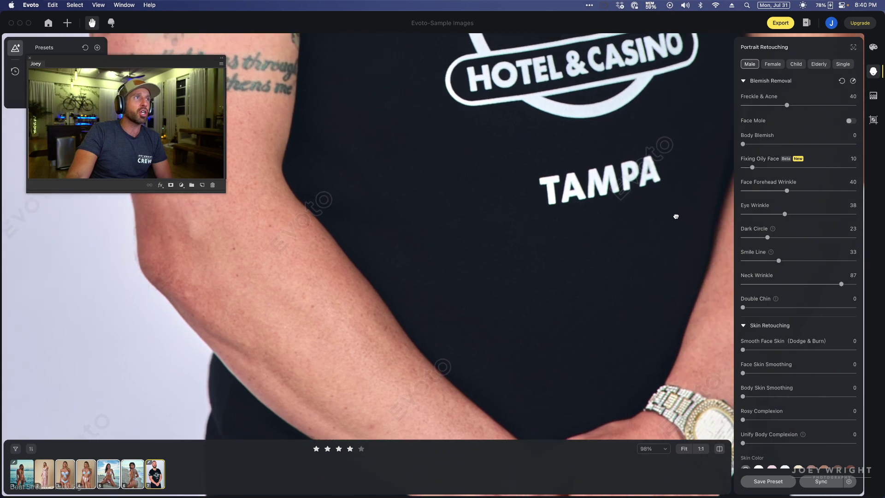
pyautogui.click(773, 144)
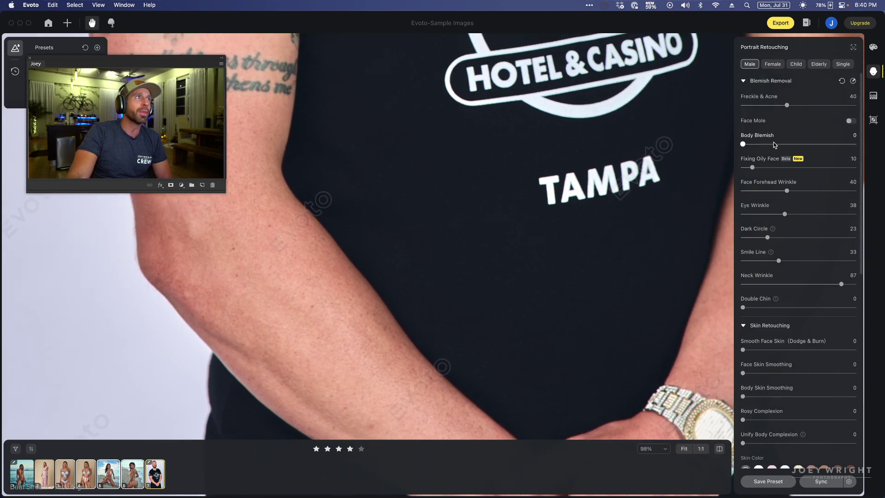
pyautogui.moveTo(567, 302); pyautogui.dragTo(523, 134)
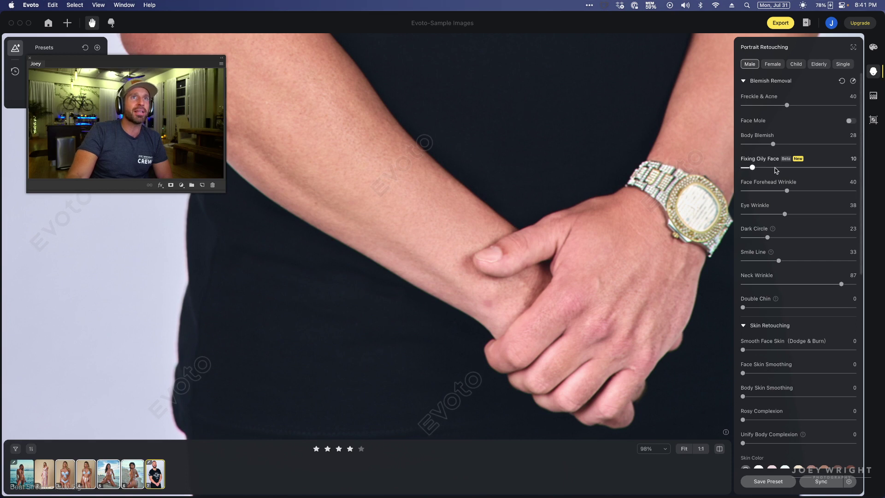
# - Compare Body Blemish at 55, 63 and 0 on the man's forearms, ending at 51
pyautogui.click(805, 145)
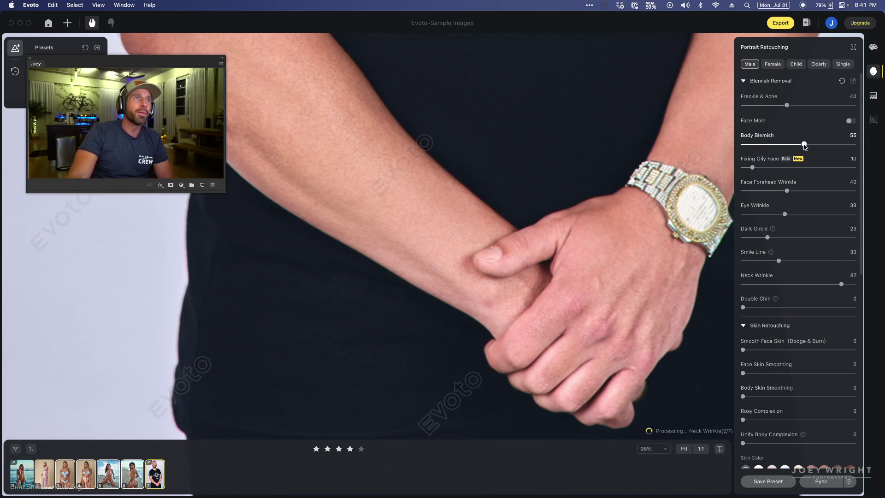
pyautogui.moveTo(804, 144); pyautogui.dragTo(813, 144)
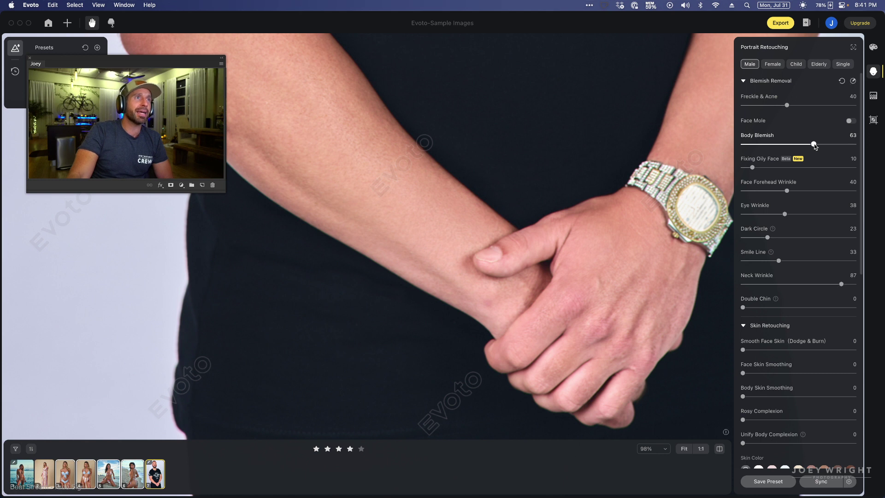
pyautogui.doubleClick(814, 144)
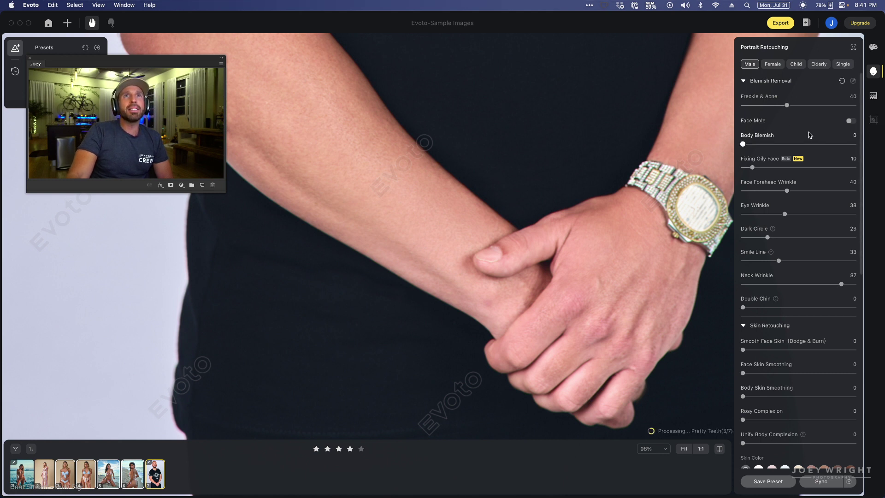
pyautogui.click(800, 145)
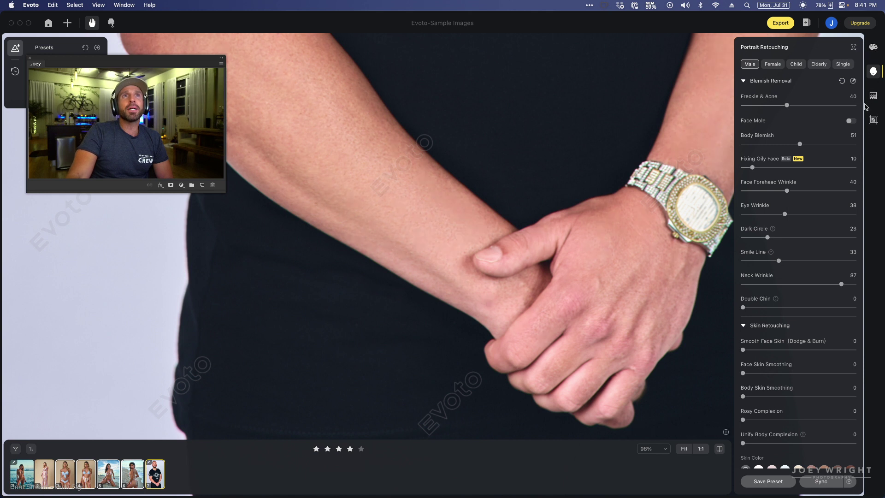
# - Try erasing the blemish removal from both of the man's arms with the eraser at size 264, and paint the effect back in
pyautogui.click(853, 81)
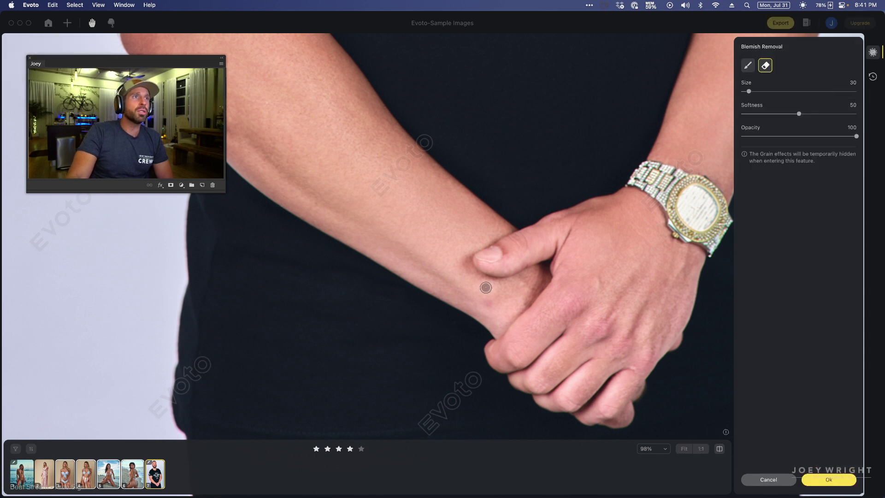
pyautogui.moveTo(406, 238)
pyautogui.mouseDown()
pyautogui.moveTo(395, 217)
pyautogui.moveTo(408, 236)
pyautogui.mouseUp()
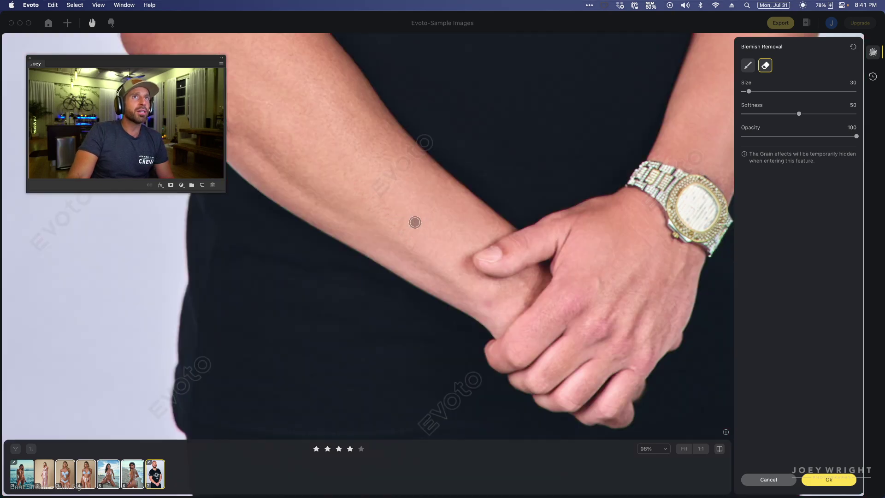
pyautogui.moveTo(749, 91); pyautogui.dragTo(842, 92)
pyautogui.scroll(-3, 458, 188)
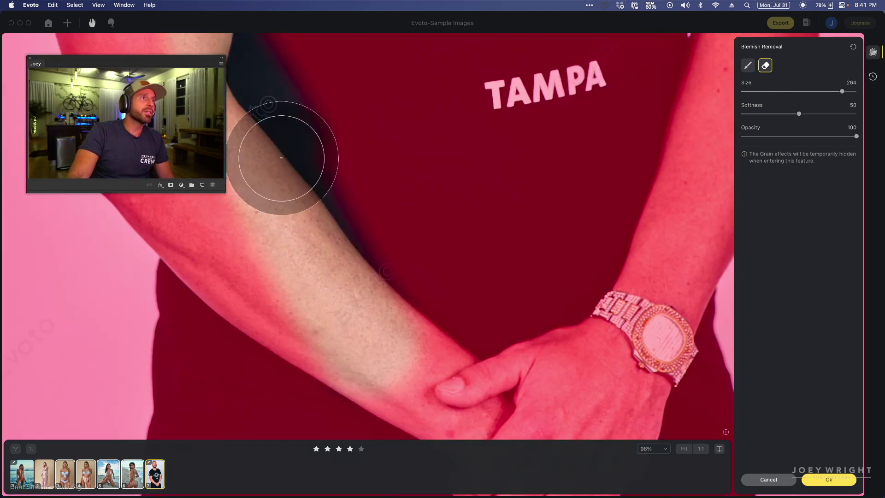
pyautogui.moveTo(281, 157)
pyautogui.mouseDown()
pyautogui.moveTo(237, 109)
pyautogui.moveTo(296, 287)
pyautogui.moveTo(207, 257)
pyautogui.mouseUp()
pyautogui.moveTo(474, 376)
pyautogui.mouseDown()
pyautogui.moveTo(304, 360)
pyautogui.moveTo(490, 385)
pyautogui.moveTo(589, 365)
pyautogui.moveTo(396, 220)
pyautogui.moveTo(704, 162)
pyautogui.mouseUp()
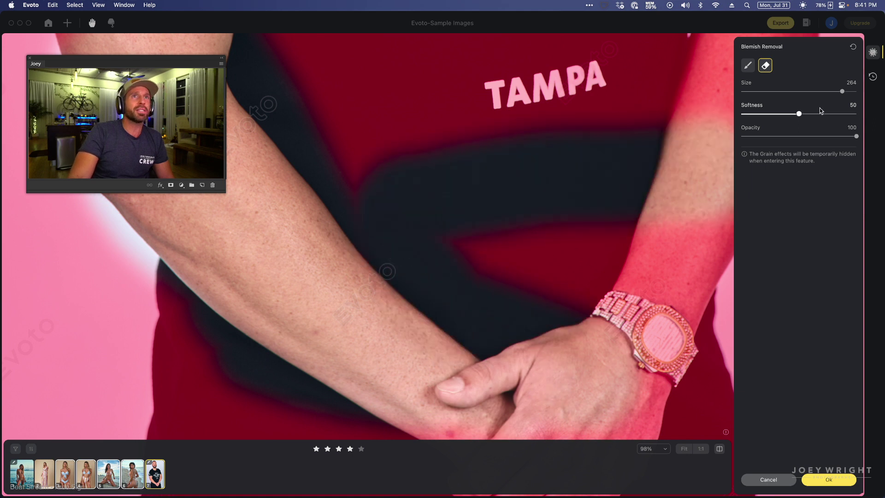
pyautogui.click(748, 65)
pyautogui.moveTo(715, 113)
pyautogui.mouseDown()
pyautogui.moveTo(370, 293)
pyautogui.moveTo(375, 316)
pyautogui.mouseUp()
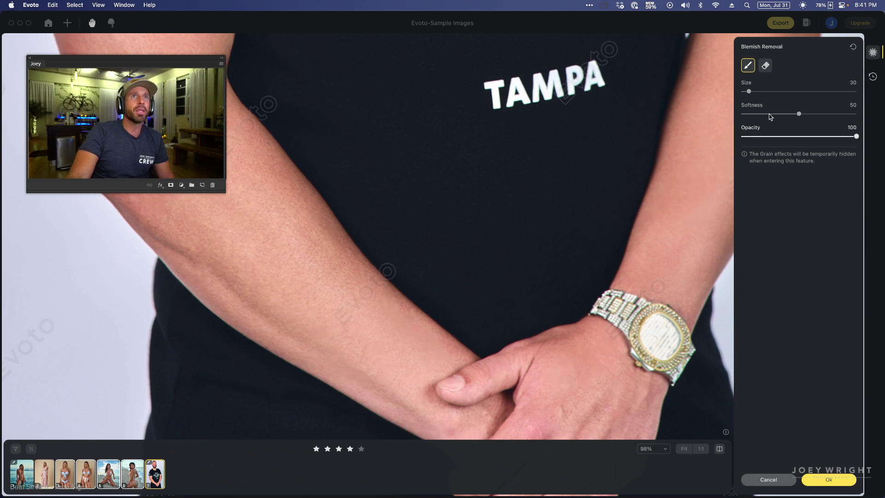
# - Erase the blemish removal along the man's tattoo-side forearm with a large eraser to bring back its skin texture
pyautogui.moveTo(749, 91); pyautogui.dragTo(842, 91)
pyautogui.click(765, 65)
pyautogui.moveTo(267, 217)
pyautogui.mouseDown()
pyautogui.moveTo(198, 154)
pyautogui.moveTo(145, 173)
pyautogui.moveTo(169, 138)
pyautogui.moveTo(454, 366)
pyautogui.moveTo(468, 375)
pyautogui.moveTo(474, 369)
pyautogui.mouseUp()
# - Paint blemish removal back over individual spots on the erased forearm with the brush at size 30, and apply the mask
pyautogui.click(748, 65)
pyautogui.moveTo(842, 92); pyautogui.dragTo(748, 91)
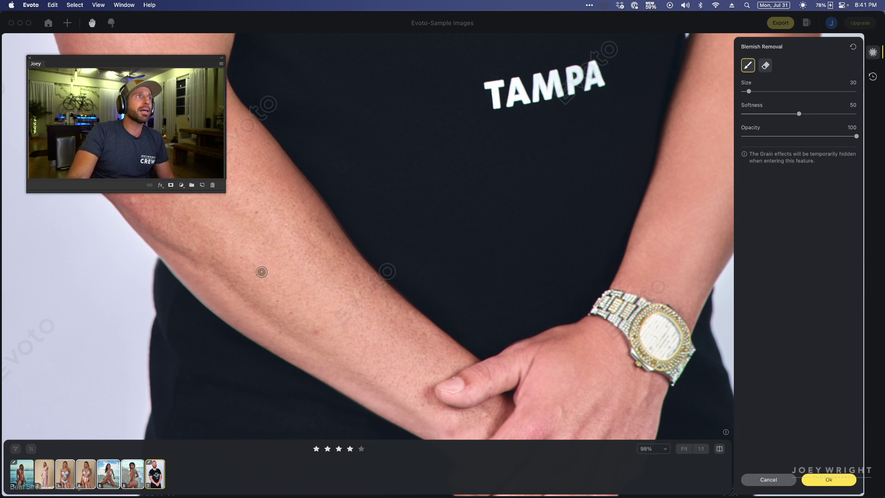
pyautogui.click(316, 331)
pyautogui.click(431, 393)
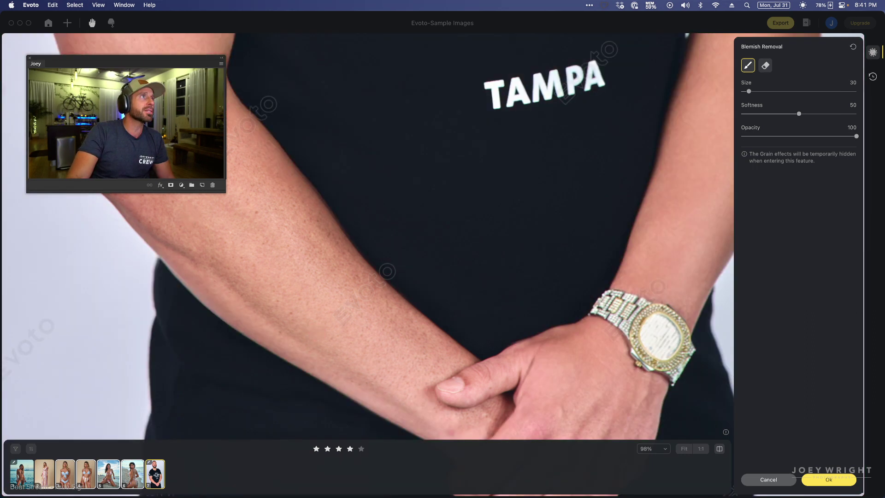
pyautogui.click(426, 397)
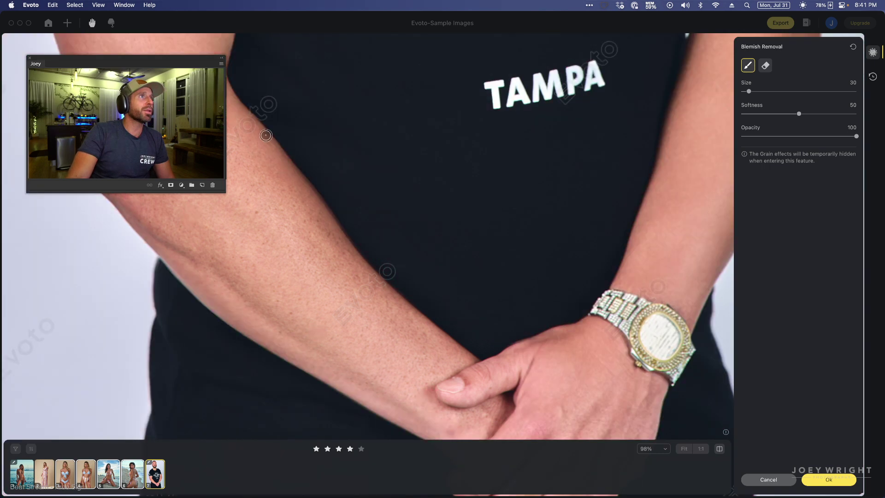
pyautogui.scroll(-5, 240, 120)
pyautogui.press('space')
pyautogui.moveTo(333, 243); pyautogui.dragTo(369, 316)
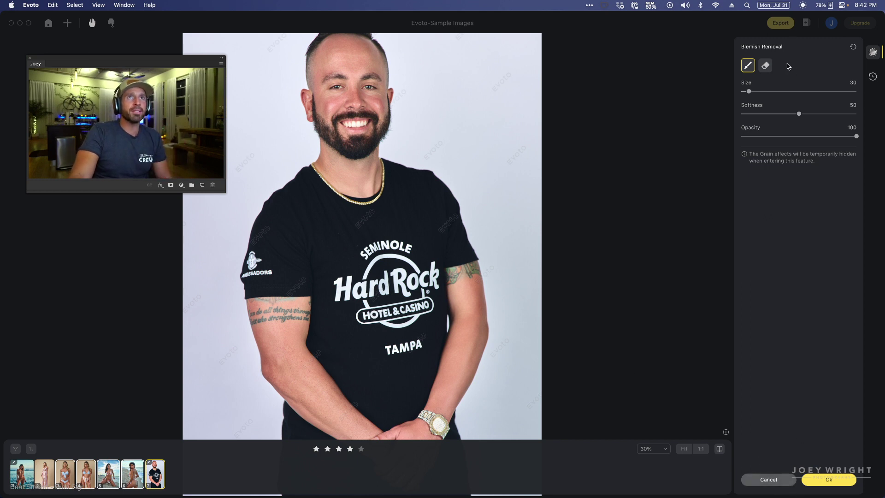
pyautogui.click(806, 484)
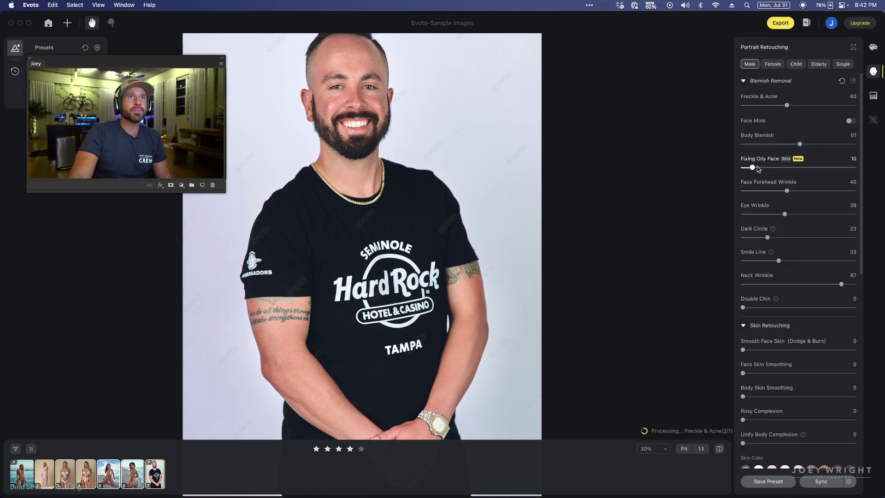
# - Set Body Blemish to 0, and bring up the background adjustments with the whole portrait in view
pyautogui.click(747, 144)
pyautogui.moveTo(747, 145); pyautogui.dragTo(742, 144)
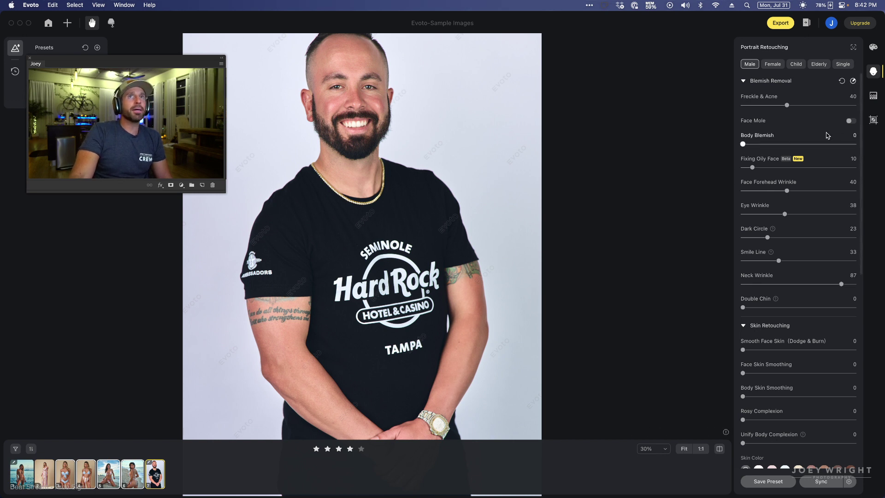
pyautogui.click(873, 95)
pyautogui.moveTo(498, 163); pyautogui.dragTo(560, 192)
pyautogui.scroll(-1, 559, 192)
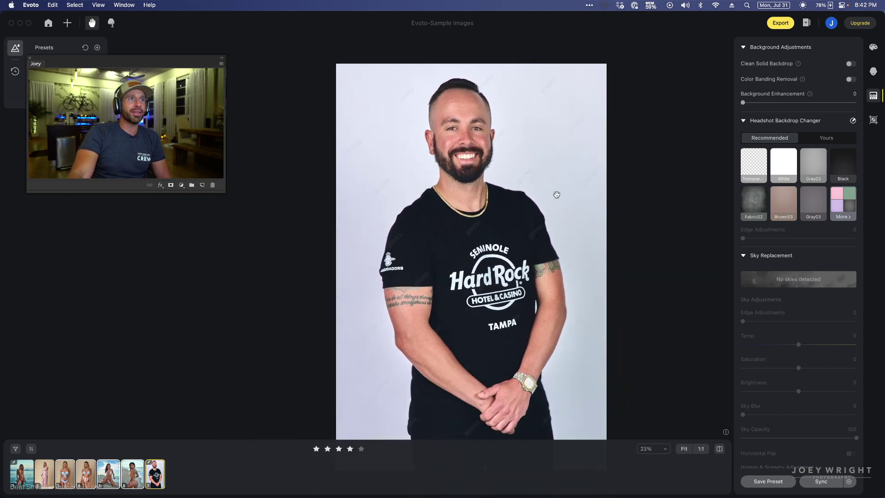
pyautogui.scroll(-1, 551, 207)
pyautogui.moveTo(552, 207); pyautogui.dragTo(512, 162)
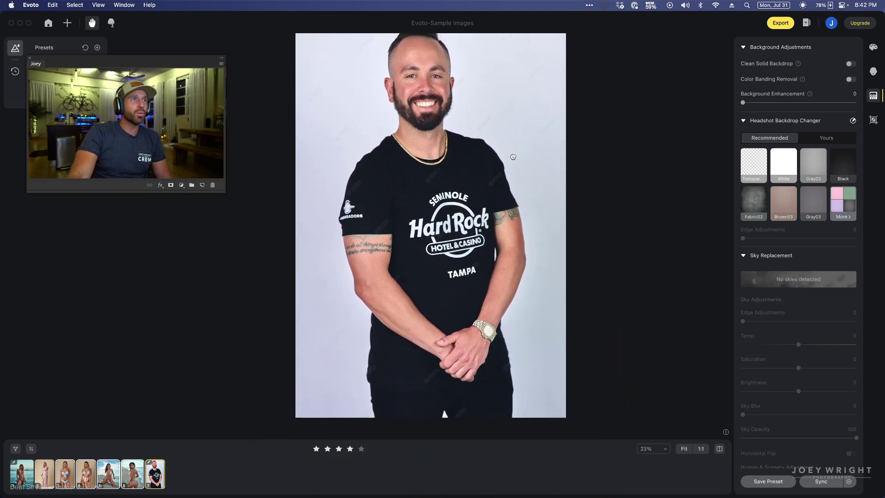
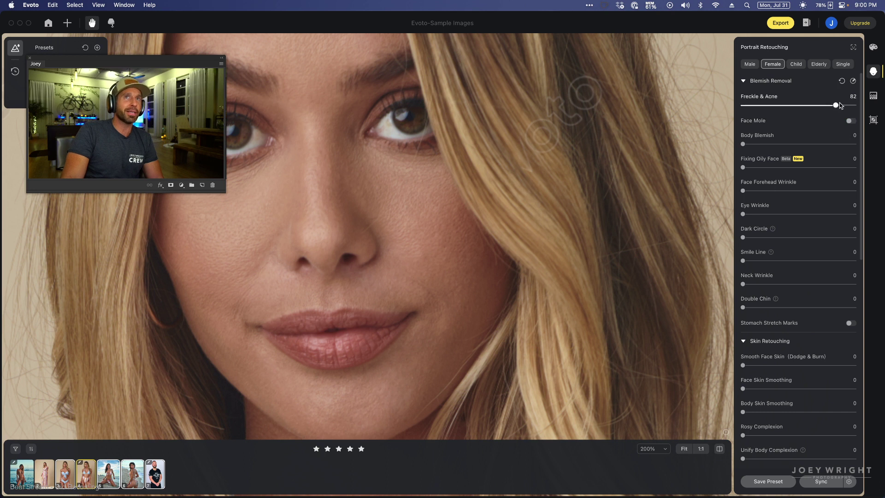
# - Erase the blemish removal over the mole on the woman's cheek with the eraser at size 48, and apply the mask
pyautogui.click(853, 81)
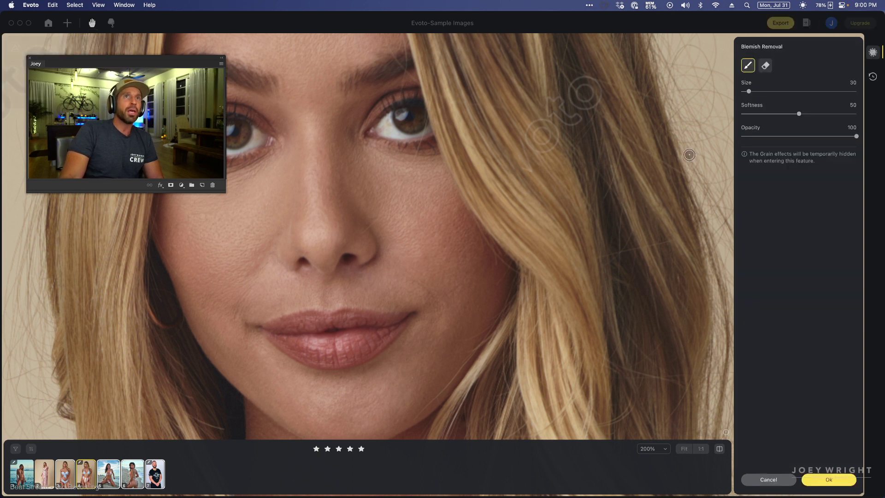
pyautogui.click(766, 65)
pyautogui.click(756, 91)
pyautogui.click(423, 256)
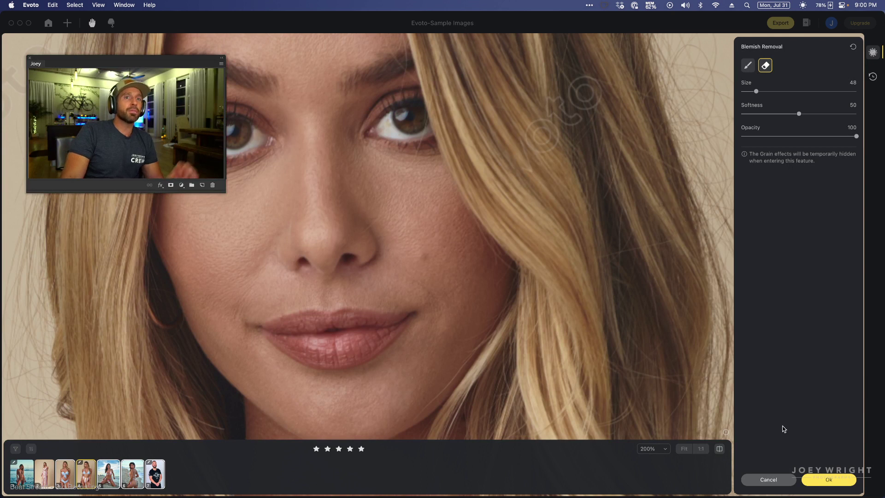
pyautogui.click(830, 481)
# - Try Body Blemish at 32 on the woman's chest and torso and inspect the skin up close
pyautogui.scroll(-5, 507, 364)
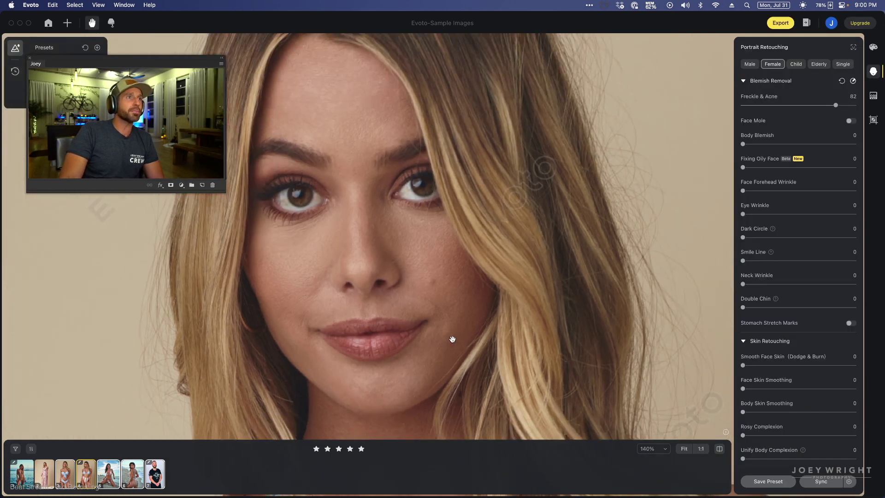
pyautogui.scroll(-5, 466, 210)
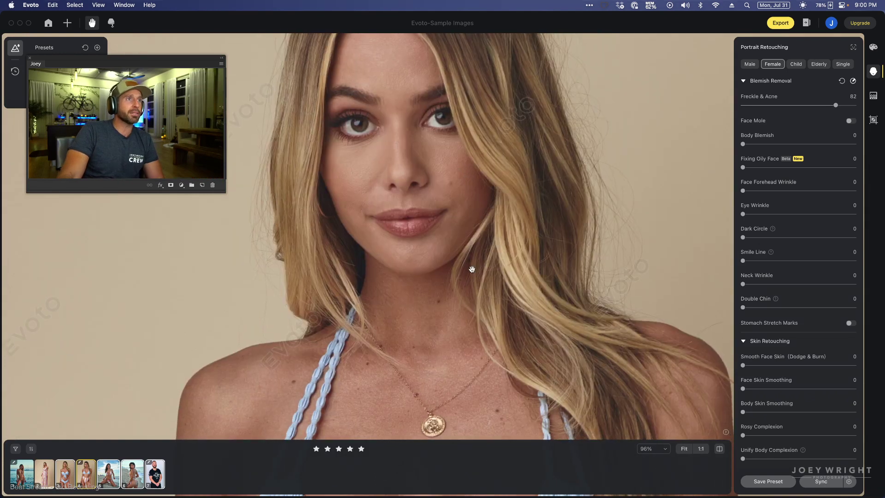
pyautogui.scroll(2, 445, 324)
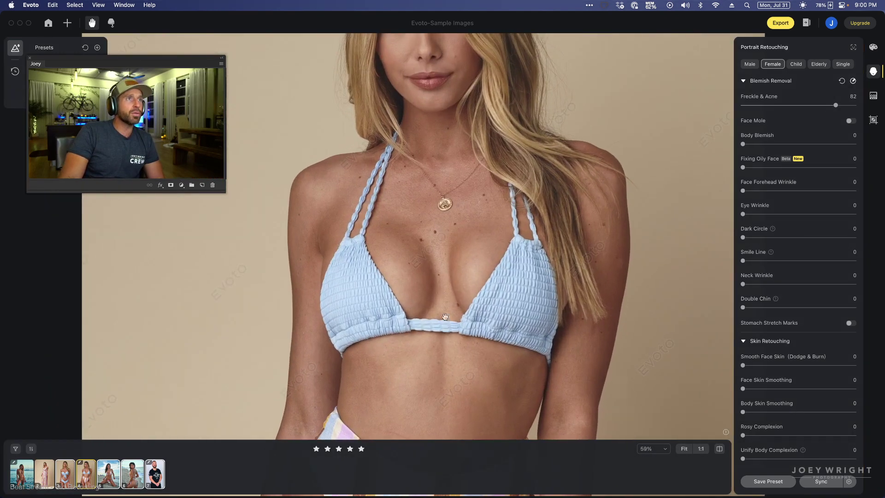
pyautogui.scroll(2, 446, 324)
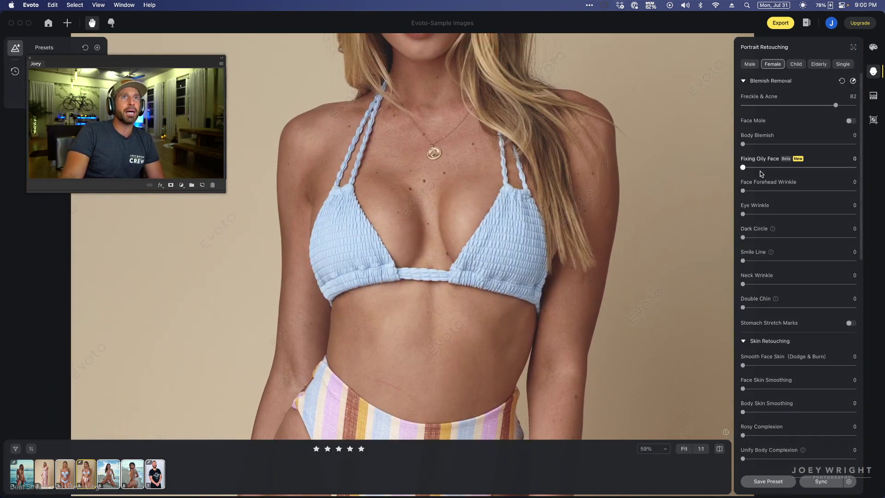
pyautogui.moveTo(743, 144); pyautogui.dragTo(782, 145)
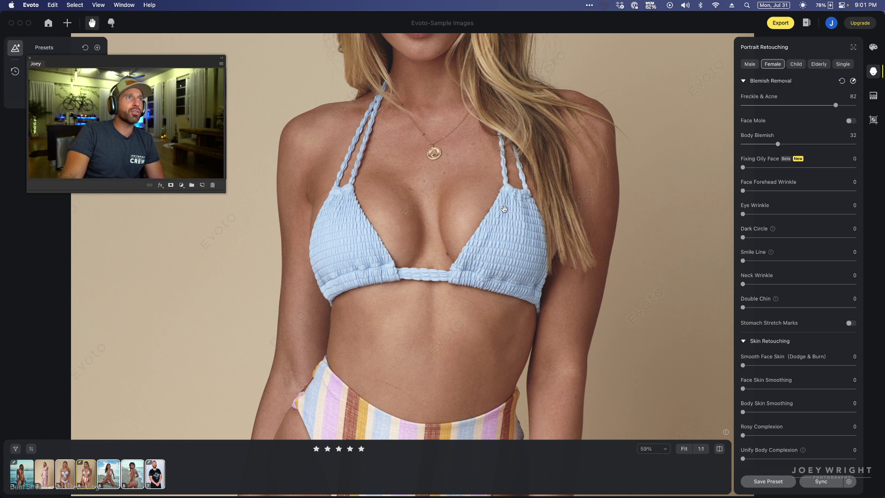
pyautogui.scroll(5, 443, 180)
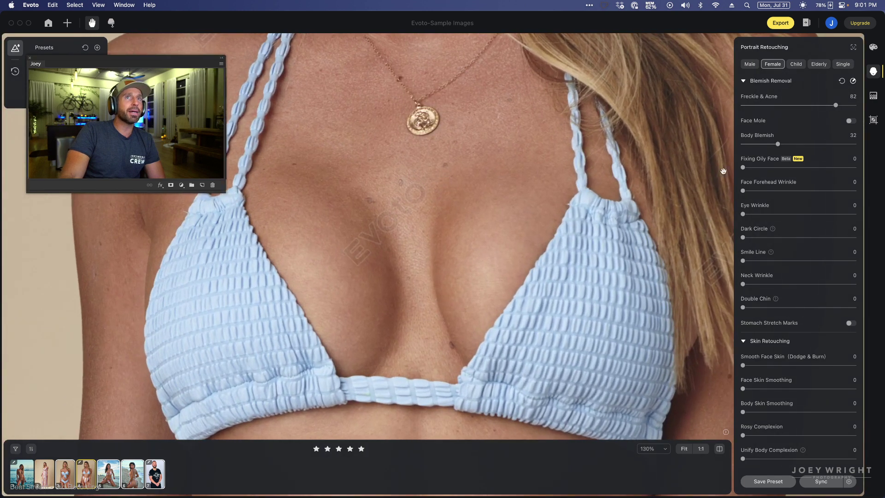
# - Set Body Blemish to 83 and check the woman's skin across the full portrait
pyautogui.moveTo(801, 143); pyautogui.dragTo(828, 140)
pyautogui.scroll(-3, 501, 219)
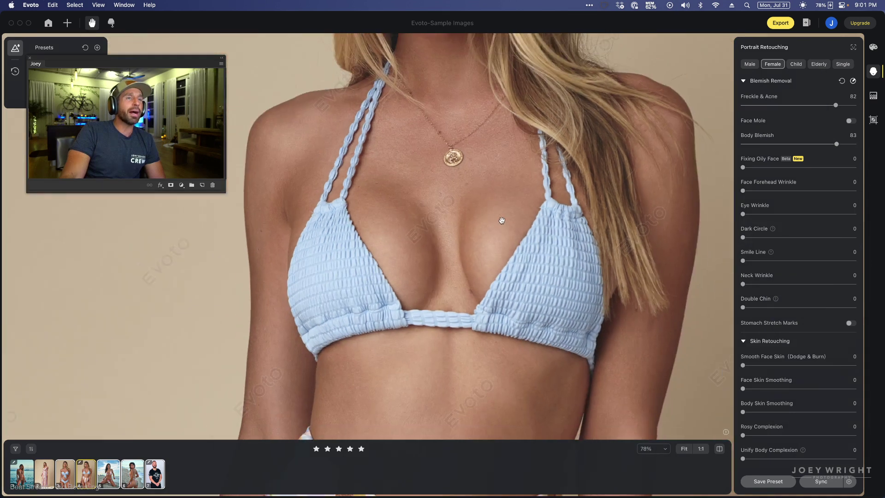
pyautogui.scroll(-5, 501, 218)
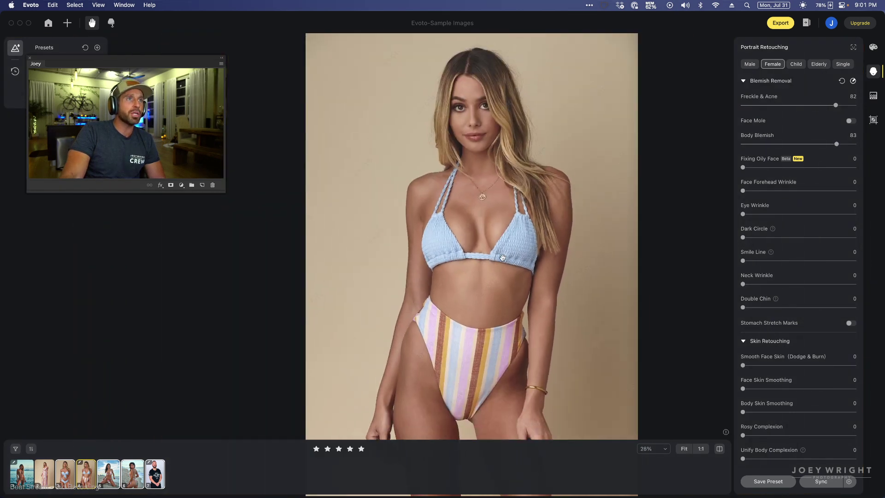
pyautogui.scroll(-2, 505, 258)
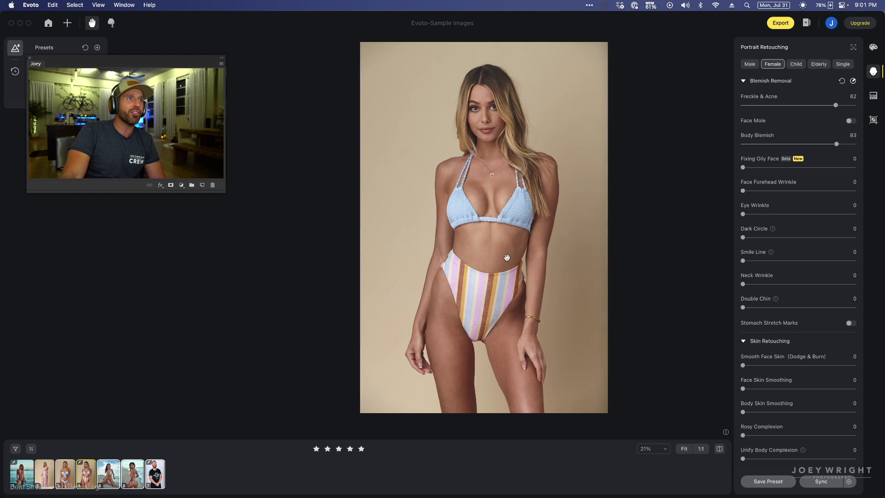
pyautogui.scroll(1, 483, 277)
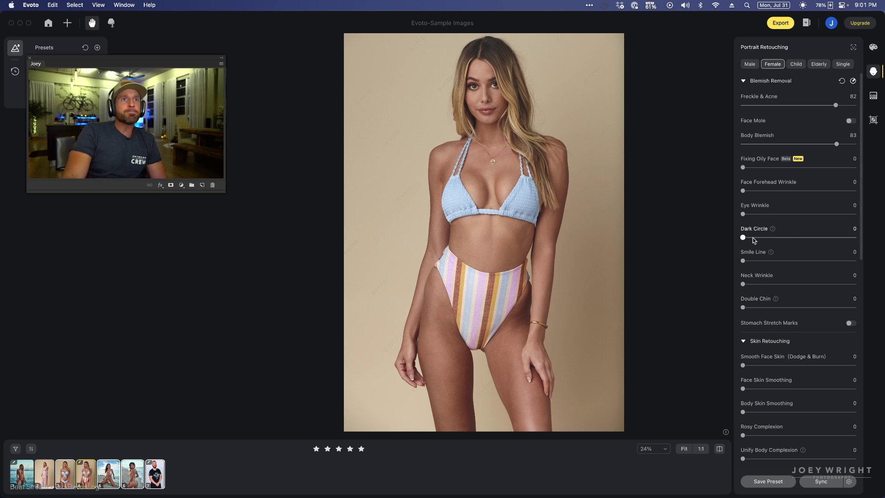
# - Set Smile Line to 35, Dark Circle to 30 and Eye Wrinkle to 38 for the woman's face
pyautogui.scroll(10, 489, 84)
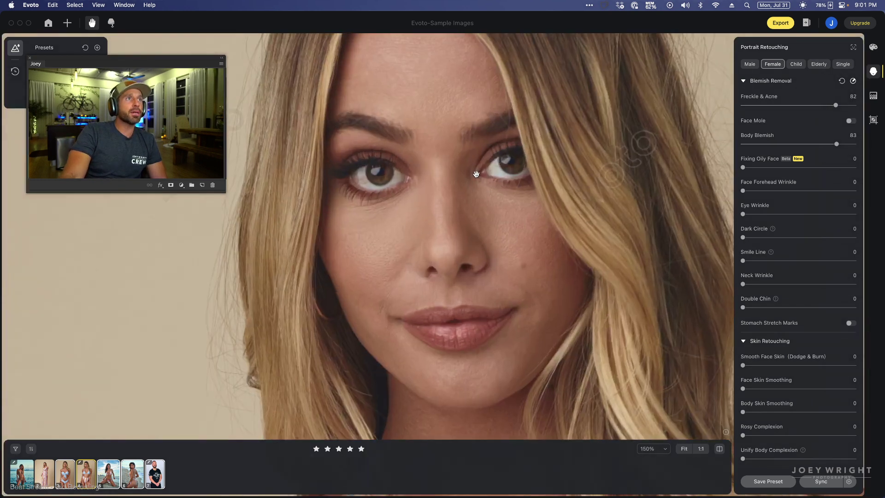
pyautogui.moveTo(743, 261); pyautogui.dragTo(782, 261)
pyautogui.moveTo(743, 237); pyautogui.dragTo(774, 237)
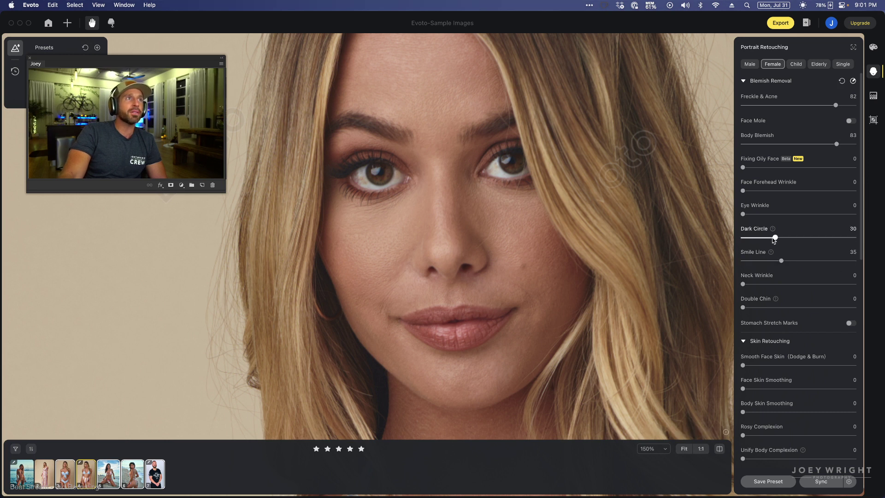
pyautogui.click(784, 214)
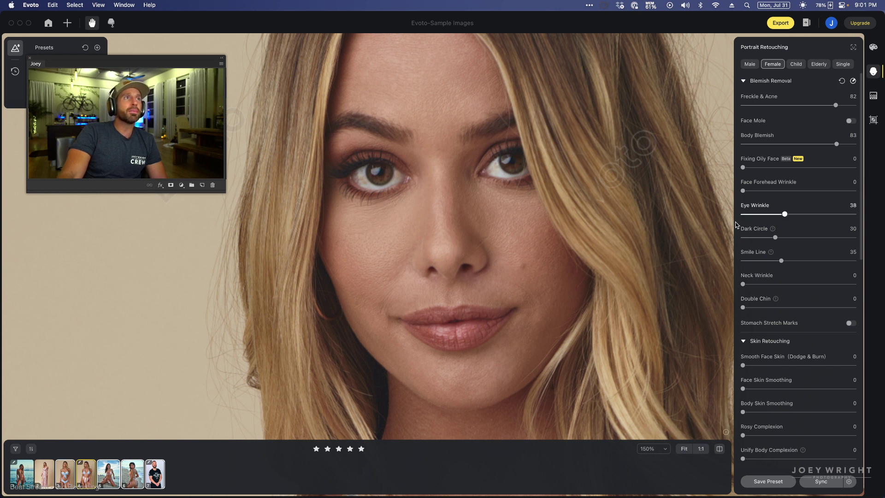
pyautogui.scroll(-5, 657, 240)
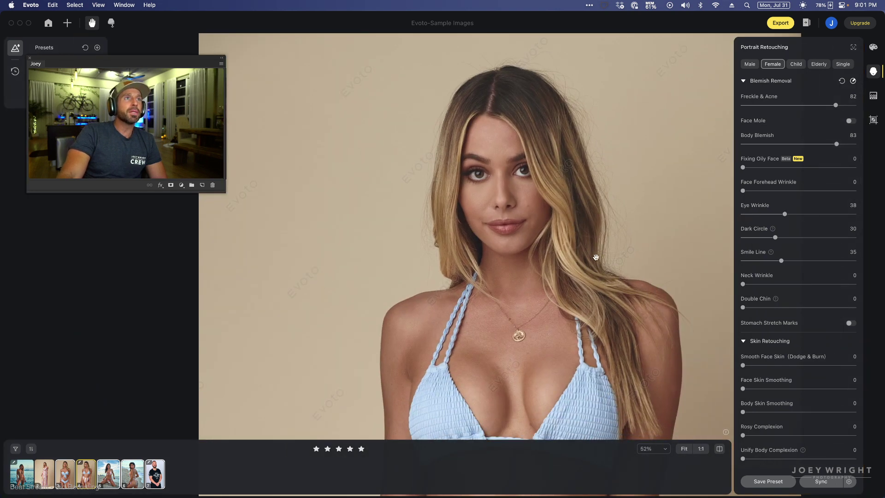
pyautogui.scroll(-1, 596, 257)
pyautogui.scroll(-1, 640, 272)
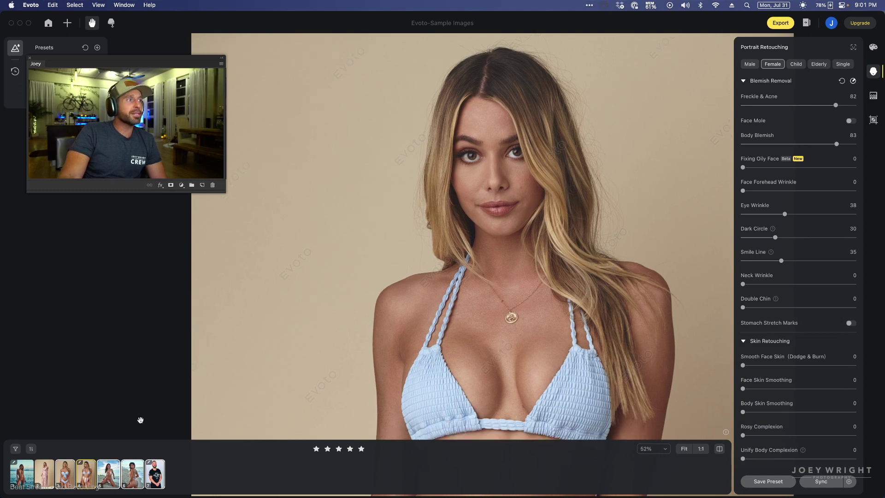
# - Examine the retouched skin on the woman's torso and face up close, and review the Skin Retouching options
pyautogui.scroll(-10, 496, 247)
pyautogui.scroll(-3, 502, 238)
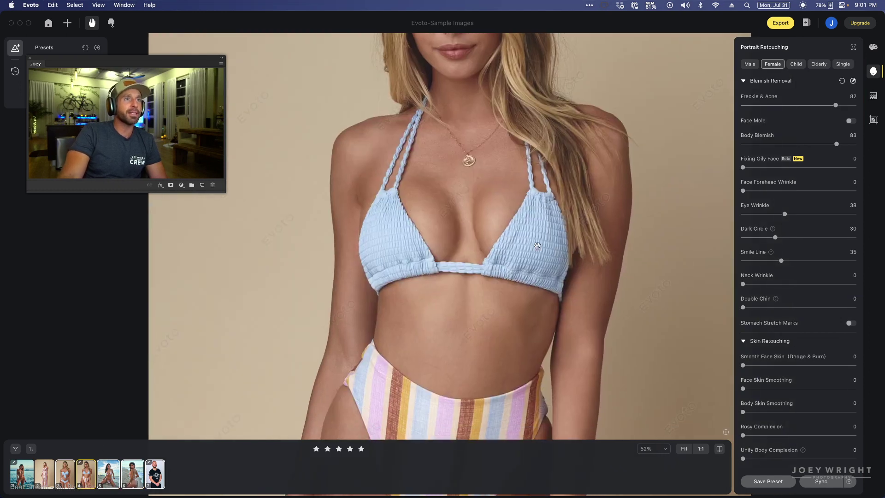
pyautogui.scroll(5, 507, 244)
pyautogui.scroll(10, 542, 265)
pyautogui.scroll(5, 542, 265)
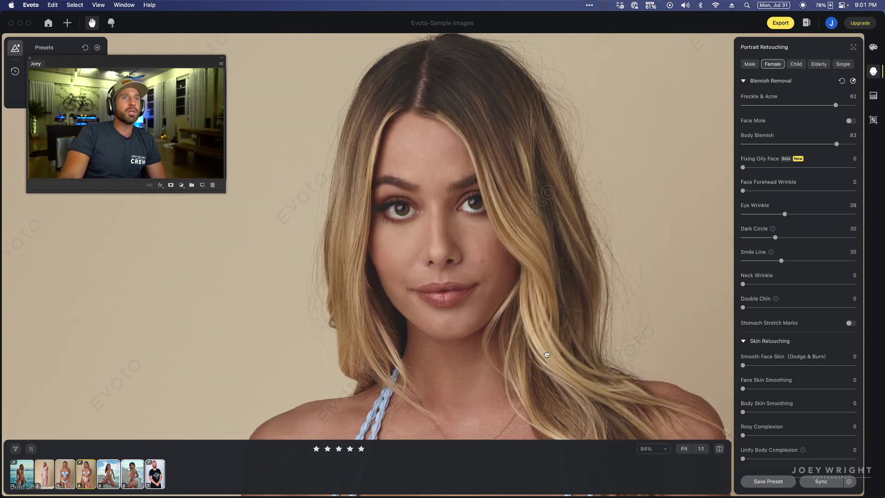
pyautogui.scroll(-2, 784, 367)
pyautogui.scroll(-4, 784, 365)
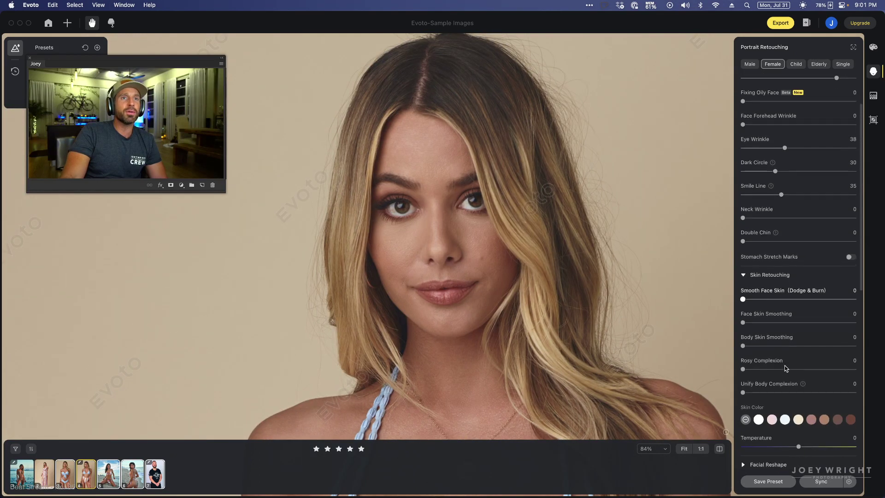
pyautogui.scroll(-7, 763, 295)
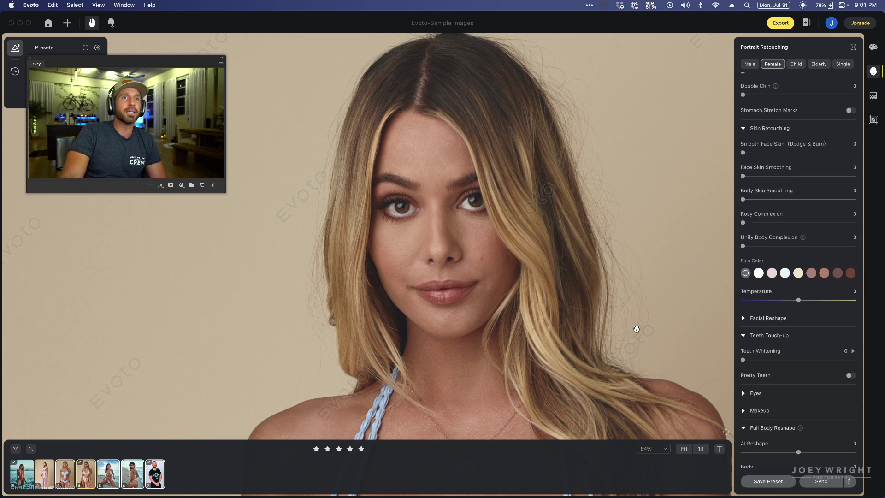
# - Try the tan Skin Color swatch on the woman's full body at amounts of 21 and 31
pyautogui.scroll(-5, 636, 330)
pyautogui.scroll(-4, 534, 223)
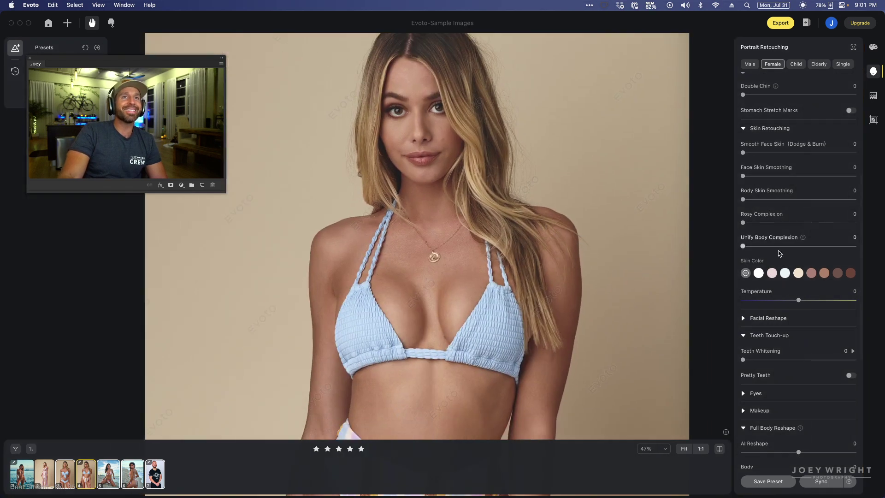
pyautogui.click(825, 274)
pyautogui.scroll(-5, 534, 266)
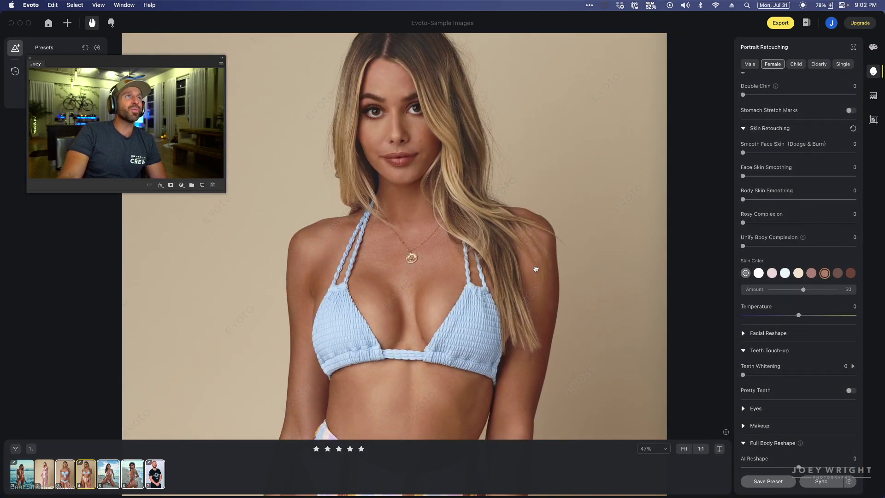
pyautogui.scroll(-2, 524, 236)
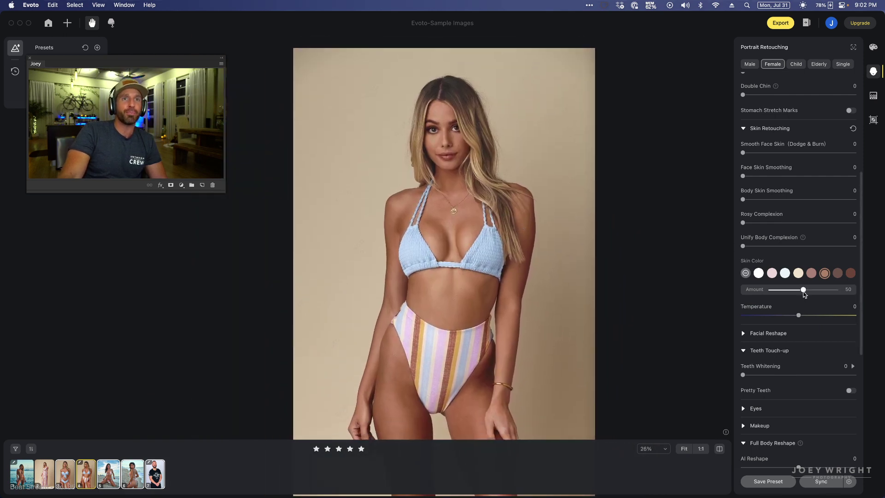
pyautogui.moveTo(798, 291)
pyautogui.mouseDown()
pyautogui.moveTo(778, 294)
pyautogui.moveTo(785, 294)
pyautogui.mouseUp()
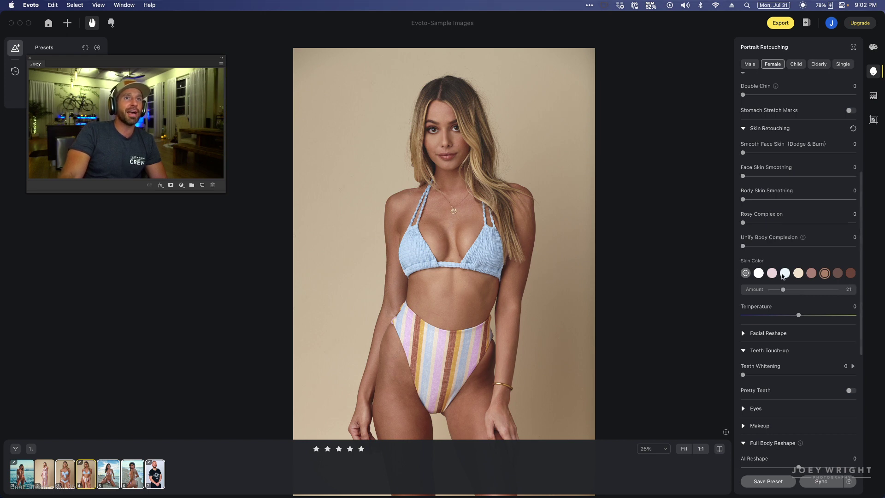
pyautogui.moveTo(783, 289); pyautogui.dragTo(790, 289)
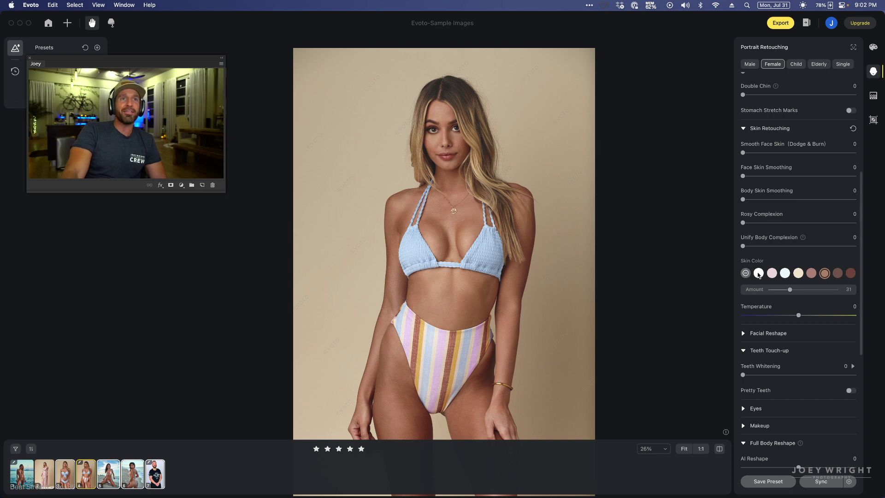
# - Try the darkest Skin Color swatch at amount 26, and set the skin Temperature to -10
pyautogui.click(838, 274)
pyautogui.click(850, 274)
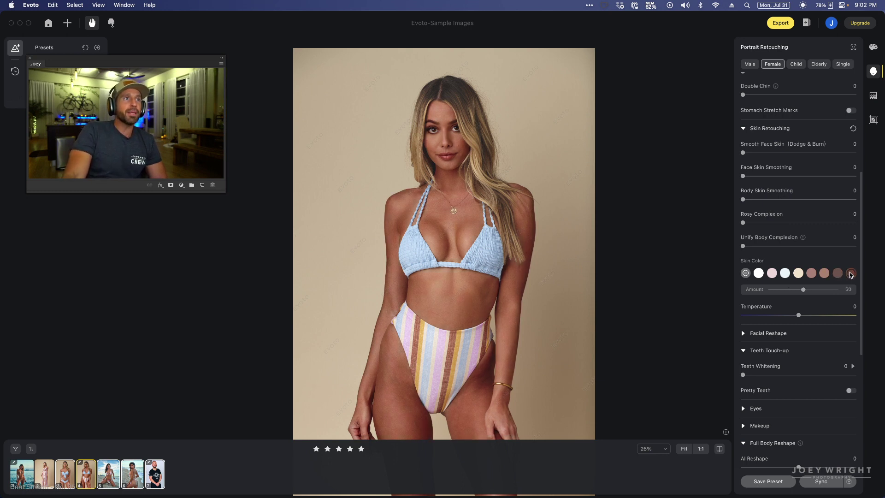
pyautogui.moveTo(758, 318); pyautogui.dragTo(775, 318)
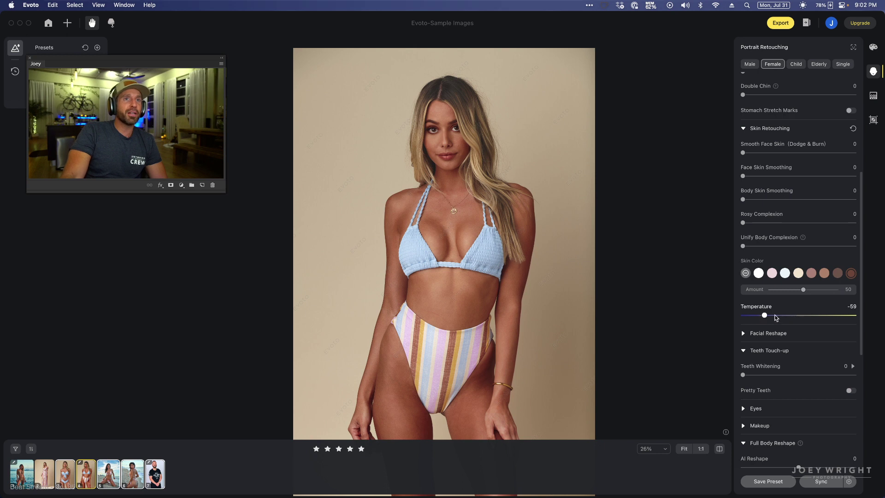
pyautogui.click(799, 316)
pyautogui.moveTo(794, 317); pyautogui.dragTo(787, 291)
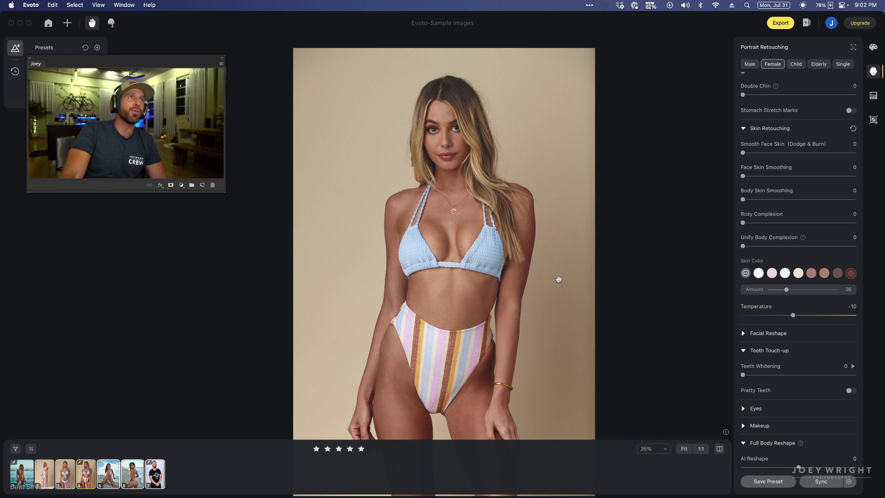
# - Switch the Skin Color back to the tan swatch at amount 21 and check the full portrait
pyautogui.scroll(-3, 558, 280)
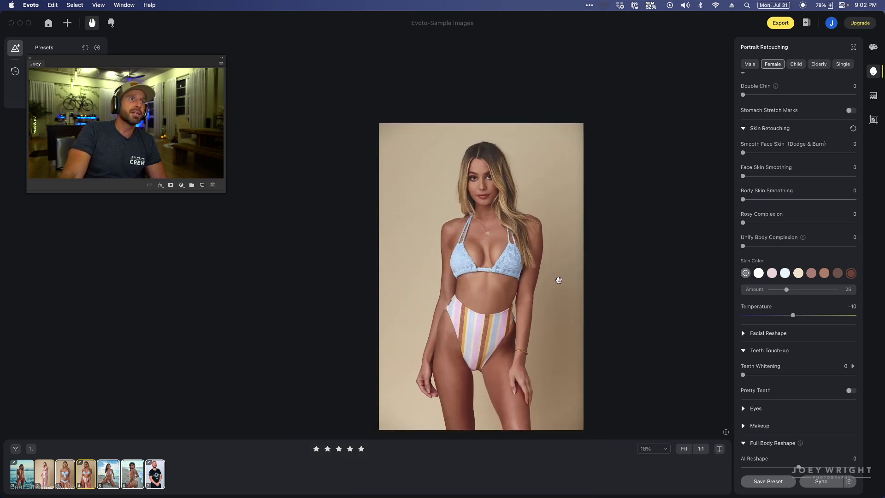
pyautogui.click(824, 275)
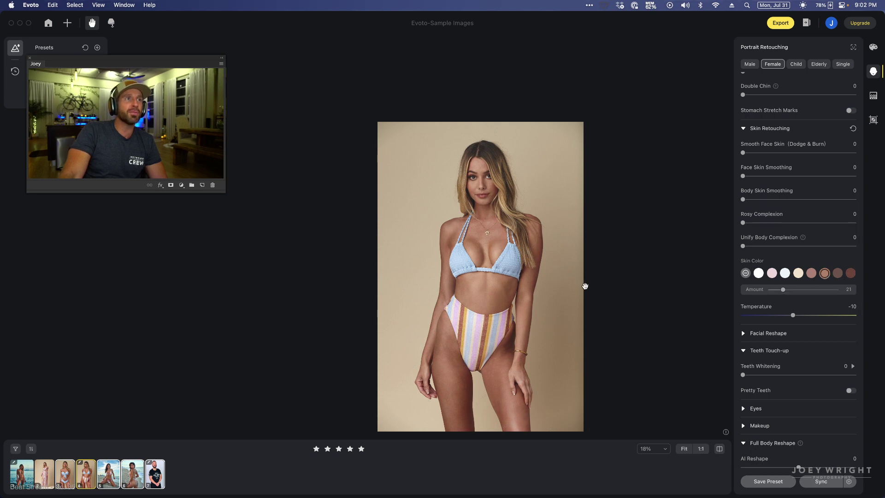
pyautogui.scroll(3, 571, 317)
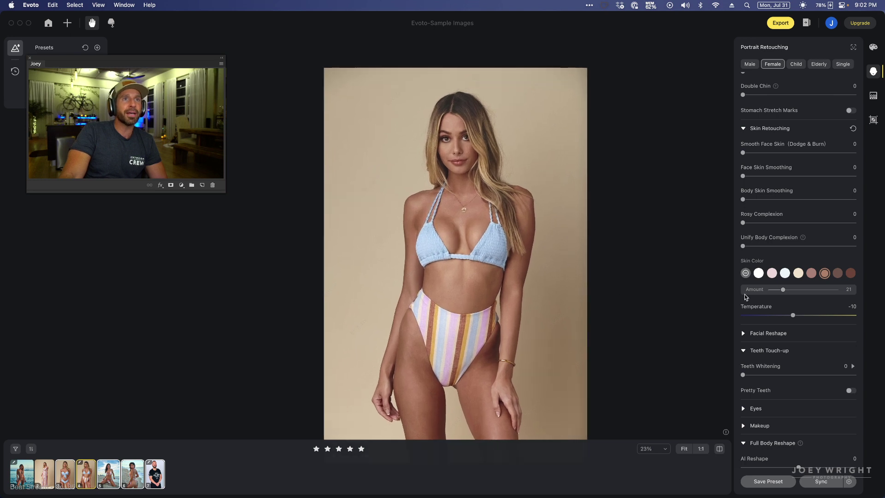
# - Open the Facial Reshape settings with a close view of the woman's face
pyautogui.scroll(-3, 773, 394)
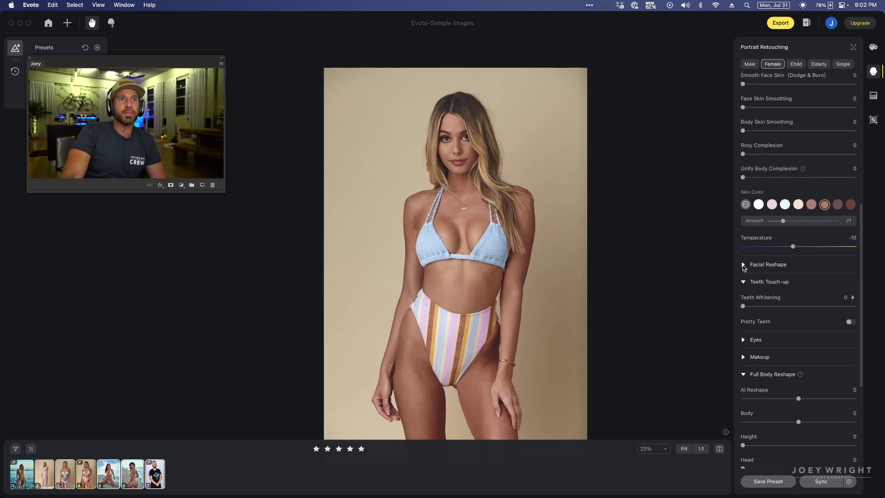
pyautogui.click(742, 265)
pyautogui.scroll(3, 488, 108)
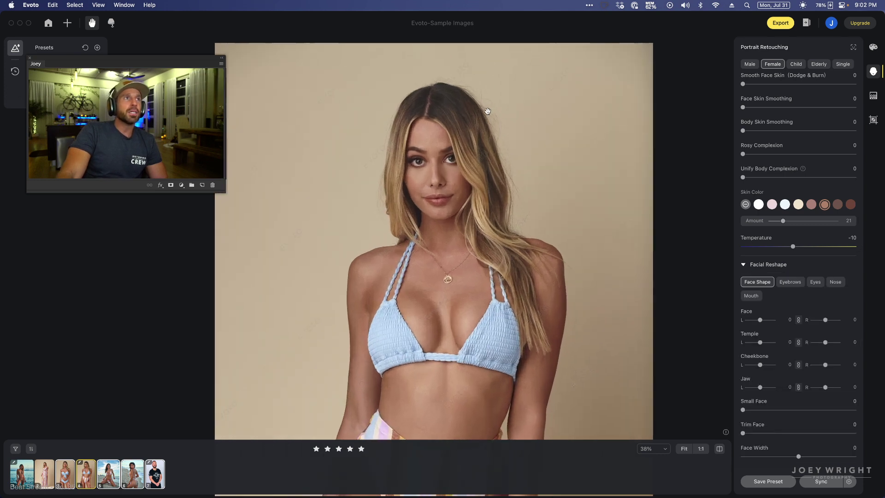
pyautogui.scroll(4, 489, 107)
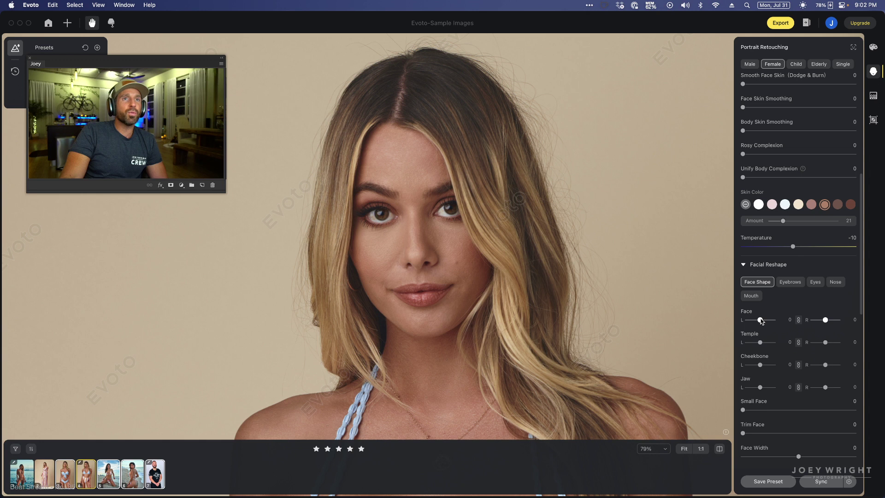
# - Try the Face, Temple, Jaw and Trim Face adjustments and a Face Width of -69, and reset them to 0
pyautogui.moveTo(761, 320); pyautogui.dragTo(761, 345)
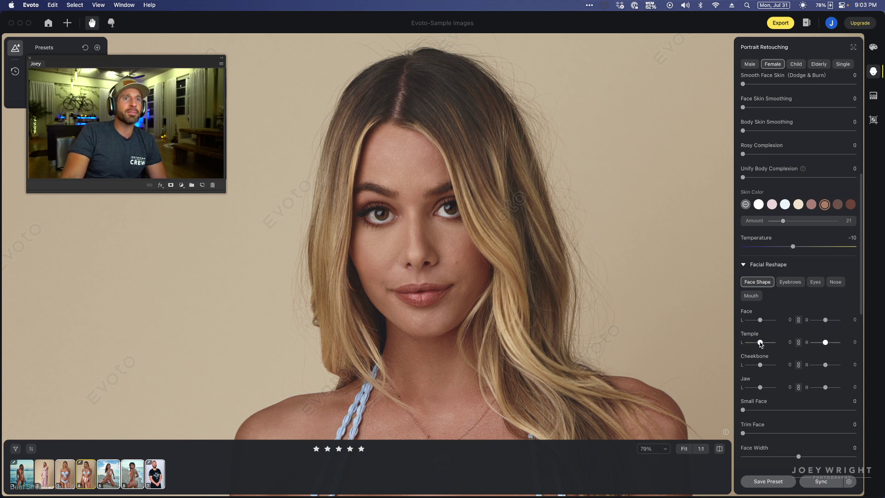
pyautogui.moveTo(760, 387); pyautogui.dragTo(736, 435)
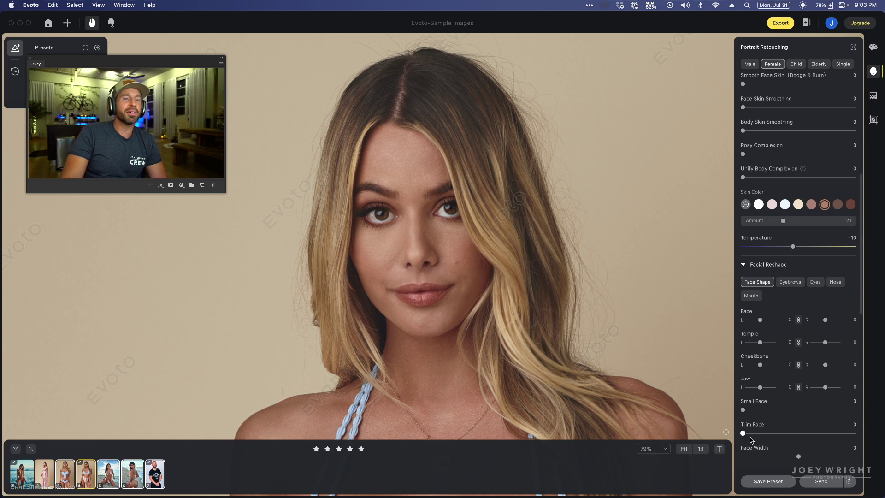
pyautogui.moveTo(814, 459); pyautogui.dragTo(761, 459)
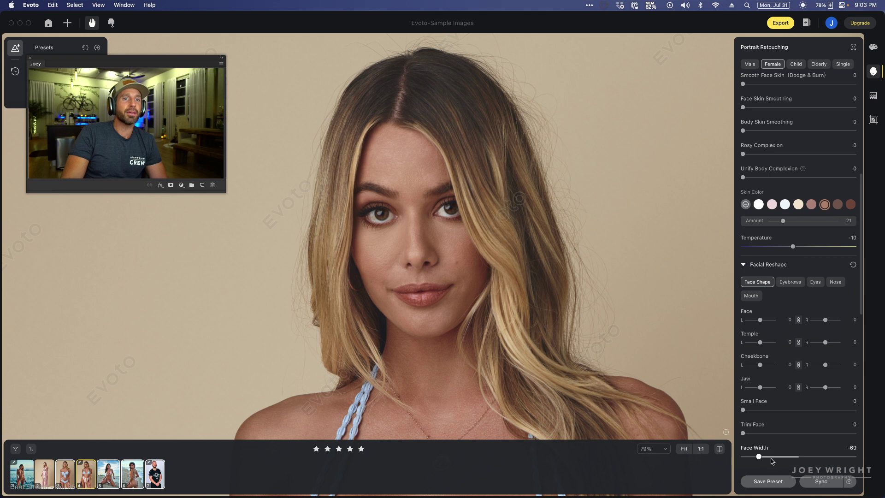
pyautogui.doubleClick(759, 457)
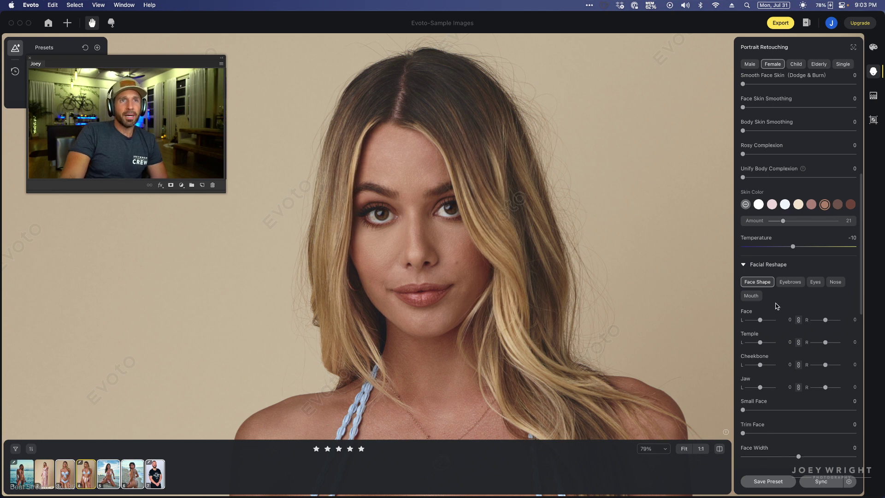
# - Try the eyebrow Thickness, Distance and Tilt adjustments and an Arch Height of -77, and reset them to 0
pyautogui.click(791, 283)
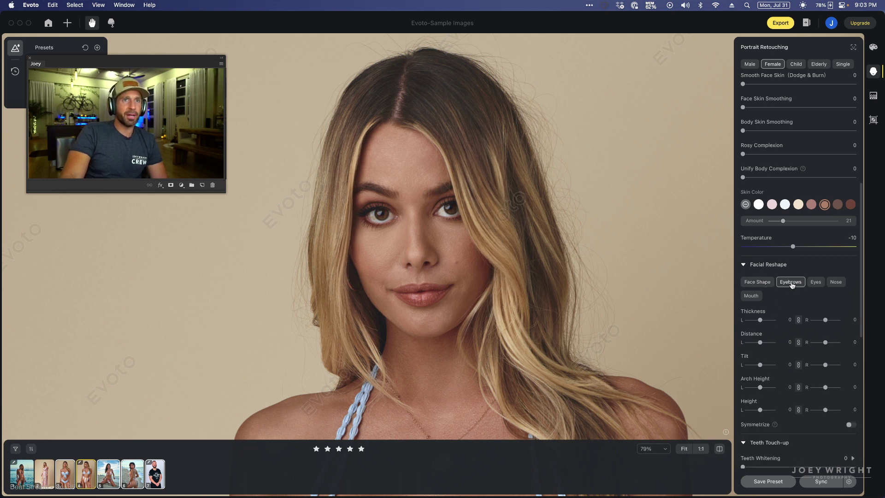
pyautogui.moveTo(761, 321)
pyautogui.mouseDown()
pyautogui.moveTo(776, 321)
pyautogui.moveTo(756, 321)
pyautogui.moveTo(769, 322)
pyautogui.mouseUp()
pyautogui.doubleClick(763, 320)
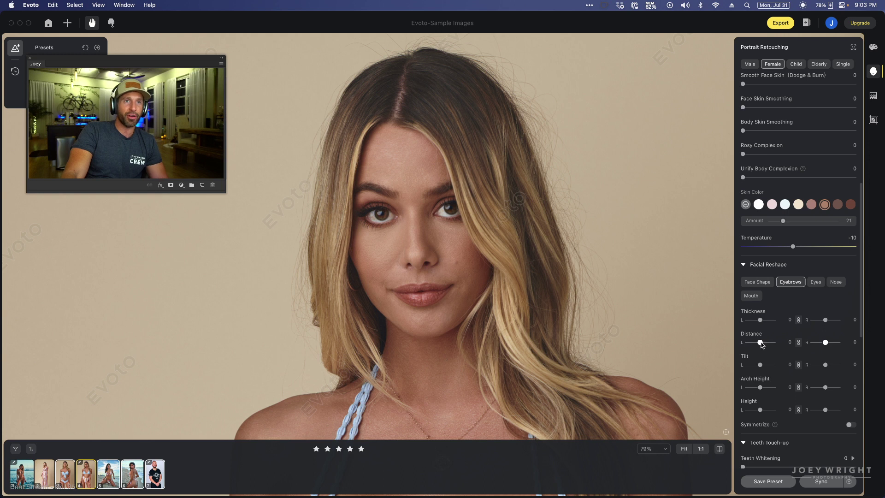
pyautogui.moveTo(761, 345); pyautogui.dragTo(747, 387)
pyautogui.doubleClick(754, 365)
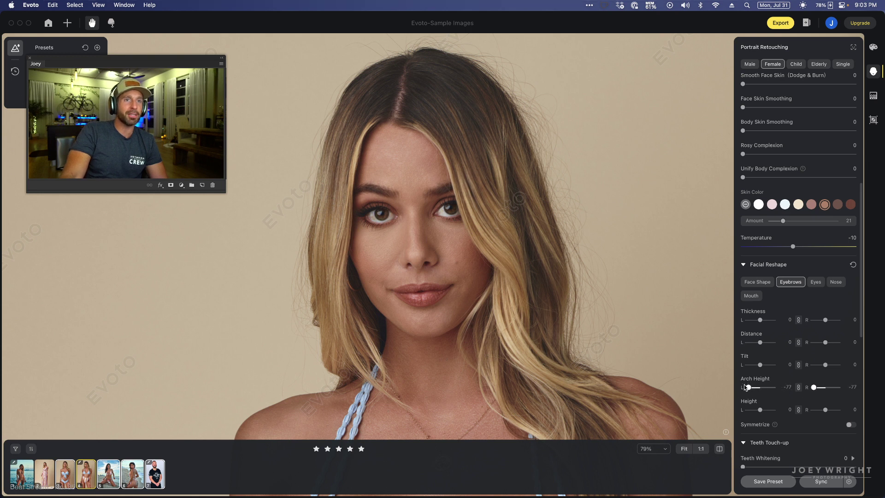
pyautogui.moveTo(749, 387); pyautogui.dragTo(760, 387)
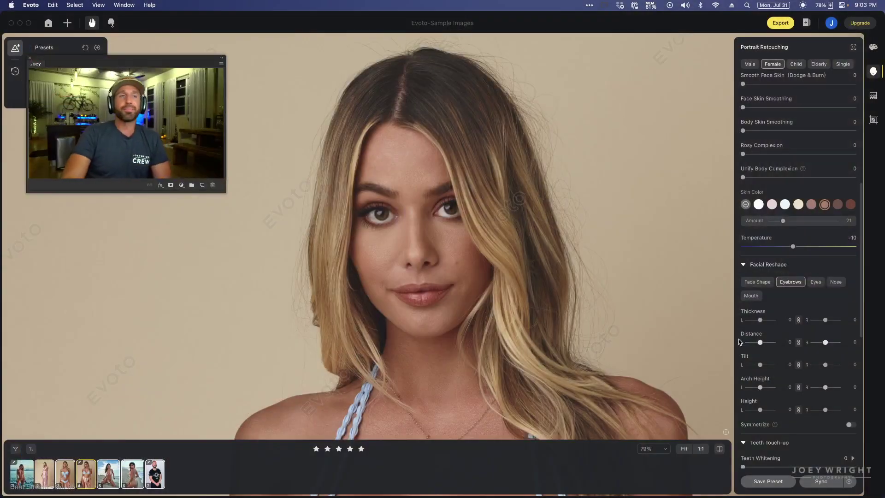
# - Set the eyebrow Arch Height to -97 and Height to -54 on both sides, and briefly test Symmetrize
pyautogui.moveTo(761, 413); pyautogui.dragTo(746, 388)
pyautogui.moveTo(752, 410)
pyautogui.mouseDown()
pyautogui.moveTo(742, 409)
pyautogui.moveTo(754, 410)
pyautogui.mouseUp()
pyautogui.click(851, 425)
pyautogui.click(852, 424)
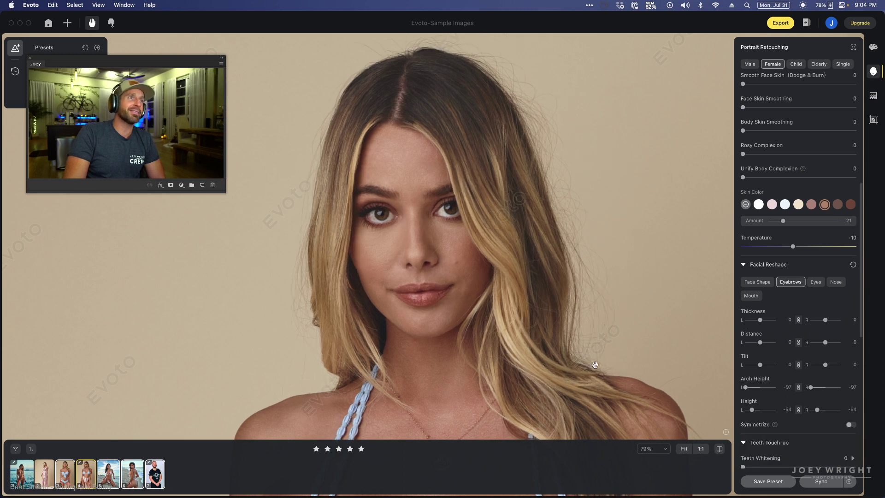
# - Compare the woman's eyebrows with Symmetrize switched on and off, leaving it off
pyautogui.scroll(-5, 582, 356)
pyautogui.scroll(-1, 583, 357)
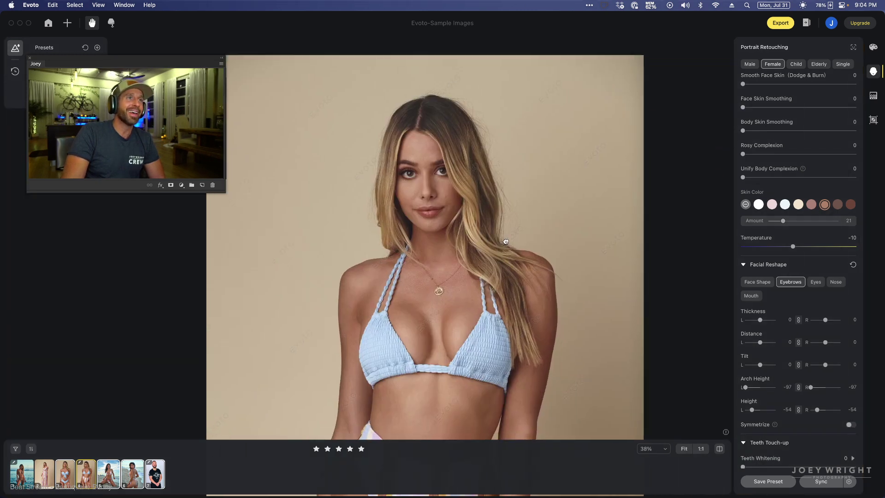
pyautogui.click(851, 425)
pyautogui.click(851, 424)
pyautogui.scroll(8, 435, 212)
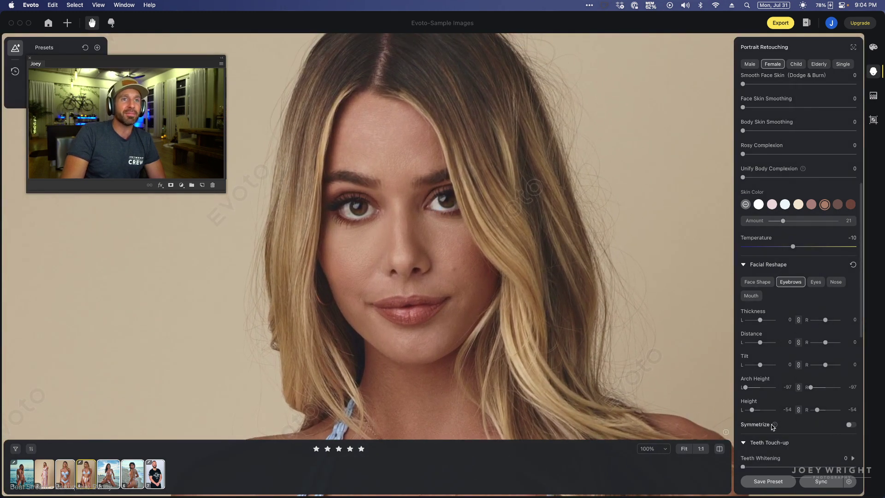
# - Try the eye Size and an eye Height of -100, and settle on a Height of -69 for both eyes
pyautogui.click(816, 283)
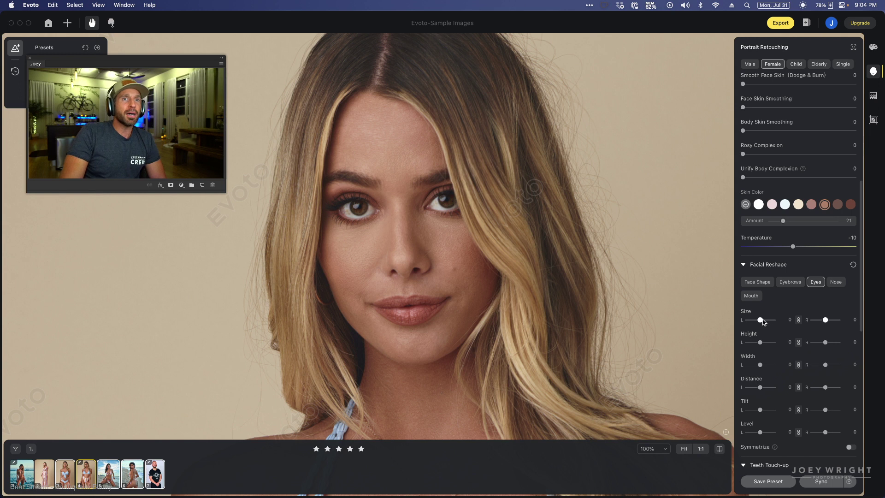
pyautogui.moveTo(761, 321); pyautogui.dragTo(763, 321)
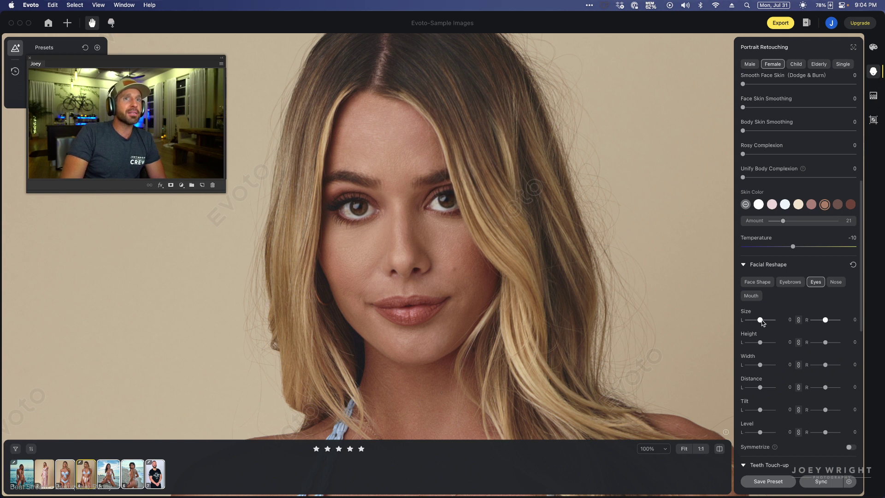
pyautogui.moveTo(760, 342); pyautogui.dragTo(745, 343)
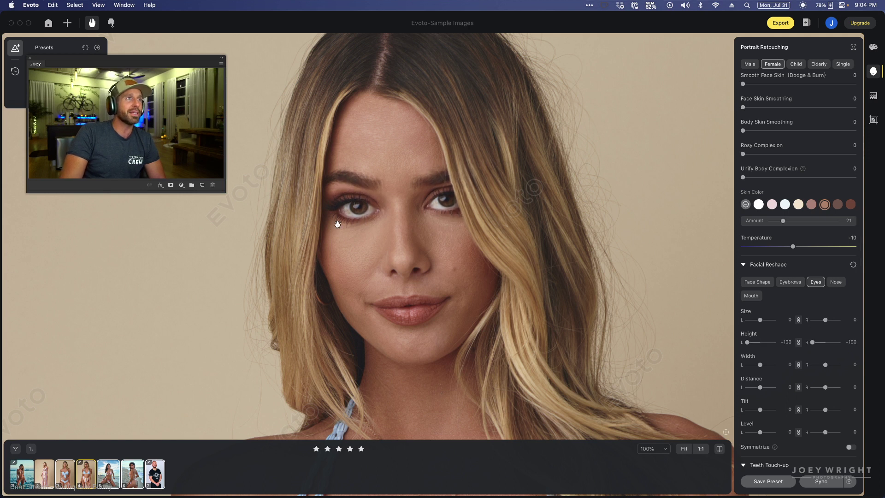
pyautogui.doubleClick(748, 341)
pyautogui.moveTo(760, 343); pyautogui.dragTo(750, 342)
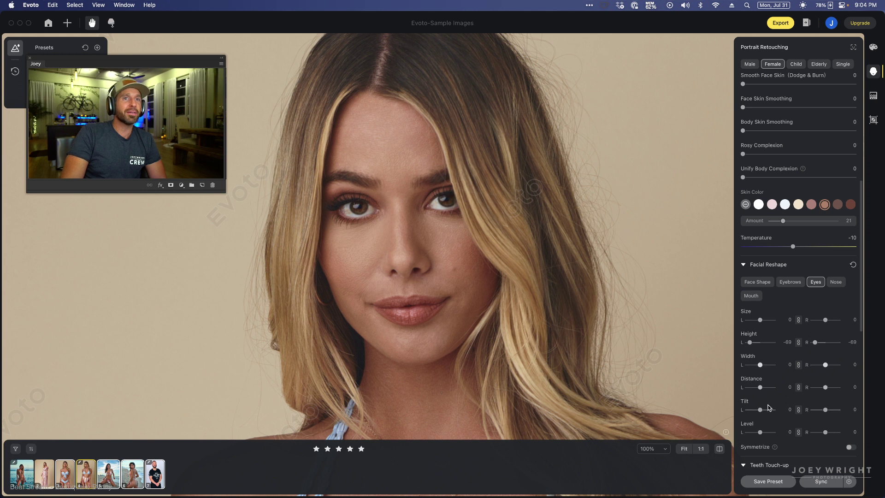
# - Set the woman's nose Size to -10 in the Facial Reshape adjustments
pyautogui.scroll(-5, 747, 402)
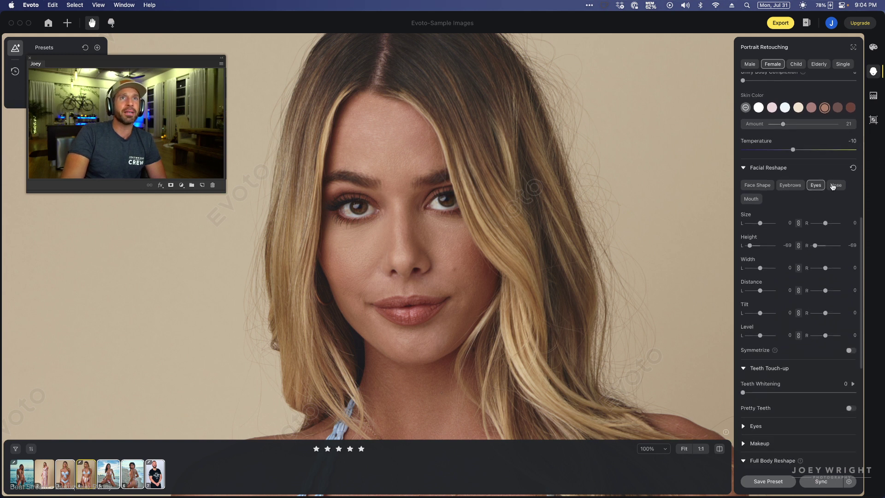
pyautogui.click(830, 185)
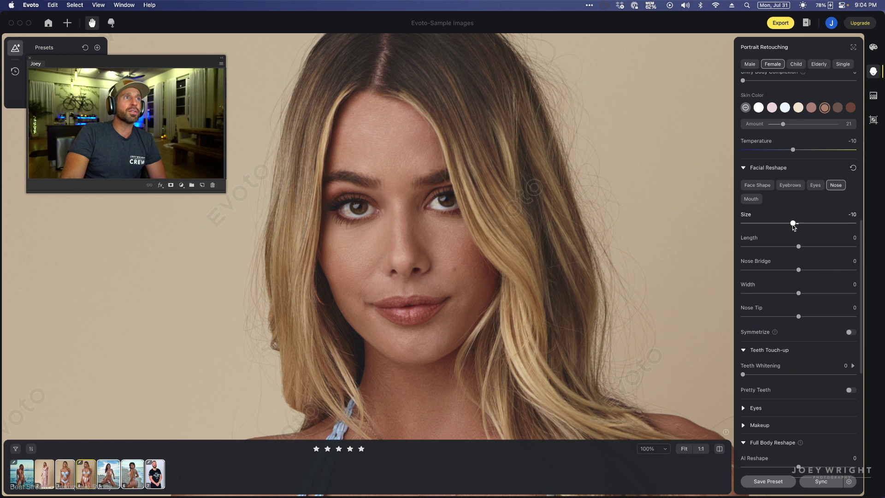
pyautogui.moveTo(804, 226); pyautogui.dragTo(799, 295)
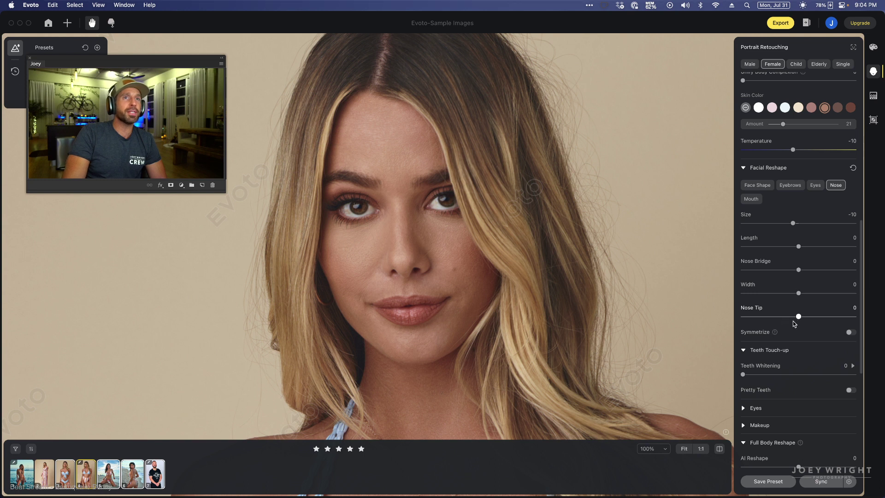
# - Reshape the woman's mouth with Enlarge Upper Lip at 9 and Enlarge Lower Lip at 11
pyautogui.scroll(-3, 779, 353)
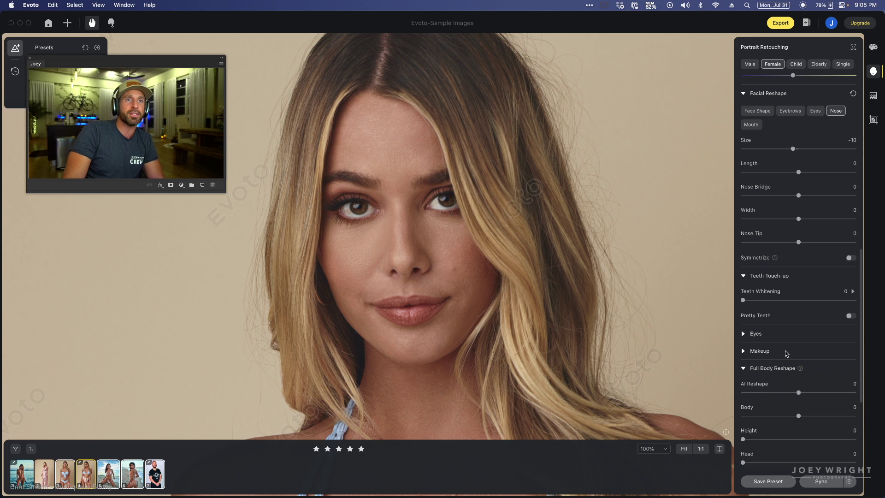
pyautogui.scroll(-1, 784, 353)
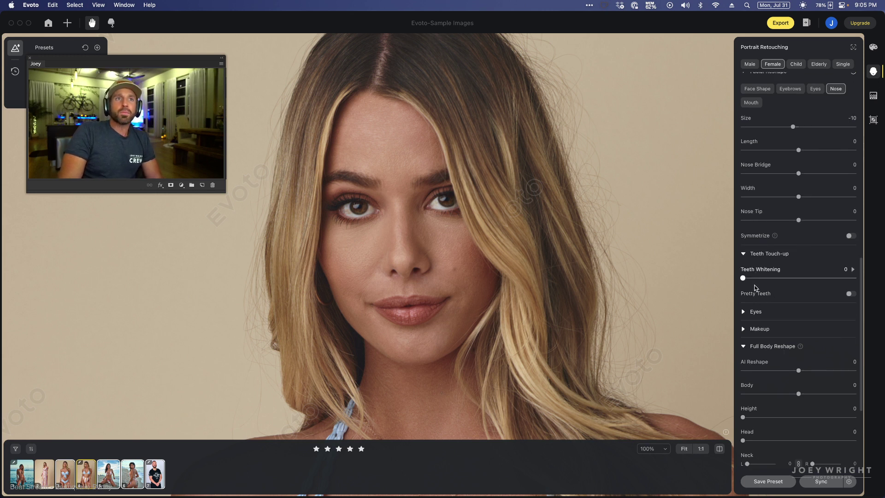
pyautogui.scroll(-1, 758, 324)
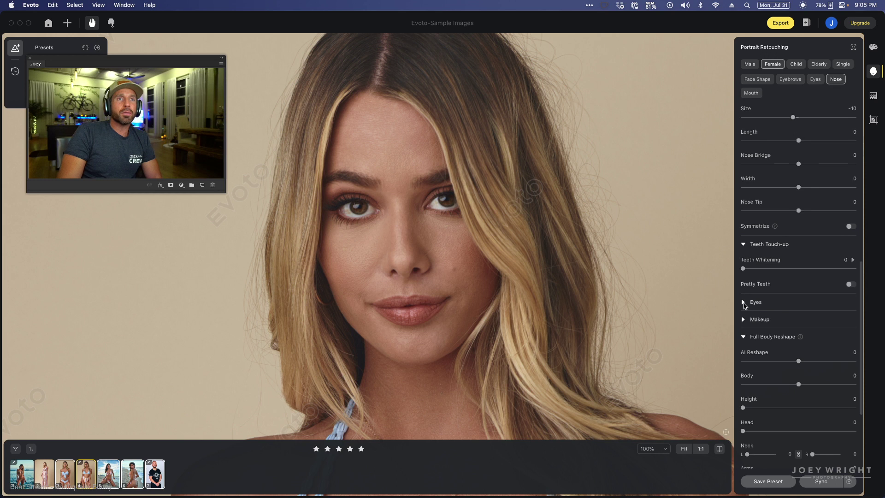
pyautogui.click(751, 93)
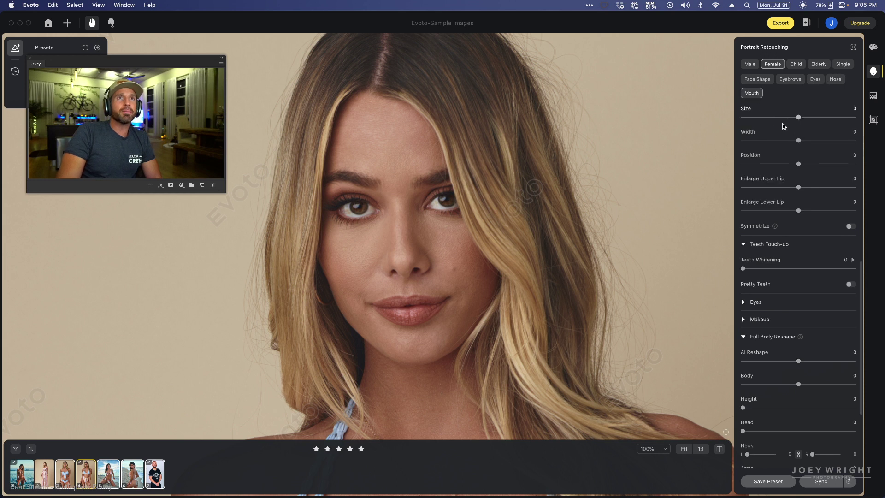
pyautogui.moveTo(800, 119)
pyautogui.mouseDown()
pyautogui.moveTo(786, 118)
pyautogui.moveTo(818, 119)
pyautogui.moveTo(784, 118)
pyautogui.moveTo(799, 118)
pyautogui.mouseUp()
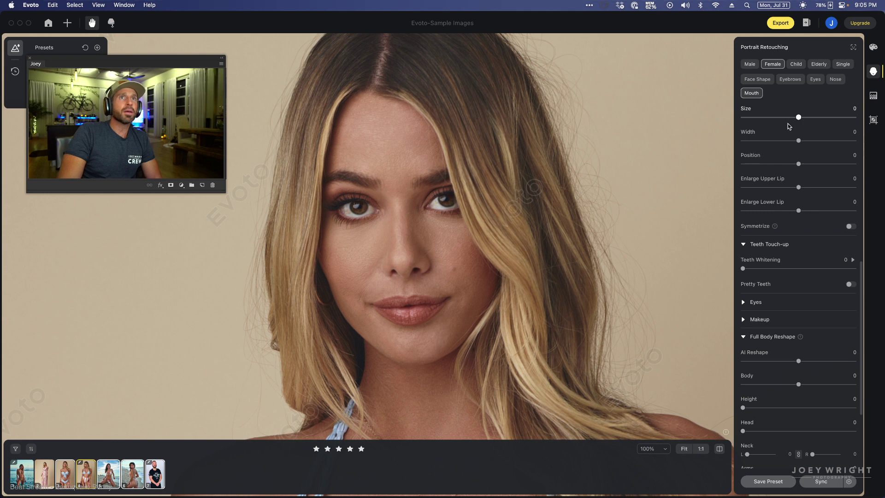
pyautogui.scroll(5, 790, 216)
pyautogui.moveTo(814, 228); pyautogui.dragTo(808, 297)
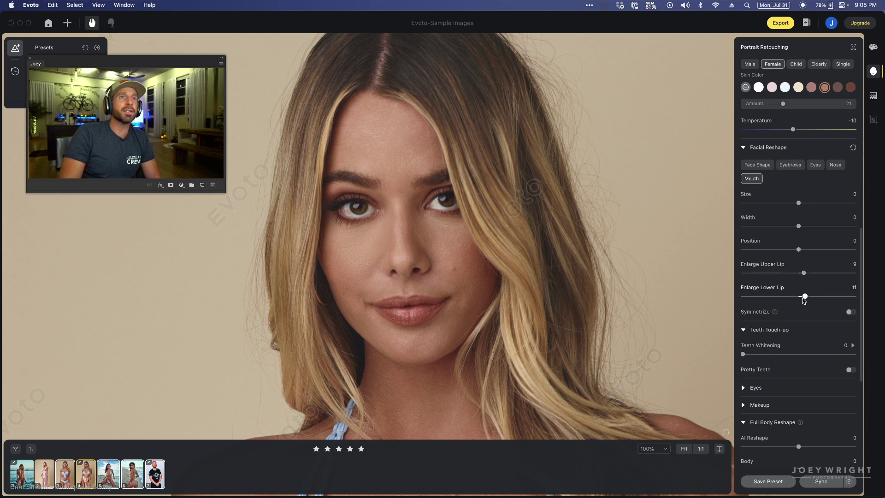
# - Try the Brightness adjustment for the woman's eyes and return it to 0
pyautogui.scroll(-4, 800, 300)
pyautogui.click(744, 291)
pyautogui.scroll(-3, 744, 277)
pyautogui.moveTo(743, 250)
pyautogui.mouseDown()
pyautogui.moveTo(805, 250)
pyautogui.moveTo(730, 254)
pyautogui.mouseUp()
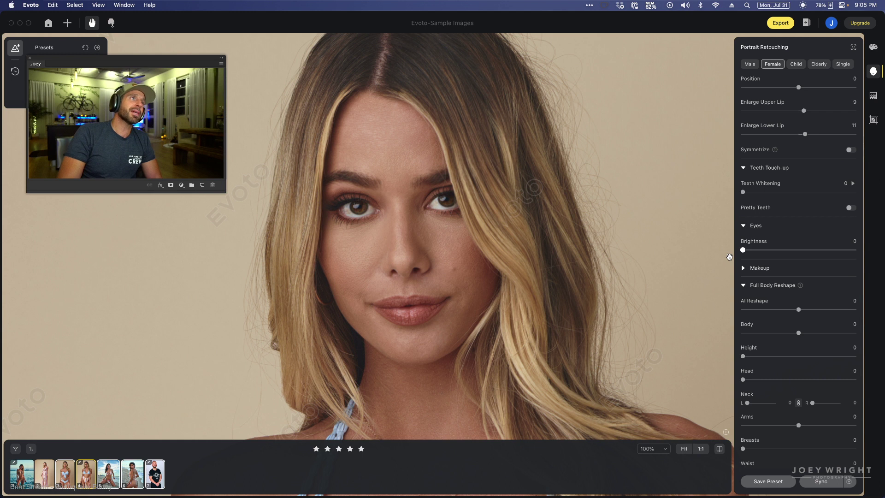
# - Set the makeup Highlight to 40 and the Contour to 27
pyautogui.click(755, 272)
pyautogui.scroll(-3, 765, 287)
pyautogui.moveTo(743, 229); pyautogui.dragTo(764, 230)
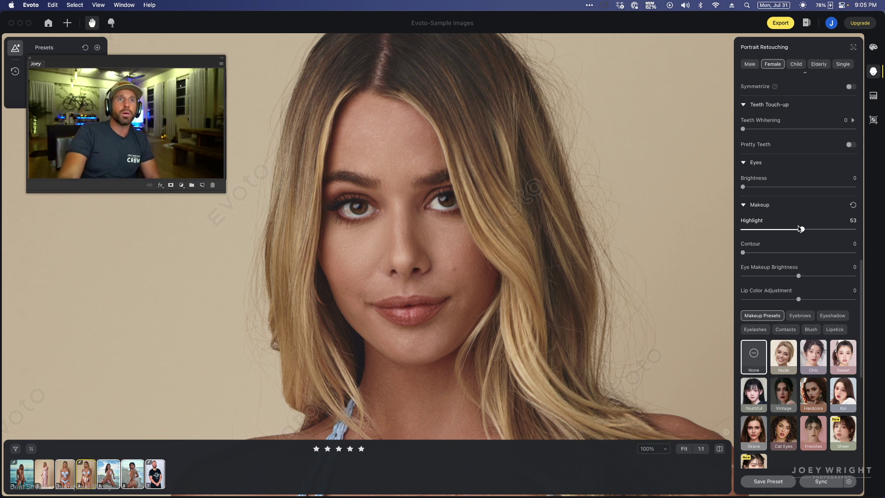
pyautogui.moveTo(800, 230); pyautogui.dragTo(787, 229)
pyautogui.moveTo(742, 253); pyautogui.dragTo(744, 274)
# - Set the Eye Makeup Brightness to -38 and the Lip Color Adjustment to 11
pyautogui.moveTo(838, 274); pyautogui.dragTo(845, 274)
pyautogui.moveTo(776, 276)
pyautogui.mouseDown()
pyautogui.moveTo(755, 275)
pyautogui.moveTo(838, 274)
pyautogui.moveTo(759, 276)
pyautogui.moveTo(780, 276)
pyautogui.mouseUp()
pyautogui.scroll(-2, 801, 295)
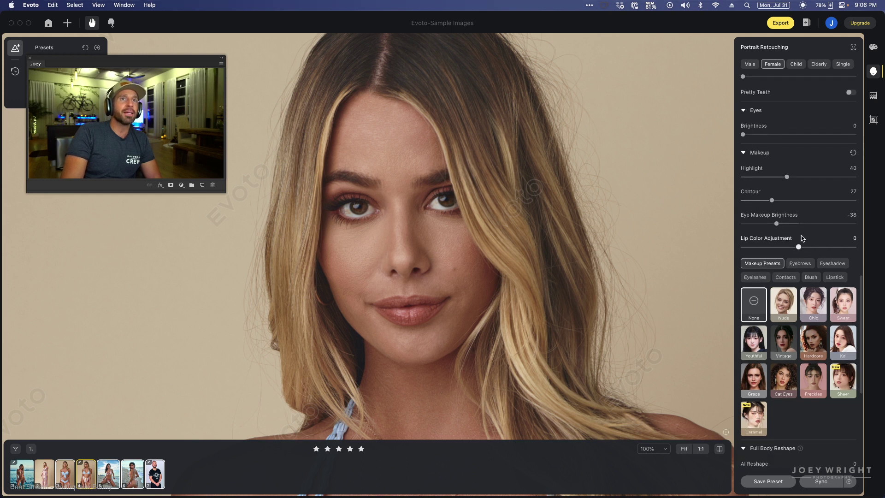
pyautogui.moveTo(799, 248)
pyautogui.mouseDown()
pyautogui.moveTo(821, 247)
pyautogui.moveTo(784, 250)
pyautogui.mouseUp()
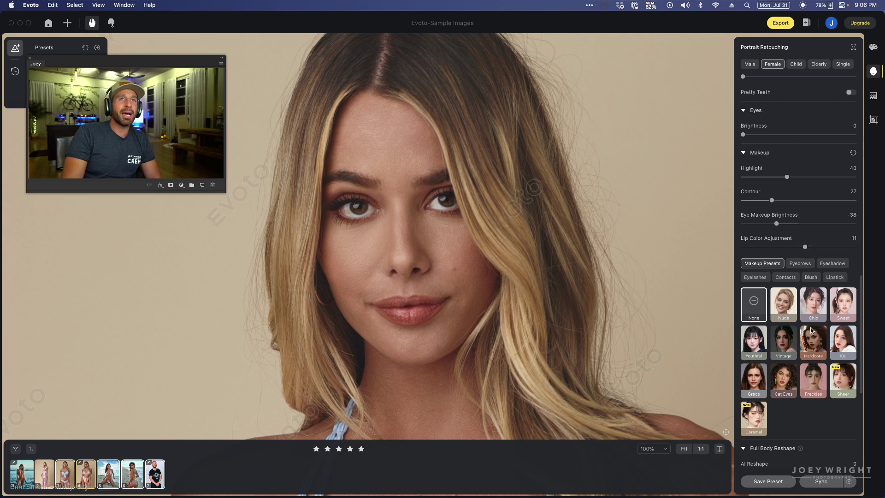
# - Try the makeup eyebrow styles on the woman one after another, and return the eyebrows to None
pyautogui.scroll(-2, 791, 268)
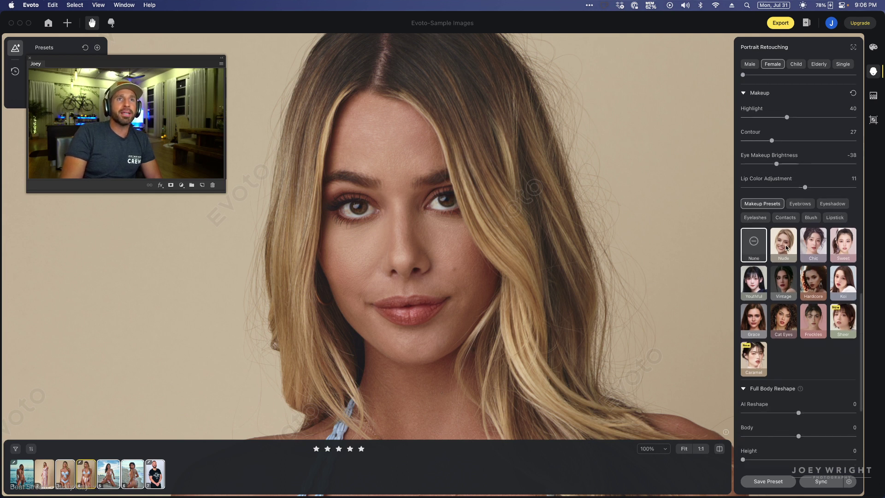
pyautogui.click(801, 206)
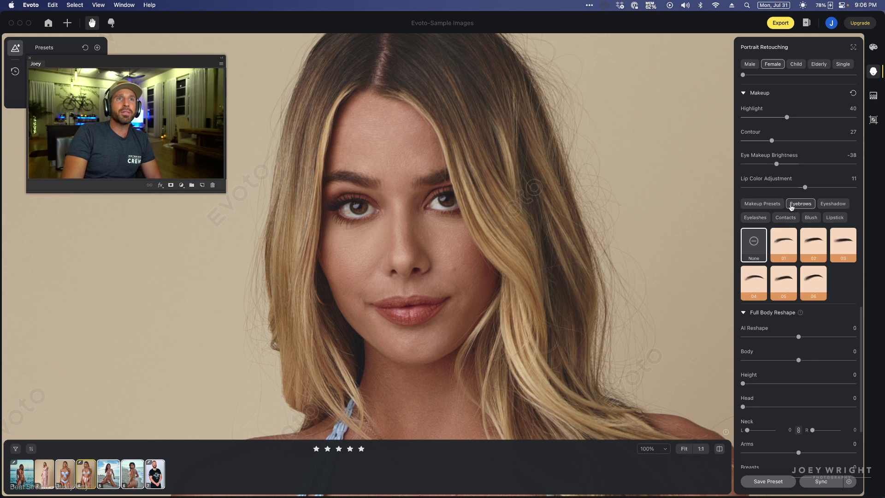
pyautogui.click(782, 250)
pyautogui.click(813, 246)
pyautogui.click(838, 244)
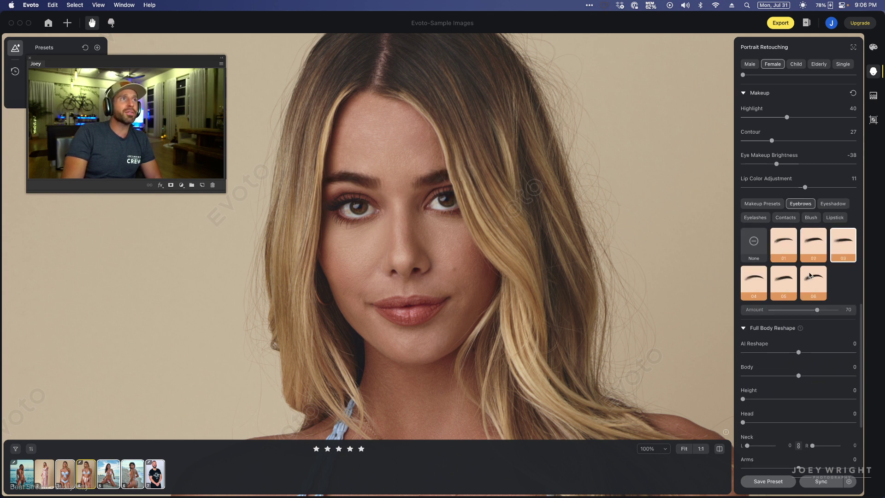
pyautogui.click(808, 278)
pyautogui.click(780, 282)
pyautogui.click(754, 282)
pyautogui.click(790, 245)
pyautogui.click(759, 242)
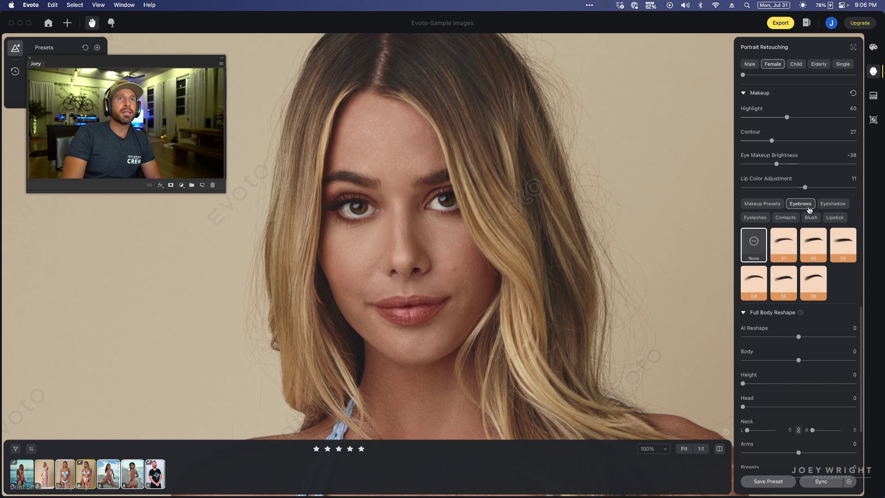
# - Try several eyeshadow styles and a lower Amount, and return the eyeshadow to None
pyautogui.click(823, 206)
pyautogui.click(789, 242)
pyautogui.click(812, 250)
pyautogui.click(835, 250)
pyautogui.moveTo(817, 310)
pyautogui.mouseDown()
pyautogui.moveTo(786, 310)
pyautogui.moveTo(807, 310)
pyautogui.mouseUp()
pyautogui.click(756, 279)
pyautogui.click(752, 257)
# - Compare eyelash style 06 with None at close range, and apply style 06 with an Amount of 27
pyautogui.click(755, 217)
pyautogui.click(809, 284)
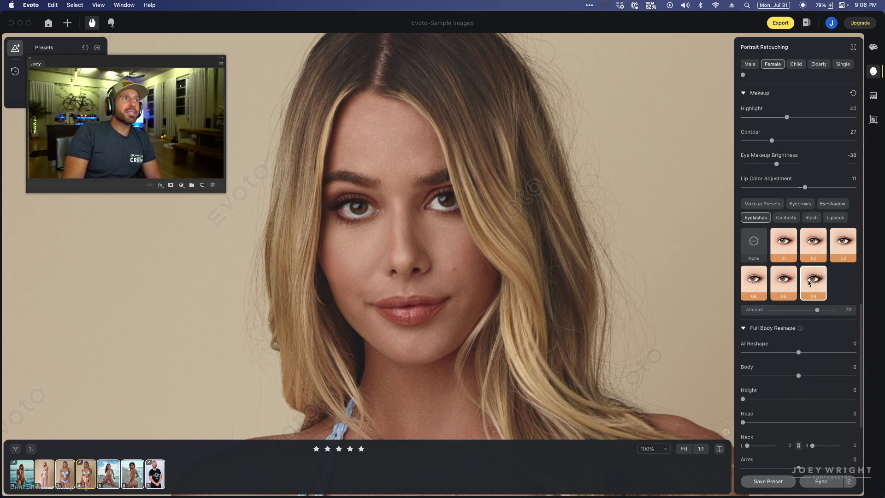
pyautogui.scroll(5, 376, 201)
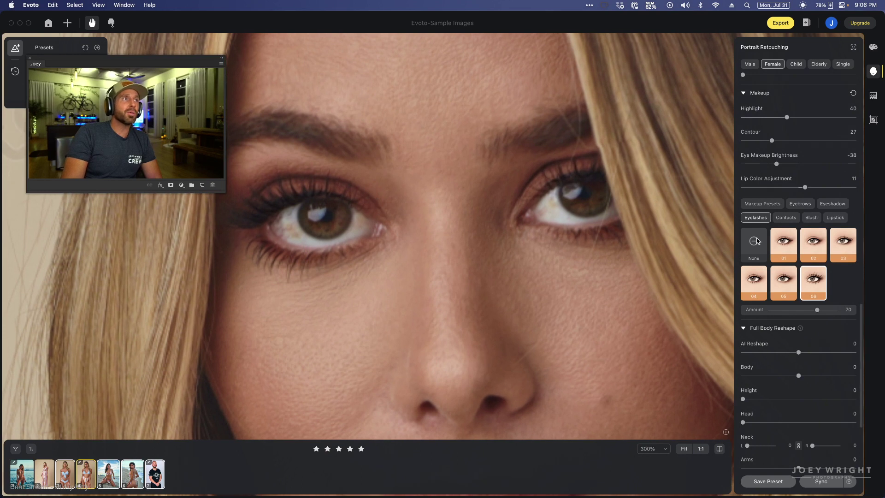
pyautogui.click(758, 241)
pyautogui.click(820, 285)
pyautogui.moveTo(818, 310); pyautogui.dragTo(787, 312)
pyautogui.scroll(-5, 576, 284)
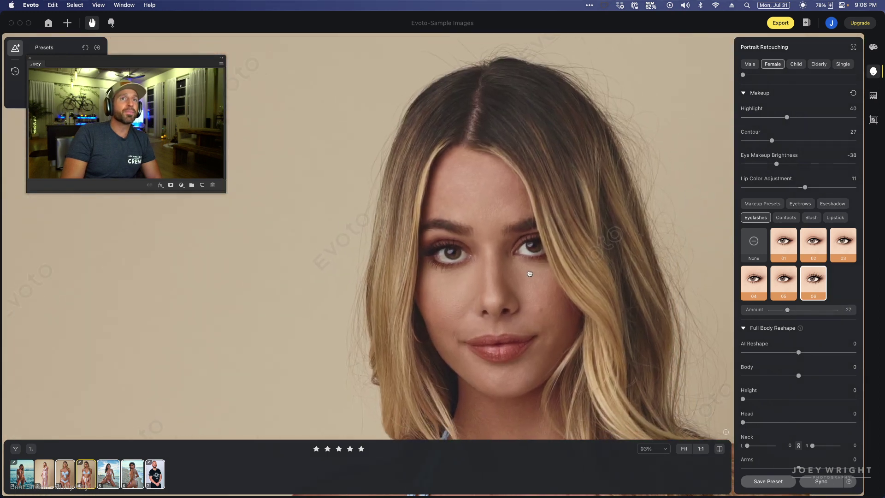
# - Apply brown contact lens style 01 to the woman's eyes with an Amount of 7
pyautogui.click(786, 217)
pyautogui.scroll(4, 495, 243)
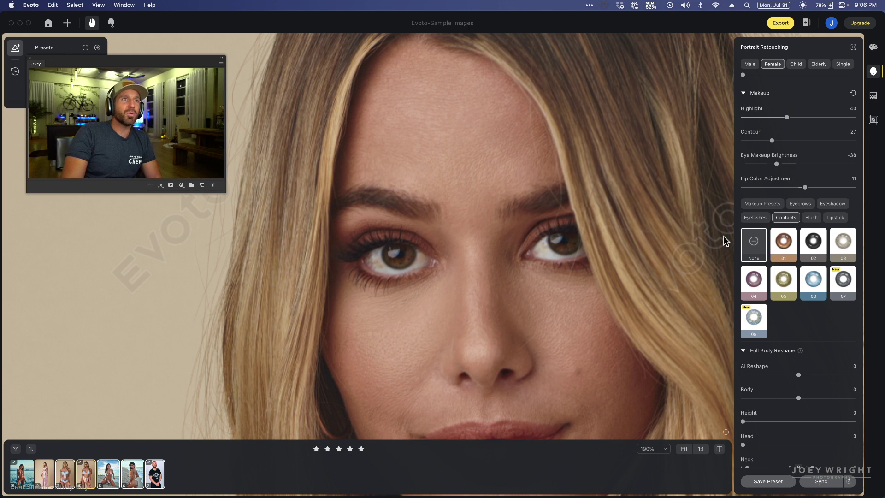
pyautogui.scroll(3, 777, 200)
pyautogui.scroll(1, 776, 200)
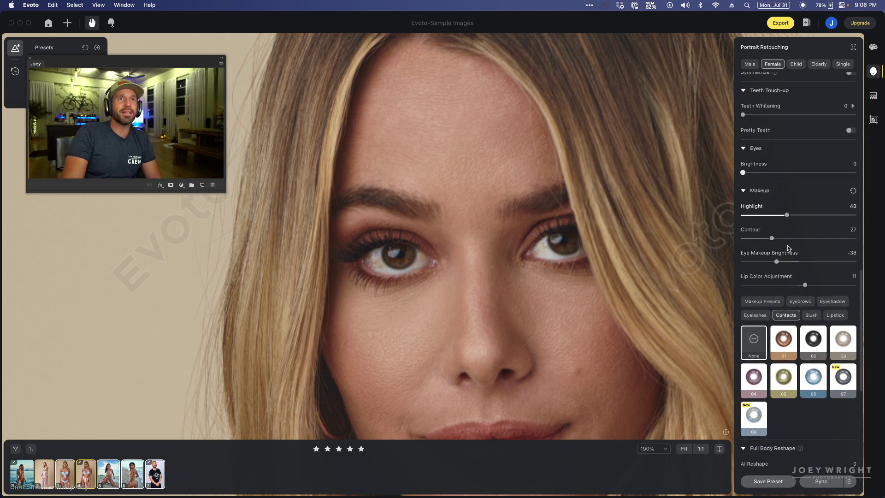
pyautogui.scroll(-2, 773, 318)
pyautogui.scroll(3, 773, 319)
pyautogui.scroll(-4, 775, 317)
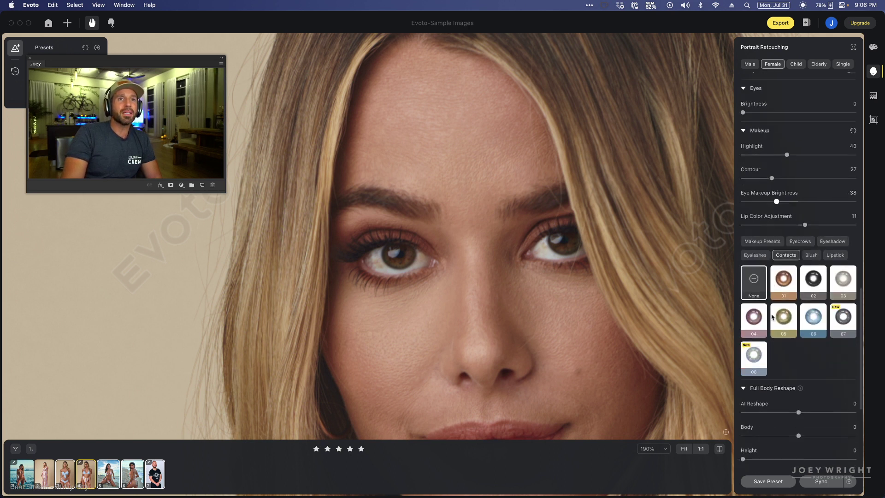
pyautogui.scroll(-2, 776, 317)
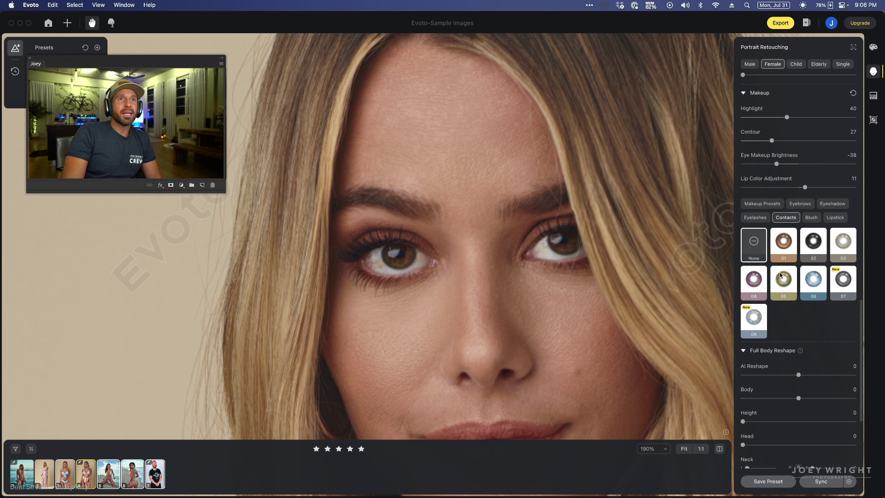
pyautogui.click(787, 249)
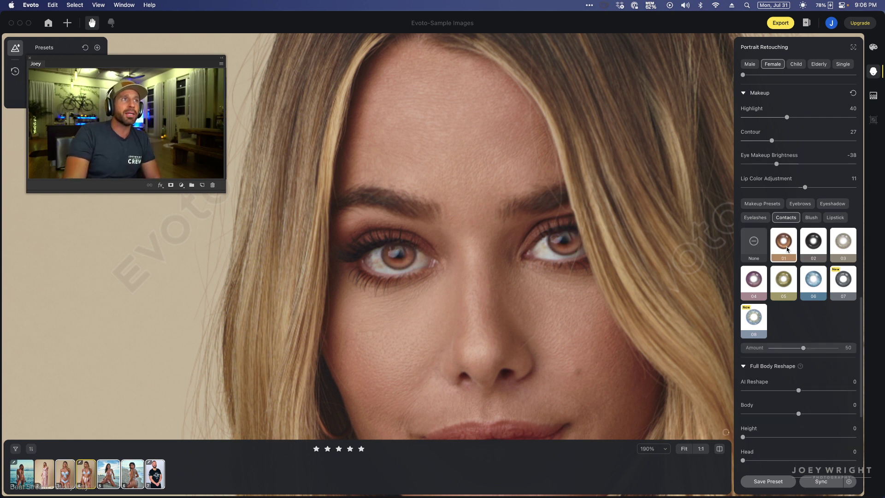
pyautogui.moveTo(803, 348); pyautogui.dragTo(763, 350)
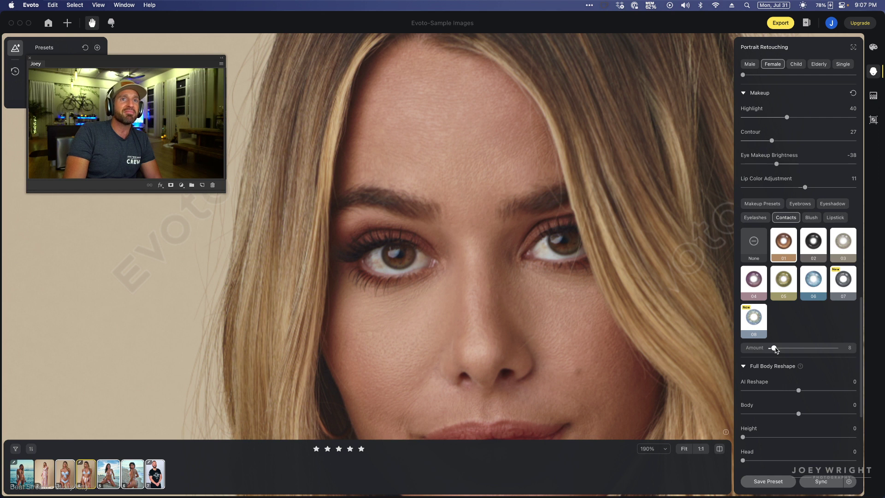
pyautogui.moveTo(776, 349); pyautogui.dragTo(773, 349)
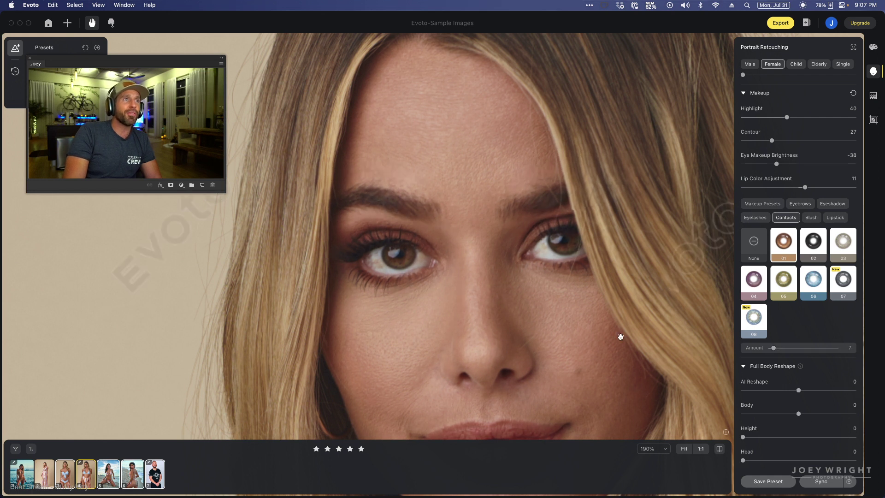
# - Reset the Height of both eyes to 0 in the Facial Reshape adjustments
pyautogui.scroll(5, 773, 129)
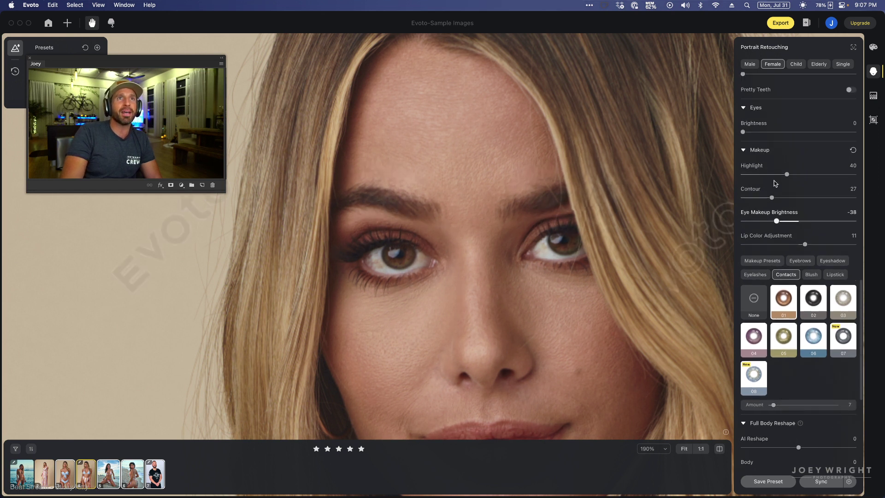
pyautogui.scroll(10, 772, 128)
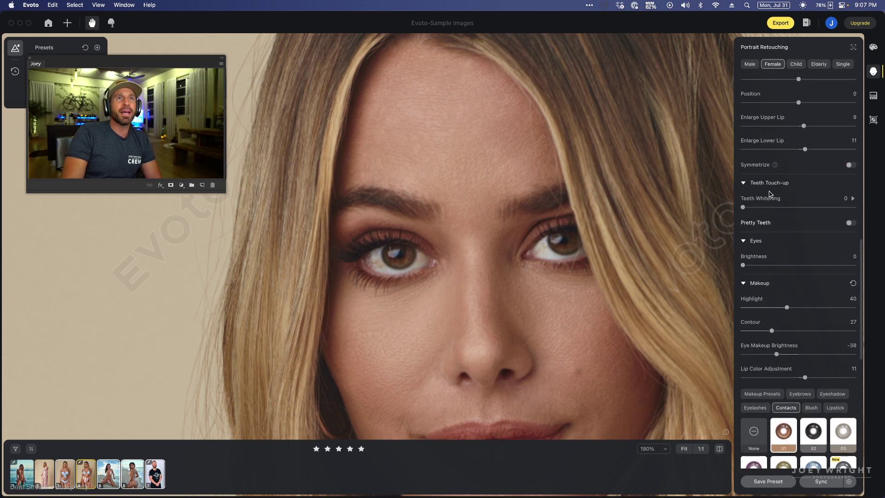
pyautogui.scroll(5, 783, 166)
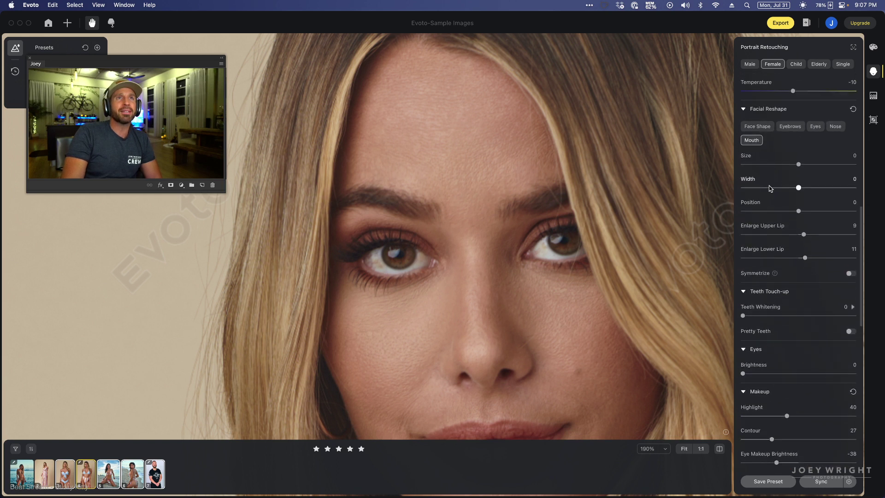
pyautogui.click(807, 130)
pyautogui.doubleClick(750, 186)
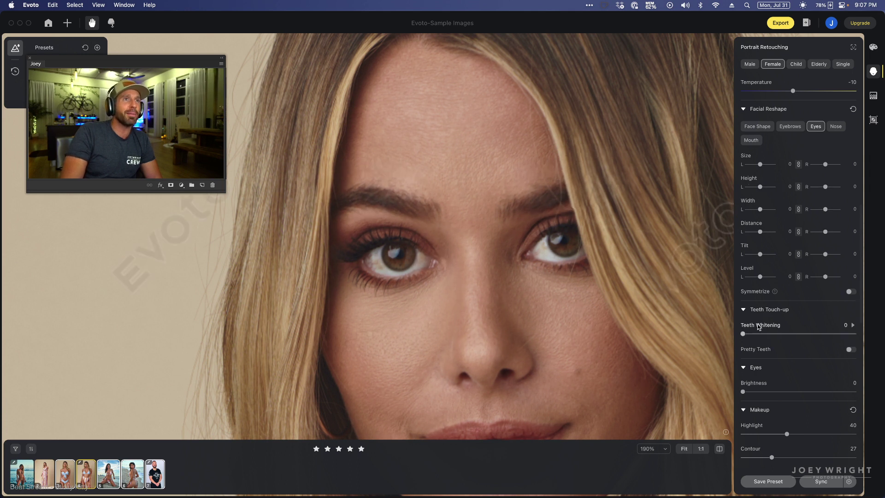
# - Try blue contact lens style 06 at an Amount of 19, and settle on brown style 01 at 16
pyautogui.scroll(-5, 760, 329)
pyautogui.scroll(-2, 762, 328)
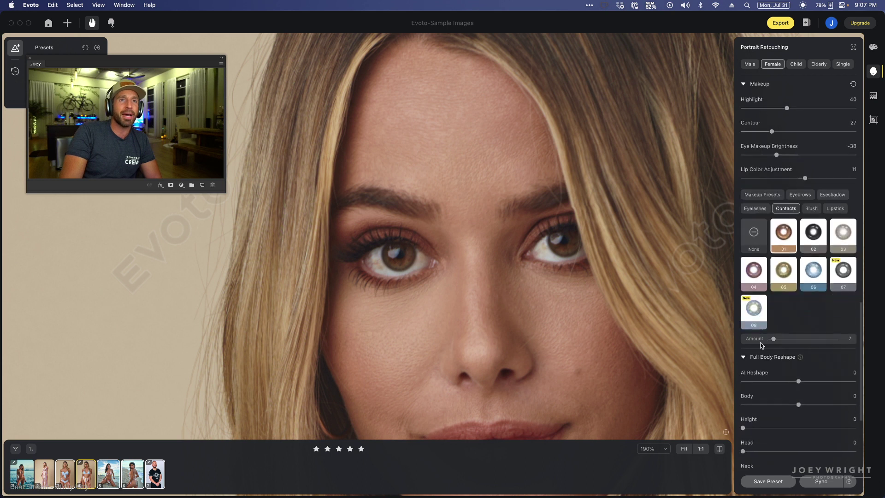
pyautogui.click(804, 282)
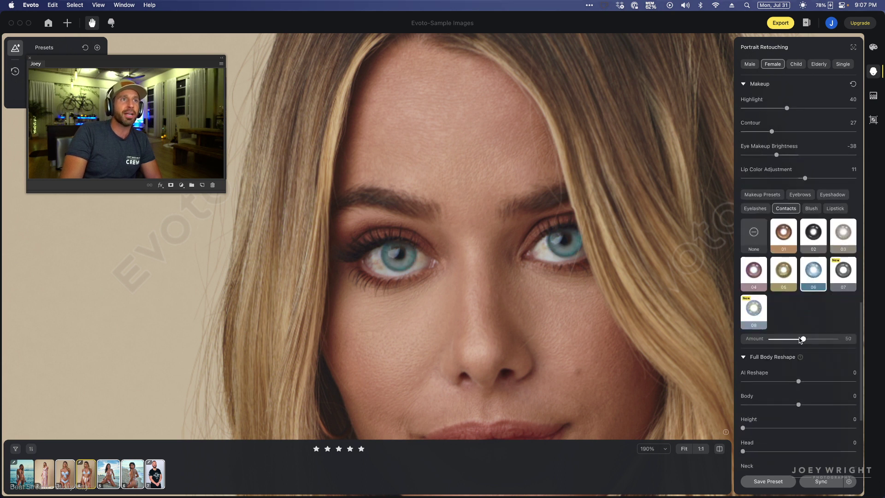
pyautogui.moveTo(801, 339); pyautogui.dragTo(780, 339)
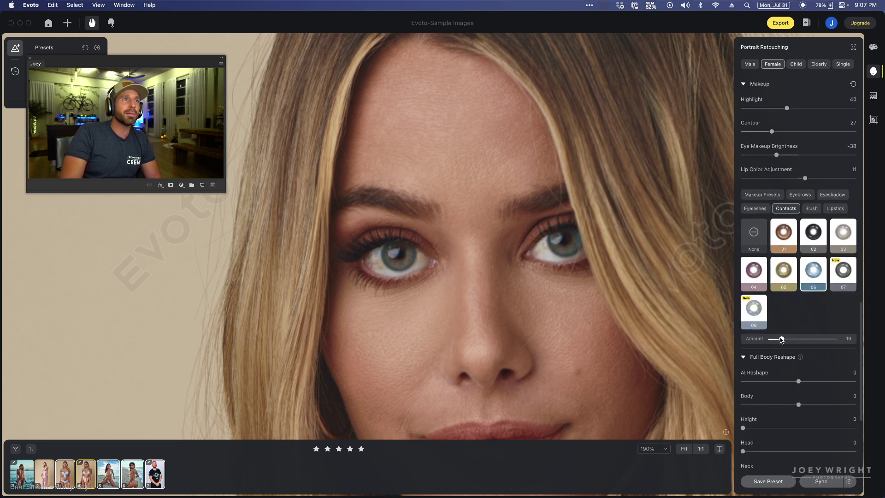
pyautogui.click(784, 240)
pyautogui.moveTo(801, 341); pyautogui.dragTo(785, 343)
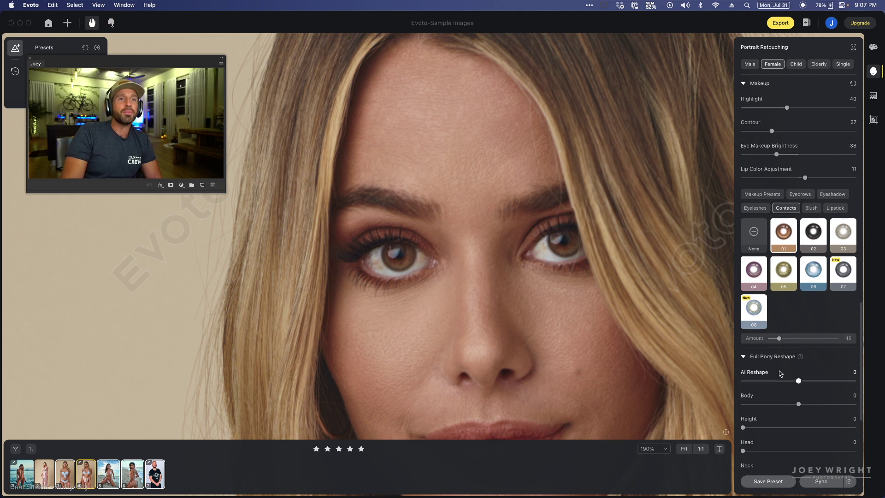
# - Apply blush style 01 to the woman's cheeks with an Amount of 26
pyautogui.scroll(-4, 779, 364)
pyautogui.click(811, 120)
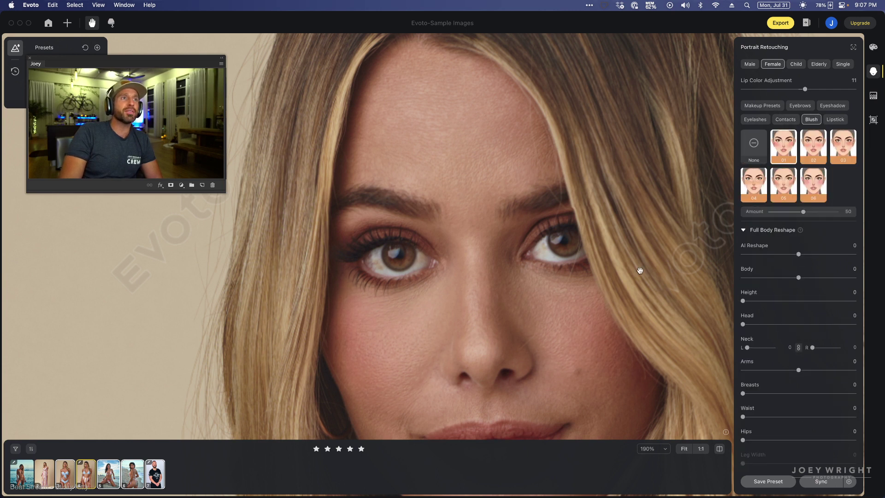
pyautogui.scroll(-5, 638, 265)
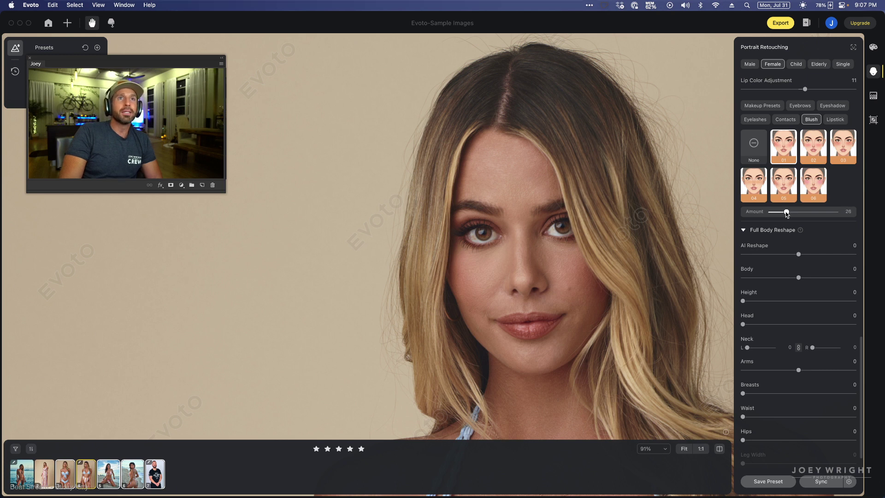
# - Try lipstick style 11, and settle on style 10 with the Glossy texture at an Amount of 15
pyautogui.click(835, 119)
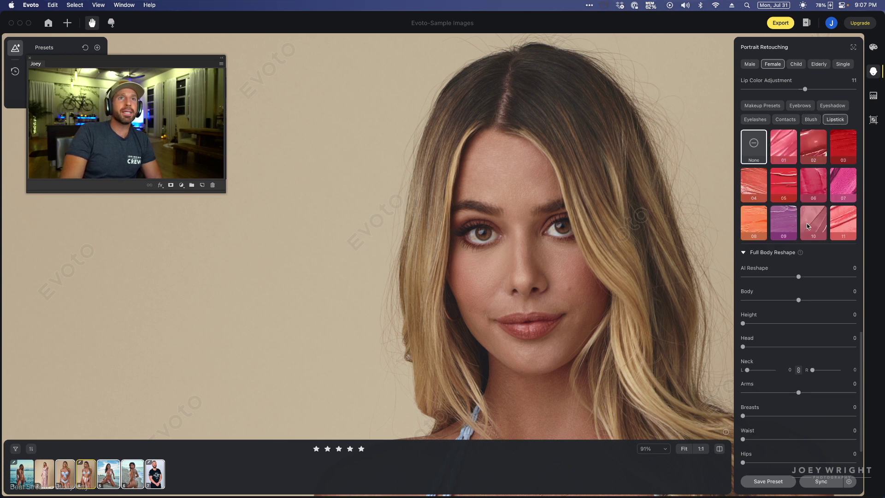
pyautogui.click(814, 224)
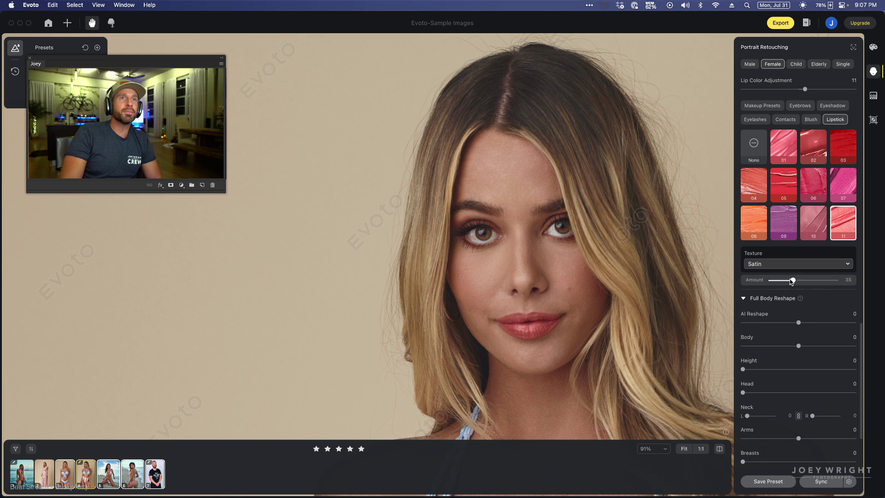
pyautogui.click(814, 265)
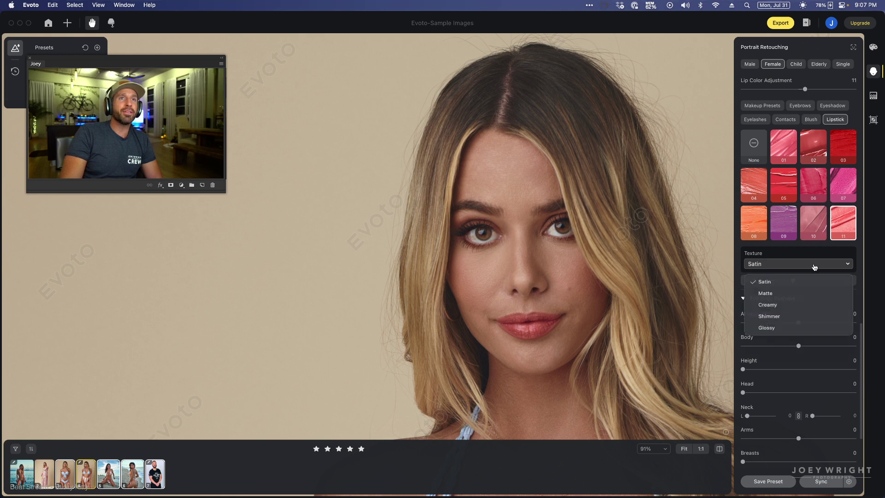
pyautogui.click(767, 327)
pyautogui.moveTo(790, 283); pyautogui.dragTo(786, 281)
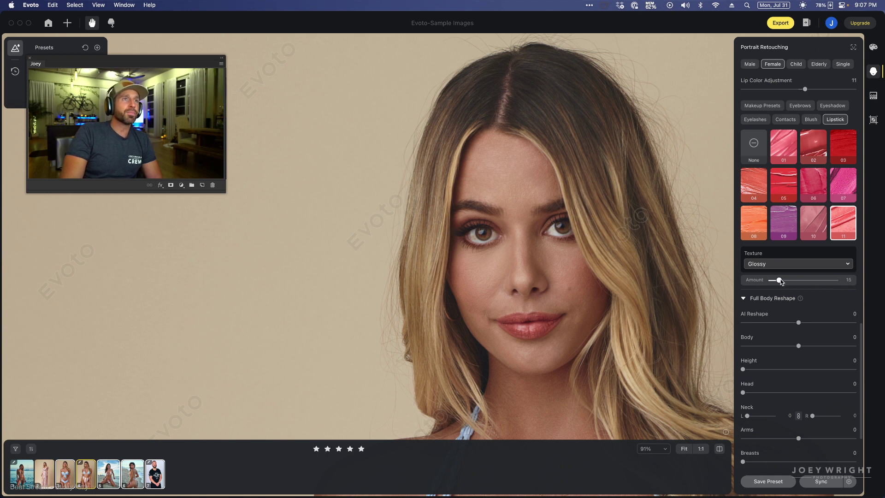
pyautogui.click(815, 222)
pyautogui.moveTo(804, 279); pyautogui.dragTo(781, 284)
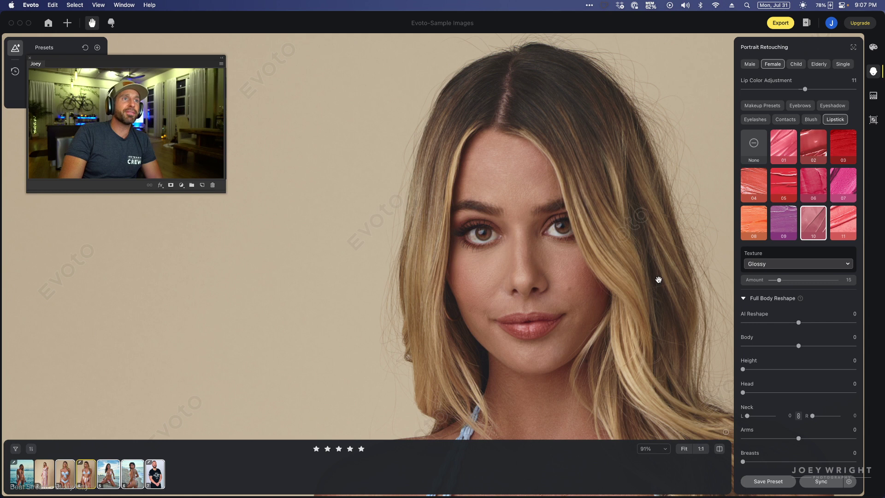
# - Review the whole figure and look through the Full Body Reshape adjustments, from AI Reshape down to Leg Length
pyautogui.scroll(-5, 657, 279)
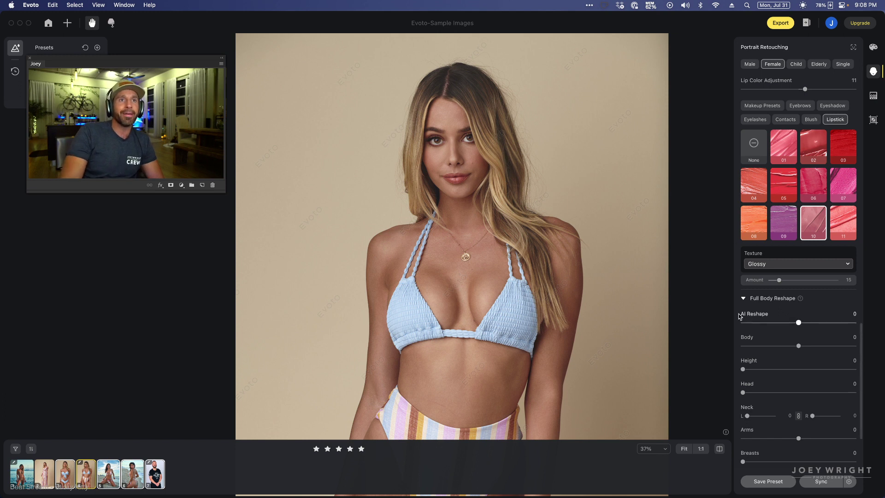
pyautogui.scroll(-3, 617, 274)
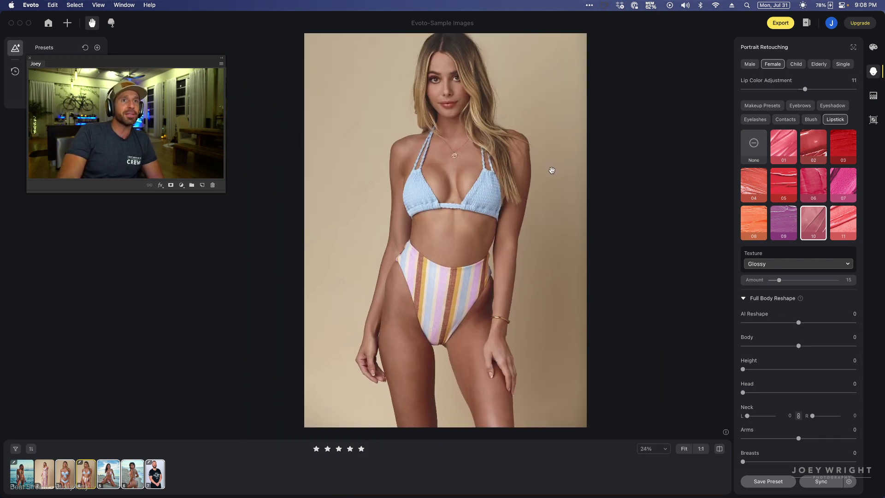
pyautogui.scroll(-3, 785, 341)
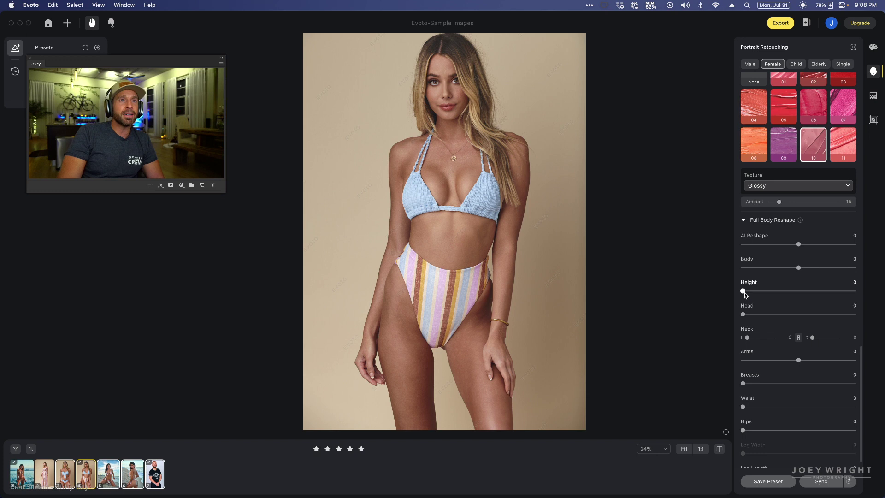
pyautogui.scroll(-1, 747, 325)
pyautogui.moveTo(744, 273)
pyautogui.mouseDown()
pyautogui.moveTo(760, 274)
pyautogui.moveTo(743, 273)
pyautogui.mouseUp()
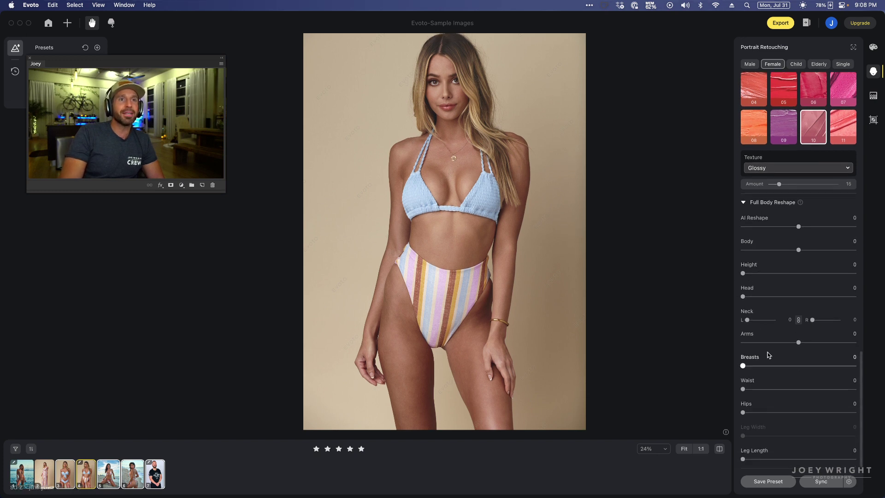
pyautogui.moveTo(743, 365); pyautogui.dragTo(725, 411)
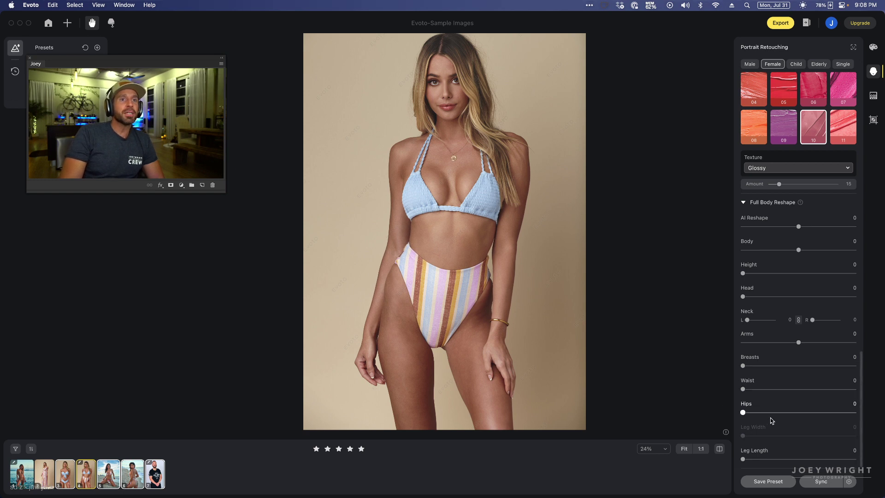
pyautogui.scroll(2, 798, 201)
pyautogui.scroll(4, 797, 201)
pyautogui.scroll(-5, 791, 286)
pyautogui.scroll(2, 785, 369)
pyautogui.scroll(10, 787, 277)
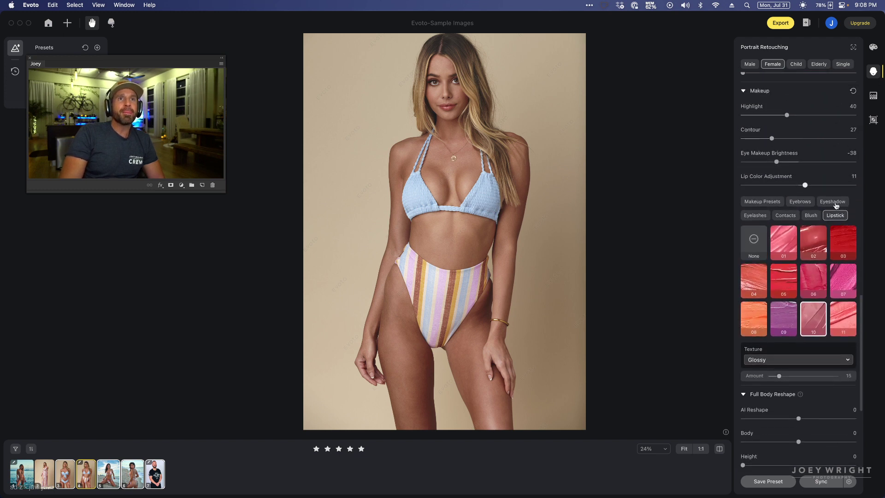
pyautogui.scroll(9, 834, 205)
pyautogui.scroll(-20, 831, 221)
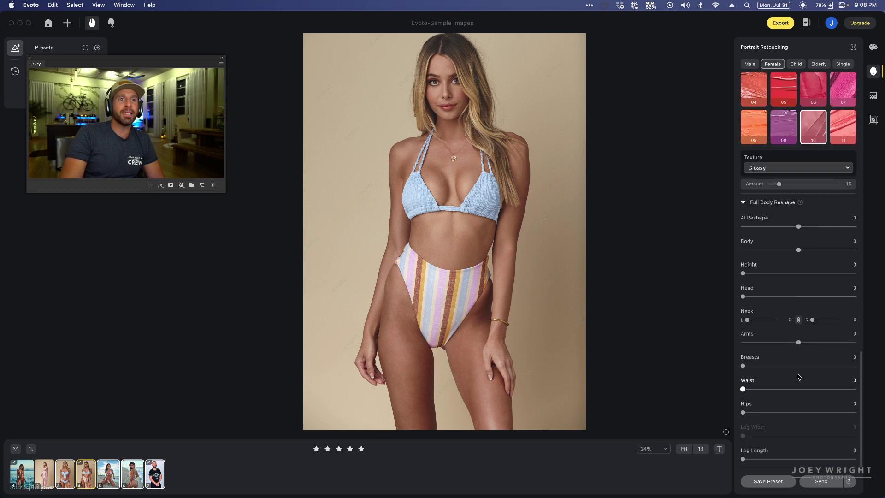
# - Collapse the Full Body Reshape, Makeup, Facial Reshape, Teeth Touch-up, Eyes and Skin Retouching sections
pyautogui.scroll(5, 798, 376)
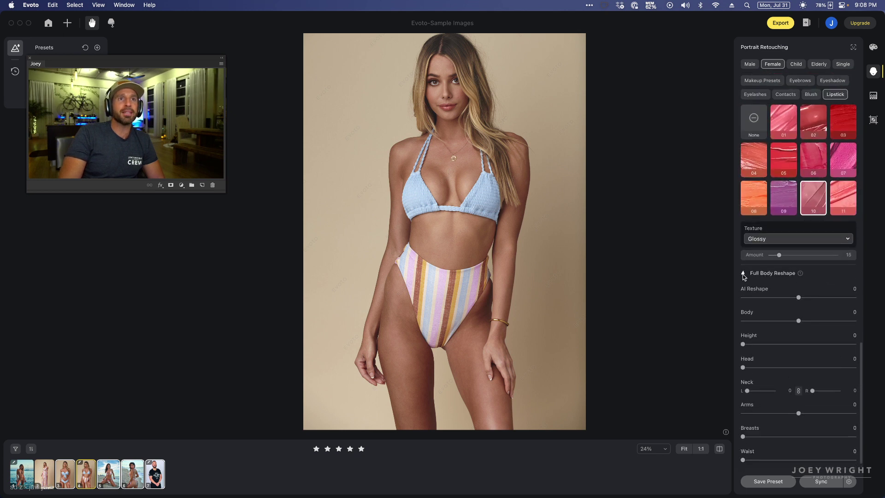
pyautogui.click(743, 274)
pyautogui.scroll(1, 745, 198)
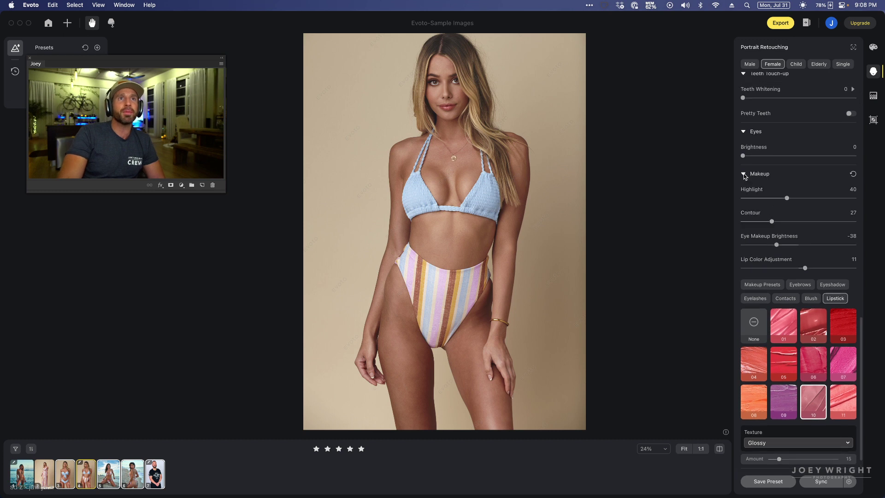
pyautogui.click(743, 175)
pyautogui.scroll(3, 740, 166)
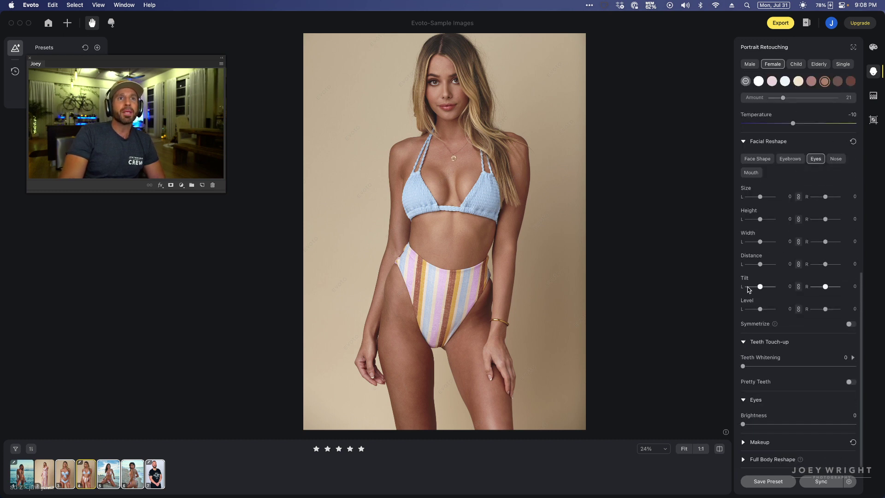
pyautogui.click(743, 141)
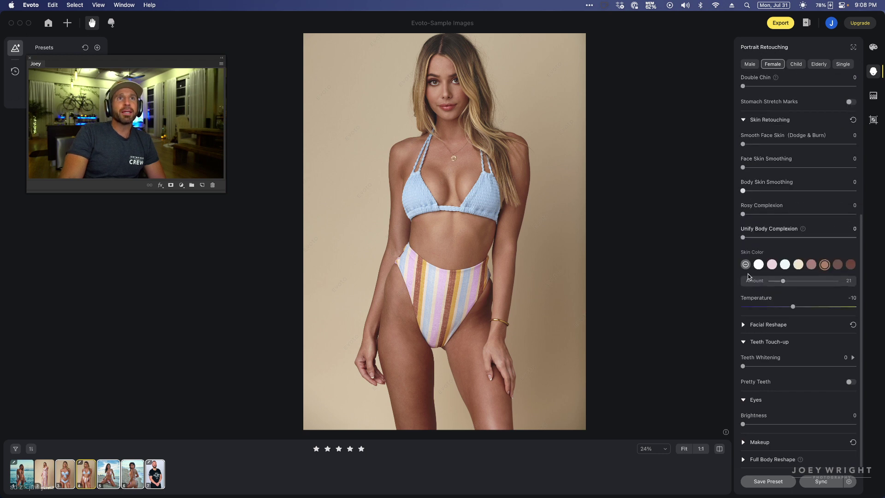
pyautogui.click(743, 343)
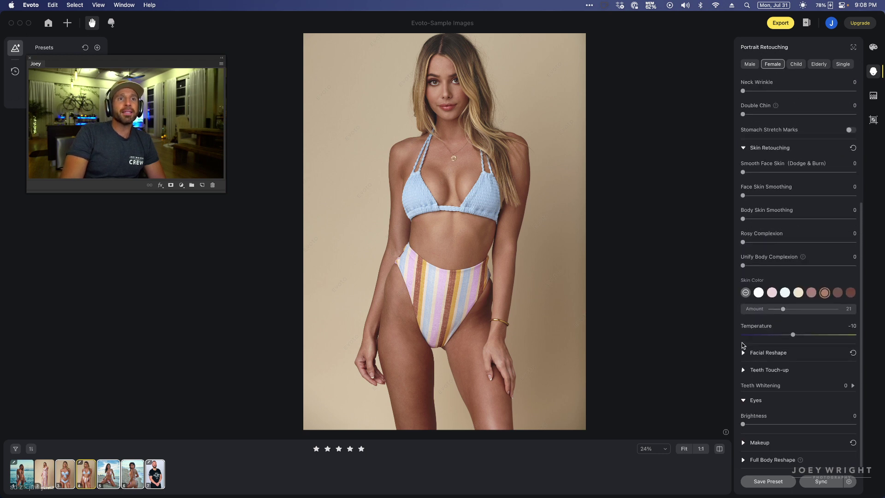
pyautogui.click(743, 400)
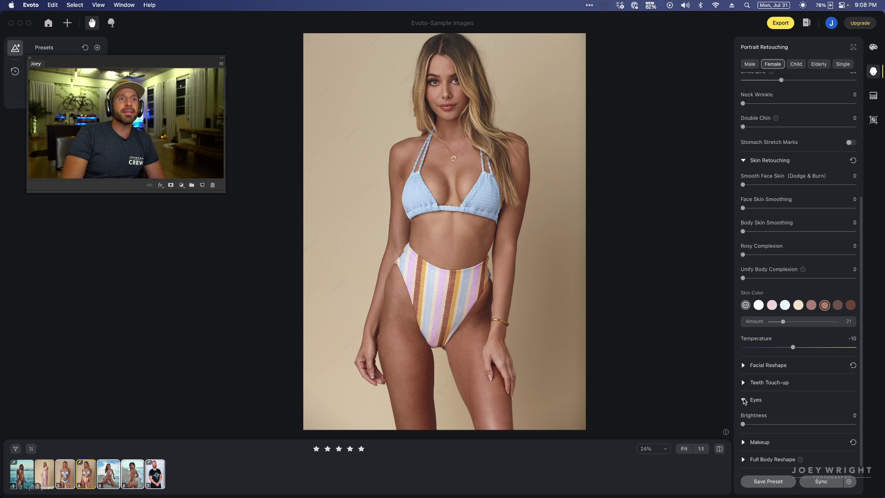
pyautogui.scroll(5, 777, 195)
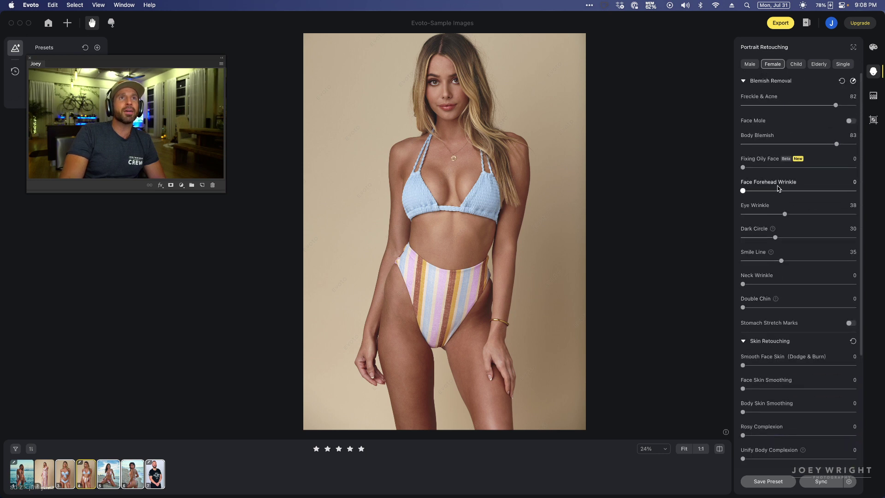
pyautogui.click(743, 341)
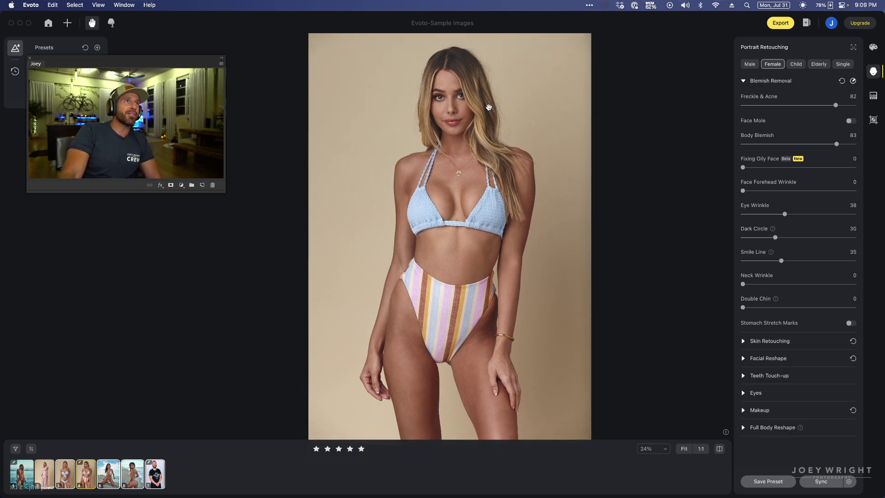
# - Check the retouched face, and sync the photo's color, Portrait Retouching and Background Adjustments, without Crop, to the photo of the tied blue bikini
pyautogui.click(457, 91)
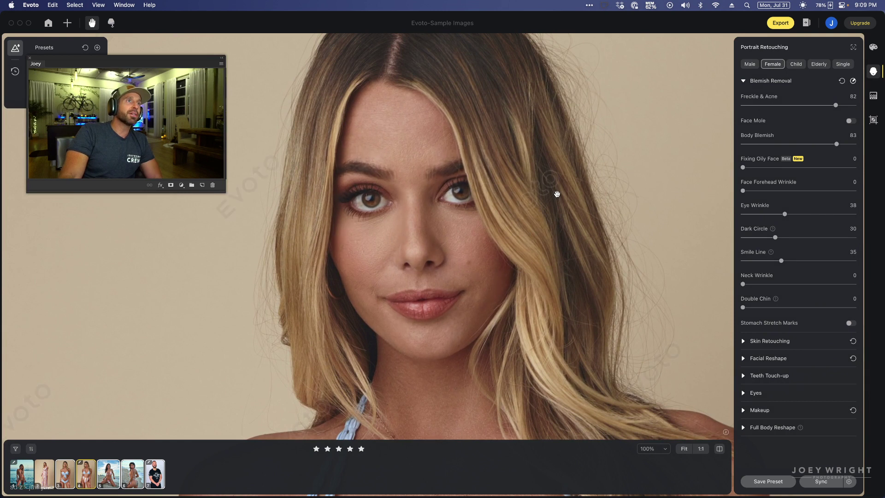
pyautogui.scroll(-2, 548, 255)
pyautogui.scroll(-5, 547, 255)
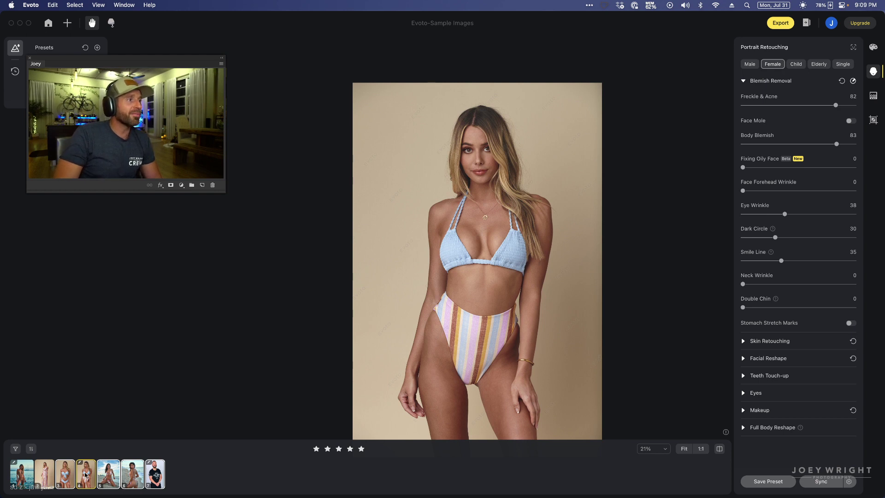
pyautogui.click(70, 476)
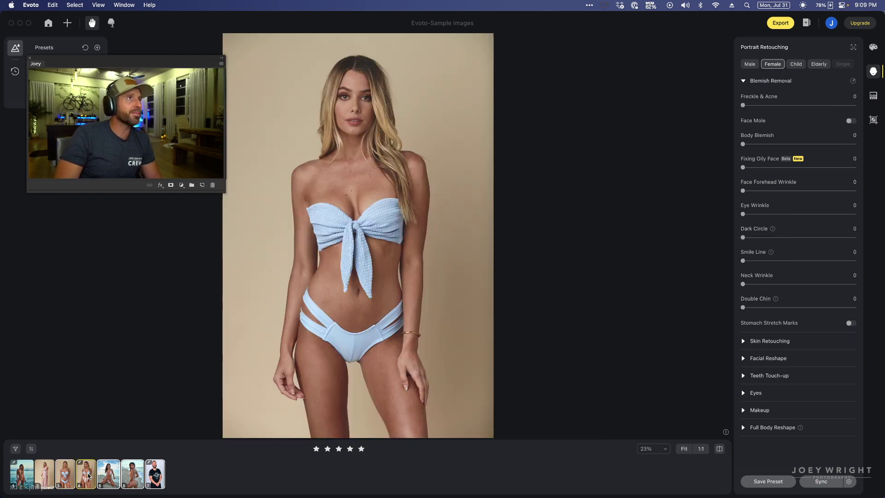
pyautogui.click(88, 476)
pyautogui.click(821, 481)
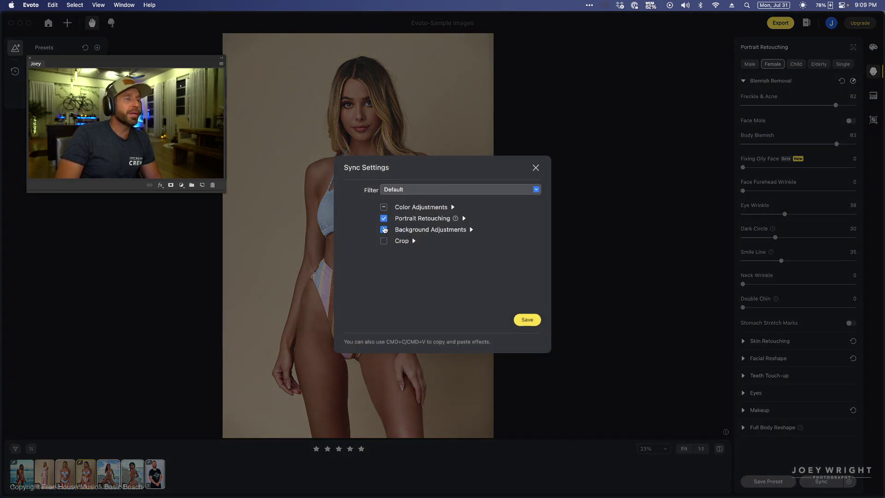
pyautogui.click(536, 321)
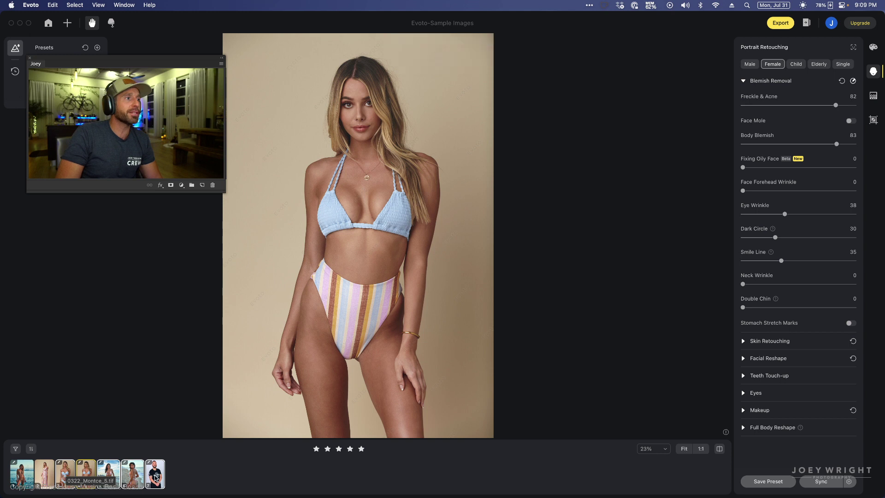
# - Open the synced photo of the tied blue bikini and examine the face and figure at close and full range
pyautogui.click(68, 476)
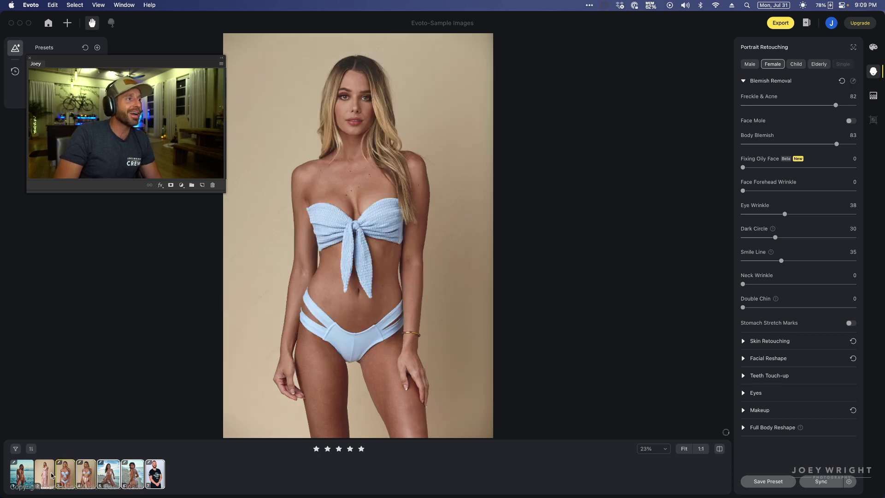
pyautogui.scroll(5, 361, 231)
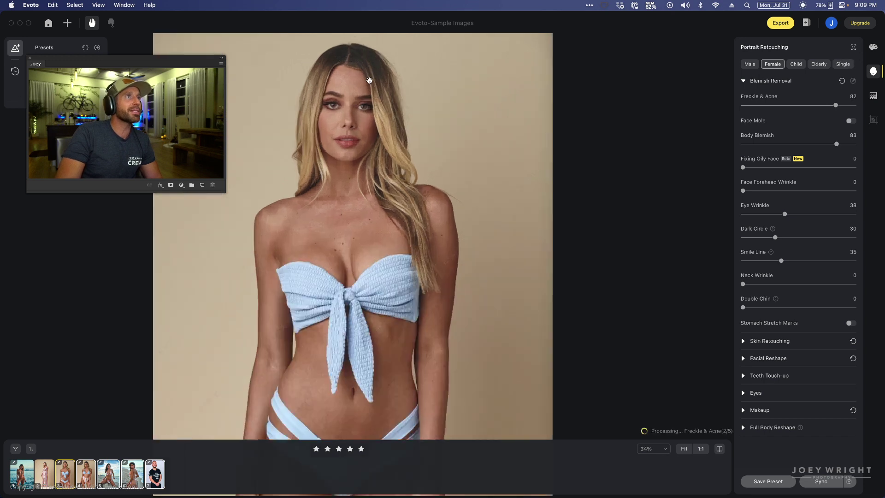
pyautogui.scroll(3, 415, 193)
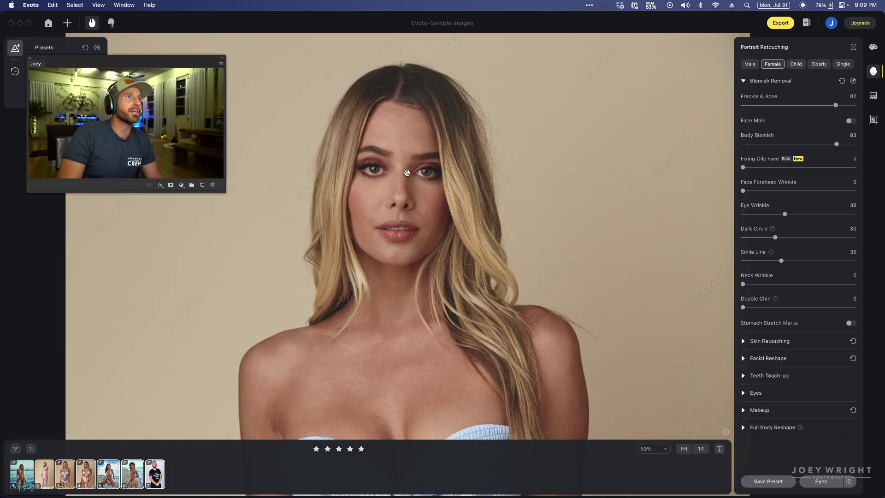
pyautogui.scroll(3, 405, 173)
pyautogui.scroll(-6, 407, 173)
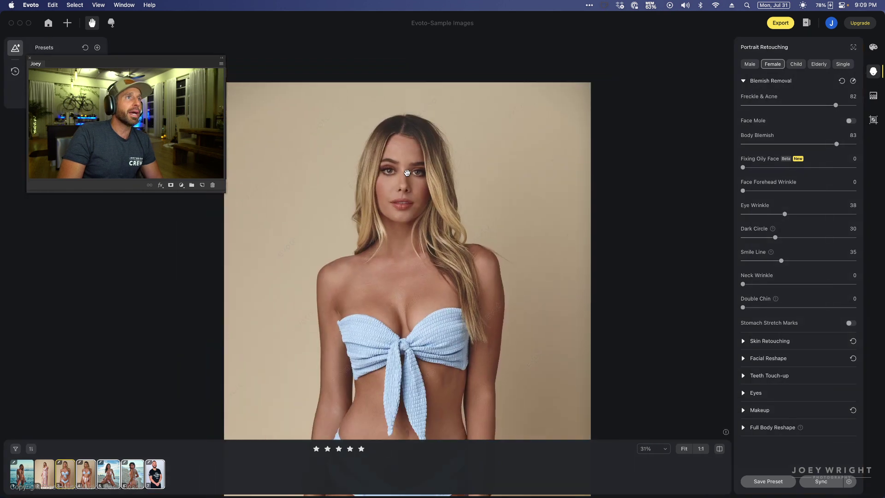
pyautogui.scroll(-1, 429, 178)
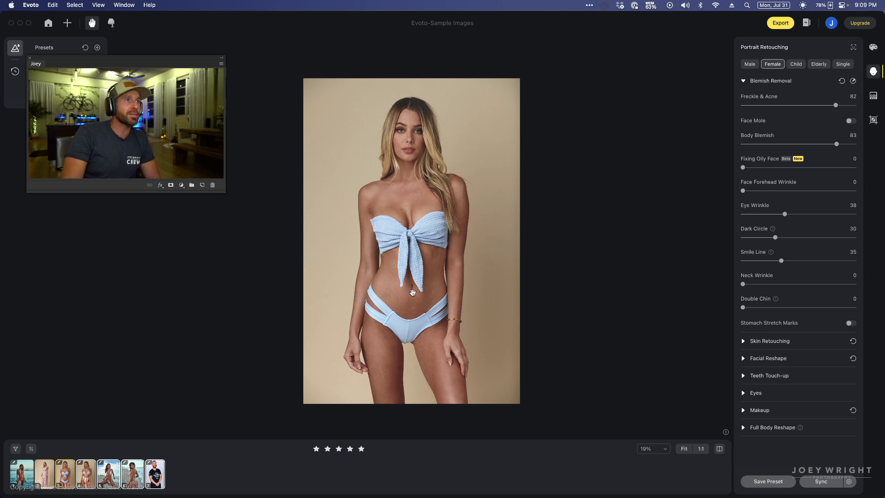
# - Set Body Blemish to 0 while checking the skin around the navel at close range
pyautogui.scroll(2, 412, 287)
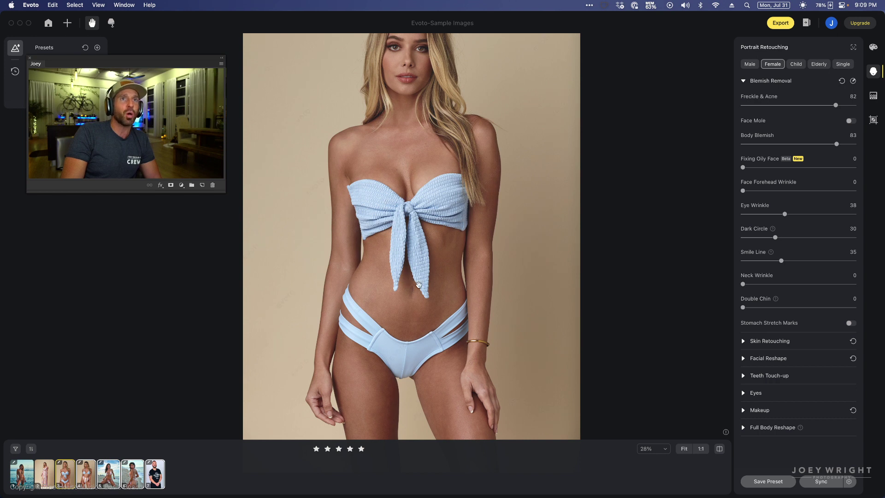
pyautogui.scroll(5, 418, 285)
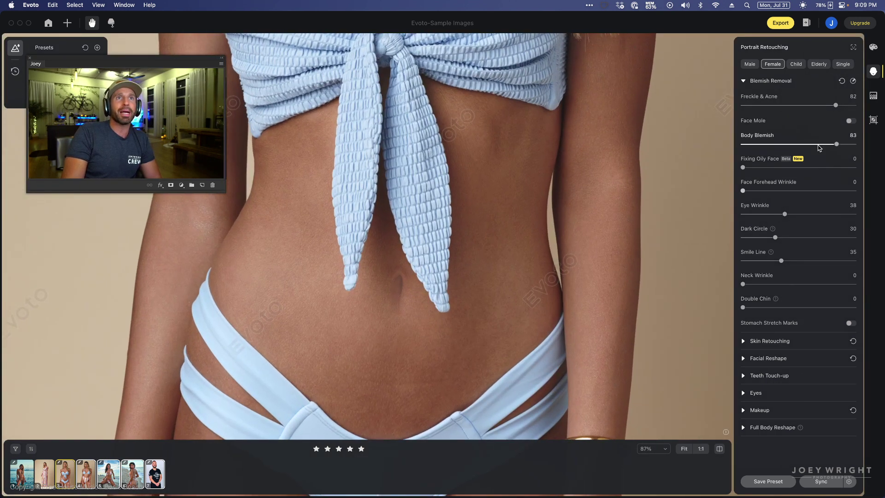
pyautogui.moveTo(836, 145); pyautogui.dragTo(730, 140)
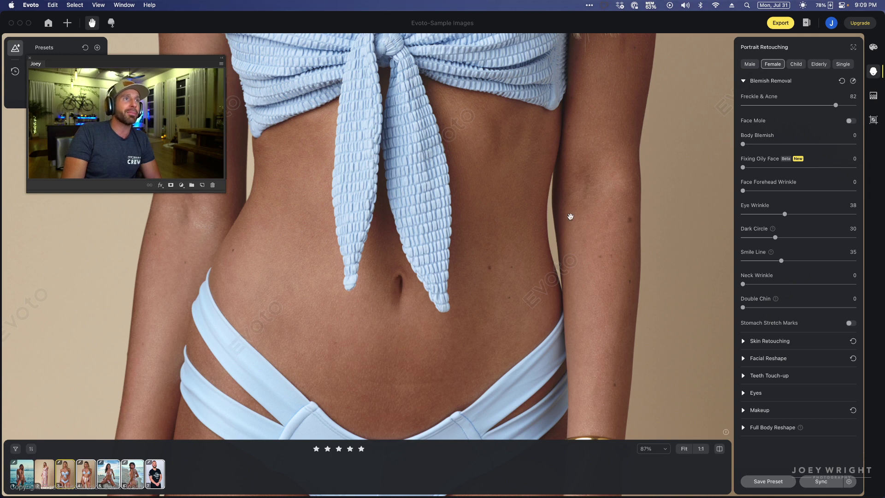
# - Open the photo of the woman kneeling on the beach and reset its Blemish Removal settings
pyautogui.scroll(-4, 554, 221)
pyautogui.scroll(-3, 554, 221)
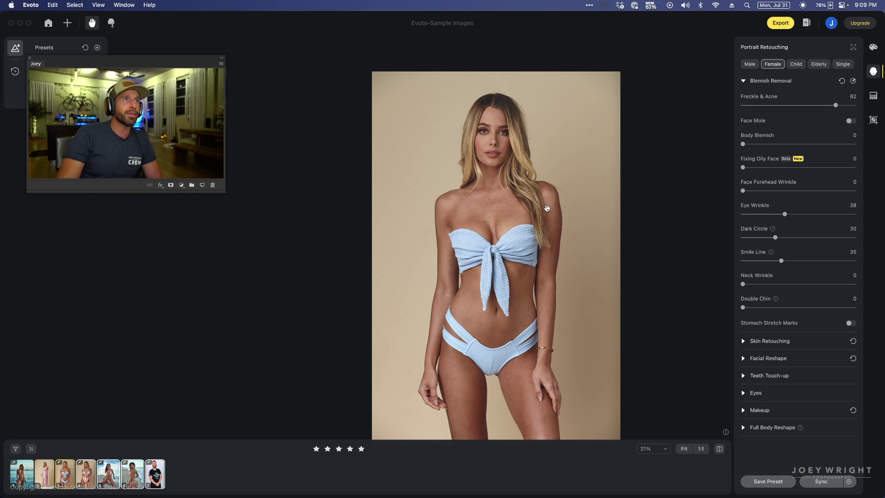
pyautogui.click(101, 480)
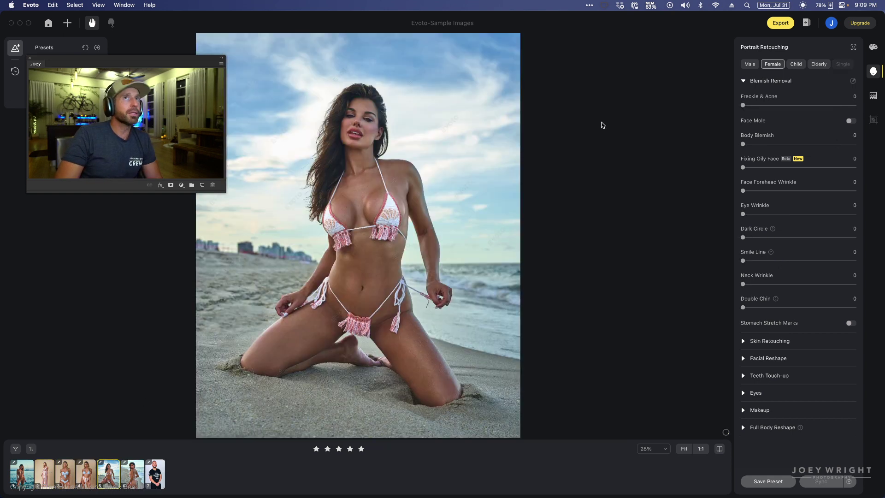
pyautogui.click(842, 81)
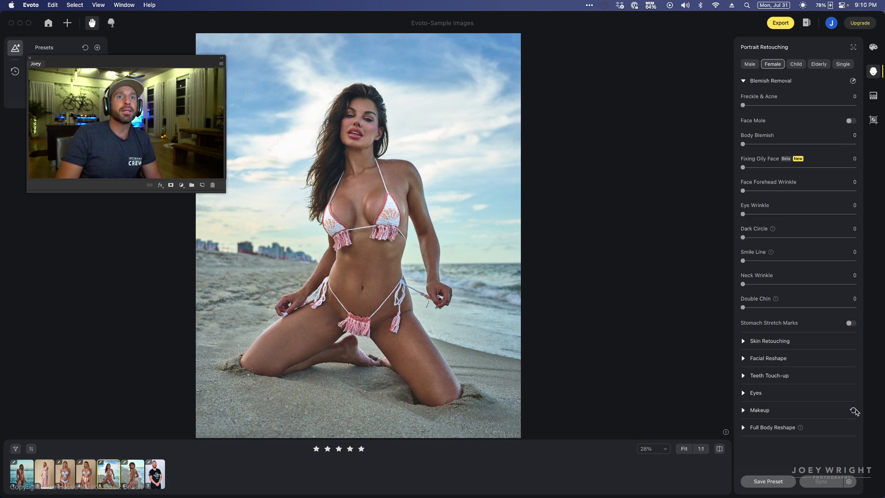
# - Look through the back-view beach photo and the man's portrait, and open the studio photo with the striped high-waisted bikini bottom
pyautogui.click(133, 473)
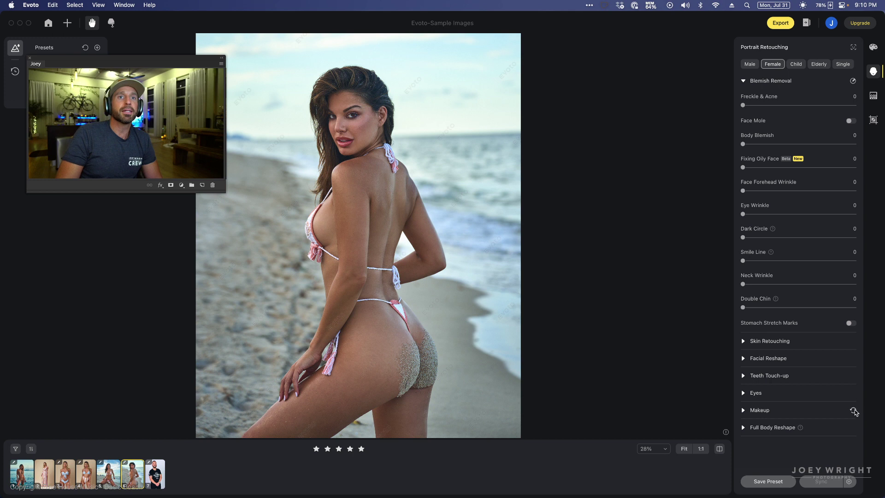
pyautogui.click(154, 475)
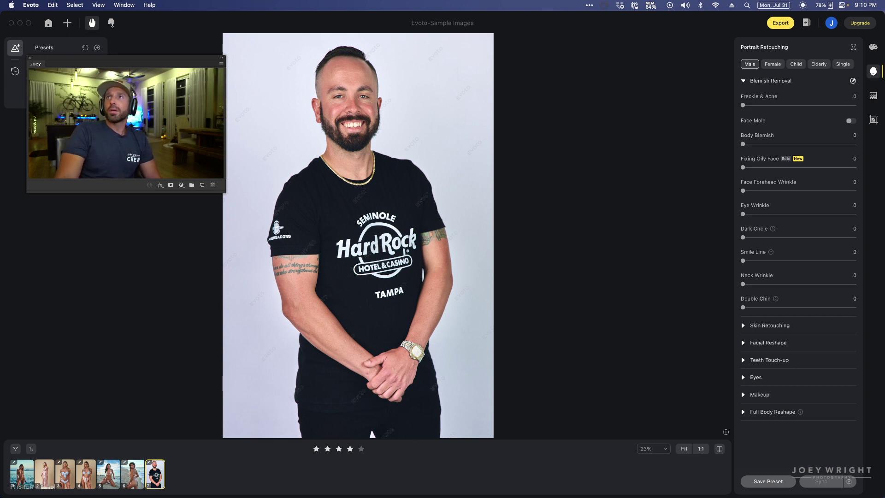
pyautogui.click(66, 477)
pyautogui.click(90, 475)
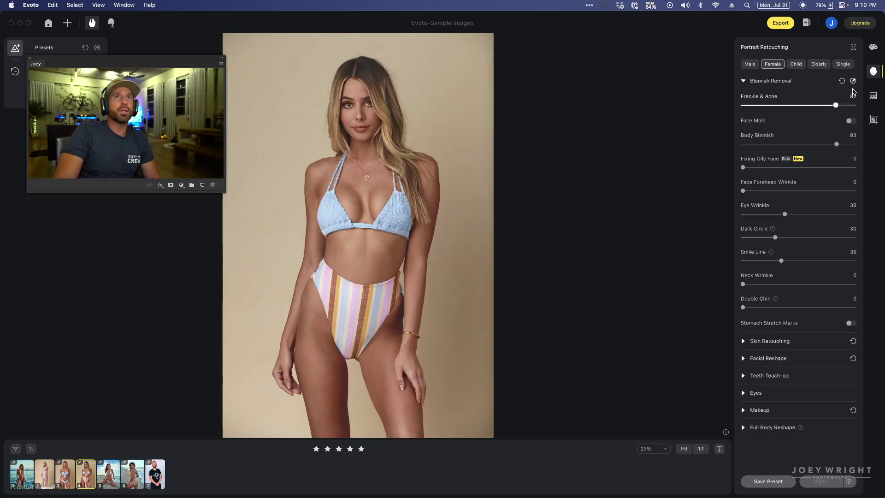
# - Try Clean Solid Backdrop with automatic detection on the studio photo's background, and switch it off again
pyautogui.click(873, 96)
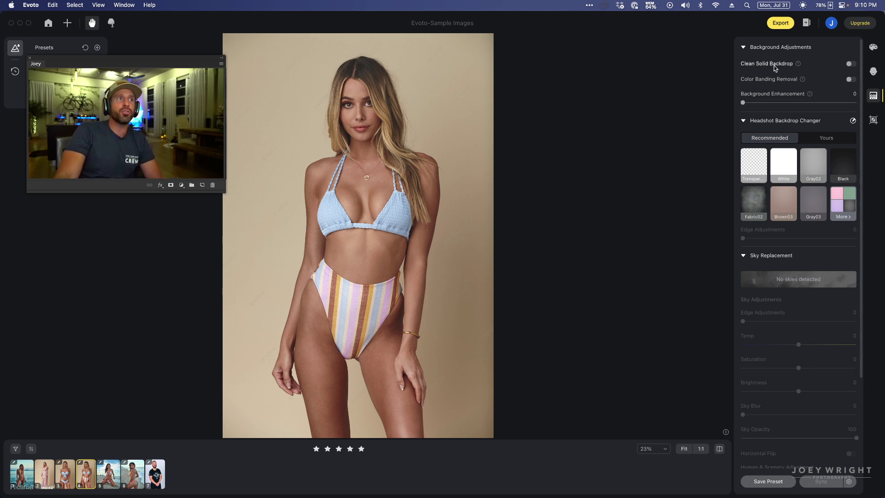
pyautogui.click(851, 65)
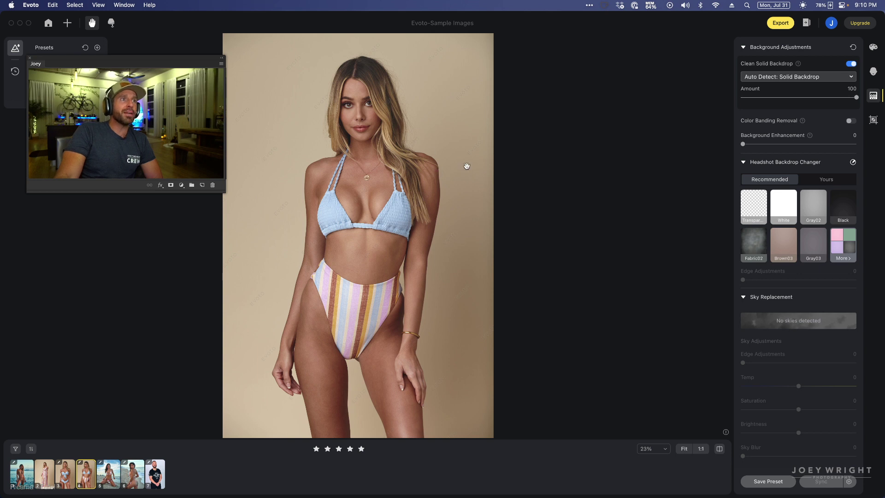
pyautogui.click(851, 64)
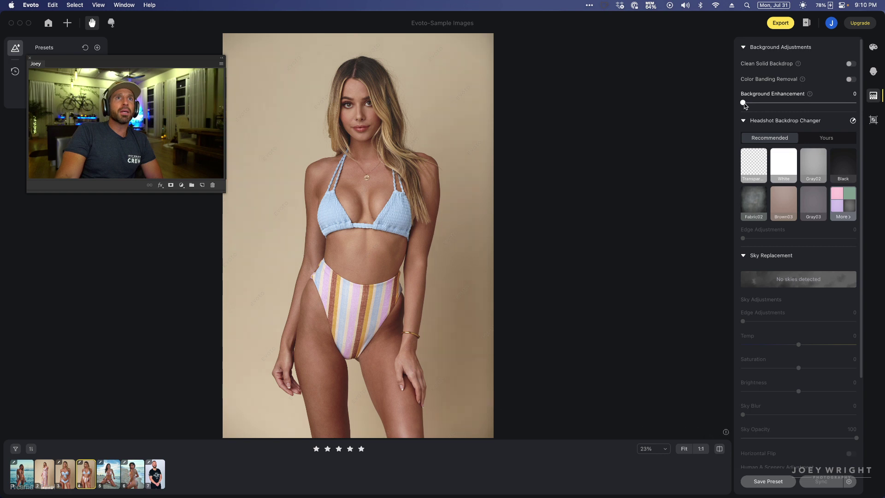
# - Try the Brown03 backdrop behind the woman, and replace it with Brown01 from the full backdrop collection
pyautogui.click(785, 204)
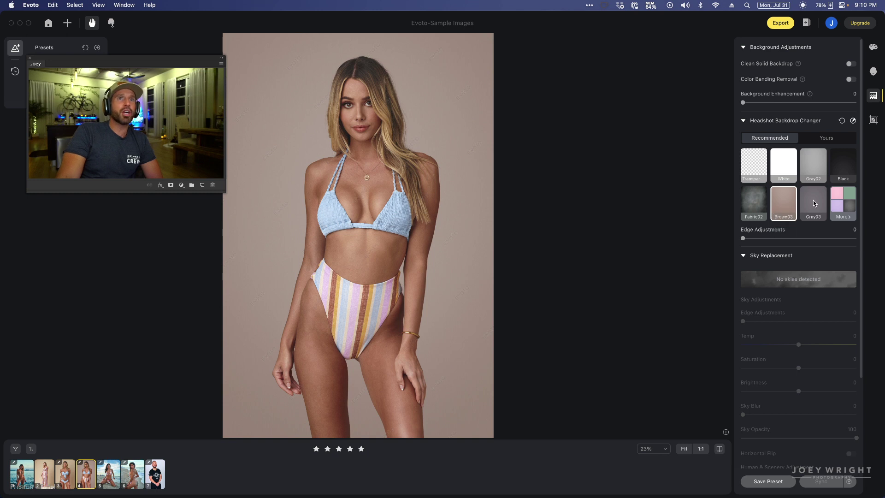
pyautogui.click(840, 218)
pyautogui.scroll(-5, 812, 268)
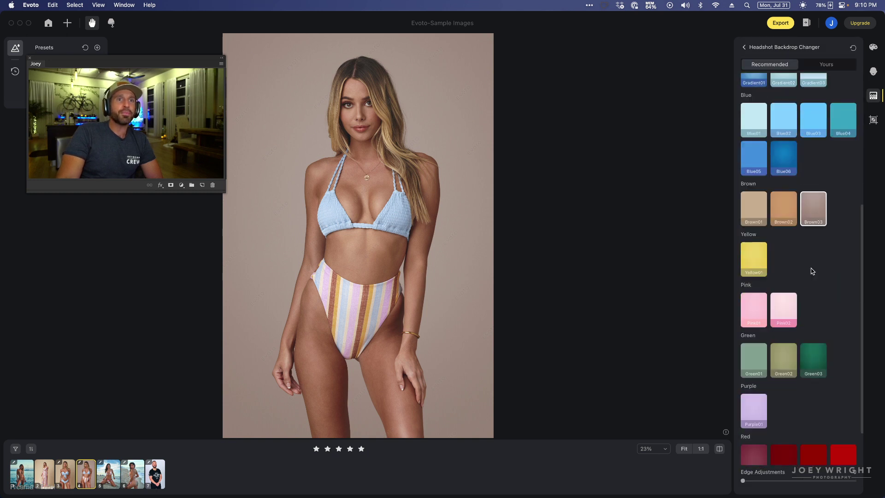
pyautogui.click(760, 208)
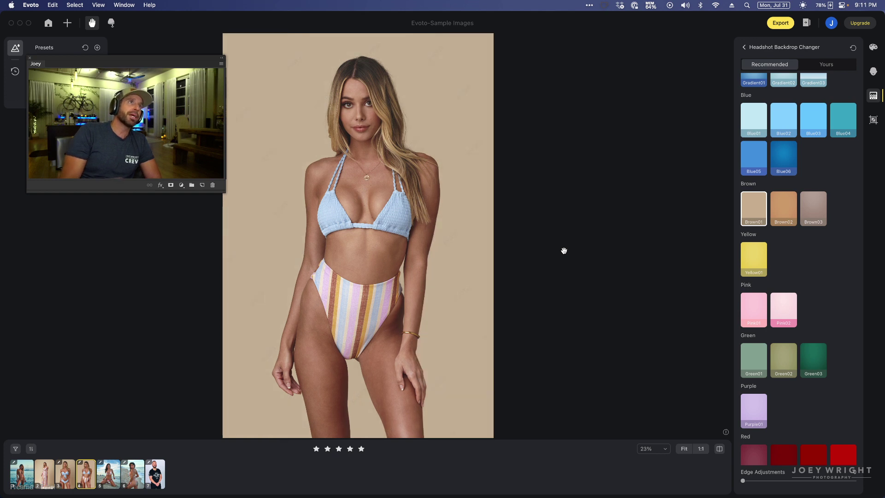
# - Examine the cutout around the flyaway hair, head and shoulders at close range against the Brown01 backdrop
pyautogui.scroll(3, 374, 77)
pyautogui.scroll(10, 373, 77)
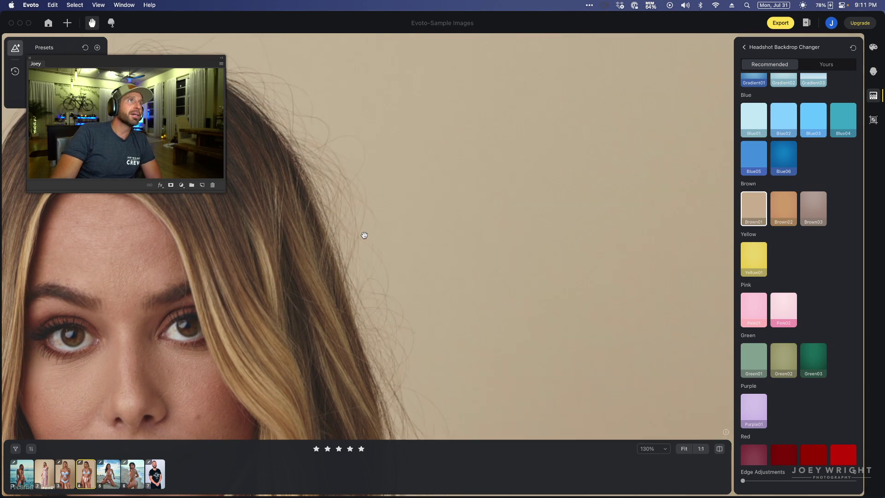
pyautogui.hscroll(-6, 553, 202)
pyautogui.scroll(3, 553, 203)
pyautogui.scroll(-6, 553, 203)
pyautogui.hscroll(-4, 553, 203)
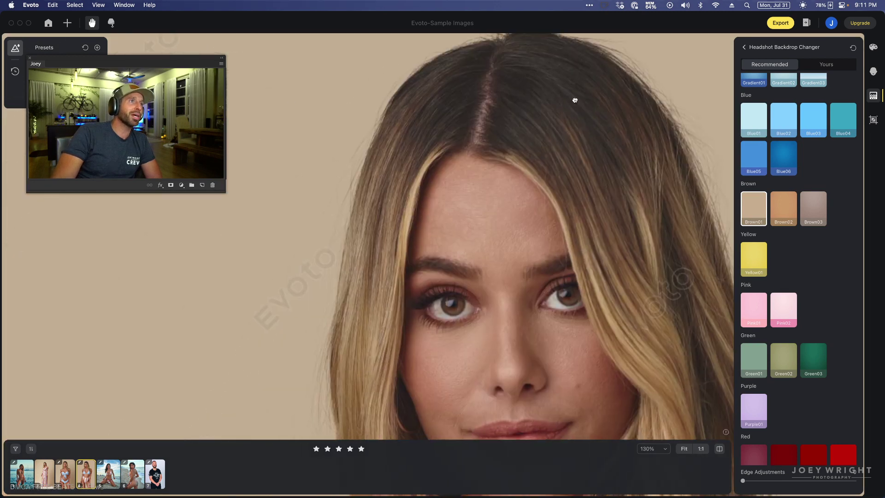
pyautogui.scroll(-4, 591, 215)
pyautogui.hscroll(7, 591, 216)
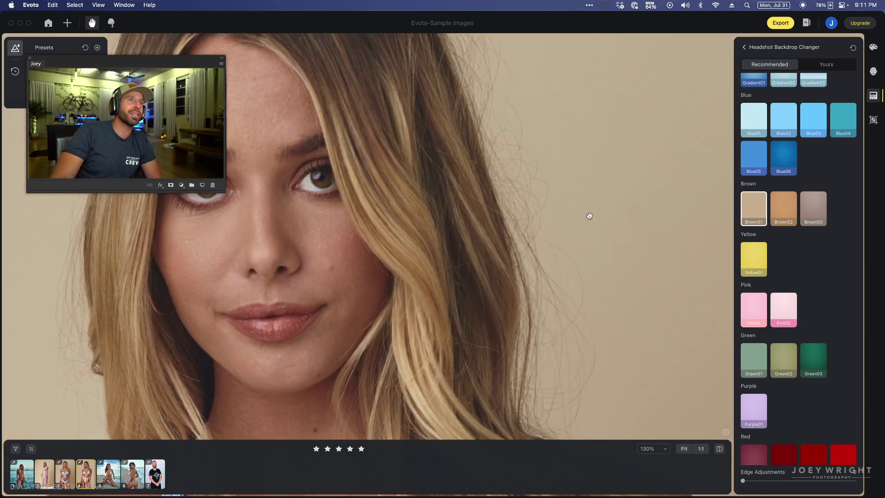
pyautogui.scroll(-2, 566, 203)
pyautogui.hscroll(1, 567, 203)
pyautogui.moveTo(548, 188); pyautogui.dragTo(505, 142)
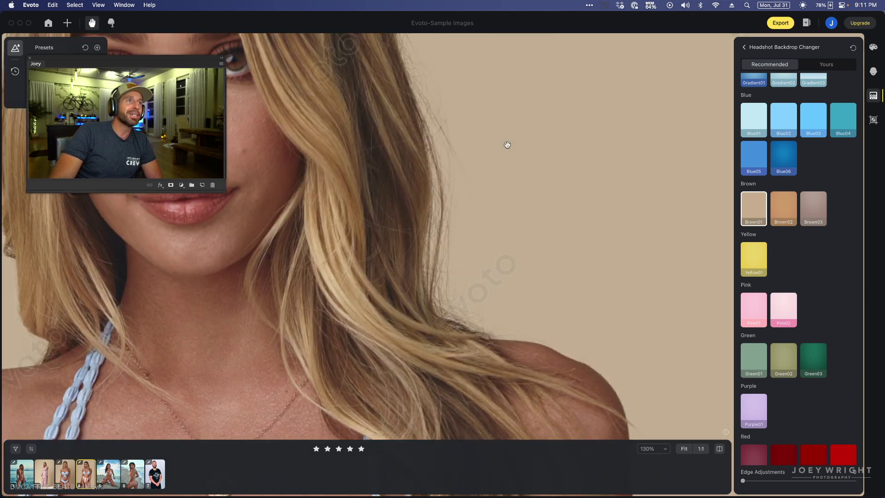
pyautogui.press('super+0')
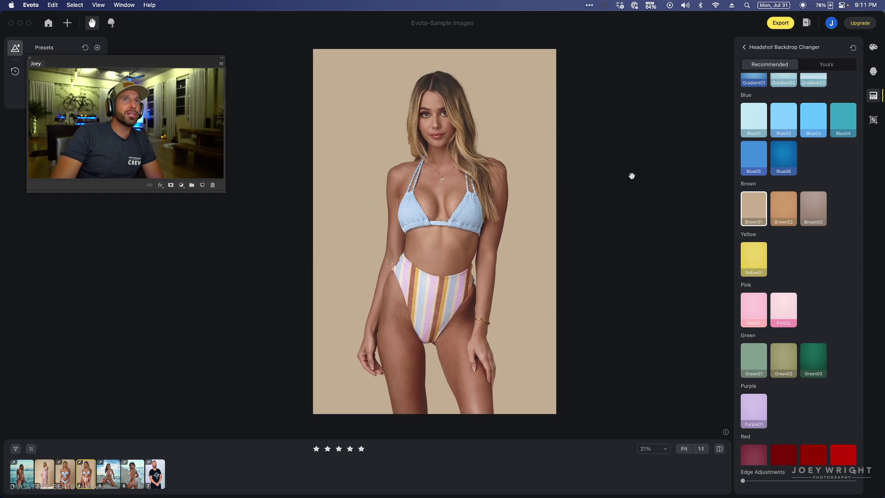
# - Try the custom gray backdrop from the user's own backdrops behind the woman
pyautogui.scroll(3, 796, 178)
pyautogui.scroll(2, 796, 177)
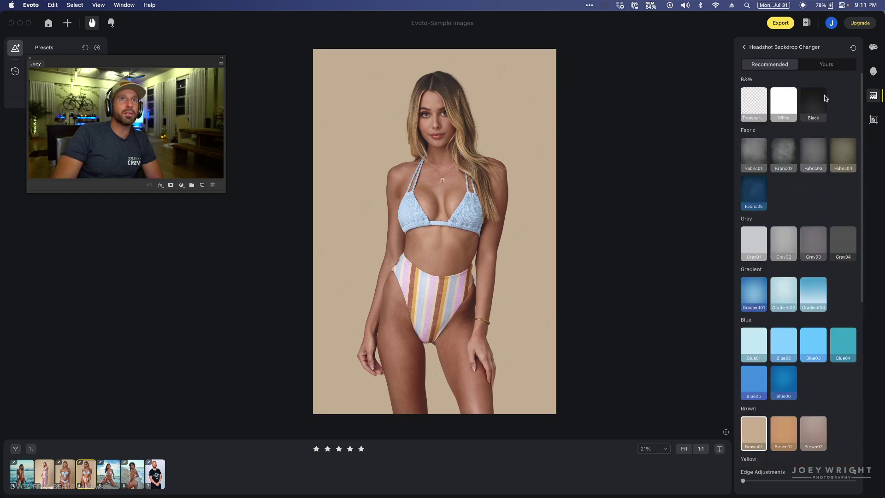
pyautogui.click(826, 65)
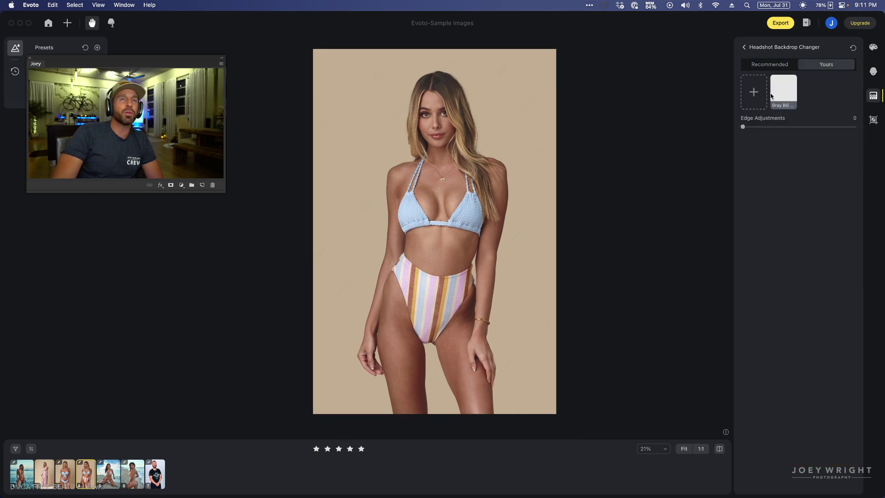
pyautogui.click(785, 95)
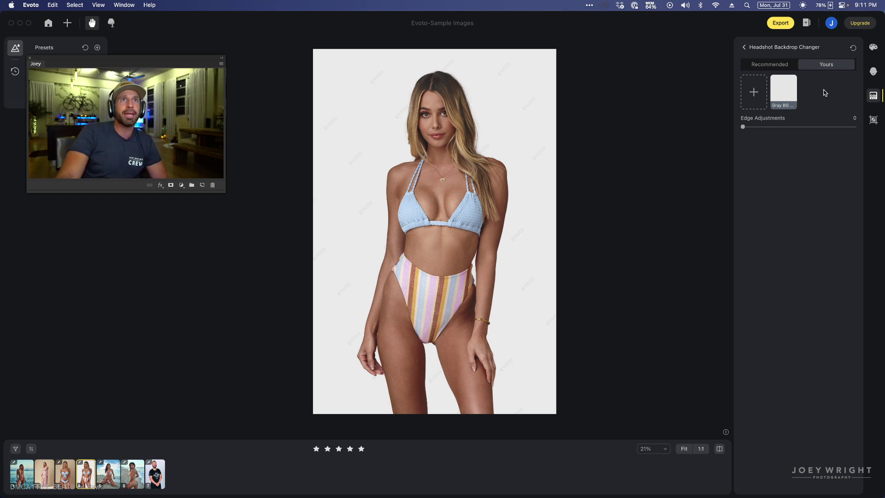
# - Try the recommended Black and Transparent backdrops, and reset the Headshot Backdrop Changer to restore the original background
pyautogui.click(773, 65)
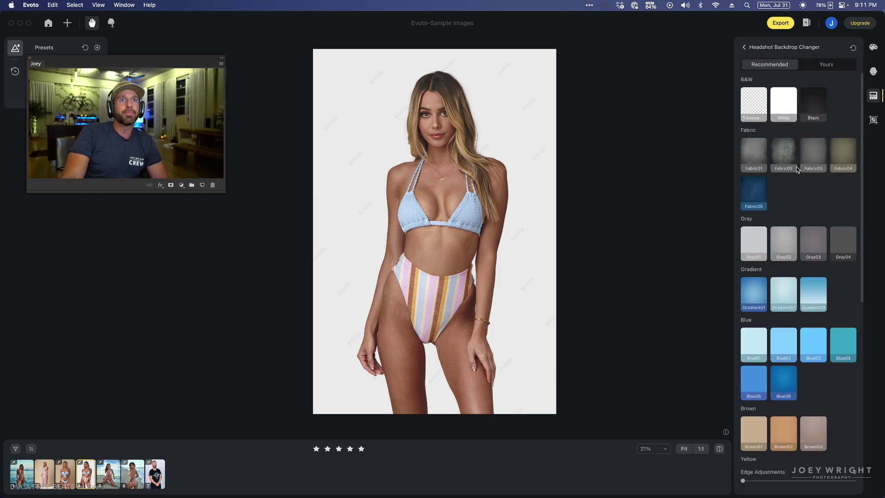
pyautogui.scroll(-6, 802, 285)
pyautogui.scroll(4, 801, 284)
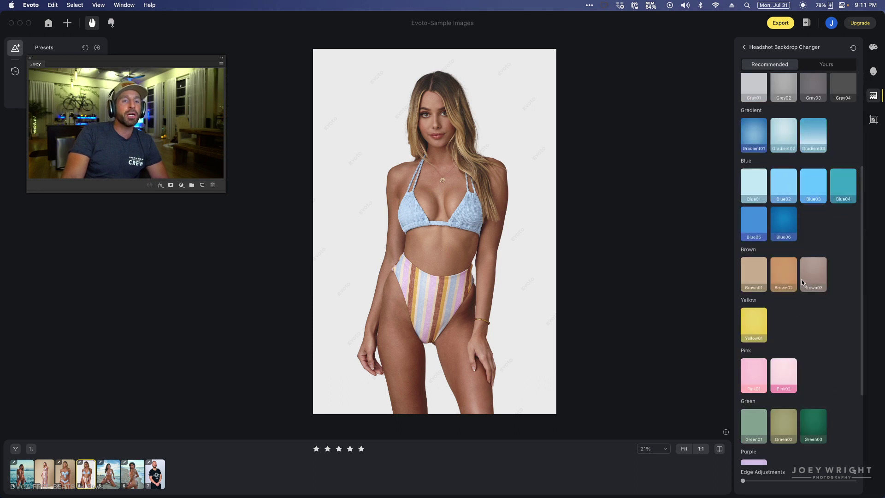
pyautogui.scroll(3, 802, 275)
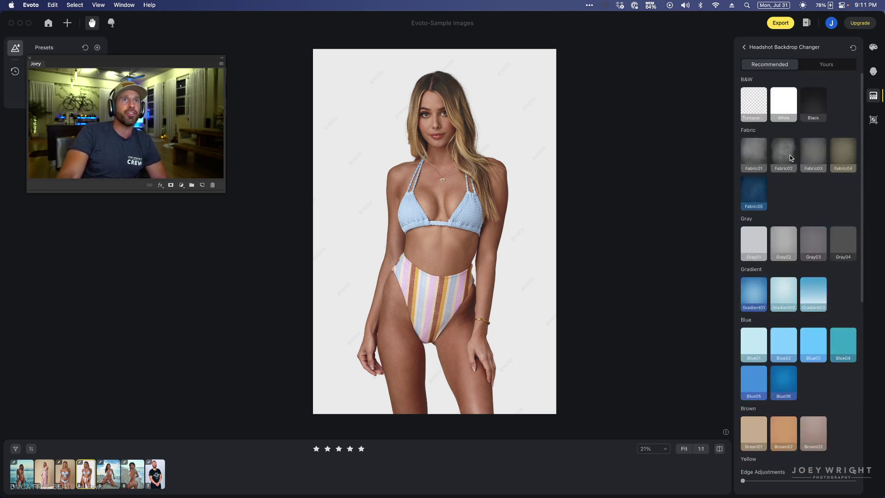
pyautogui.click(806, 109)
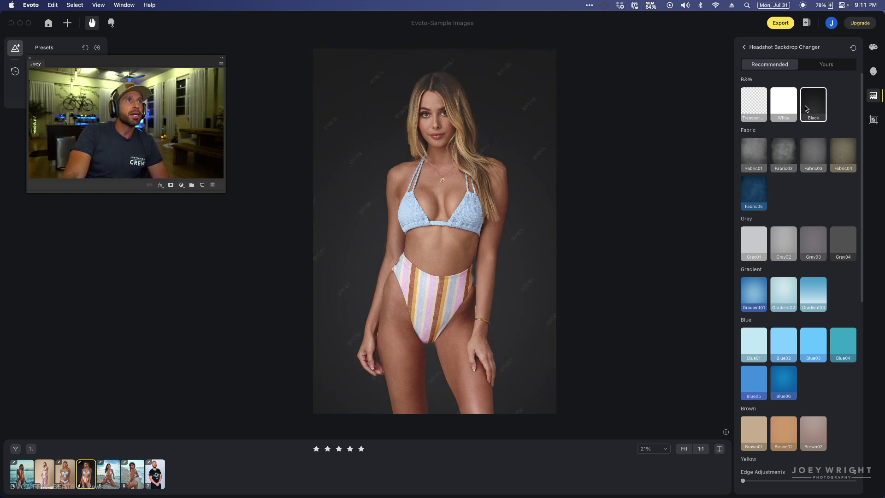
pyautogui.click(756, 107)
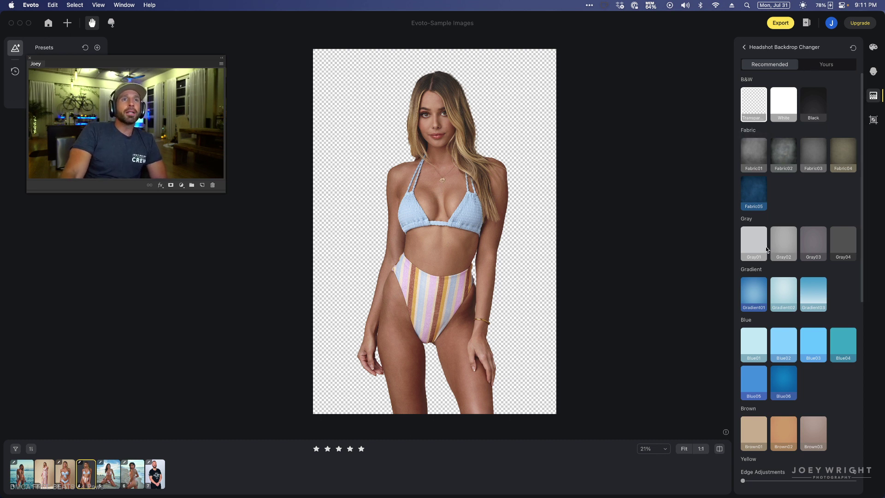
pyautogui.click(745, 47)
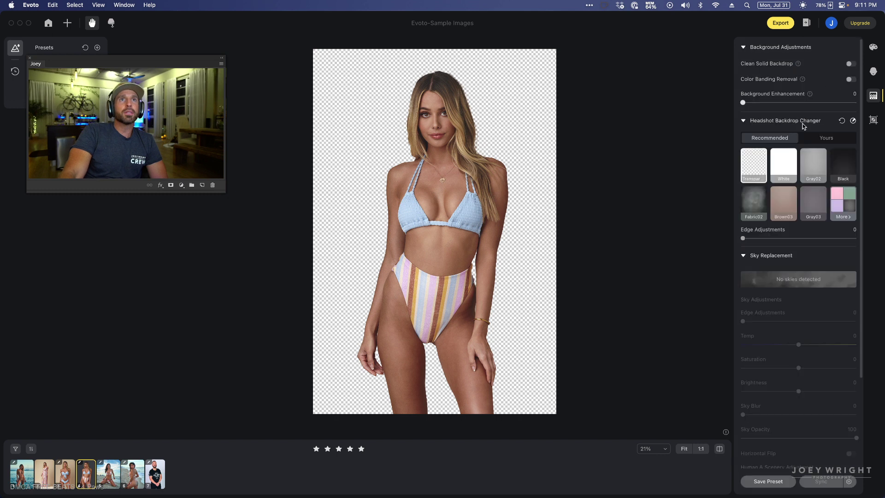
pyautogui.click(841, 122)
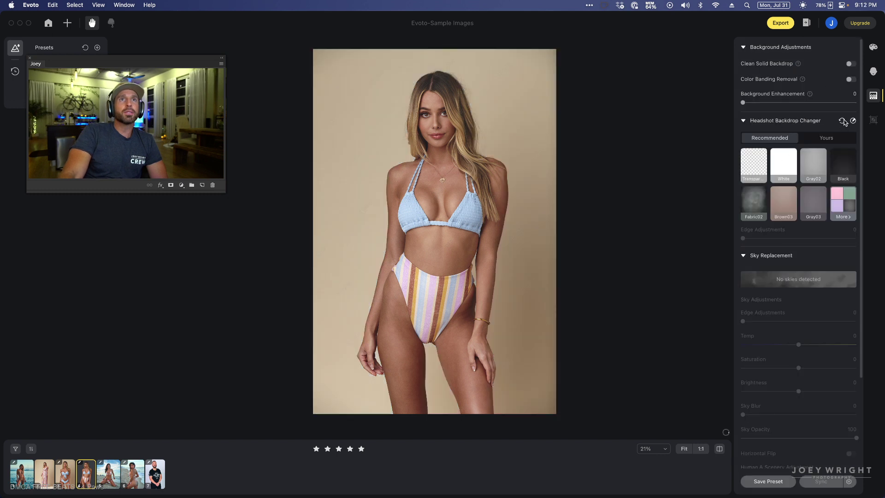
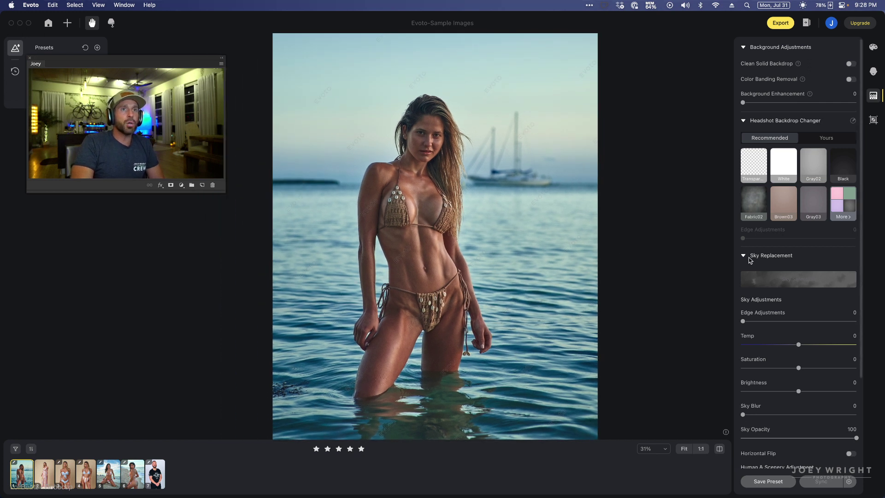
# - Check the face of the woman standing in the sea at close range, and collapse the Headshot Backdrop Changer section
pyautogui.scroll(5, 425, 123)
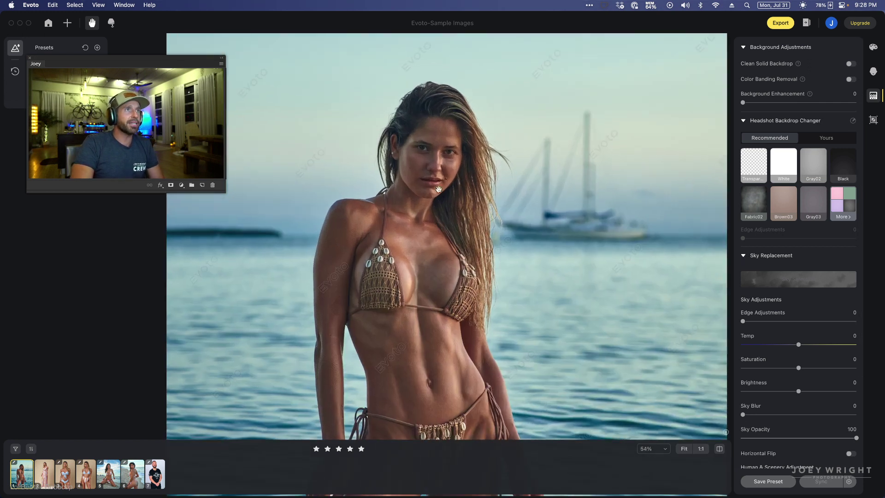
pyautogui.scroll(2, 443, 190)
pyautogui.moveTo(443, 190); pyautogui.dragTo(452, 290)
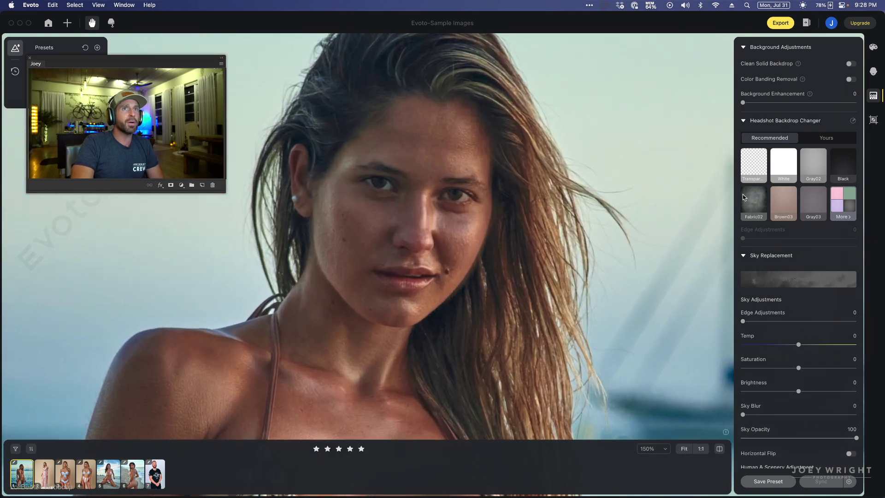
pyautogui.click(743, 120)
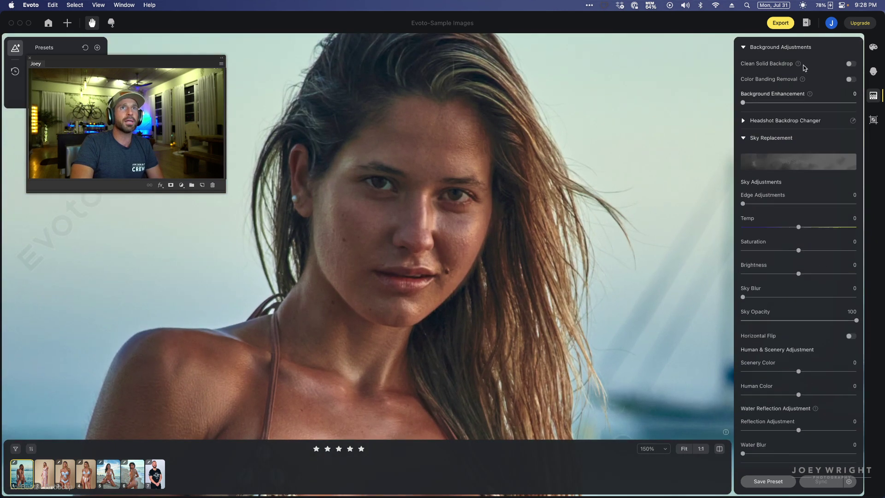
# - Set the portrait's Blemish Removal values to 62 for Freckle & Acne, 76 for Eye Wrinkle and 64 for Dark Circle
pyautogui.click(873, 72)
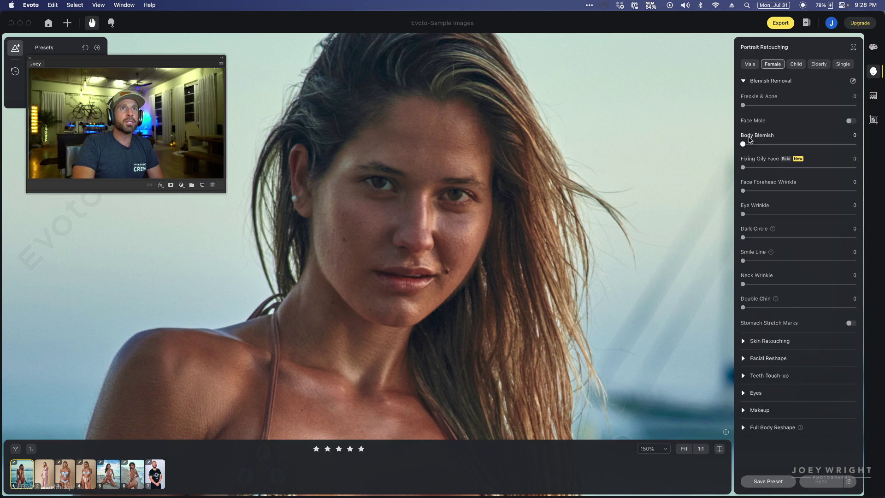
pyautogui.moveTo(742, 105); pyautogui.dragTo(812, 106)
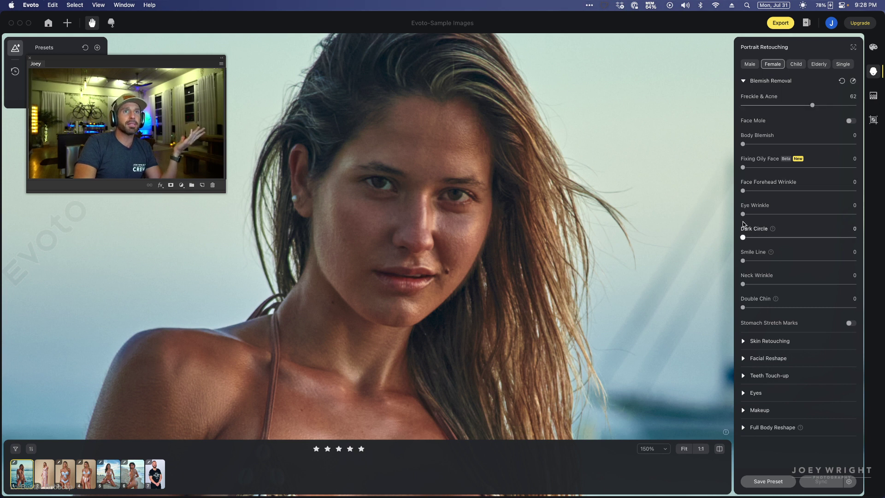
pyautogui.moveTo(742, 214); pyautogui.dragTo(829, 214)
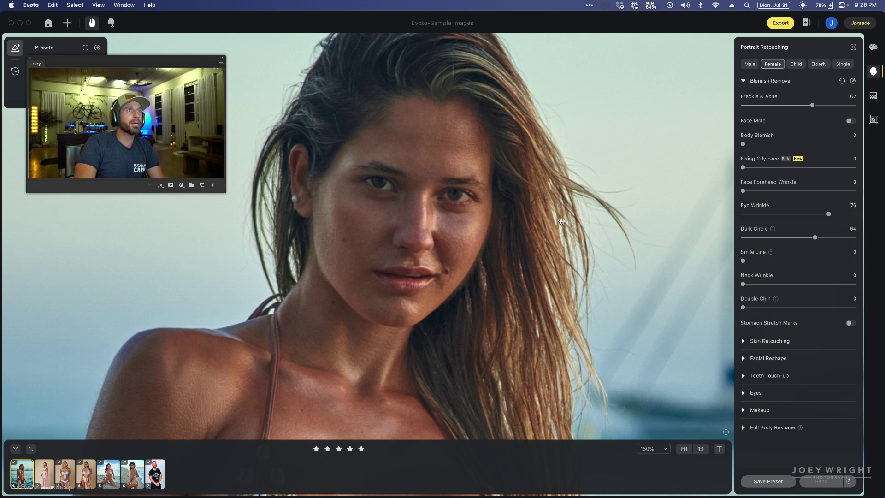
pyautogui.scroll(-3, 562, 221)
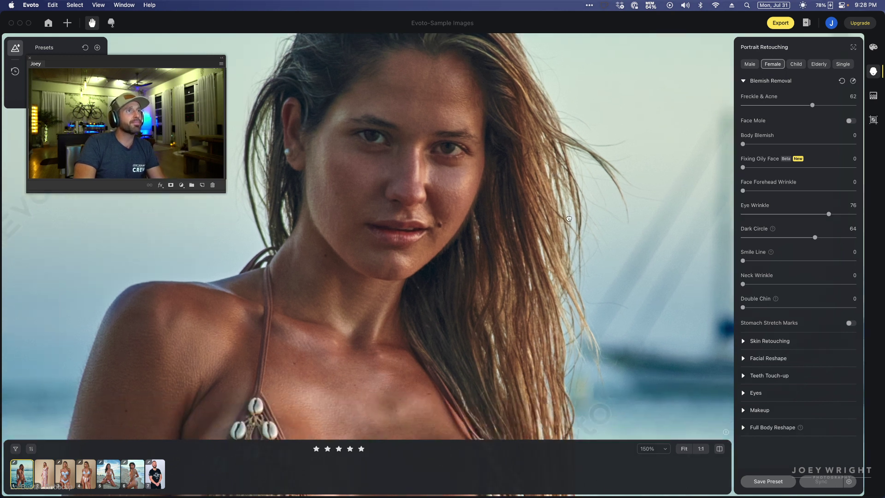
# - Set the portrait's Blemish Removal values to 57 for Smile Line, 19 for Neck Wrinkle and 33 for Body Blemish, and expand Skin Retouching
pyautogui.moveTo(743, 261); pyautogui.dragTo(806, 261)
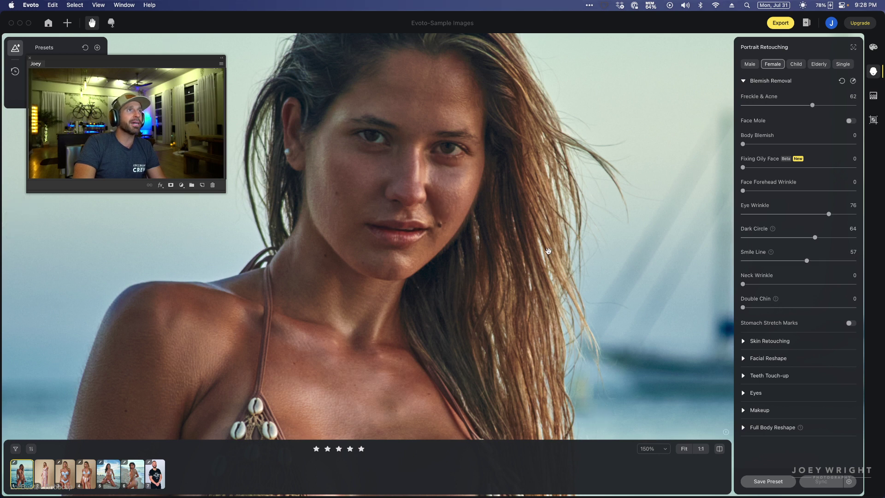
pyautogui.moveTo(743, 284)
pyautogui.mouseDown()
pyautogui.moveTo(786, 285)
pyautogui.moveTo(763, 285)
pyautogui.mouseUp()
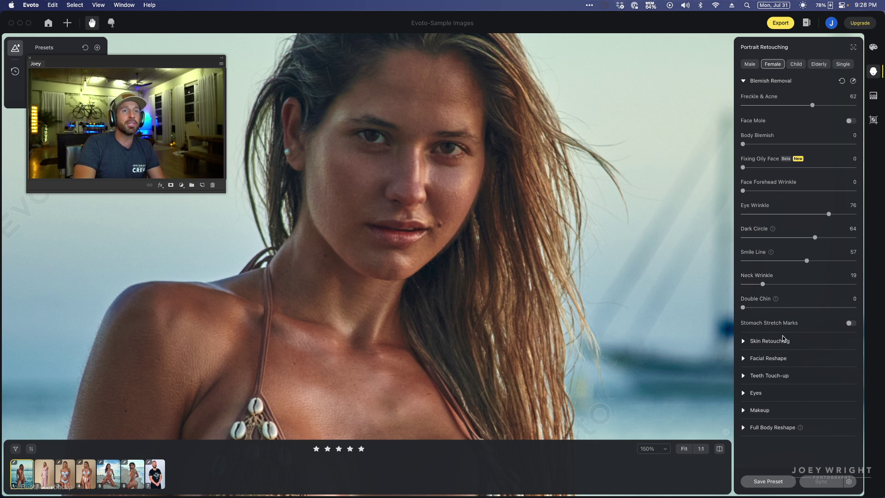
pyautogui.scroll(-5, 613, 322)
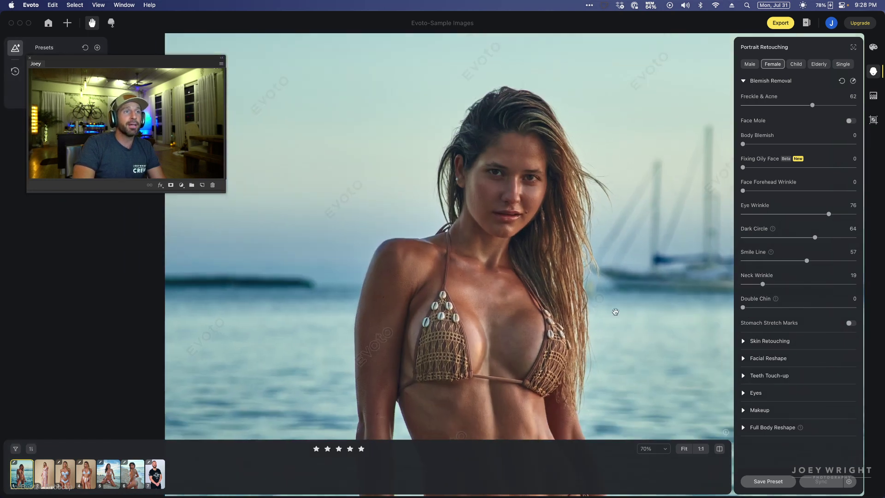
pyautogui.moveTo(617, 314); pyautogui.dragTo(572, 188)
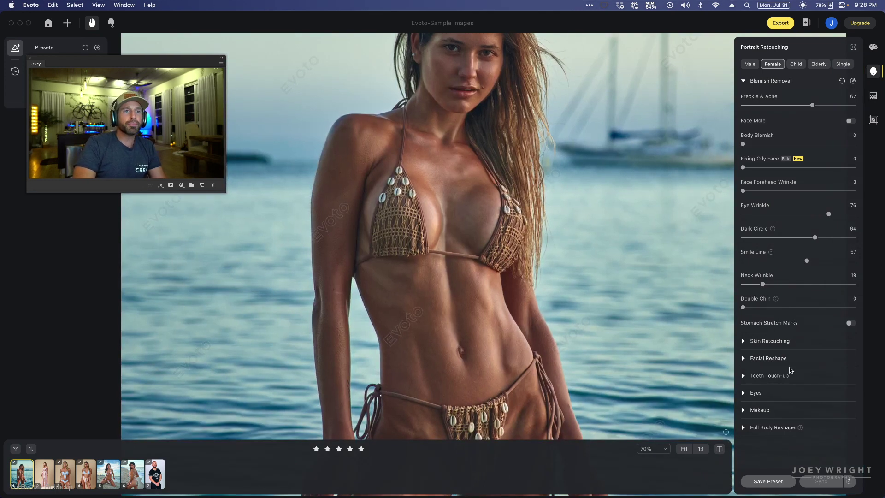
pyautogui.click(743, 342)
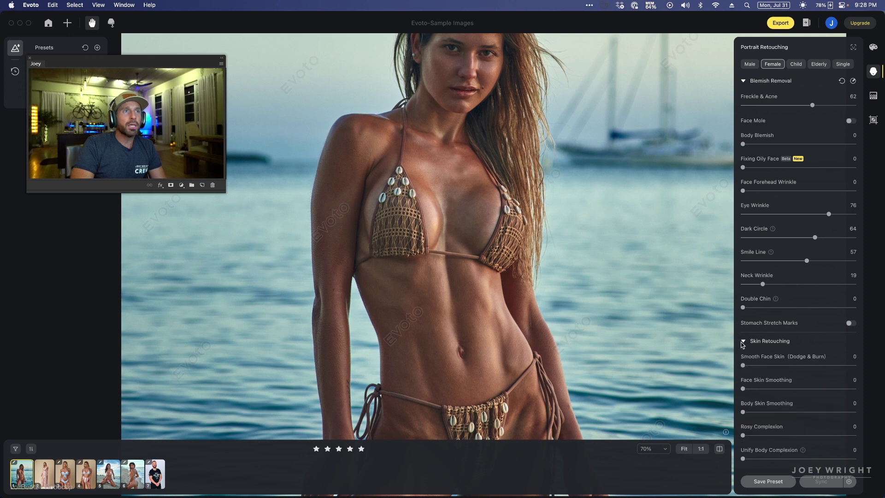
pyautogui.moveTo(743, 145); pyautogui.dragTo(776, 146)
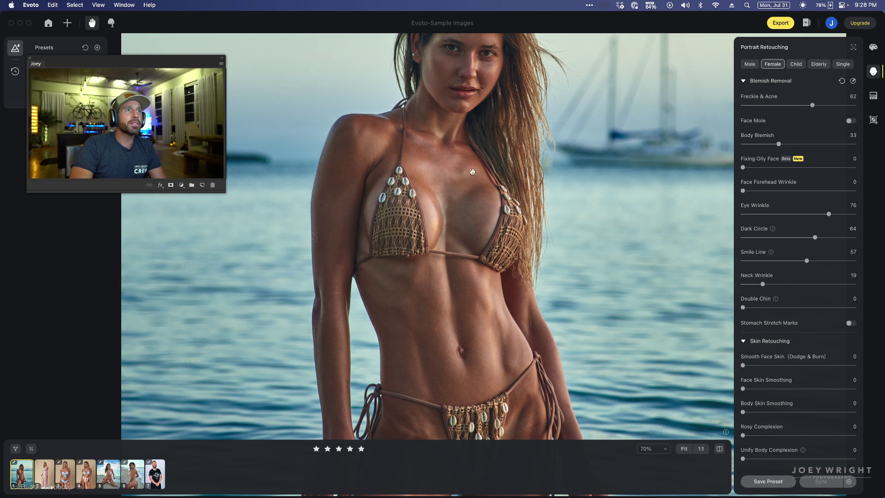
pyautogui.scroll(5, 471, 231)
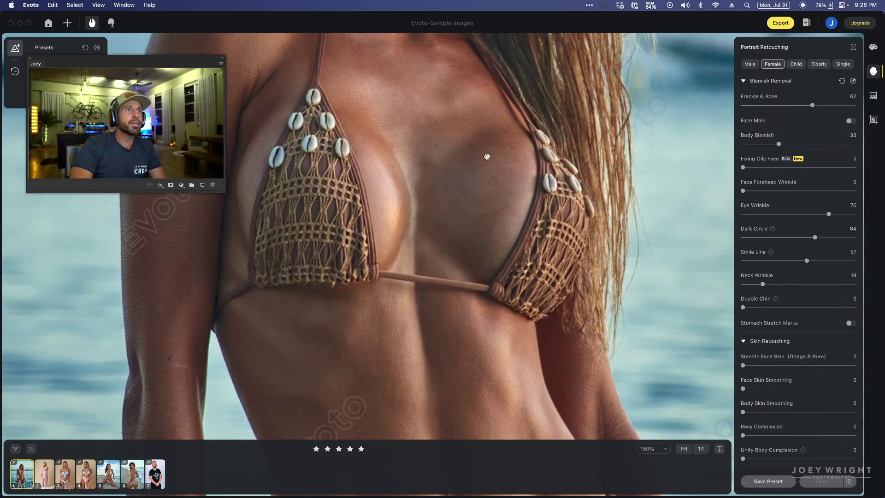
pyautogui.moveTo(487, 157); pyautogui.dragTo(494, 282)
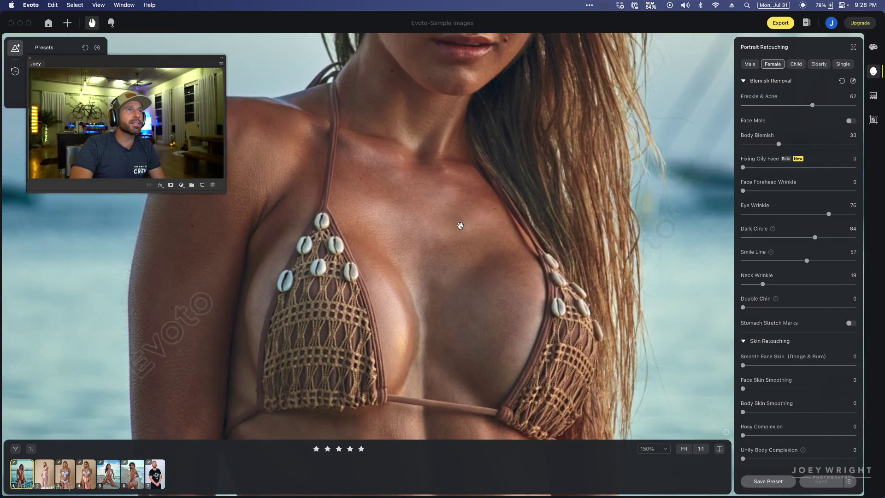
pyautogui.scroll(-4, 467, 214)
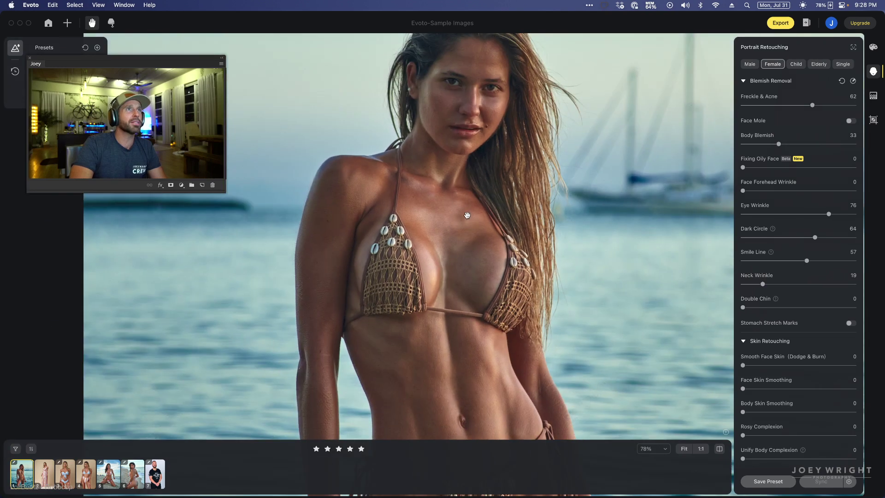
pyautogui.scroll(-4, 466, 215)
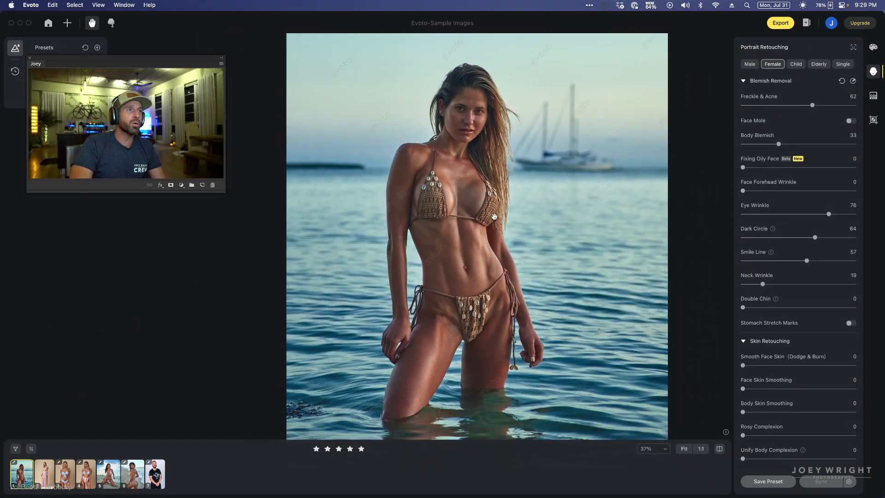
pyautogui.scroll(-1, 494, 216)
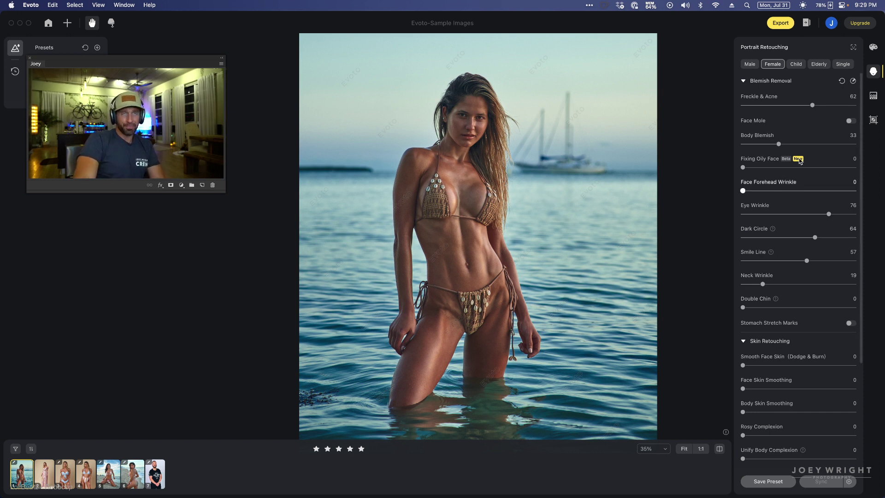
# - Replace the sky behind the woman in the sea with the pale blue sky with puffy white clouds from All Skies
pyautogui.click(873, 97)
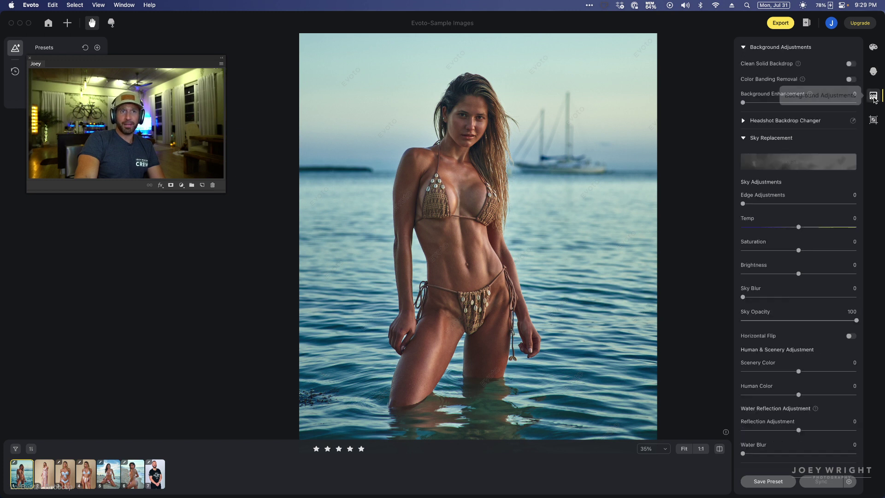
pyautogui.click(802, 164)
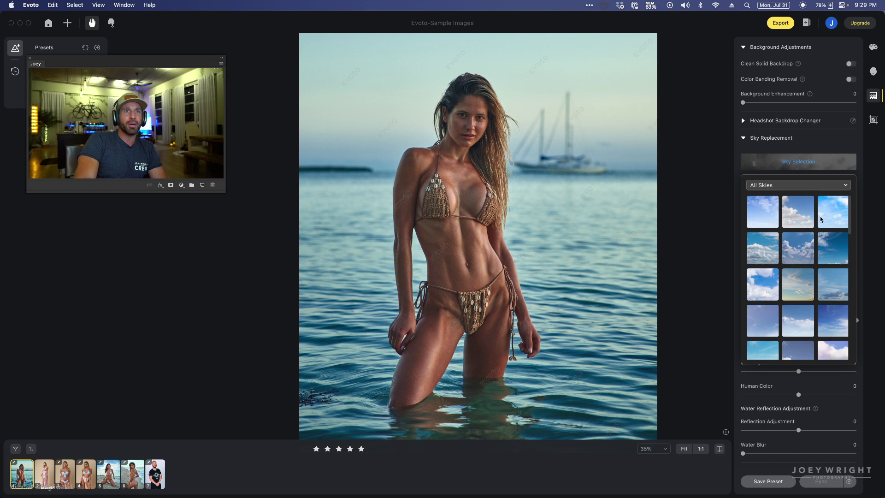
pyautogui.scroll(-3, 800, 295)
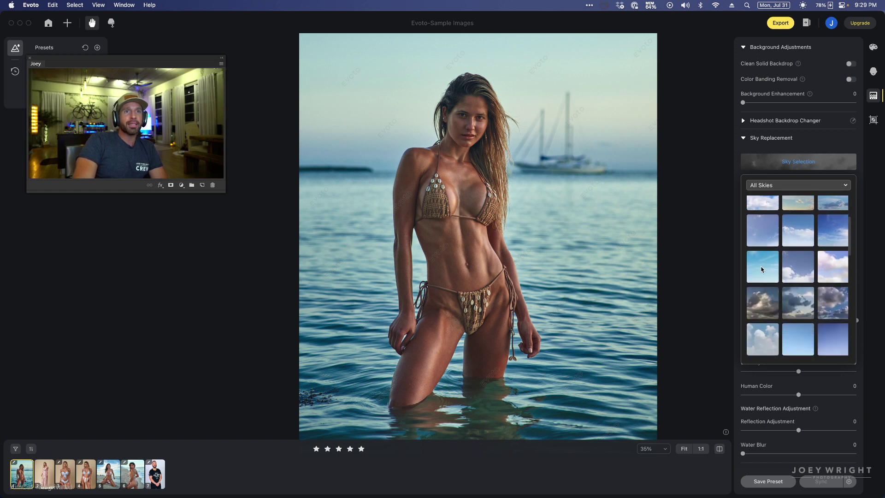
pyautogui.click(759, 337)
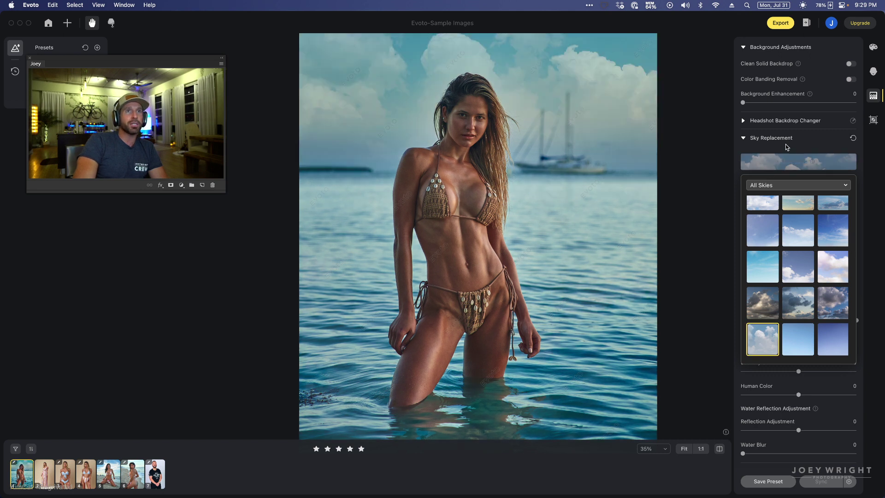
pyautogui.click(817, 147)
pyautogui.click(816, 142)
pyautogui.click(800, 139)
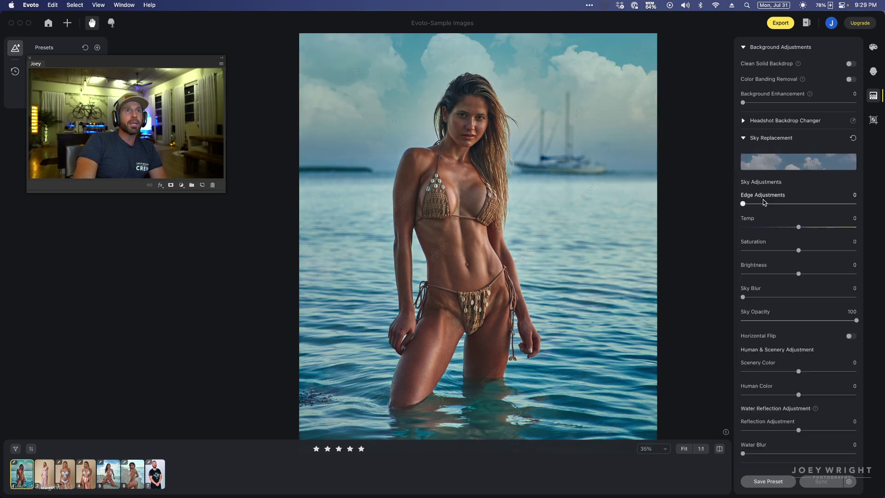
# - Set the replaced sky's Sky Blur to 31 and the water's Reflection Adjustment to -38, comparing with the original photo
pyautogui.moveTo(744, 297); pyautogui.dragTo(783, 296)
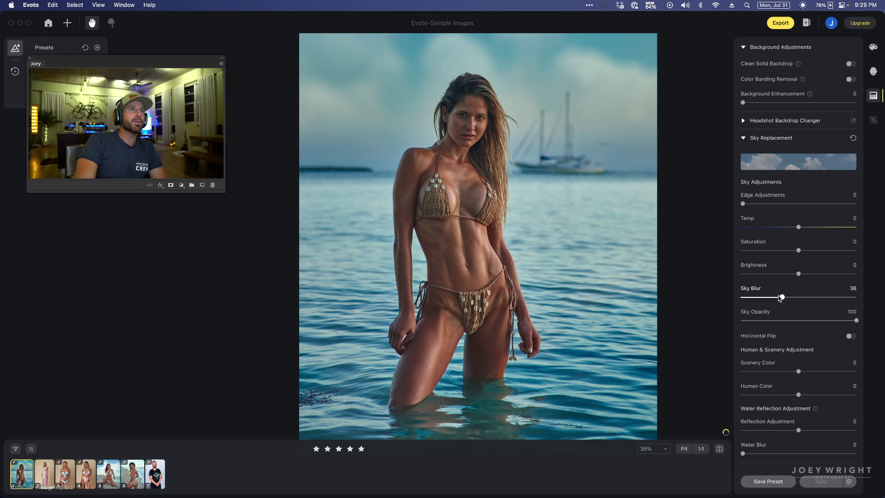
pyautogui.moveTo(779, 297); pyautogui.dragTo(776, 297)
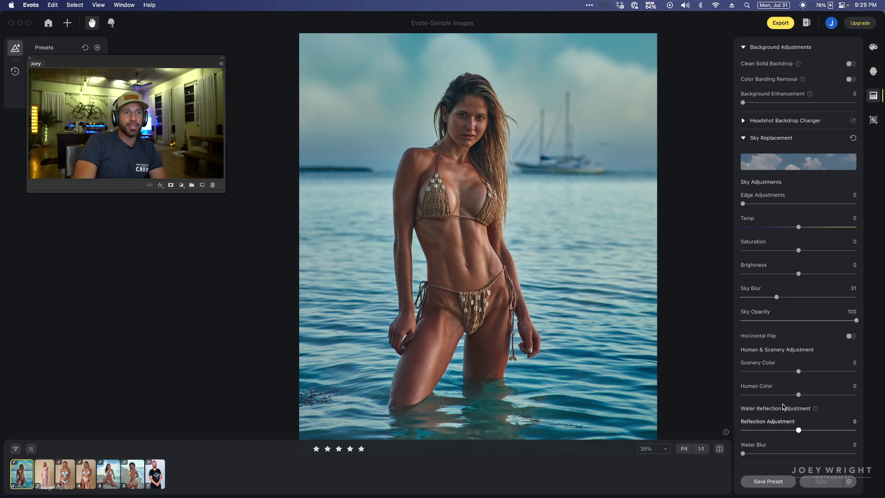
pyautogui.moveTo(799, 430); pyautogui.dragTo(742, 431)
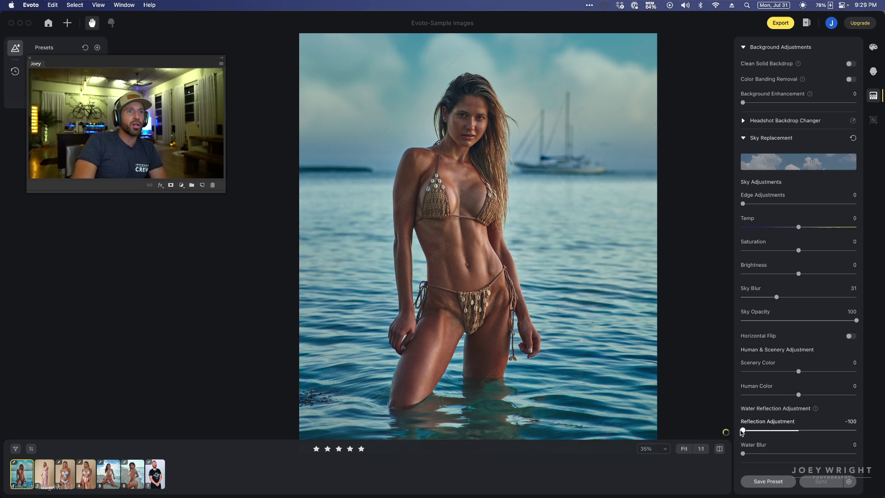
pyautogui.click(629, 246)
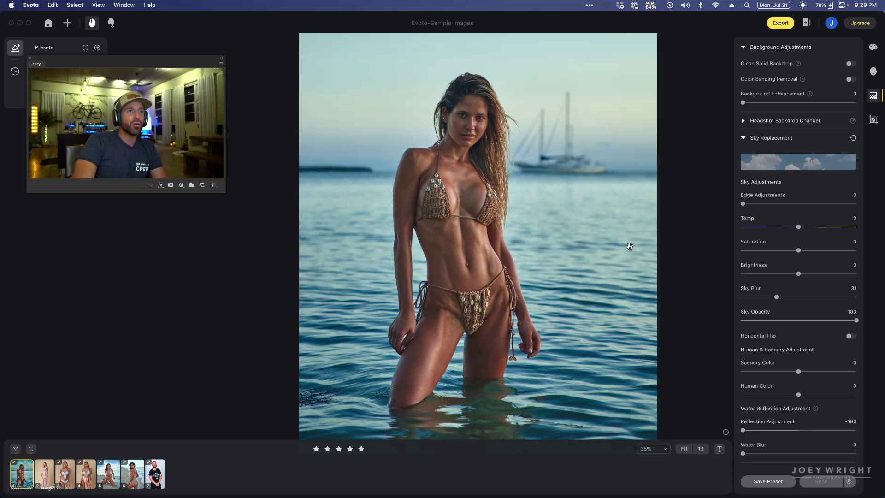
pyautogui.click(629, 247)
pyautogui.click(630, 247)
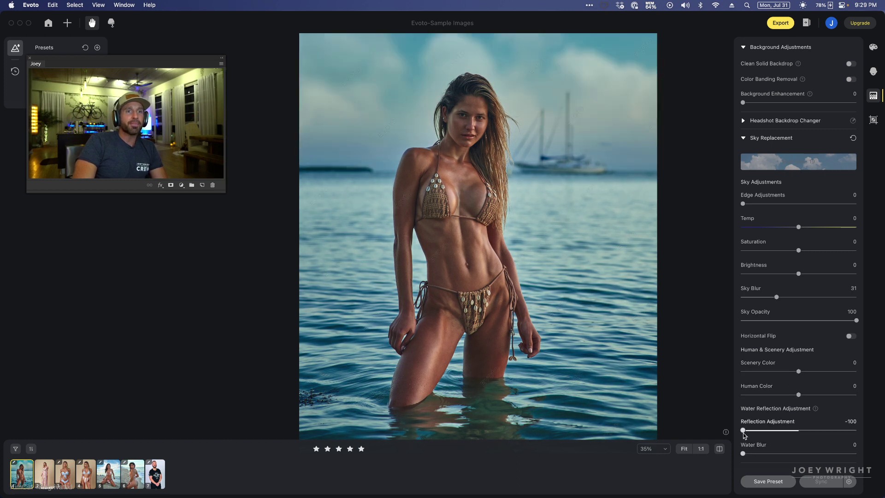
pyautogui.moveTo(742, 432); pyautogui.dragTo(781, 433)
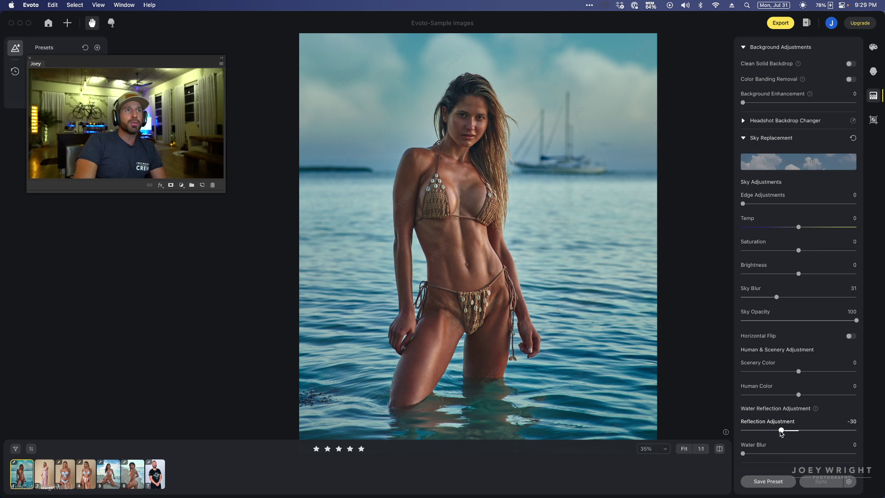
pyautogui.moveTo(780, 431); pyautogui.dragTo(776, 430)
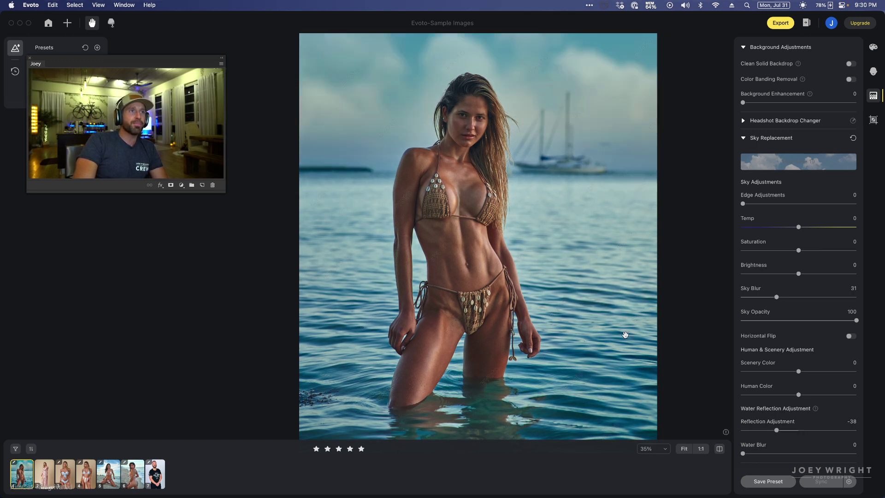
# - Try a Water Blur of 65 on the sea in the portrait and reset it
pyautogui.moveTo(743, 453); pyautogui.dragTo(816, 455)
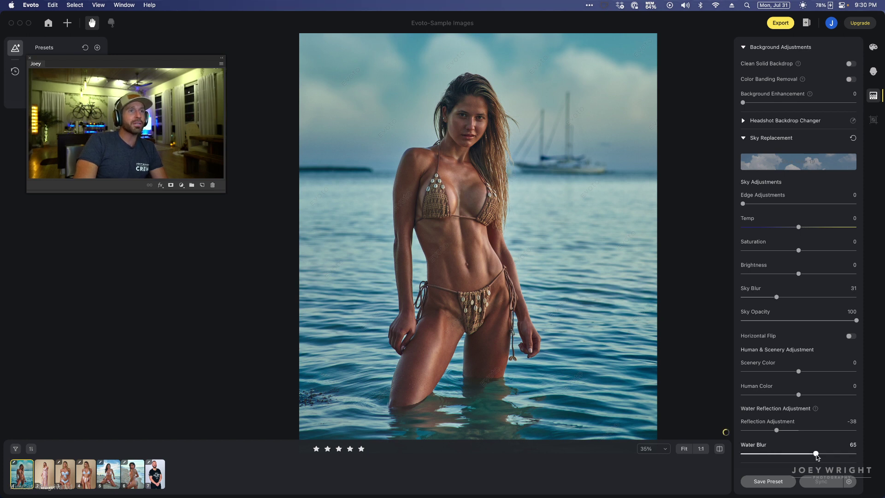
pyautogui.doubleClick(816, 454)
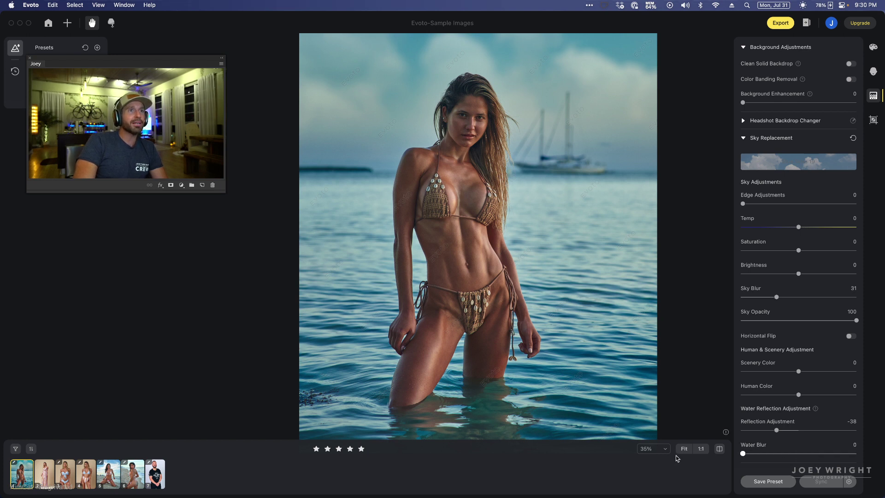
pyautogui.click(836, 454)
pyautogui.doubleClick(836, 454)
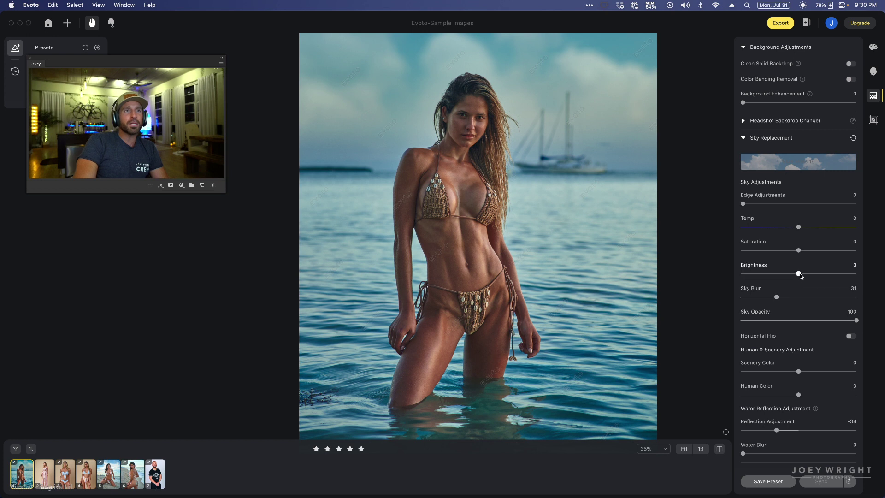
# - Set the replacement sky's Brightness to 67
pyautogui.moveTo(806, 272); pyautogui.dragTo(841, 273)
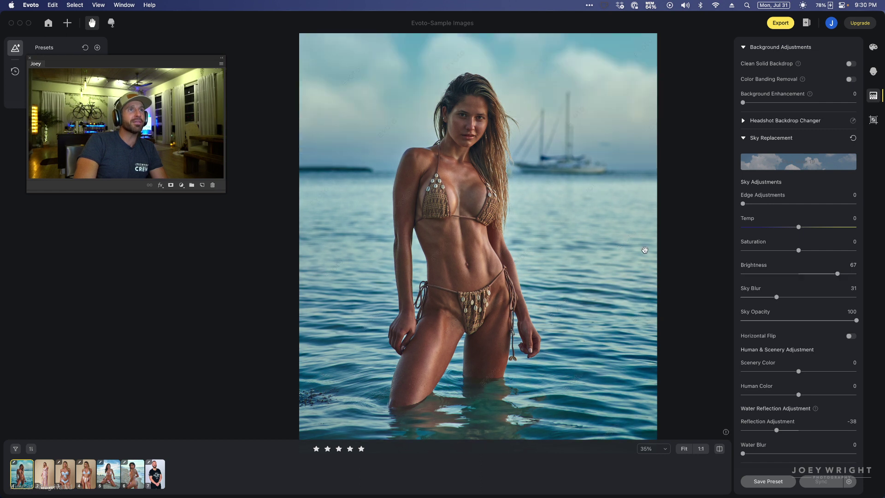
pyautogui.scroll(-5, 645, 249)
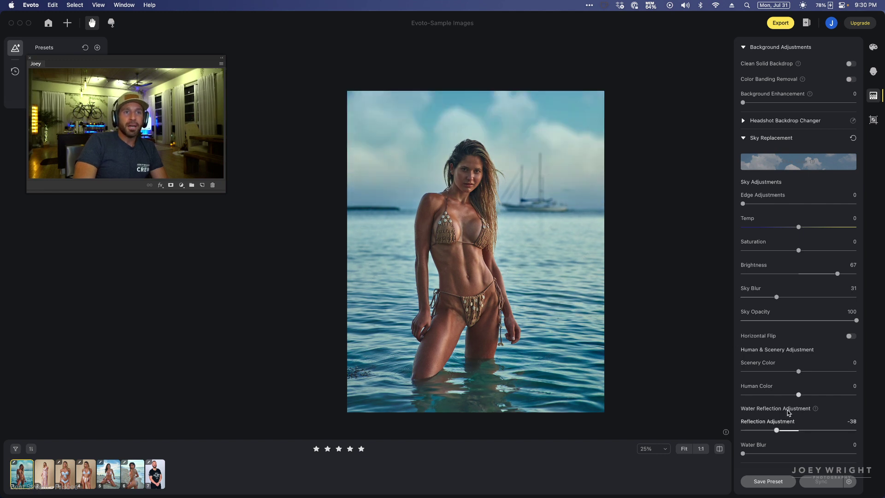
# - Set Human Color to 34 and Scenery Color to -22 for the sky replacement
pyautogui.moveTo(798, 395); pyautogui.dragTo(840, 395)
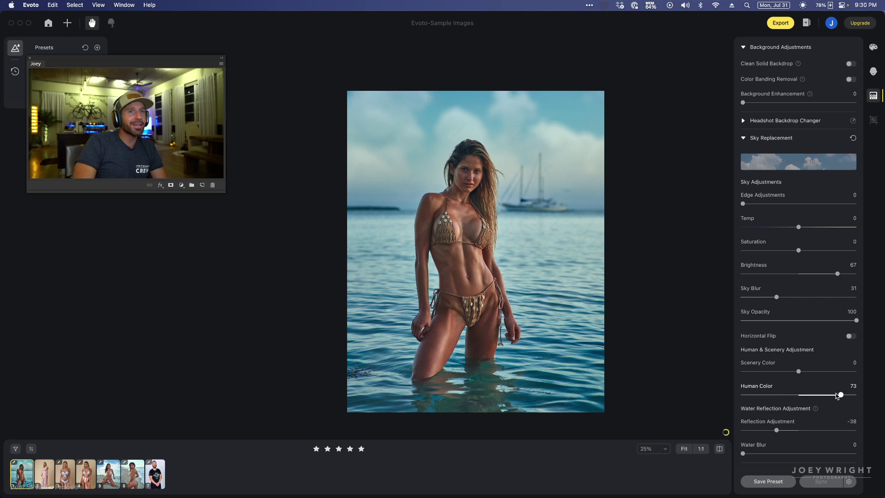
pyautogui.click(779, 395)
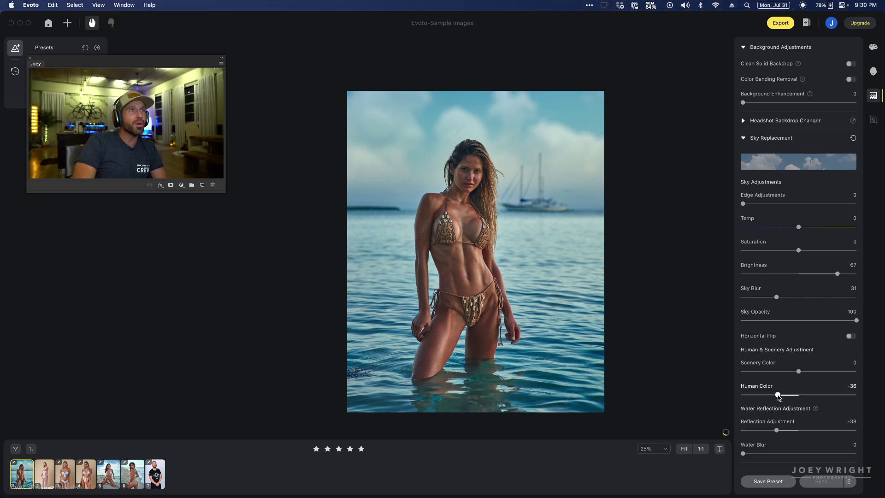
pyautogui.click(829, 395)
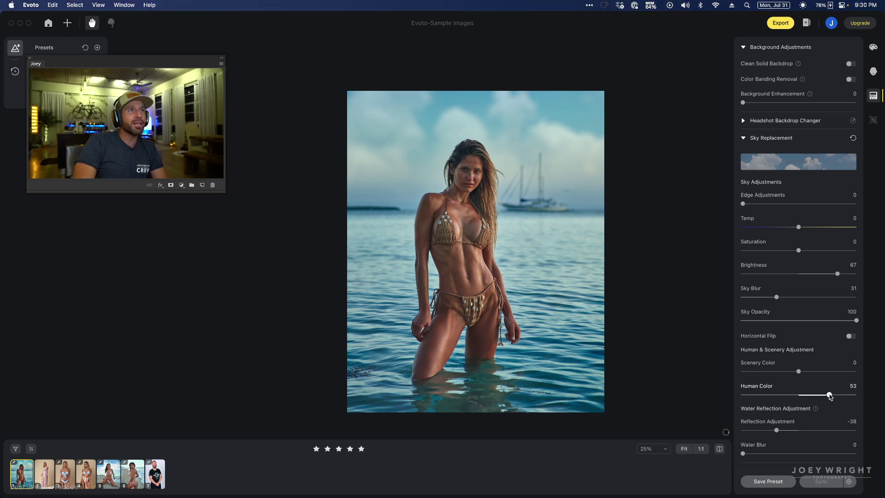
pyautogui.moveTo(829, 395); pyautogui.dragTo(817, 397)
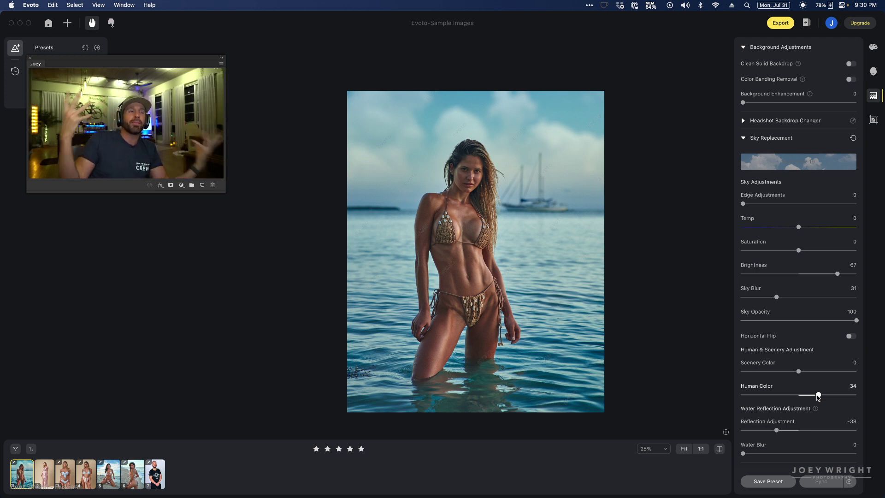
pyautogui.moveTo(798, 371); pyautogui.dragTo(786, 371)
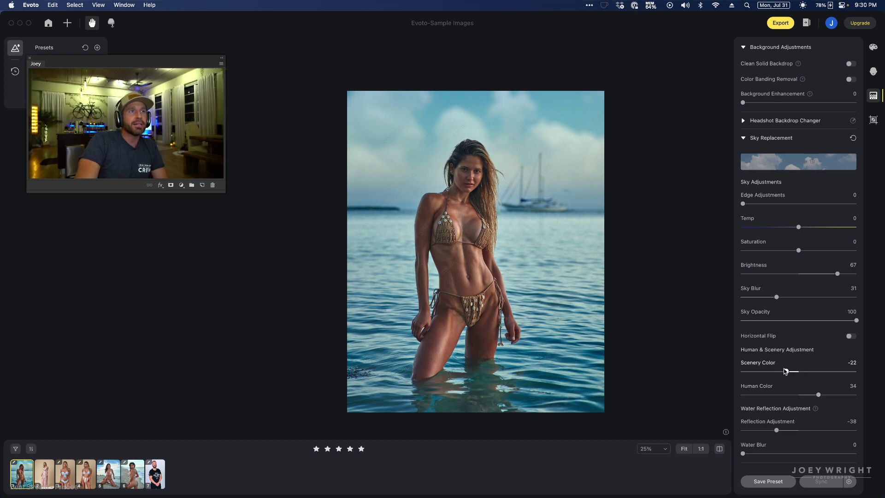
pyautogui.click(528, 340)
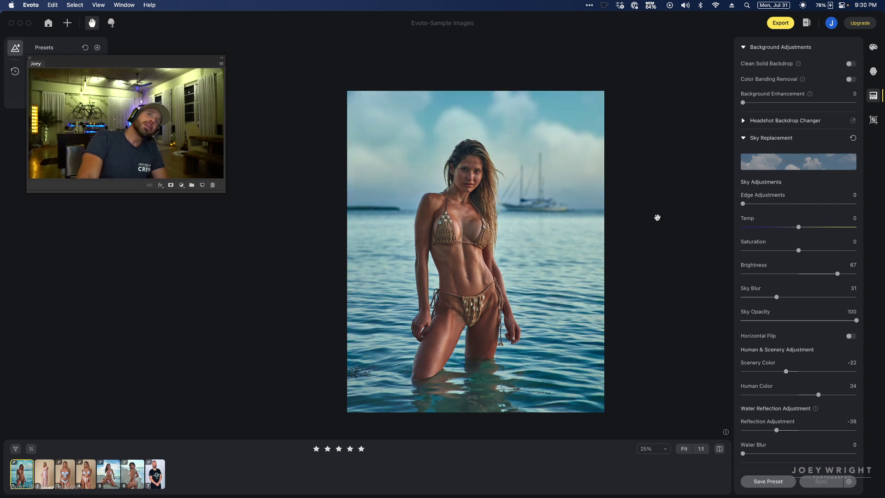
# - Set the replacement sky's Edge Adjustments to 26
pyautogui.moveTo(743, 203); pyautogui.dragTo(765, 209)
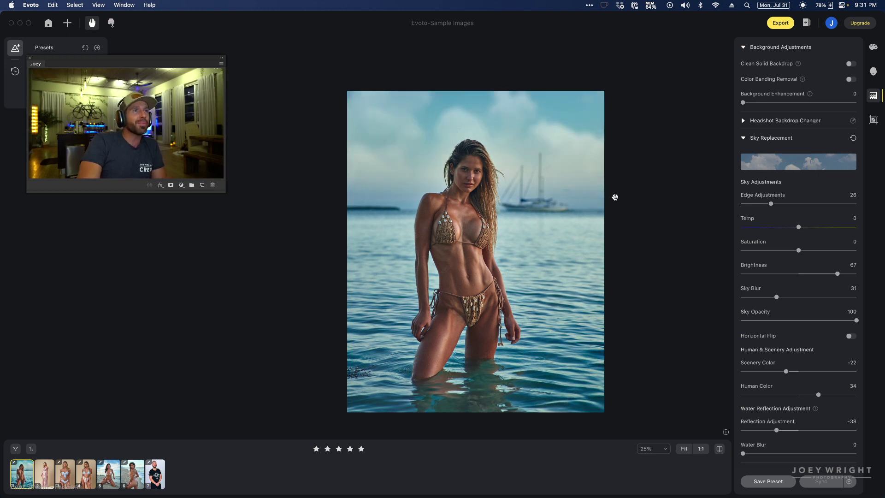
pyautogui.moveTo(615, 198); pyautogui.dragTo(598, 200)
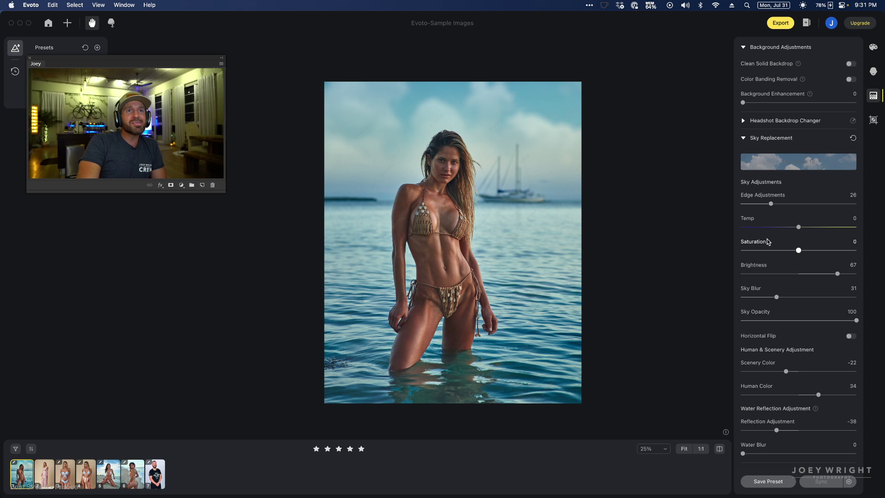
# - Bring up the Full Body Reshape settings in Portrait Retouching for the woman standing in the water
pyautogui.click(874, 72)
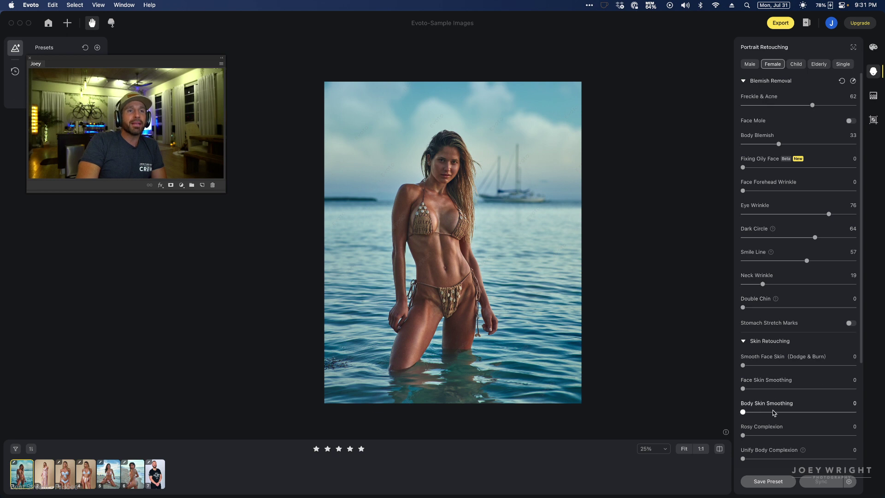
pyautogui.scroll(-6, 774, 412)
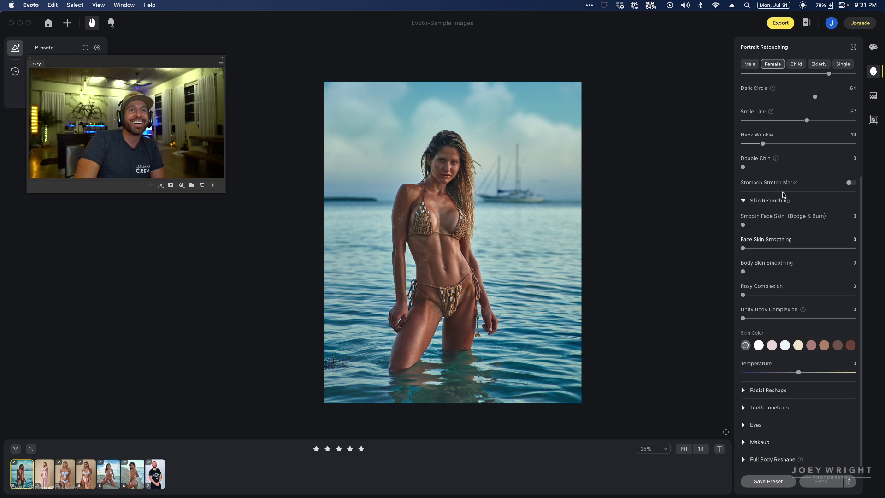
pyautogui.click(744, 459)
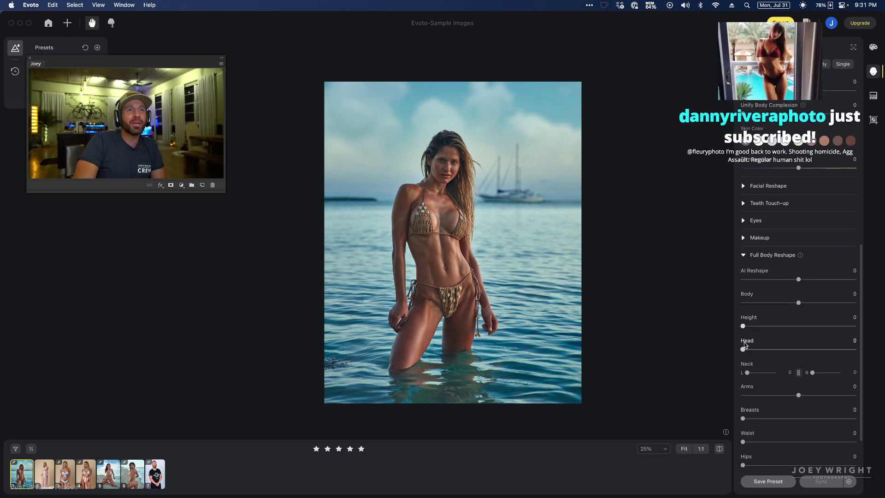
pyautogui.scroll(-2, 766, 372)
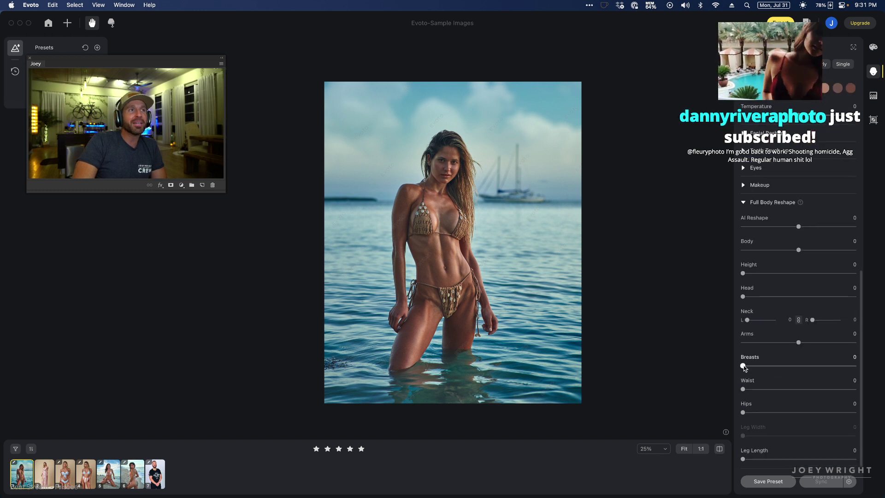
# - Try the Waist reshape at 100 on the standing woman and reset it
pyautogui.moveTo(743, 390); pyautogui.dragTo(857, 390)
pyautogui.moveTo(743, 413); pyautogui.dragTo(687, 413)
pyautogui.click(746, 392)
pyautogui.moveTo(745, 389); pyautogui.dragTo(853, 387)
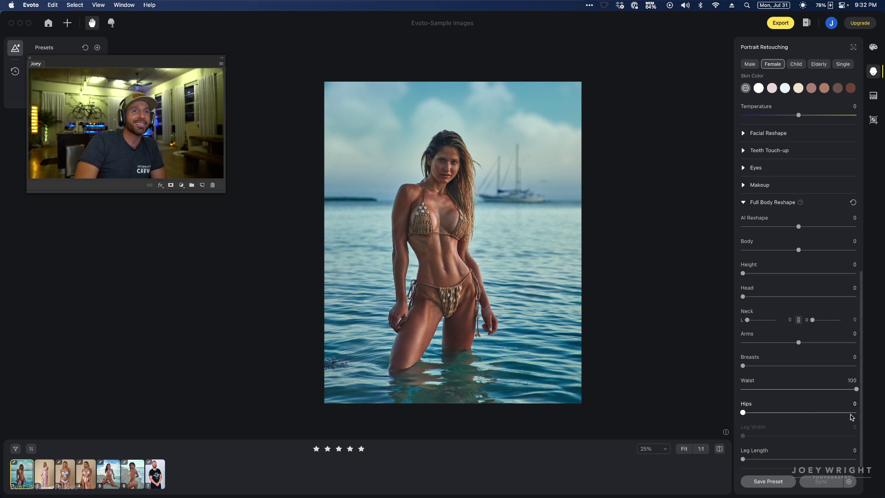
pyautogui.doubleClick(747, 390)
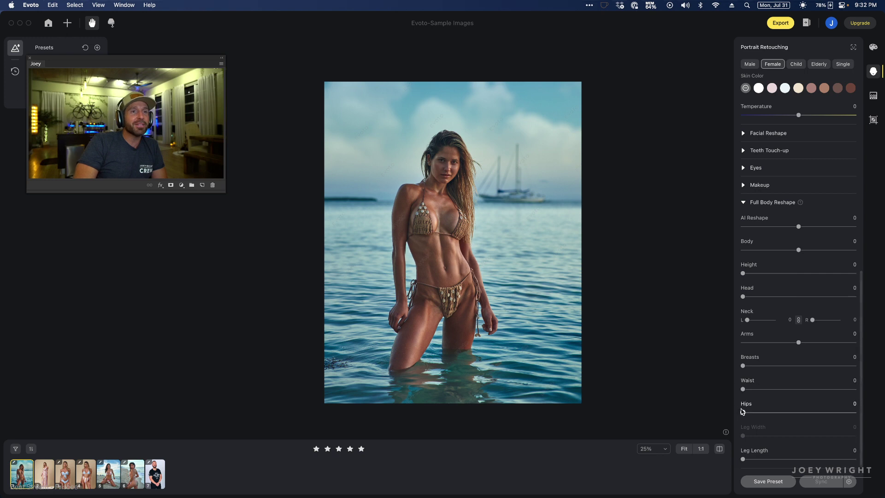
# - Set the Hips reshape to 29 and the Leg Length to 22
pyautogui.moveTo(766, 413); pyautogui.dragTo(788, 412)
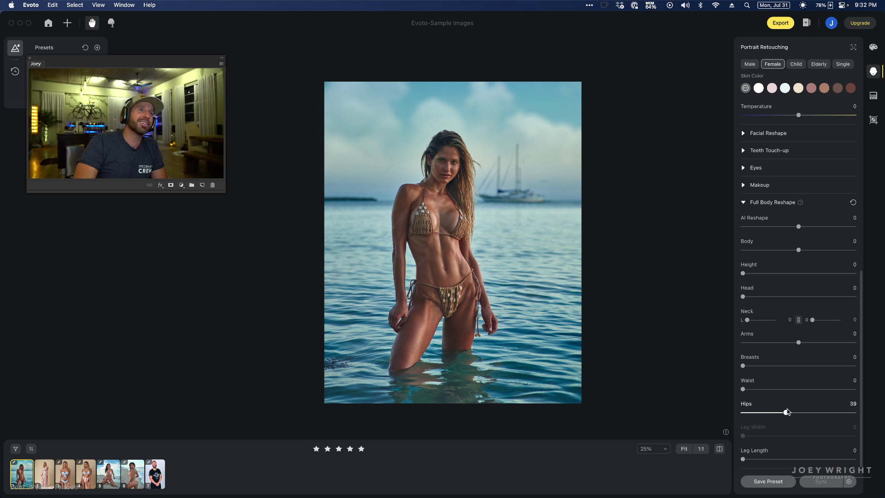
pyautogui.moveTo(743, 459); pyautogui.dragTo(783, 459)
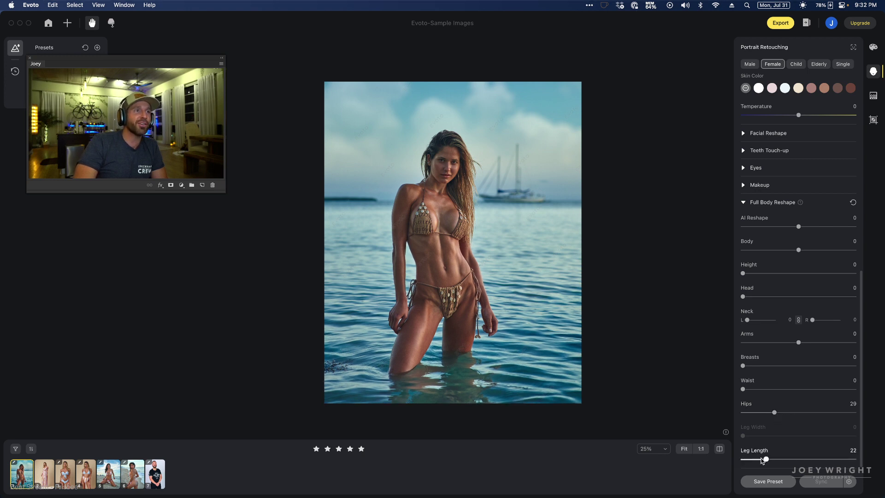
pyautogui.moveTo(784, 457); pyautogui.dragTo(761, 458)
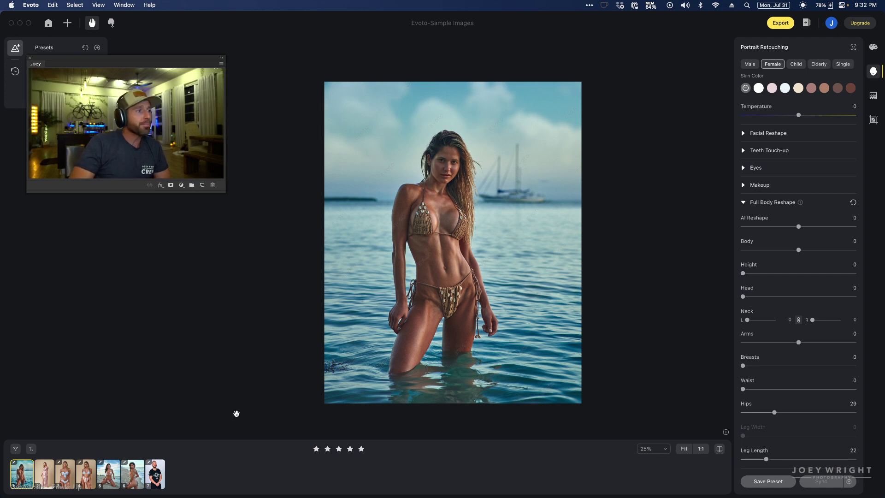
# - Try the Waist and Body reshape adjustments on the sixth photo, the back view of a woman on the beach
pyautogui.click(128, 477)
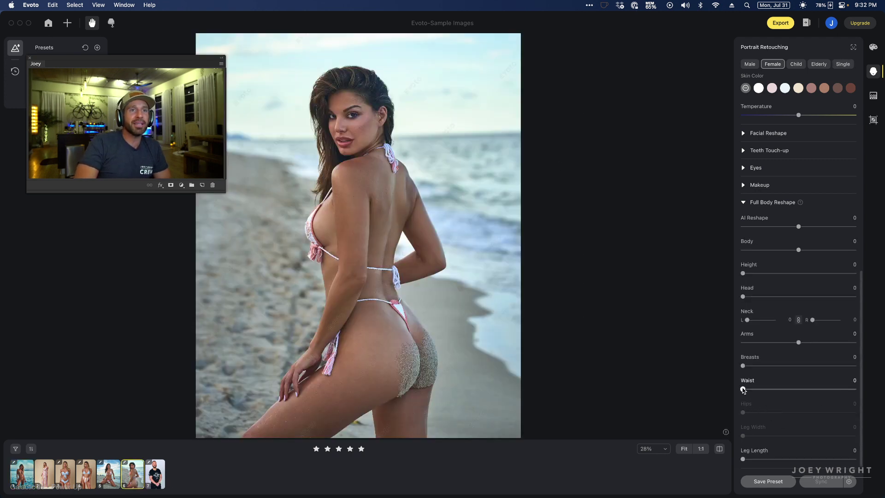
pyautogui.moveTo(761, 390); pyautogui.dragTo(707, 388)
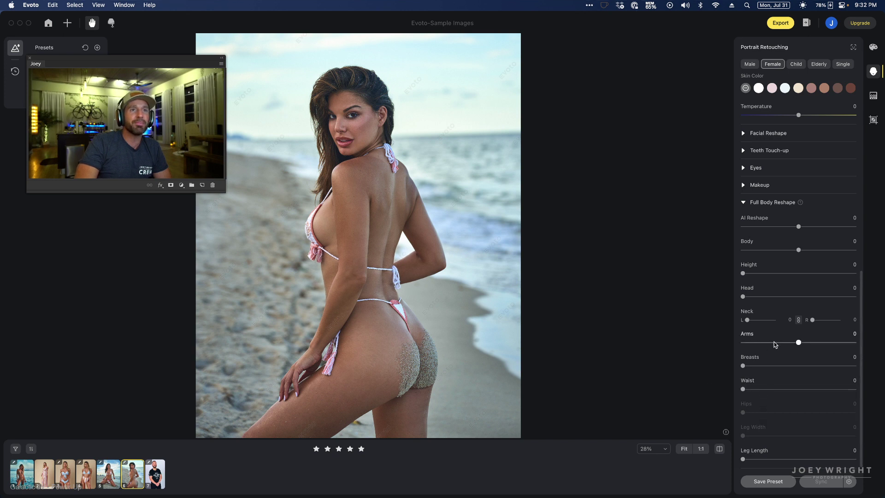
pyautogui.moveTo(799, 250)
pyautogui.mouseDown()
pyautogui.moveTo(809, 251)
pyautogui.moveTo(760, 251)
pyautogui.moveTo(793, 252)
pyautogui.mouseUp()
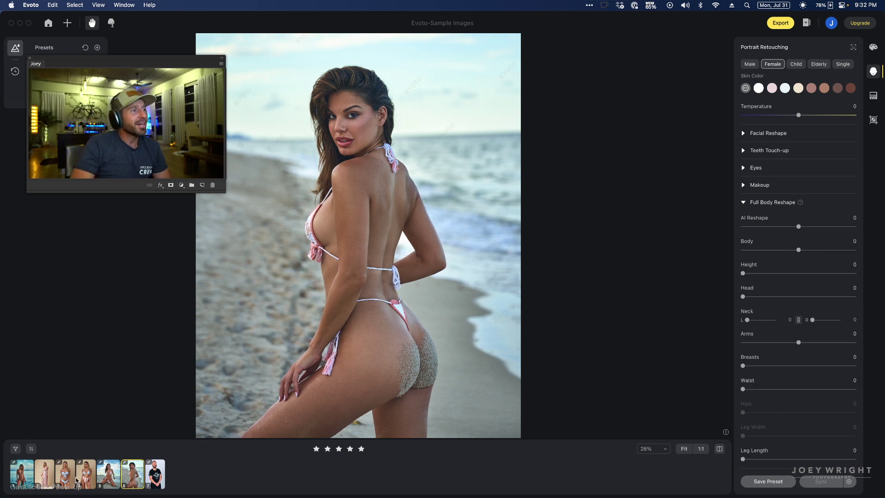
# - Open the background adjustments for the studio photo of the woman in the striped dress
pyautogui.click(45, 475)
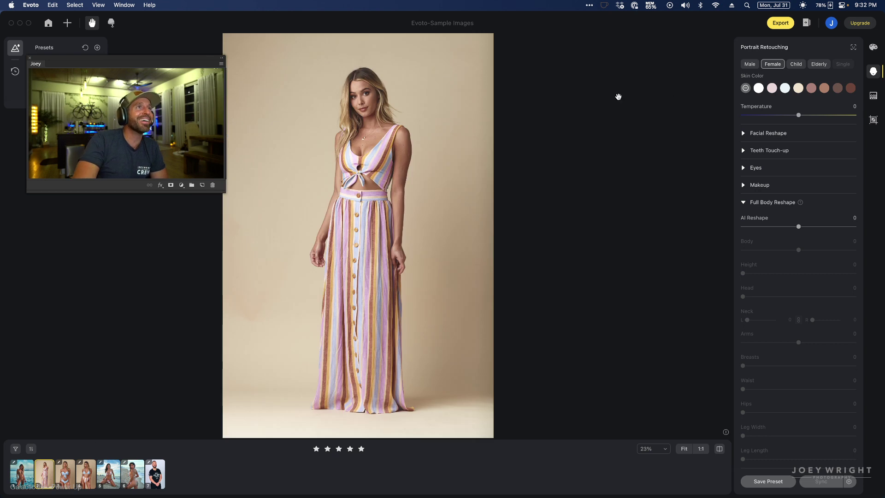
pyautogui.click(874, 96)
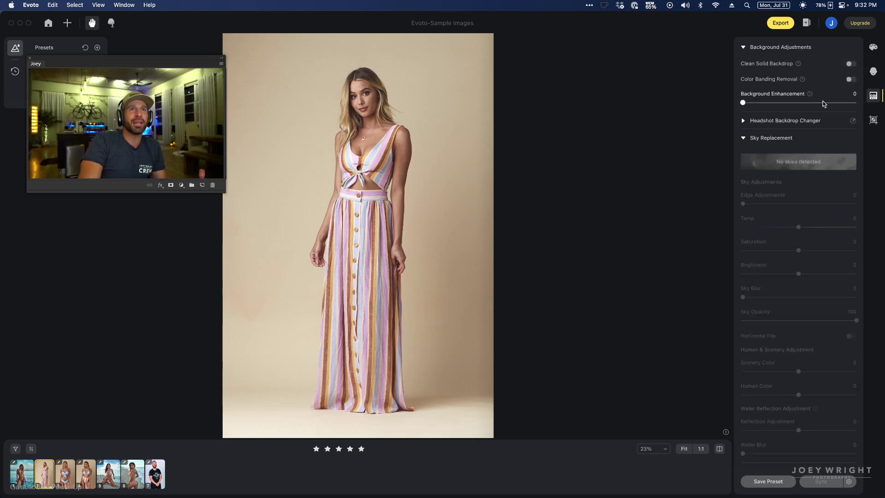
# - Try a Background Enhancement of 48 and the Clean Solid Backdrop option in Solid Backdrop mode, turning each back off
pyautogui.moveTo(766, 104); pyautogui.dragTo(794, 105)
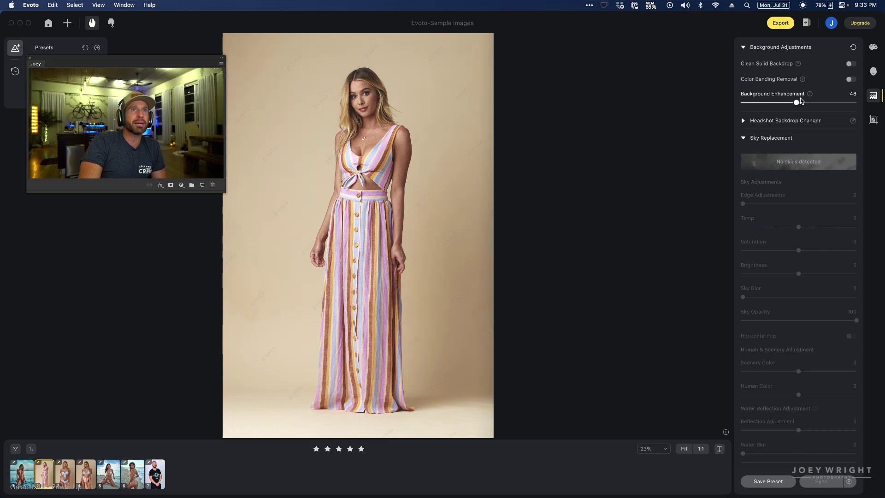
pyautogui.doubleClick(795, 103)
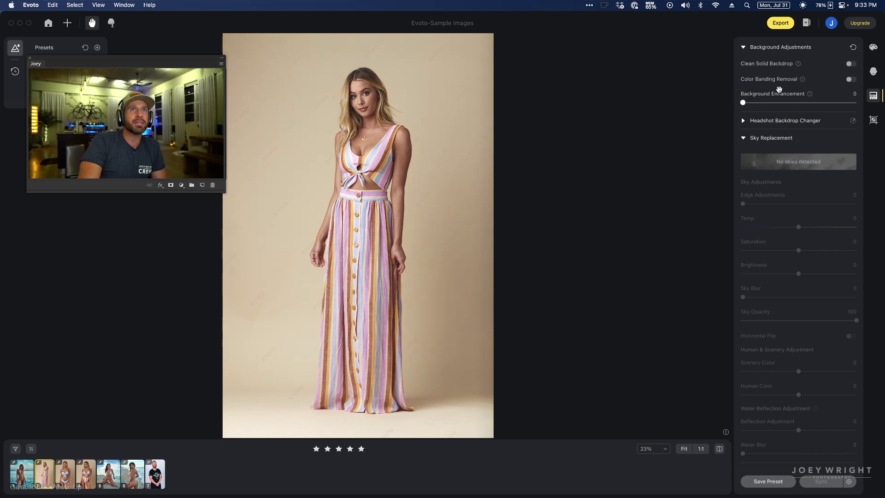
pyautogui.click(850, 64)
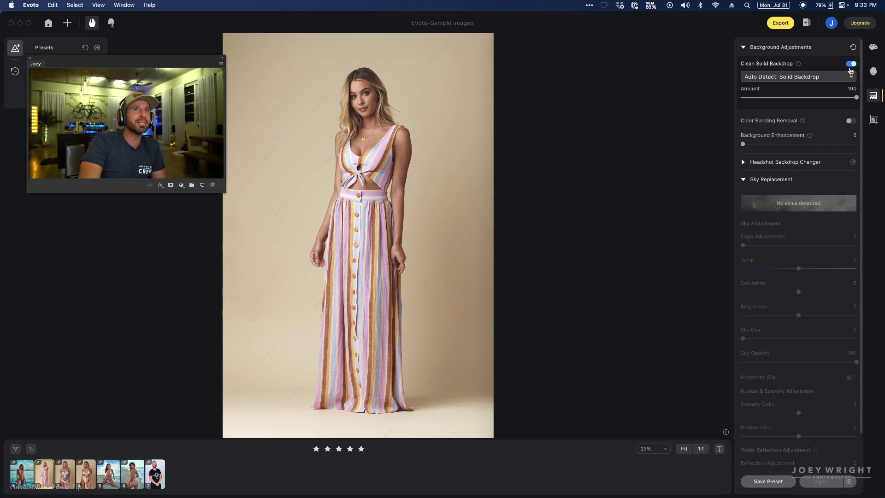
pyautogui.click(849, 77)
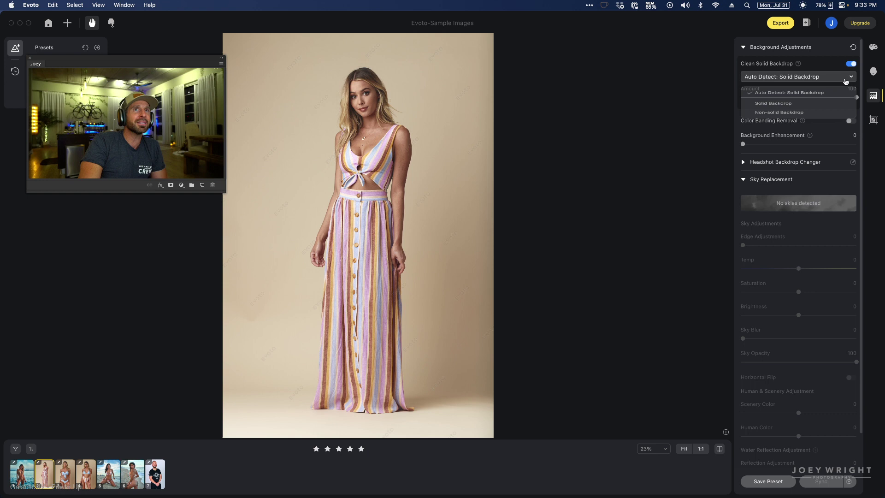
pyautogui.click(785, 111)
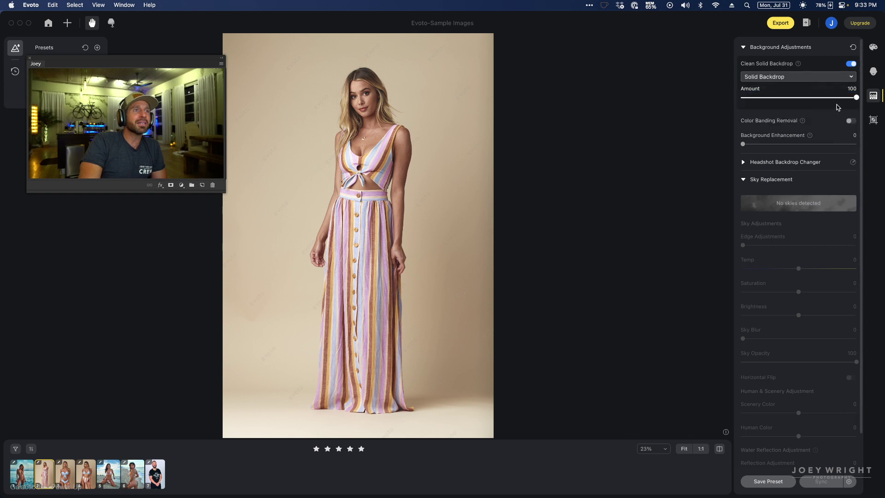
pyautogui.click(850, 63)
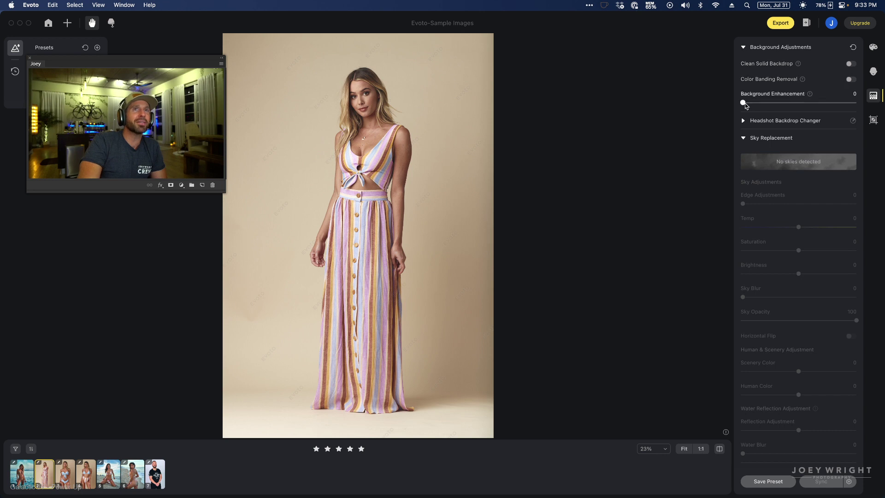
# - Replace the studio photo's background with the White backdrop from the Headshot Backdrop Changer's recommended choices
pyautogui.click(743, 123)
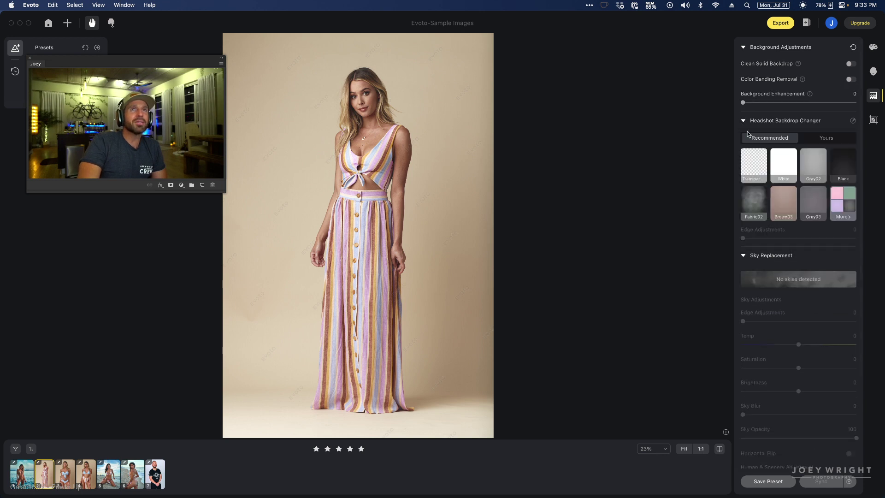
pyautogui.click(784, 167)
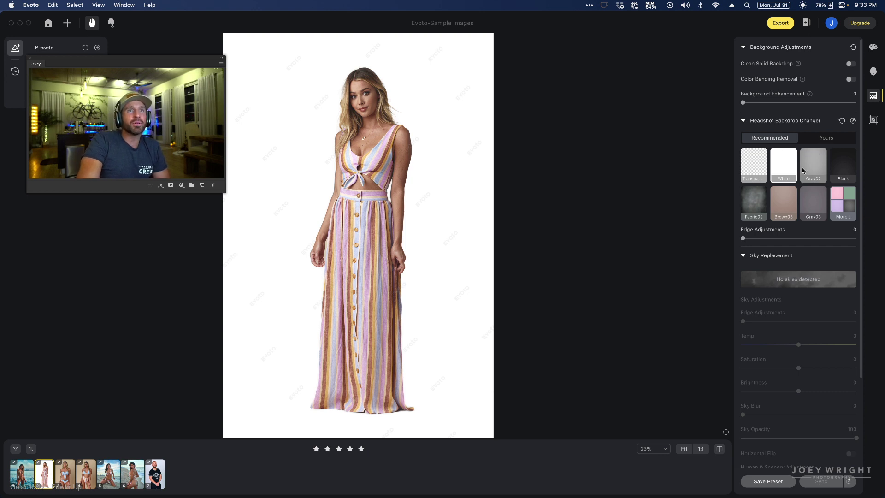
# - Change the striped-dress studio photo's backdrop to Brown03, and open the Headshots project
pyautogui.click(779, 204)
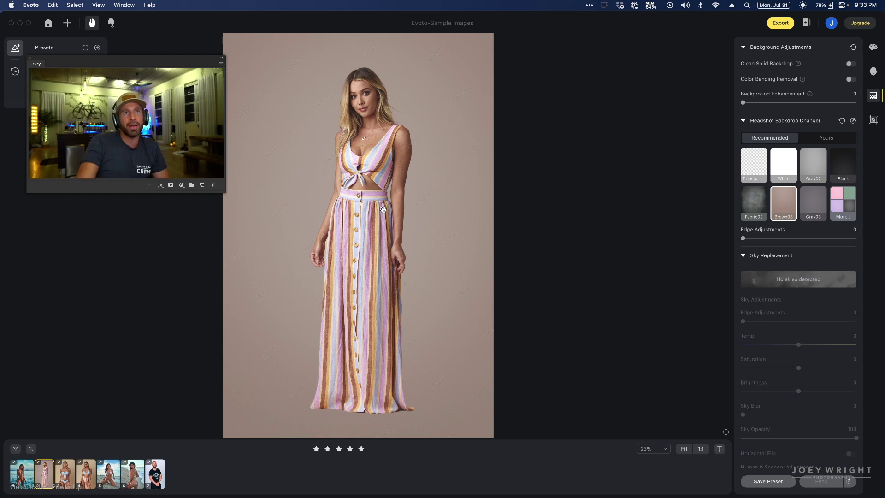
pyautogui.click(50, 23)
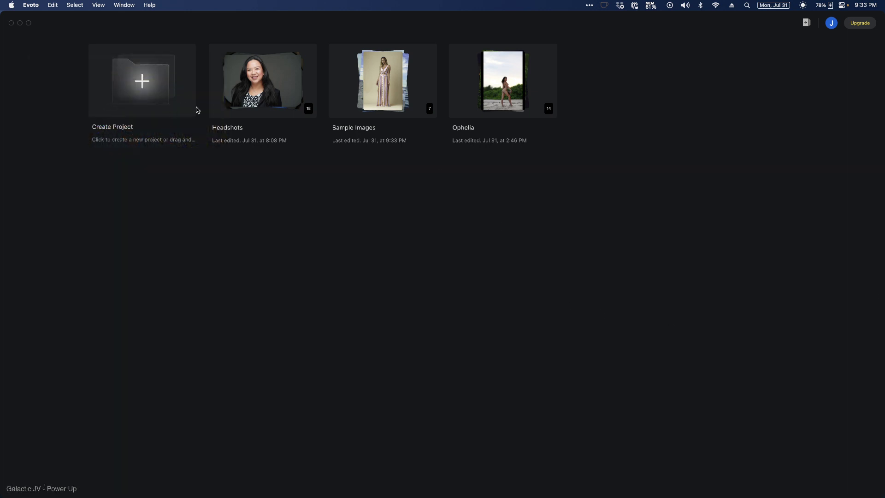
pyautogui.click(286, 90)
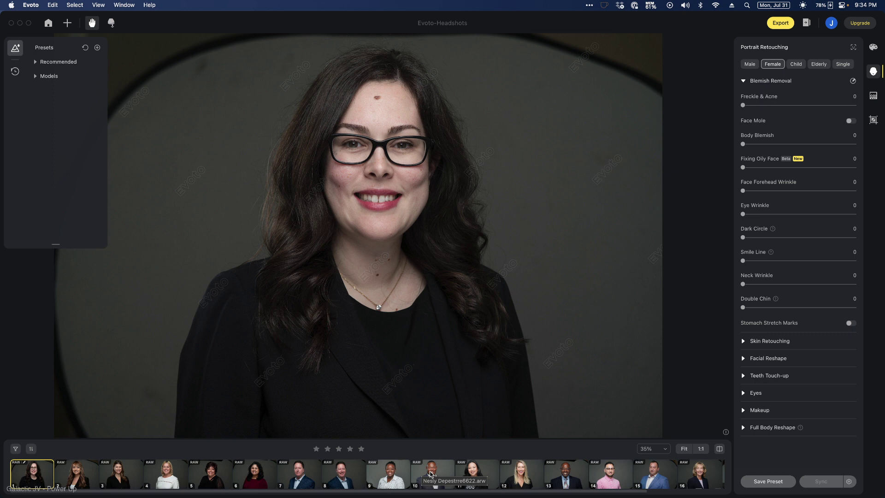
# - Try Face Mole removal and a Freckle & Acne strength of 77 on the first headshot, the woman in glasses
pyautogui.scroll(5, 466, 166)
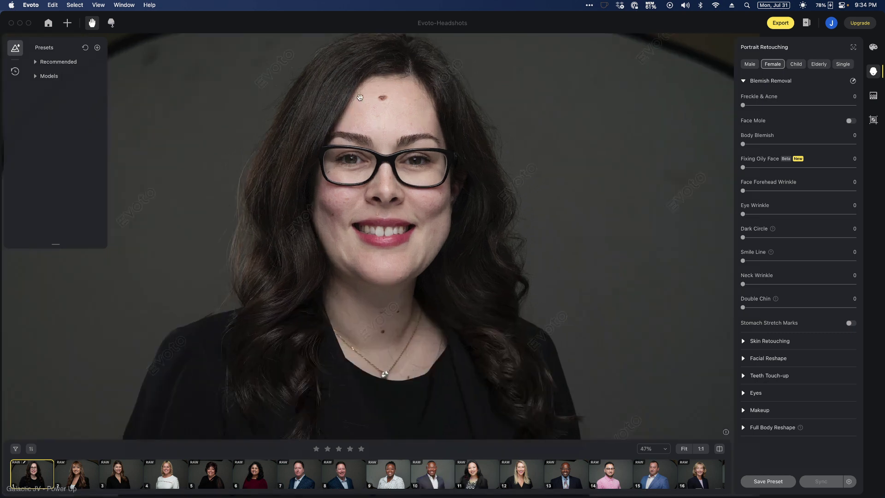
pyautogui.click(849, 121)
pyautogui.click(850, 121)
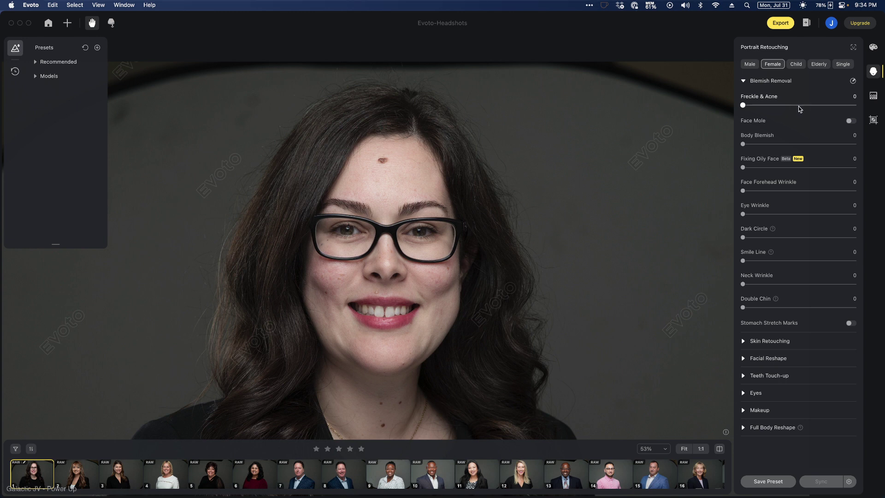
pyautogui.moveTo(800, 109); pyautogui.dragTo(829, 108)
pyautogui.scroll(5, 493, 237)
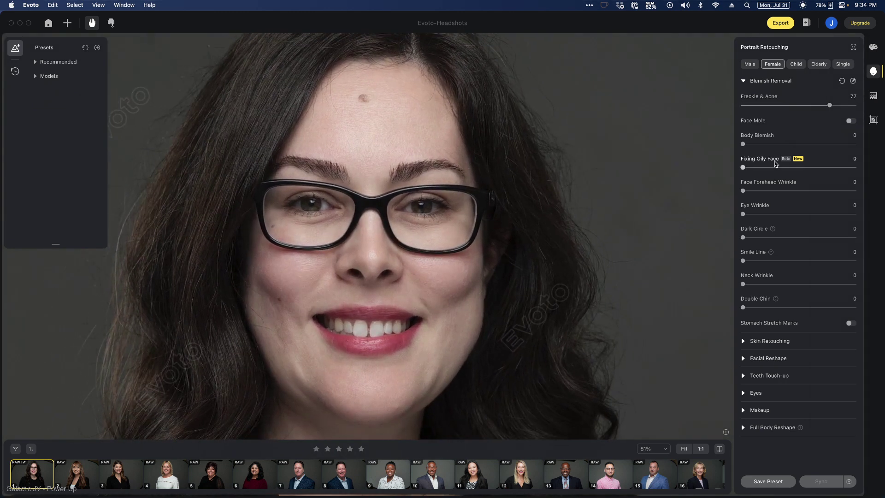
# - Enable Face Mole removal and raise Freckle & Acne to 88, checking the woman's forehead up close
pyautogui.click(851, 121)
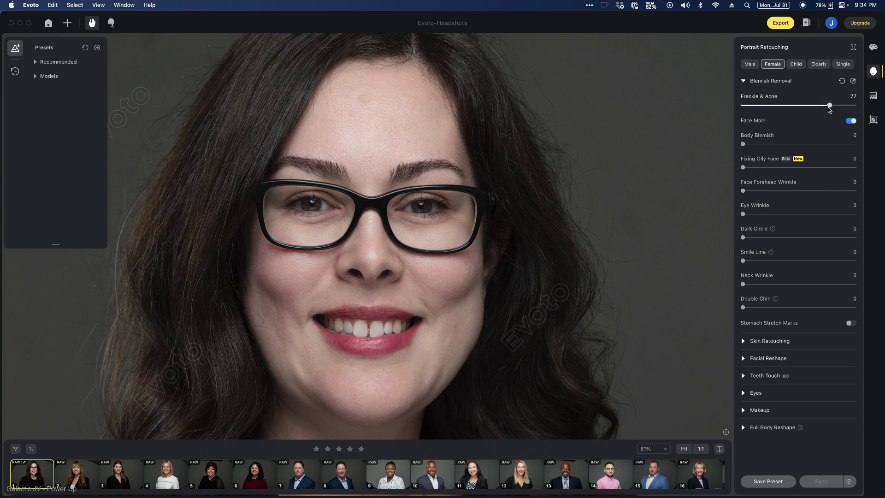
pyautogui.click(850, 122)
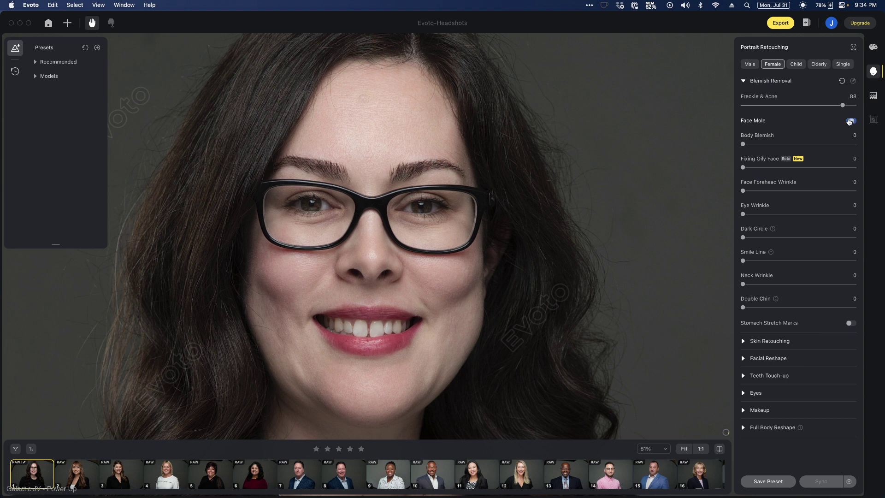
pyautogui.click(849, 121)
pyautogui.scroll(5, 369, 97)
pyautogui.scroll(-5, 373, 116)
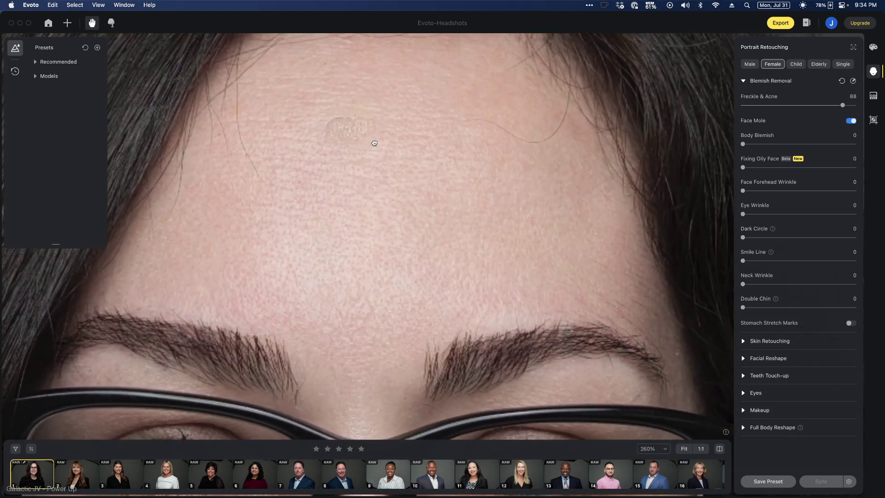
pyautogui.scroll(-4, 411, 159)
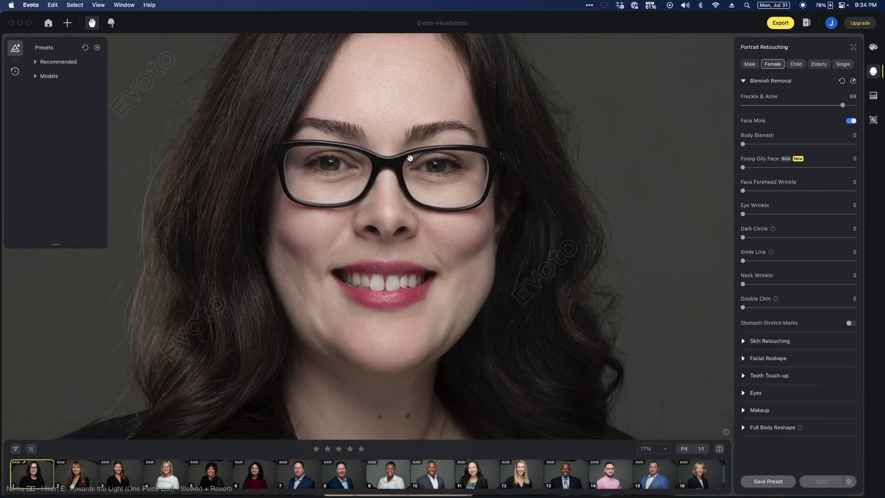
pyautogui.moveTo(447, 233); pyautogui.dragTo(458, 257)
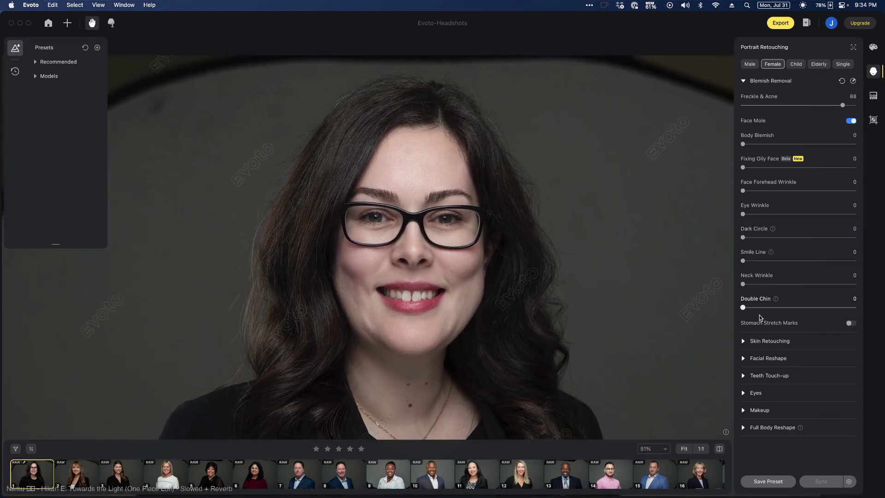
# - Set the headshot's Double Chin correction to 64 and reduce Freckle & Acne to 54
pyautogui.moveTo(743, 308); pyautogui.dragTo(798, 307)
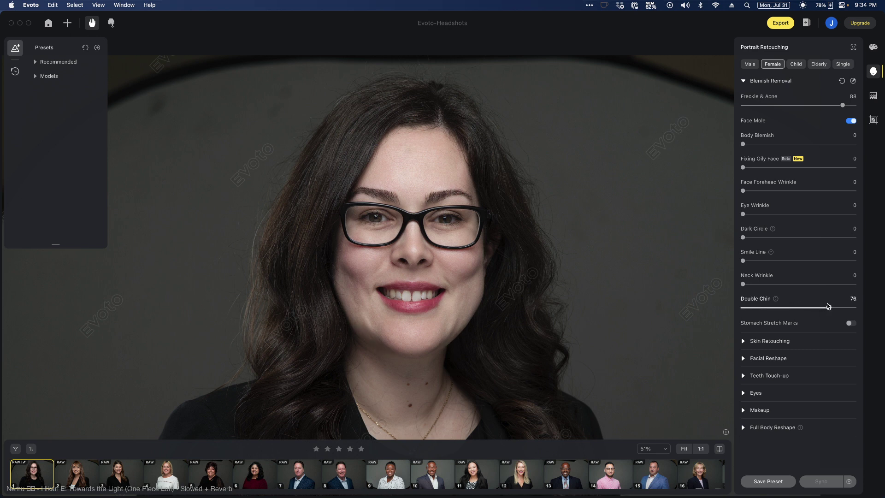
pyautogui.moveTo(828, 306); pyautogui.dragTo(782, 310)
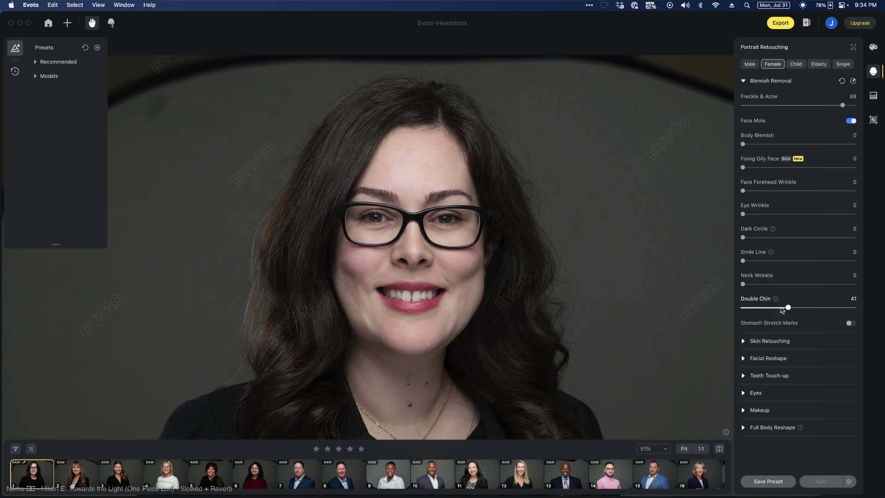
pyautogui.click(813, 308)
pyautogui.moveTo(814, 310)
pyautogui.mouseDown()
pyautogui.moveTo(753, 310)
pyautogui.moveTo(816, 309)
pyautogui.mouseUp()
pyautogui.scroll(-5, 563, 241)
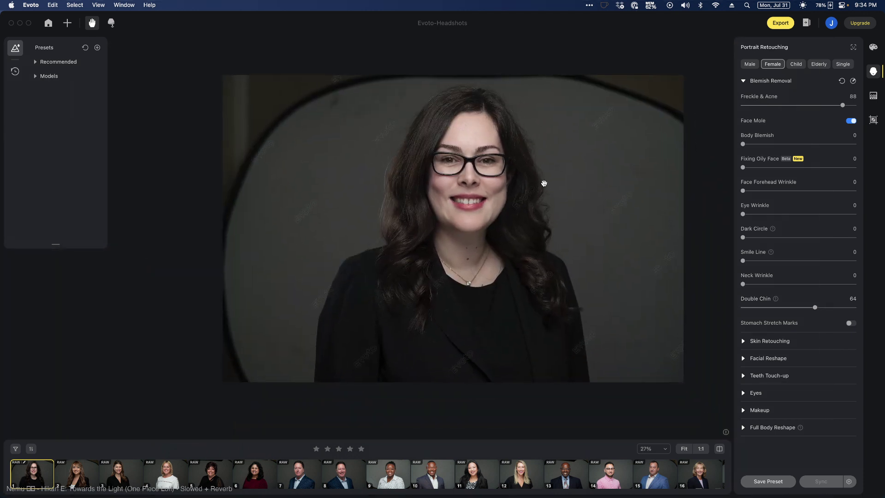
pyautogui.scroll(5, 500, 134)
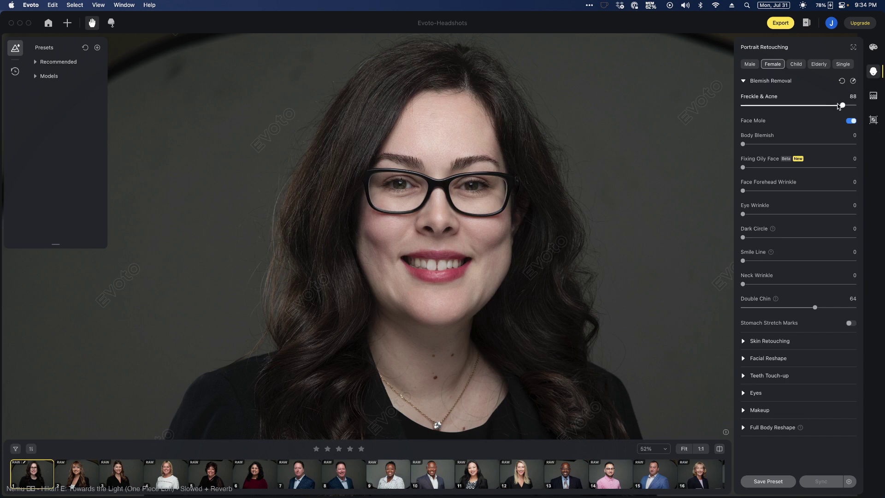
pyautogui.moveTo(838, 106); pyautogui.dragTo(803, 106)
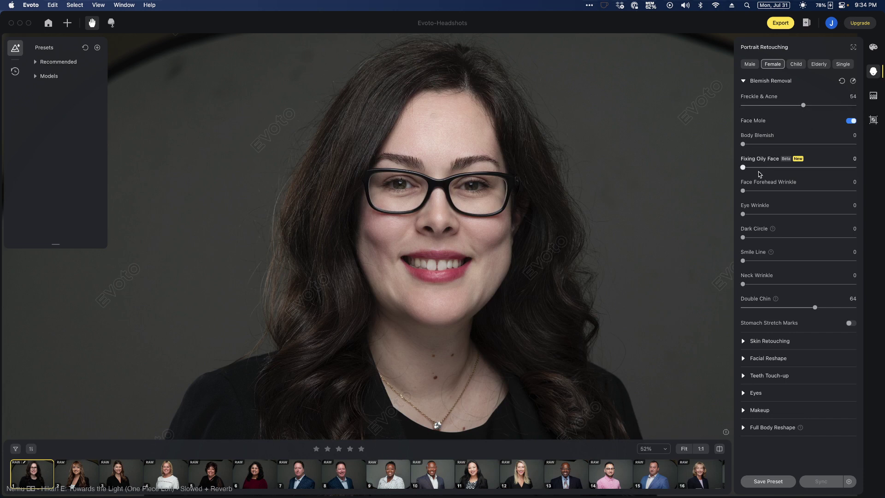
# - Whiten the woman's teeth with Teeth Whitening set to 61
pyautogui.click(752, 376)
pyautogui.moveTo(772, 399); pyautogui.dragTo(783, 400)
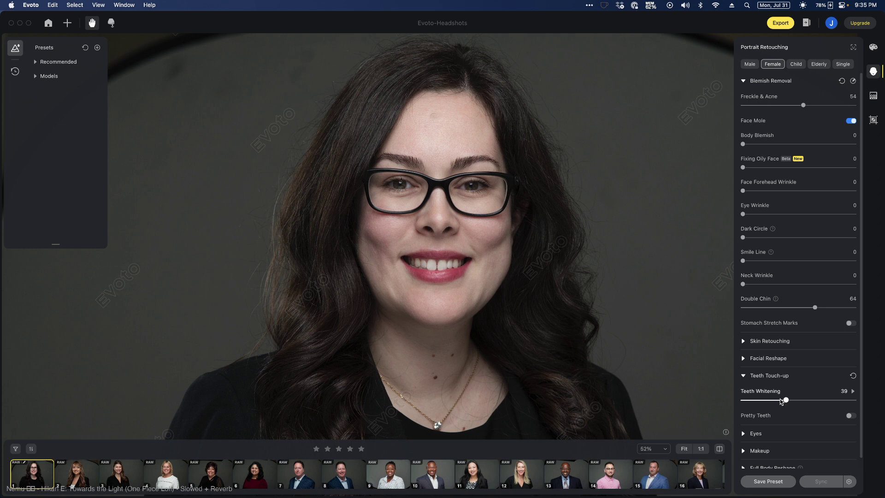
pyautogui.click(446, 272)
pyautogui.moveTo(785, 400)
pyautogui.mouseDown()
pyautogui.moveTo(846, 402)
pyautogui.moveTo(739, 401)
pyautogui.moveTo(848, 401)
pyautogui.moveTo(743, 401)
pyautogui.moveTo(846, 402)
pyautogui.moveTo(792, 405)
pyautogui.mouseUp()
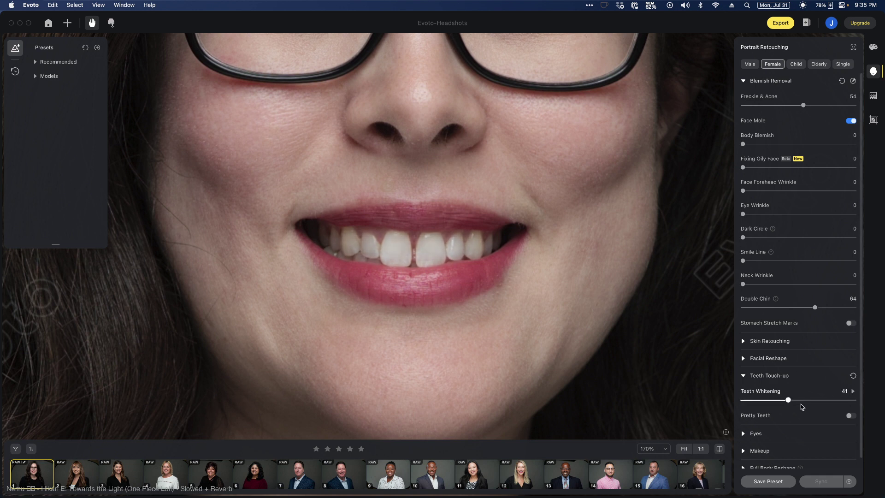
pyautogui.press('super+0')
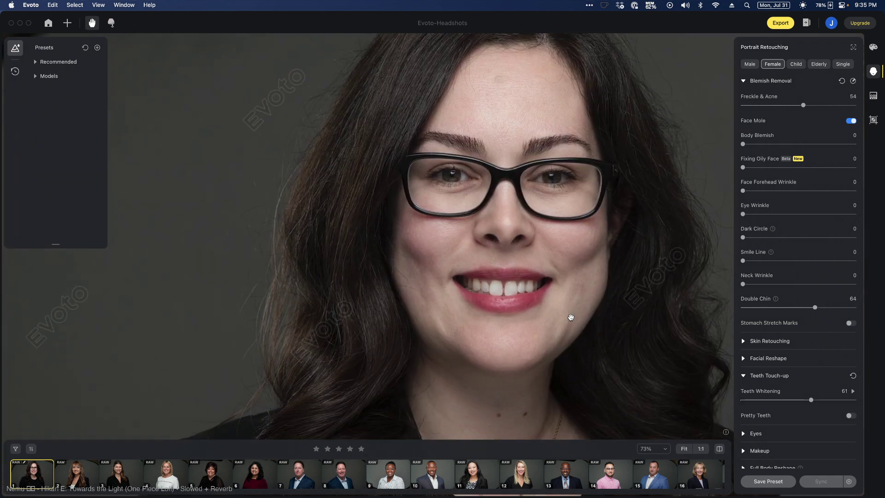
# - Try the Pretty Teeth option on the headshot, comparing the smile with it on and off, both close up and from afar
pyautogui.click(850, 415)
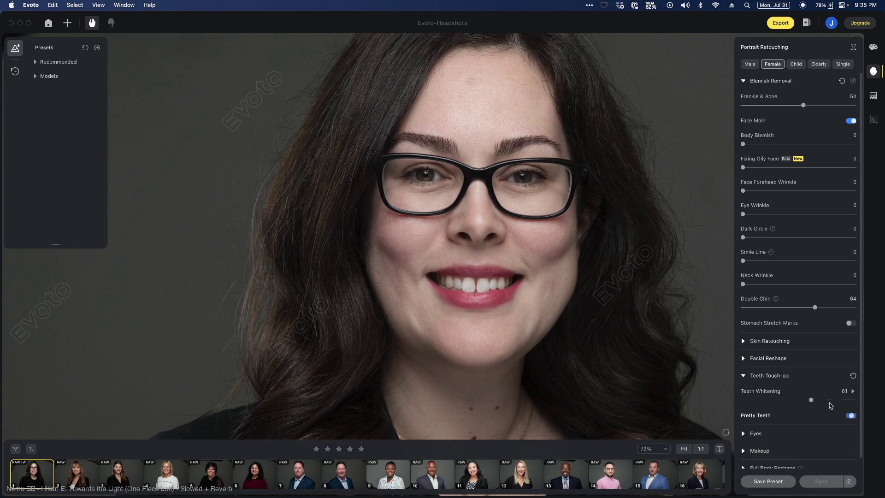
pyautogui.scroll(8, 493, 267)
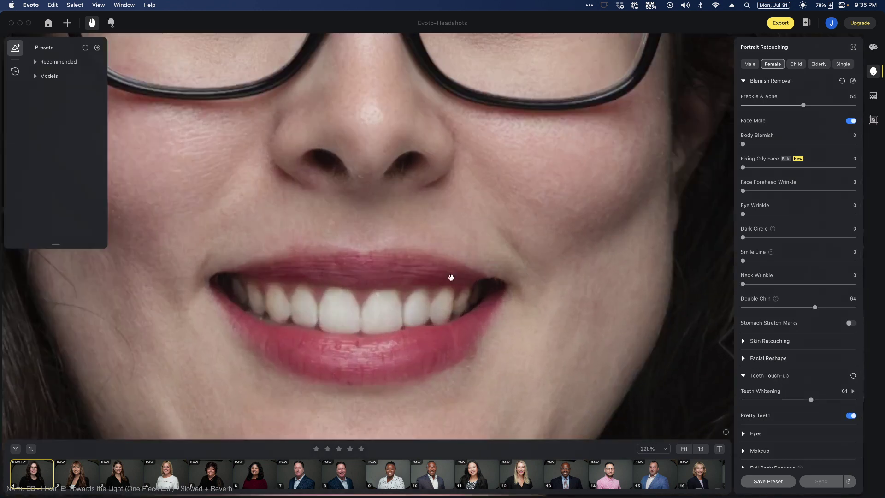
pyautogui.scroll(-2, 407, 293)
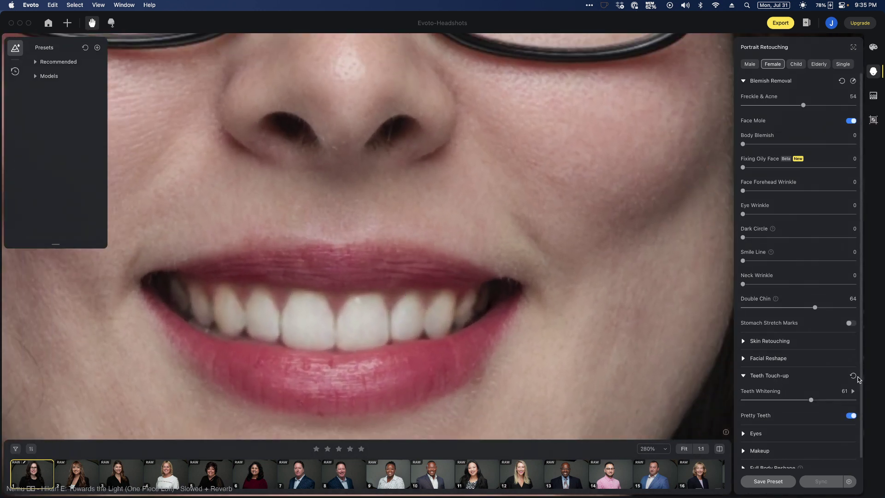
pyautogui.click(850, 416)
pyautogui.click(850, 416)
pyautogui.click(851, 416)
pyautogui.click(851, 415)
pyautogui.click(850, 416)
pyautogui.scroll(-6, 461, 323)
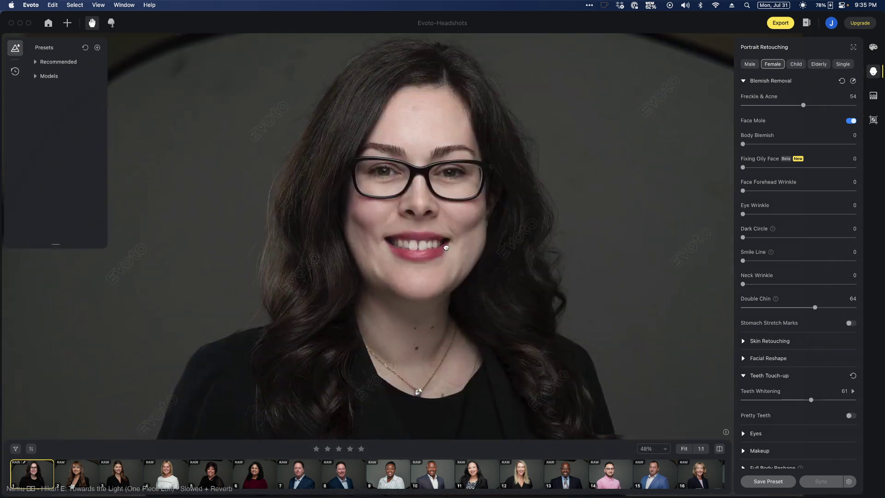
pyautogui.scroll(-2, 446, 248)
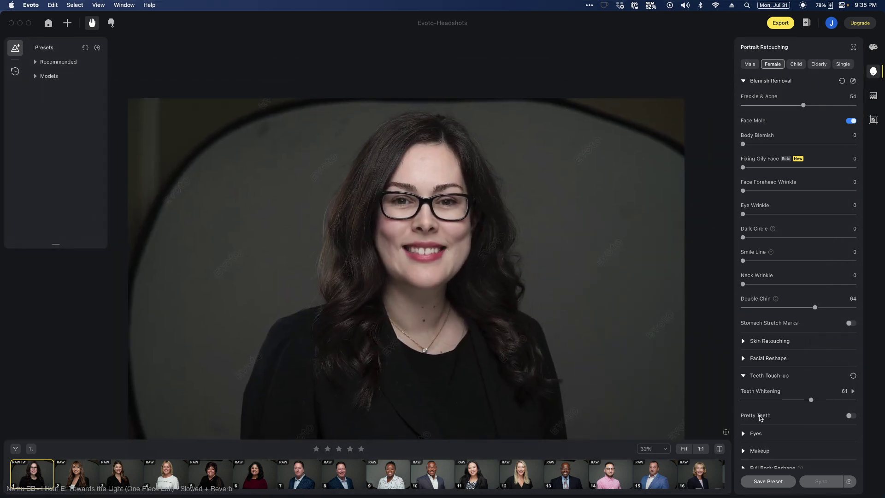
pyautogui.click(851, 416)
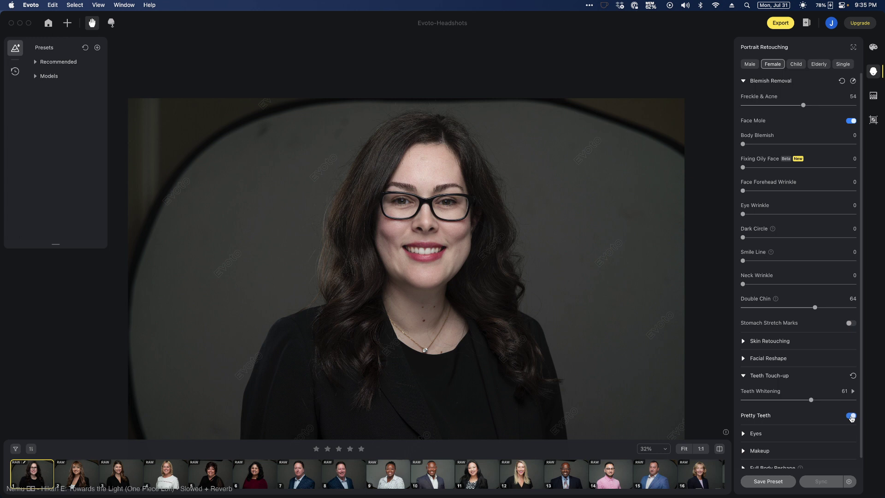
pyautogui.click(851, 416)
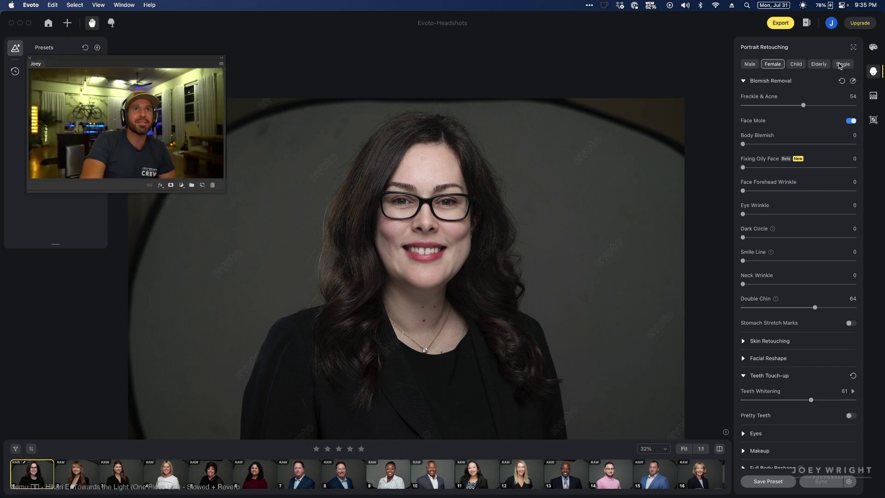
# - Try the Gray02 backdrop behind the woman in glasses and replace it with the Black backdrop
pyautogui.click(873, 96)
pyautogui.click(813, 166)
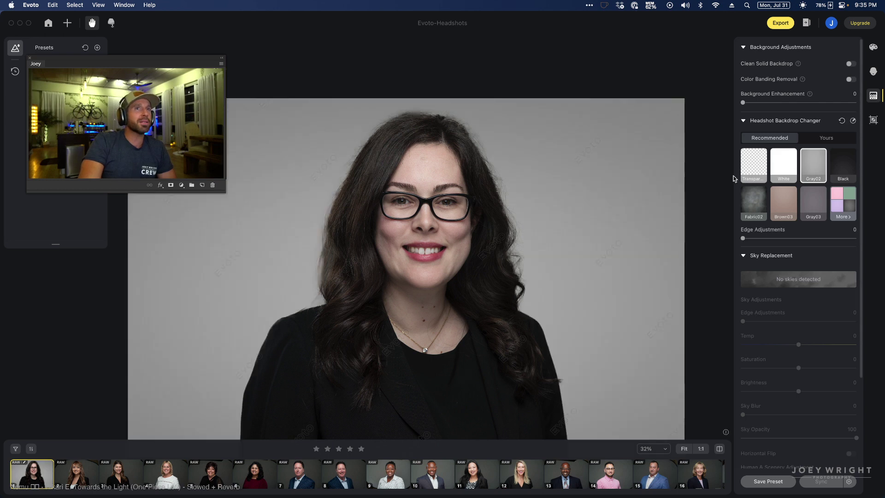
pyautogui.scroll(-2, 519, 223)
pyautogui.hscroll(2, 519, 223)
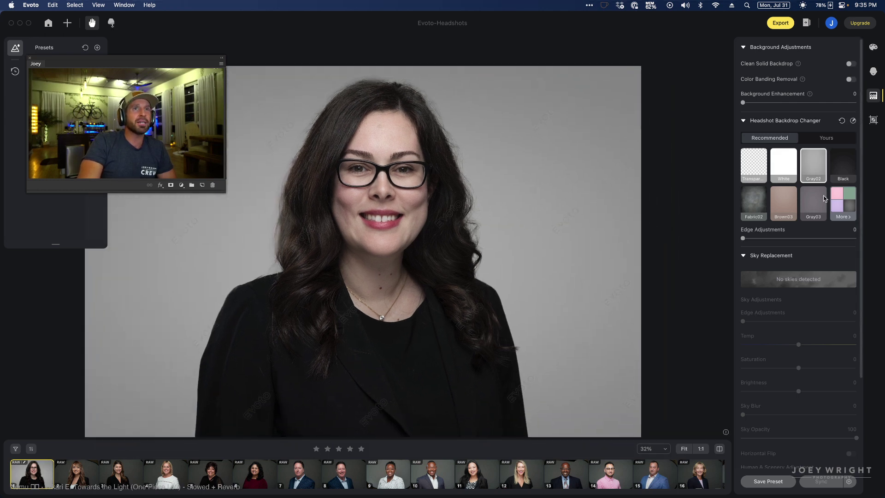
pyautogui.click(847, 163)
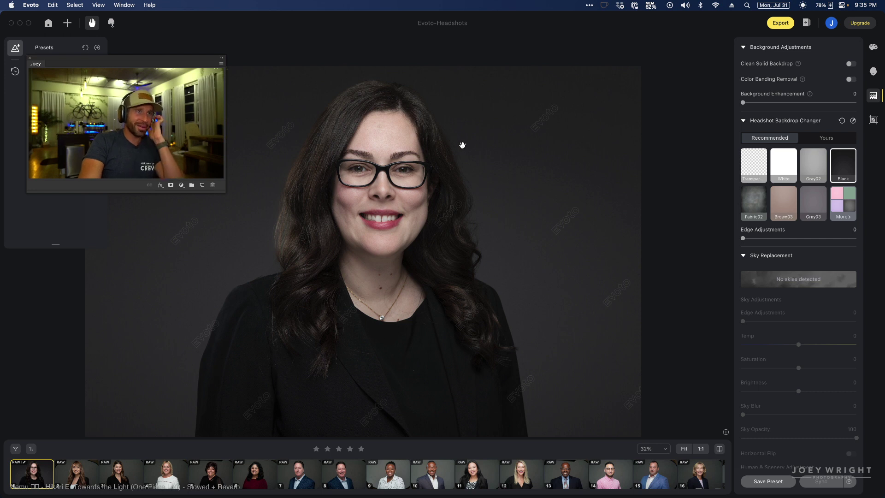
# - Browse the full set of recommended backdrops and try Fabric02 and Fabric04 on the headshot
pyautogui.click(838, 218)
pyautogui.scroll(-10, 814, 284)
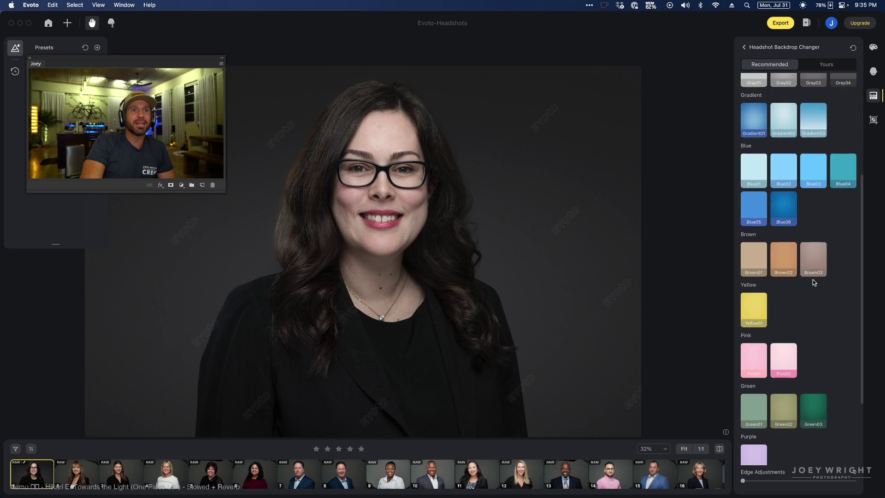
pyautogui.scroll(10, 799, 320)
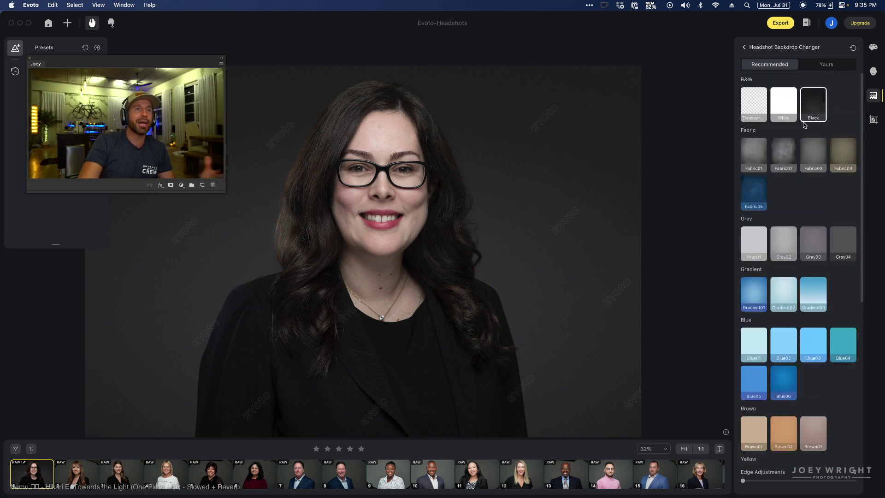
pyautogui.click(785, 157)
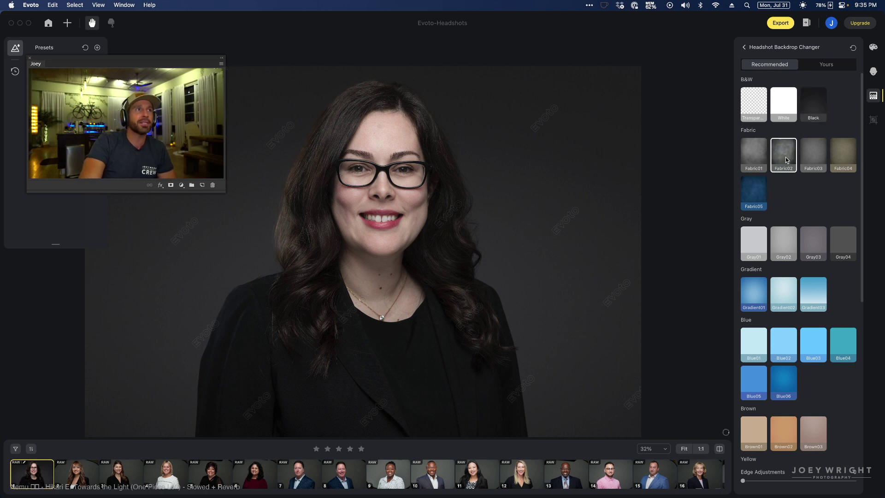
pyautogui.click(844, 159)
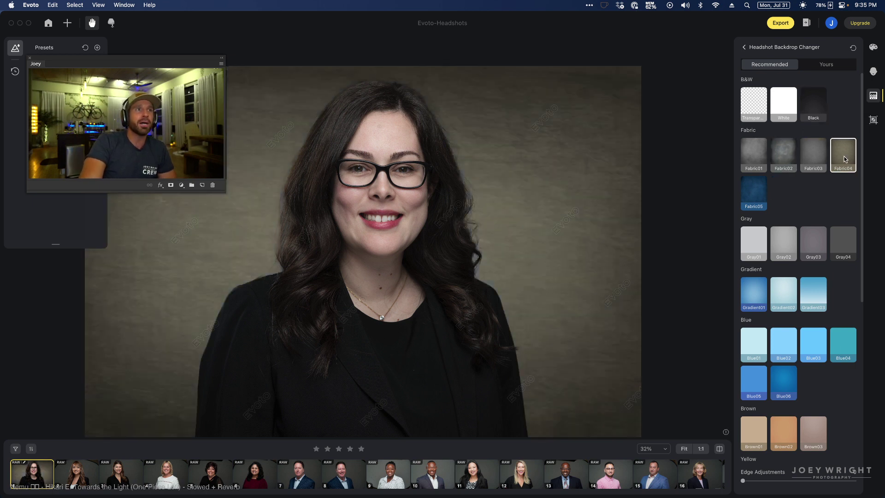
# - Apply the Black backdrop to the headshot again and show the custom backdrops in the Headshot Backdrop Changer
pyautogui.click(814, 109)
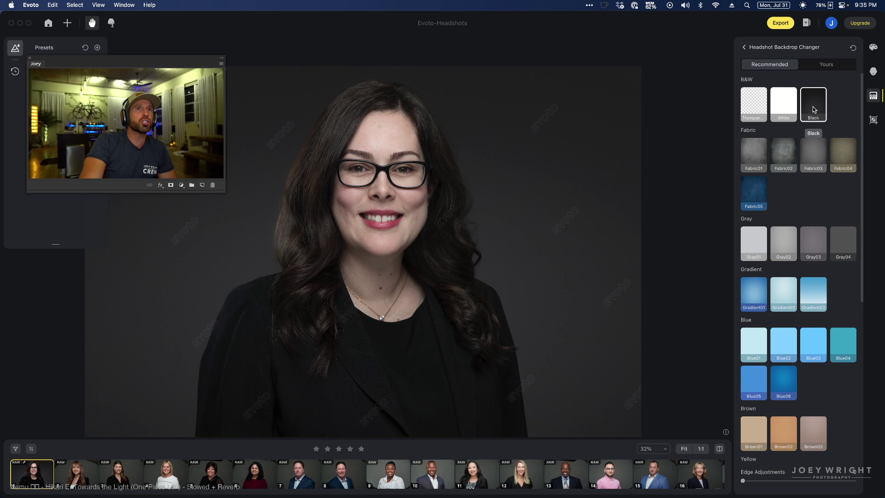
pyautogui.click(825, 65)
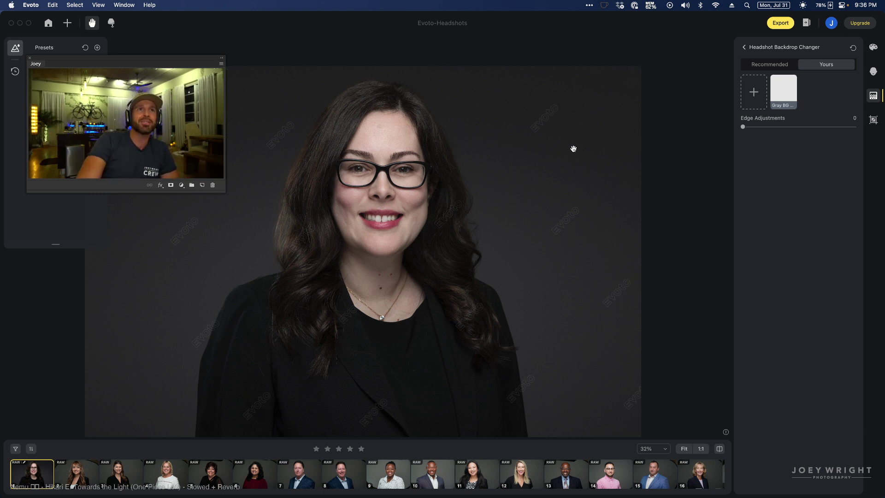
# - Look through the recommended backdrop categories, from B&W down to Red, and return to the background adjustments
pyautogui.click(786, 61)
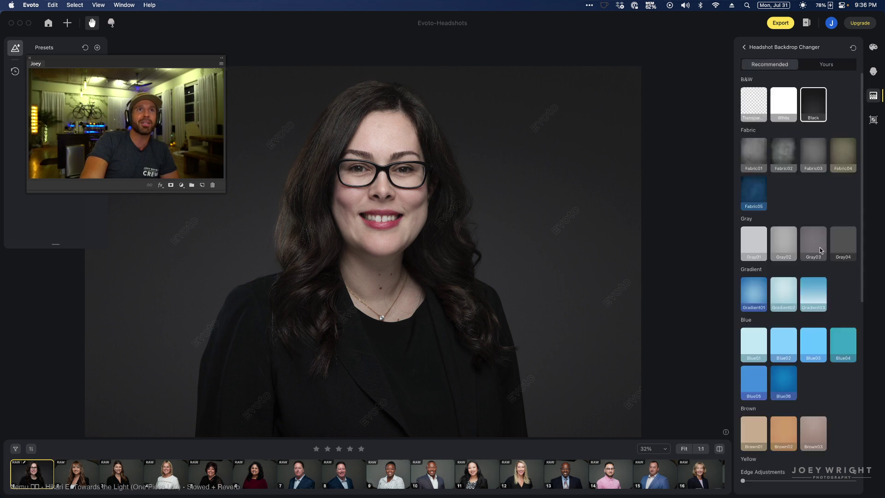
pyautogui.scroll(-10, 810, 240)
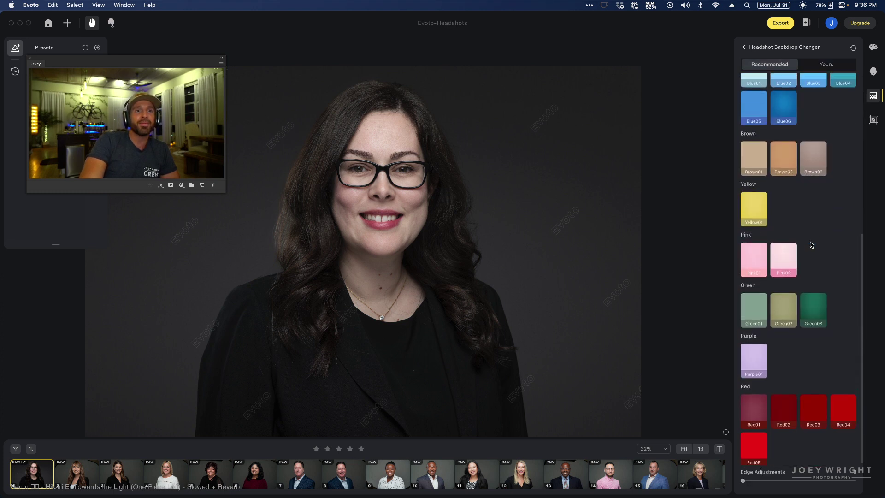
pyautogui.scroll(3, 811, 246)
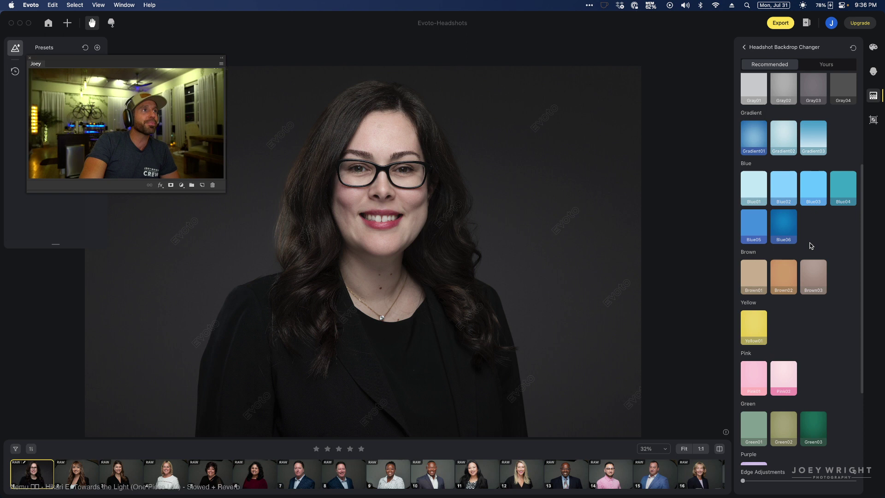
pyautogui.click(743, 48)
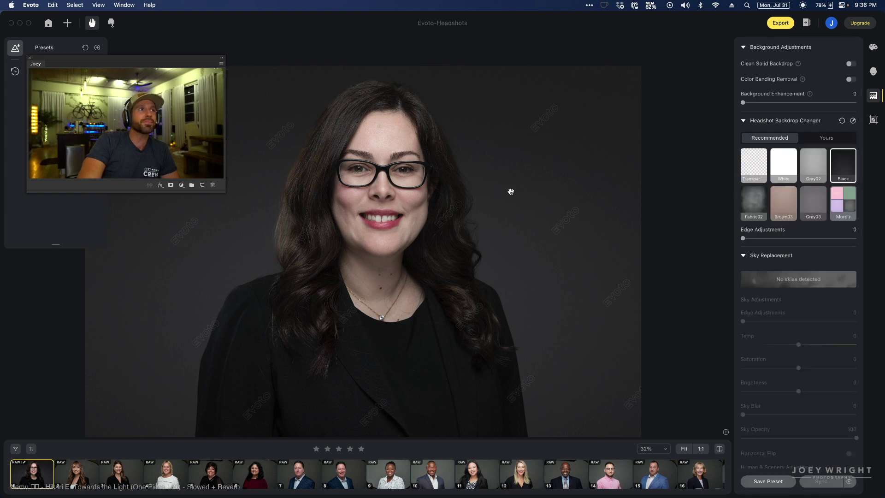
# - Try backdrop Edge Adjustments of 42 and 39 while inspecting the hair edges up close, and return the value to 0
pyautogui.scroll(8, 440, 149)
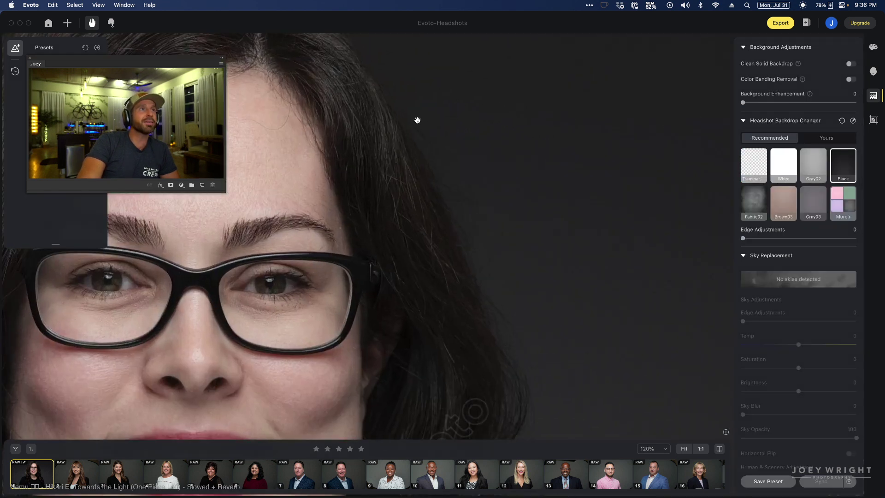
pyautogui.scroll(-10, 614, 257)
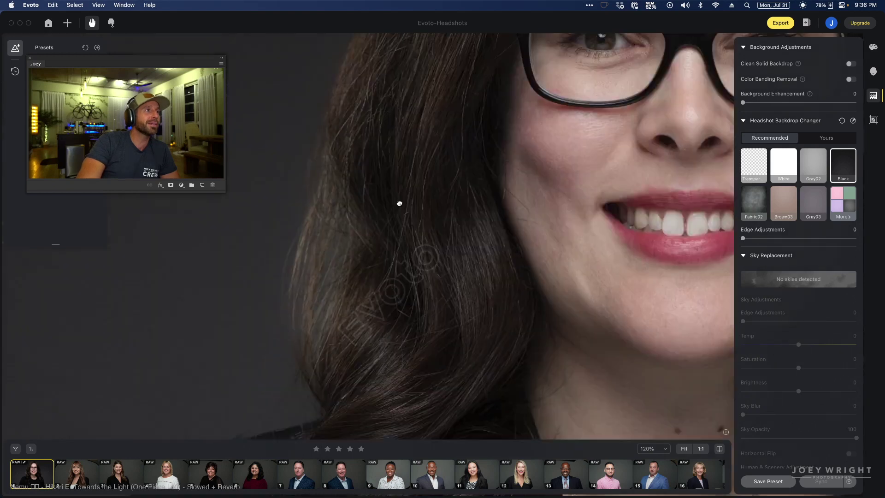
pyautogui.scroll(-3, 417, 225)
pyautogui.scroll(6, 452, 203)
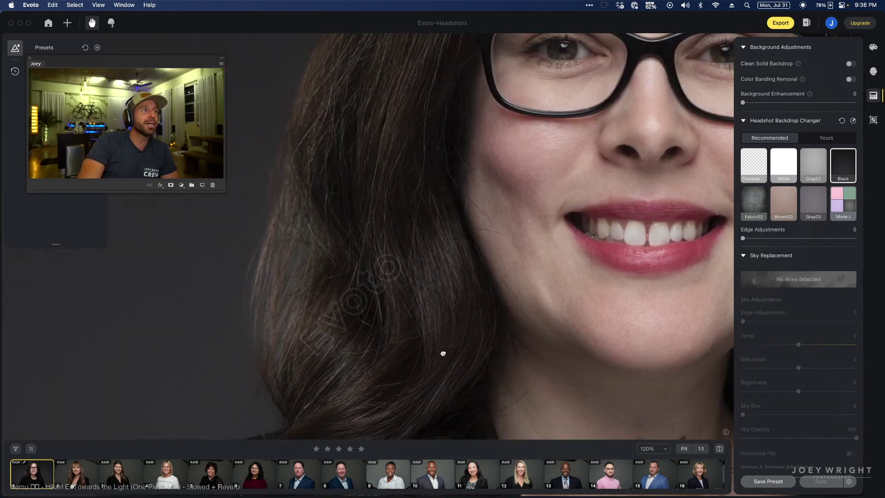
pyautogui.scroll(3, 363, 121)
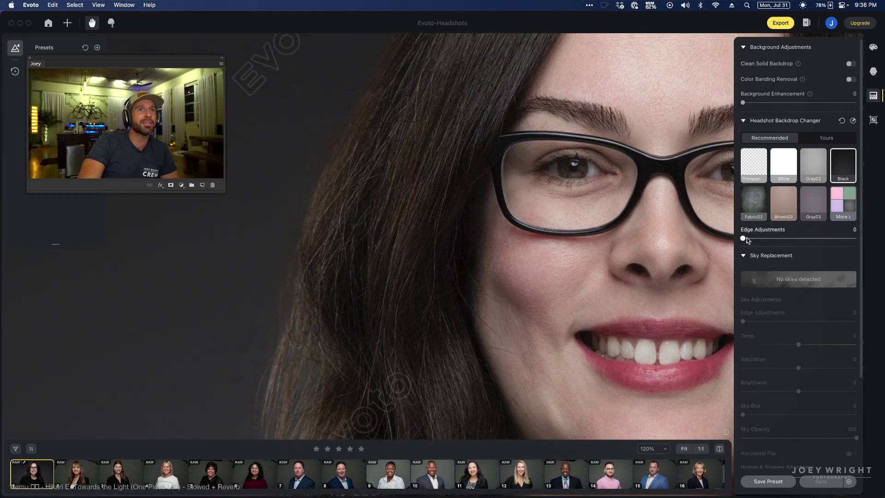
pyautogui.moveTo(747, 239); pyautogui.dragTo(794, 238)
pyautogui.scroll(6, 430, 289)
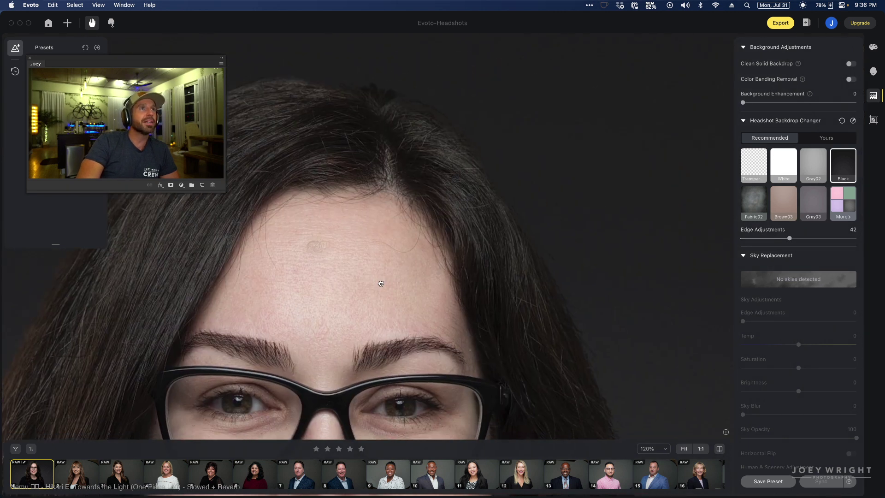
pyautogui.moveTo(789, 238)
pyautogui.mouseDown()
pyautogui.moveTo(759, 238)
pyautogui.moveTo(786, 239)
pyautogui.mouseUp()
pyautogui.scroll(-8, 602, 290)
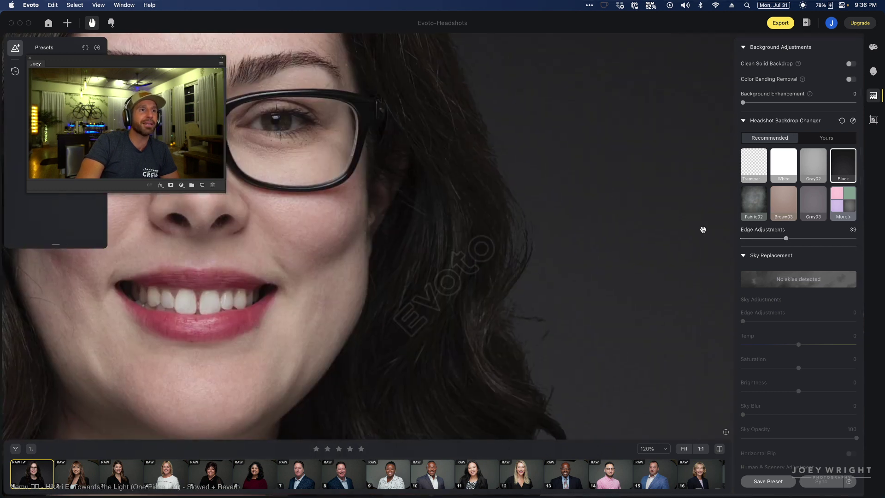
pyautogui.moveTo(786, 239); pyautogui.dragTo(742, 238)
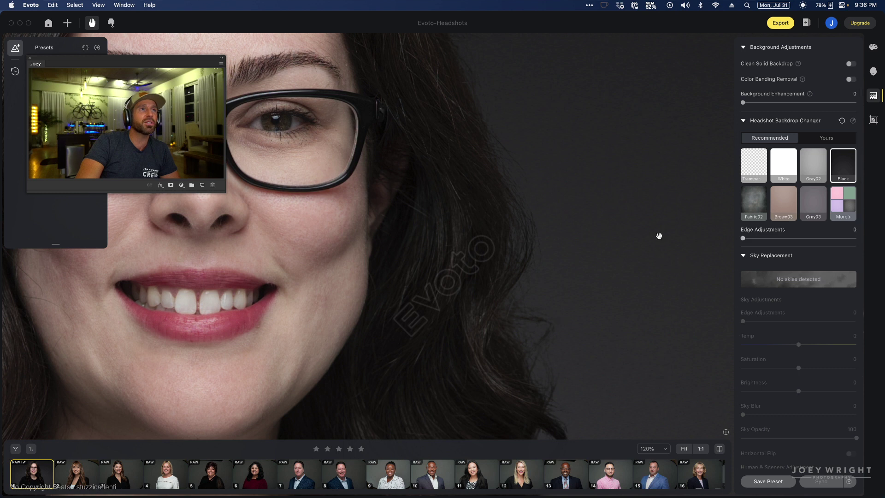
# - Set the backdrop's Edge Adjustments to 11 and check the whole headshot of the woman in glasses
pyautogui.scroll(-3, 610, 256)
pyautogui.scroll(-4, 609, 255)
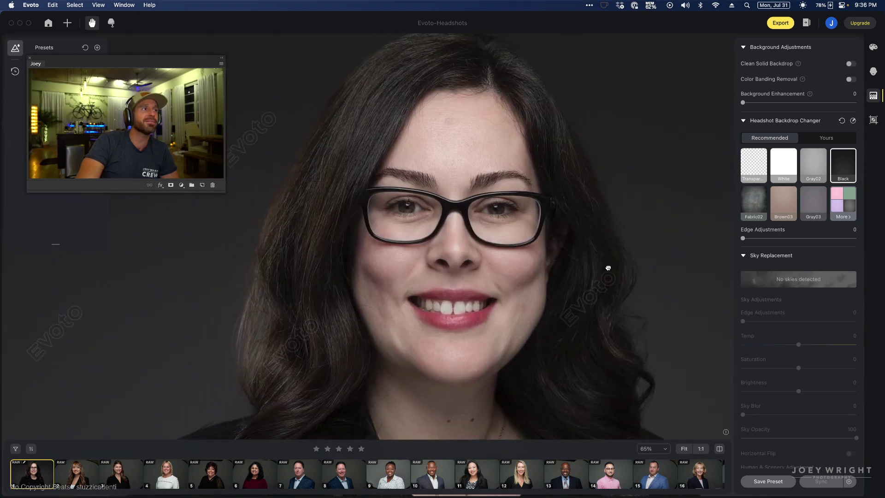
pyautogui.moveTo(811, 239); pyautogui.dragTo(753, 239)
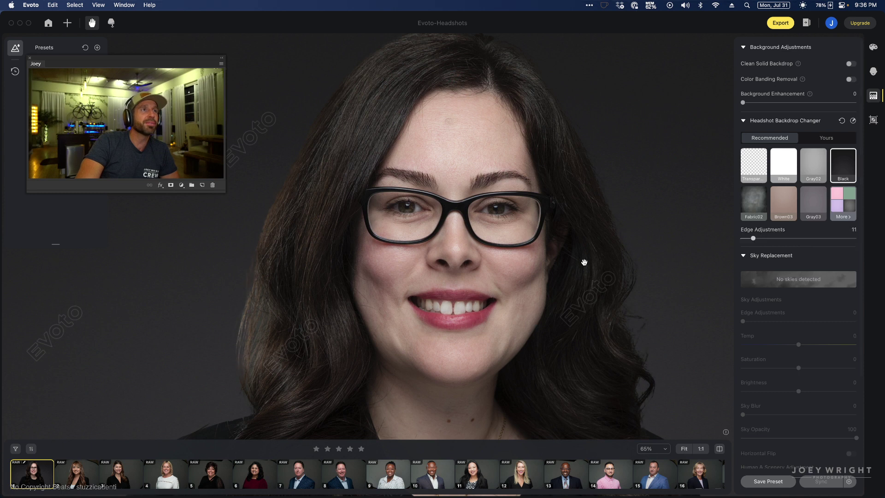
pyautogui.scroll(-5, 579, 261)
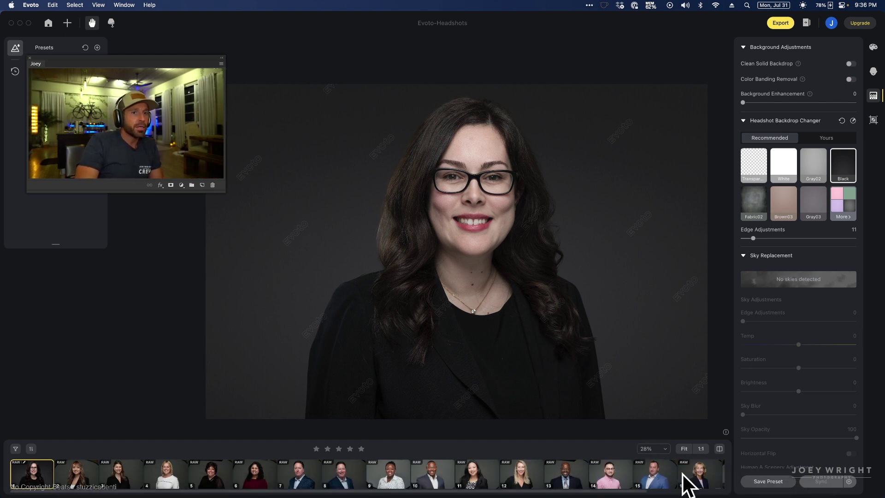
# - Select all headshots through the last one in the filmstrip and sync the current edits to them
pyautogui.hscroll(3, 685, 475)
pyautogui.keyDown('shift'); pyautogui.click(697, 481); pyautogui.keyUp('shift')
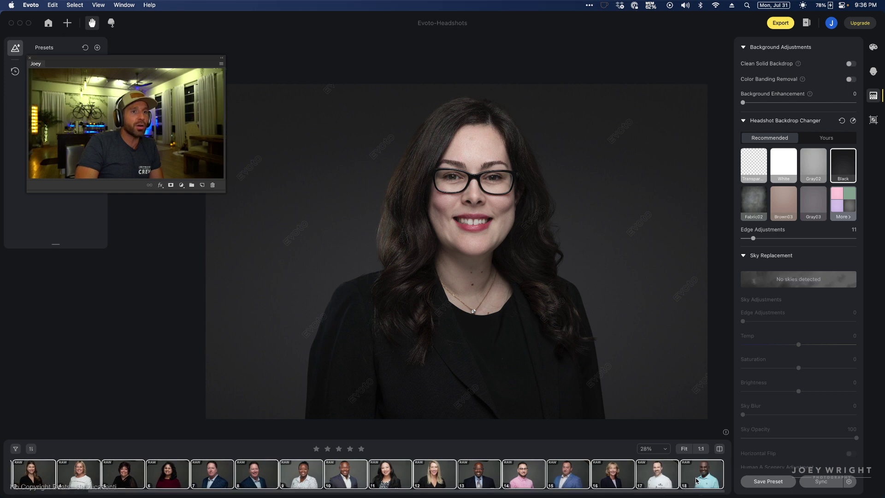
pyautogui.click(817, 481)
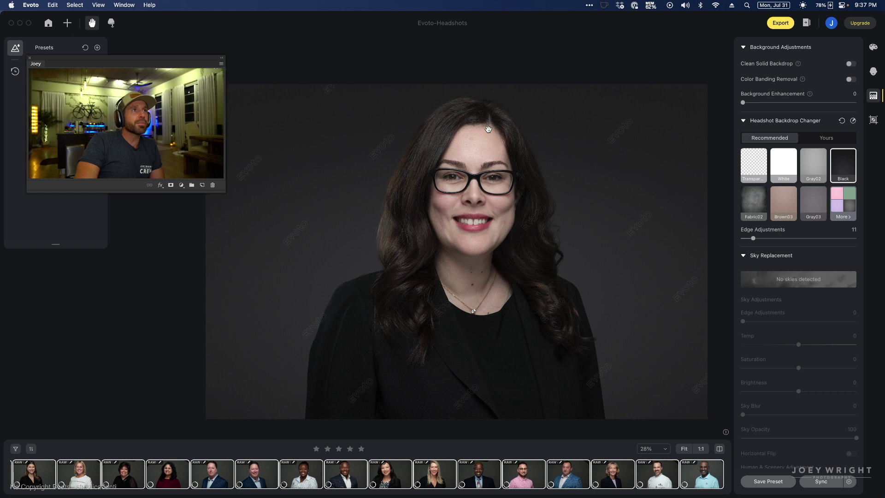
# - Review the synced backdrop and retouching on headshots 2, 5 and 7, examining the long-haired woman in headshot 2 up close
pyautogui.hscroll(-1, 239, 483)
pyautogui.hscroll(-5, 239, 482)
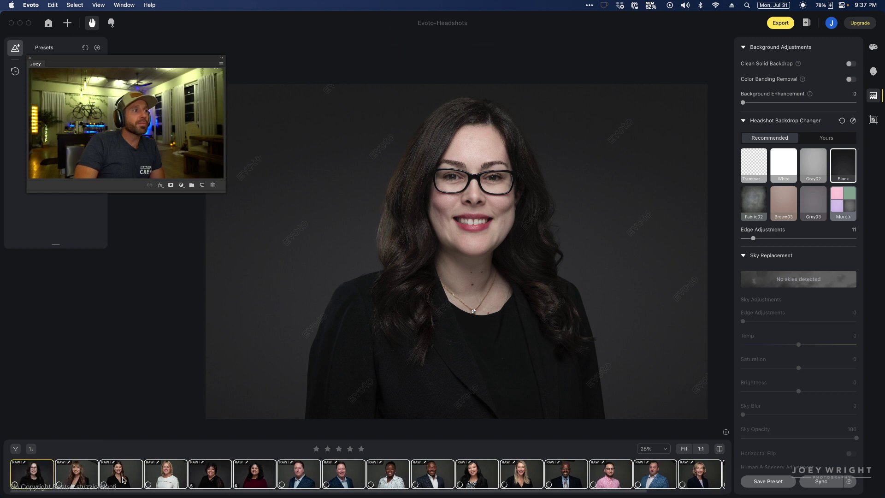
pyautogui.click(76, 477)
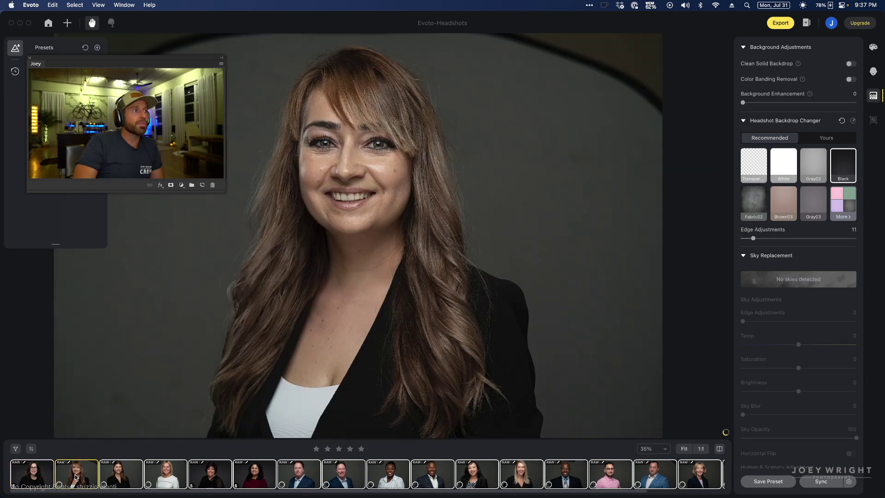
pyautogui.click(211, 475)
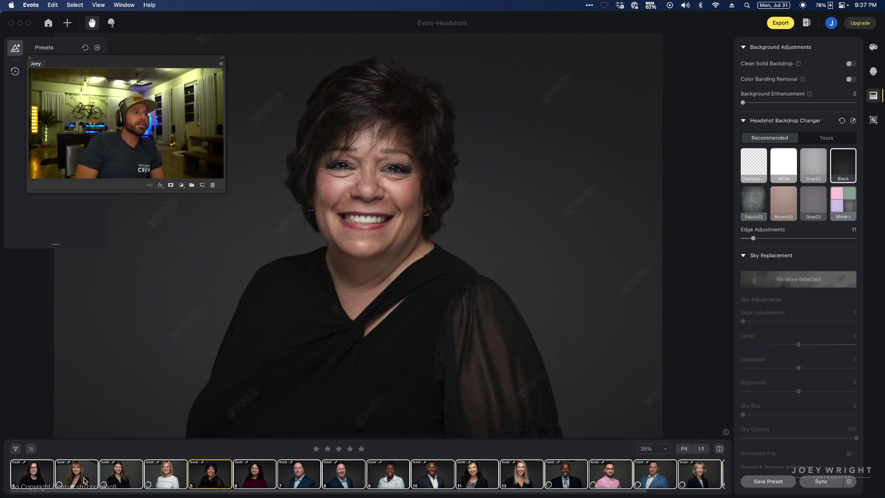
pyautogui.click(307, 476)
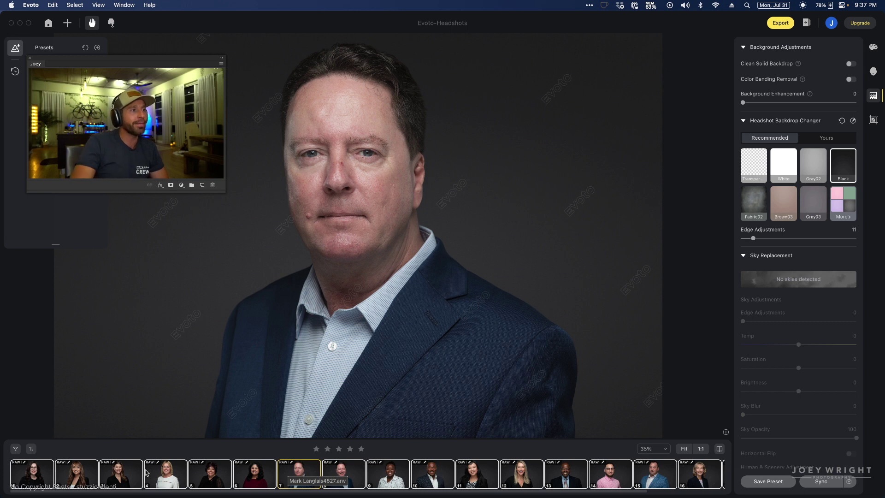
pyautogui.click(90, 476)
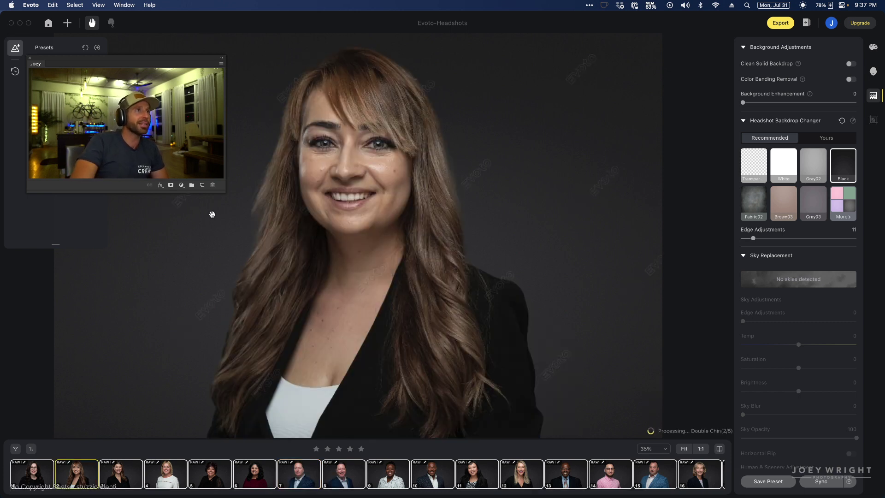
pyautogui.scroll(6, 327, 133)
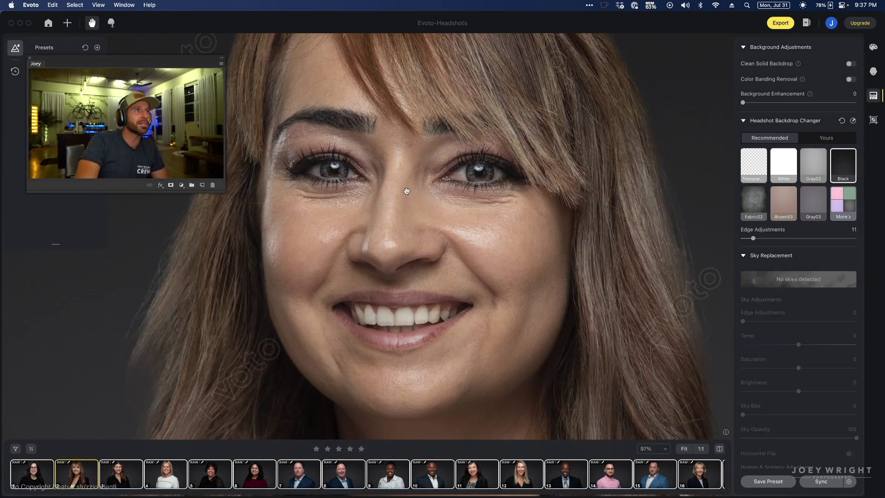
pyautogui.scroll(-5, 512, 309)
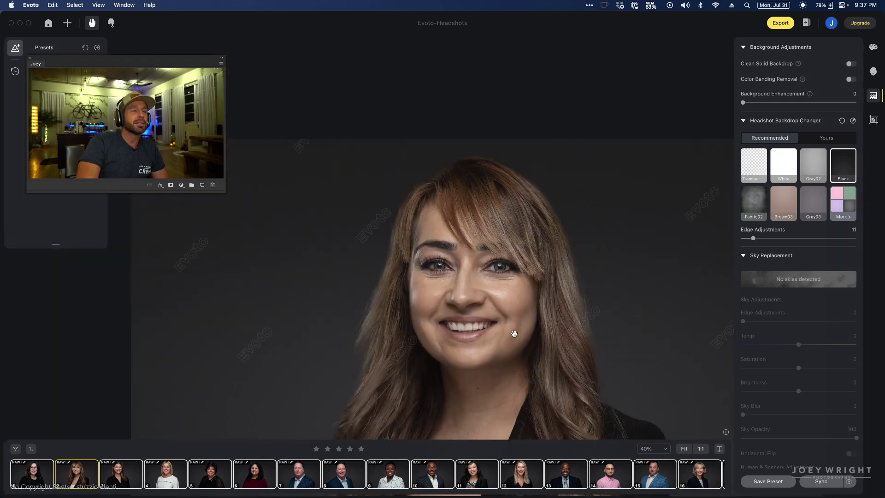
pyautogui.scroll(4, 504, 299)
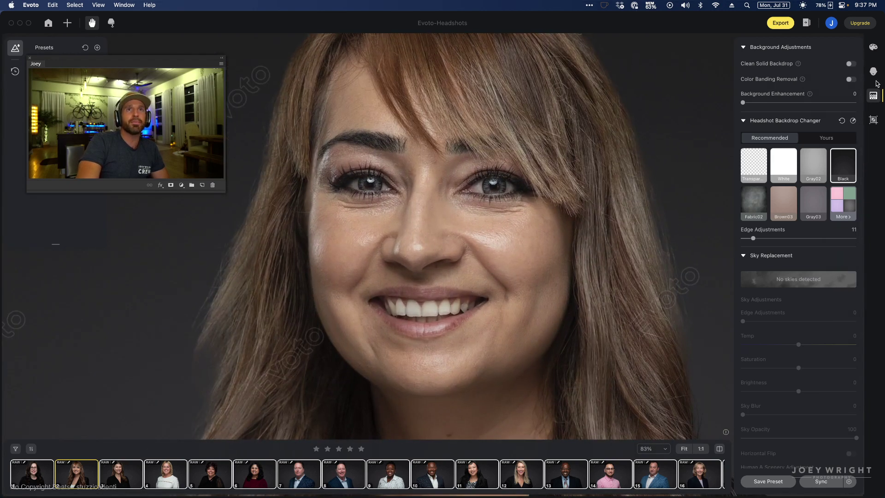
# - Set Fixing Oily Face to 46 in the portrait retouching of headshot 2 and check the skin up close
pyautogui.click(874, 72)
pyautogui.click(794, 167)
pyautogui.scroll(-4, 632, 241)
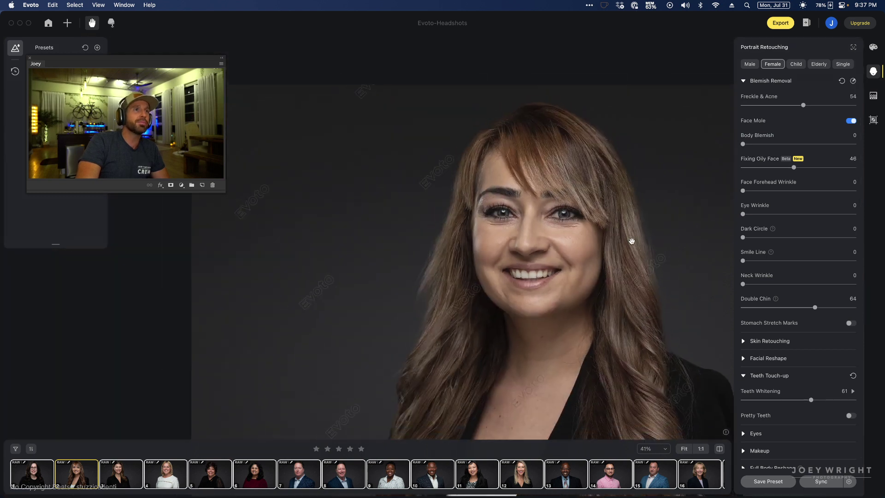
pyautogui.scroll(3, 597, 239)
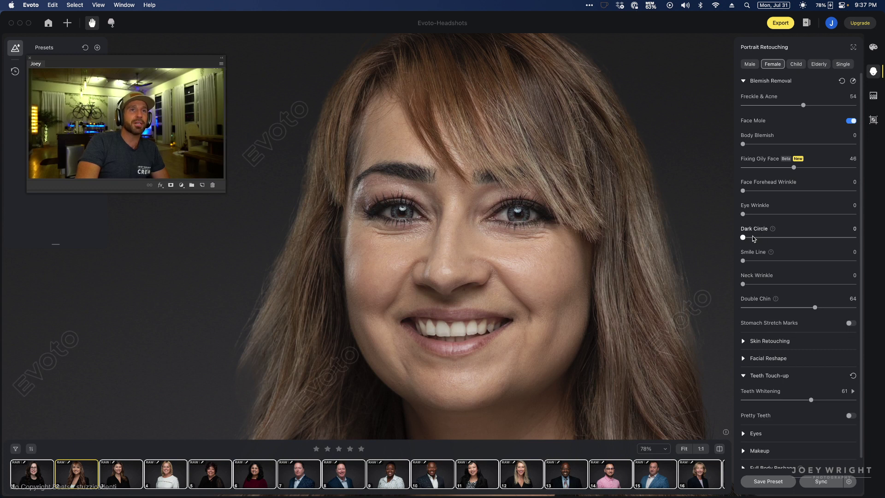
# - Set Dark Circle to 38 and Eye Wrinkle to 77 on headshot 2, checking the face from near and far
pyautogui.click(784, 238)
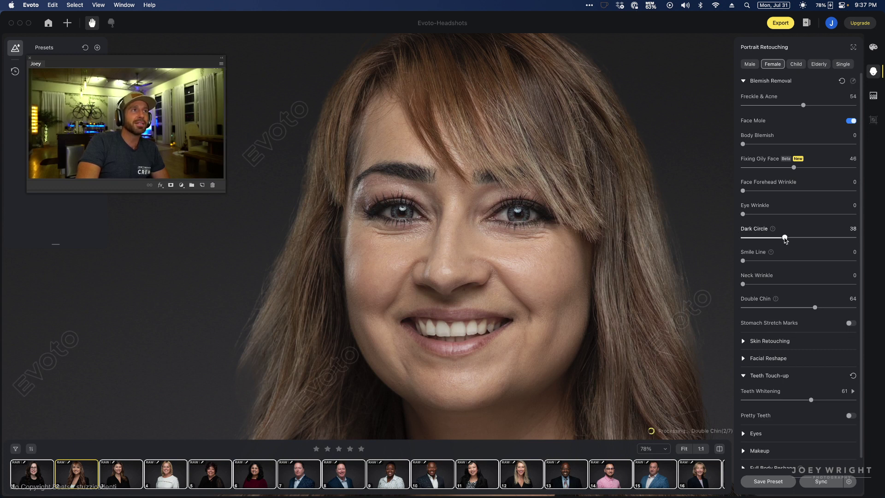
pyautogui.click(830, 214)
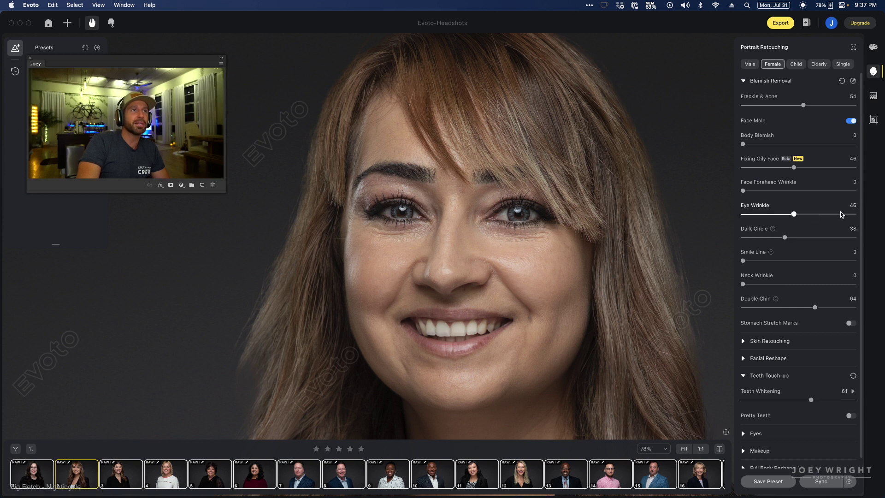
pyautogui.click(836, 214)
pyautogui.moveTo(837, 215); pyautogui.dragTo(828, 215)
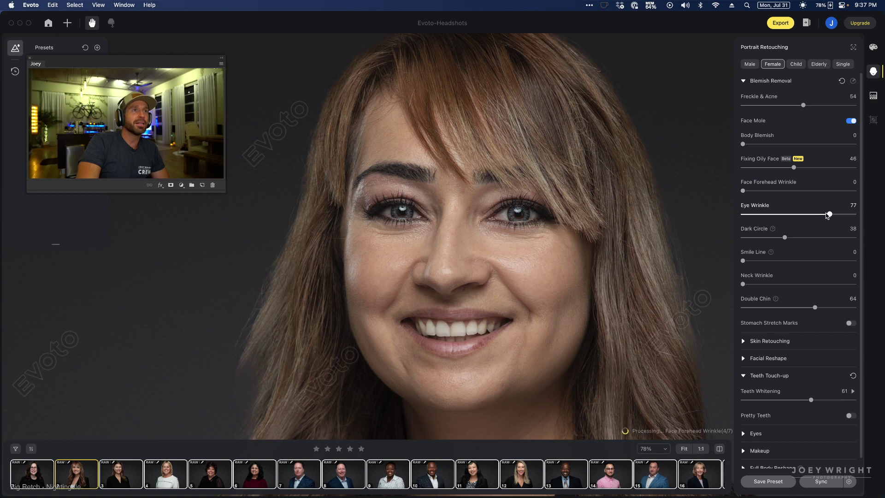
pyautogui.scroll(-3, 550, 271)
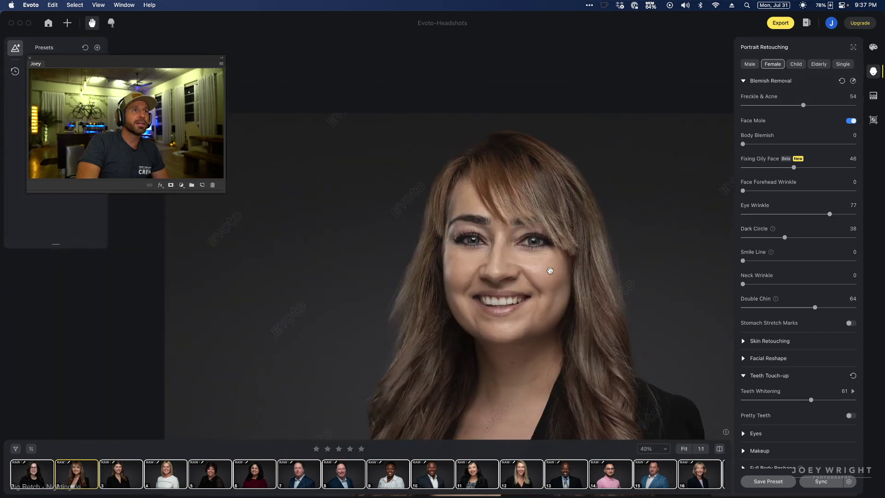
pyautogui.scroll(5, 552, 268)
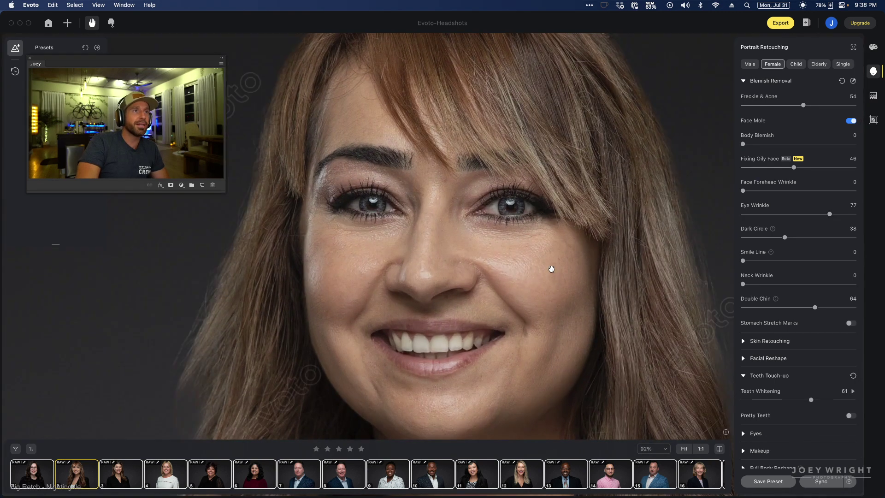
pyautogui.scroll(-3, 552, 269)
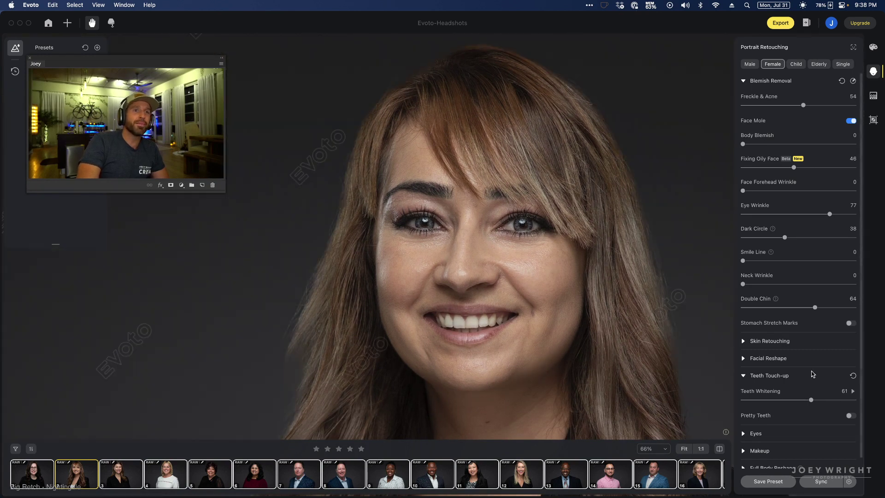
pyautogui.moveTo(622, 341); pyautogui.dragTo(559, 336)
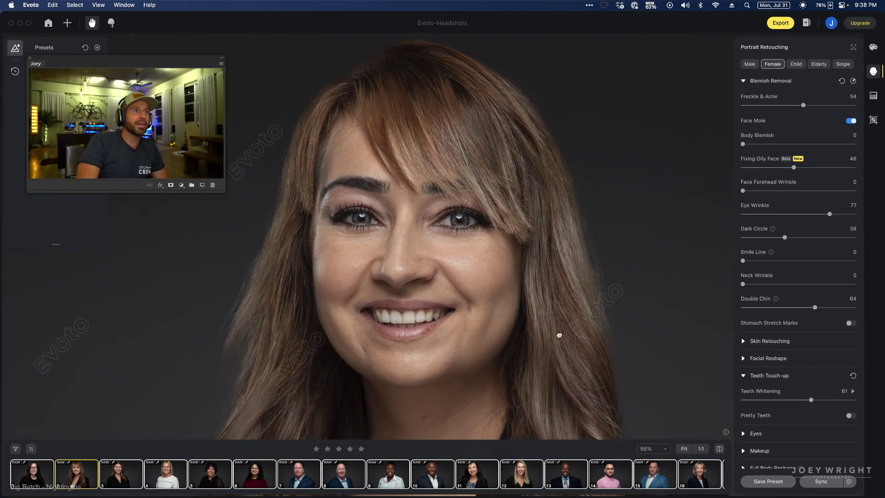
# - Show the makeup presets and try the Chic preset on the woman in headshot 2
pyautogui.scroll(-1, 786, 399)
pyautogui.click(779, 441)
pyautogui.scroll(-6, 793, 415)
pyautogui.scroll(-8, 793, 391)
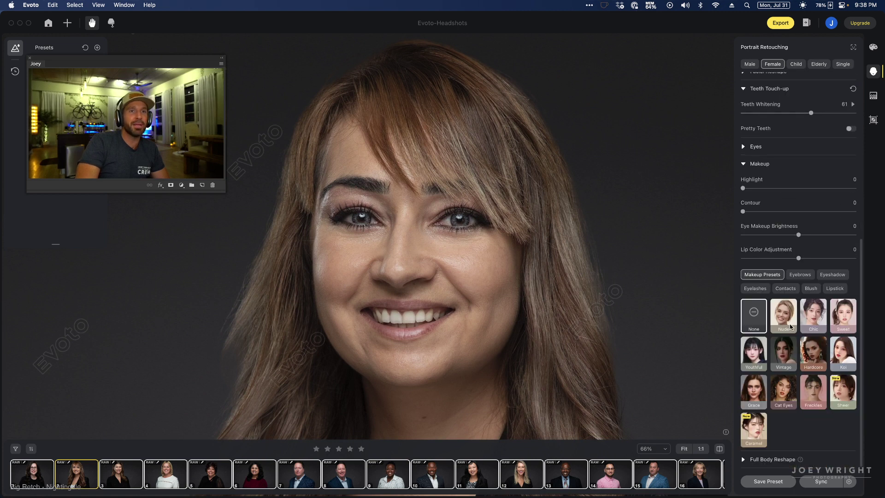
pyautogui.click(787, 316)
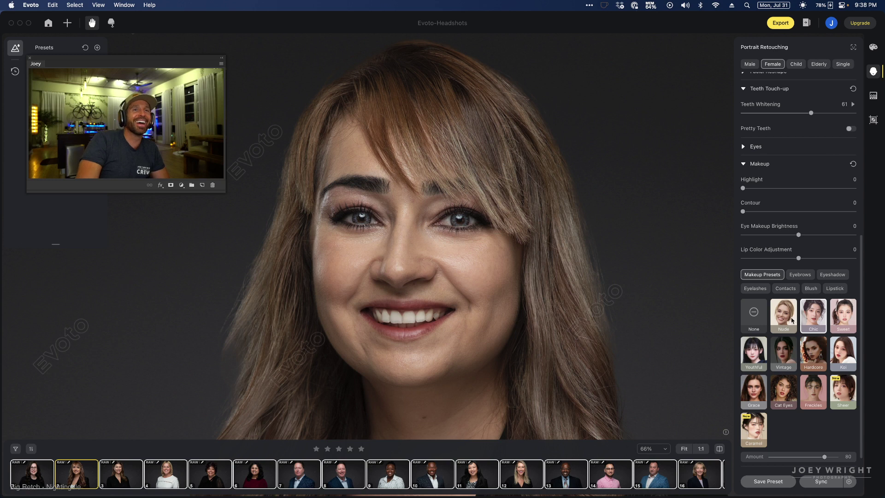
# - Clear the makeup preset on headshot 2 and try lipstick shades 06 and 10, raising the lipstick amount to 76
pyautogui.click(754, 315)
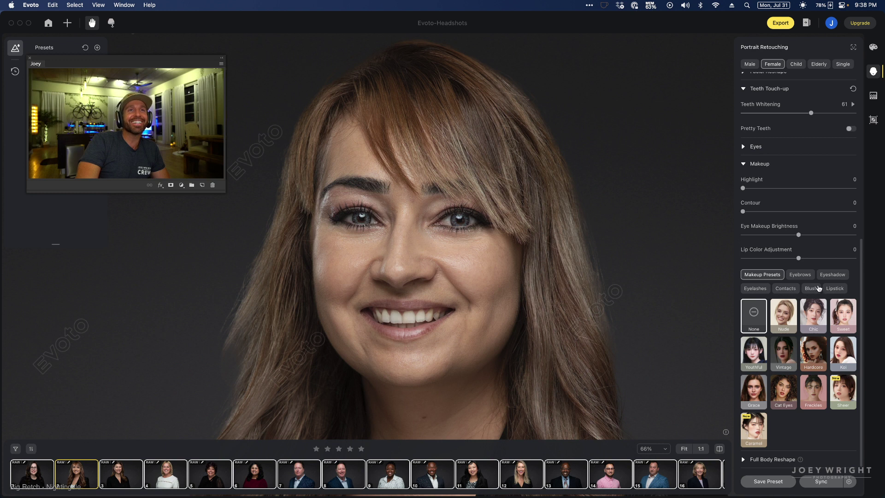
pyautogui.click(835, 289)
pyautogui.click(818, 395)
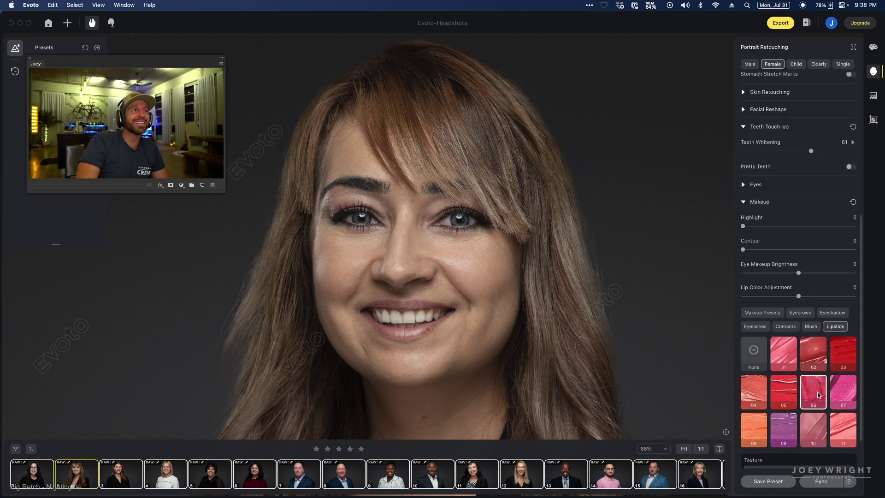
pyautogui.scroll(-2, 811, 391)
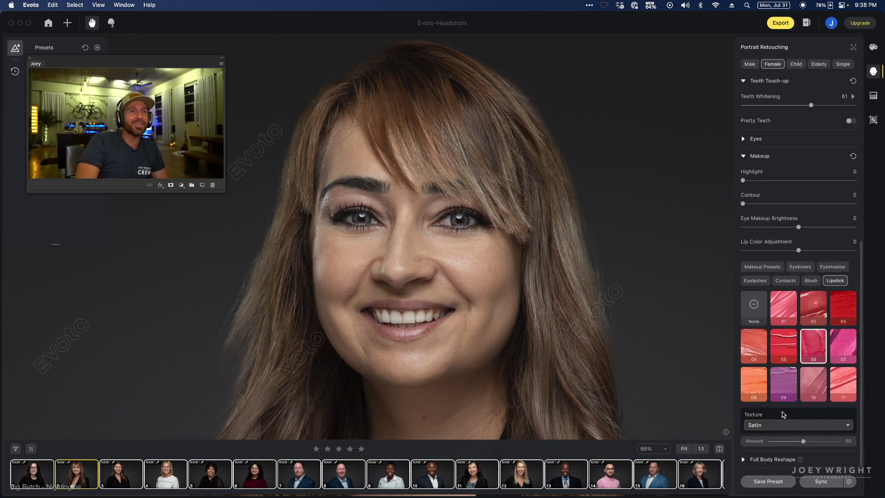
pyautogui.click(815, 395)
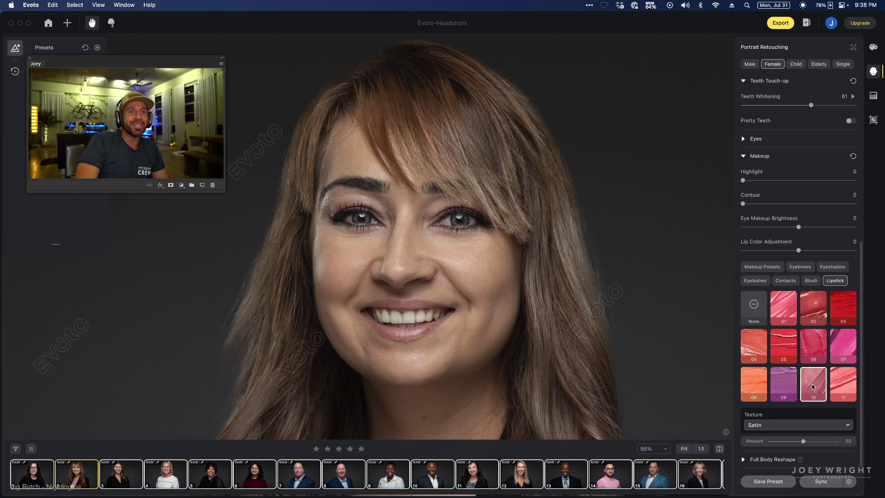
pyautogui.moveTo(803, 443); pyautogui.dragTo(821, 442)
# - Apply lipstick shade 05 with Glossy texture at amount 63 and set Lip Color Adjustment to 48 on headshot 2
pyautogui.moveTo(799, 251); pyautogui.dragTo(832, 249)
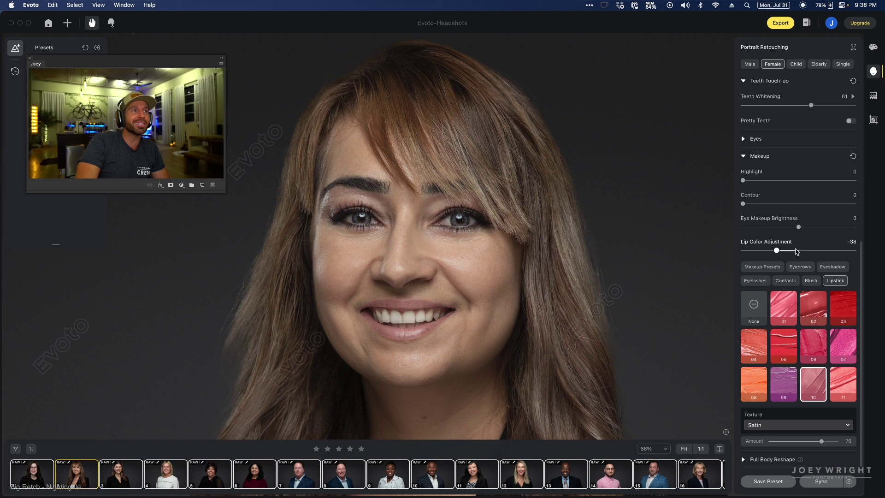
pyautogui.click(844, 312)
pyautogui.moveTo(820, 249); pyautogui.dragTo(826, 251)
pyautogui.click(788, 348)
pyautogui.moveTo(803, 442); pyautogui.dragTo(812, 441)
pyautogui.click(814, 431)
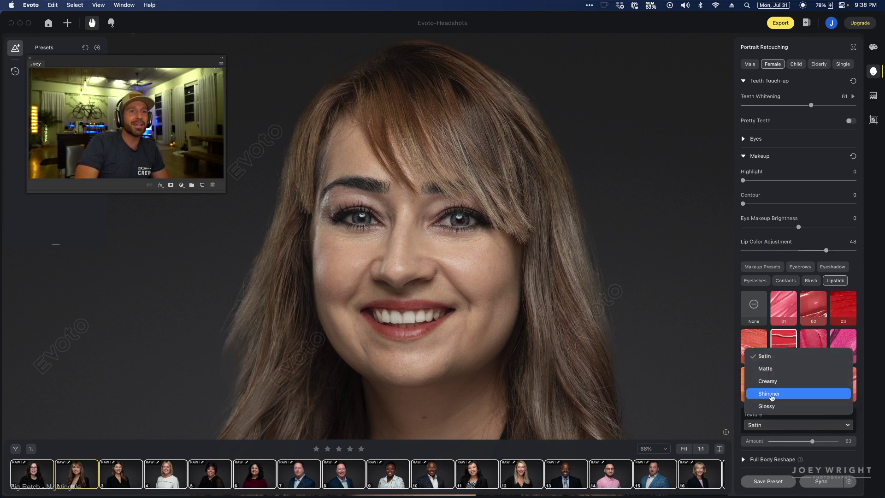
pyautogui.click(800, 404)
pyautogui.scroll(-2, 610, 345)
pyautogui.scroll(-5, 610, 345)
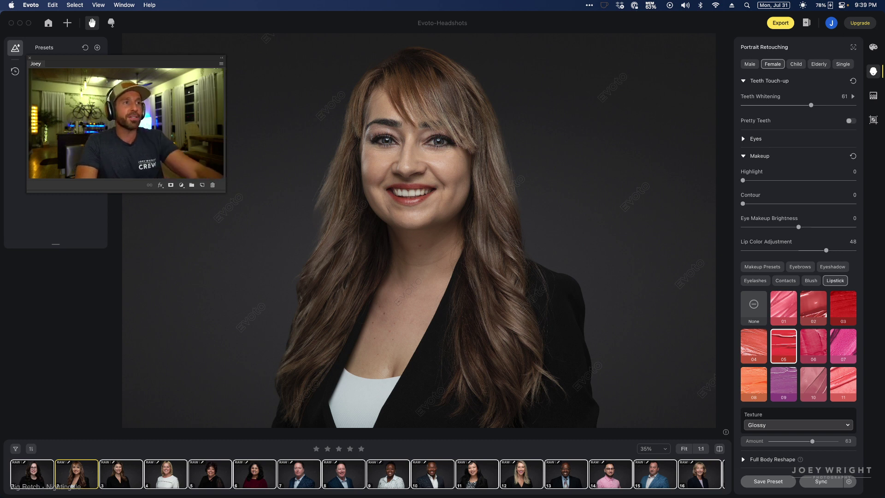
# - Set Neck Wrinkle to 90 and Smile Line to 53 in the blemish removal of headshot 2
pyautogui.scroll(5, 450, 198)
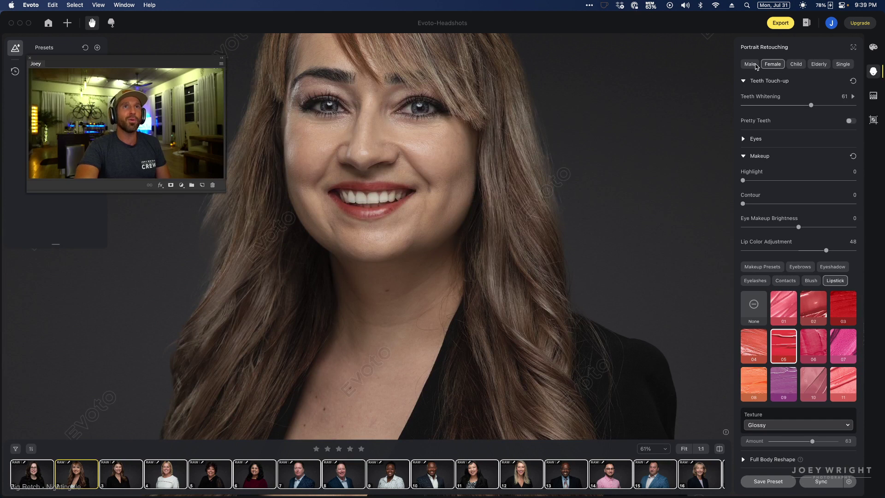
pyautogui.scroll(6, 816, 152)
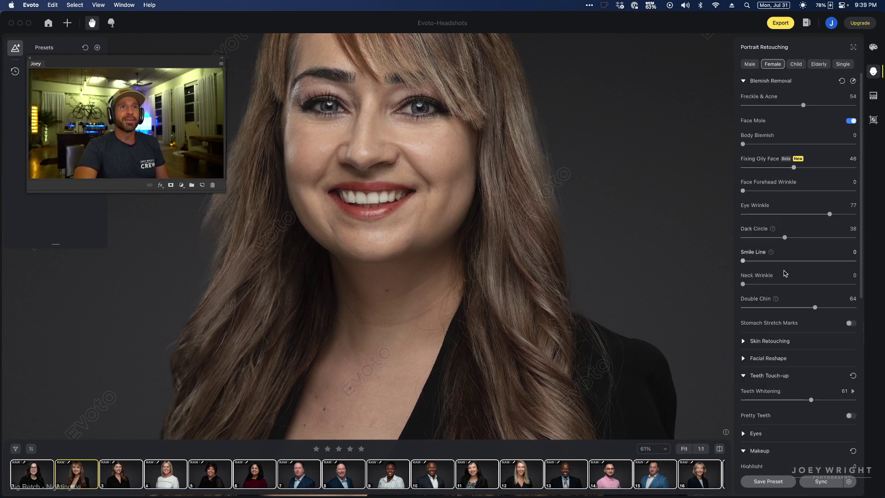
pyautogui.click(792, 284)
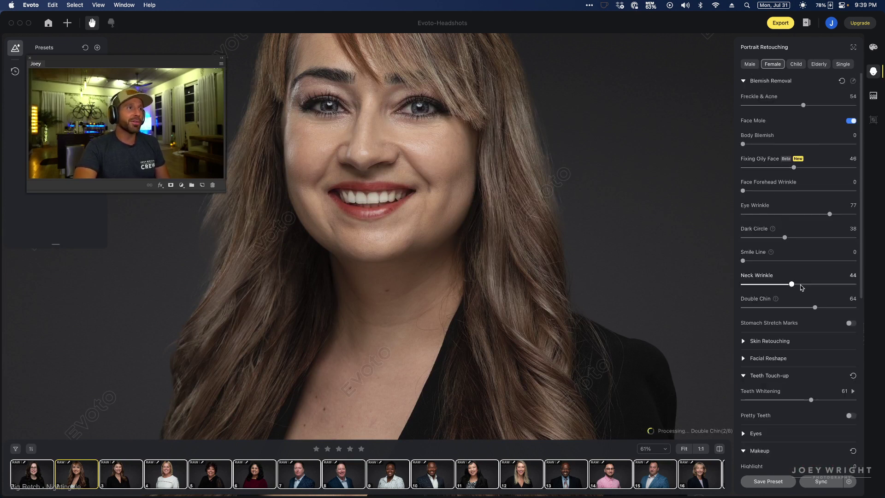
pyautogui.moveTo(794, 285); pyautogui.dragTo(844, 286)
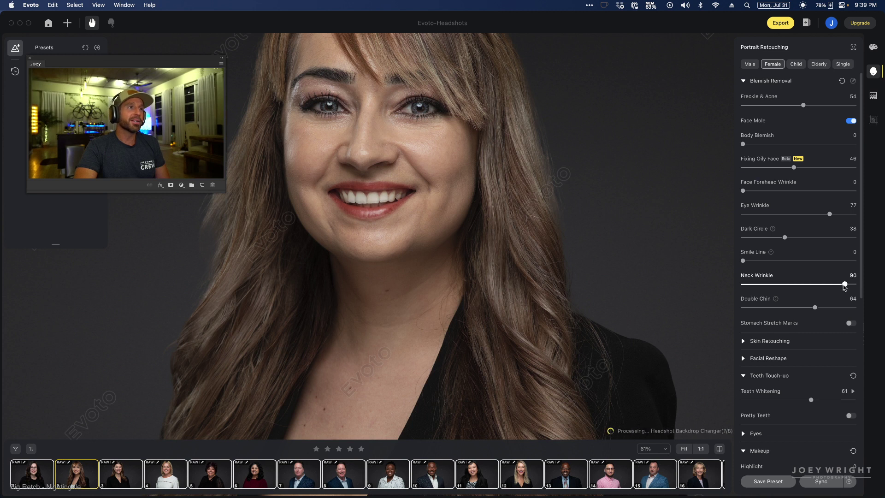
pyautogui.scroll(-3, 612, 306)
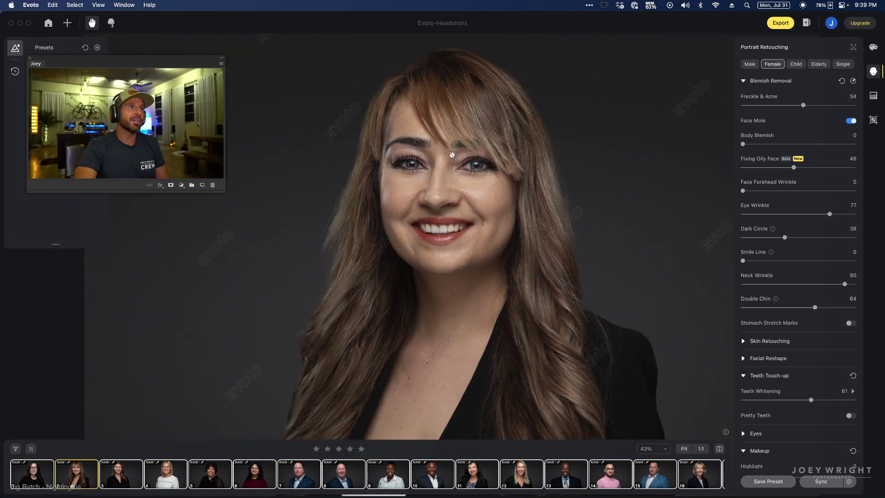
pyautogui.scroll(3, 452, 155)
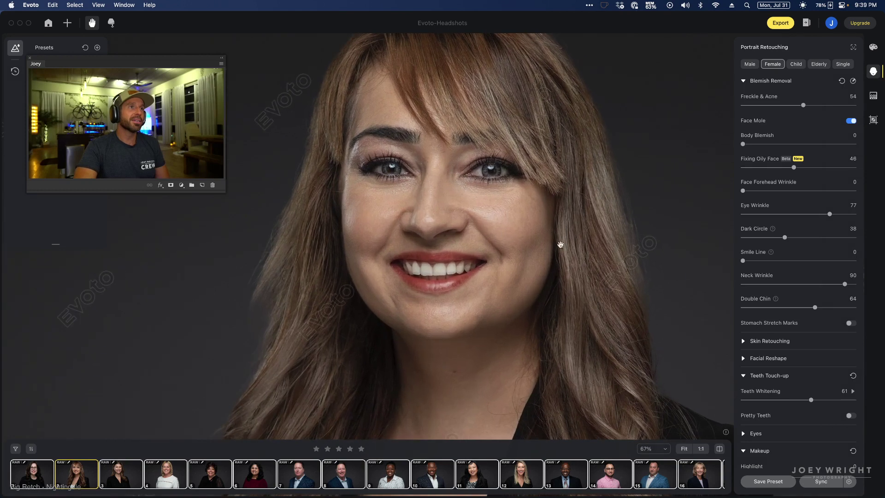
pyautogui.click(802, 261)
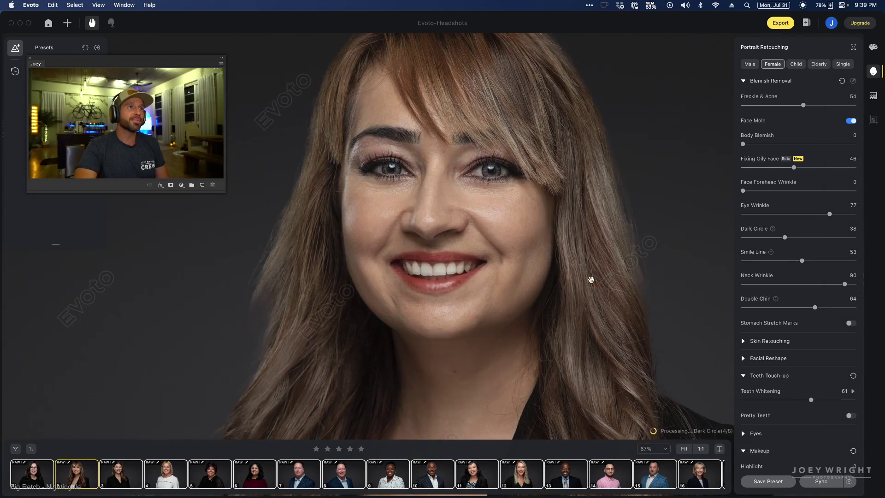
pyautogui.scroll(-5, 590, 279)
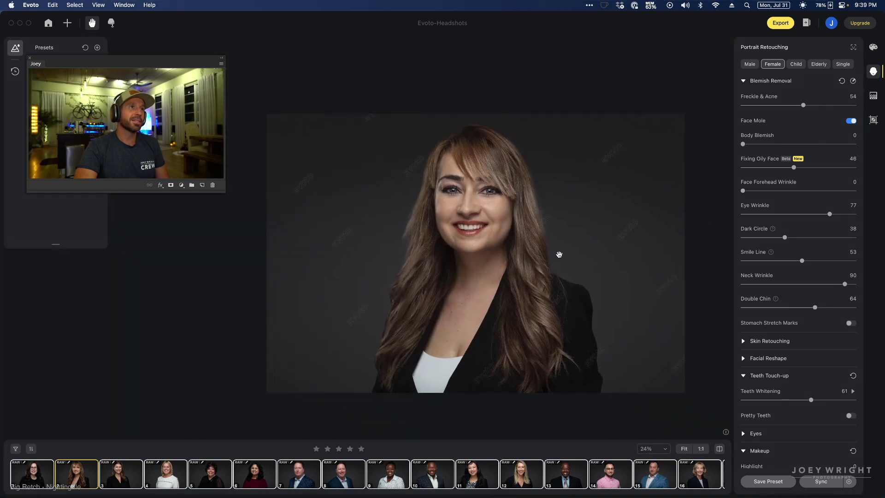
# - Turn off Face Mole removal on headshot 2 and compare the woman's face from near and far
pyautogui.scroll(3, 505, 195)
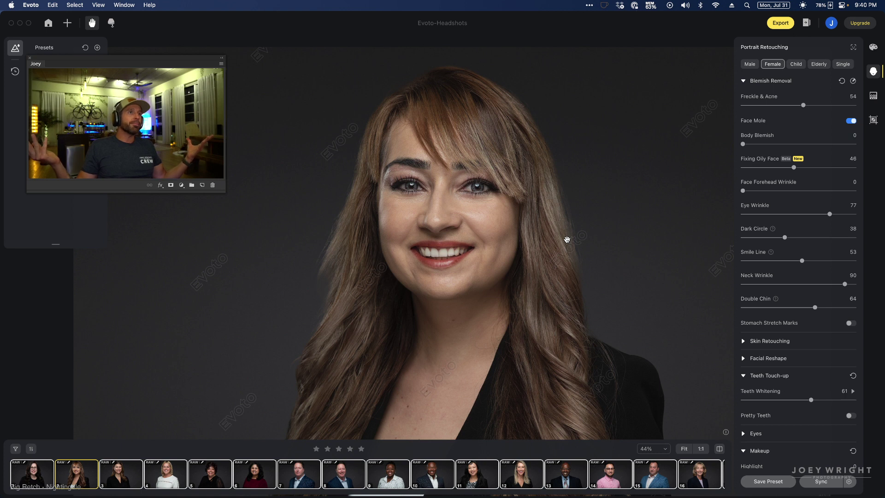
pyautogui.scroll(6, 528, 203)
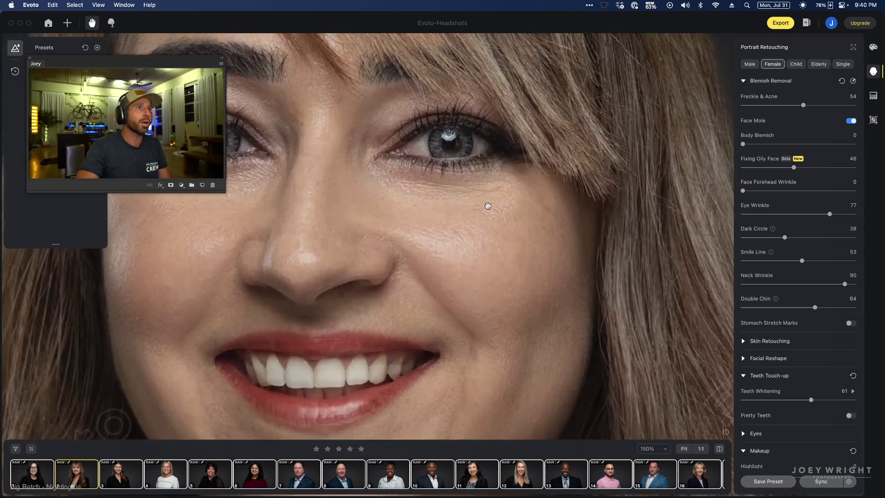
pyautogui.scroll(-3, 424, 231)
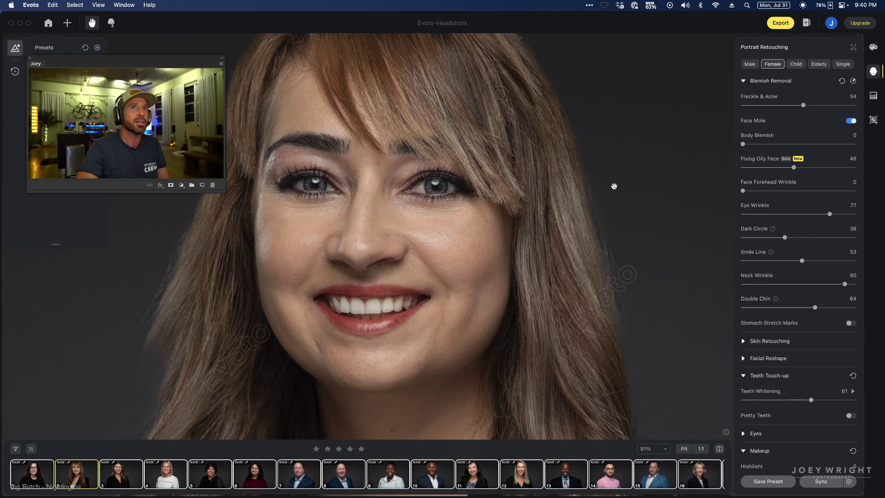
pyautogui.click(850, 121)
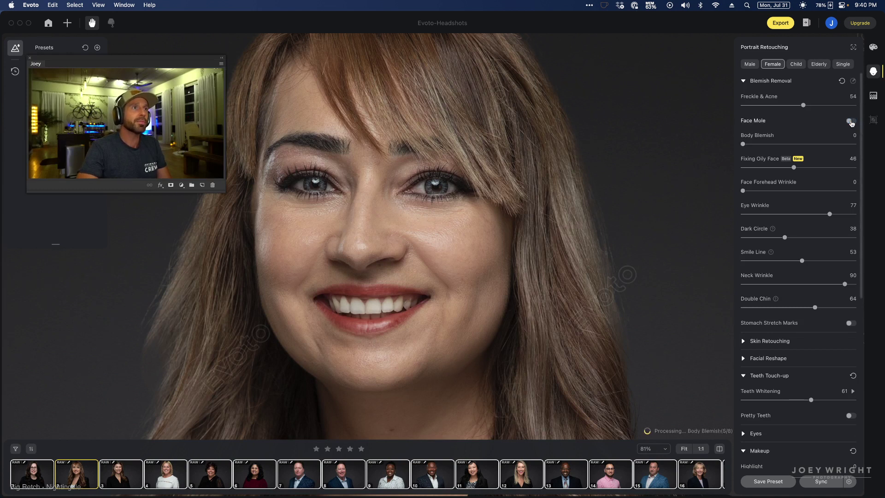
pyautogui.scroll(1, 529, 217)
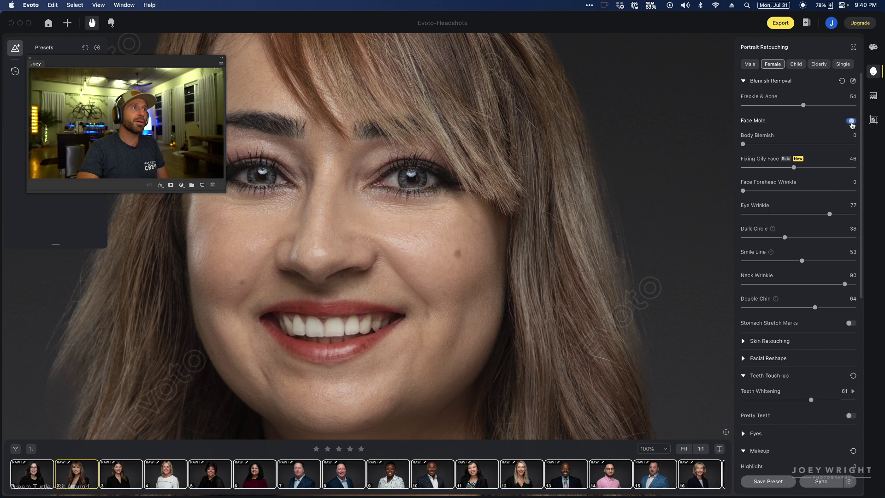
pyautogui.scroll(-3, 422, 318)
pyautogui.scroll(-3, 422, 263)
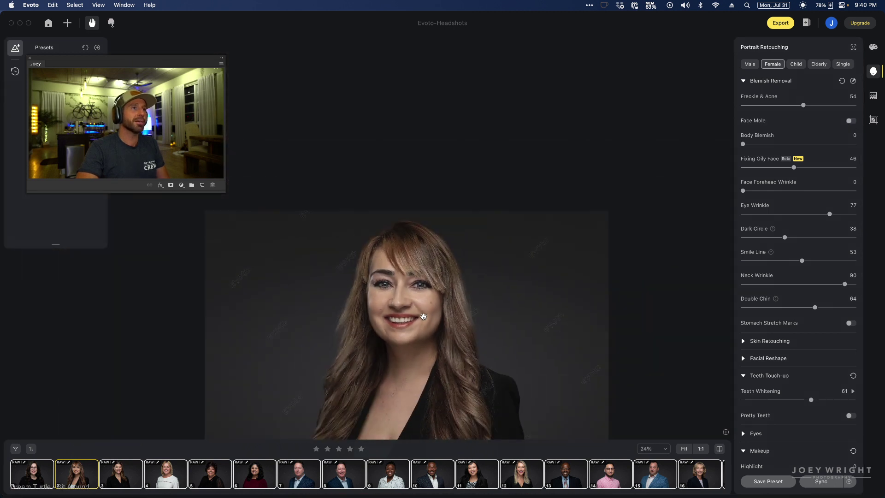
pyautogui.scroll(1, 430, 244)
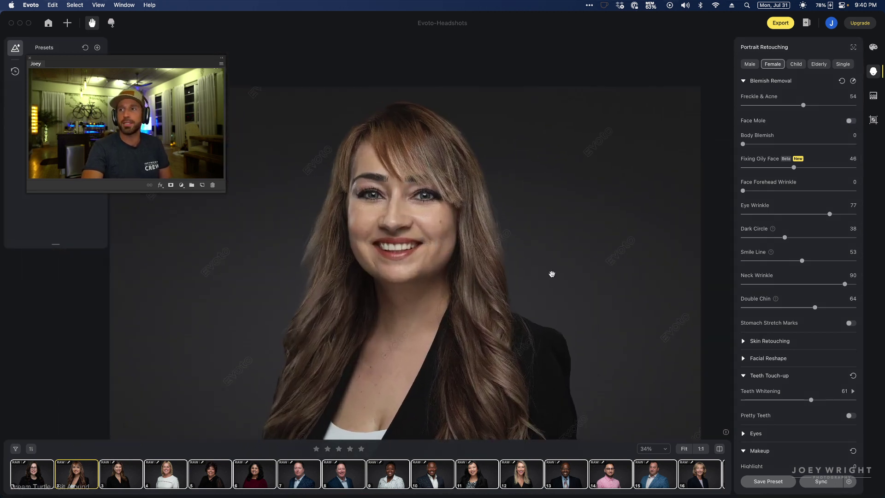
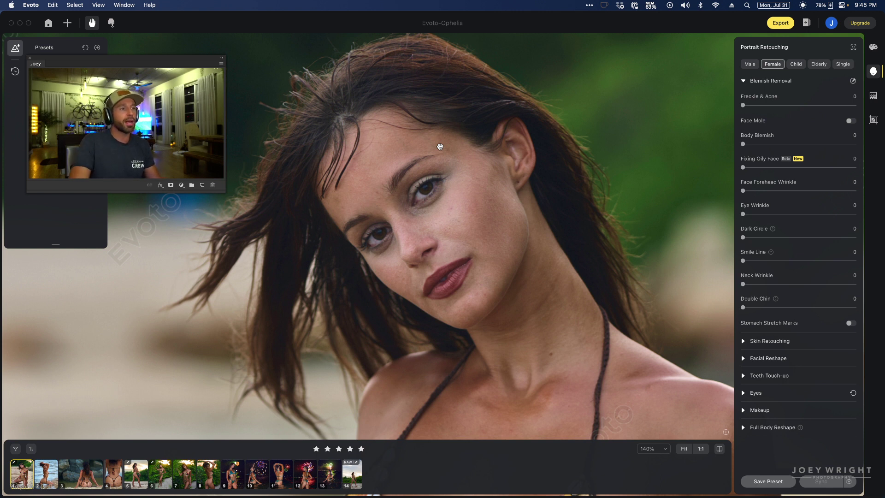
# - Inspect the woman in beach portrait 1 from near and far and set Freckle & Acne to 44
pyautogui.scroll(-5, 450, 144)
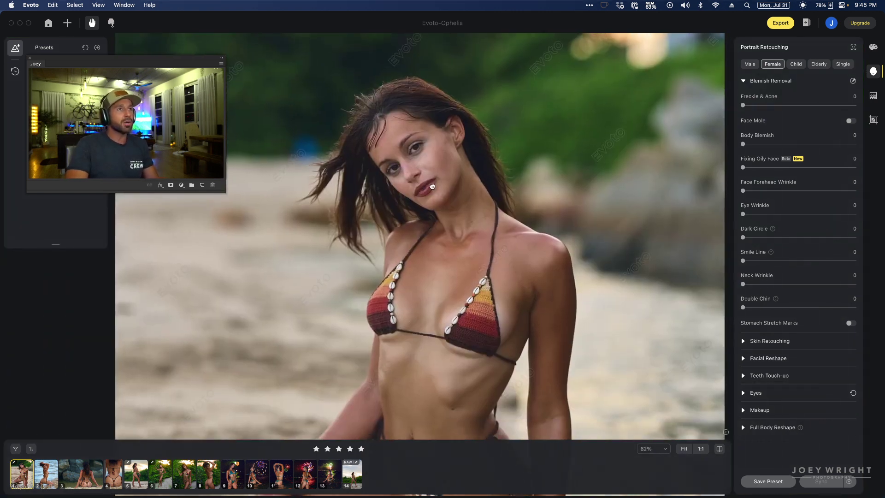
pyautogui.scroll(2, 432, 187)
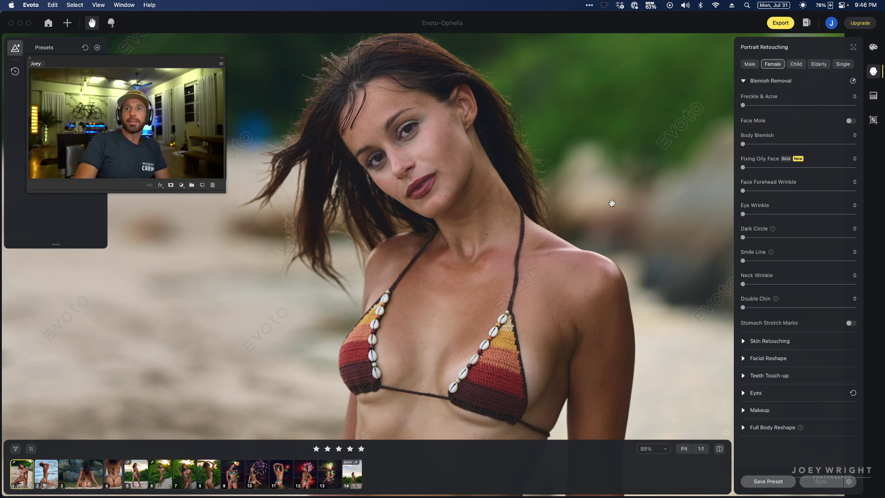
pyautogui.scroll(-2, 583, 240)
pyautogui.scroll(-2, 568, 253)
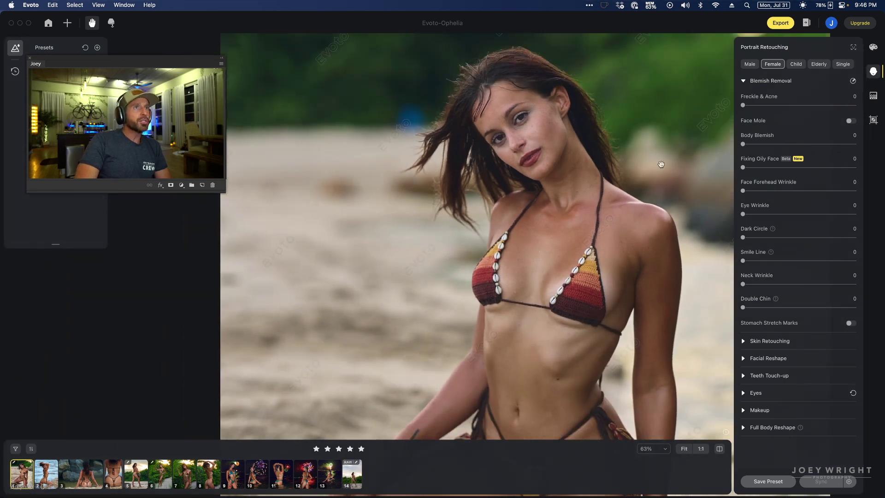
pyautogui.scroll(5, 661, 164)
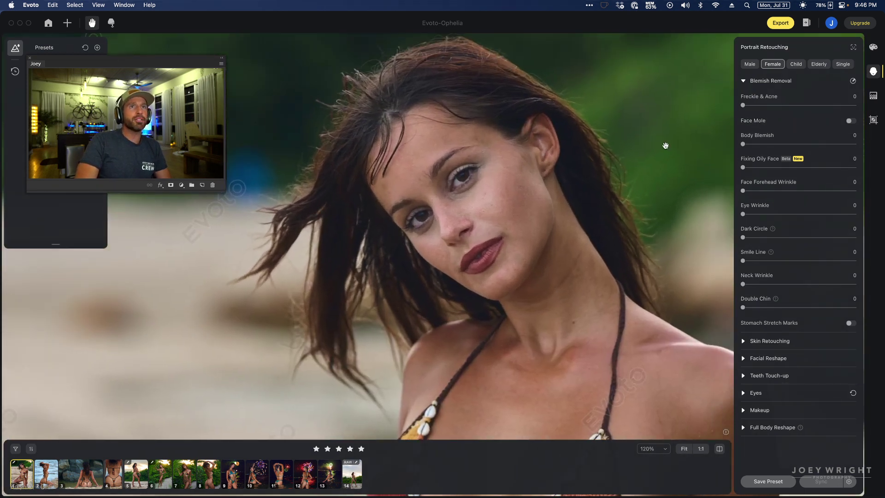
pyautogui.scroll(5, 665, 145)
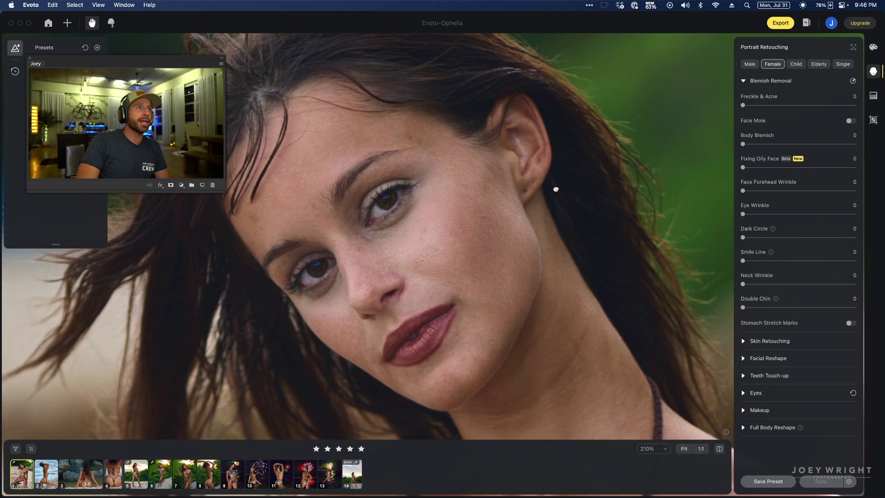
pyautogui.click(774, 106)
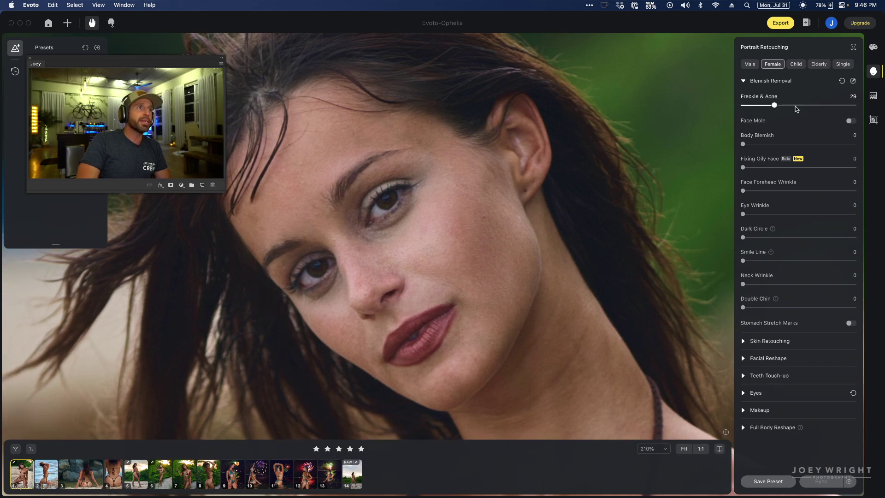
pyautogui.click(791, 105)
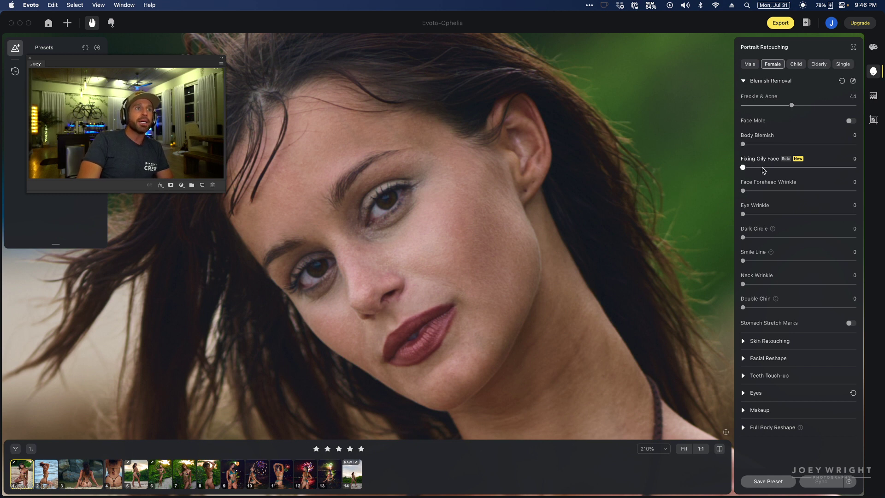
# - Set Eye Wrinkle to 49 and Dark Circle to 73 on the woman in beach portrait 1
pyautogui.moveTo(651, 224); pyautogui.dragTo(629, 193)
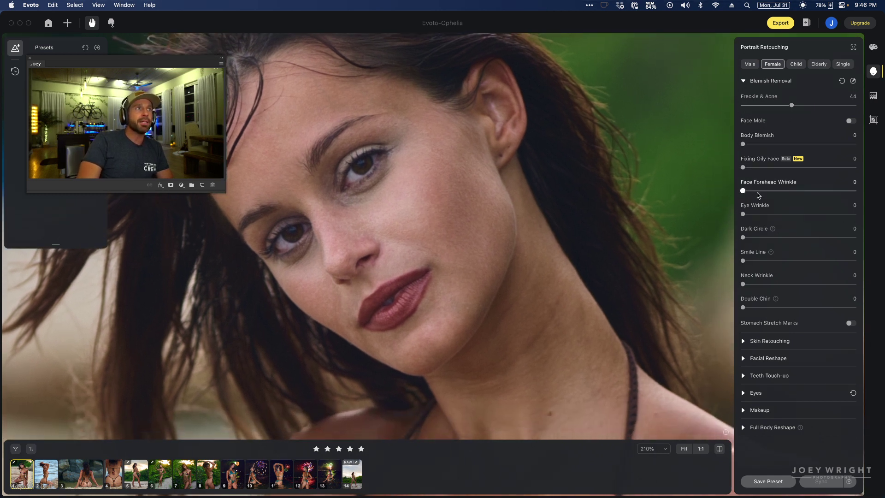
pyautogui.moveTo(745, 215); pyautogui.dragTo(823, 239)
pyautogui.click(804, 238)
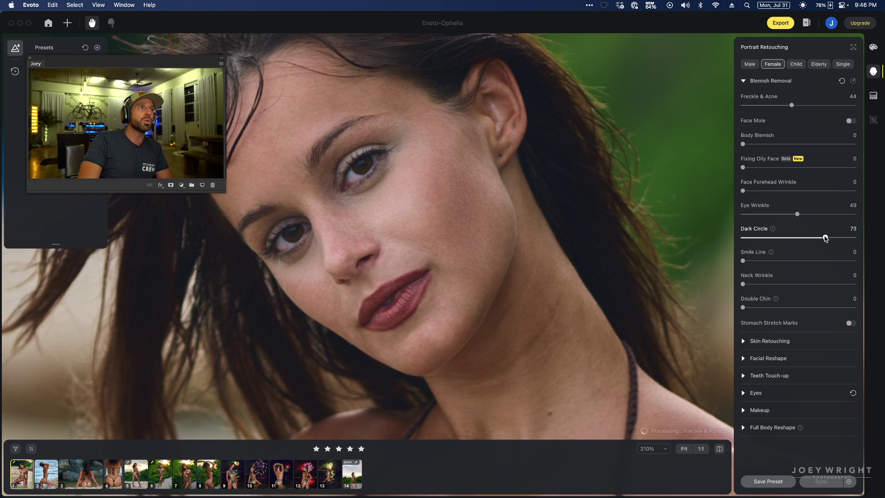
# - Set Smile Line to 34 and Neck Wrinkle to 60 on beach portrait 1 and check the neck up close
pyautogui.click(780, 261)
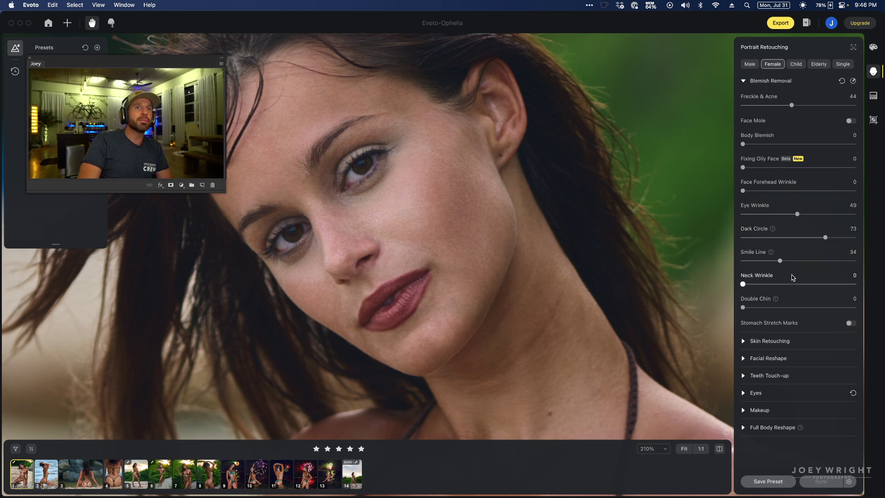
pyautogui.moveTo(775, 284); pyautogui.dragTo(810, 284)
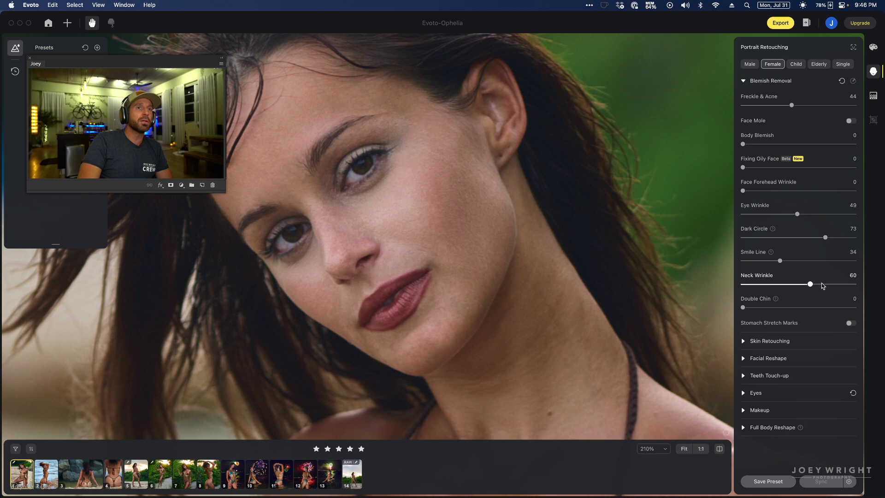
pyautogui.moveTo(622, 277); pyautogui.dragTo(538, 130)
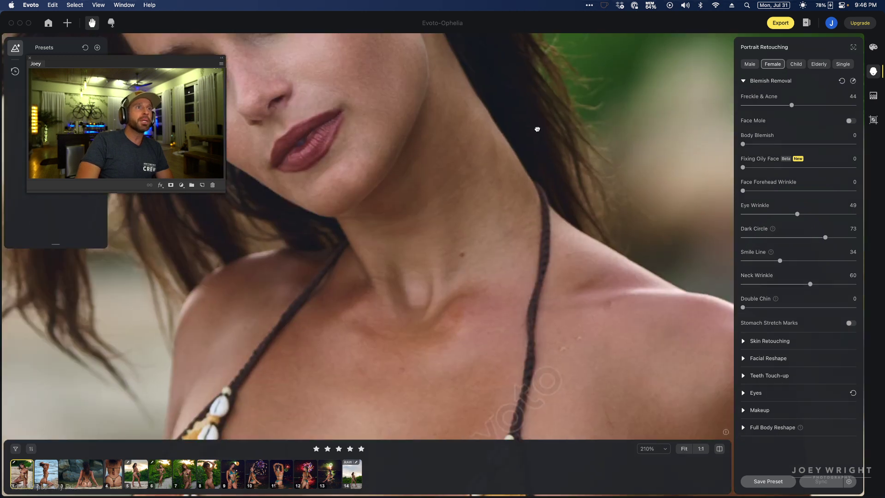
# - Set Neck Wrinkle to 70 on the woman in beach portrait 1
pyautogui.scroll(-3, 560, 192)
pyautogui.scroll(-5, 559, 192)
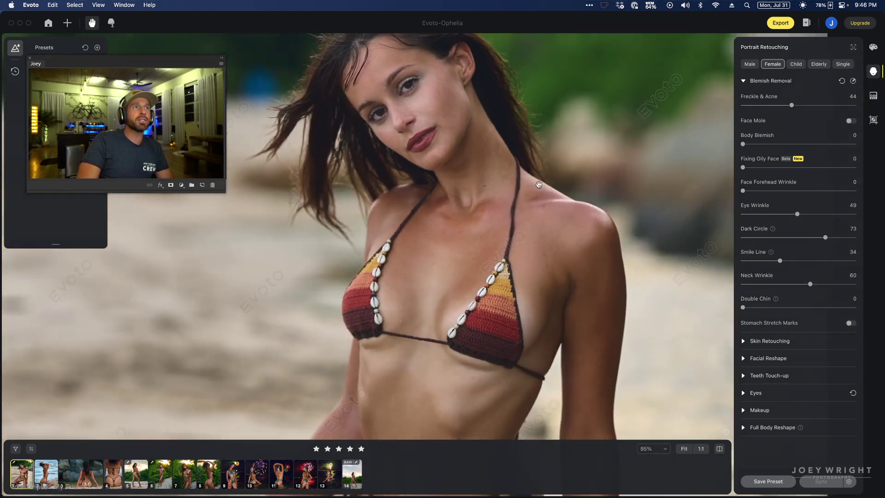
pyautogui.moveTo(532, 172); pyautogui.dragTo(534, 195)
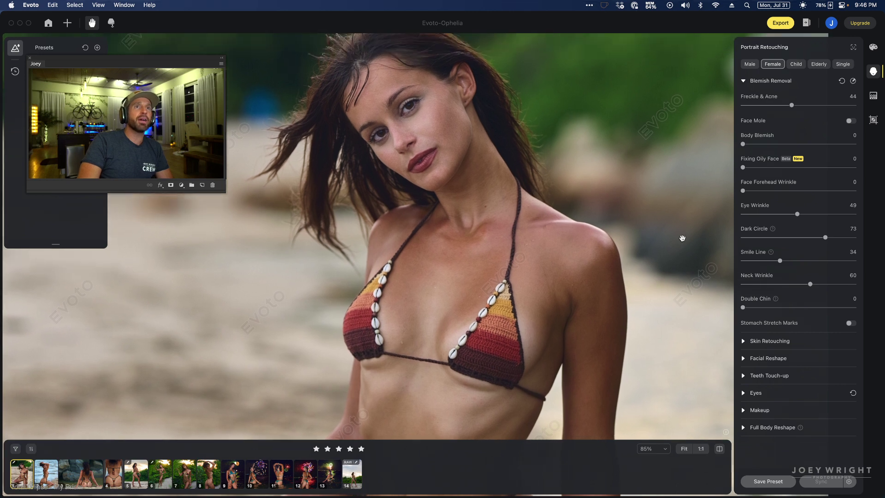
pyautogui.click(825, 284)
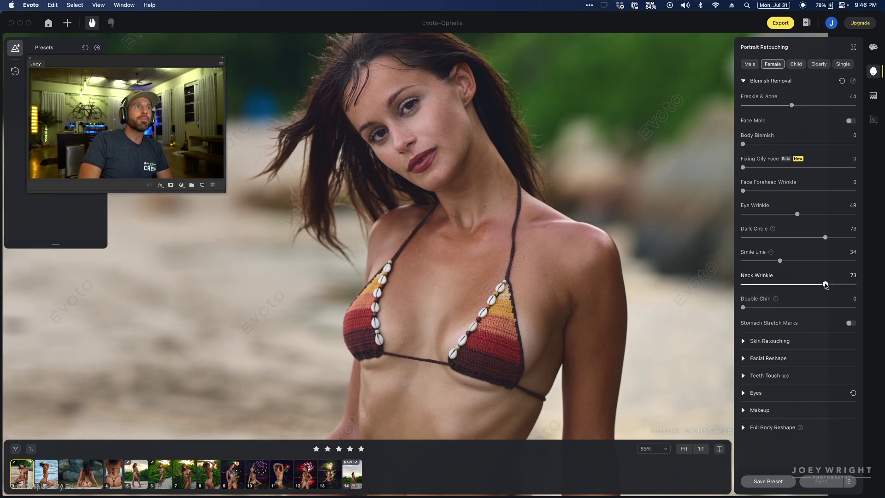
pyautogui.moveTo(825, 284); pyautogui.dragTo(822, 284)
# - Try strong and minimal Body Blemish removal on the torso and legs in beach portrait 1, settling on 18
pyautogui.moveTo(549, 320); pyautogui.dragTo(530, 173)
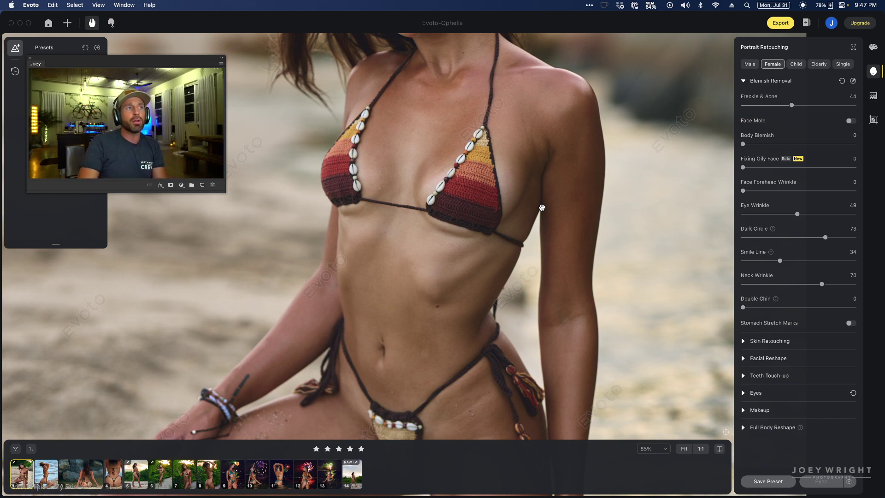
pyautogui.moveTo(450, 280); pyautogui.dragTo(452, 188)
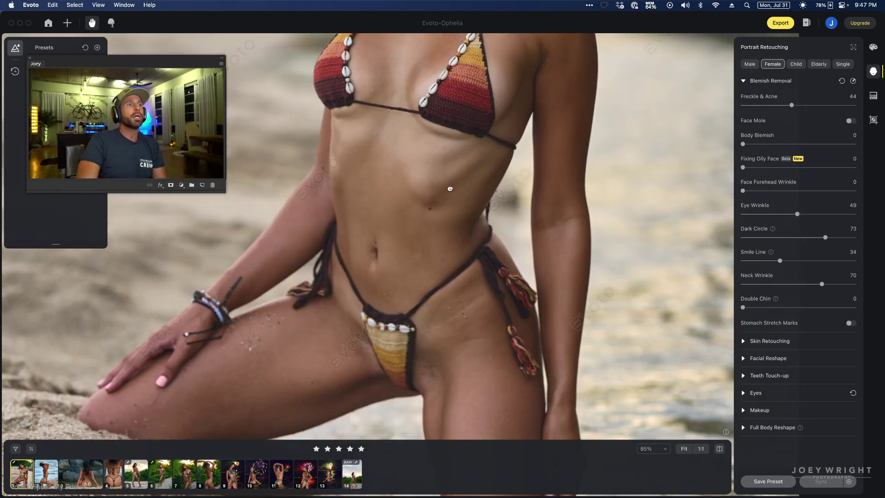
pyautogui.click(768, 145)
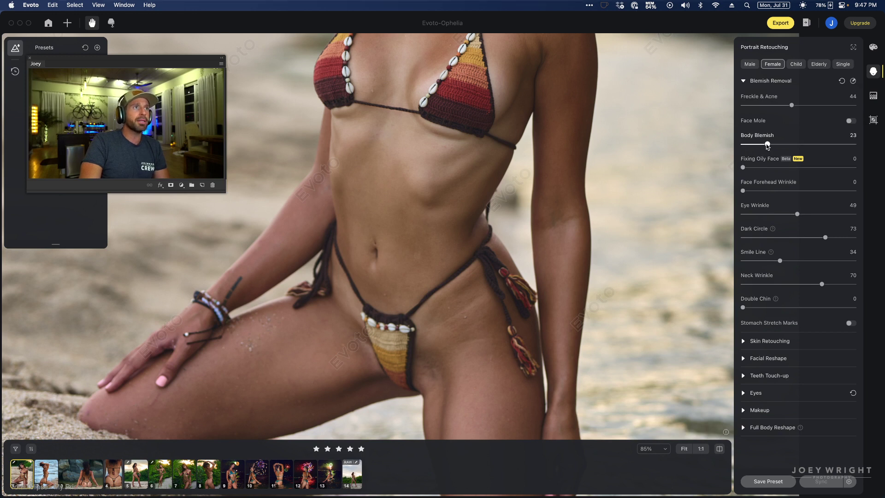
pyautogui.moveTo(768, 144)
pyautogui.mouseDown()
pyautogui.moveTo(788, 144)
pyautogui.moveTo(751, 144)
pyautogui.mouseUp()
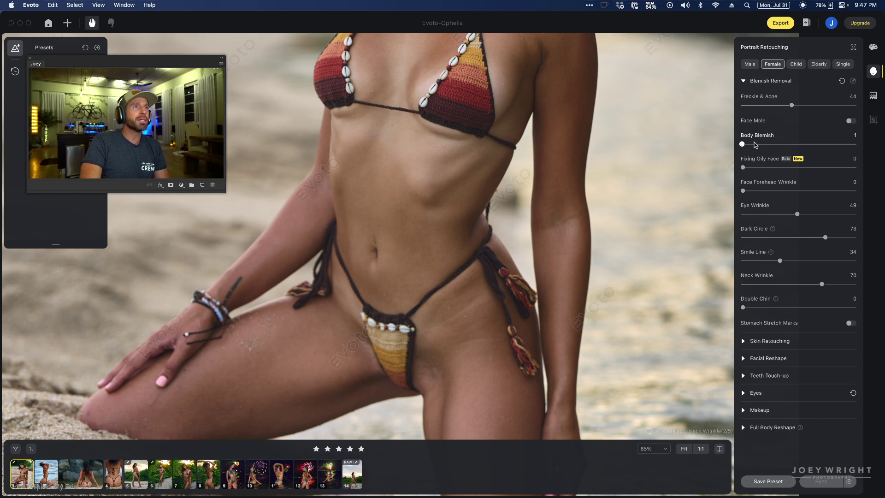
pyautogui.click(823, 145)
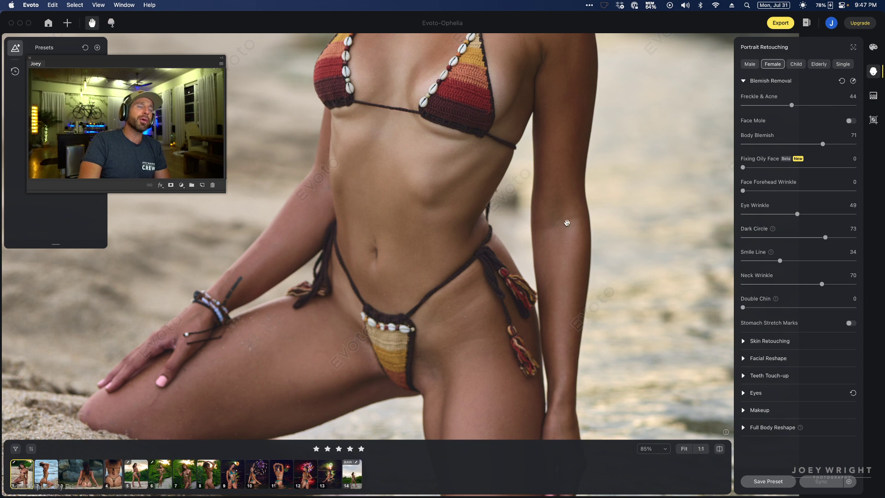
pyautogui.moveTo(823, 145); pyautogui.dragTo(761, 145)
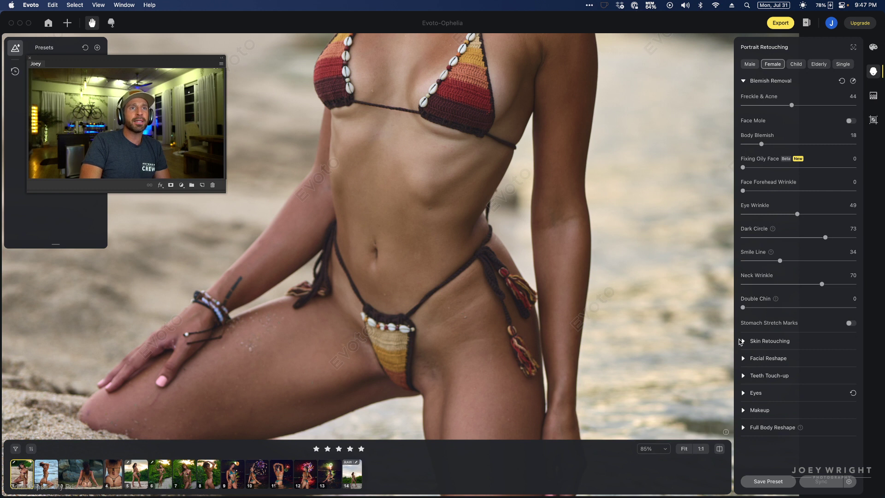
# - Try Smooth Face Skin (Dodge & Burn) at 71 on the woman's face up close and return it to 0
pyautogui.click(743, 341)
pyautogui.scroll(-5, 636, 295)
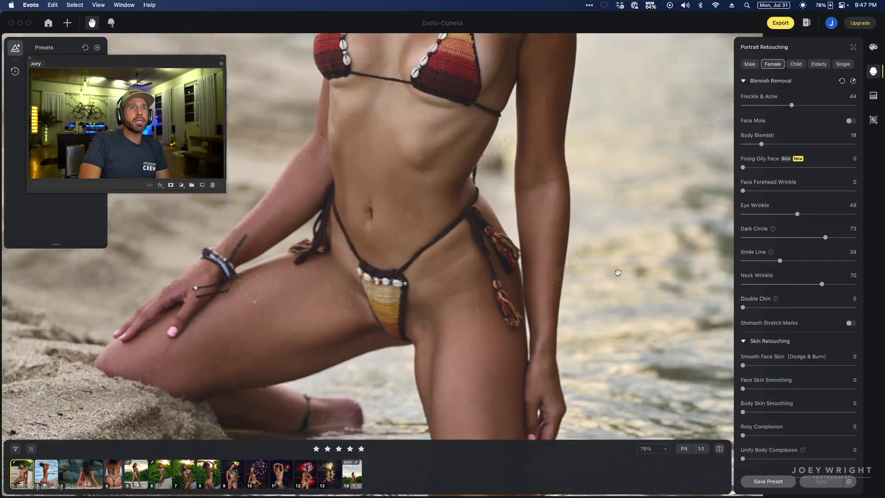
pyautogui.scroll(5, 642, 279)
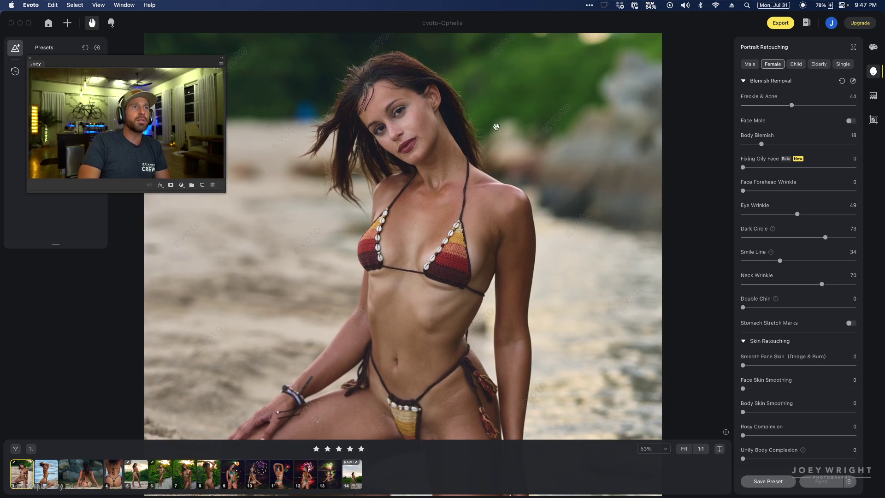
pyautogui.scroll(5, 474, 115)
pyautogui.scroll(-3, 474, 116)
pyautogui.scroll(5, 473, 202)
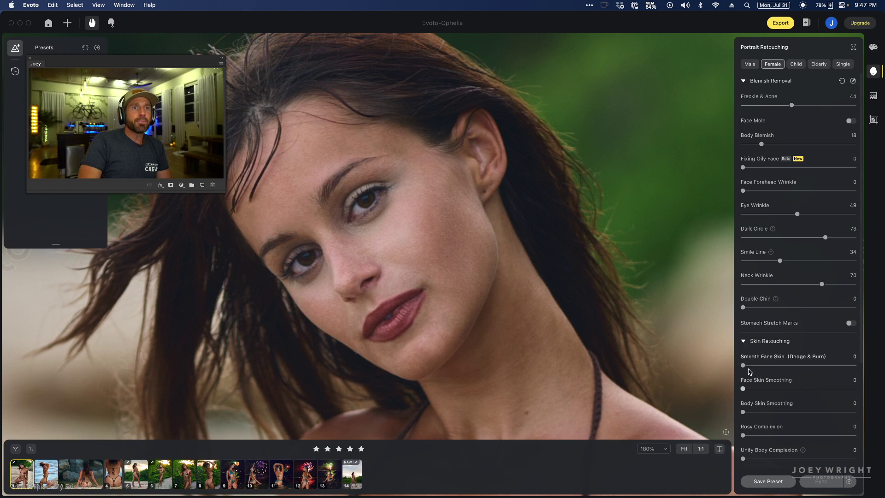
pyautogui.moveTo(761, 370); pyautogui.dragTo(823, 366)
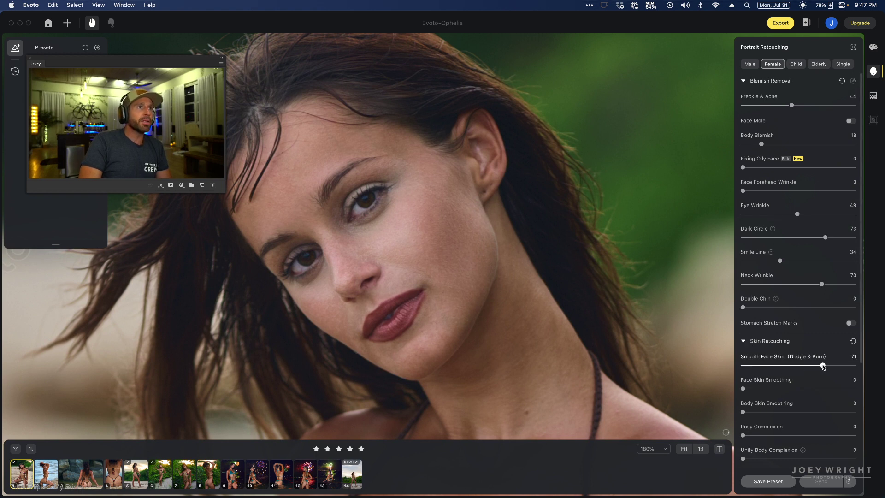
pyautogui.doubleClick(823, 366)
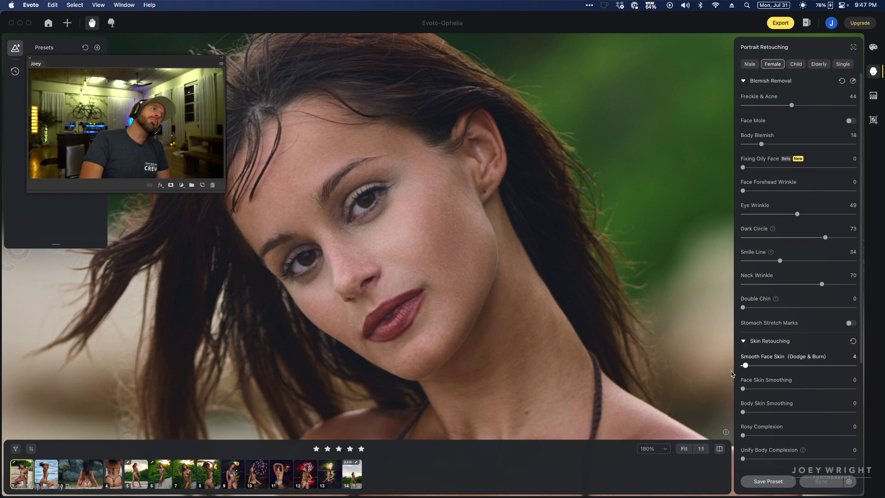
pyautogui.click(812, 366)
pyautogui.moveTo(812, 366); pyautogui.dragTo(733, 367)
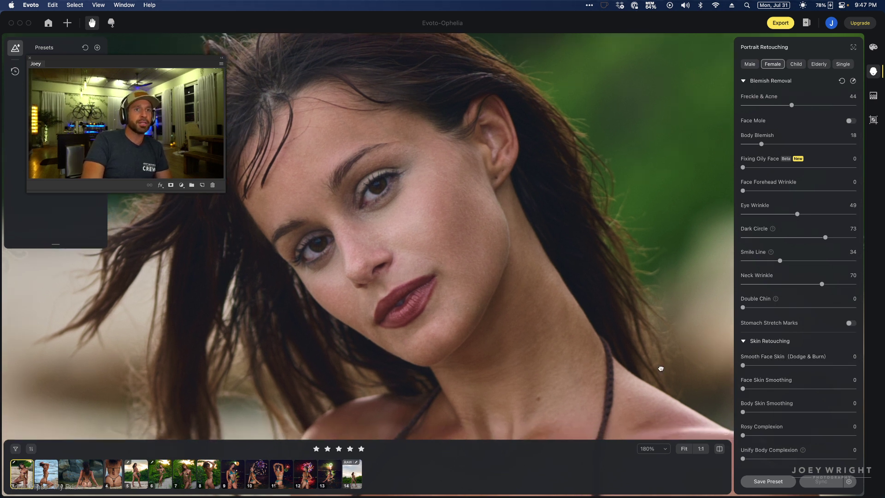
# - Try Face Skin Smoothing and Body Skin Smoothing on beach portrait 1, returning both to 0
pyautogui.click(785, 390)
pyautogui.moveTo(785, 389); pyautogui.dragTo(705, 391)
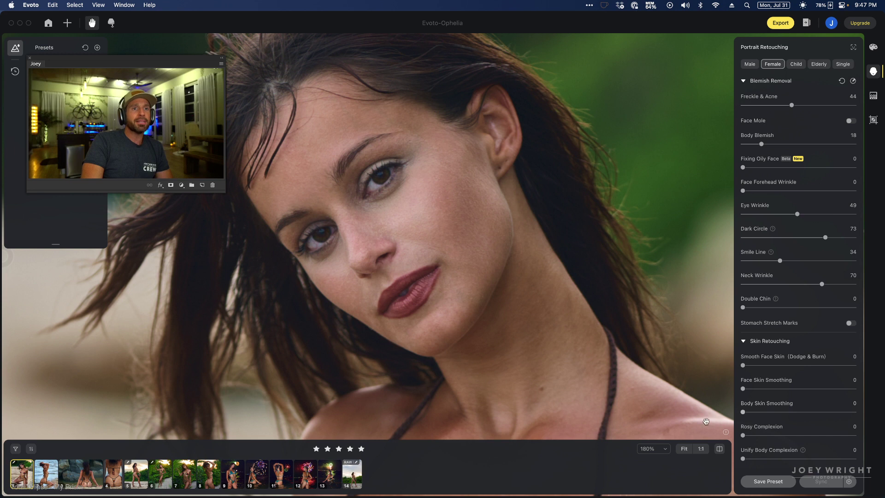
pyautogui.moveTo(622, 395); pyautogui.dragTo(551, 248)
pyautogui.scroll(-3, 552, 246)
pyautogui.scroll(-3, 562, 252)
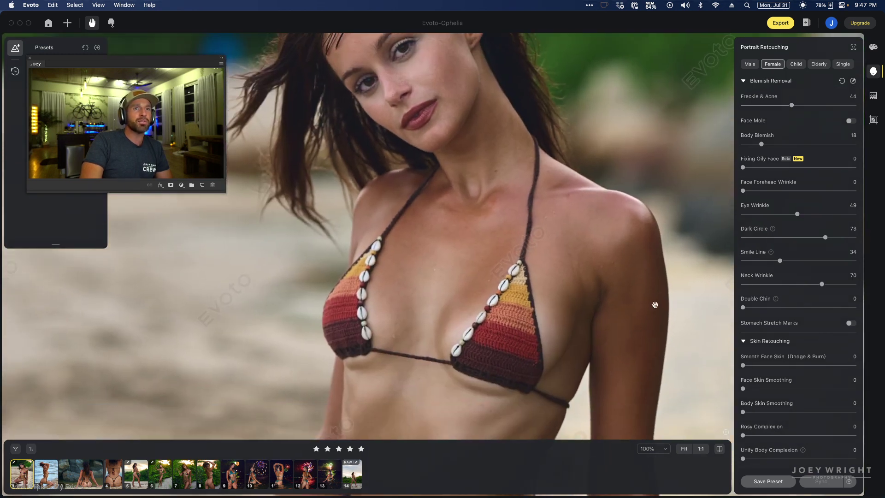
pyautogui.moveTo(765, 413); pyautogui.dragTo(693, 413)
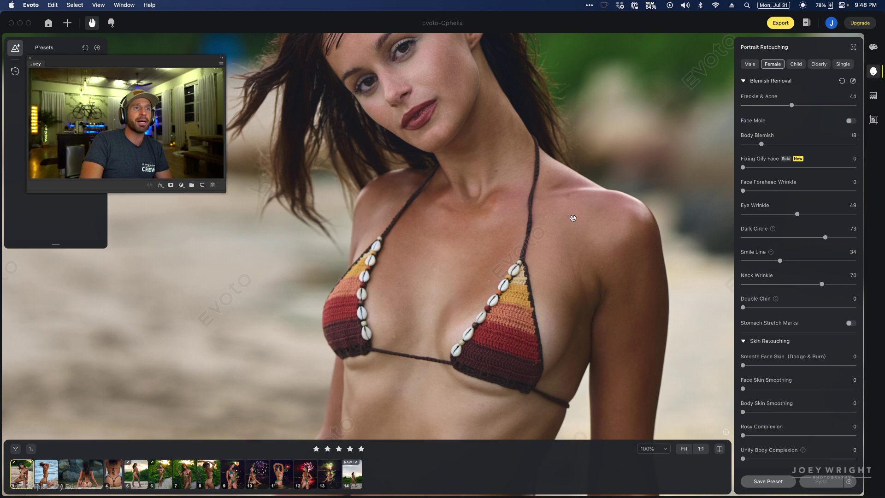
# - Try Rosy Complexion at 30 on beach portrait 1, return it to 0 and review the skin from near and far
pyautogui.scroll(2, 567, 198)
pyautogui.scroll(-3, 763, 427)
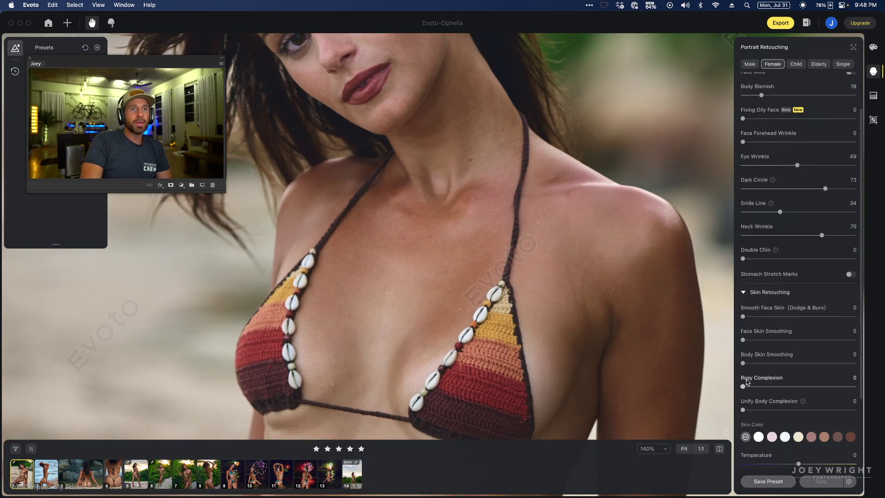
pyautogui.moveTo(743, 386); pyautogui.dragTo(774, 386)
pyautogui.scroll(-3, 569, 341)
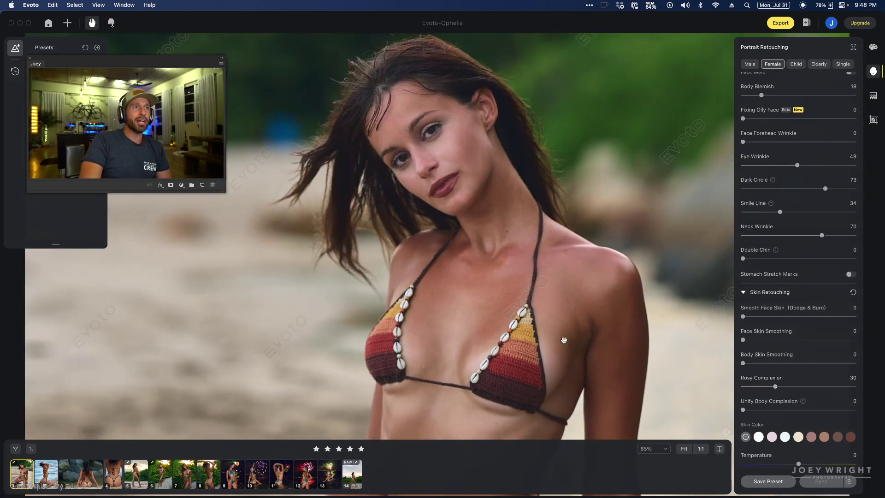
pyautogui.moveTo(774, 386); pyautogui.dragTo(715, 386)
pyautogui.scroll(2, 508, 168)
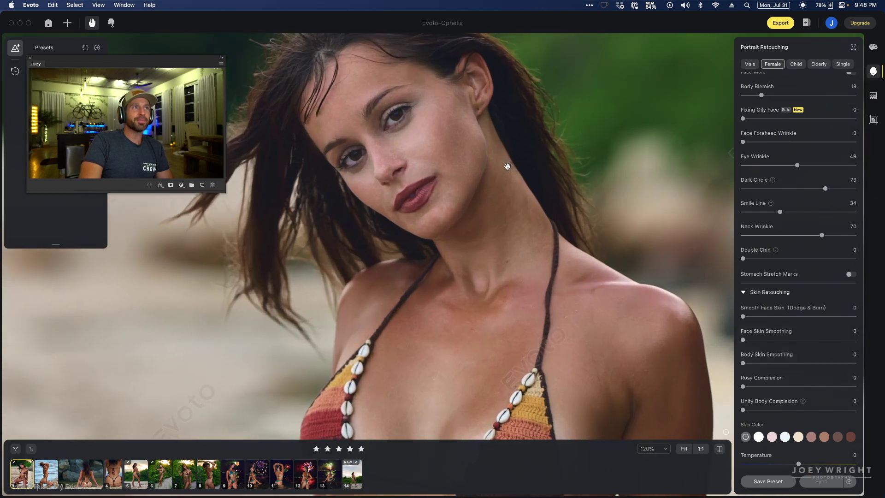
pyautogui.scroll(1, 559, 248)
pyautogui.scroll(-5, 559, 248)
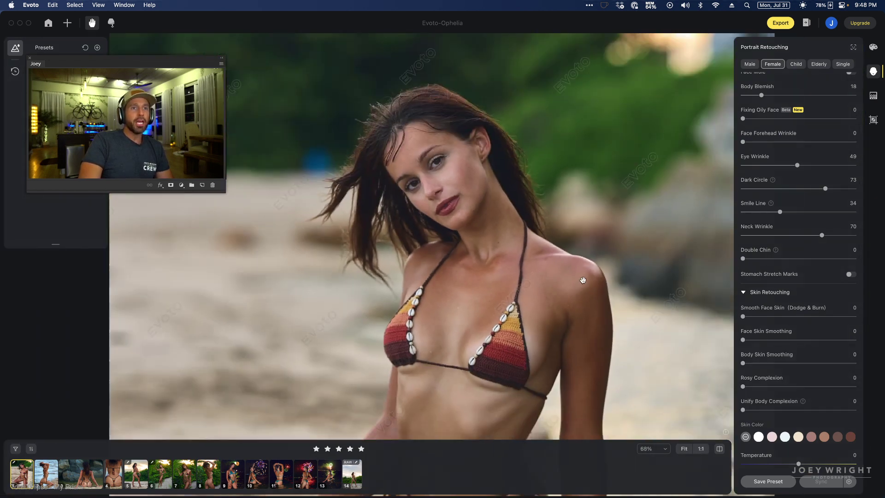
pyautogui.scroll(1, 555, 201)
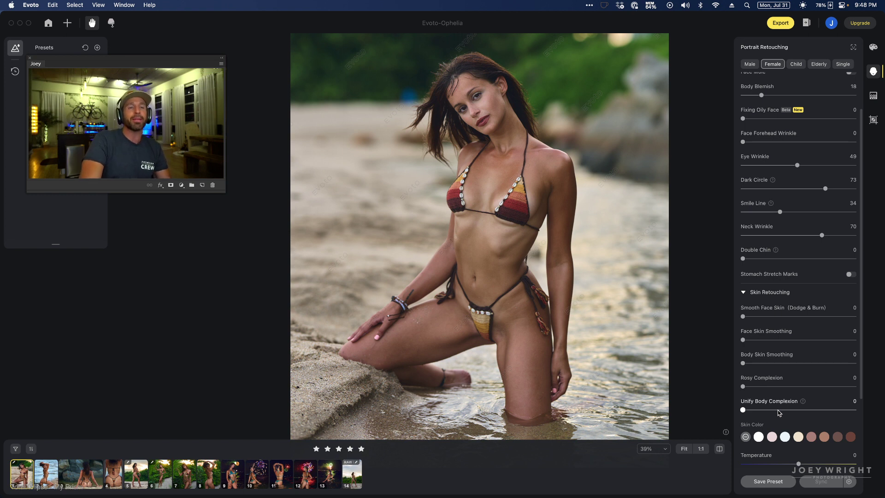
# - Try Unify Body Complexion at 27 and 41 on beach portrait 1 and read the function's description
pyautogui.click(772, 410)
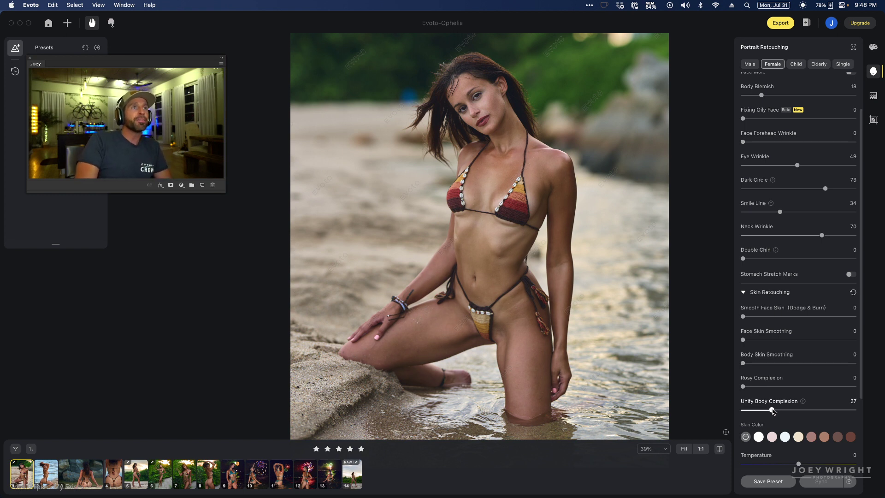
pyautogui.click(802, 409)
pyautogui.moveTo(803, 410)
pyautogui.mouseDown()
pyautogui.moveTo(817, 409)
pyautogui.moveTo(758, 410)
pyautogui.moveTo(811, 413)
pyautogui.moveTo(777, 411)
pyautogui.moveTo(788, 411)
pyautogui.mouseUp()
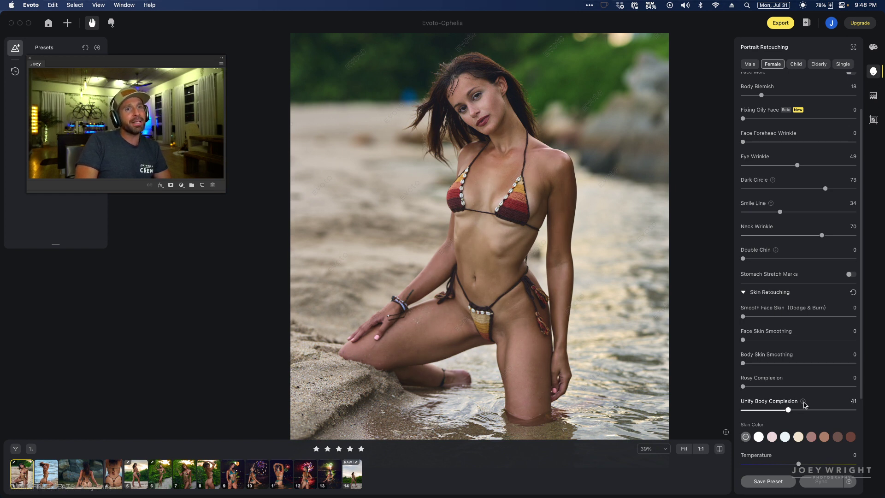
pyautogui.moveTo(804, 404)
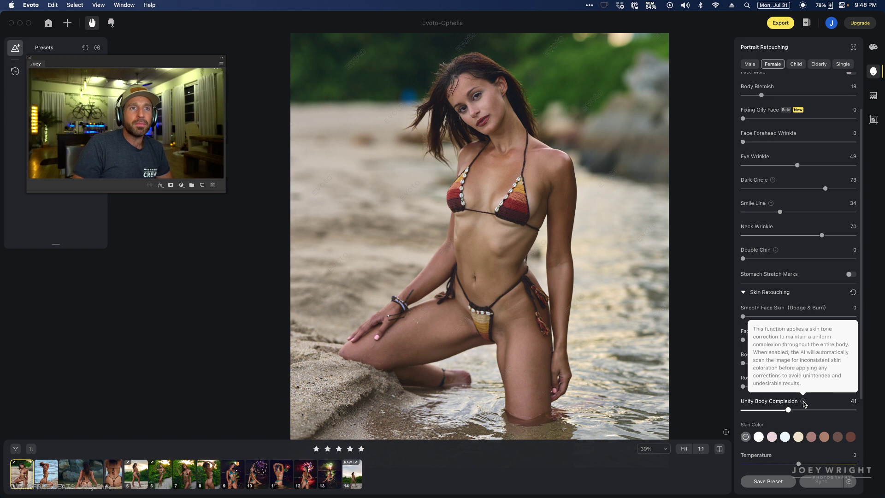
# - Apply the medium-brown seventh skin color at amount 20 with temperature -3, and set Unify Body Complexion to 24
pyautogui.click(825, 437)
pyautogui.scroll(-2, 808, 440)
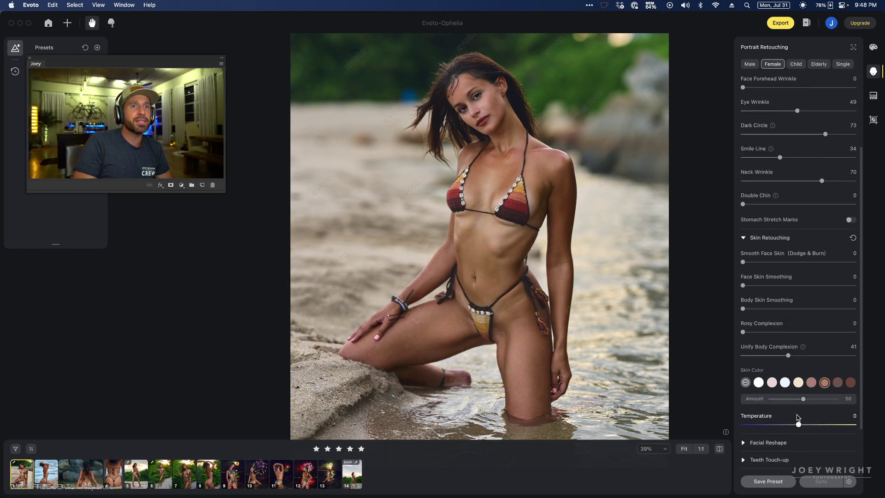
pyautogui.moveTo(803, 398); pyautogui.dragTo(797, 425)
pyautogui.moveTo(788, 356); pyautogui.dragTo(768, 355)
pyautogui.moveTo(783, 401); pyautogui.dragTo(782, 401)
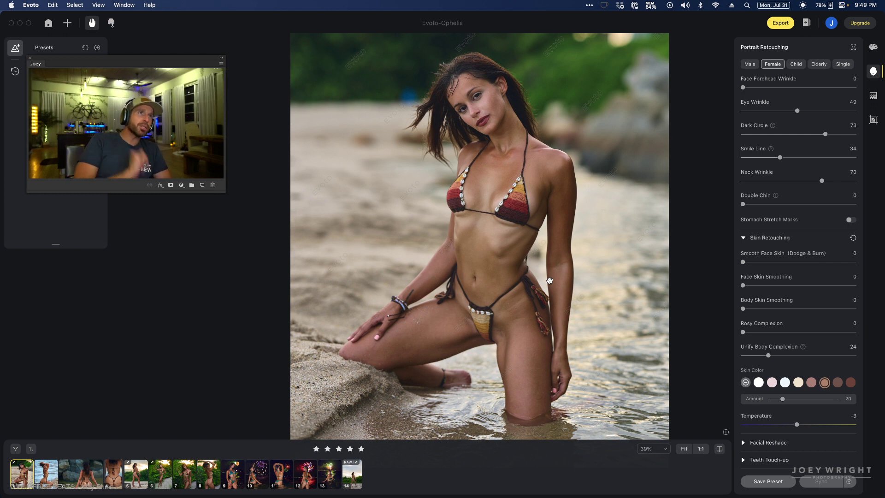
pyautogui.moveTo(514, 256); pyautogui.dragTo(491, 159)
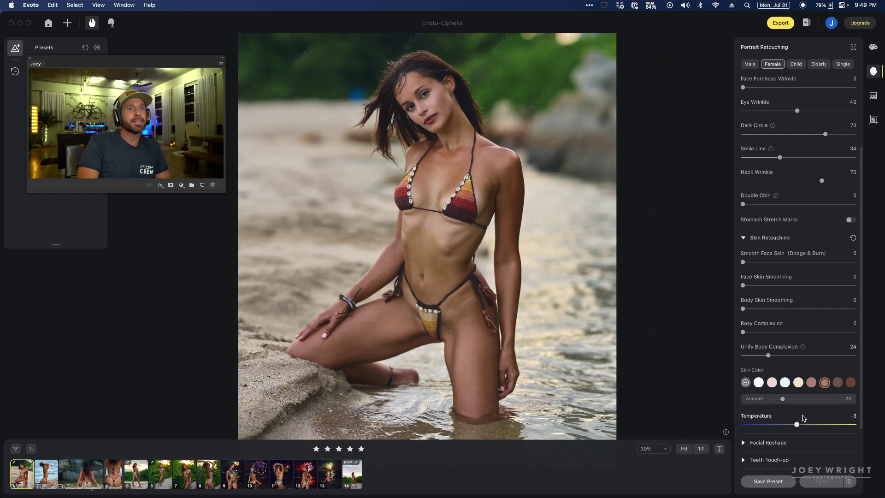
# - Set the Facial Reshape Hairline to -31 for the woman in beach portrait 1, checking the face up close
pyautogui.click(783, 441)
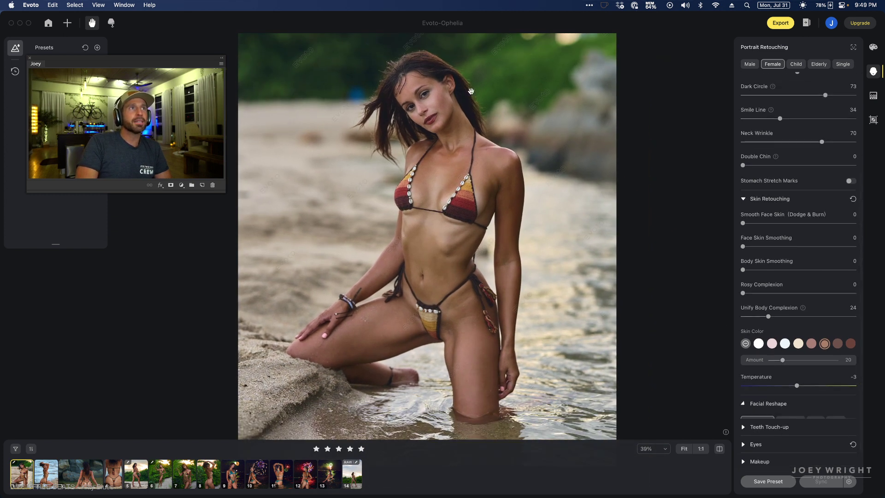
pyautogui.scroll(5, 470, 91)
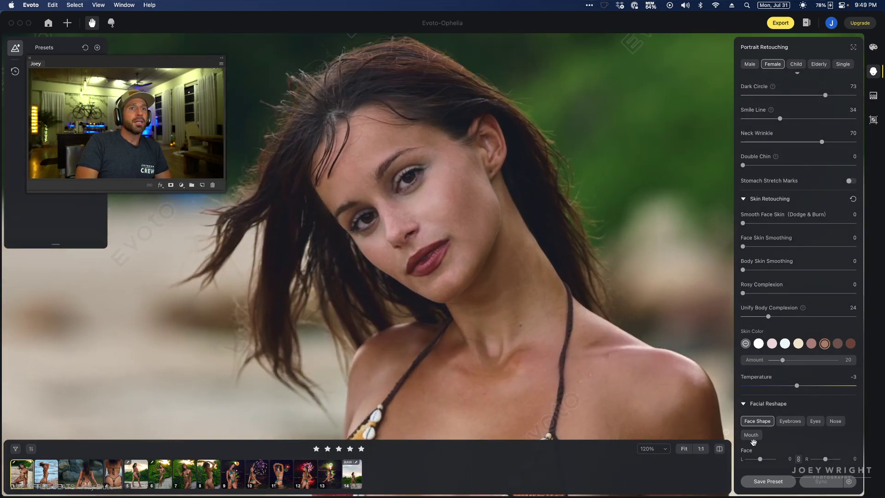
pyautogui.scroll(-5, 762, 255)
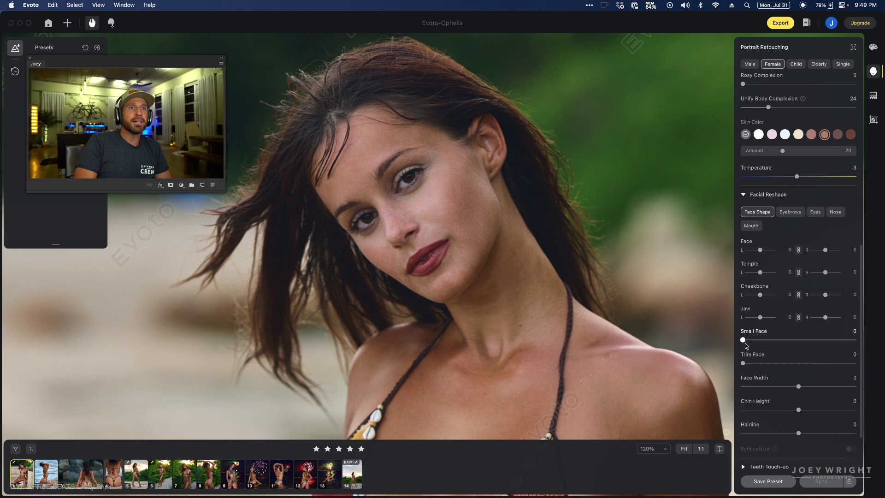
pyautogui.scroll(-2, 772, 379)
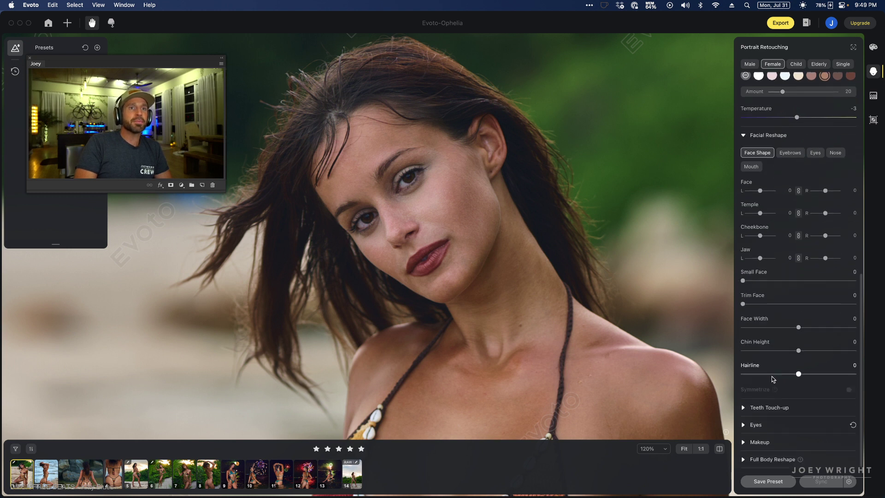
pyautogui.moveTo(799, 374); pyautogui.dragTo(780, 374)
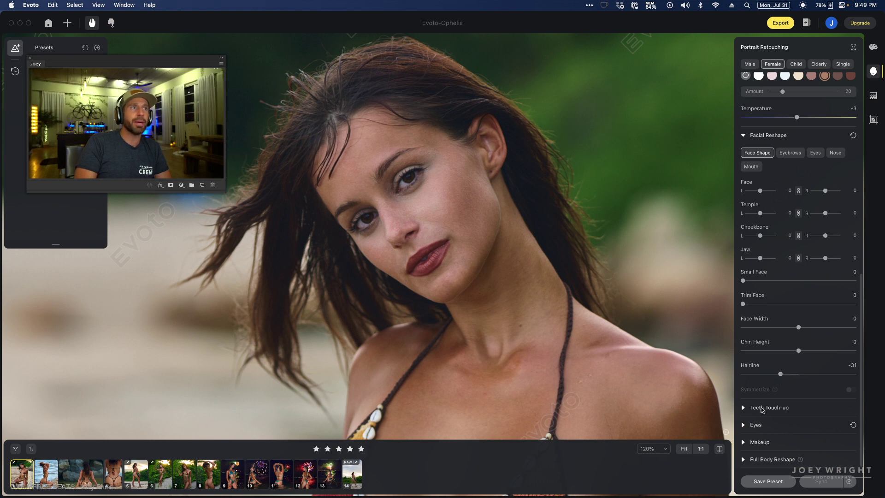
# - Set the eyes' Brightness to 7, and try the Facial Reshape eye Height at -49 before resetting it to 0
pyautogui.click(755, 425)
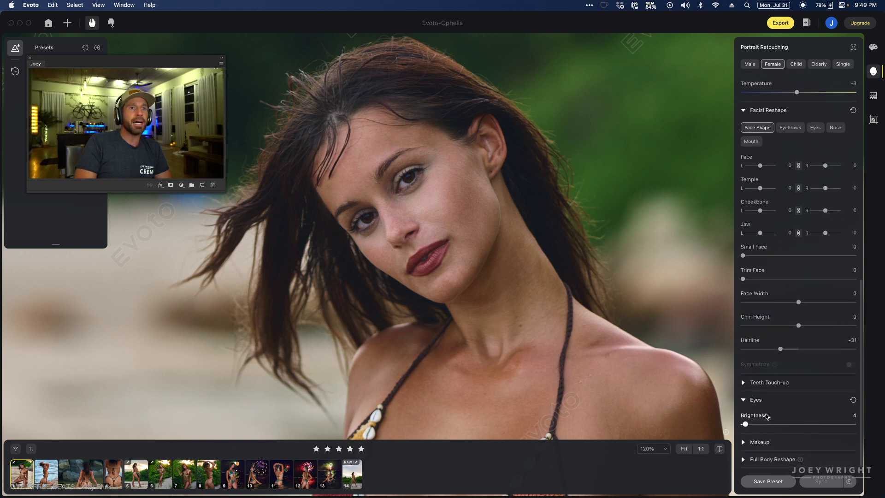
pyautogui.moveTo(757, 423); pyautogui.dragTo(750, 424)
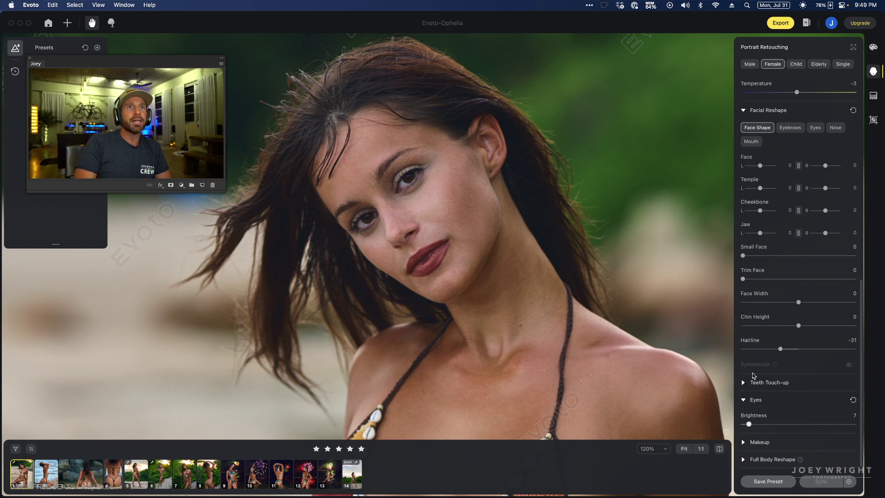
pyautogui.click(813, 130)
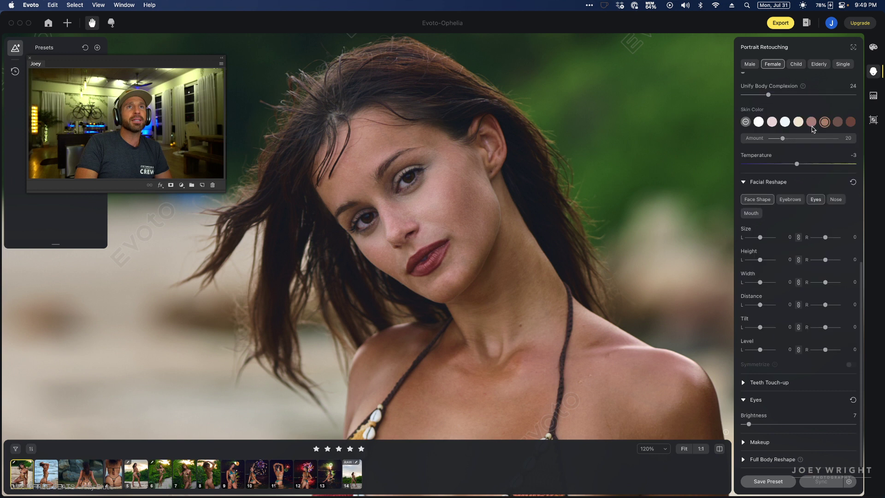
pyautogui.moveTo(760, 260); pyautogui.dragTo(754, 261)
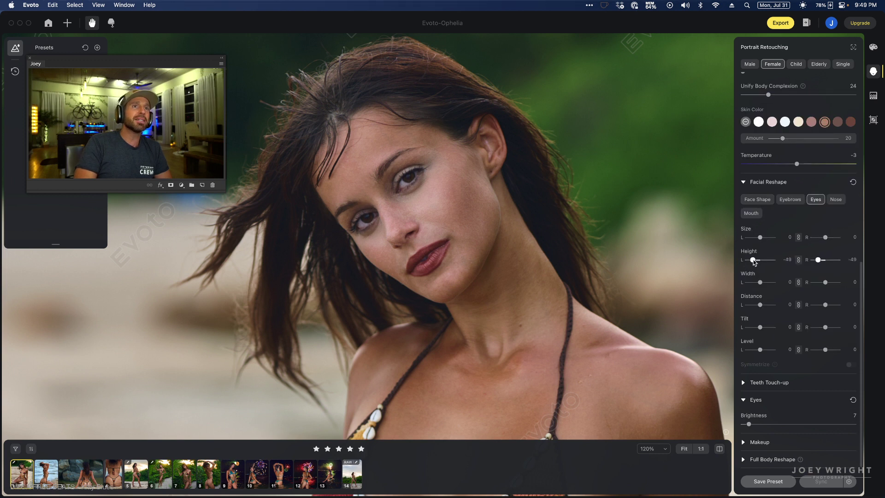
pyautogui.doubleClick(753, 261)
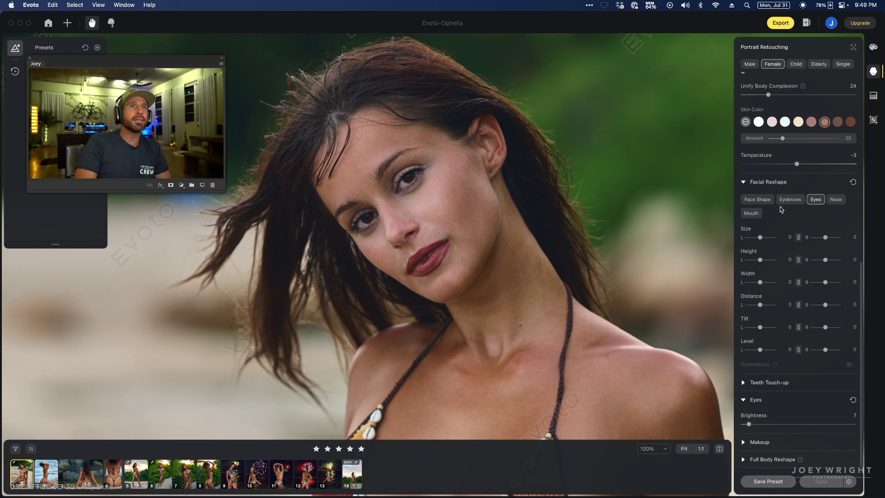
# - Set the Facial Reshape mouth option Enlarge Upper Lip to 55 for the woman in beach portrait 1
pyautogui.click(754, 216)
pyautogui.moveTo(798, 326); pyautogui.dragTo(826, 325)
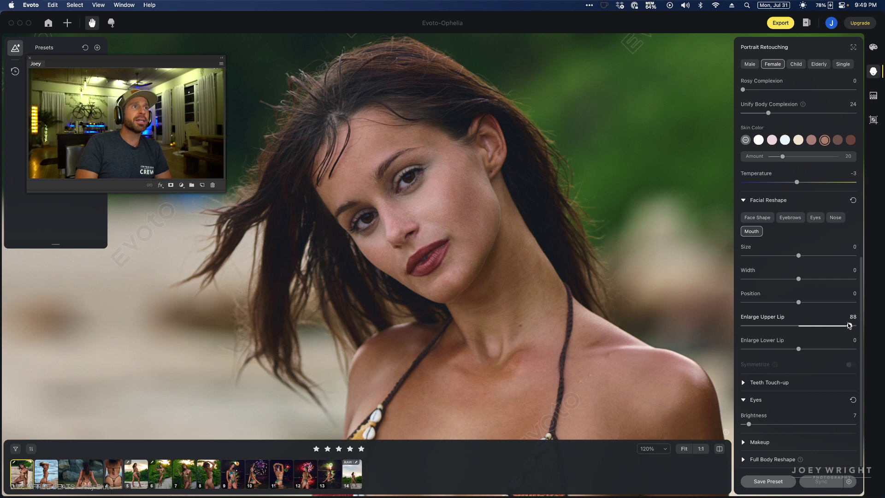
pyautogui.moveTo(849, 325); pyautogui.dragTo(832, 325)
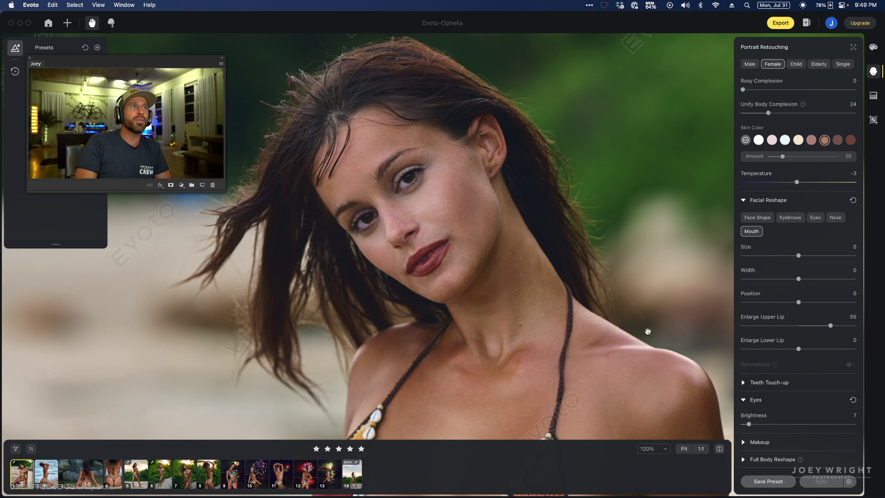
pyautogui.moveTo(647, 331); pyautogui.dragTo(620, 291)
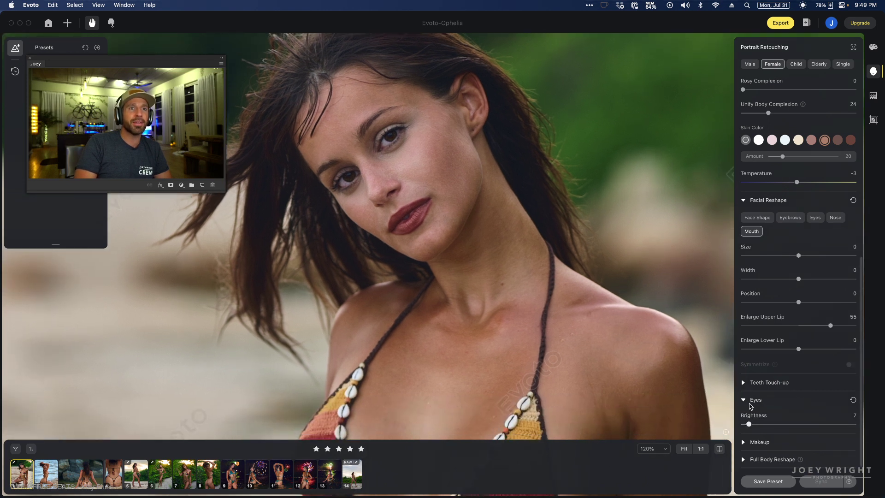
# - Try makeup eyebrow styles 01, 02, 03 and 06 on the woman's face and apply style 01
pyautogui.click(744, 442)
pyautogui.scroll(-5, 760, 415)
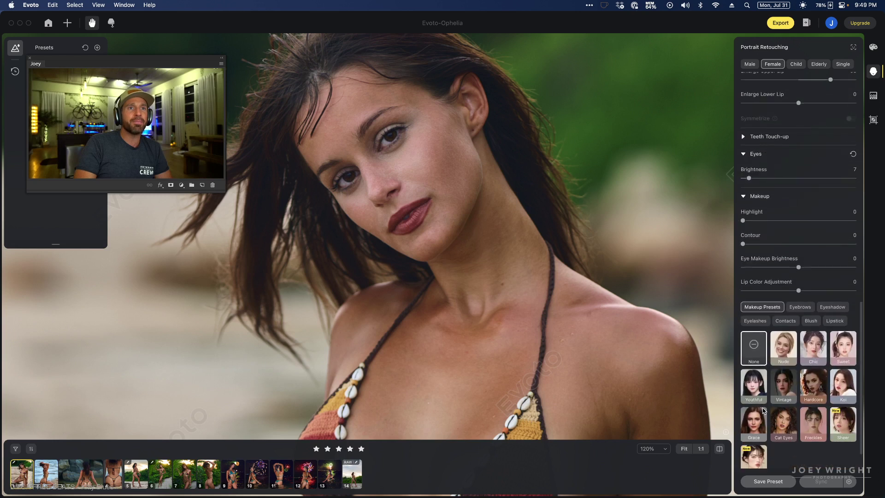
pyautogui.click(800, 305)
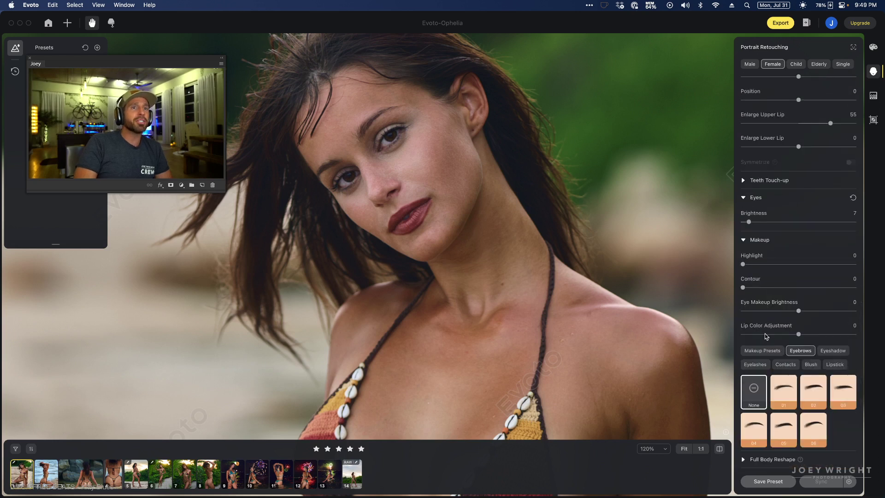
pyautogui.click(777, 392)
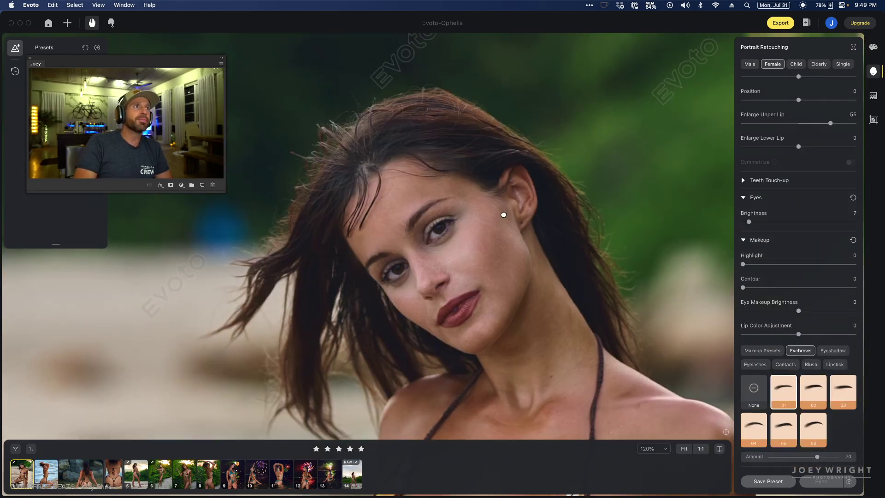
pyautogui.click(820, 393)
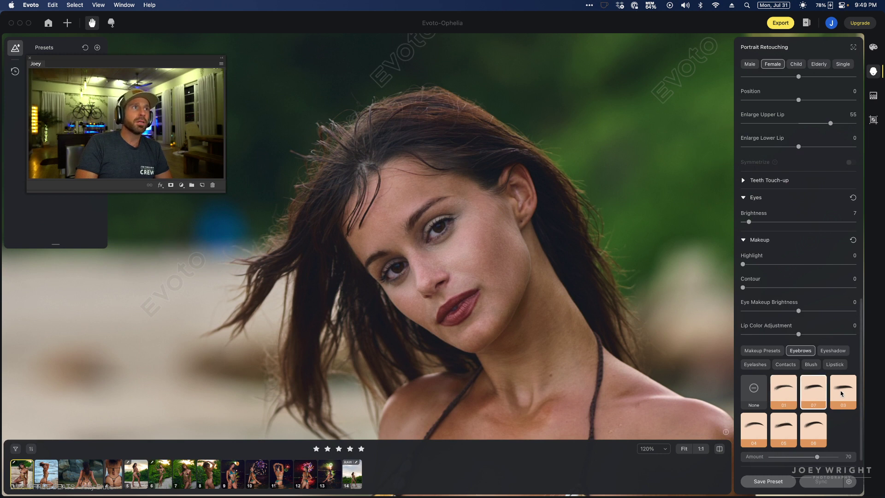
pyautogui.click(839, 395)
pyautogui.click(813, 433)
pyautogui.click(780, 403)
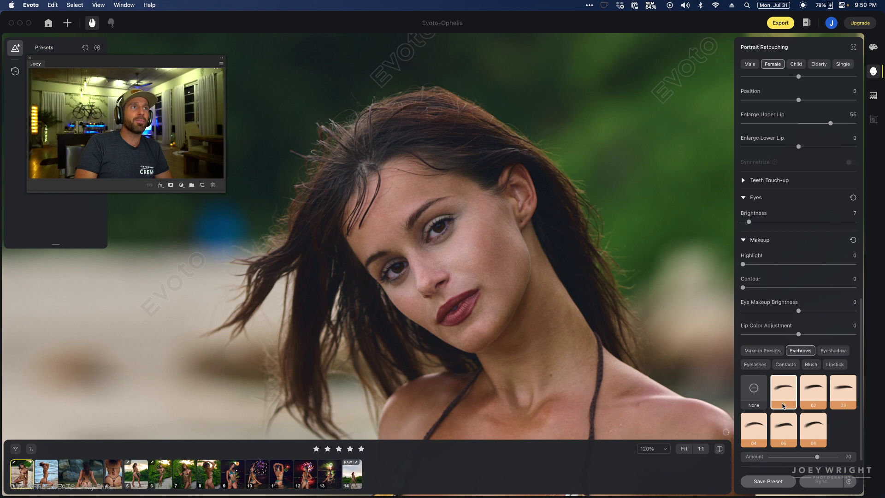
# - Compare eyebrow style 01 with style 02 and with no eyebrow makeup, ending on style 01
pyautogui.click(812, 399)
pyautogui.click(791, 399)
pyautogui.click(804, 395)
pyautogui.click(793, 397)
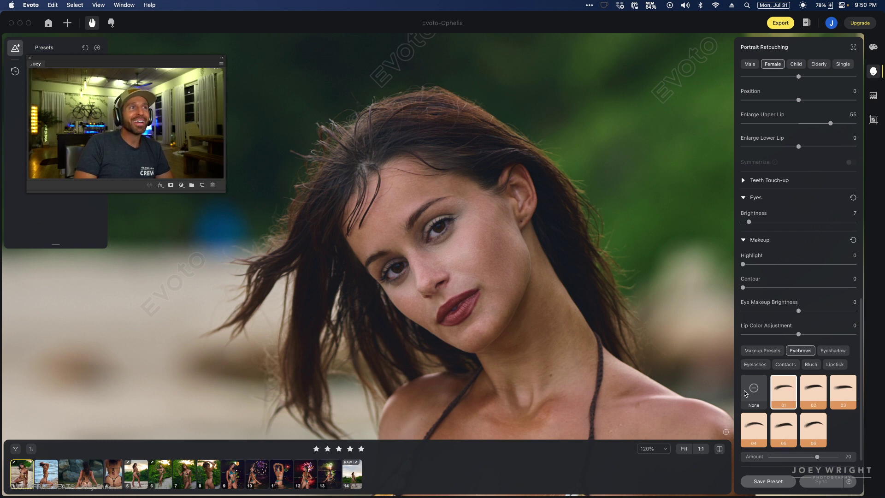
pyautogui.click(744, 393)
pyautogui.click(785, 393)
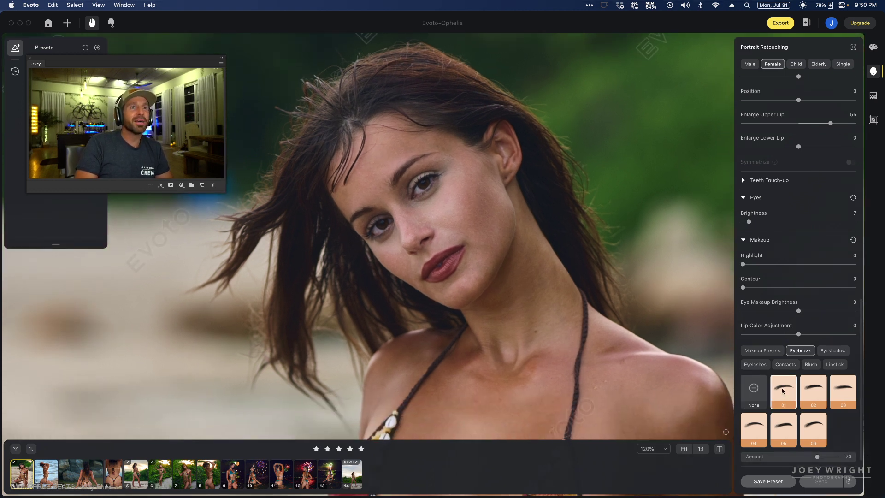
# - Apply lipstick 10 at amount 18 with the Satin texture
pyautogui.scroll(-1, 820, 350)
pyautogui.click(837, 350)
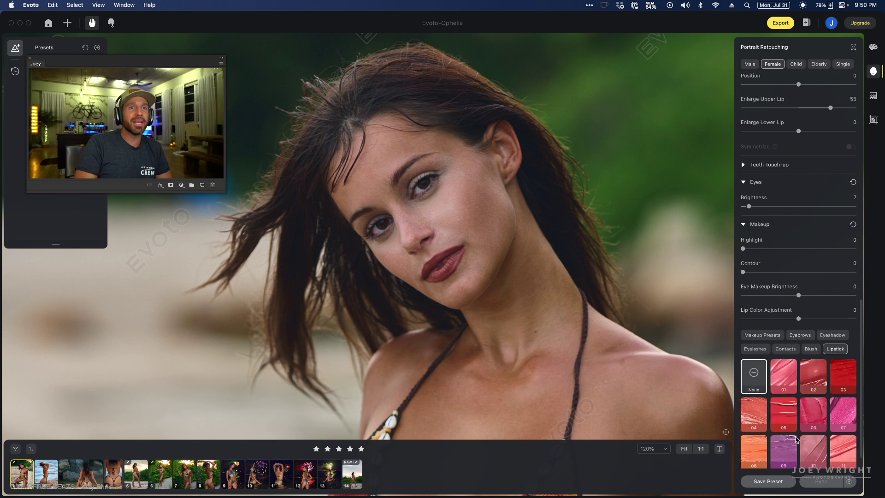
pyautogui.click(809, 453)
pyautogui.scroll(-4, 804, 451)
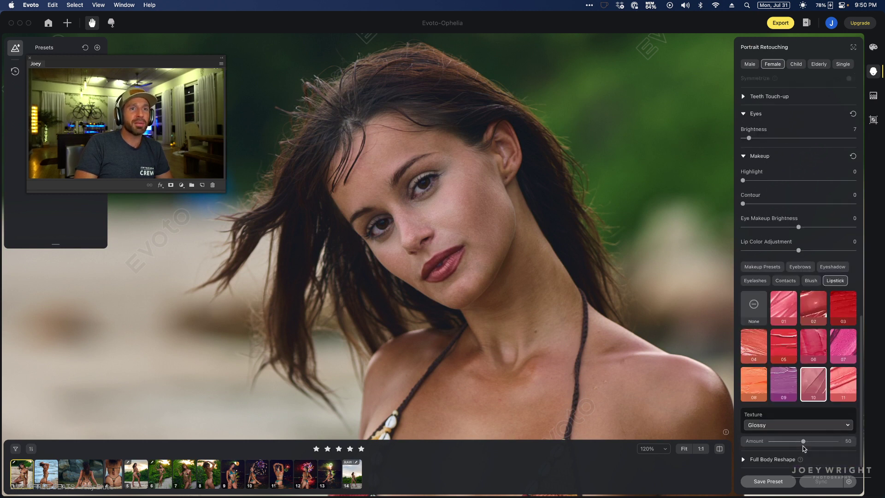
pyautogui.click(782, 442)
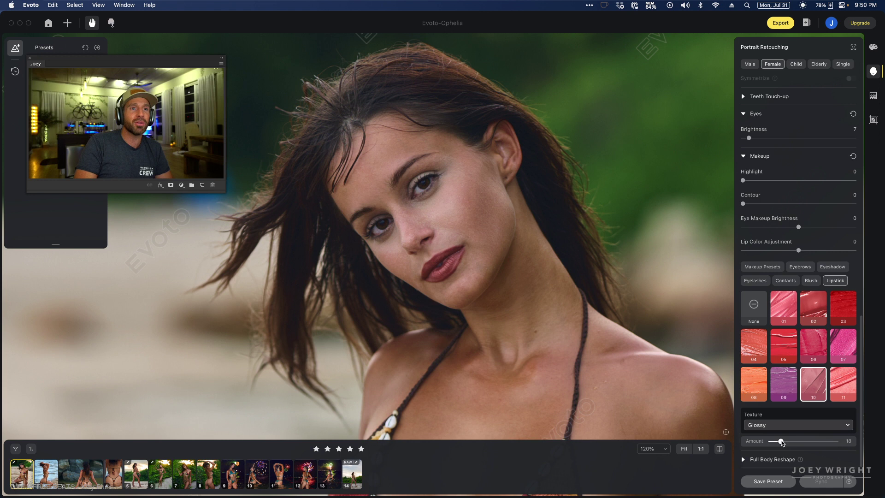
pyautogui.click(792, 425)
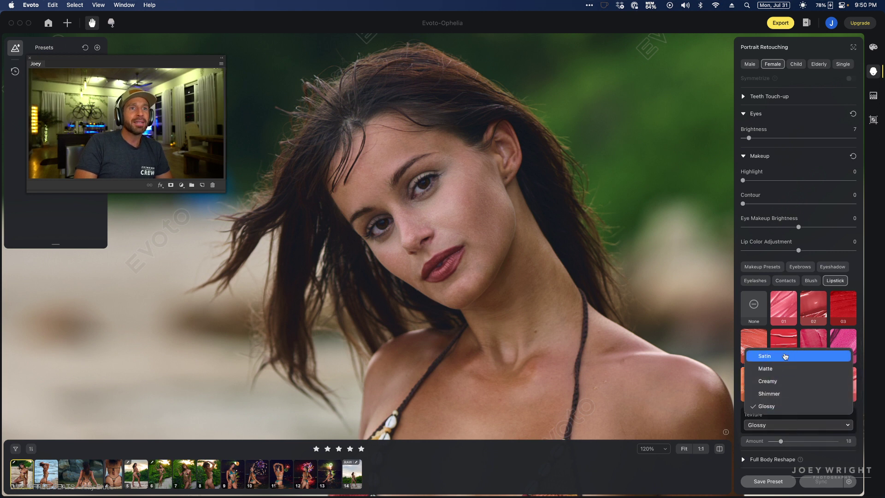
pyautogui.click(785, 355)
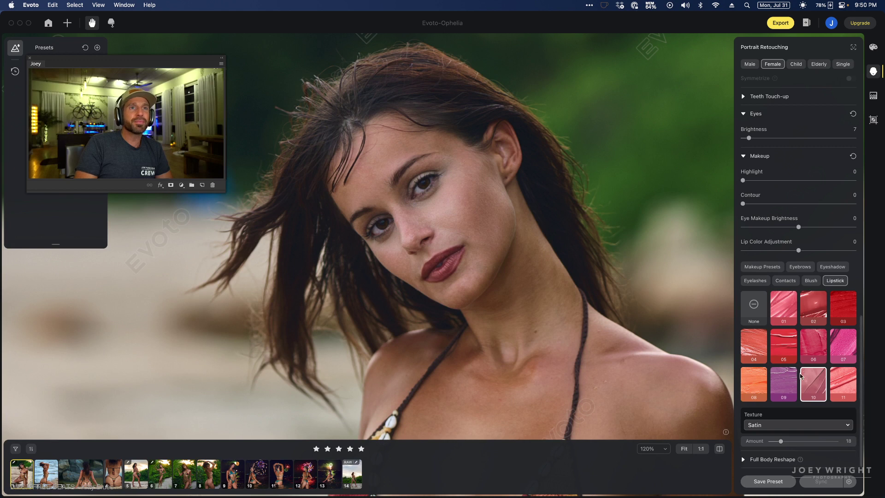
# - Apply brown contact lens style 01 to the eyes at amount 9, checking it up close and from farther away
pyautogui.click(788, 281)
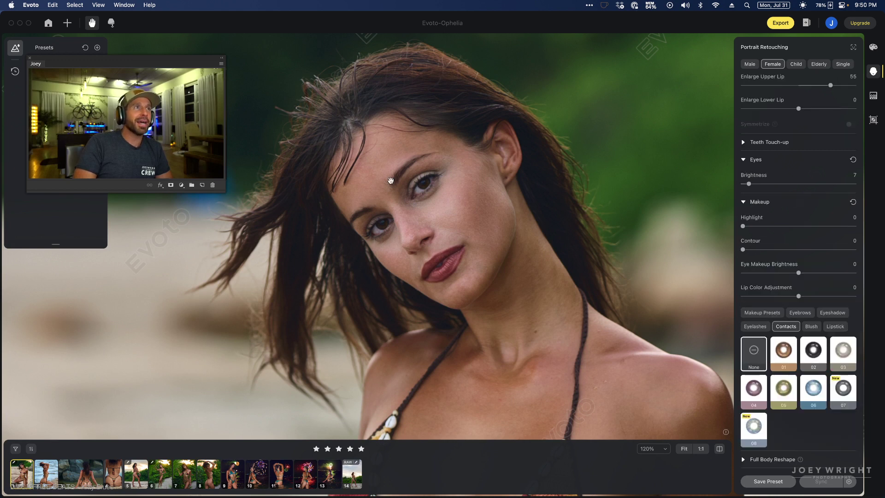
pyautogui.scroll(5, 664, 319)
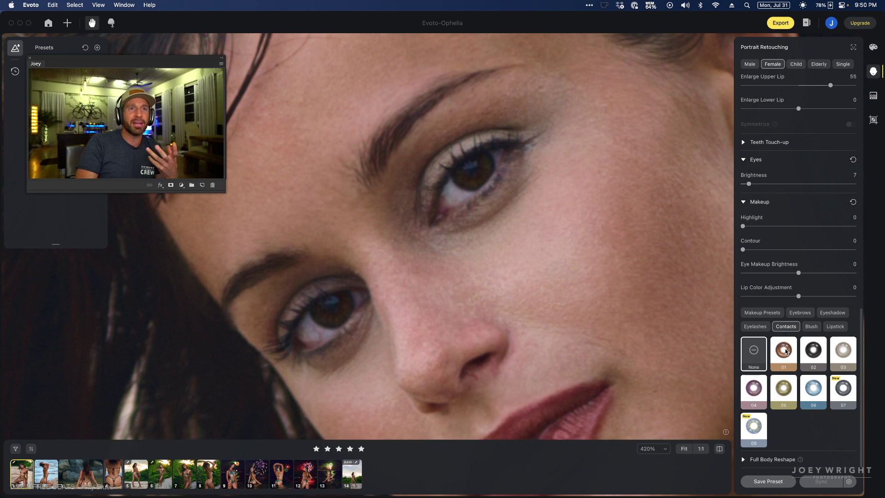
pyautogui.click(782, 353)
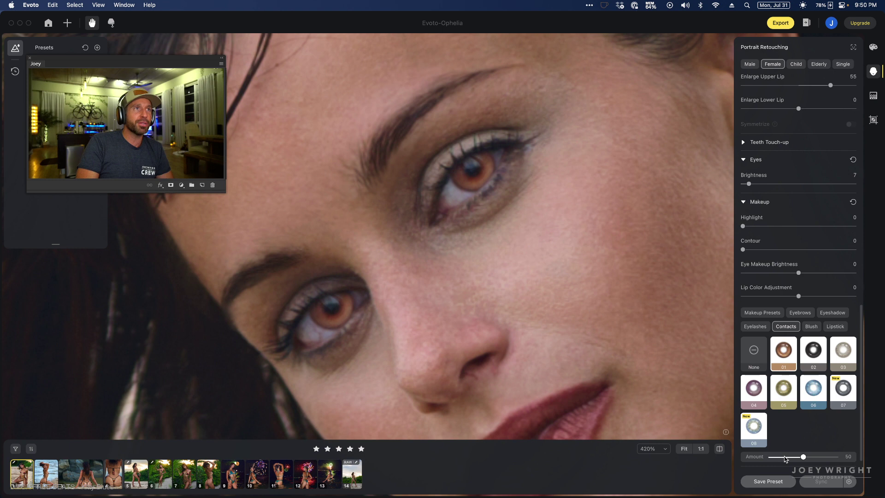
pyautogui.moveTo(802, 457); pyautogui.dragTo(778, 461)
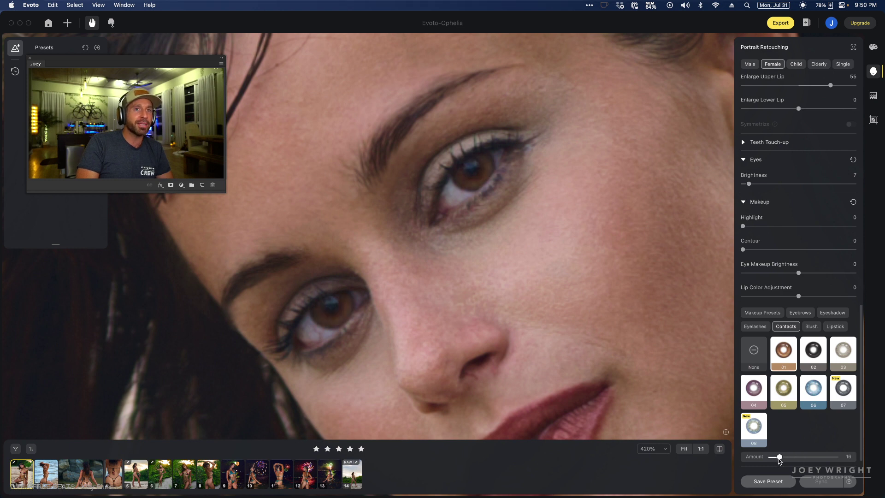
pyautogui.scroll(-1, 779, 455)
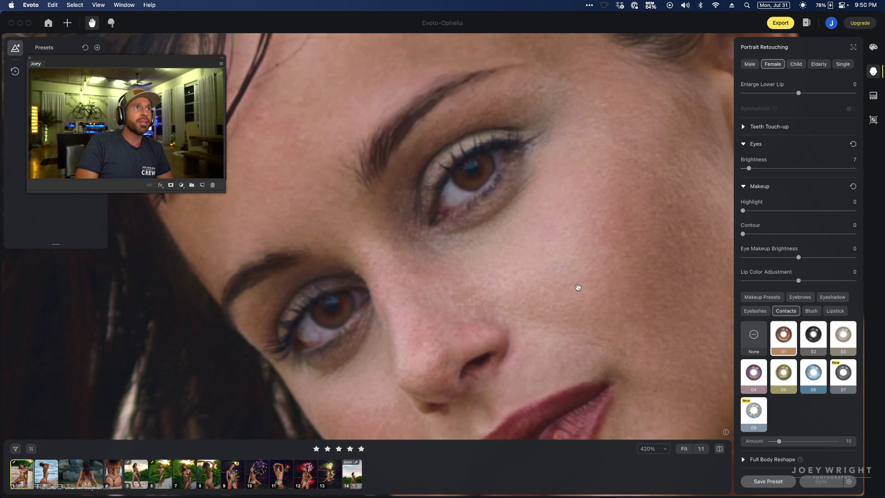
pyautogui.scroll(-5, 577, 282)
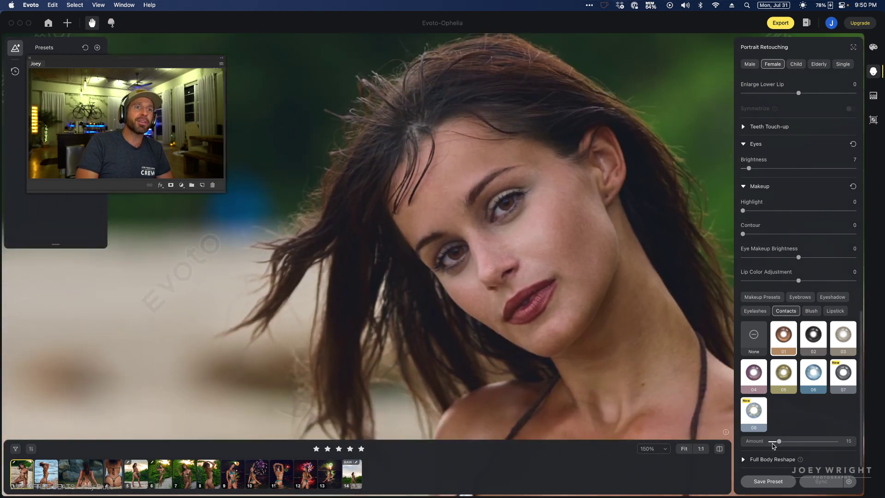
pyautogui.moveTo(779, 442); pyautogui.dragTo(778, 443)
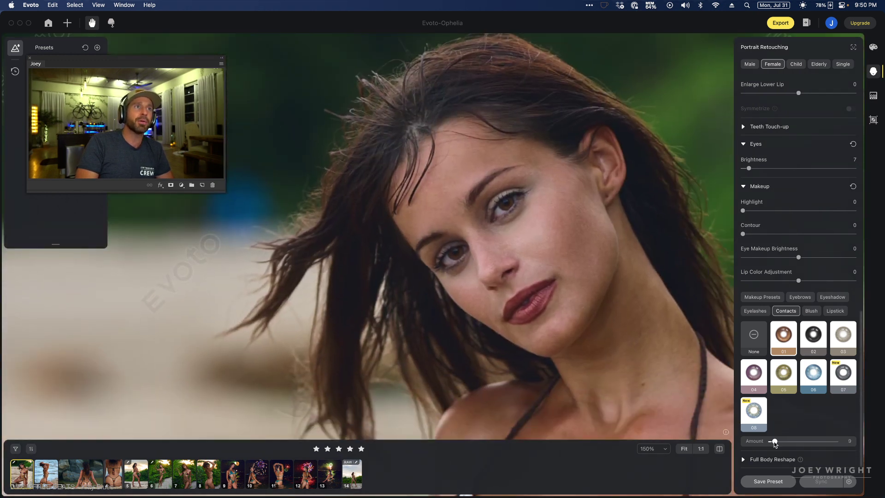
pyautogui.moveTo(637, 315); pyautogui.dragTo(584, 294)
pyautogui.scroll(-5, 583, 295)
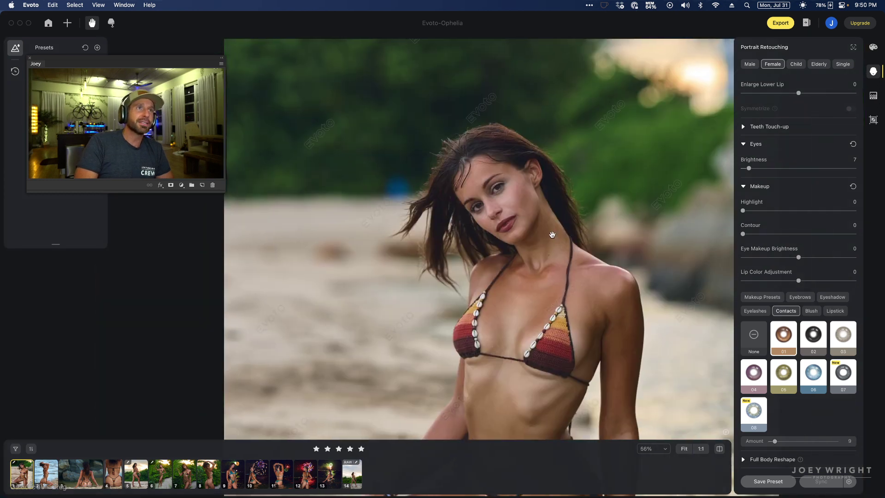
# - Try Background Enhancement at 39 on beach portrait 1 and return it to 0
pyautogui.scroll(10, 761, 245)
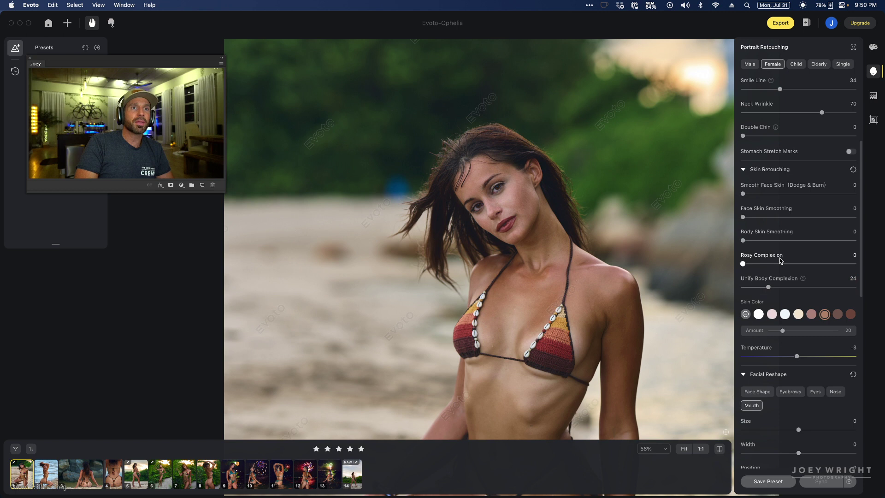
pyautogui.moveTo(620, 321); pyautogui.dragTo(574, 183)
pyautogui.scroll(-3, 595, 223)
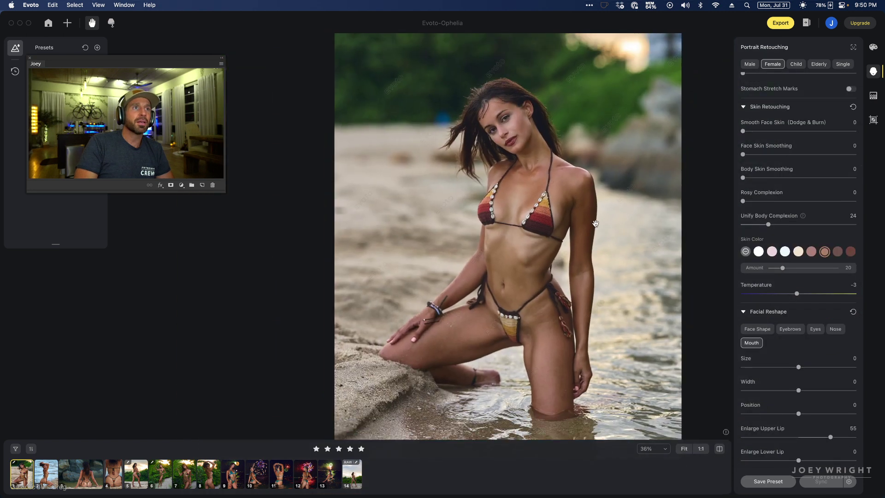
pyautogui.scroll(5, 794, 191)
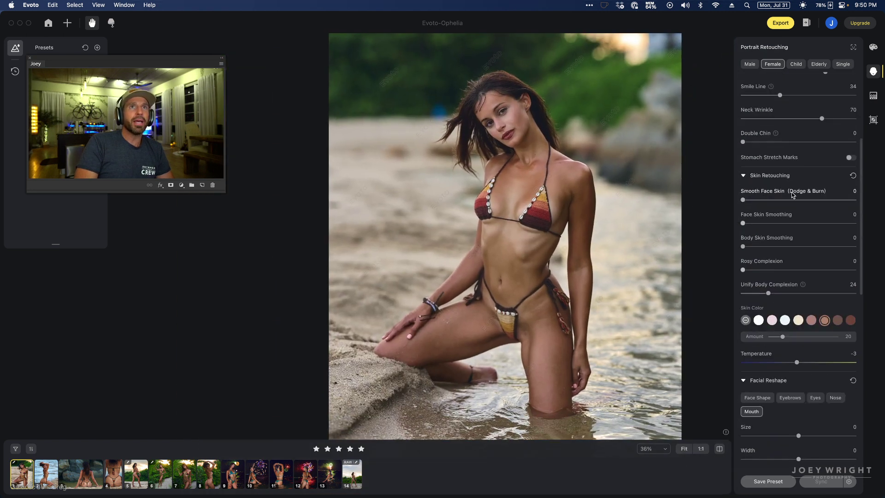
pyautogui.click(872, 96)
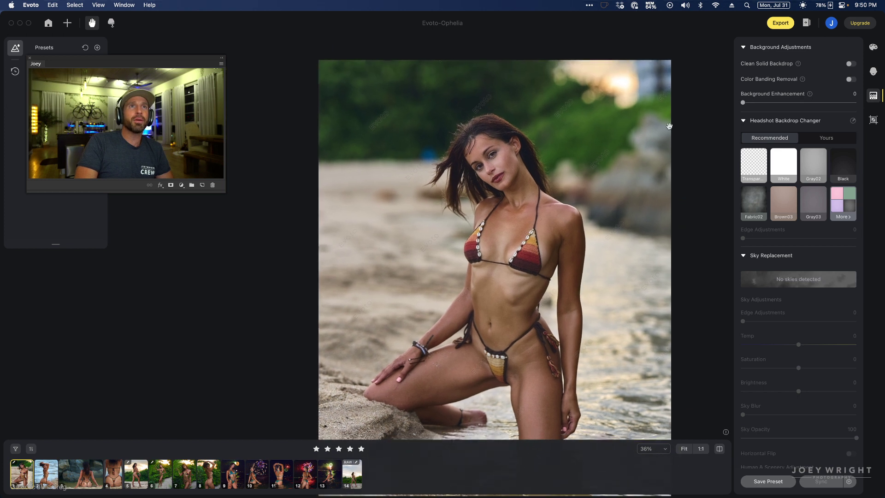
pyautogui.moveTo(745, 104); pyautogui.dragTo(791, 103)
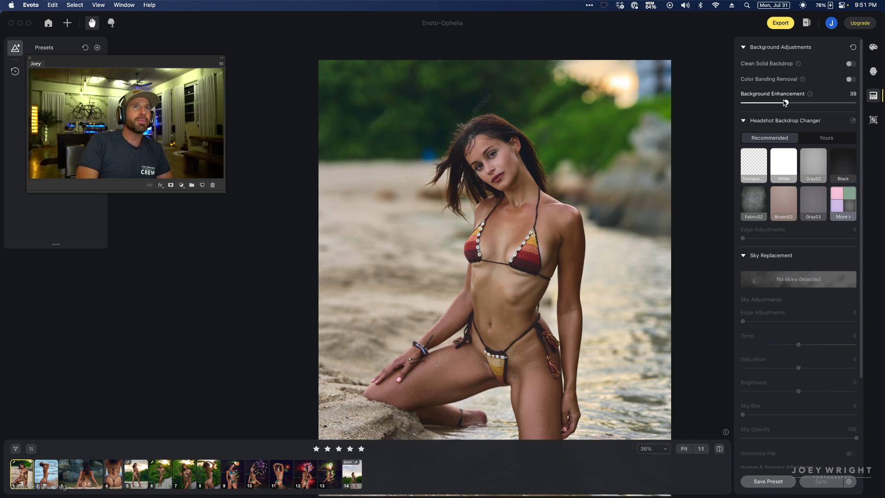
pyautogui.moveTo(750, 102)
pyautogui.mouseDown()
pyautogui.moveTo(838, 102)
pyautogui.moveTo(736, 105)
pyautogui.mouseUp()
pyautogui.moveTo(610, 211); pyautogui.dragTo(567, 184)
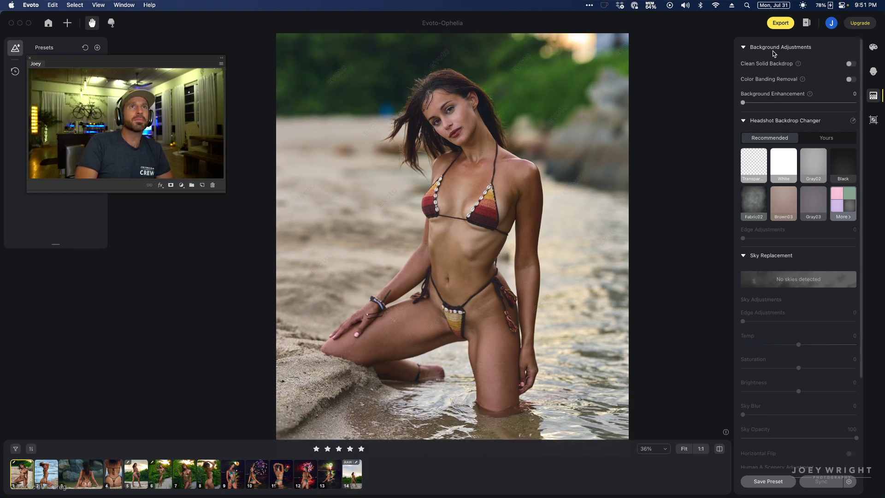
# - Compare eyeshadow styles 01, 02, 03, 06 and 04 on beach portrait 1, ending on style 02
pyautogui.click(873, 71)
pyautogui.scroll(-10, 784, 276)
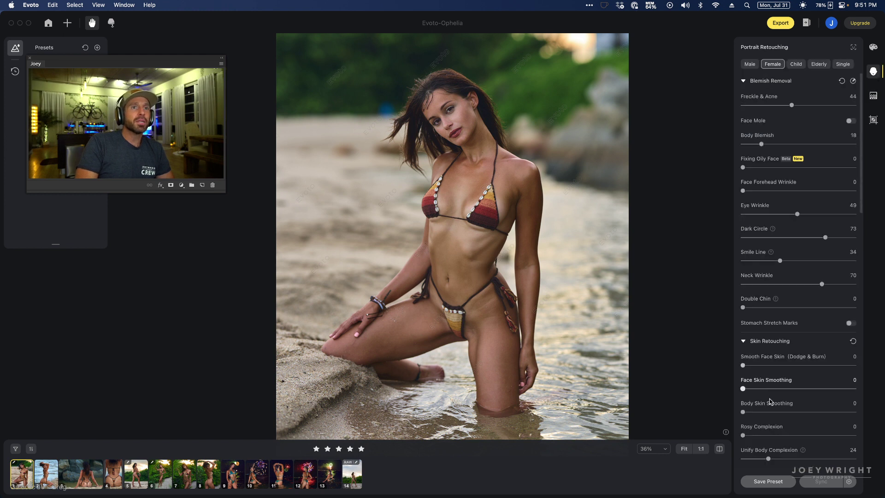
pyautogui.scroll(-5, 769, 399)
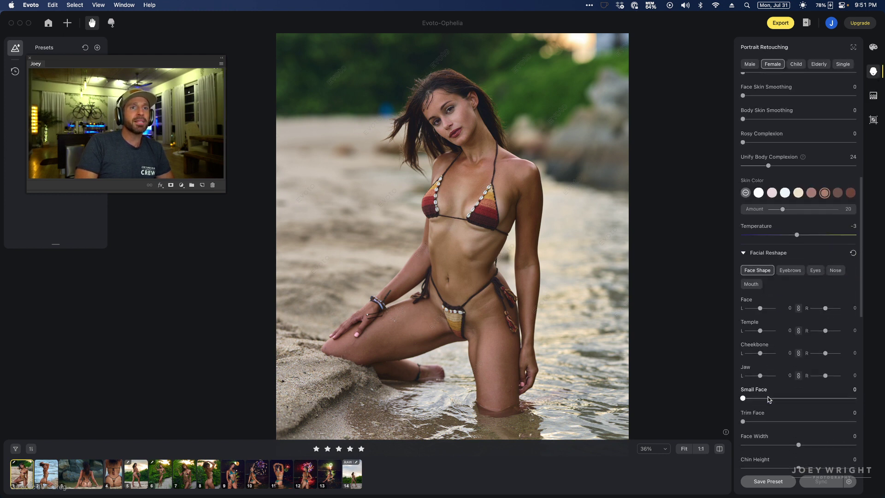
pyautogui.scroll(-7, 794, 321)
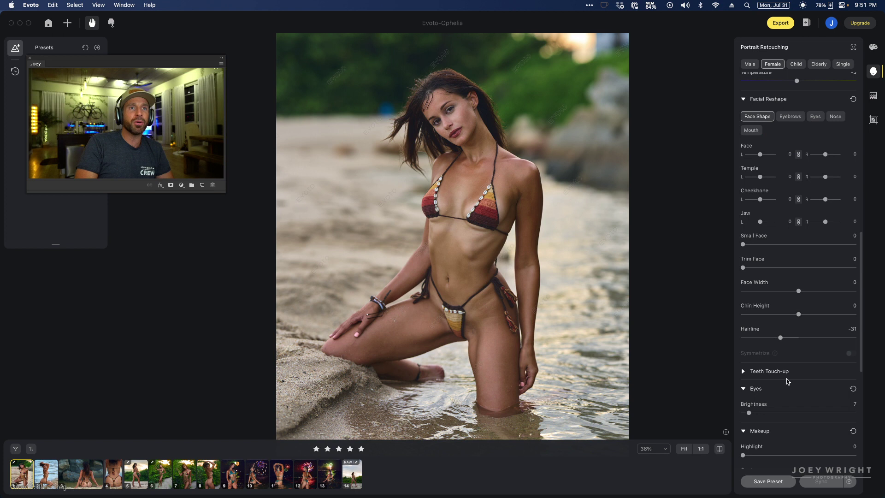
pyautogui.scroll(-2, 786, 379)
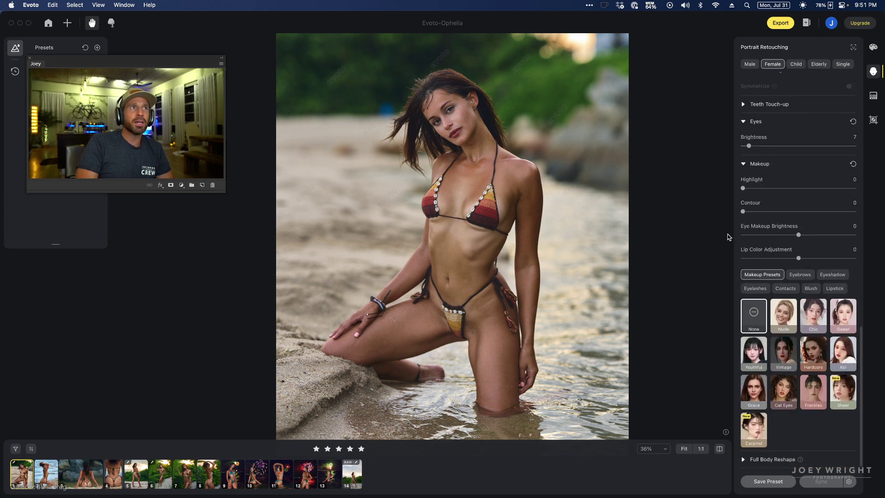
pyautogui.click(832, 275)
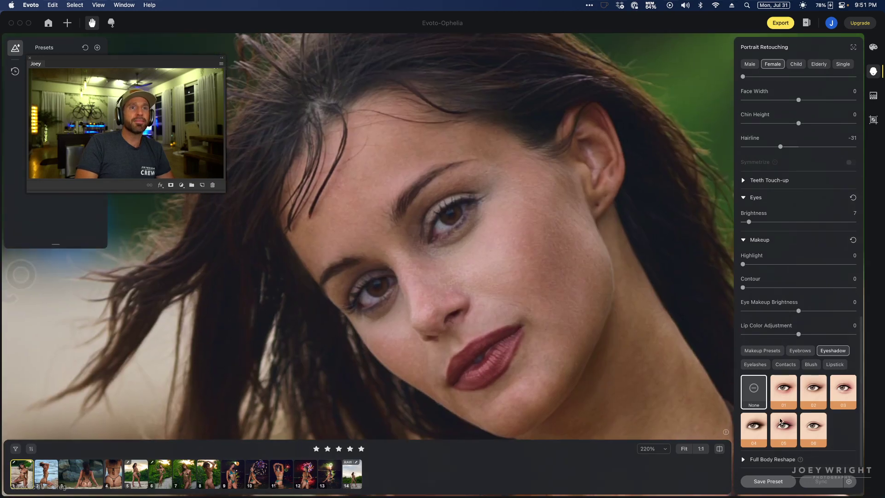
pyautogui.click(789, 400)
pyautogui.click(814, 395)
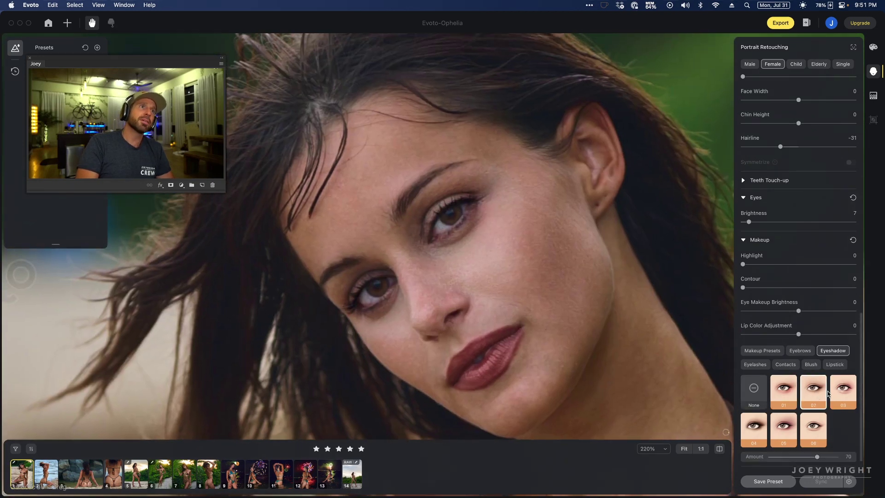
pyautogui.click(847, 391)
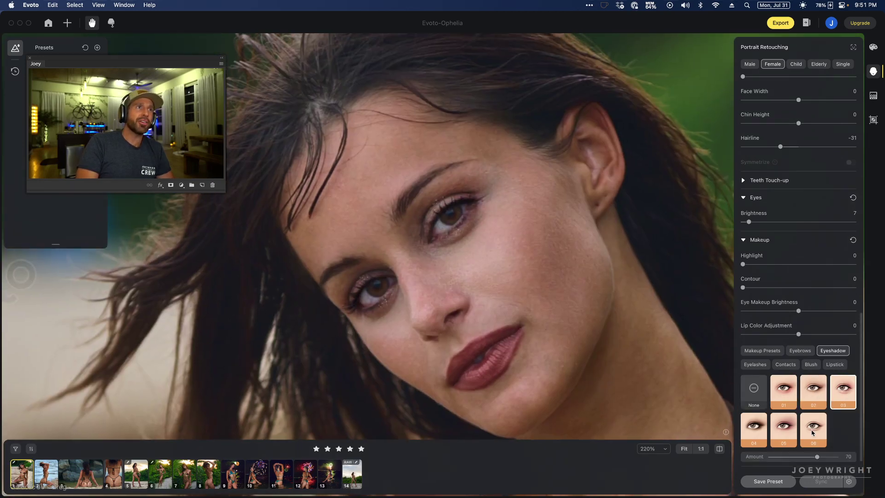
pyautogui.click(811, 434)
pyautogui.click(753, 429)
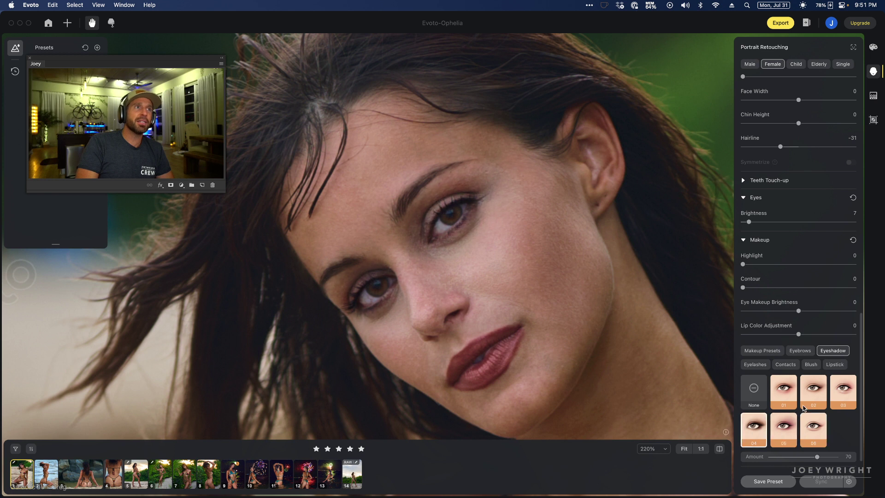
pyautogui.click(812, 395)
# - Set the eyeshadow amount to 52 on beach portrait 1, checking the makeup on the face and from farther away
pyautogui.scroll(-5, 587, 316)
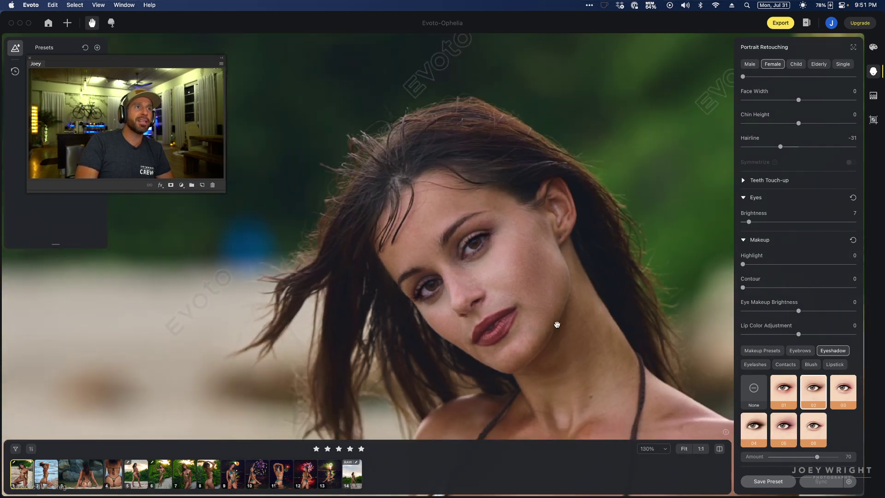
pyautogui.moveTo(556, 325); pyautogui.dragTo(527, 281)
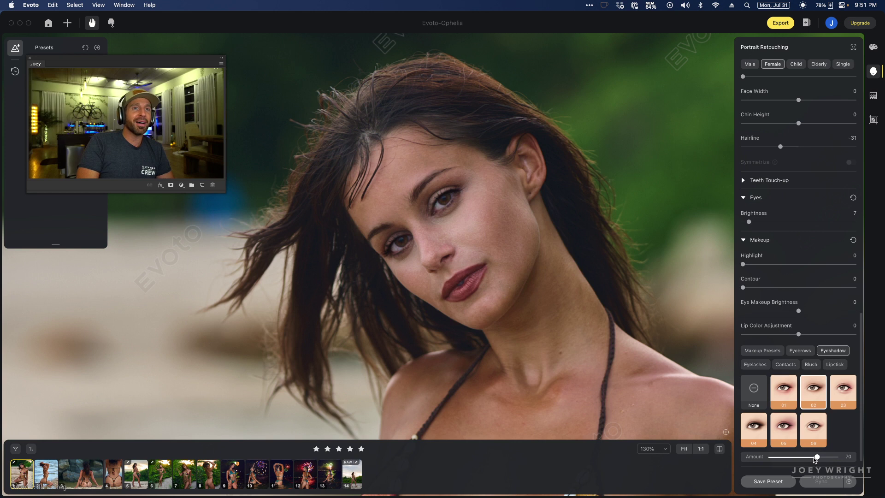
pyautogui.moveTo(796, 457)
pyautogui.mouseDown()
pyautogui.moveTo(744, 461)
pyautogui.moveTo(798, 456)
pyautogui.moveTo(782, 457)
pyautogui.mouseUp()
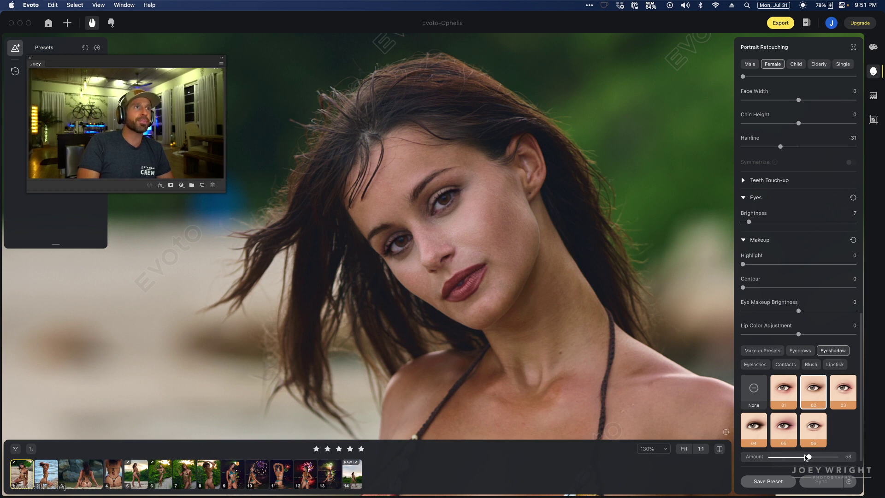
pyautogui.moveTo(807, 456); pyautogui.dragTo(805, 457)
pyautogui.scroll(-6, 432, 275)
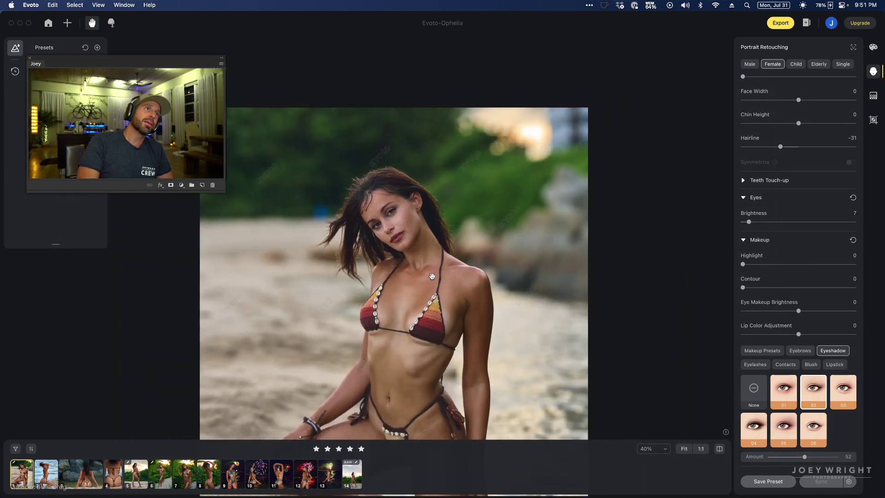
pyautogui.scroll(-3, 432, 275)
pyautogui.hscroll(-3, 432, 276)
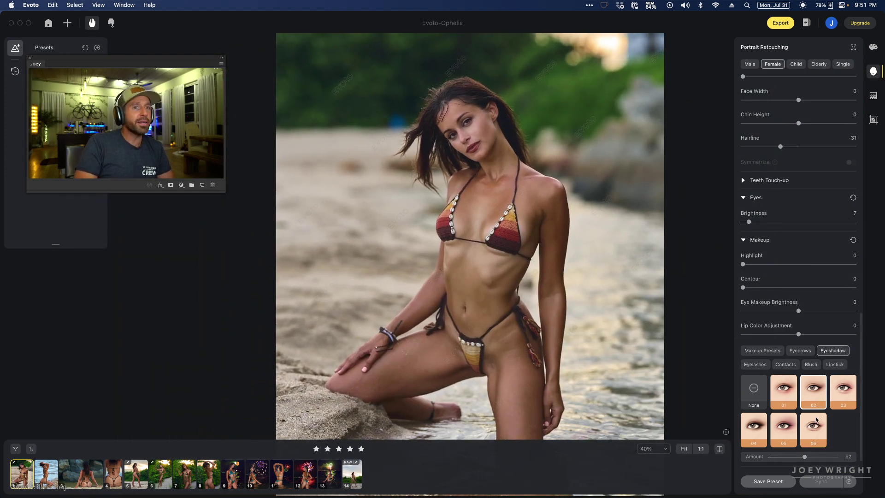
# - Open and cancel a new preset, and sync the edits of beach portrait 1 to photos 2 through 8
pyautogui.click(768, 481)
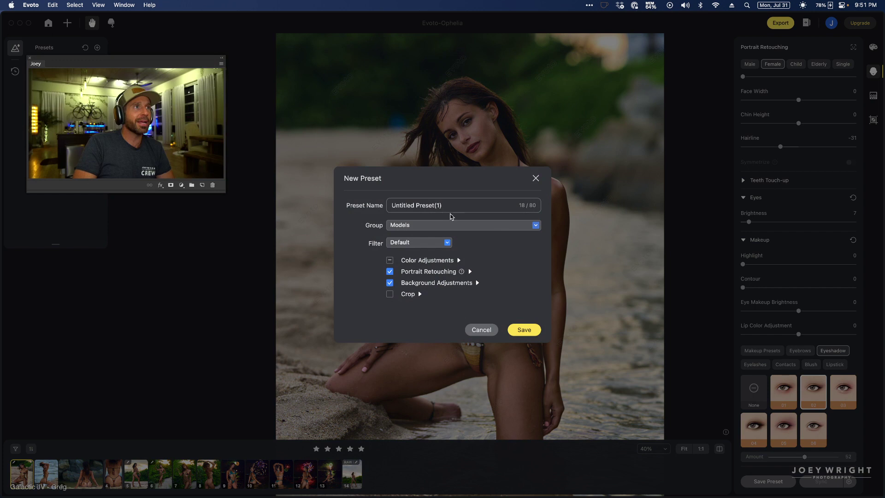
pyautogui.click(482, 330)
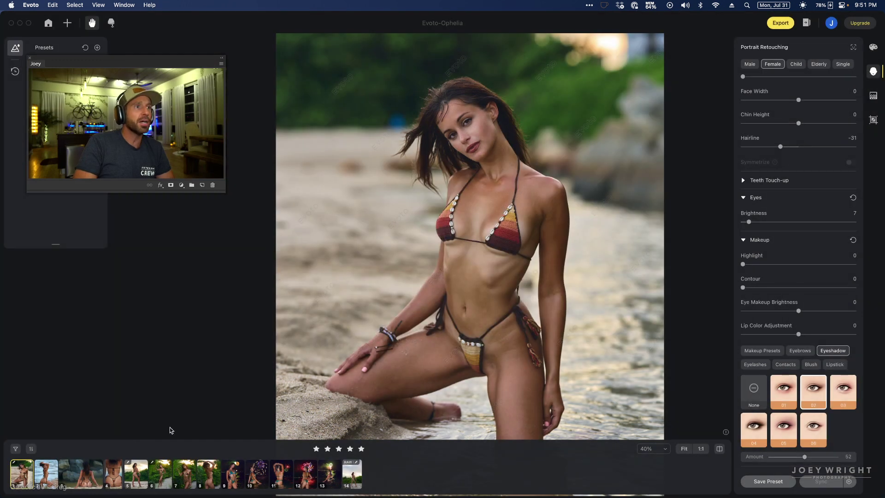
pyautogui.keyDown('super'); pyautogui.click(46, 475); pyautogui.keyUp('super')
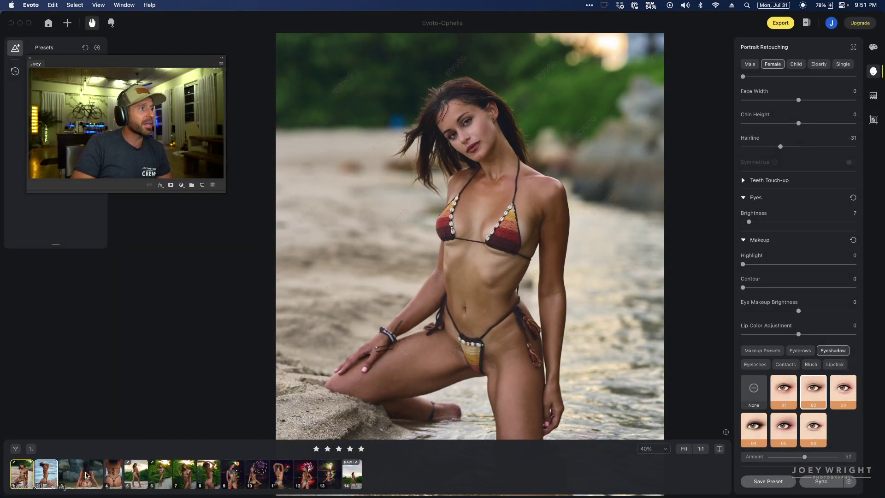
pyautogui.click(135, 477)
pyautogui.click(219, 478)
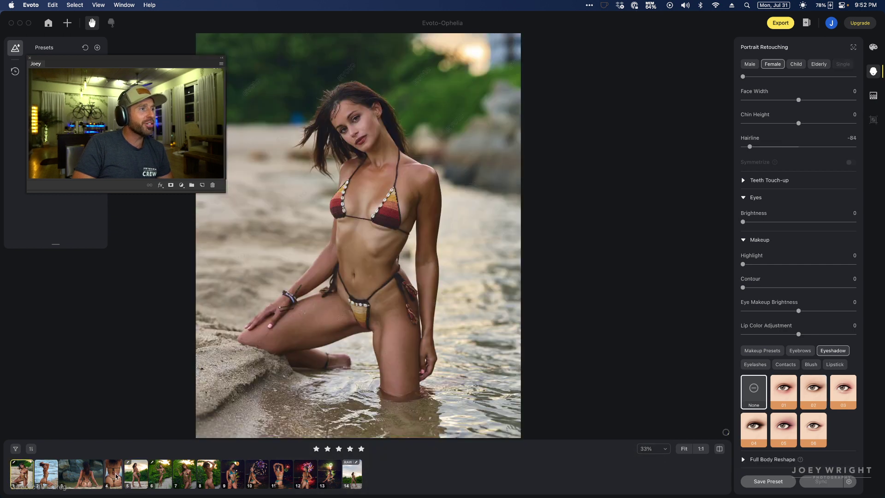
pyautogui.keyDown('shift'); pyautogui.click(213, 478); pyautogui.keyUp('shift')
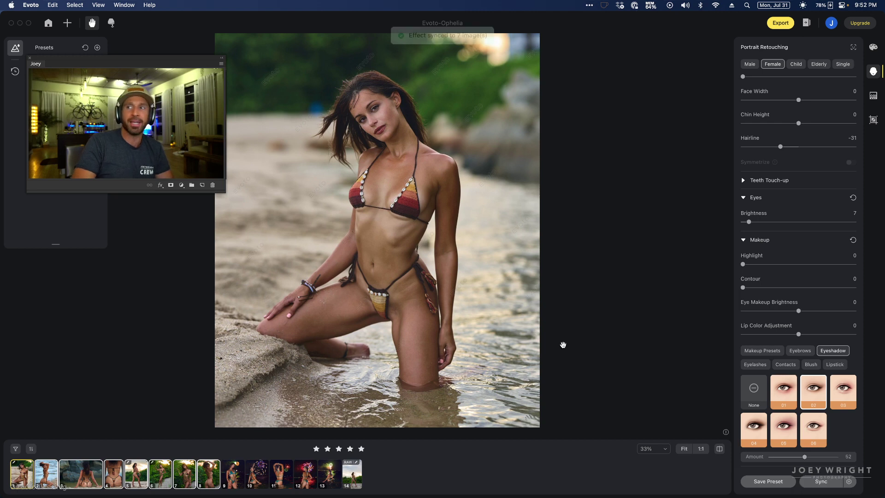
# - Examine the synced makeup and skin retouching on photo 2, up close on the face and over the full body
pyautogui.click(43, 475)
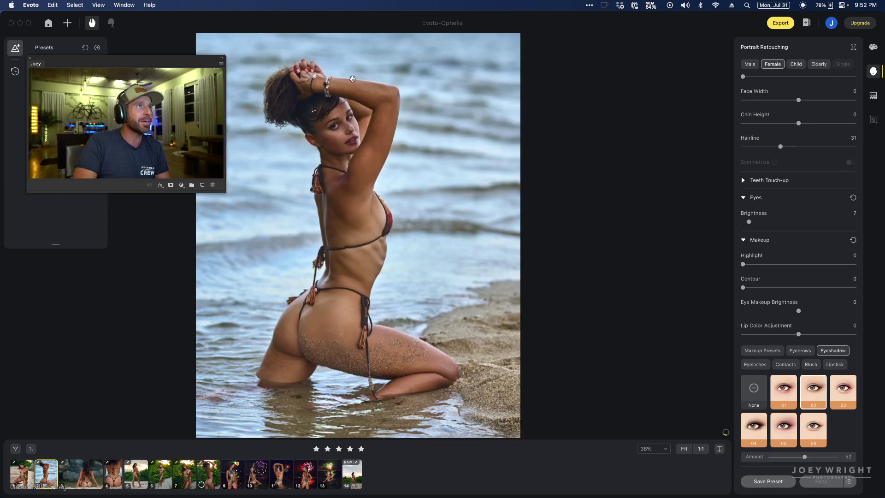
pyautogui.scroll(5, 375, 142)
pyautogui.scroll(5, 375, 142)
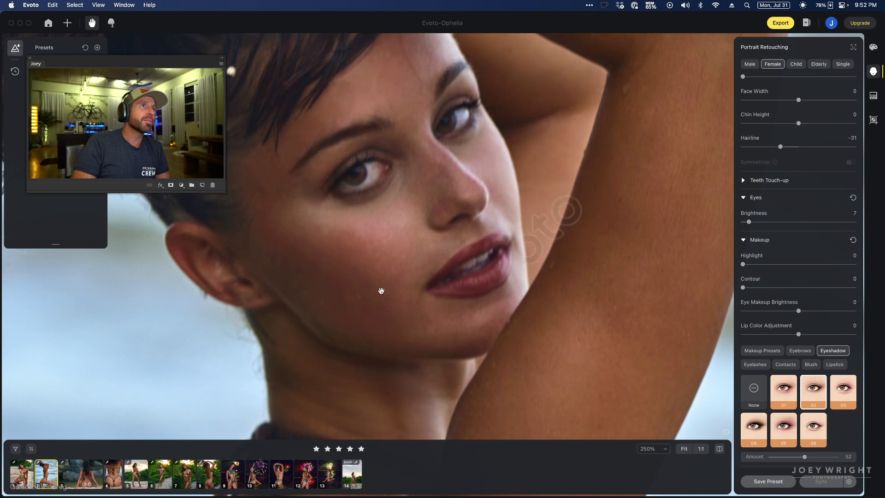
pyautogui.scroll(-5, 380, 290)
pyautogui.moveTo(381, 290); pyautogui.dragTo(384, 185)
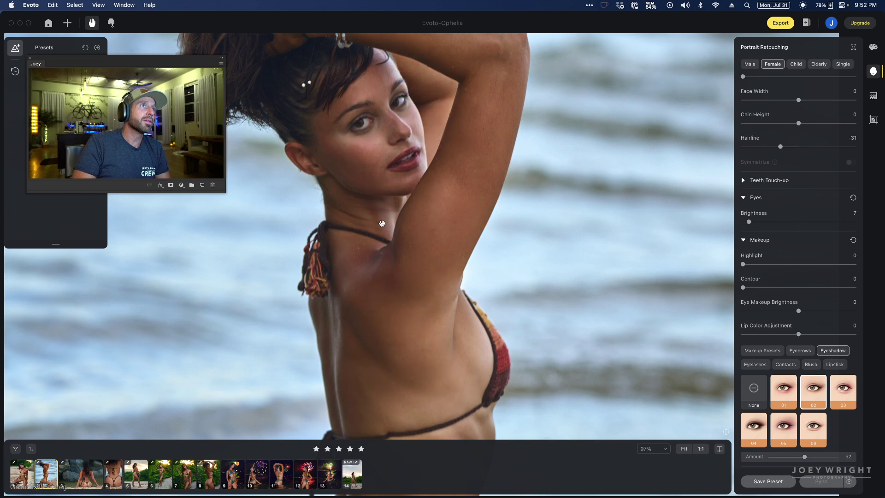
pyautogui.scroll(-3, 409, 258)
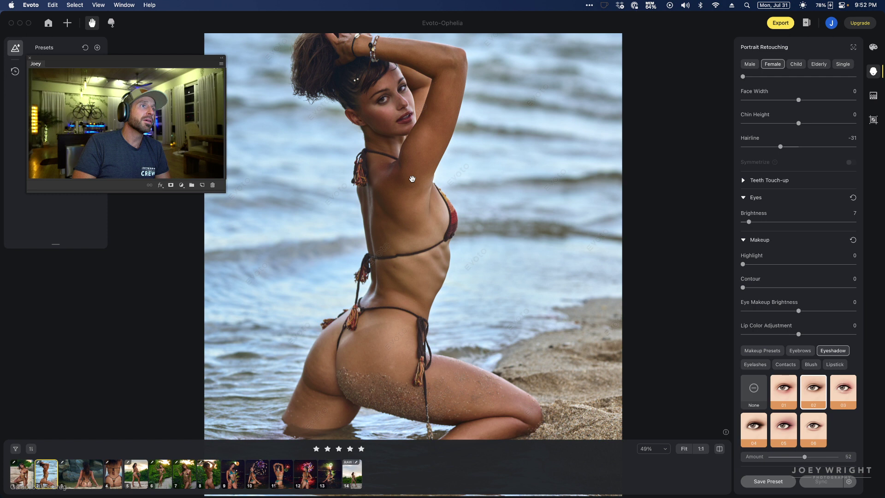
pyautogui.scroll(1, 412, 179)
pyautogui.scroll(-2, 412, 179)
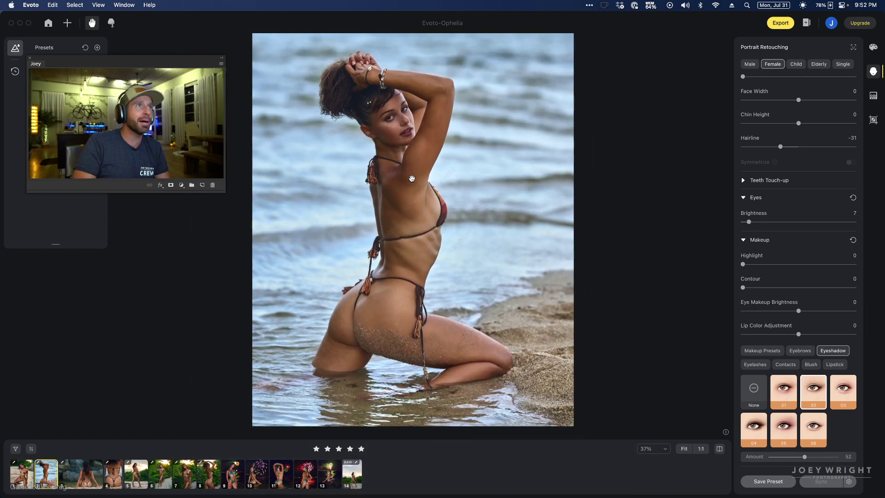
# - Check the synced edits on photos 3 and 5, viewing photo 5 both closer and in full
pyautogui.click(87, 476)
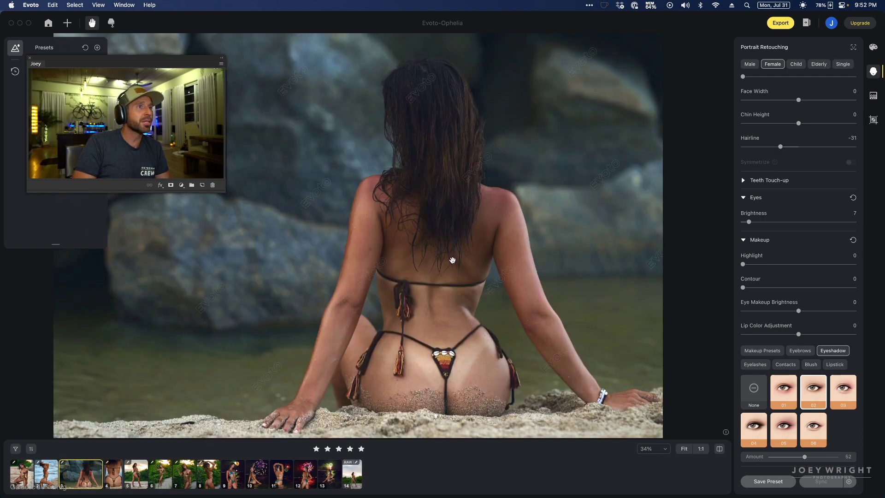
pyautogui.click(138, 475)
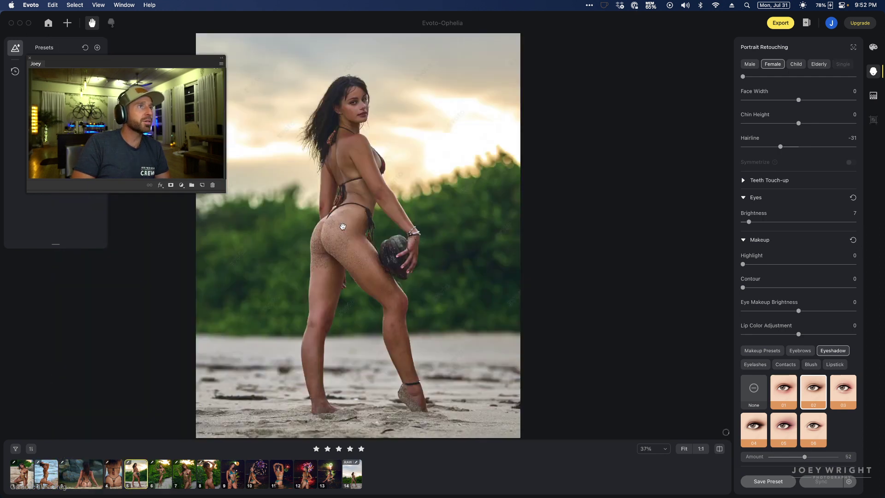
pyautogui.scroll(3, 367, 83)
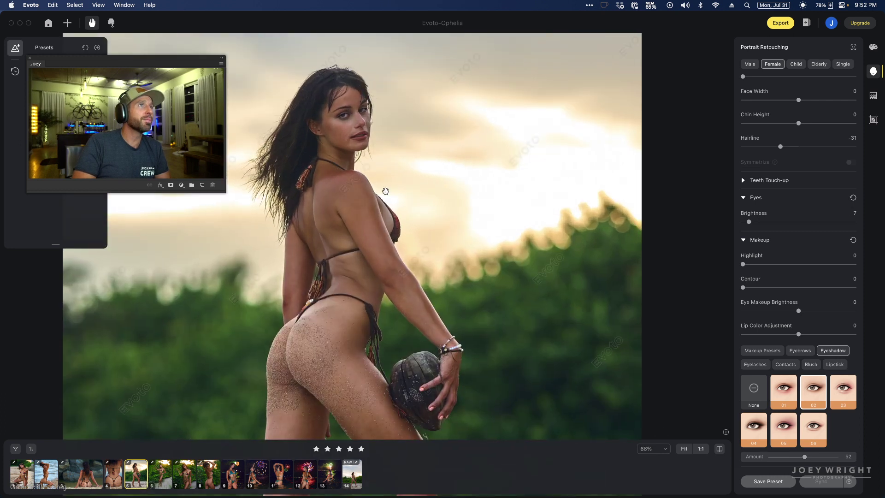
pyautogui.scroll(-3, 386, 193)
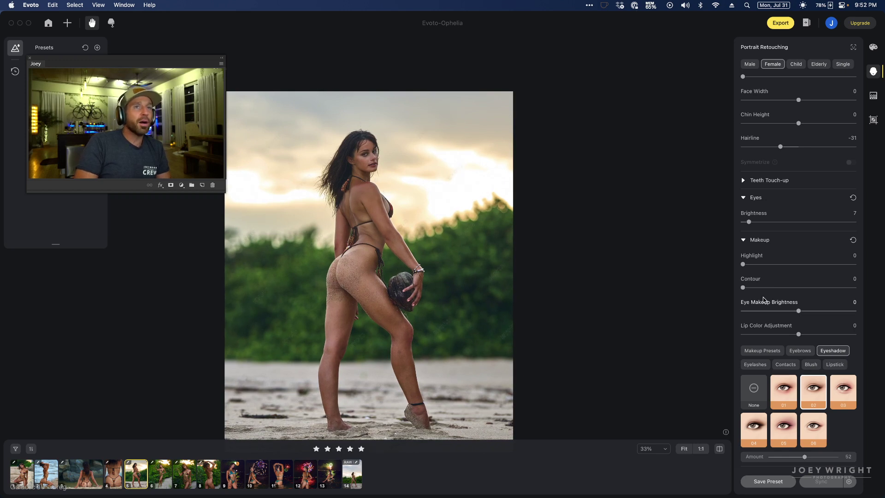
# - Review the portrait retouching settings on photo 5, and collapse the Eyes, Makeup, Facial Reshape and Skin Retouching sections
pyautogui.scroll(3, 804, 326)
pyautogui.scroll(5, 804, 326)
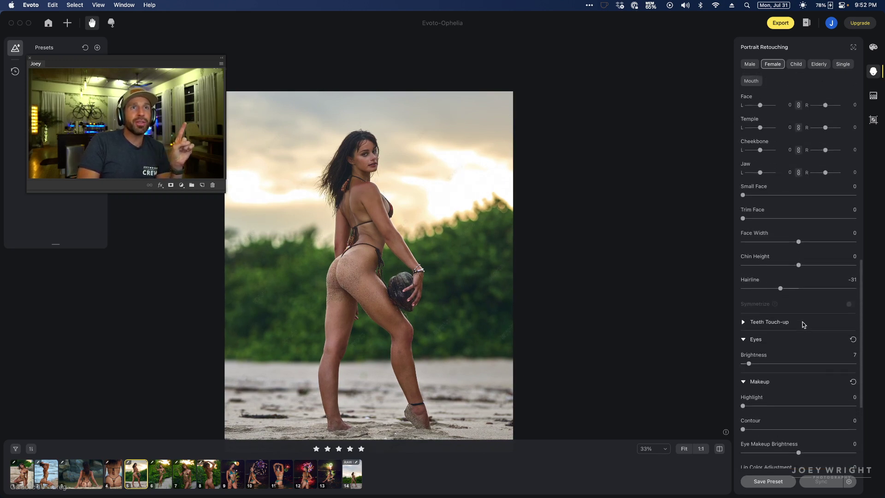
pyautogui.scroll(7, 771, 223)
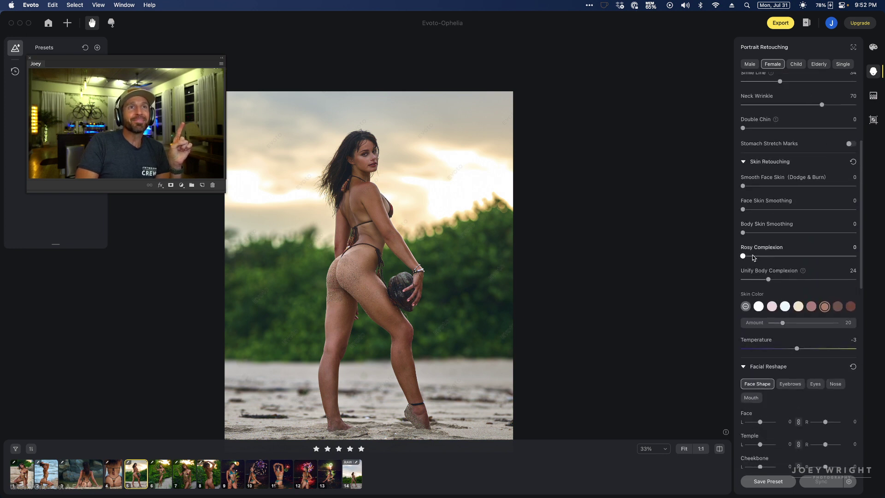
pyautogui.scroll(2, 774, 219)
pyautogui.scroll(5, 775, 218)
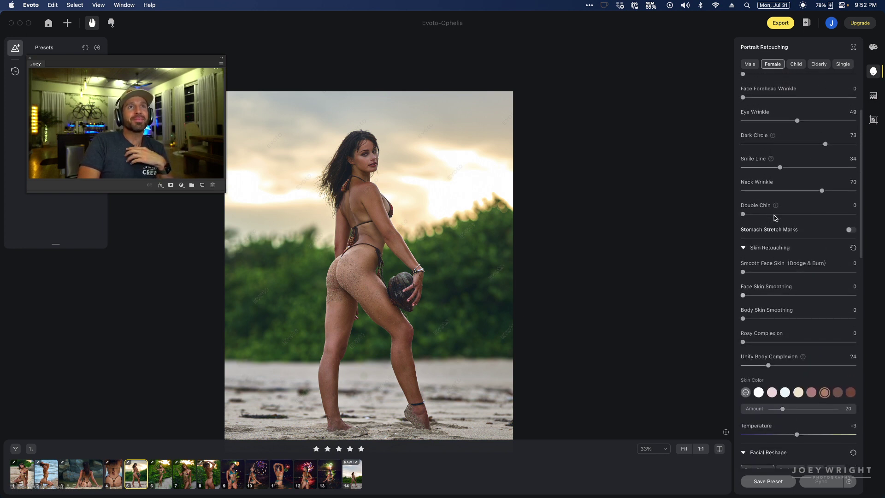
pyautogui.scroll(-18, 773, 217)
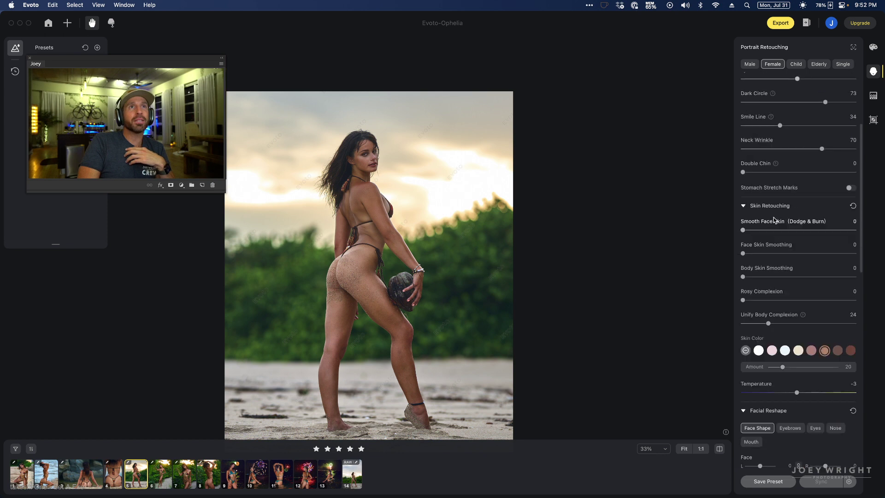
pyautogui.scroll(-4, 774, 247)
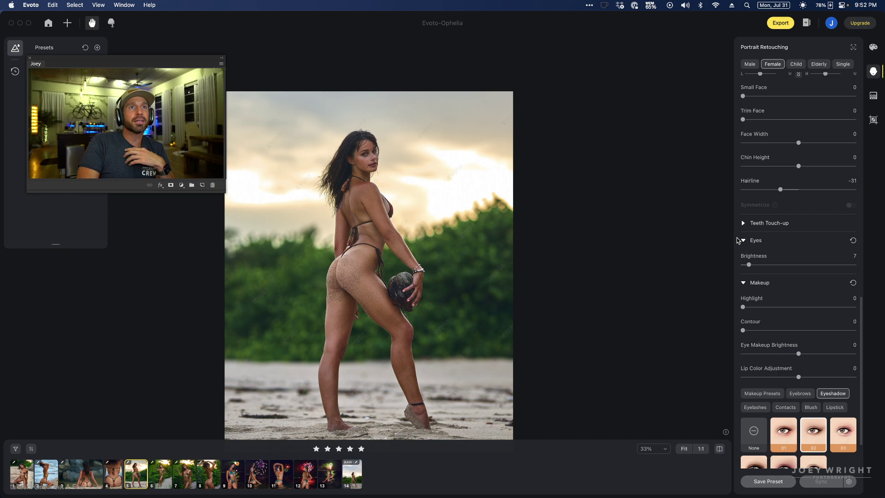
pyautogui.click(744, 241)
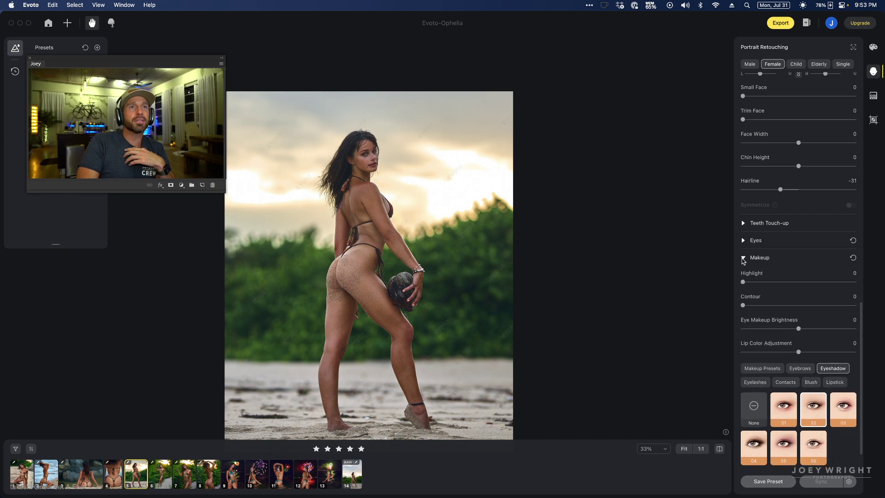
pyautogui.click(742, 259)
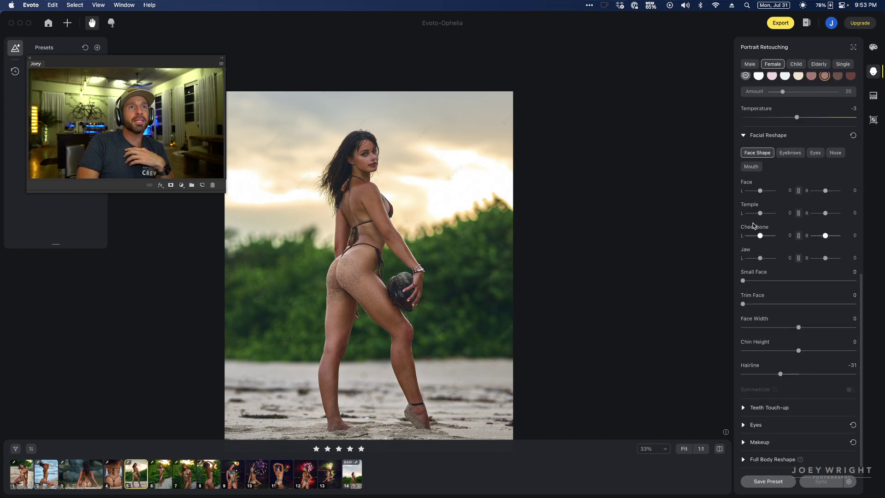
pyautogui.click(743, 136)
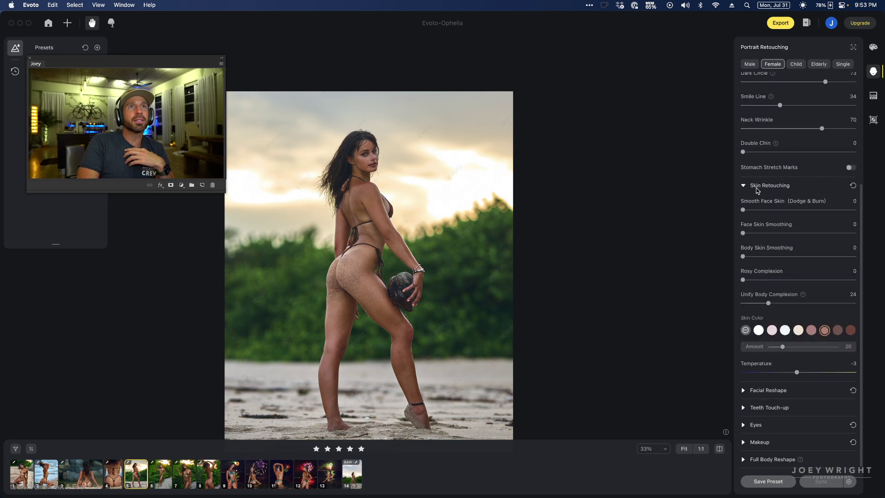
pyautogui.click(744, 187)
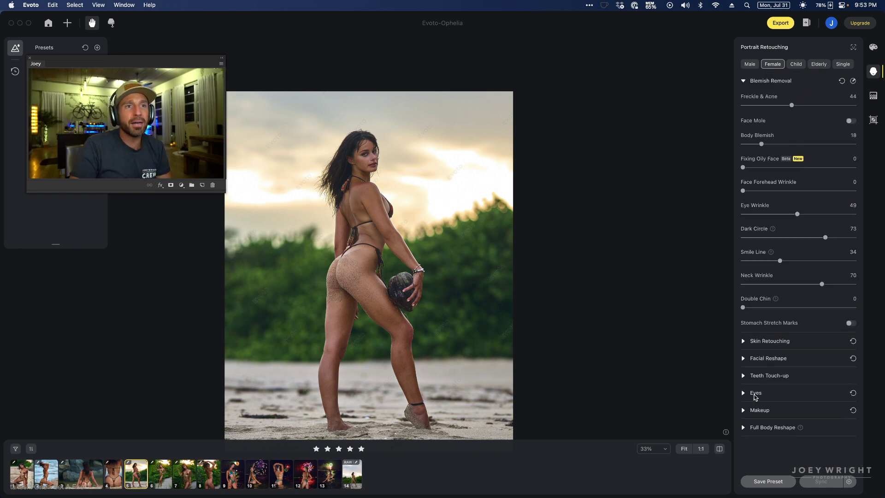
# - Expand the Full Body Reshape section and try the leg length adjustment on photo 5
pyautogui.click(745, 427)
pyautogui.scroll(-5, 763, 422)
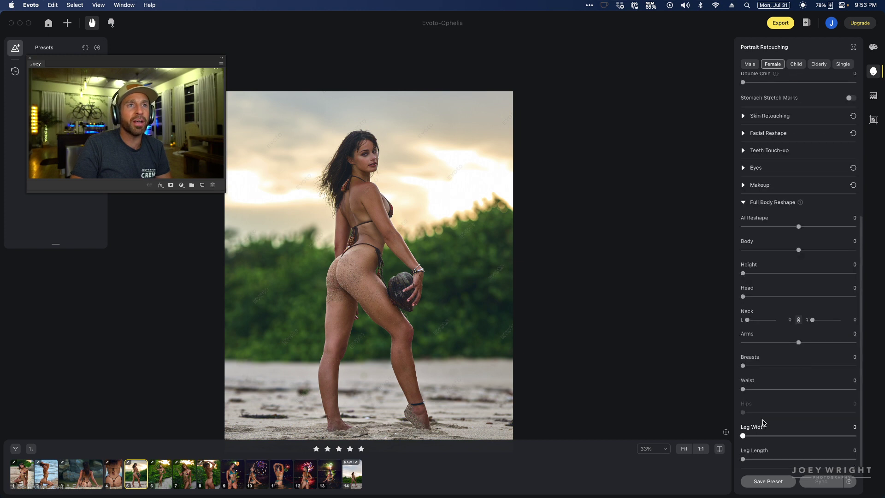
pyautogui.moveTo(743, 459)
pyautogui.mouseDown()
pyautogui.moveTo(759, 460)
pyautogui.moveTo(738, 462)
pyautogui.mouseUp()
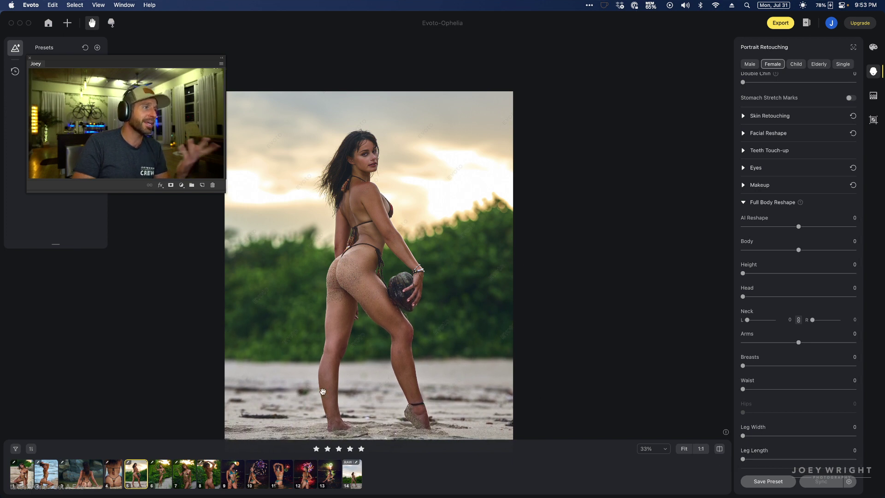
# - Open photo 6 and examine its synced makeup and skin retouching, up close on the face and over the full body
pyautogui.click(160, 478)
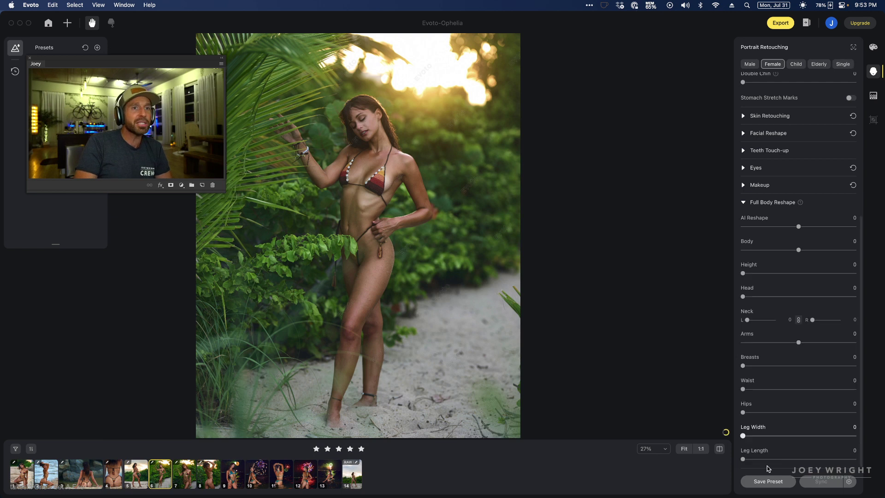
pyautogui.moveTo(742, 459)
pyautogui.mouseDown()
pyautogui.moveTo(757, 460)
pyautogui.moveTo(737, 459)
pyautogui.mouseUp()
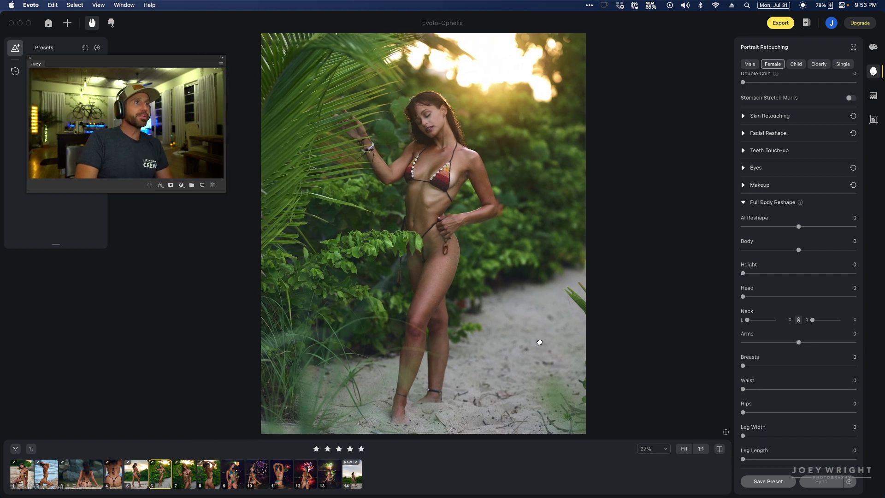
pyautogui.scroll(5, 448, 130)
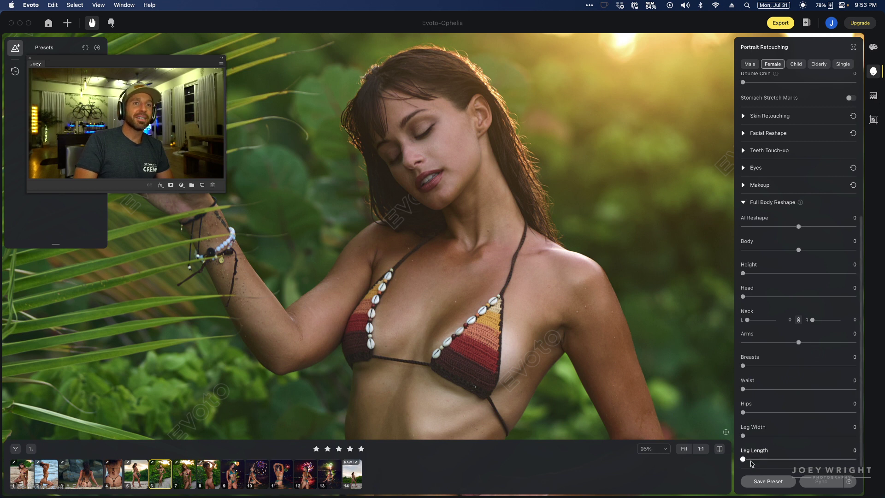
pyautogui.scroll(-3, 638, 376)
pyautogui.scroll(-3, 638, 376)
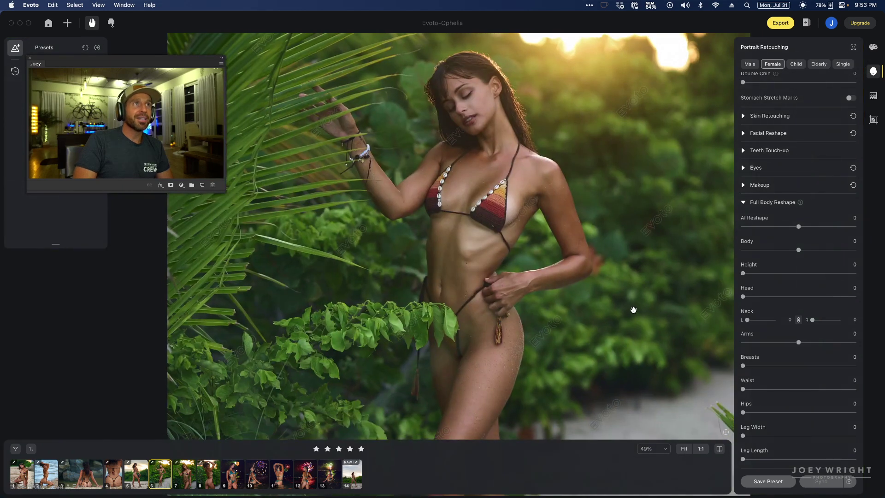
pyautogui.scroll(-3, 632, 310)
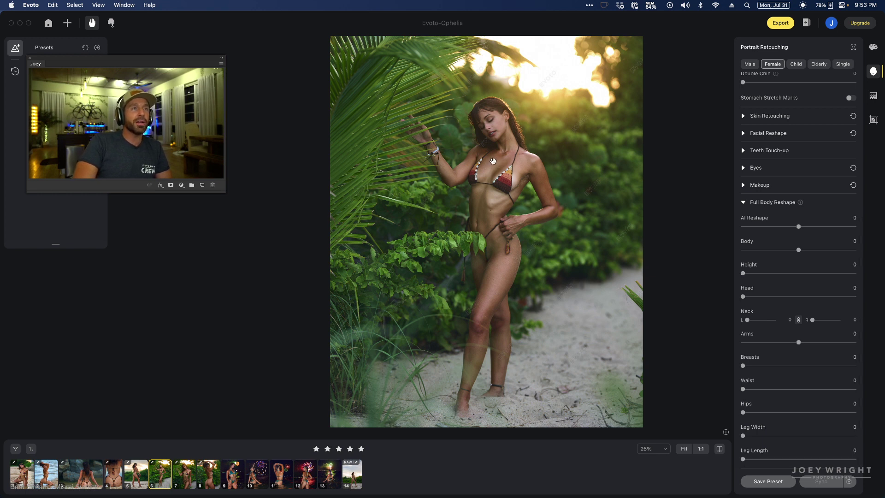
pyautogui.scroll(2, 497, 160)
pyautogui.scroll(-3, 536, 285)
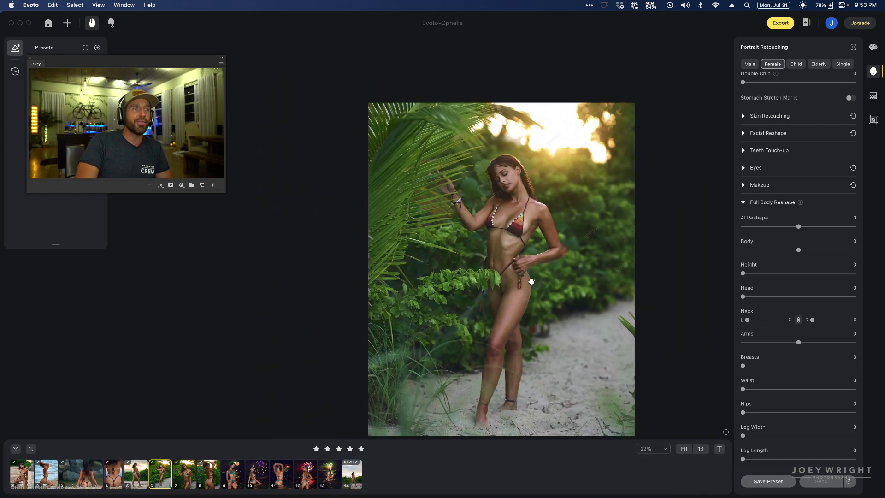
# - Set the leg length to 27 in Full Body Reshape on photo 6 and check the whole figure
pyautogui.moveTo(742, 461); pyautogui.dragTo(775, 459)
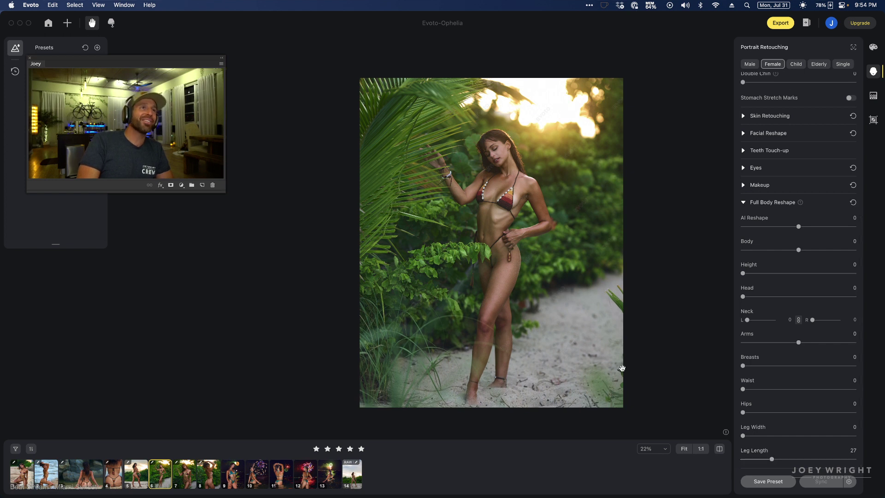
pyautogui.scroll(-1, 620, 367)
pyautogui.moveTo(620, 367); pyautogui.dragTo(606, 331)
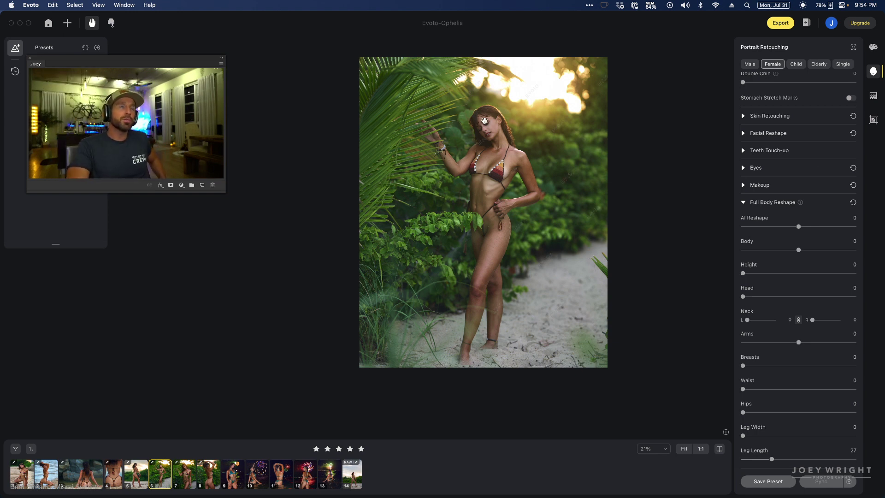
# - Erase the blemish removal effect from the cheek and brow of photo 6 with a size 48 eraser, and apply the mask
pyautogui.scroll(10, 482, 120)
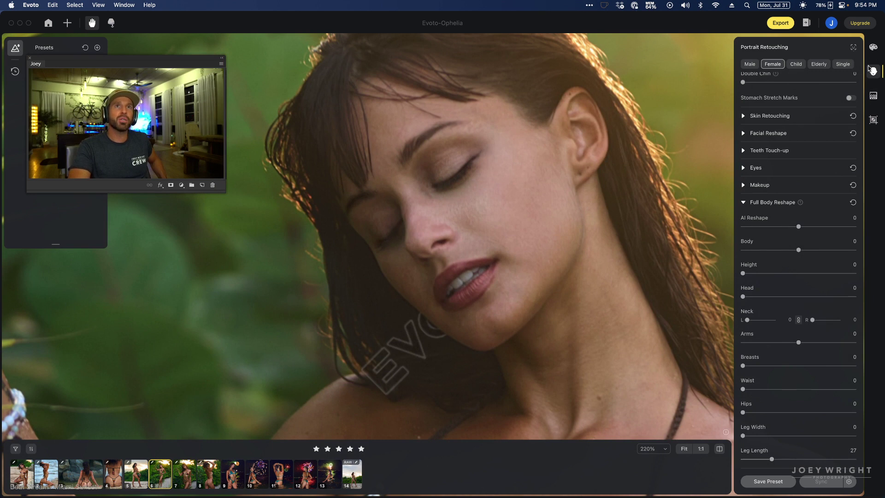
pyautogui.scroll(10, 853, 81)
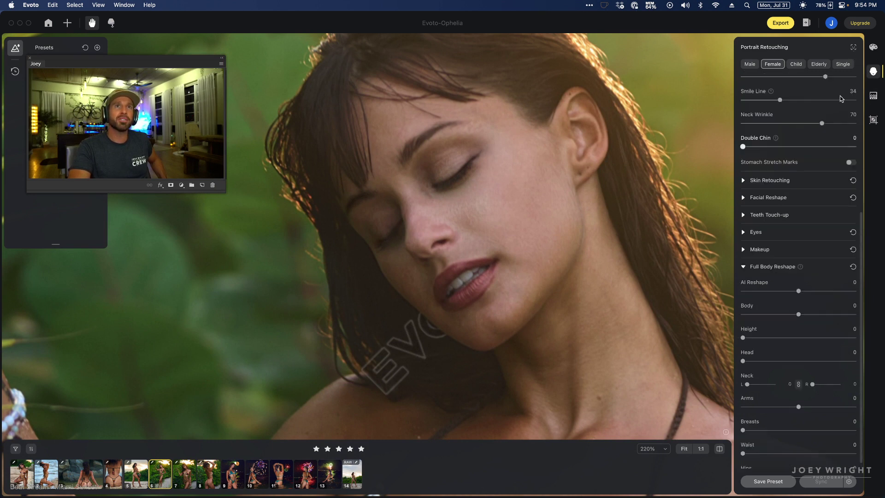
pyautogui.click(852, 82)
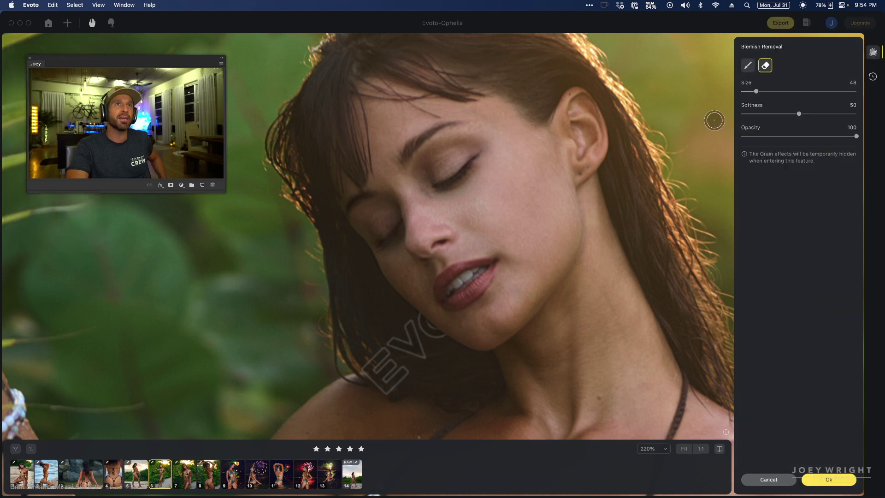
pyautogui.moveTo(482, 209)
pyautogui.mouseDown()
pyautogui.moveTo(519, 189)
pyautogui.moveTo(504, 212)
pyautogui.moveTo(459, 236)
pyautogui.moveTo(530, 175)
pyautogui.mouseUp()
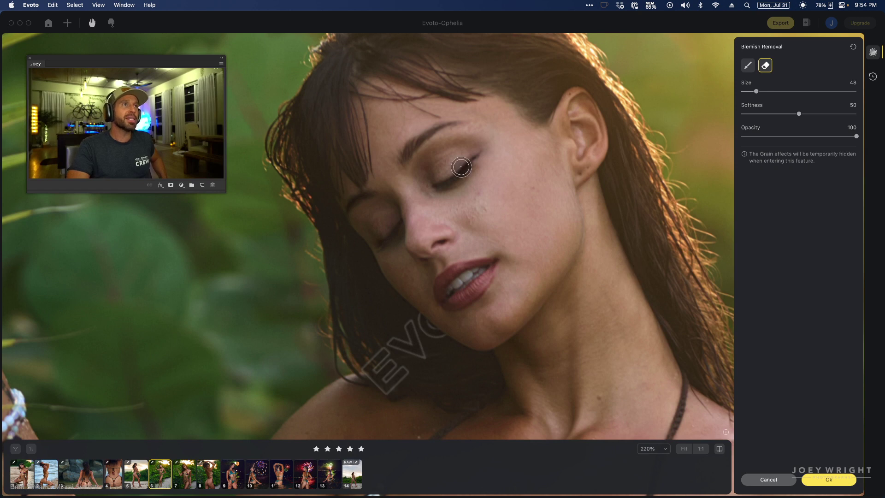
pyautogui.moveTo(413, 156)
pyautogui.mouseDown()
pyautogui.moveTo(468, 121)
pyautogui.moveTo(385, 167)
pyautogui.moveTo(401, 159)
pyautogui.mouseUp()
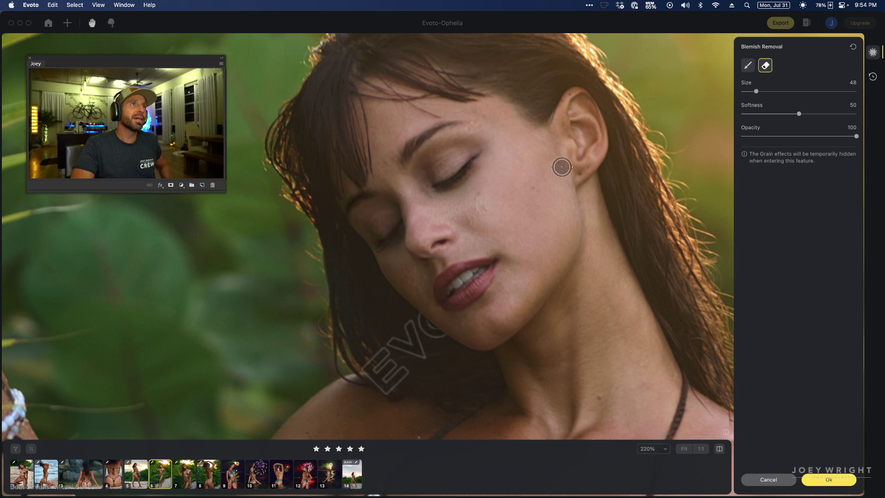
pyautogui.press('space')
pyautogui.press('space')
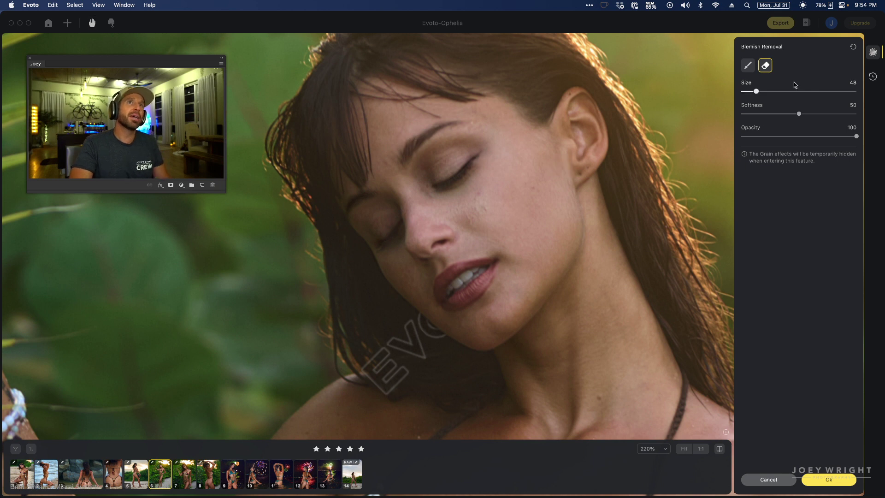
pyautogui.click(830, 480)
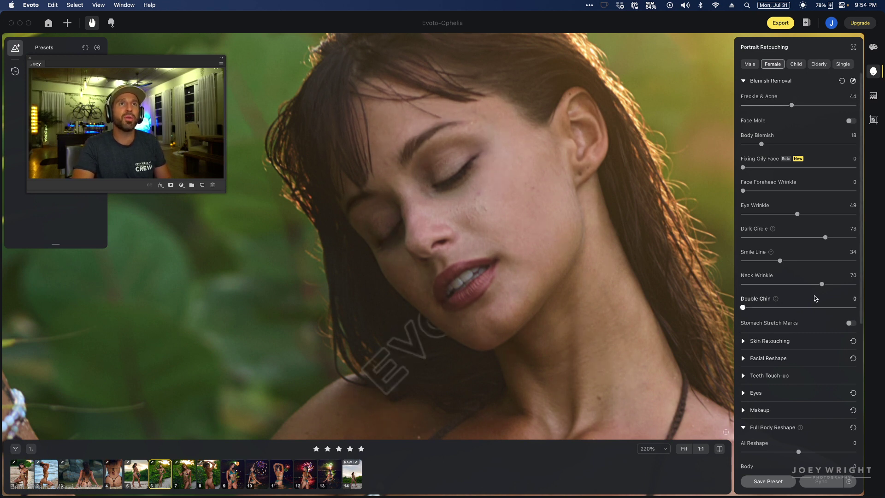
# - Paint the blemish removal mask back over the face of photo 6 with a size 157 brush, apply it and check the full photo
pyautogui.click(854, 81)
pyautogui.click(748, 65)
pyautogui.moveTo(473, 198)
pyautogui.mouseDown()
pyautogui.moveTo(523, 177)
pyautogui.moveTo(481, 209)
pyautogui.mouseUp()
pyautogui.moveTo(748, 91)
pyautogui.mouseDown()
pyautogui.moveTo(774, 91)
pyautogui.moveTo(755, 93)
pyautogui.mouseUp()
pyautogui.moveTo(397, 198); pyautogui.dragTo(514, 148)
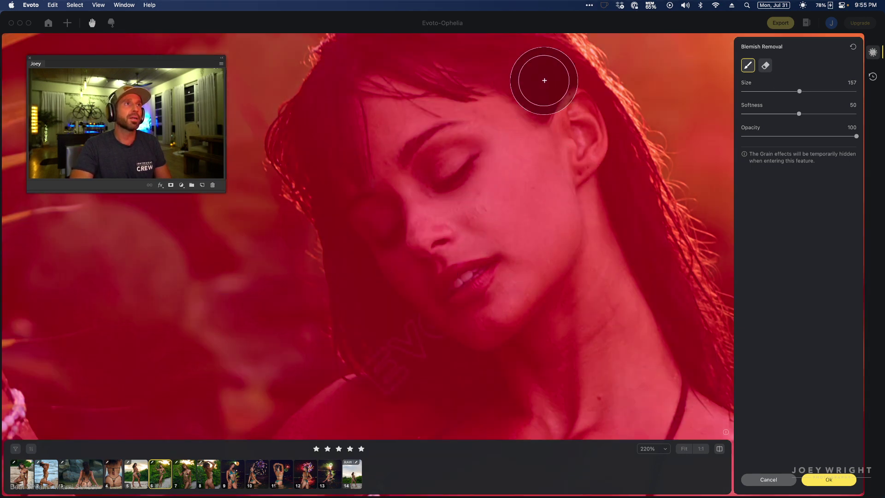
pyautogui.press('super+0')
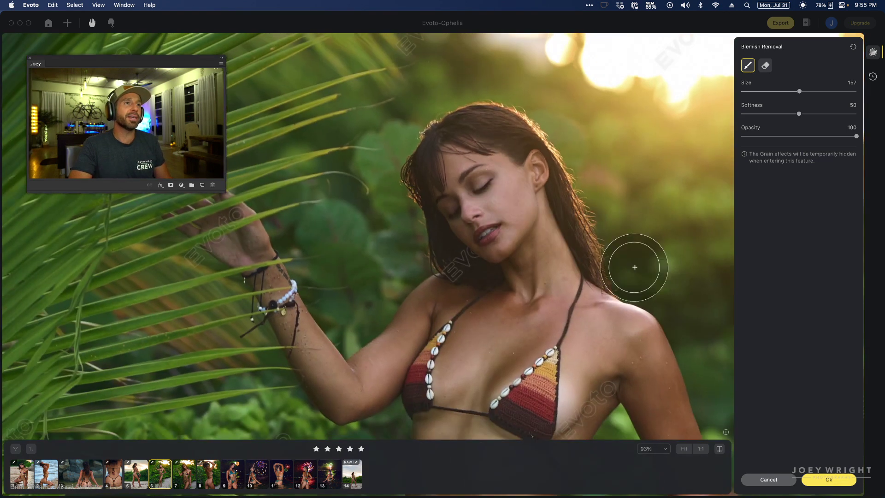
pyautogui.scroll(-3, 631, 263)
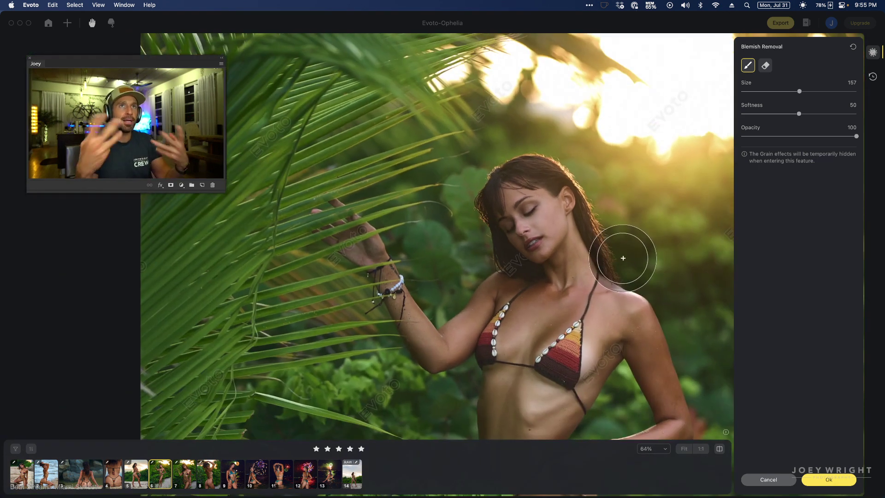
pyautogui.click(830, 480)
pyautogui.scroll(-4, 616, 244)
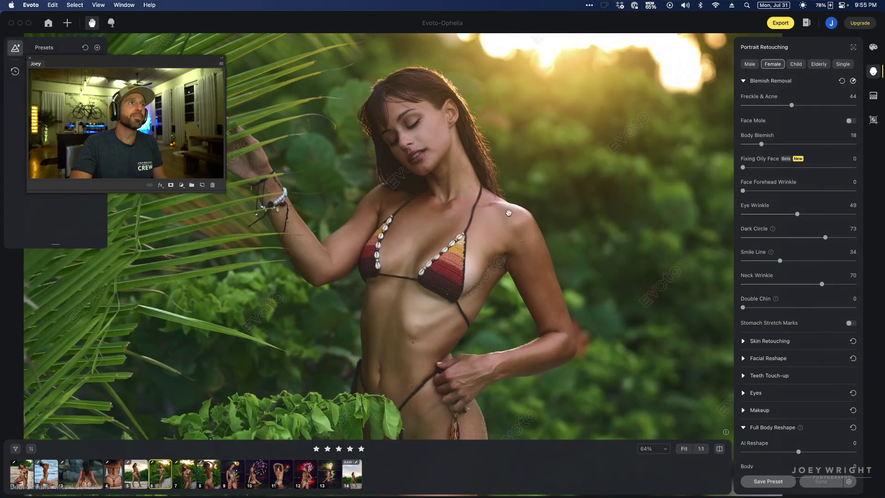
pyautogui.scroll(-2, 515, 212)
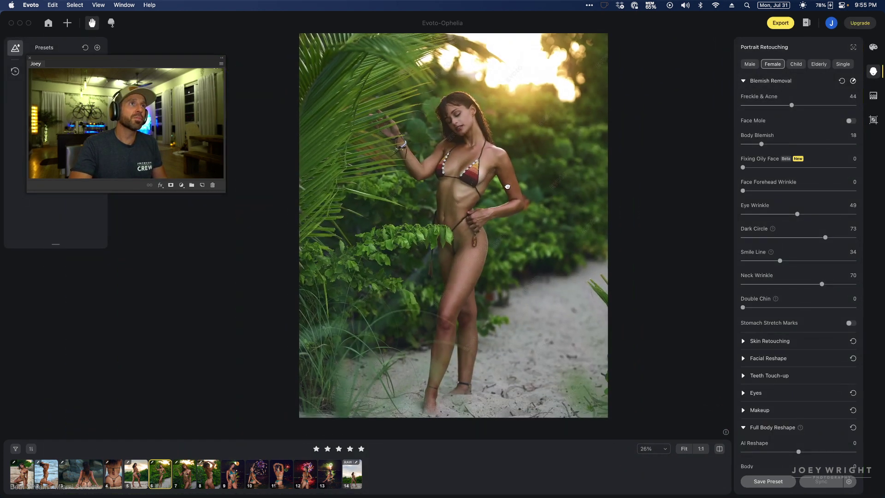
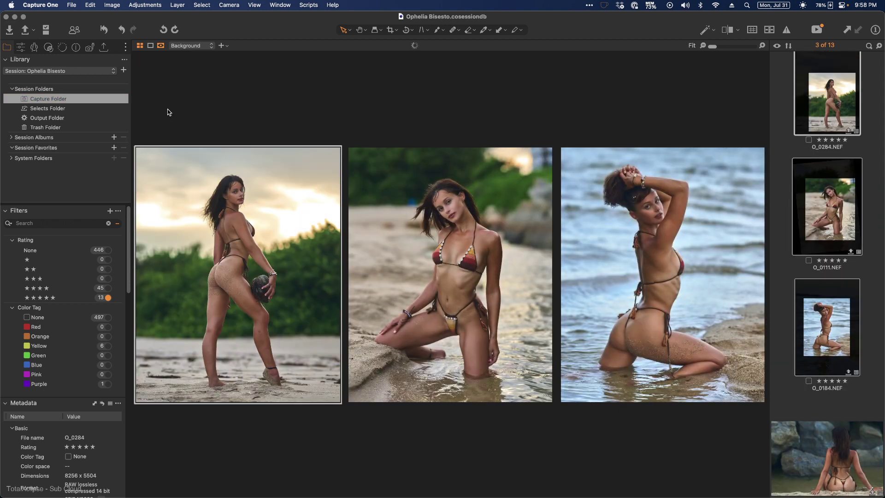
# - In Capture One, show the export recipes and enable the "2a) Evoto - TIFF to Output" recipe
pyautogui.click(103, 47)
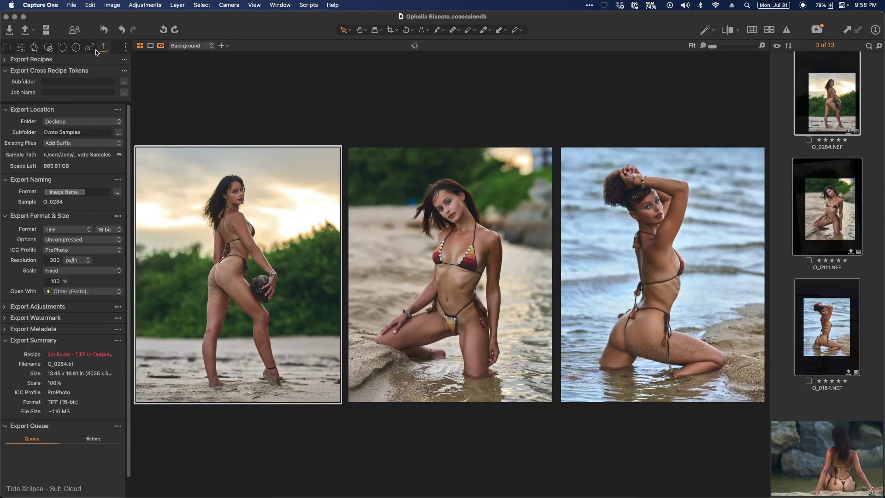
pyautogui.click(6, 60)
pyautogui.click(15, 84)
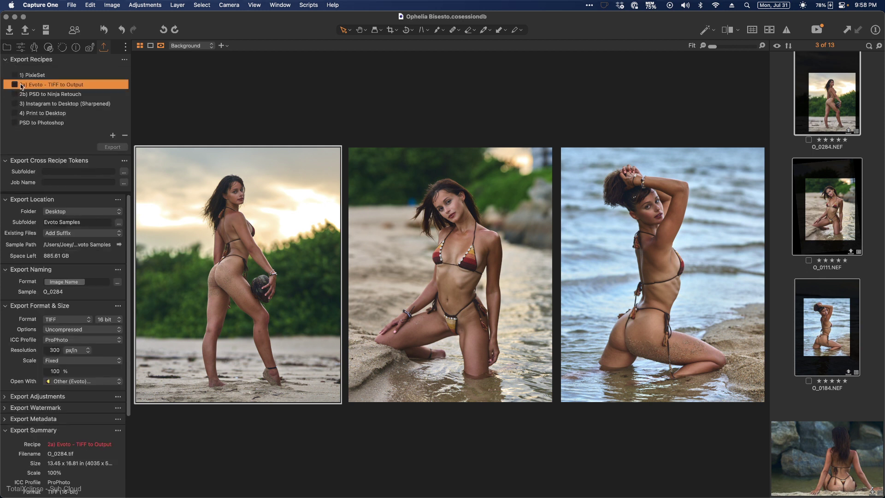
# - Set the Evoto recipe's export folder to Session Default (Output) and clear its subfolder
pyautogui.click(94, 211)
pyautogui.click(95, 227)
pyautogui.click(84, 223)
pyautogui.press('super+a')
pyautogui.press('BackSpace')
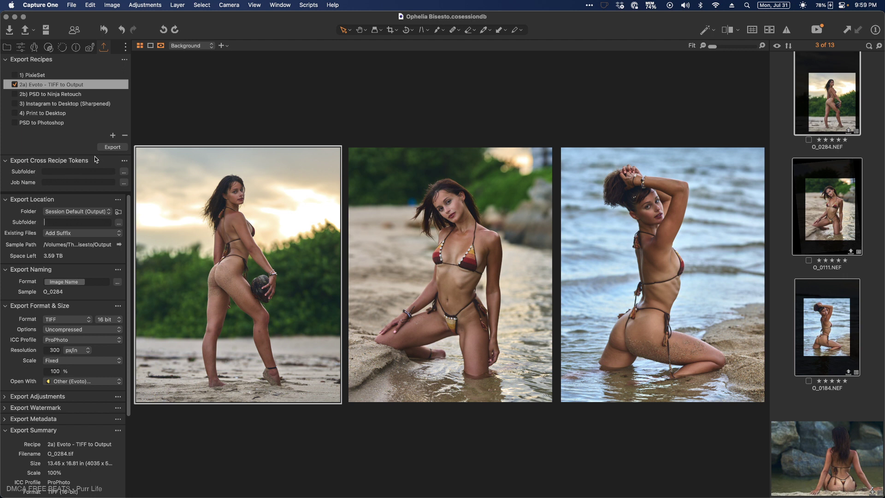
# - Open the session's Output Folder and go to the O_0111 files at the start of its images
pyautogui.click(105, 147)
pyautogui.click(7, 47)
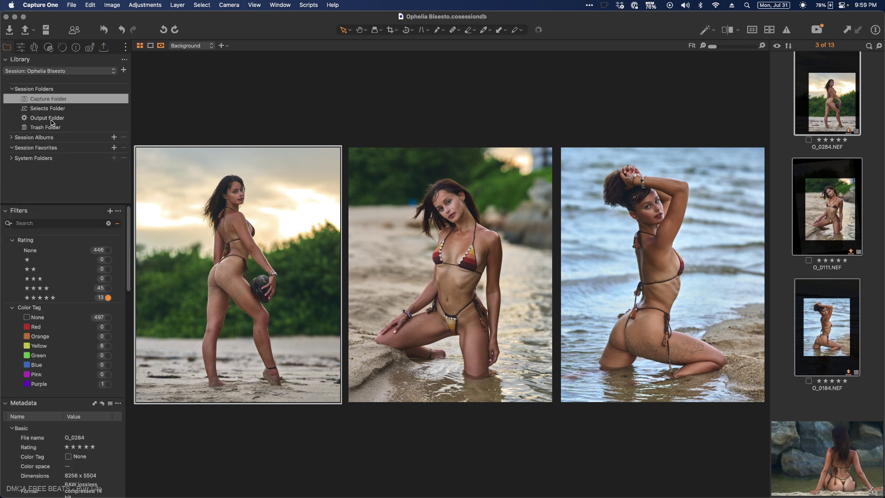
pyautogui.click(54, 119)
pyautogui.scroll(10, 856, 198)
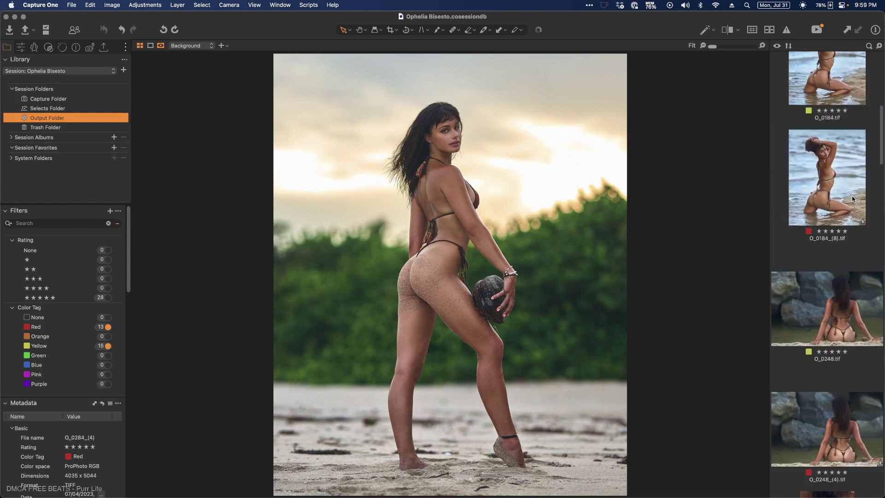
pyautogui.scroll(5, 852, 199)
pyautogui.click(830, 109)
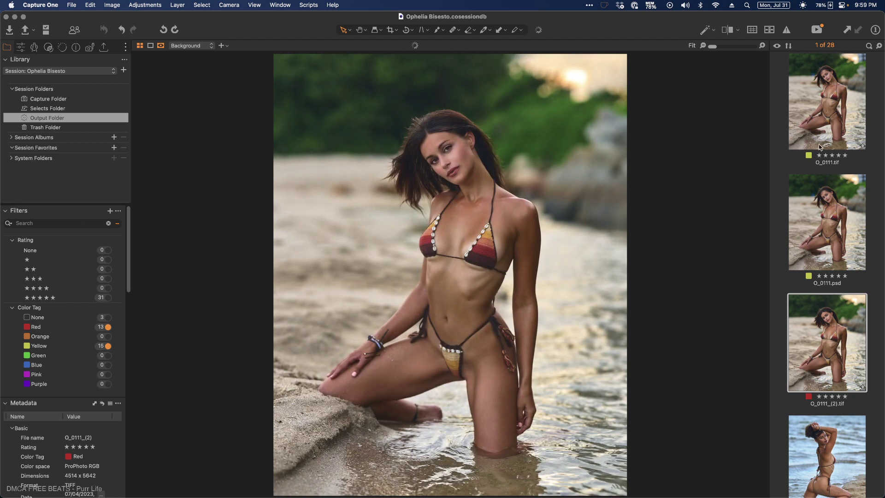
# - Compare O_0111.psd with the red-tagged O_0111_(2).tif by switching back and forth between the two versions
pyautogui.click(827, 249)
pyautogui.click(821, 355)
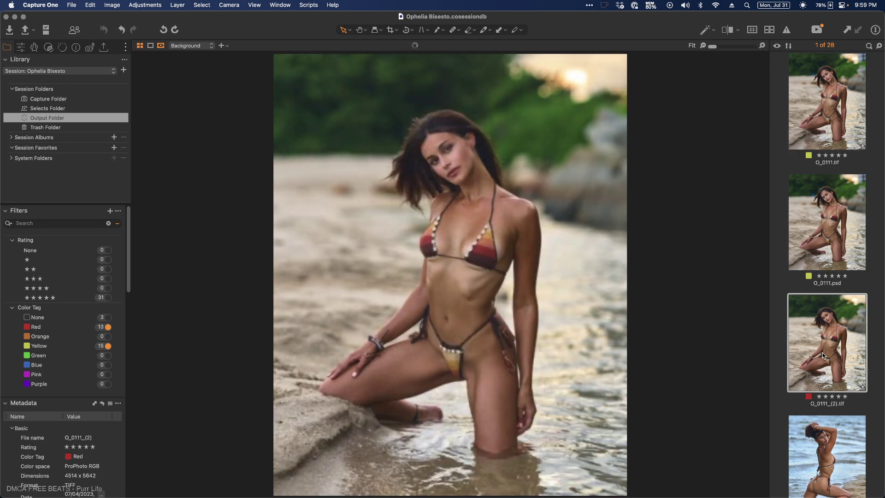
pyautogui.click(826, 254)
pyautogui.click(822, 300)
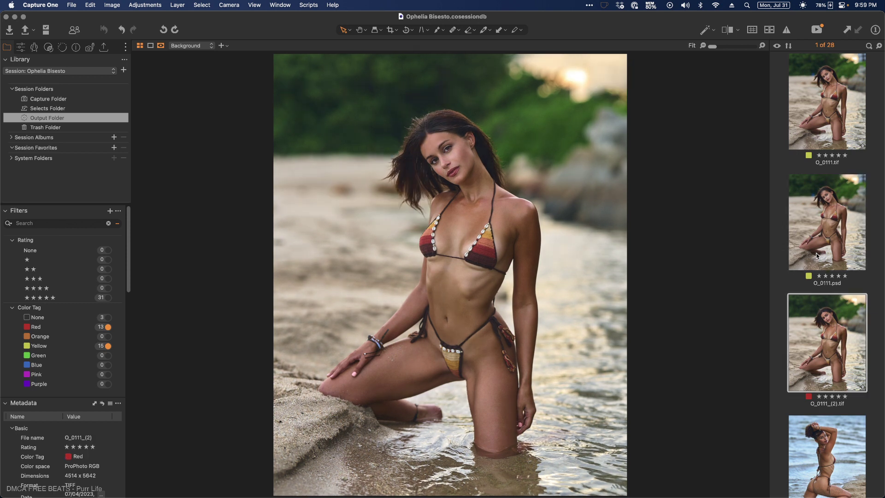
pyautogui.click(817, 256)
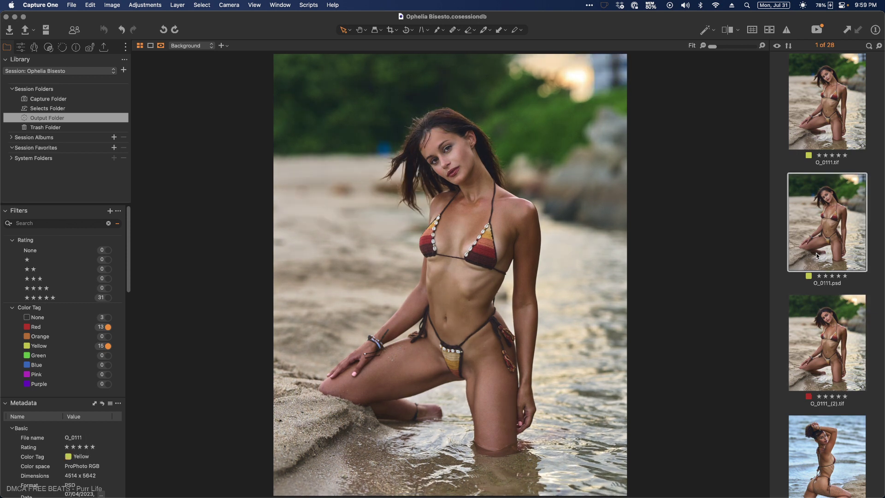
pyautogui.press('Down')
pyautogui.press('Up')
pyautogui.press('Down')
pyautogui.press('Up')
pyautogui.press('Down')
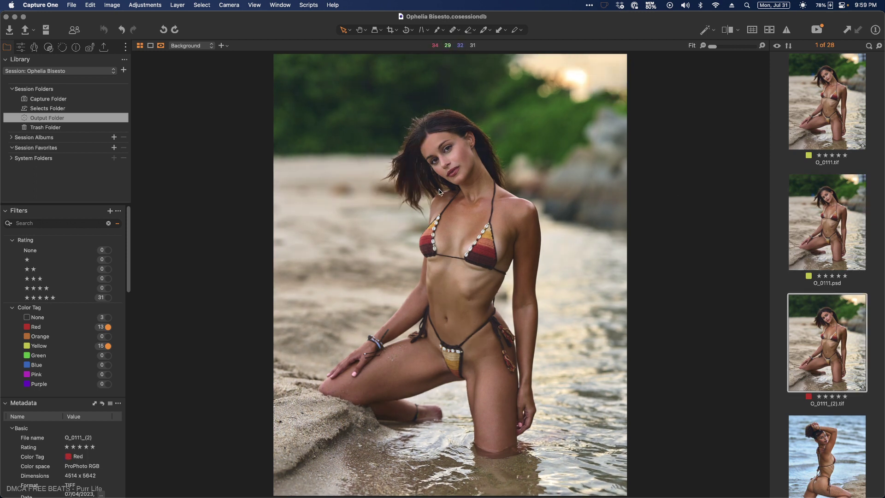
pyautogui.press('Up')
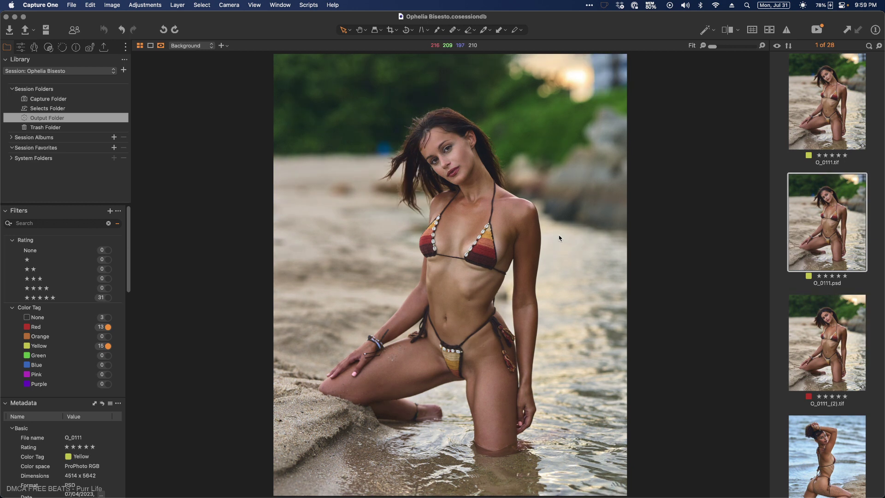
pyautogui.press('Down')
pyautogui.press('Up')
pyautogui.click(817, 341)
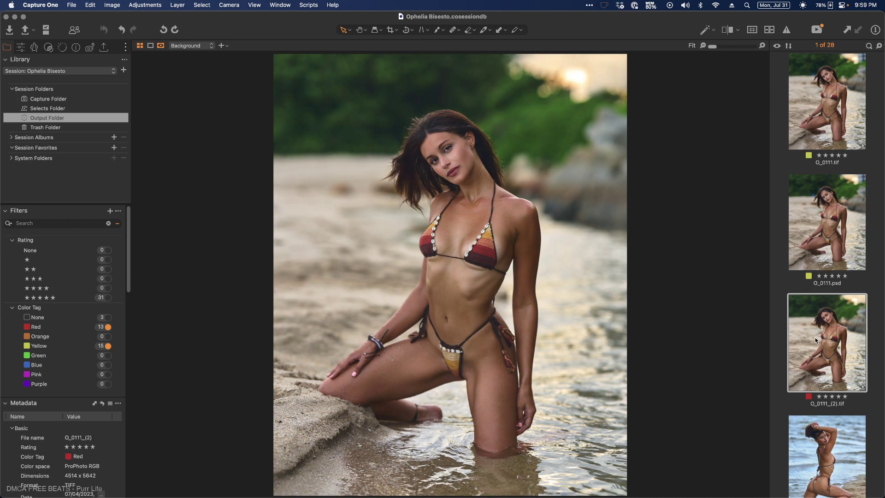
pyautogui.click(834, 218)
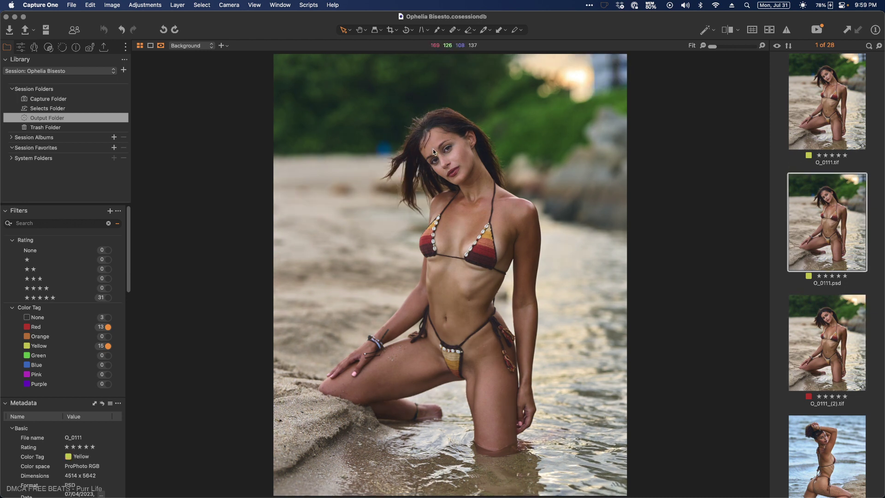
pyautogui.click(837, 340)
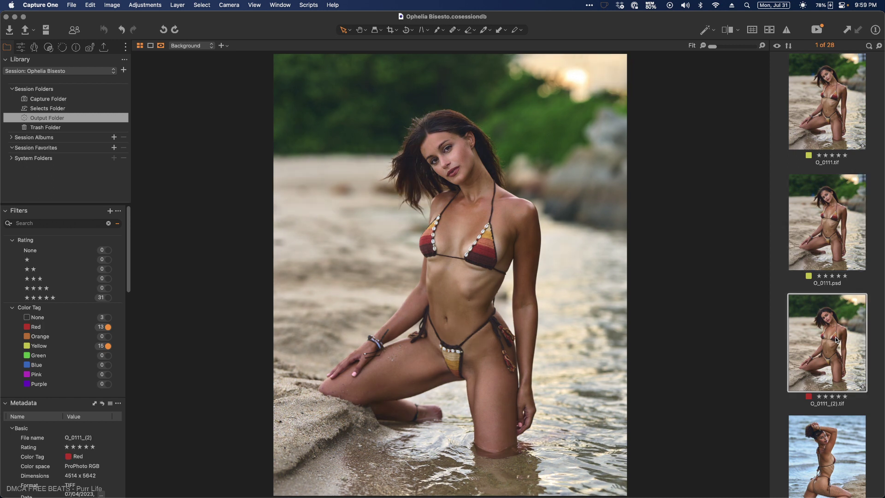
pyautogui.click(846, 238)
pyautogui.click(836, 322)
# - View the red-tagged version O_0184_(8).tif alongside the yellow-tagged O_0184.tif
pyautogui.scroll(-6, 836, 322)
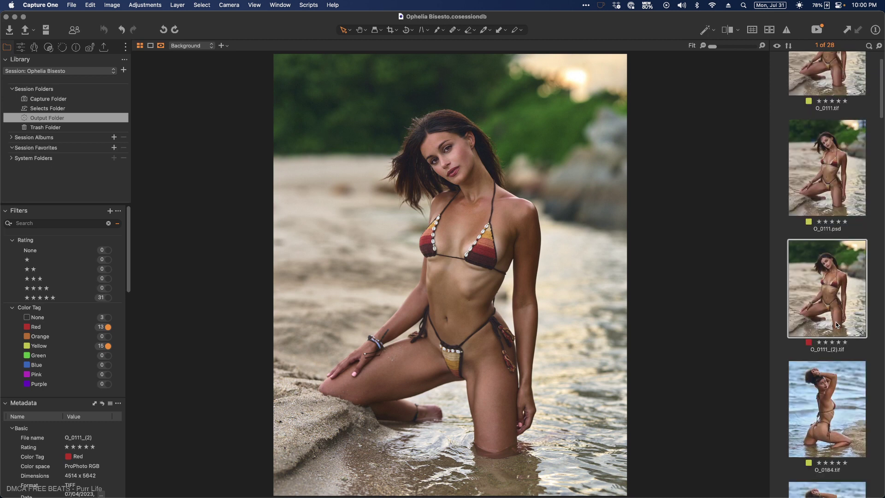
pyautogui.click(837, 238)
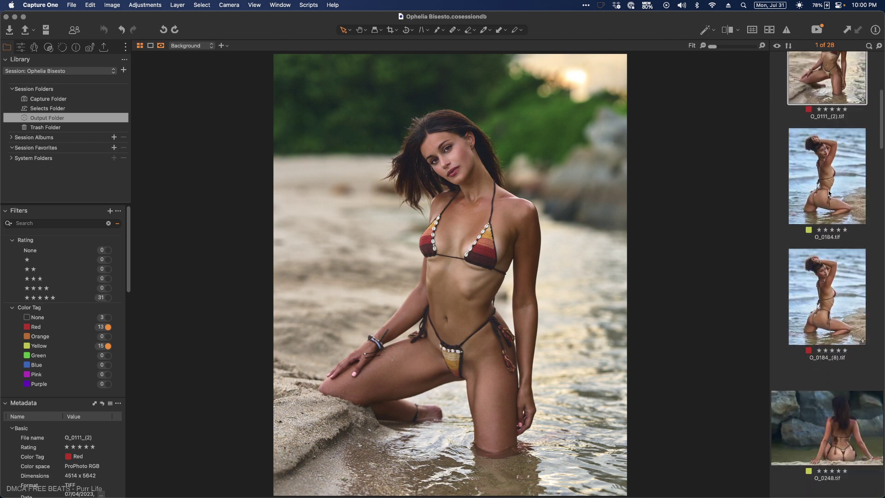
pyautogui.click(830, 286)
pyautogui.scroll(-4, 828, 288)
# - Compare the face and upper body in O_0284_(4).tif and O_0284.psd in close-up, ending on the full O_0284_(4).tif
pyautogui.scroll(-10, 829, 288)
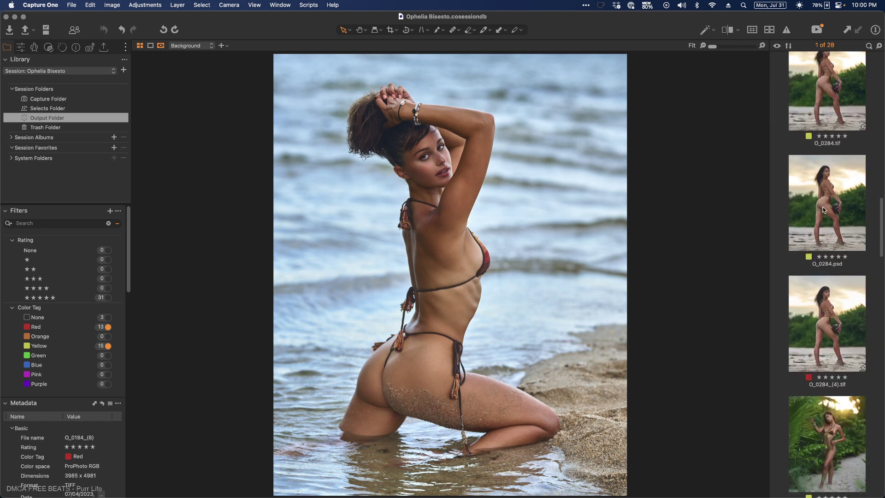
pyautogui.click(828, 305)
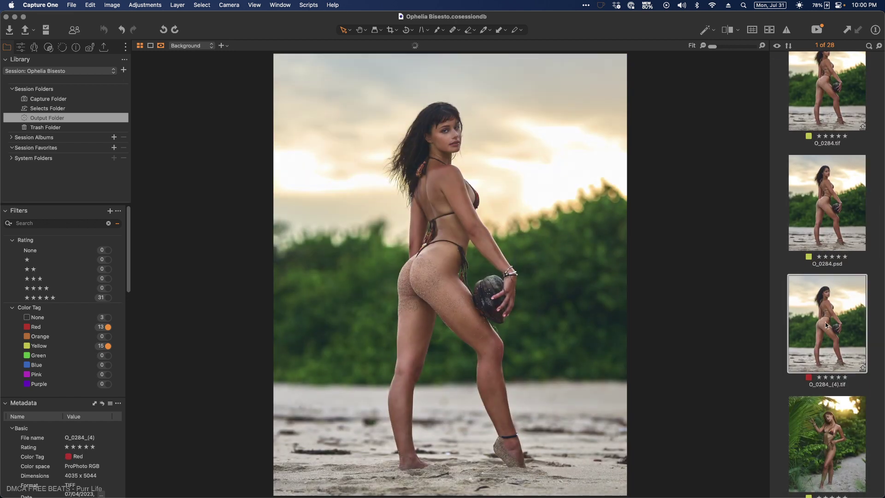
pyautogui.scroll(3, 429, 93)
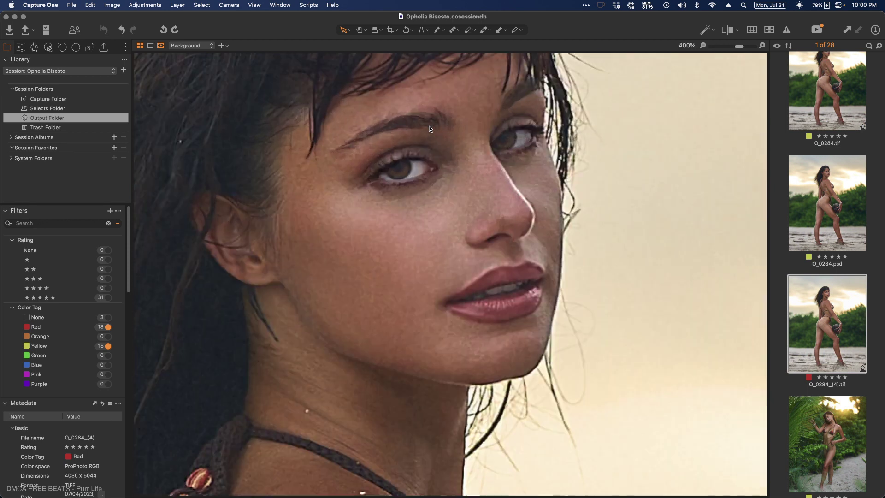
pyautogui.scroll(-2, 429, 128)
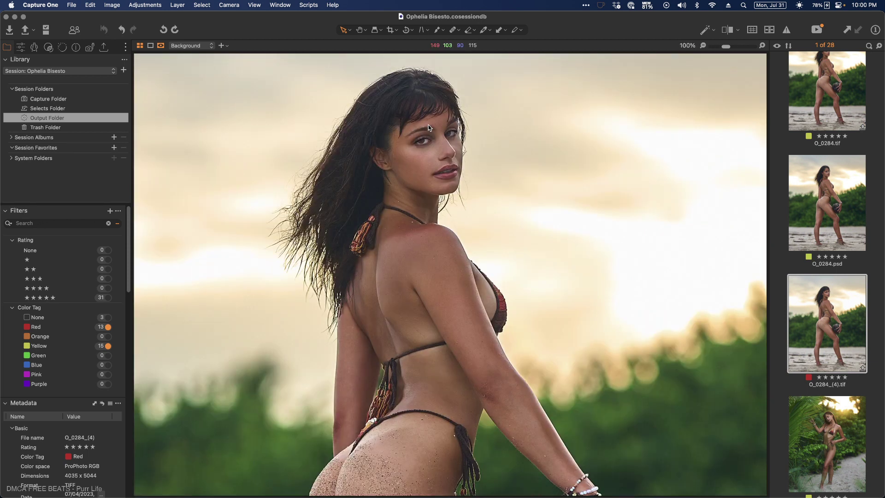
pyautogui.click(825, 206)
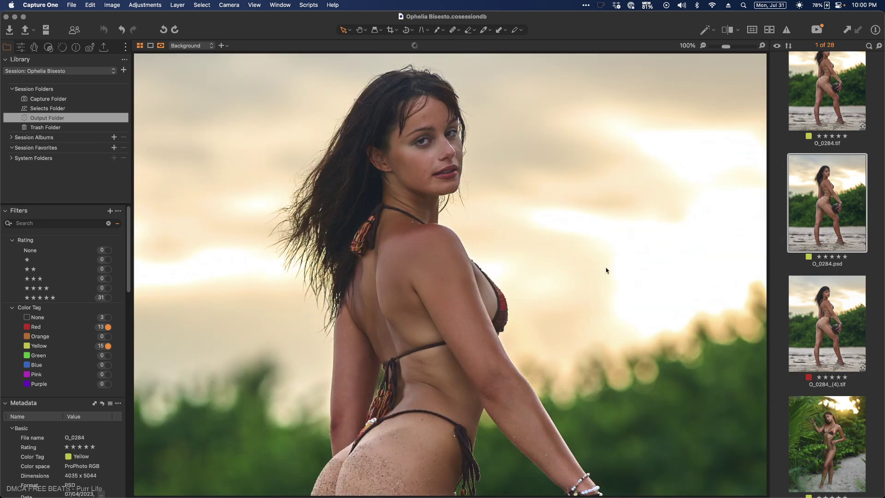
pyautogui.scroll(2, 471, 247)
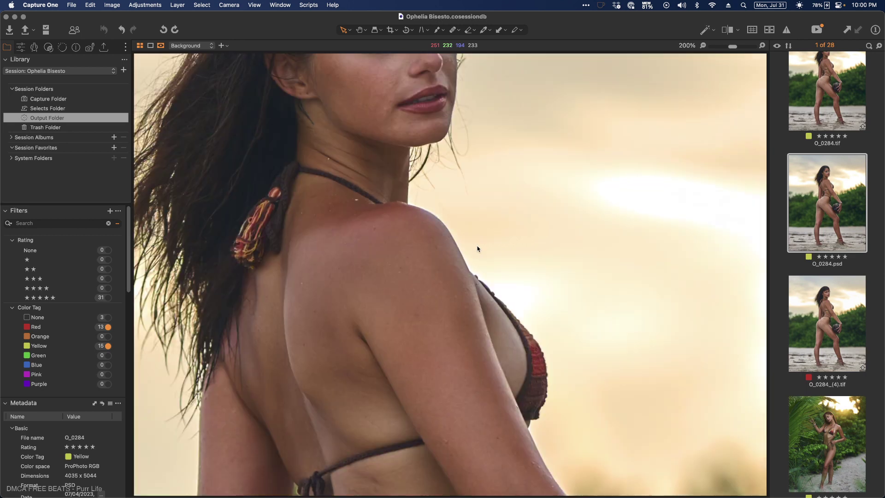
pyautogui.click(805, 305)
pyautogui.scroll(-5, 575, 268)
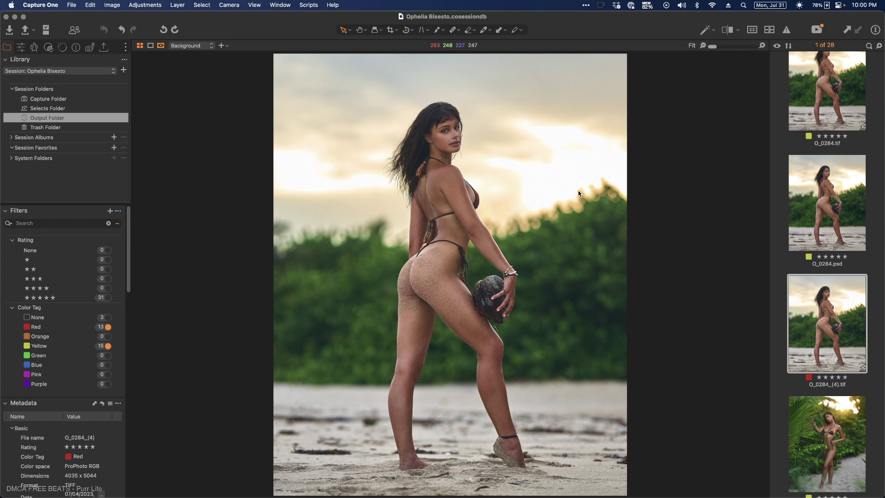
# - Compare O_0301.tif with the red-tagged O_0301_(4).tif by alternating between the two versions
pyautogui.scroll(-1, 853, 339)
pyautogui.click(831, 409)
pyautogui.scroll(-5, 831, 408)
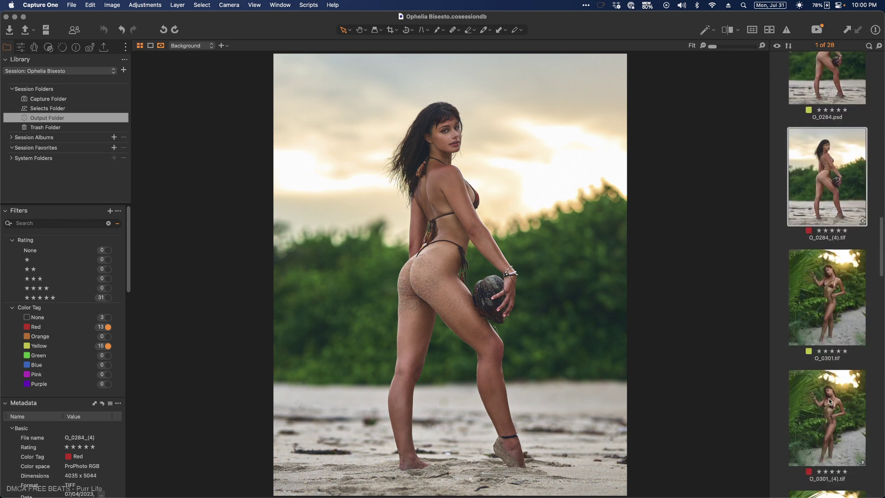
pyautogui.click(832, 436)
pyautogui.scroll(-3, 832, 436)
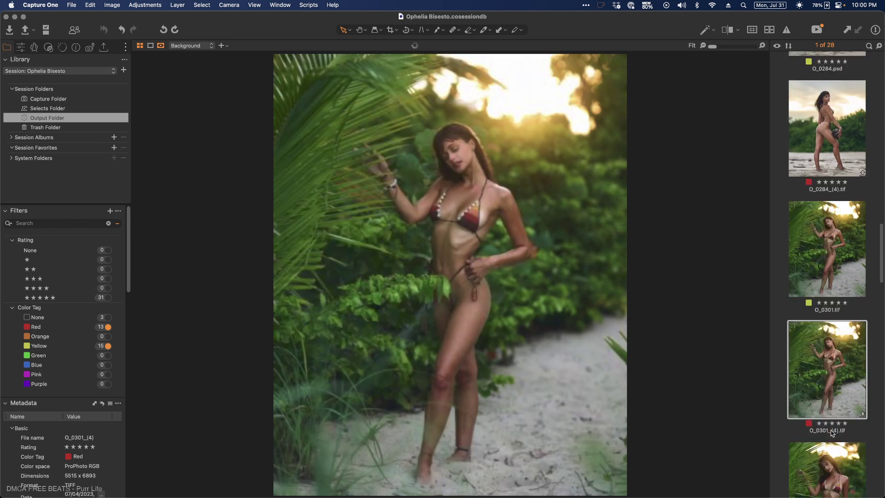
pyautogui.click(828, 219)
pyautogui.click(836, 333)
pyautogui.click(826, 228)
pyautogui.click(830, 323)
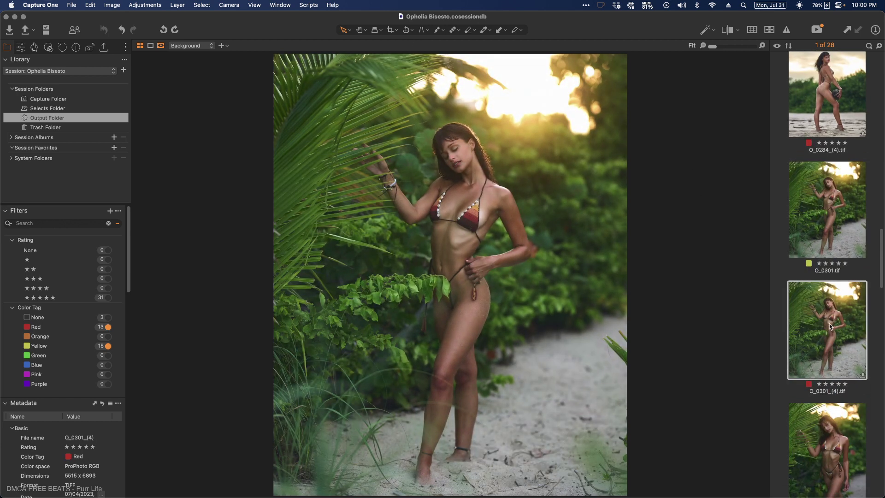
# - Review the yellow-tagged and red-tagged versions of O_0326 and O_0403, ending on O_0403_(4).tif
pyautogui.scroll(-8, 829, 326)
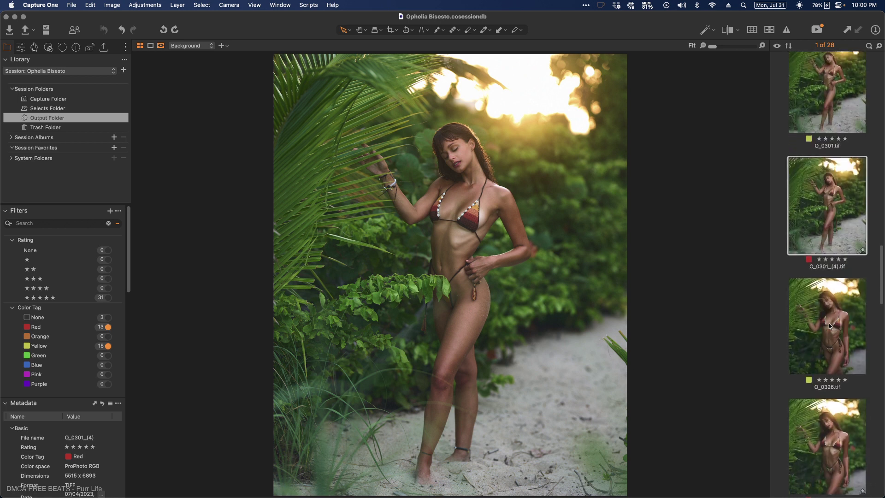
pyautogui.scroll(-1, 829, 326)
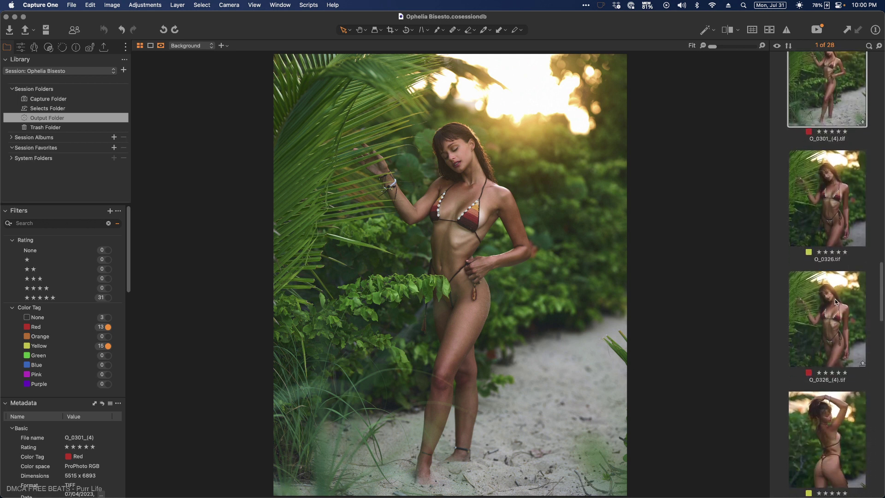
pyautogui.click(827, 189)
pyautogui.click(836, 308)
pyautogui.scroll(-6, 836, 308)
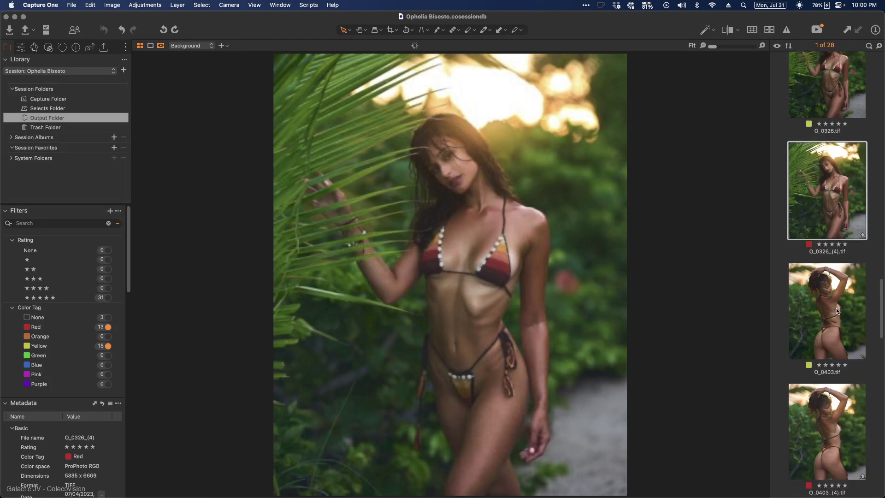
pyautogui.click(829, 276)
pyautogui.scroll(-4, 829, 276)
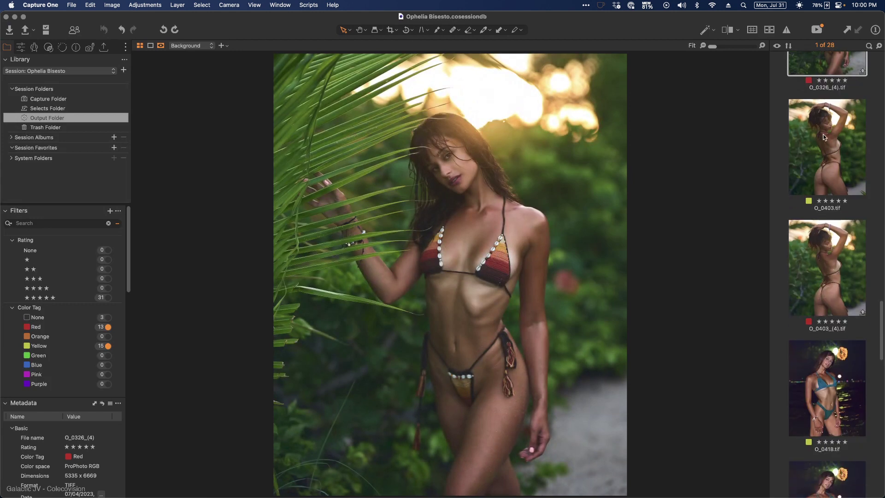
pyautogui.click(833, 280)
# - Compare the yellow-tagged and red-tagged versions of the night portraits O_0418 and O_0430
pyautogui.scroll(-7, 830, 277)
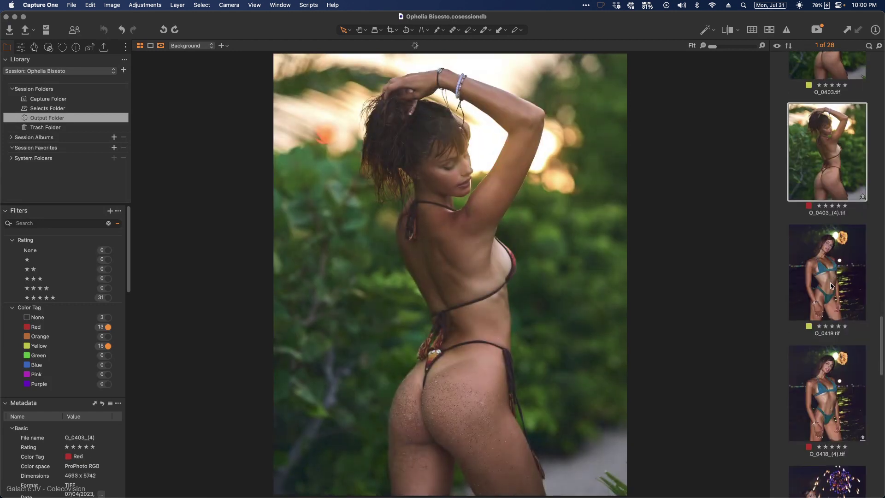
pyautogui.click(837, 207)
pyautogui.click(838, 318)
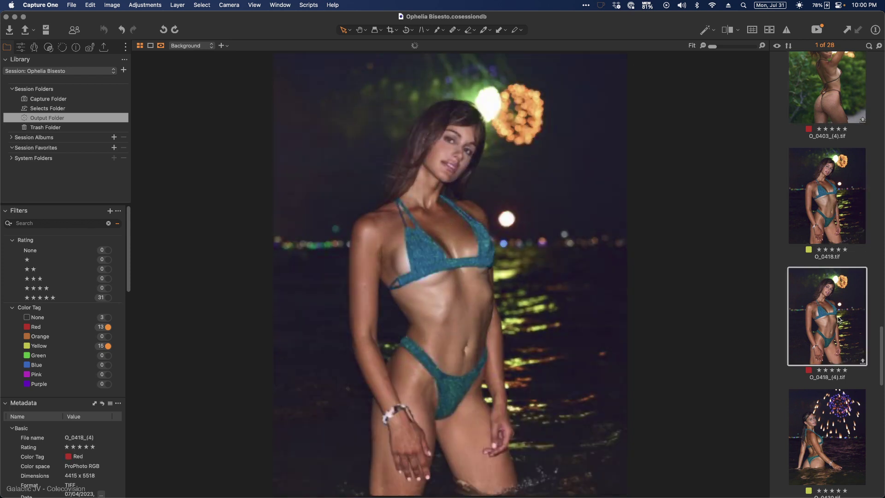
pyautogui.scroll(-2, 838, 318)
pyautogui.scroll(-5, 838, 318)
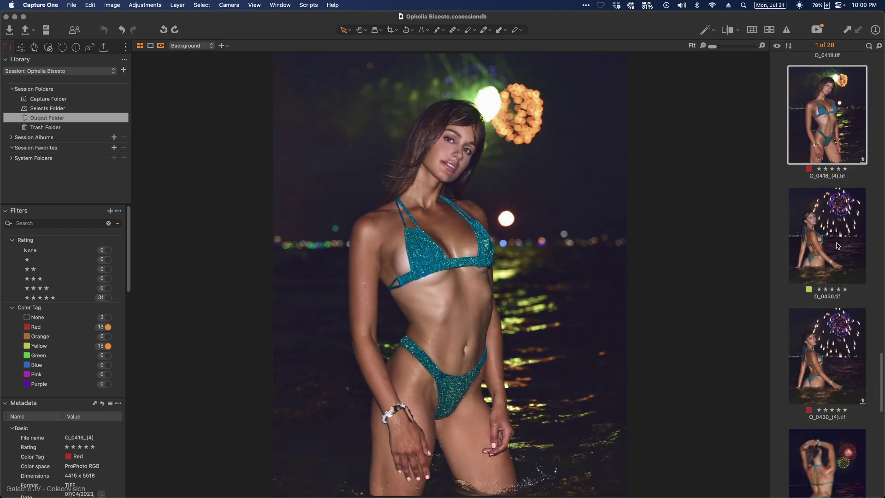
pyautogui.click(836, 272)
pyautogui.click(836, 362)
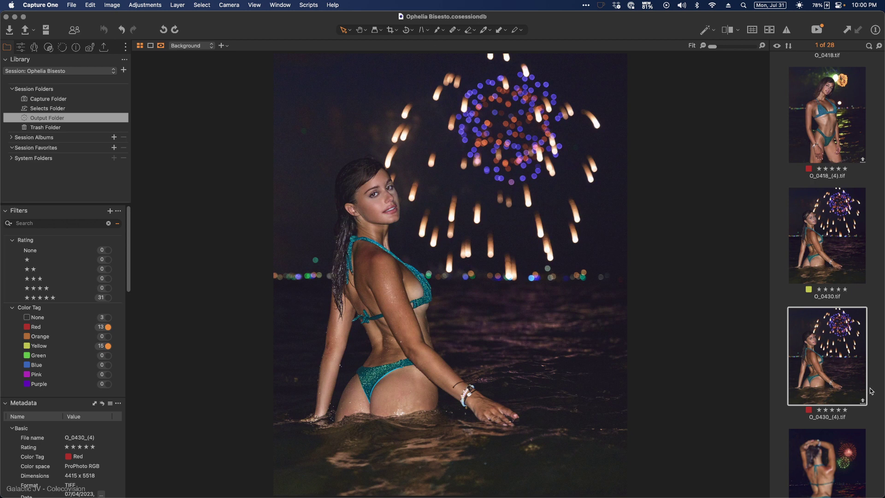
# - Step through the images that follow O_0430_(4).tif, past both O_0443 versions to O_0457.tif
pyautogui.press('Right')
pyautogui.press('Right')
pyautogui.press('Right')
pyautogui.press('Right')
pyautogui.press('Right')
pyautogui.press('Right')
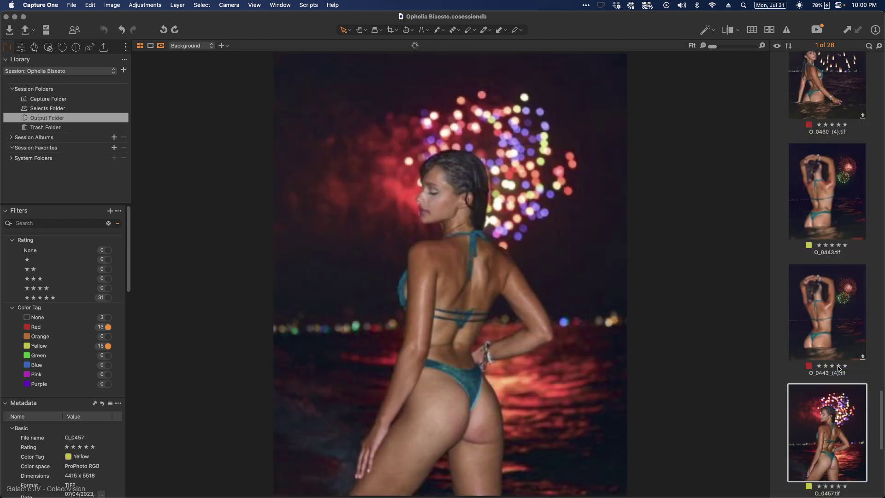
# - Compare the yellow-tagged and red-tagged versions of the fireworks photos, including O_0499.tif against O_0499_(4).tif
pyautogui.press('Left')
pyautogui.press('Right')
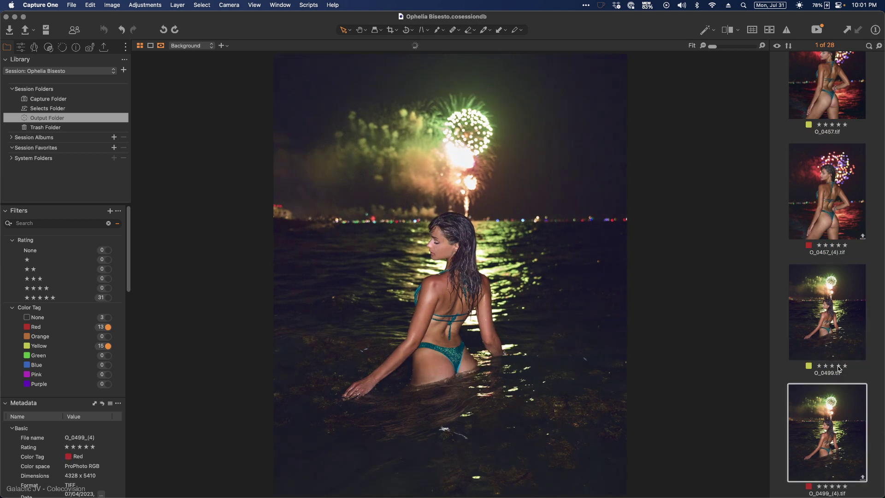
pyautogui.press('Left')
pyautogui.press('Right')
pyautogui.press('Left')
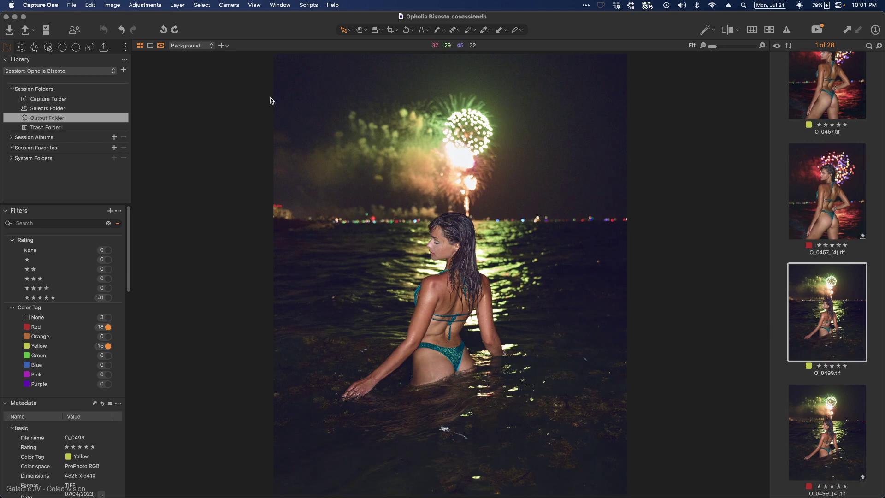
# - Switch to Evoto and create a new project named with the model's first name followed by 2
pyautogui.click(15, 16)
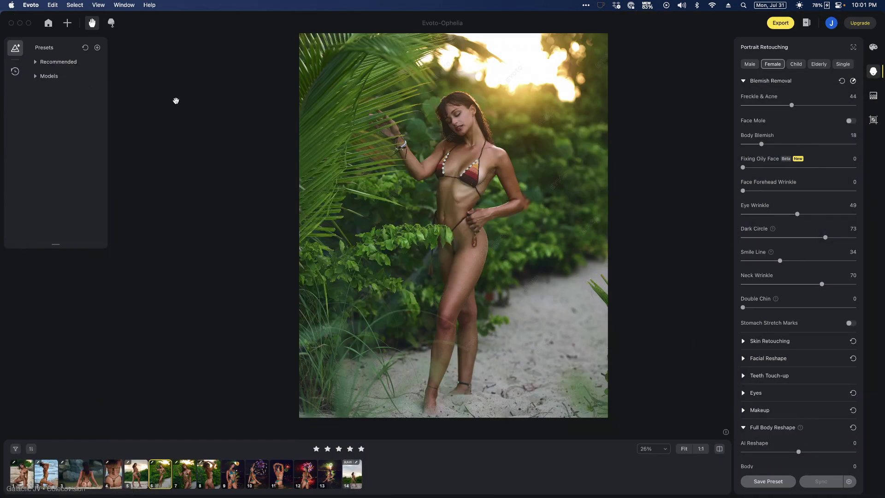
pyautogui.click(52, 26)
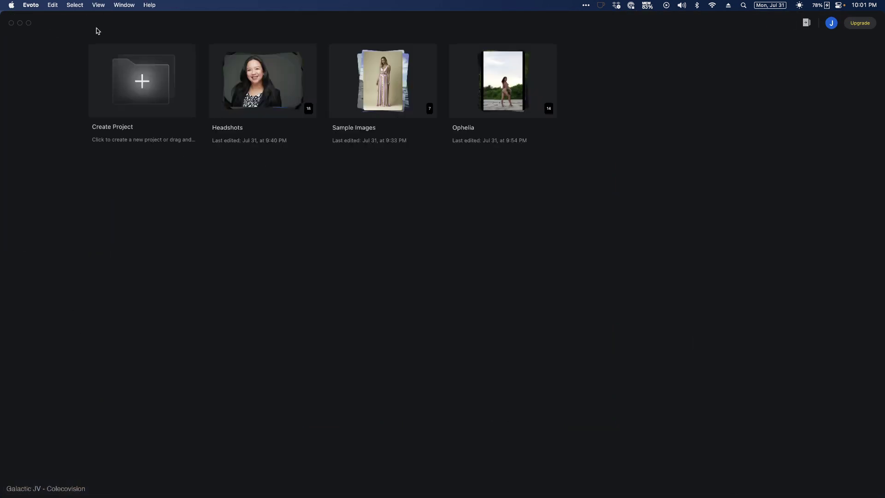
pyautogui.click(143, 88)
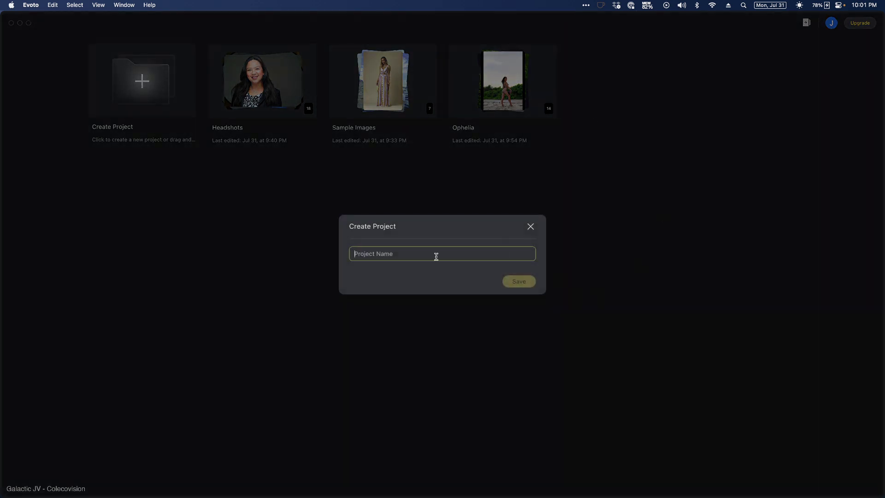
pyautogui.write('Ophealia 2')
pyautogui.press('Return')
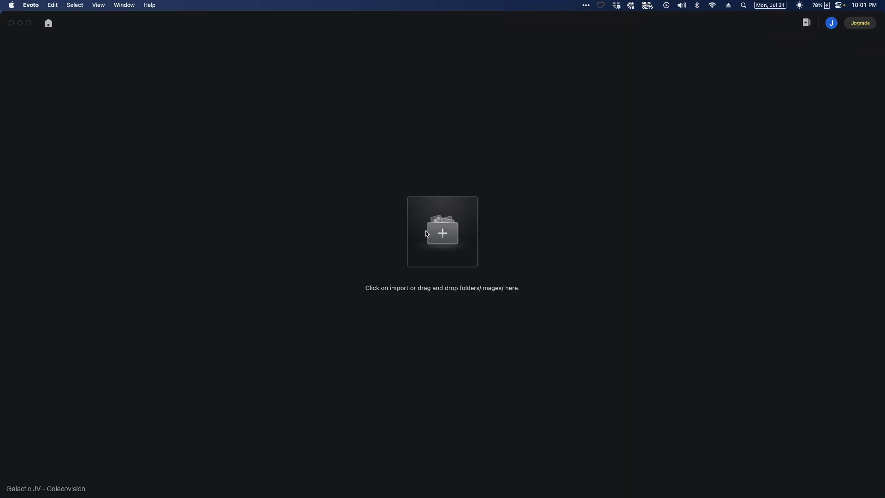
# - Start importing images and browse from the 2023 folder to the Output folder of the model's session
pyautogui.click(441, 233)
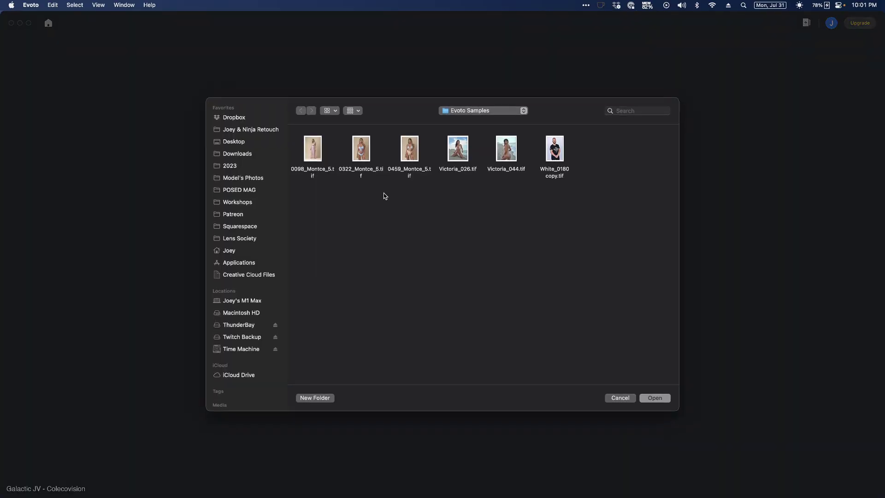
pyautogui.click(232, 169)
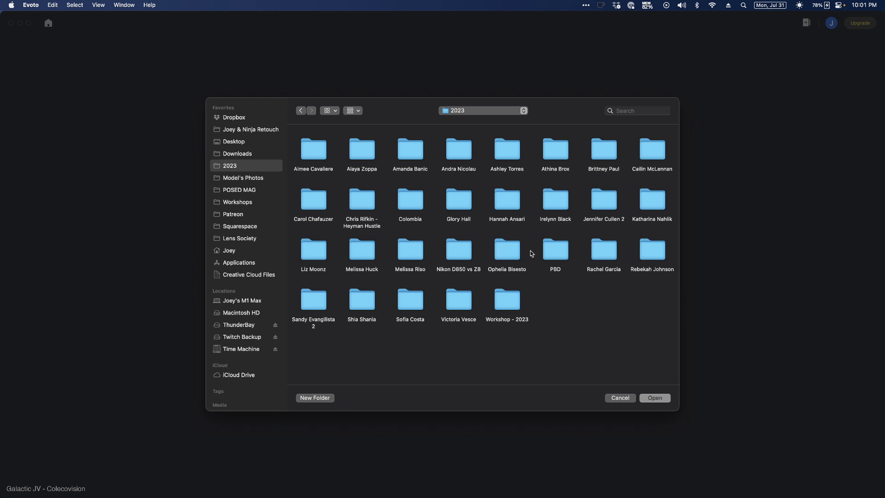
pyautogui.doubleClick(510, 254)
pyautogui.doubleClick(408, 150)
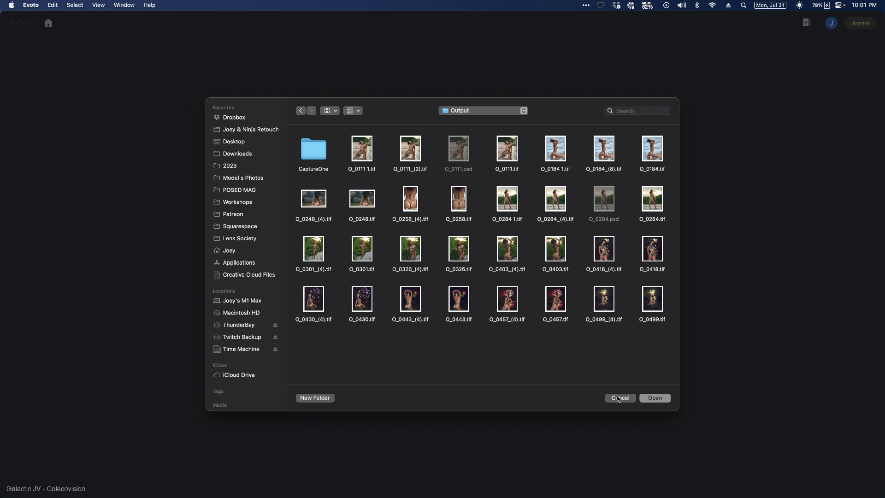
# - Import only O_0111_(2).tif and O_0184_(8).tif from the Output folder into the new project
pyautogui.moveTo(345, 136); pyautogui.dragTo(618, 295)
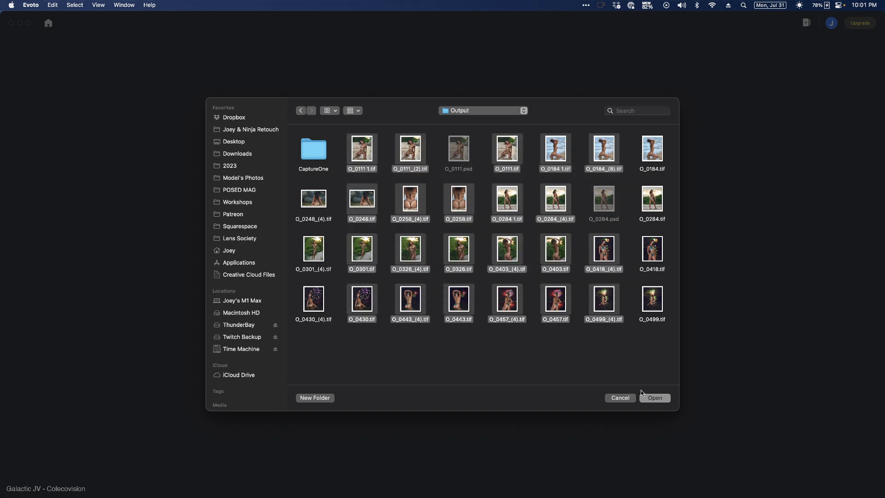
pyautogui.click(614, 385)
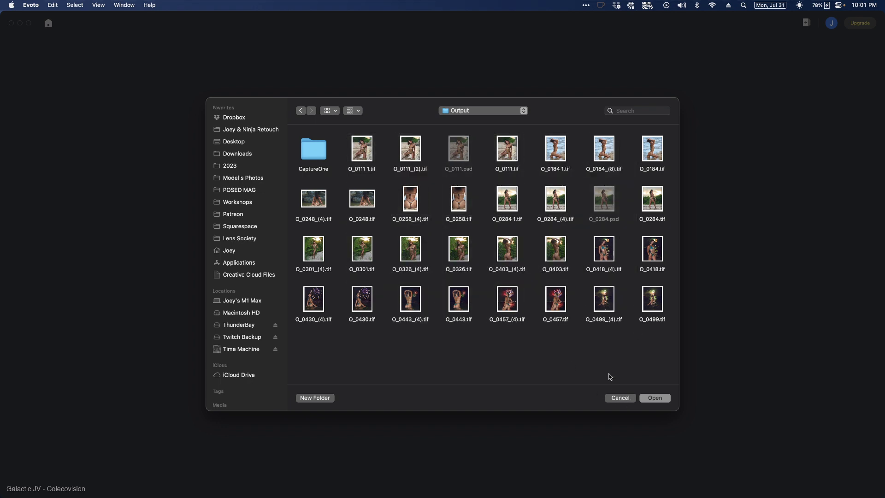
pyautogui.click(418, 152)
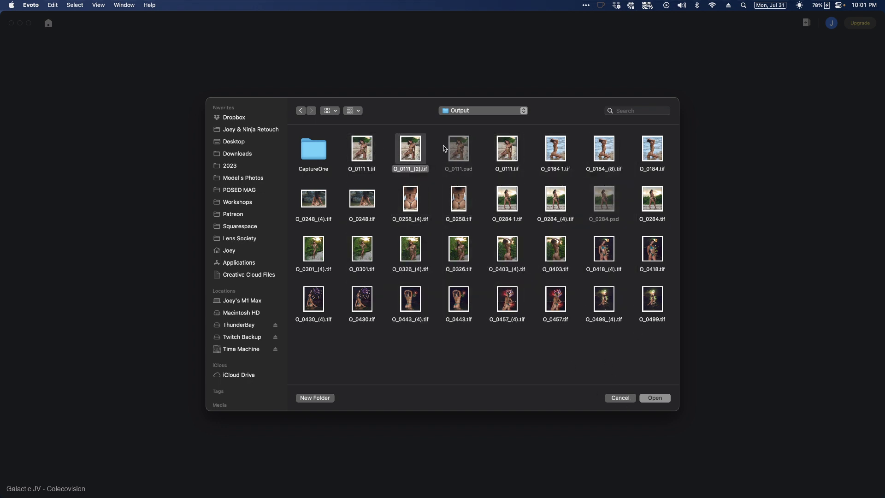
pyautogui.keyDown('super'); pyautogui.click(605, 153); pyautogui.keyUp('super')
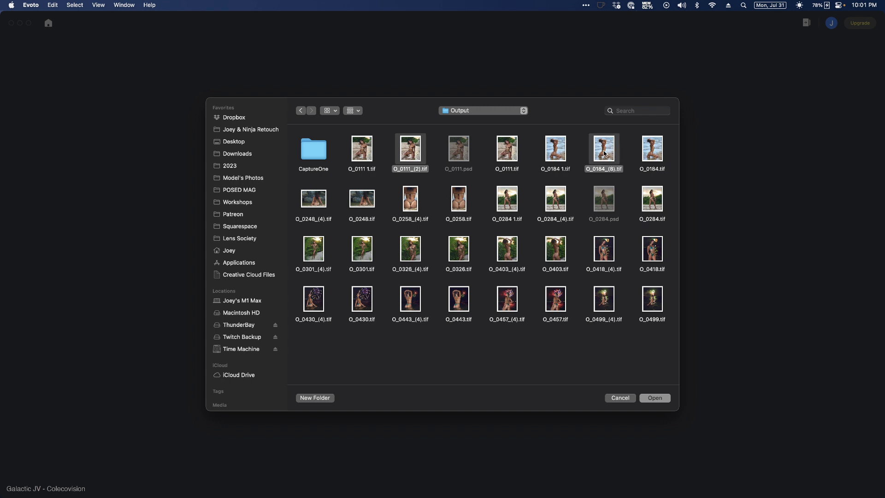
pyautogui.keyDown('super'); pyautogui.click(410, 197); pyautogui.keyUp('super')
pyautogui.keyDown('super'); pyautogui.click(413, 205); pyautogui.keyUp('super')
pyautogui.click(653, 397)
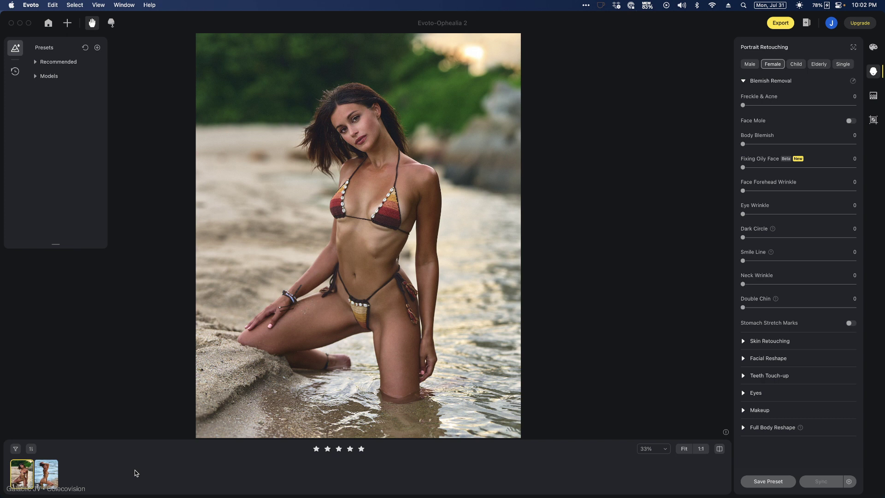
# - Review the custom export settings and available image formats for both imported photos, and close them without exporting
pyautogui.keyDown('super'); pyautogui.click(48, 475); pyautogui.keyUp('super')
pyautogui.click(781, 23)
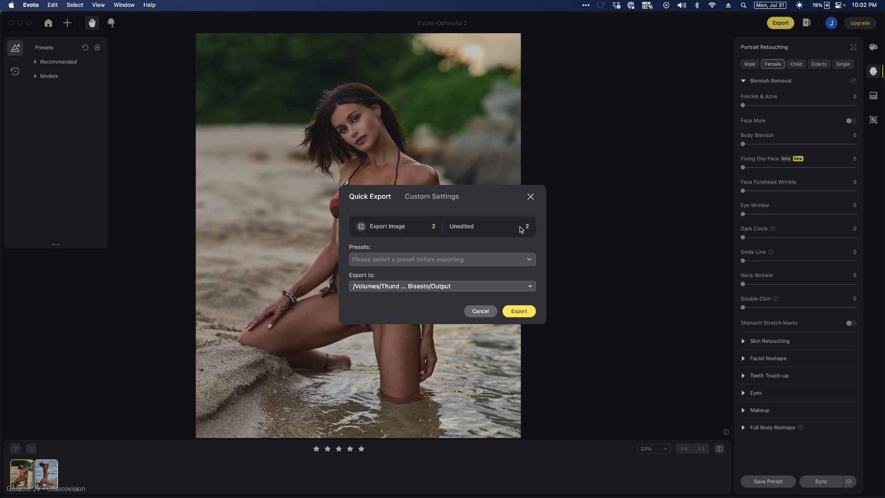
pyautogui.click(438, 200)
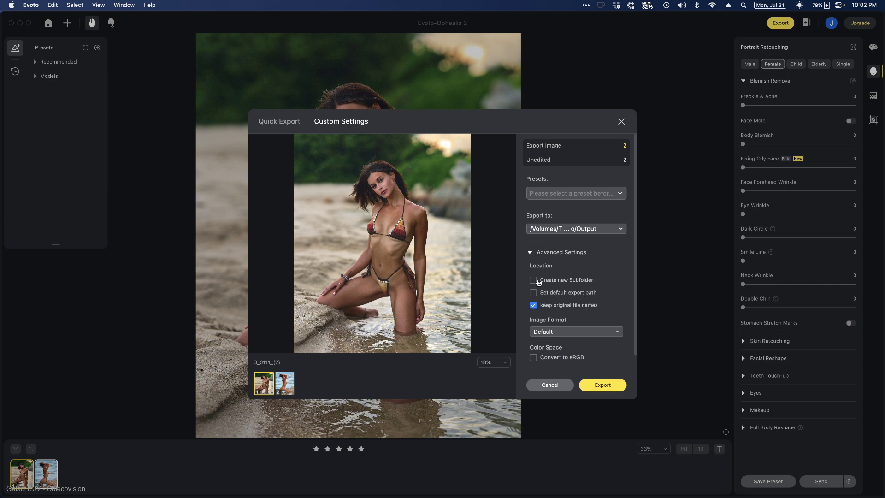
pyautogui.click(615, 334)
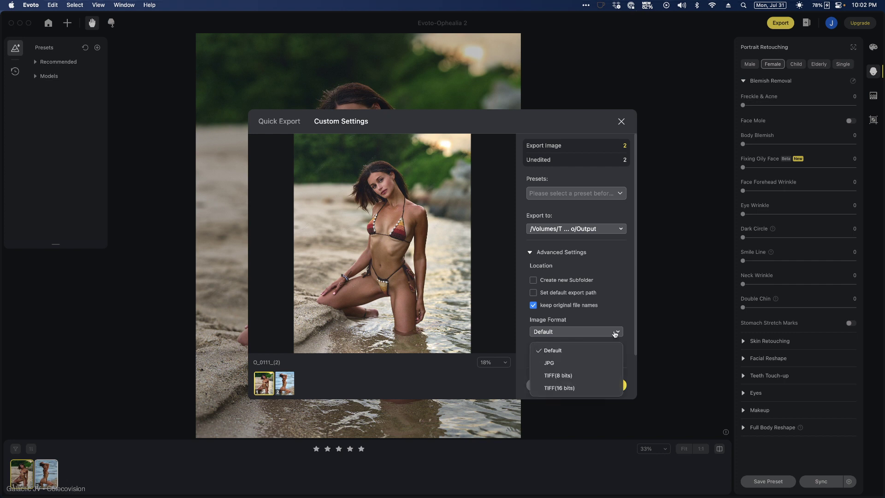
pyautogui.click(613, 332)
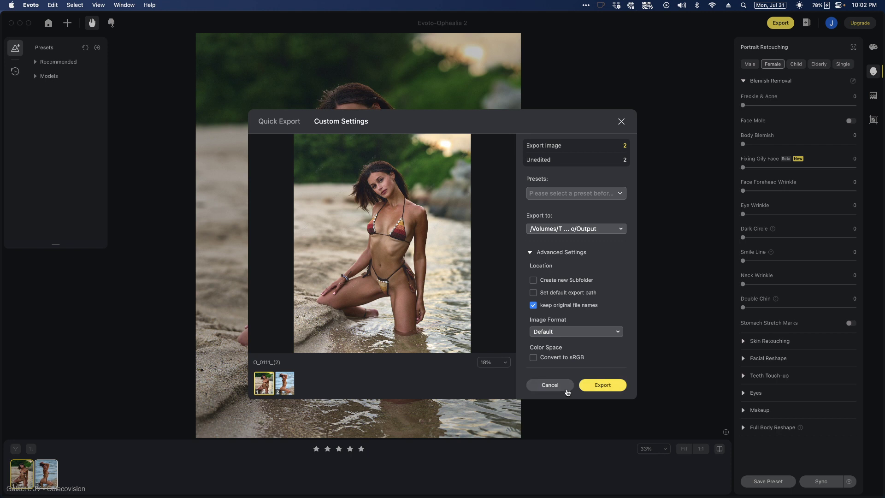
pyautogui.click(550, 385)
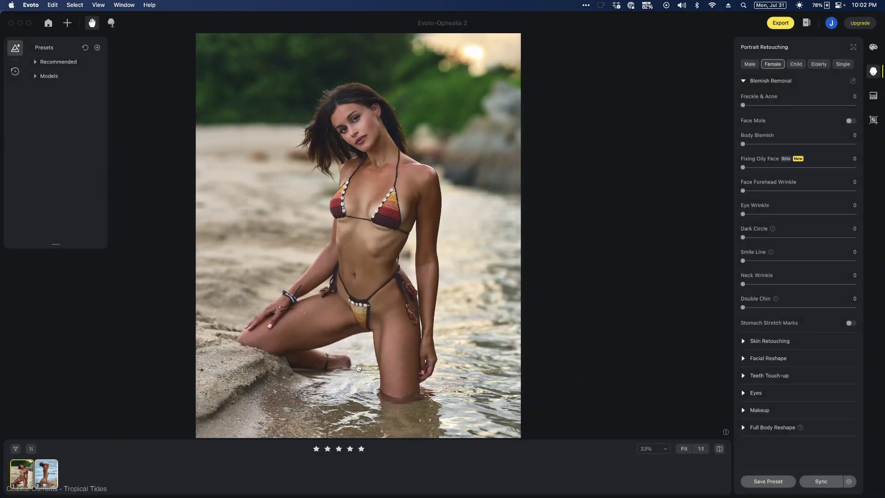
# - Switch back to Capture One by restoring its minimized session window
pyautogui.hotkey('ctrl', 'Up')
pyautogui.click(130, 487)
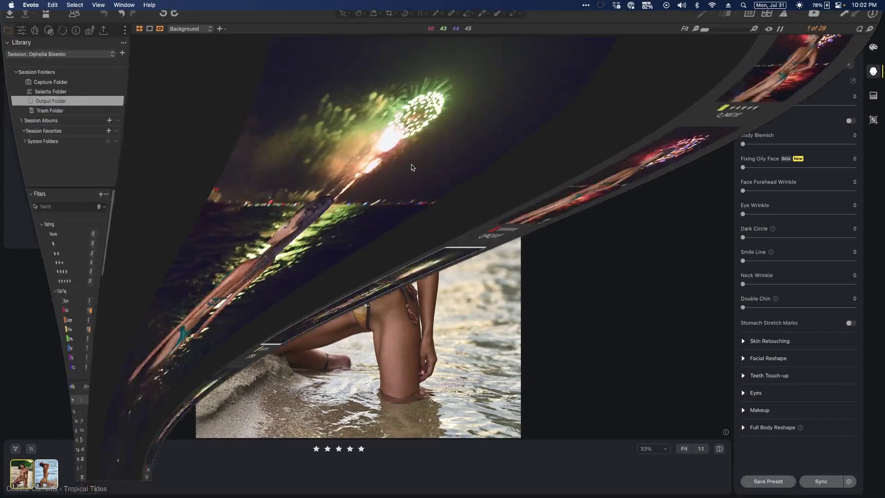
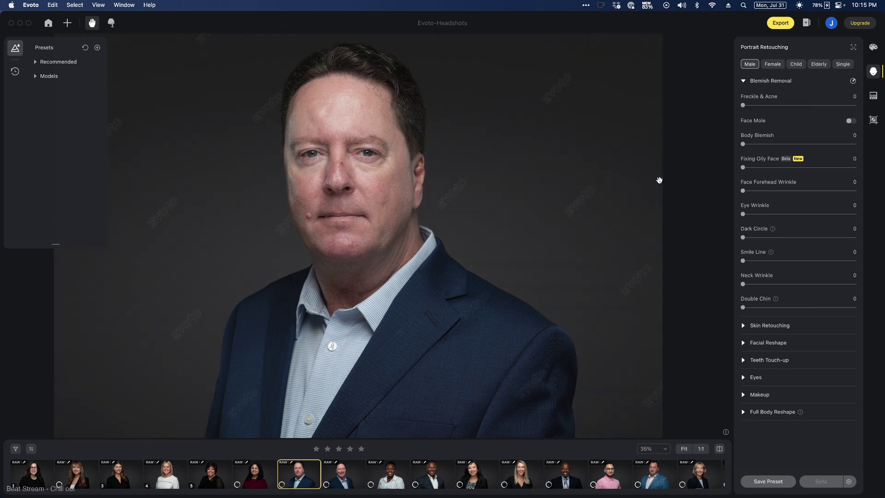
# - Look through headshots 8 to 12 in the Headshots project
pyautogui.click(349, 476)
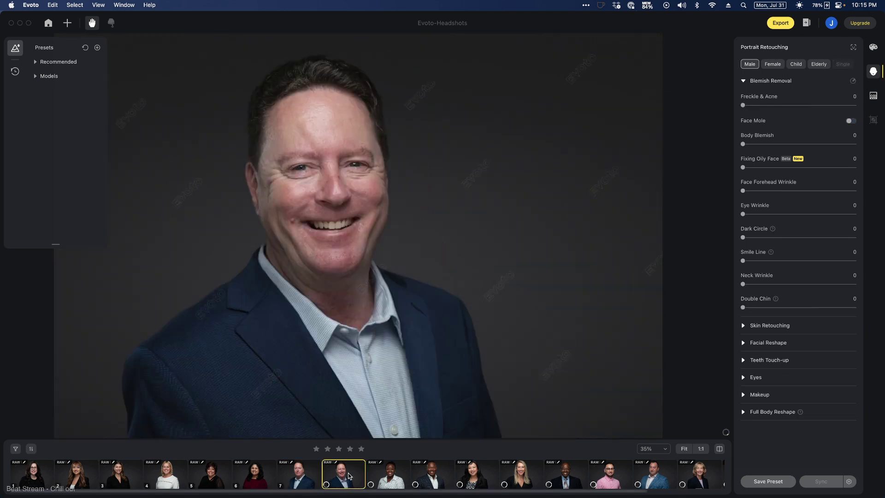
pyautogui.click(395, 475)
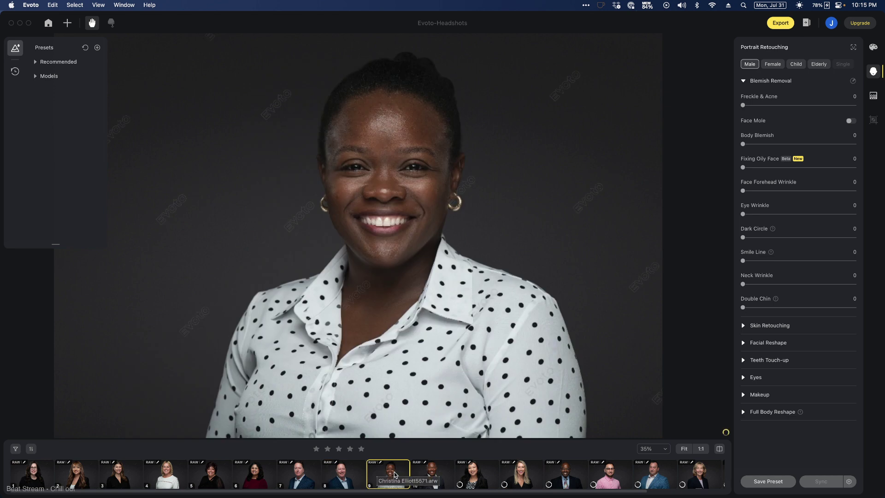
pyautogui.press('Right')
pyautogui.press('Right')
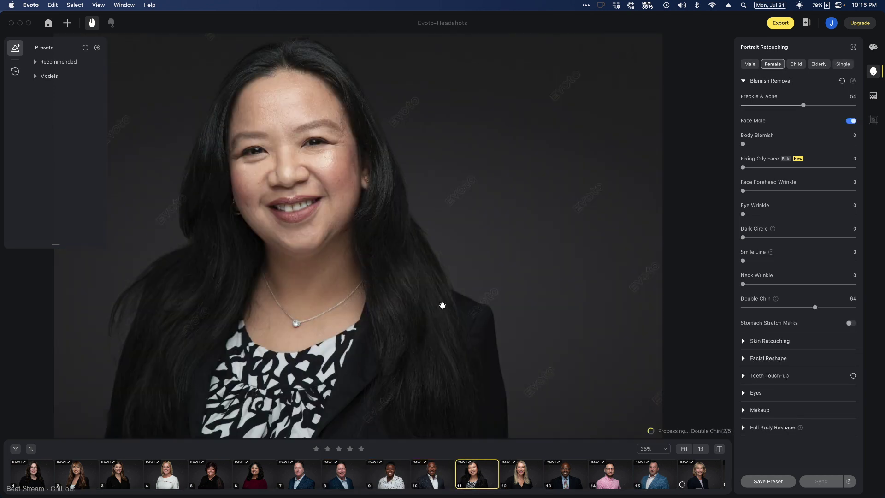
pyautogui.click(528, 481)
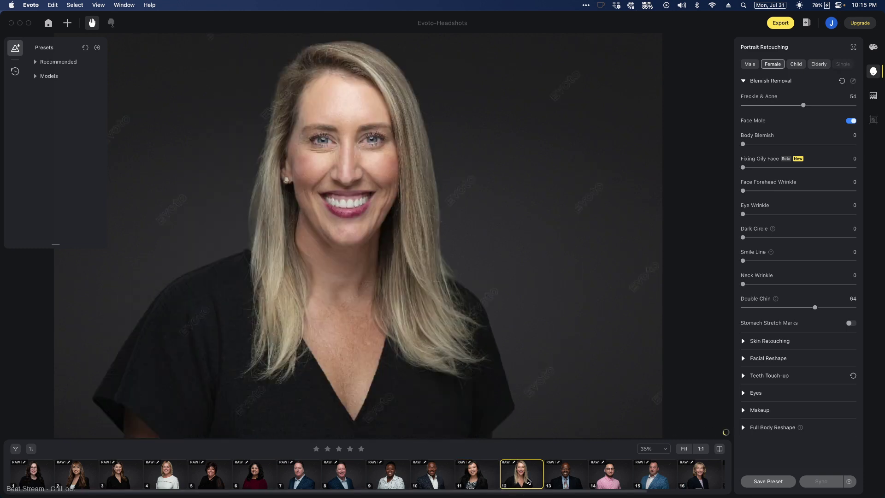
# - Set Fixing Oily Face to 43 on headshot 13, the man with rimless glasses
pyautogui.click(576, 475)
pyautogui.scroll(5, 335, 136)
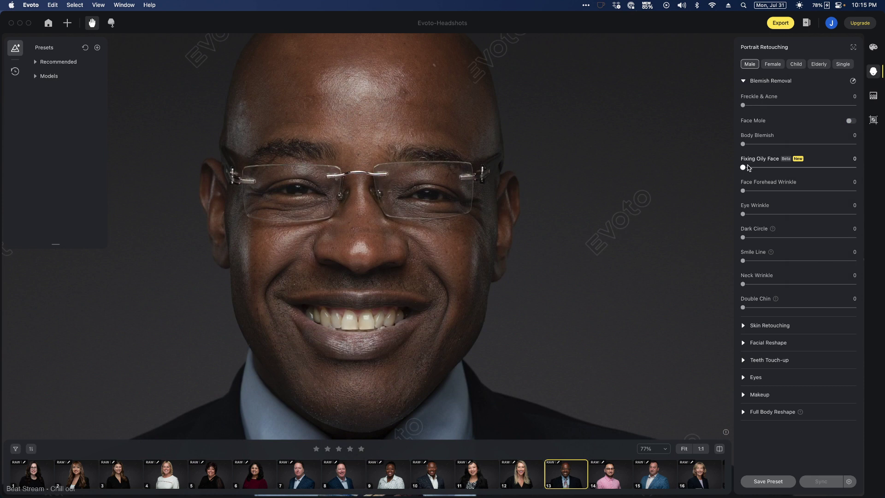
pyautogui.click(790, 168)
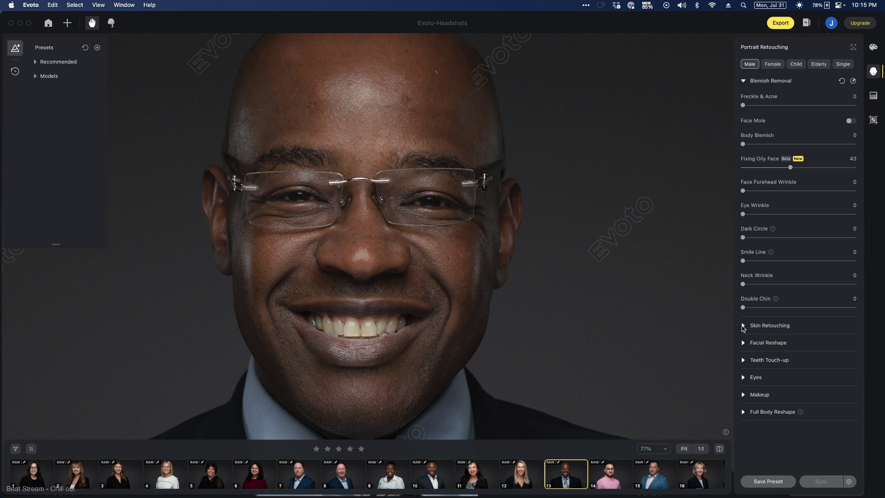
# - Set Teeth Whitening to 71 and the eyes' Brightness to 49 on the same headshot
pyautogui.click(743, 361)
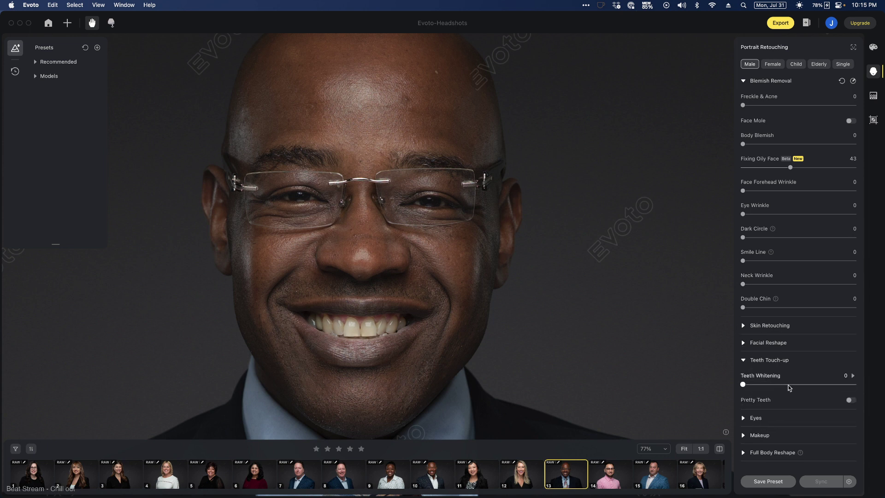
pyautogui.moveTo(795, 384); pyautogui.dragTo(823, 385)
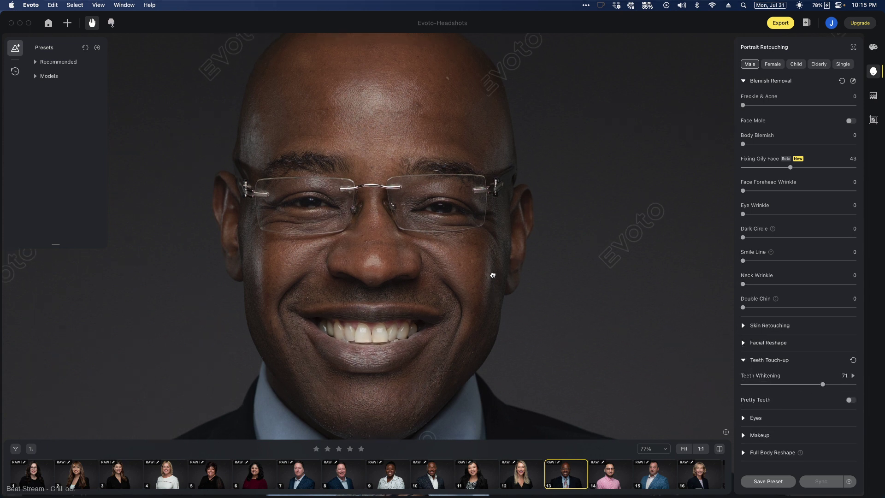
pyautogui.click(743, 418)
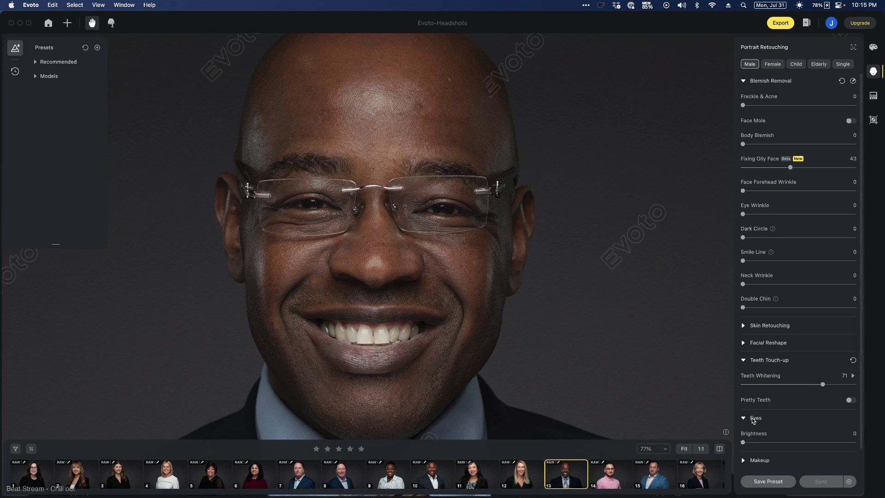
pyautogui.moveTo(778, 428); pyautogui.dragTo(804, 427)
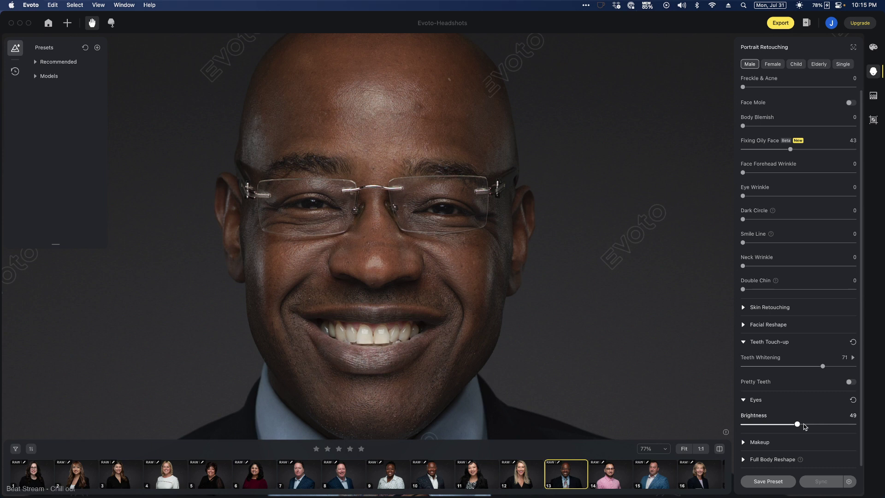
# - Set Freckle & Acne removal to 49, check the forehead up close, and raise the value to 69
pyautogui.scroll(-4, 583, 293)
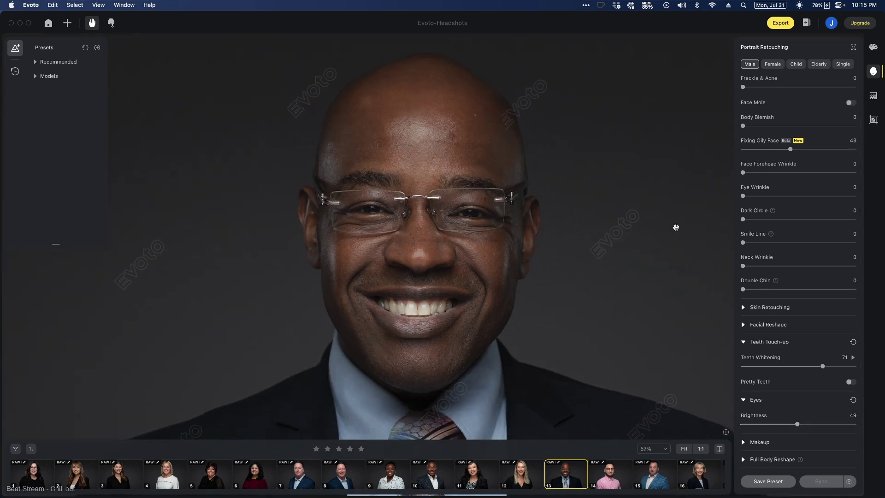
pyautogui.scroll(2, 766, 106)
pyautogui.click(797, 105)
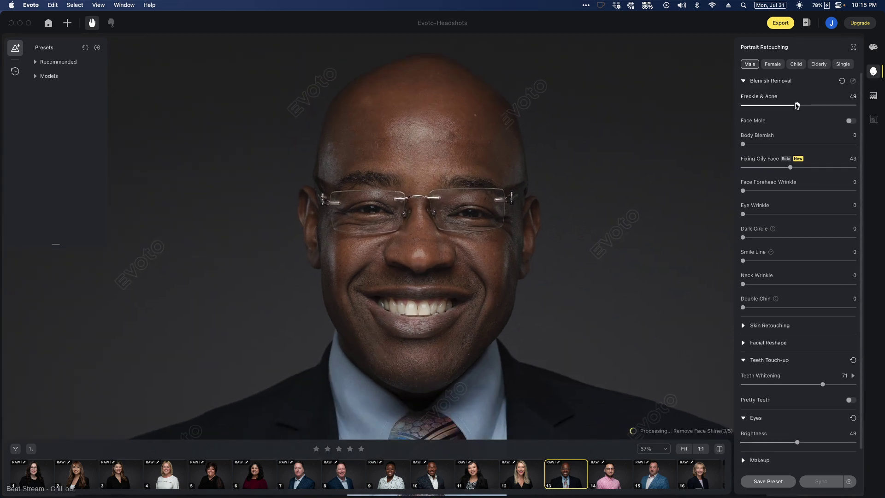
pyautogui.click(440, 123)
pyautogui.scroll(3, 440, 123)
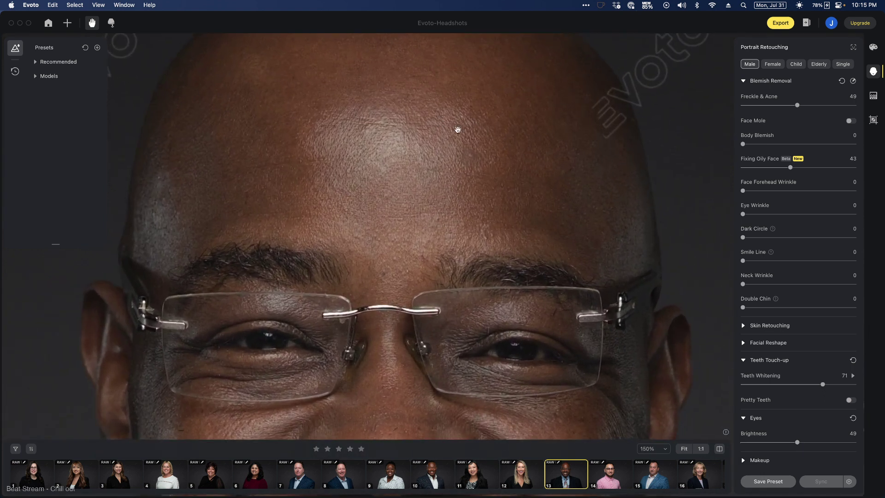
pyautogui.click(821, 105)
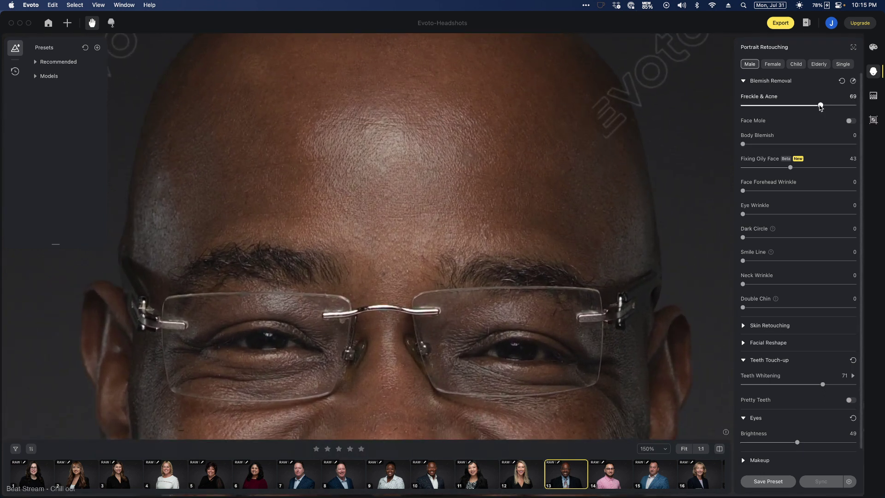
# - Set Eye Wrinkle to 33 and Dark Circle to 66 on headshot 13, the man with rimless glasses
pyautogui.scroll(-5, 560, 211)
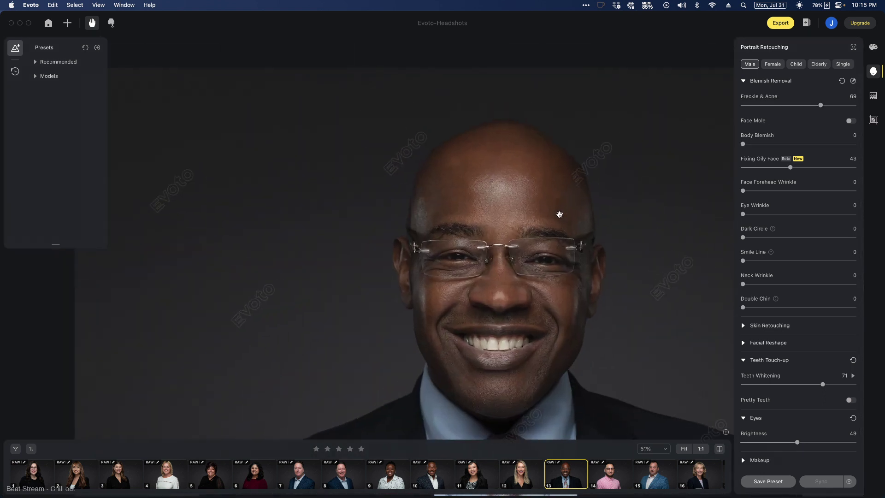
pyautogui.scroll(2, 537, 191)
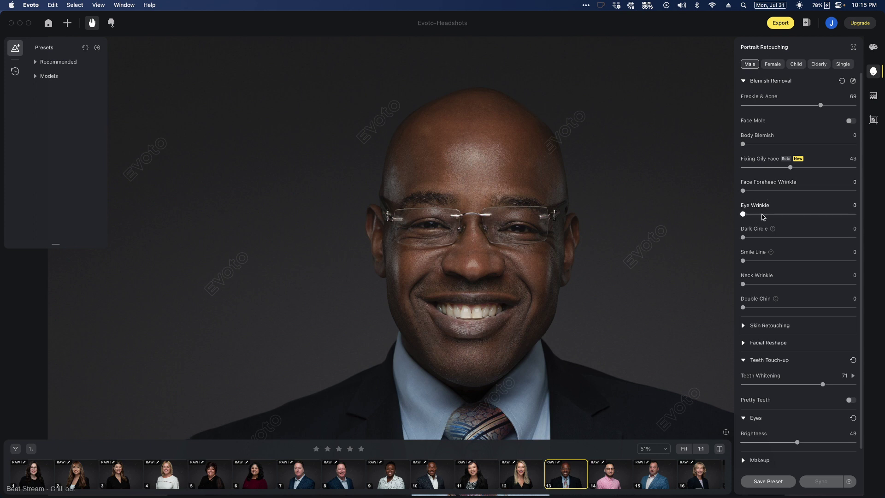
pyautogui.moveTo(762, 217); pyautogui.dragTo(779, 215)
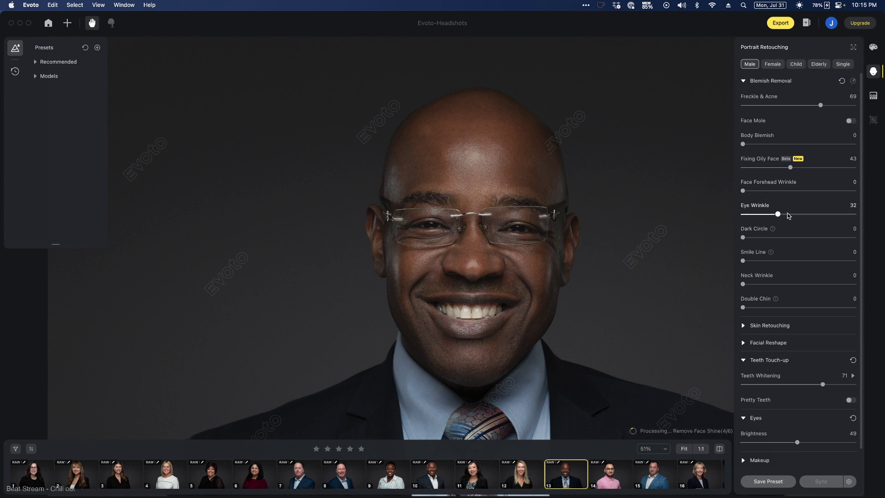
pyautogui.click(779, 215)
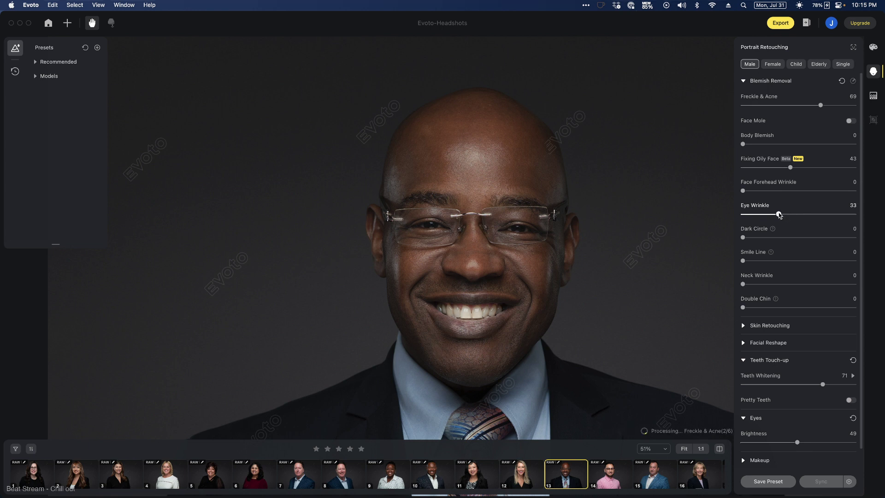
pyautogui.click(818, 238)
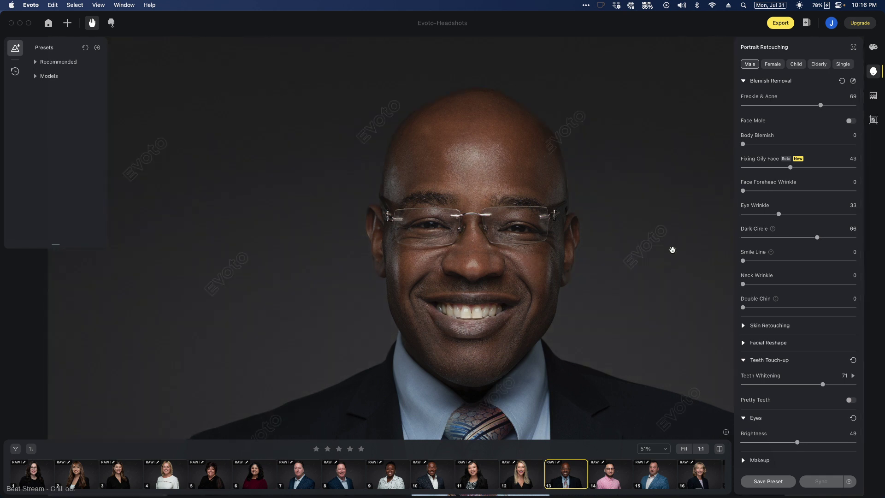
pyautogui.moveTo(672, 249); pyautogui.dragTo(616, 221)
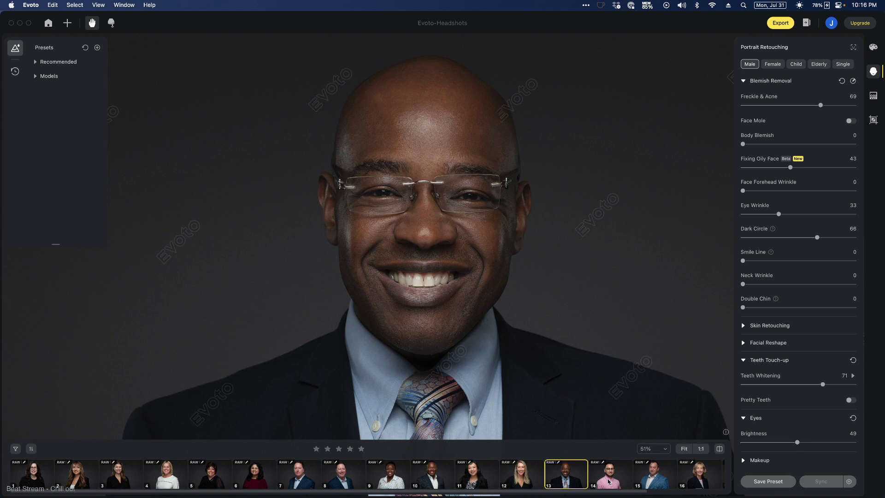
# - Set Freckle & Acne removal to 53 on headshot 14, the bearded man in the pink shirt, and raise it to 66
pyautogui.hscroll(3, 612, 482)
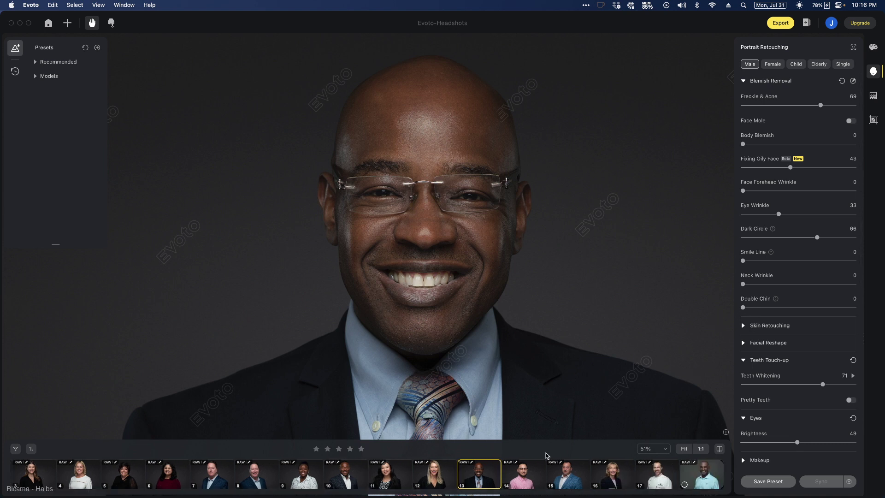
pyautogui.click(529, 478)
pyautogui.scroll(5, 342, 161)
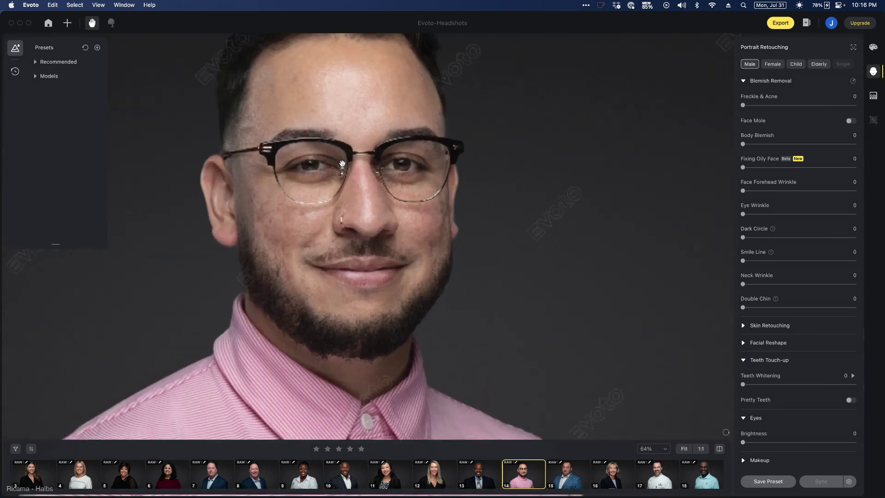
pyautogui.click(802, 105)
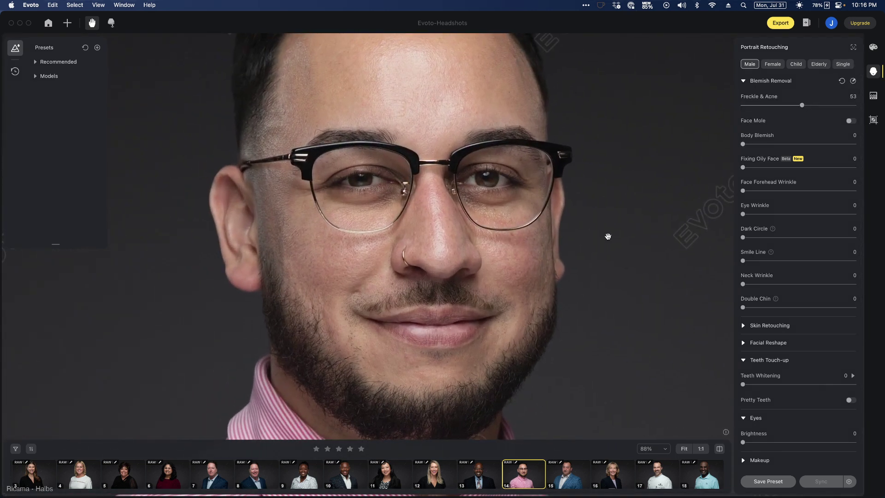
pyautogui.scroll(-3, 606, 237)
pyautogui.click(817, 106)
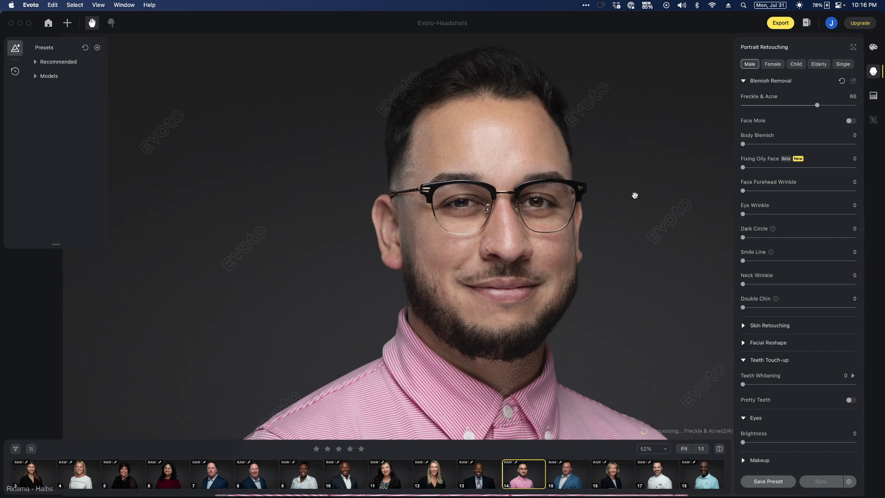
# - Set Fixing Oily Face to 28 and Smile Line to 25 on headshot 14 and review the whole portrait
pyautogui.scroll(1, 563, 238)
pyautogui.scroll(1, 562, 238)
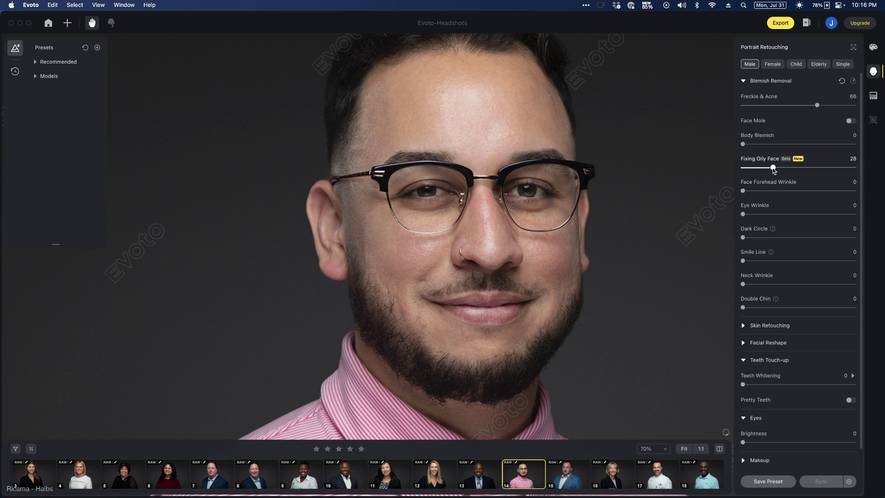
pyautogui.moveTo(743, 261); pyautogui.dragTo(765, 261)
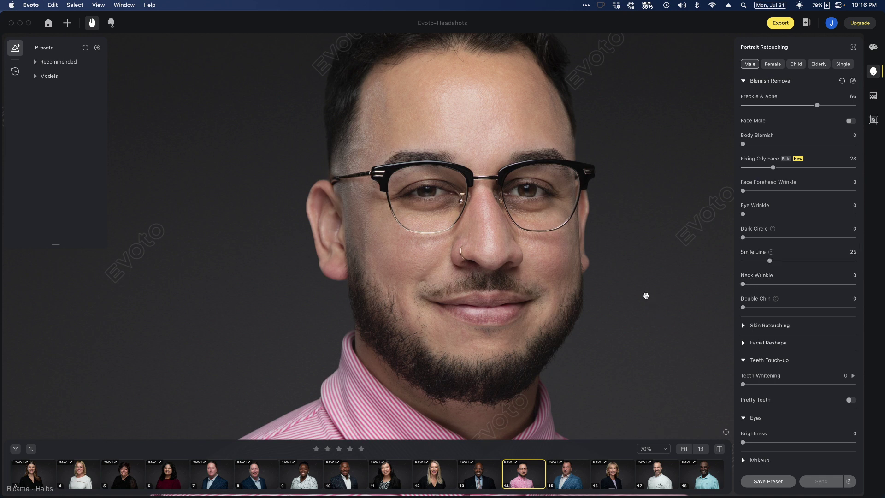
pyautogui.moveTo(654, 306); pyautogui.dragTo(628, 298)
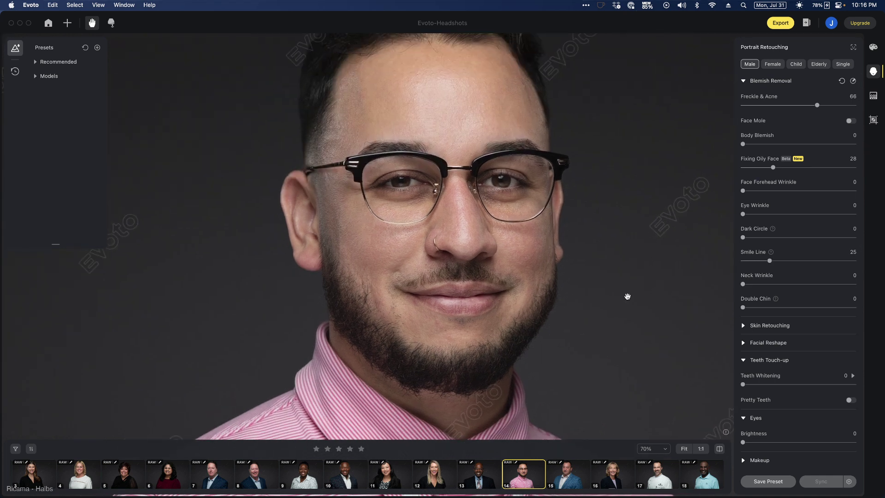
pyautogui.scroll(-3, 624, 291)
pyautogui.moveTo(624, 292); pyautogui.dragTo(592, 249)
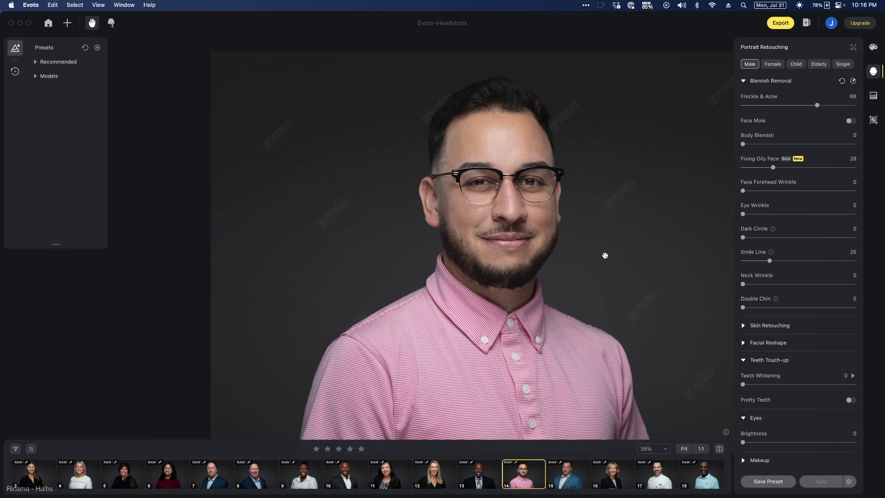
# - Set Freckle & Acne removal to 47 and Fixing Oily Face to 42 on headshot 15, the man in the blue blazer
pyautogui.click(568, 474)
pyautogui.scroll(5, 302, 79)
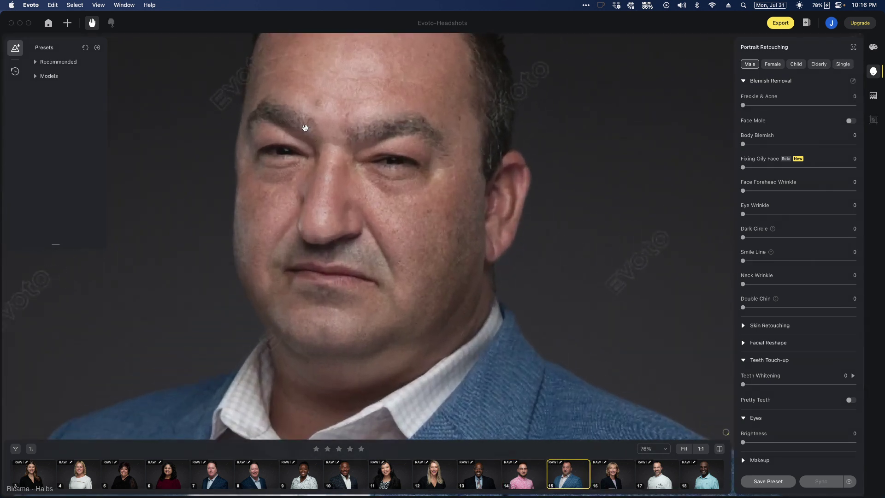
pyautogui.moveTo(365, 164); pyautogui.dragTo(405, 193)
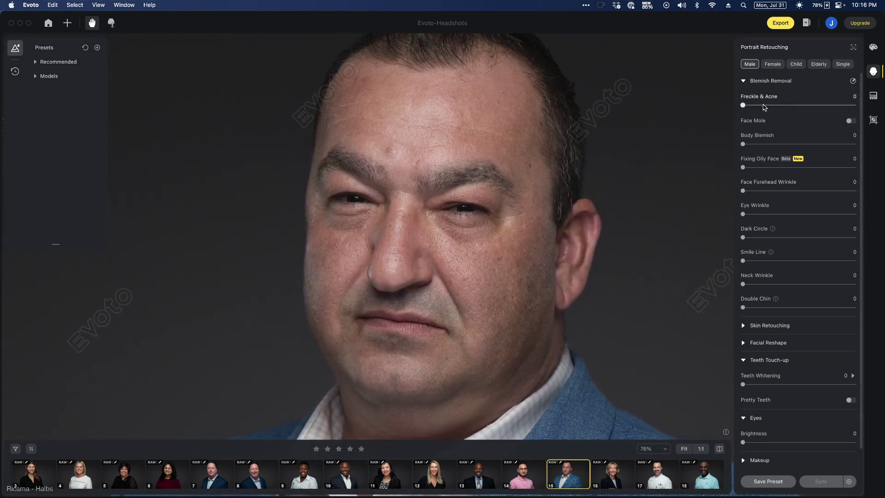
pyautogui.click(795, 105)
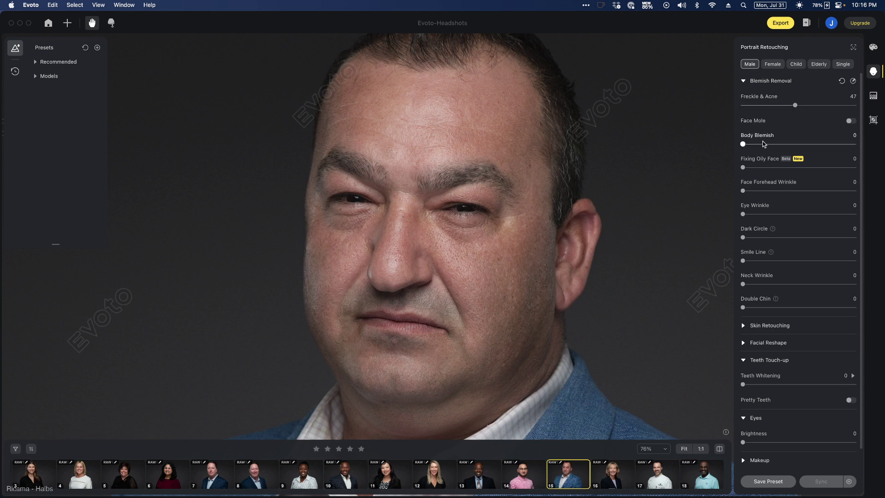
pyautogui.moveTo(773, 169); pyautogui.dragTo(785, 169)
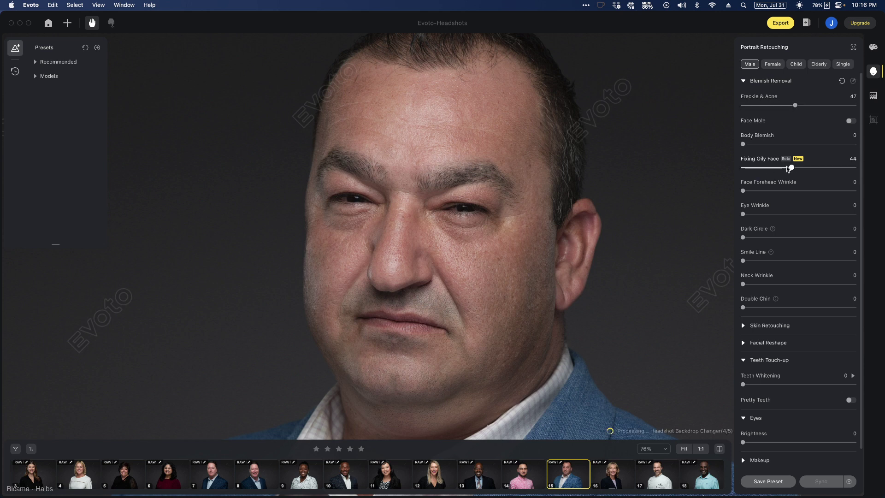
# - Try several Face Forehead Wrinkle strengths on headshot 15 and settle on 62
pyautogui.click(782, 190)
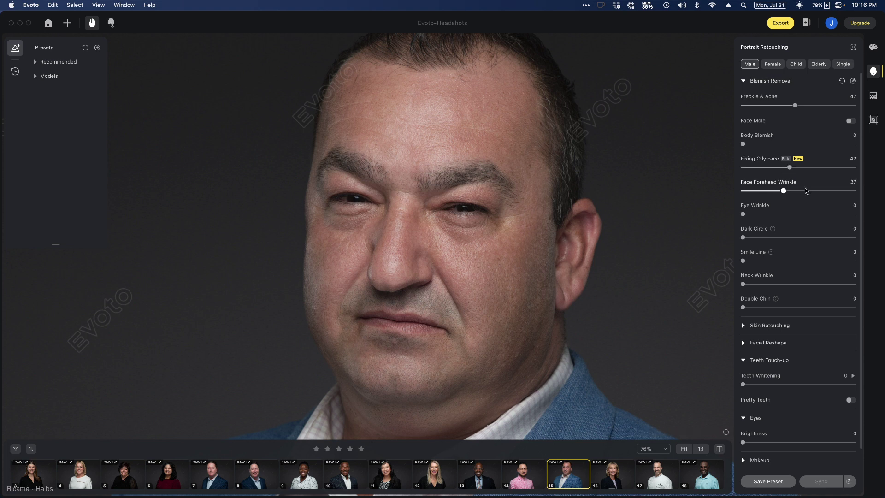
pyautogui.click(823, 190)
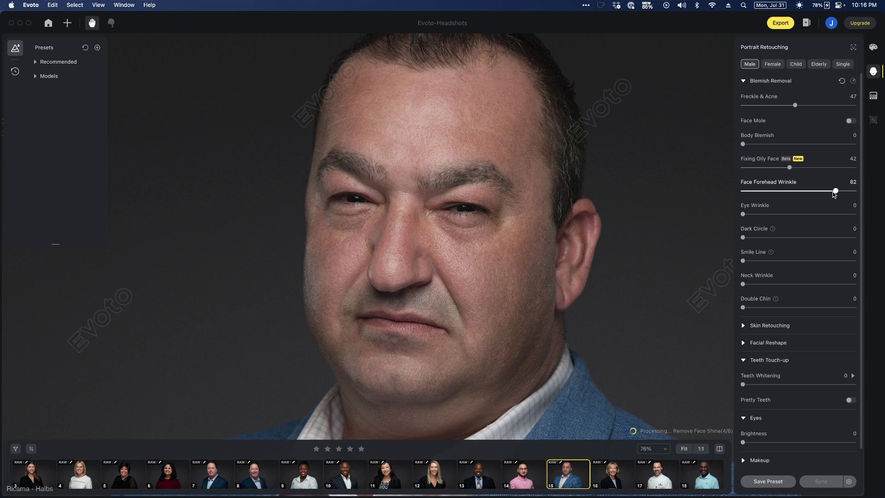
pyautogui.click(835, 191)
pyautogui.click(813, 191)
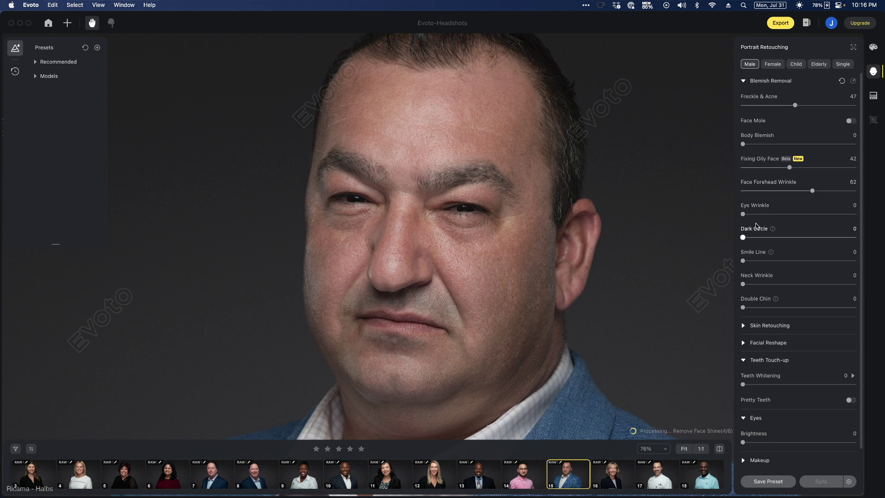
# - Set Eye Wrinkle to 41, Dark Circle to 59 and Smile Line to 39 on the man in the blue blazer
pyautogui.moveTo(754, 213); pyautogui.dragTo(788, 214)
pyautogui.click(774, 238)
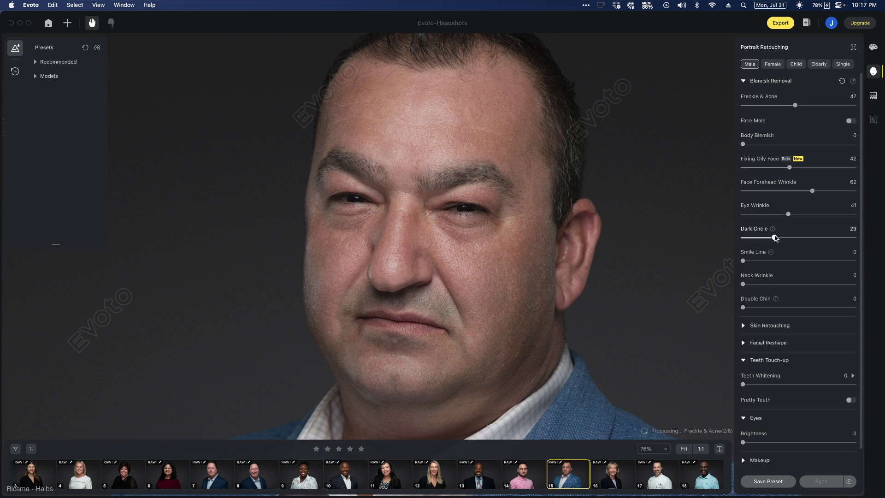
pyautogui.click(810, 237)
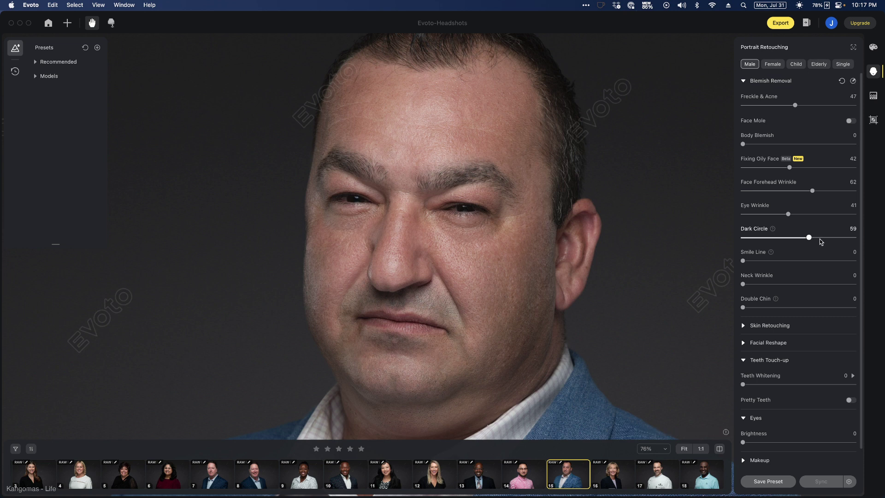
pyautogui.click(786, 260)
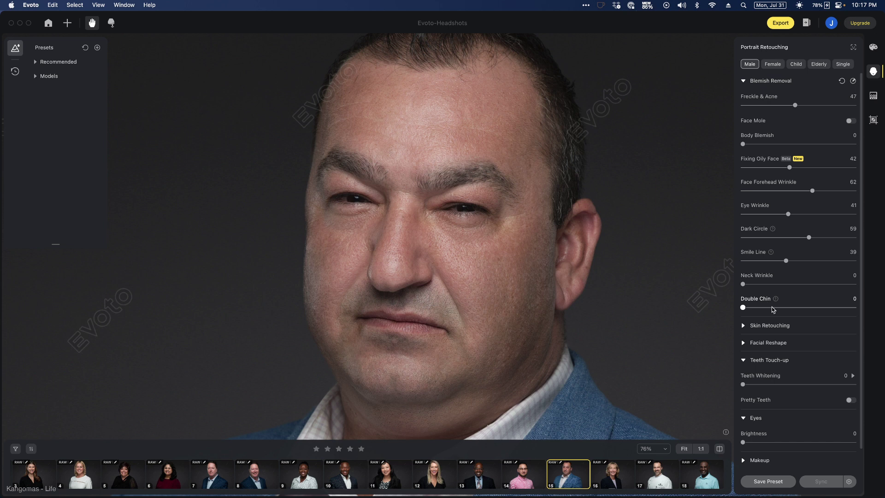
# - Set Neck Wrinkle to 36 and raise Double Chin step by step to 96 on headshot 15
pyautogui.click(810, 307)
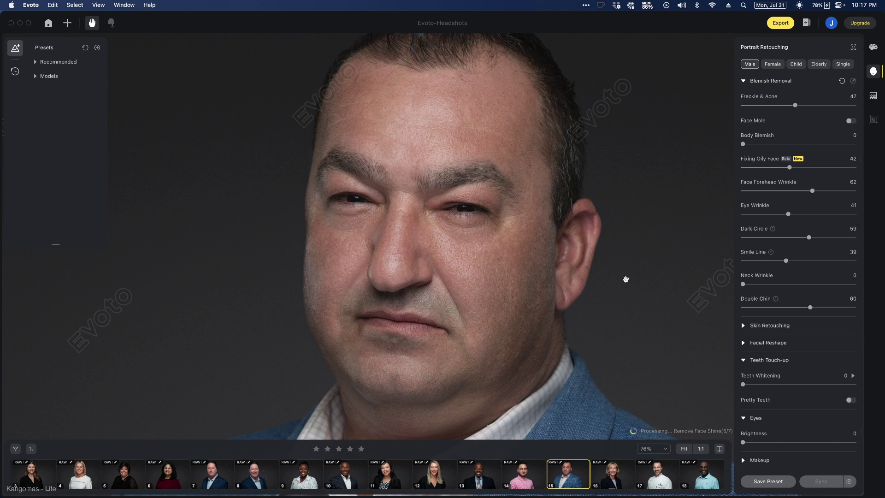
pyautogui.click(835, 307)
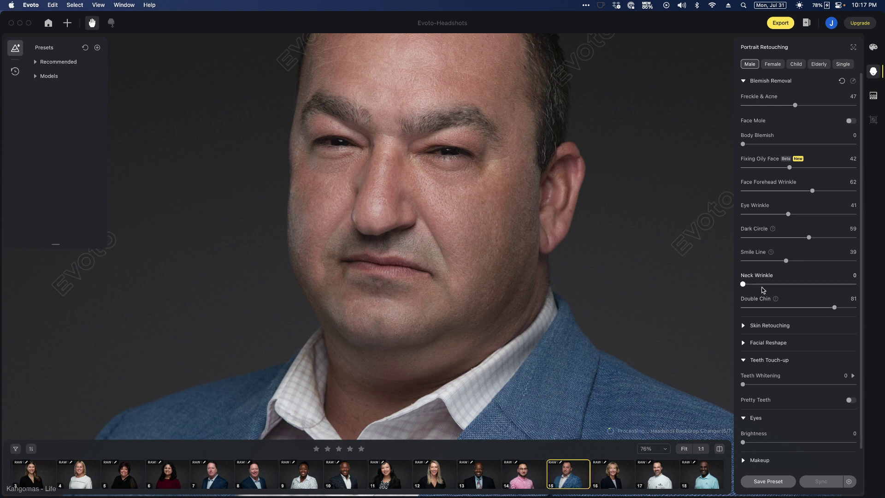
pyautogui.click(783, 284)
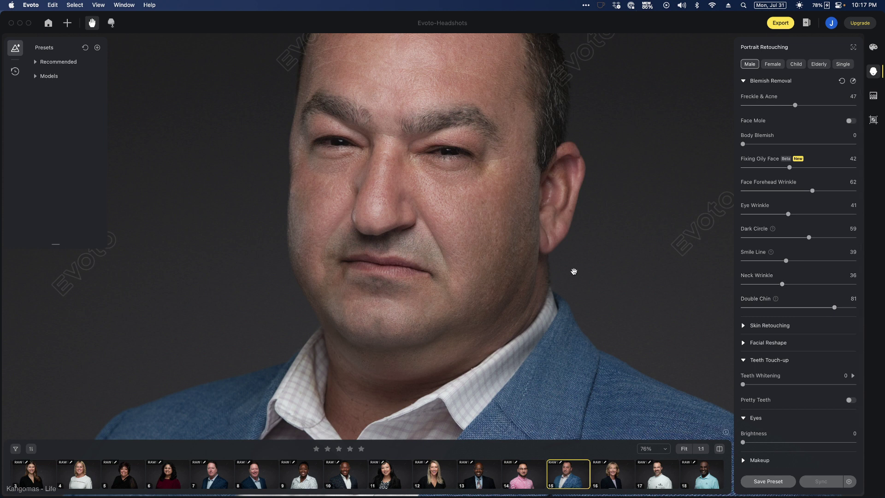
pyautogui.scroll(-5, 567, 255)
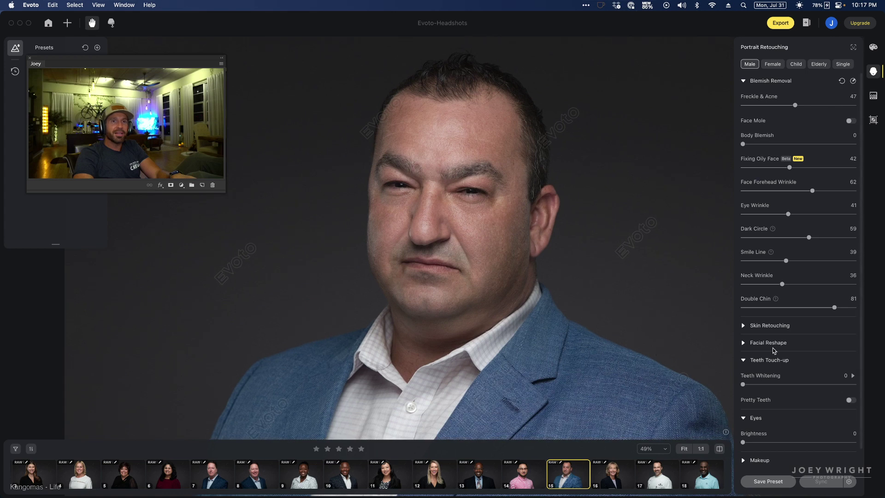
pyautogui.click(852, 308)
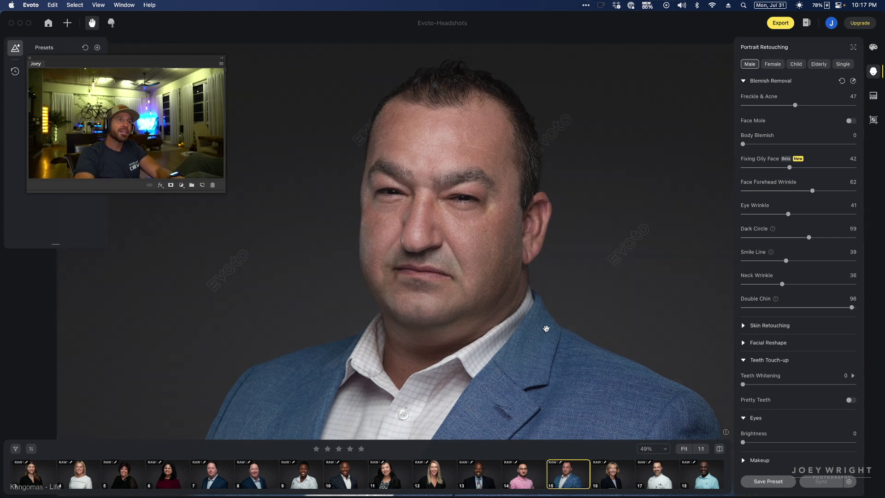
# - Apply the Female retouching settings to headshot 16, the blonde woman in the dark blazer, and check her face up close
pyautogui.click(616, 480)
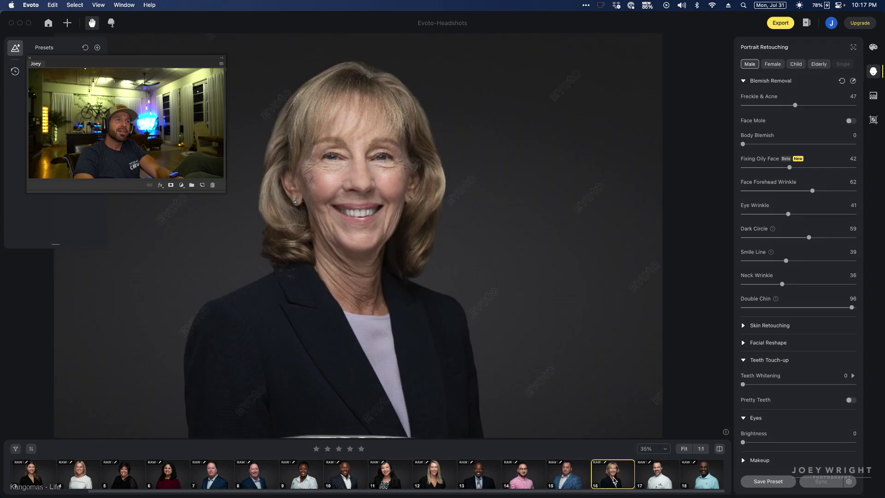
pyautogui.scroll(5, 342, 211)
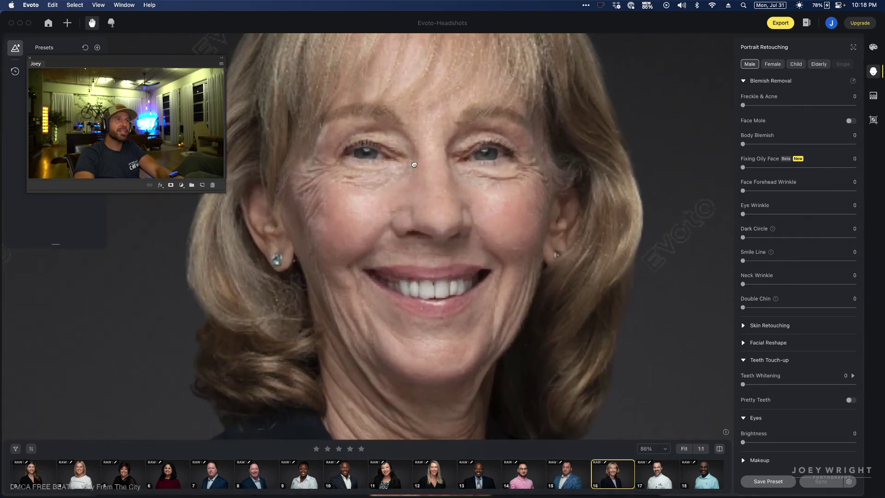
pyautogui.click(765, 65)
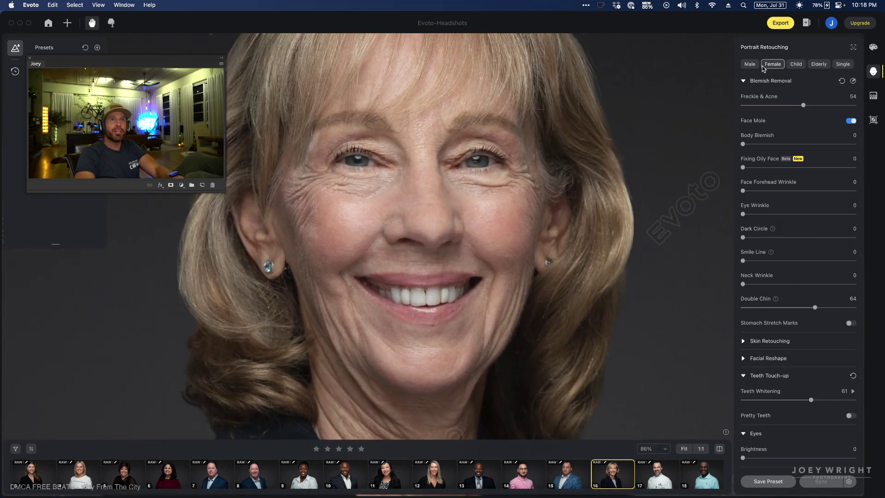
pyautogui.scroll(-1, 597, 216)
pyautogui.scroll(-1, 595, 215)
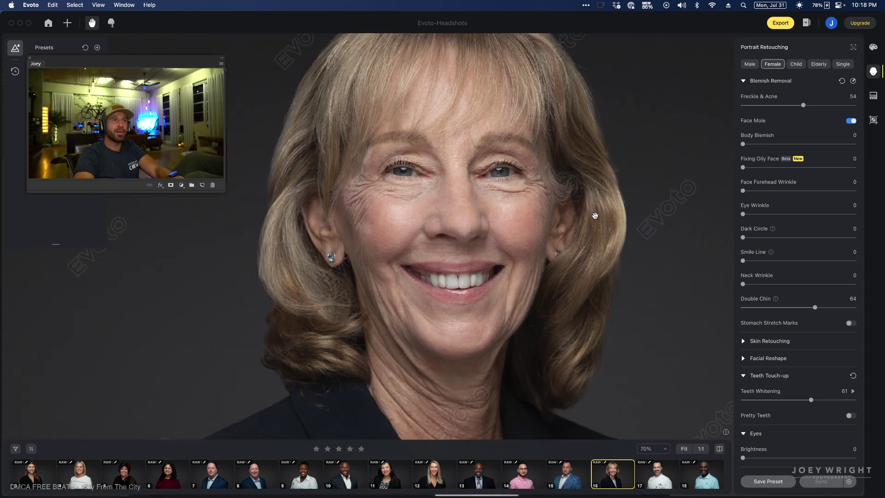
# - Set Fixing Oily Face to 33, Face Forehead Wrinkle to 24 and Eye Wrinkle to 30 on headshot 16
pyautogui.moveTo(742, 167); pyautogui.dragTo(779, 168)
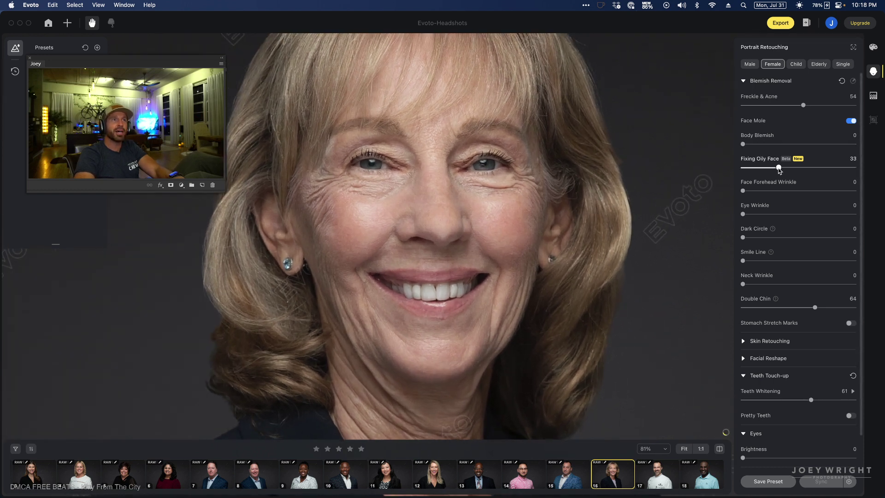
pyautogui.click(778, 191)
pyautogui.moveTo(767, 193); pyautogui.dragTo(765, 193)
pyautogui.click(776, 215)
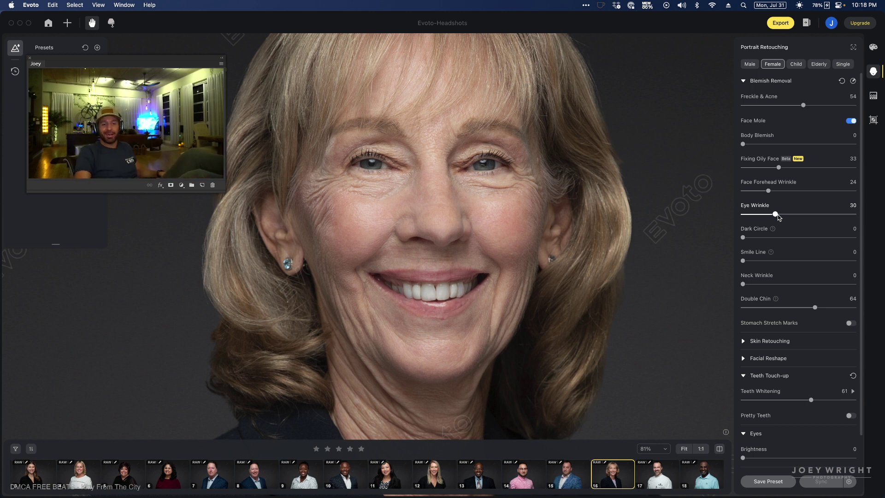
# - Set Dark Circle to 29, Smile Line to 25 and Freckle & Acne to 62 on headshot 16
pyautogui.click(774, 237)
pyautogui.click(770, 261)
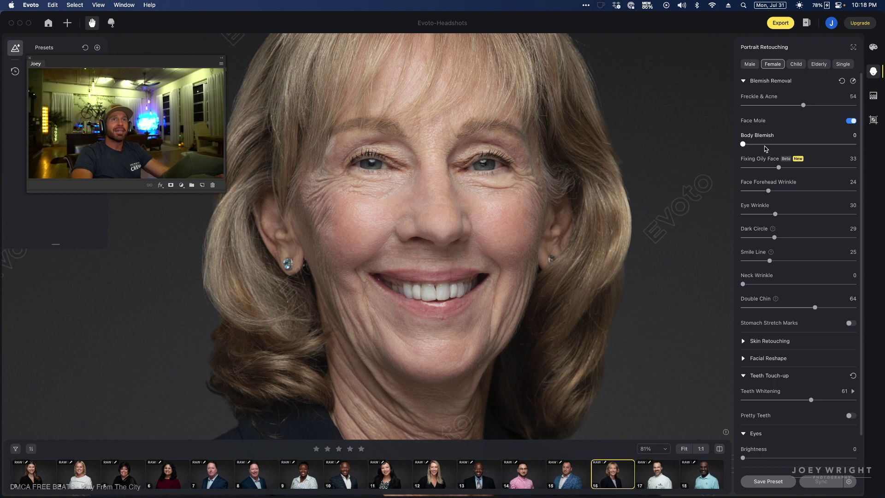
pyautogui.moveTo(803, 105); pyautogui.dragTo(820, 105)
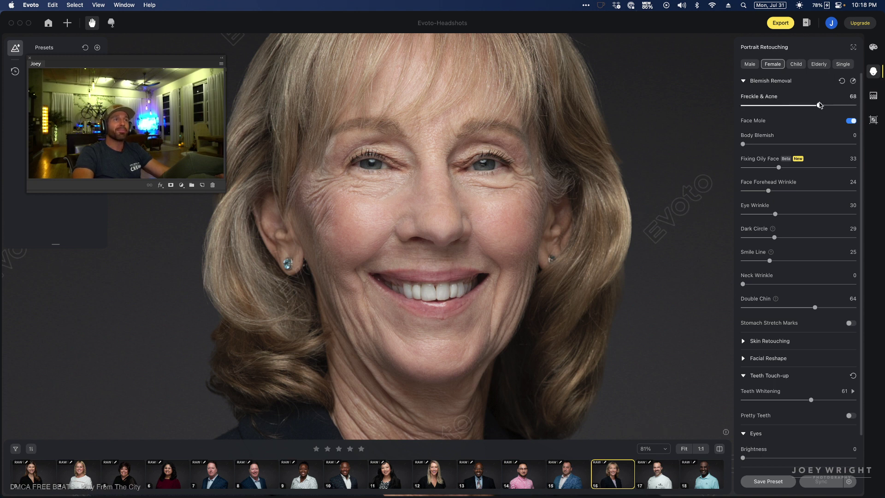
pyautogui.moveTo(820, 105); pyautogui.dragTo(812, 105)
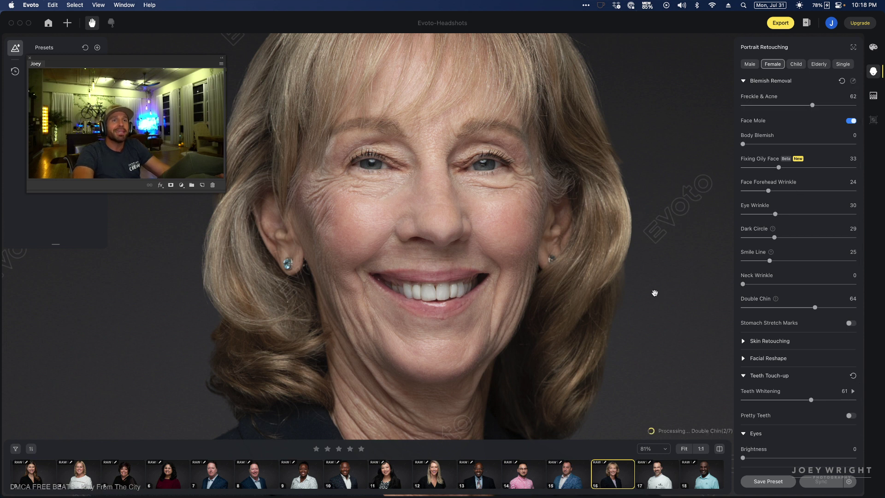
# - Try Neck Wrinkle at 50 and 87, settle on 50, and raise Double Chin to 88 on the blonde woman's portrait
pyautogui.moveTo(649, 295); pyautogui.dragTo(637, 272)
pyautogui.scroll(-3, 632, 263)
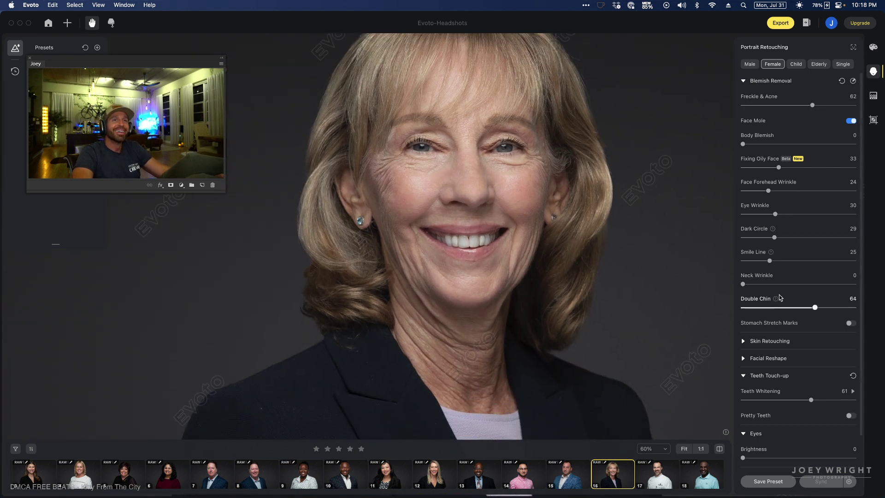
pyautogui.click(798, 284)
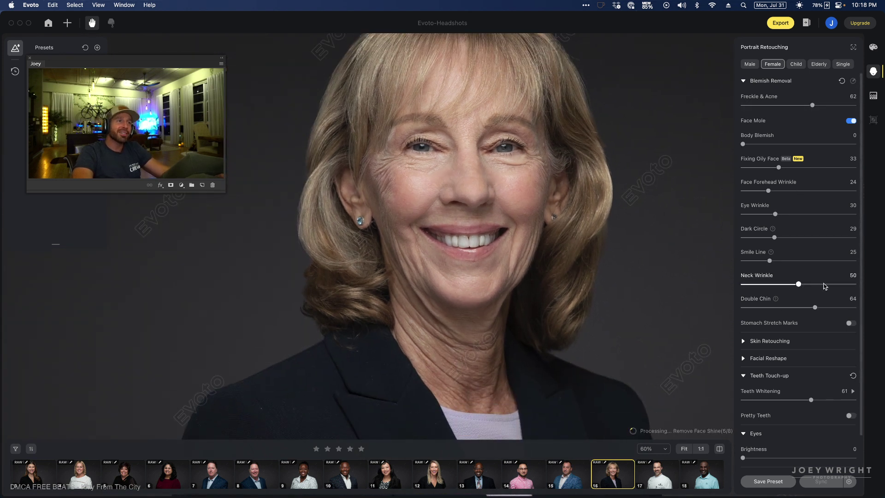
pyautogui.click(841, 284)
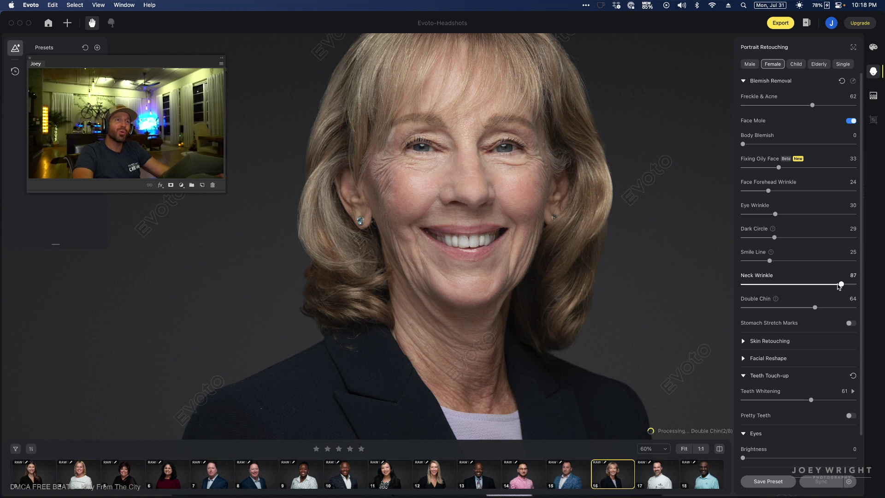
pyautogui.moveTo(839, 286); pyautogui.dragTo(799, 284)
pyautogui.click(842, 307)
pyautogui.scroll(1, 585, 298)
pyautogui.scroll(-3, 588, 293)
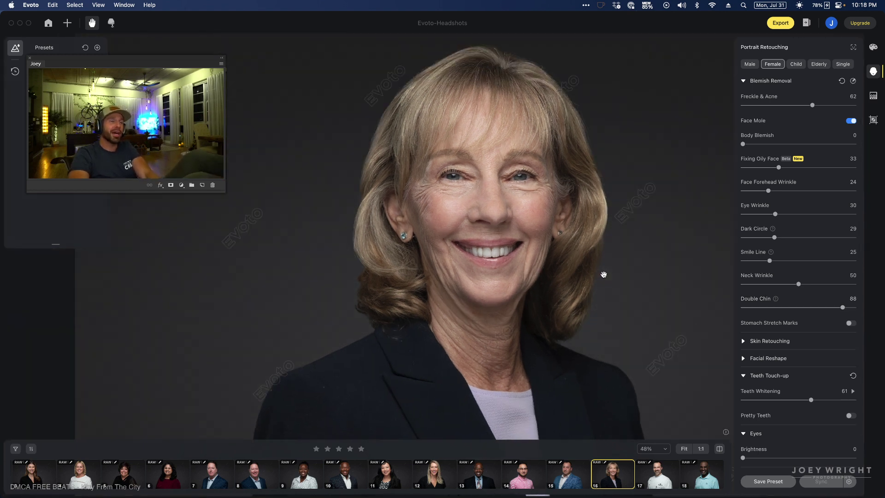
# - Switch headshot 16 to the Elderly retouching category and set its Freckle & Acne to 38
pyautogui.click(819, 64)
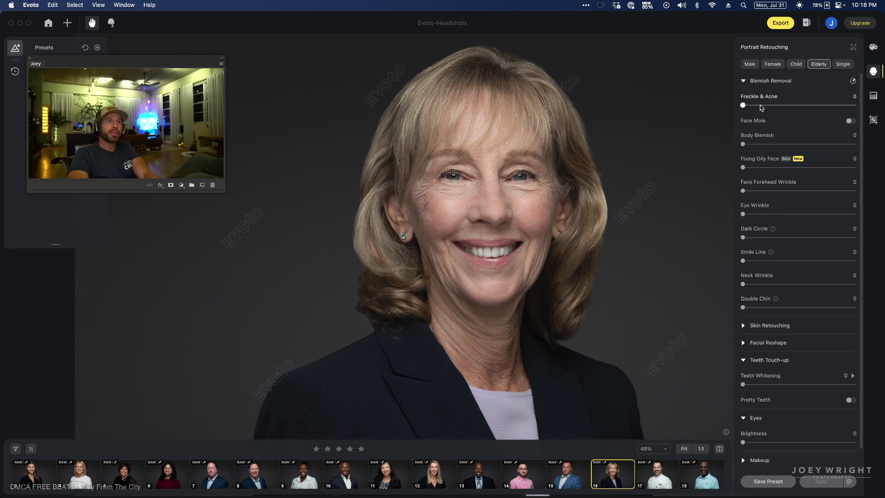
pyautogui.click(762, 105)
pyautogui.scroll(5, 546, 191)
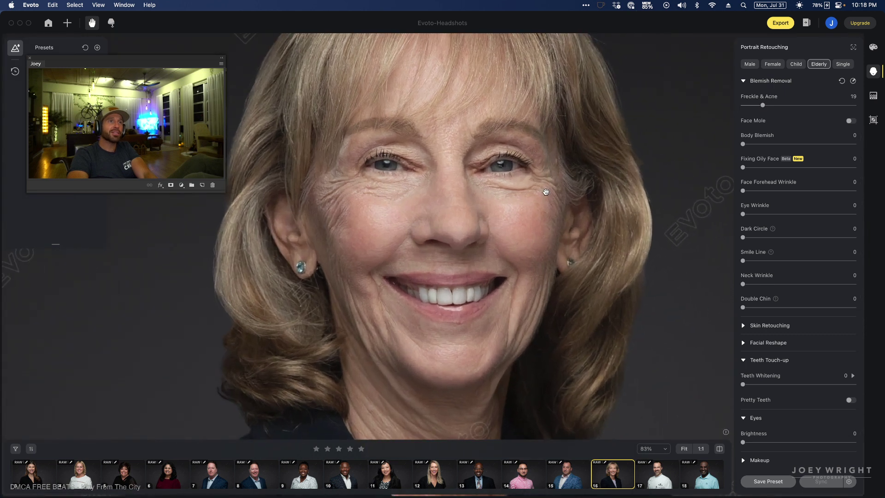
pyautogui.moveTo(762, 105); pyautogui.dragTo(785, 105)
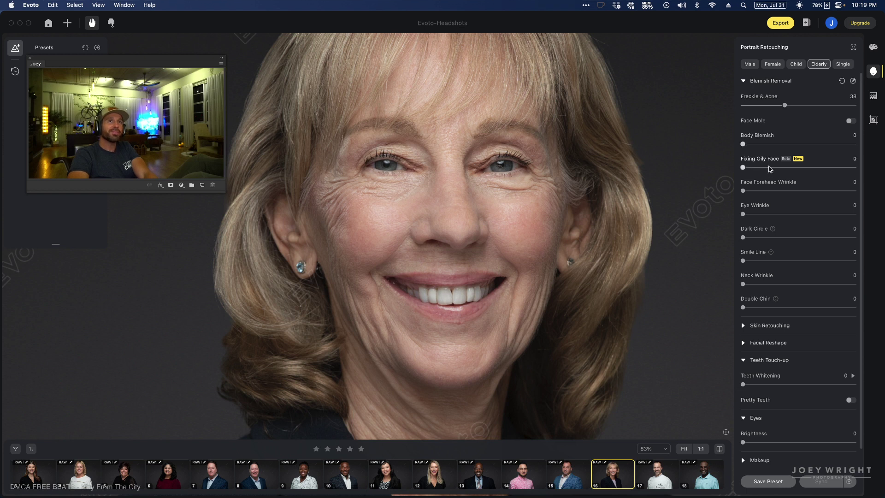
# - Set Fixing Oily Face to 29, Dark Circle to 54 and Eye Wrinkle to 75 in the Elderly settings of headshot 16
pyautogui.click(775, 168)
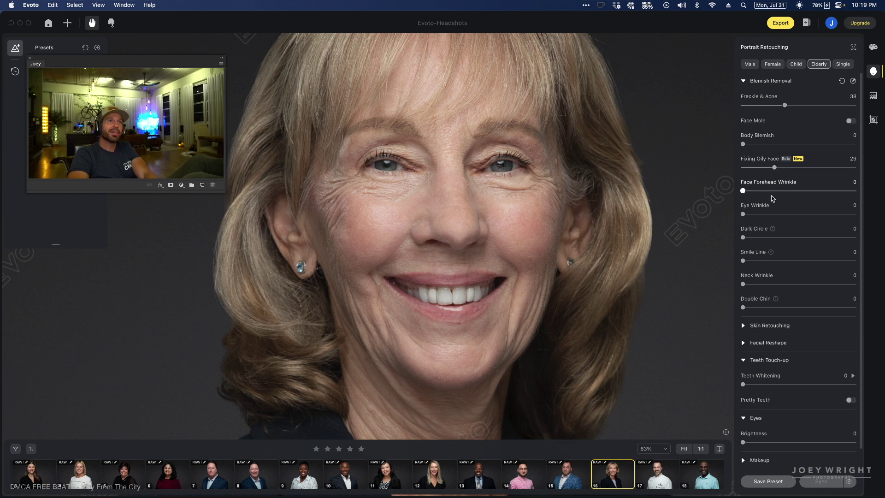
pyautogui.click(782, 214)
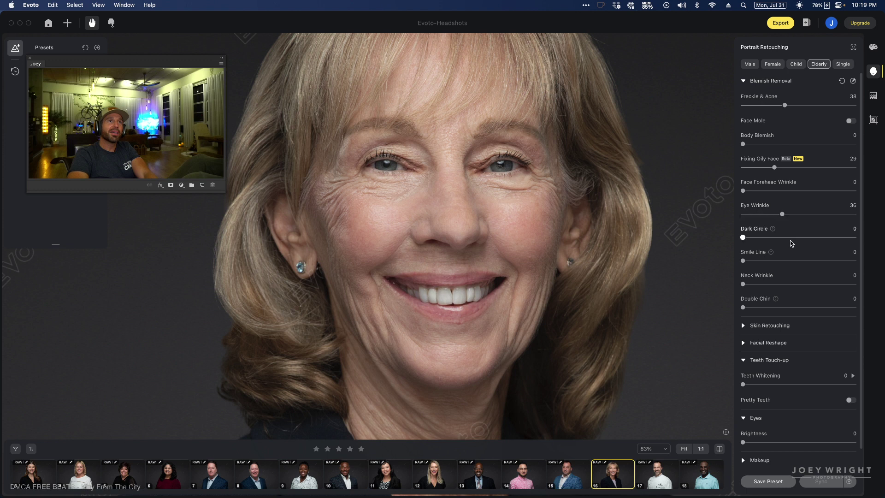
pyautogui.click(803, 238)
pyautogui.click(828, 215)
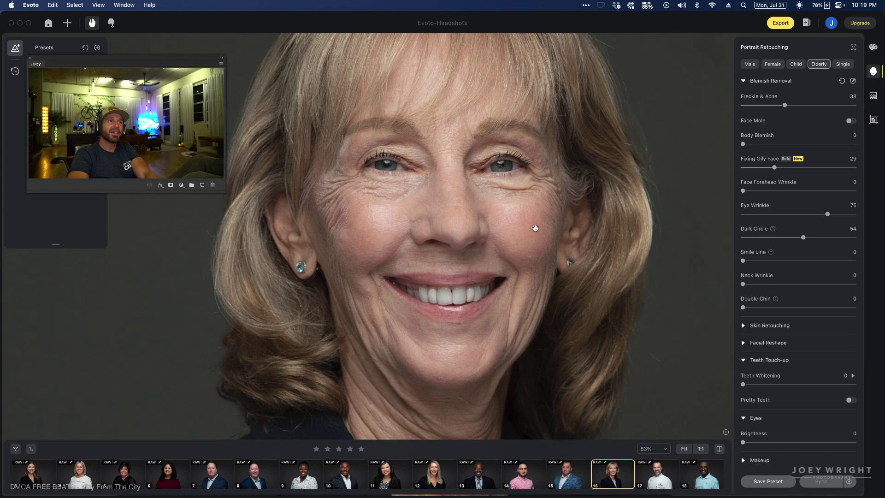
# - Set Smile Line to 26, Neck Wrinkle to 87 and Double Chin to 79 in the Elderly settings
pyautogui.scroll(-3, 536, 229)
pyautogui.click(770, 260)
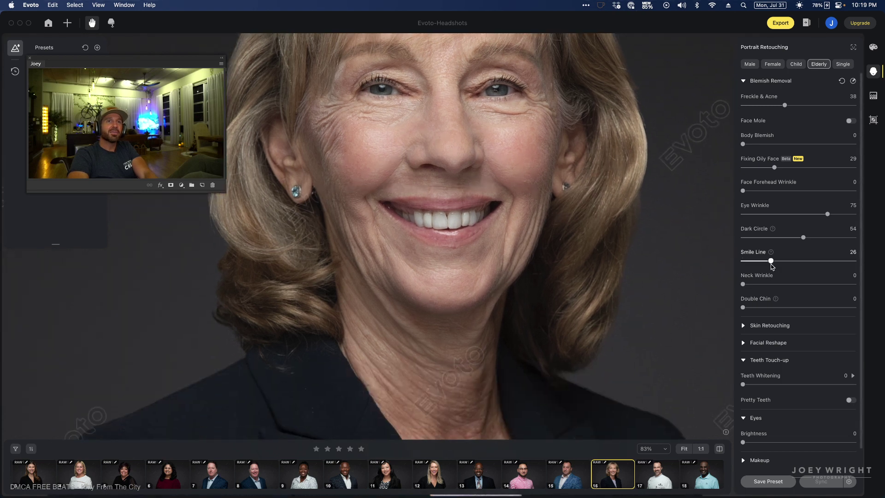
pyautogui.click(841, 283)
pyautogui.click(832, 306)
pyautogui.scroll(-3, 627, 291)
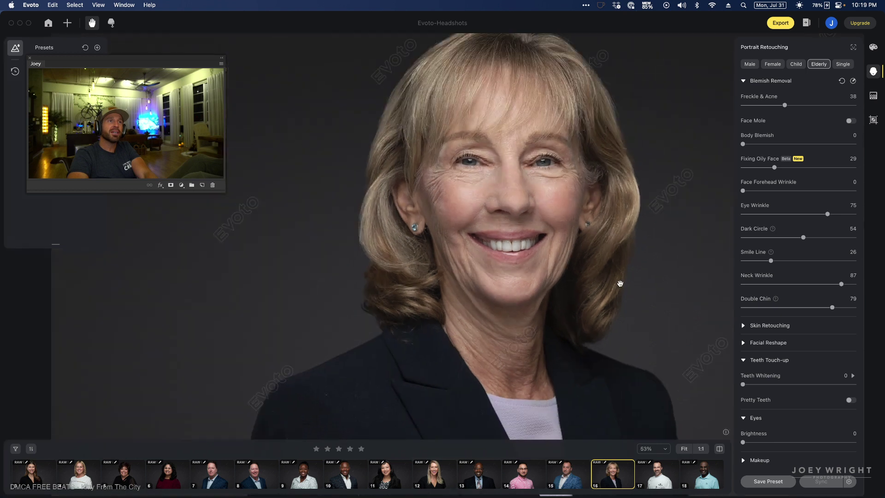
# - Set Teeth Whitening to 57 on headshot 16 and check the whole portrait
pyautogui.click(785, 384)
pyautogui.click(807, 384)
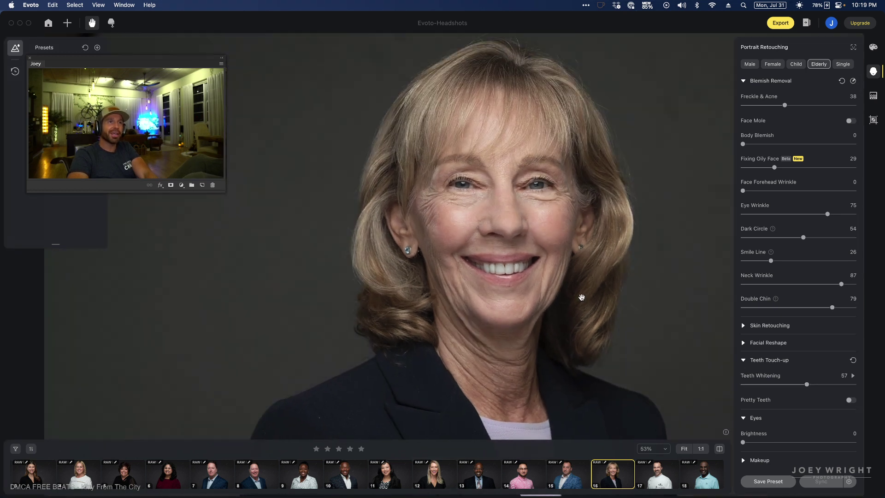
pyautogui.scroll(-3, 582, 297)
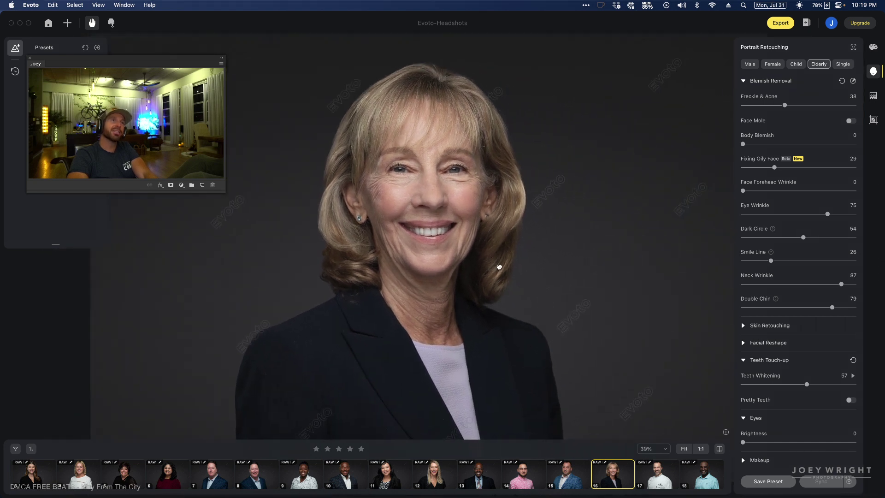
pyautogui.scroll(-2, 535, 302)
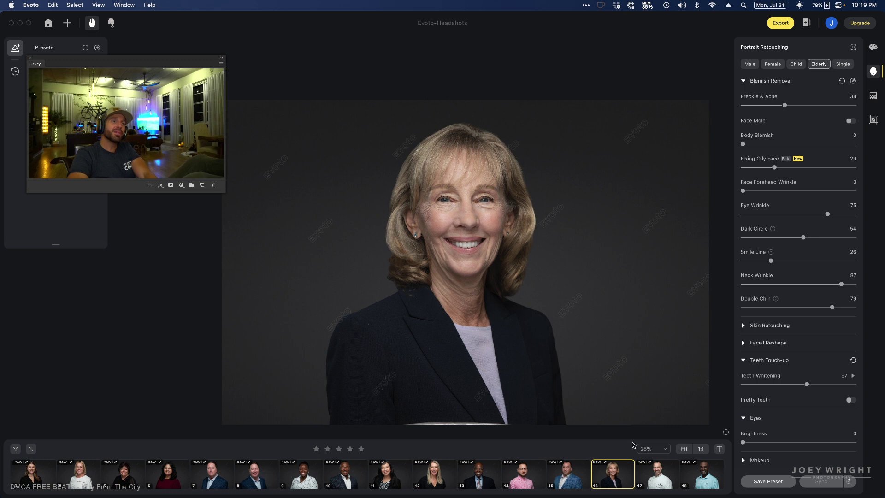
# - Open headshot 17, the bearded chef, and set Eye Wrinkle to 46 and Dark Circle to 60 in the Male category
pyautogui.click(657, 466)
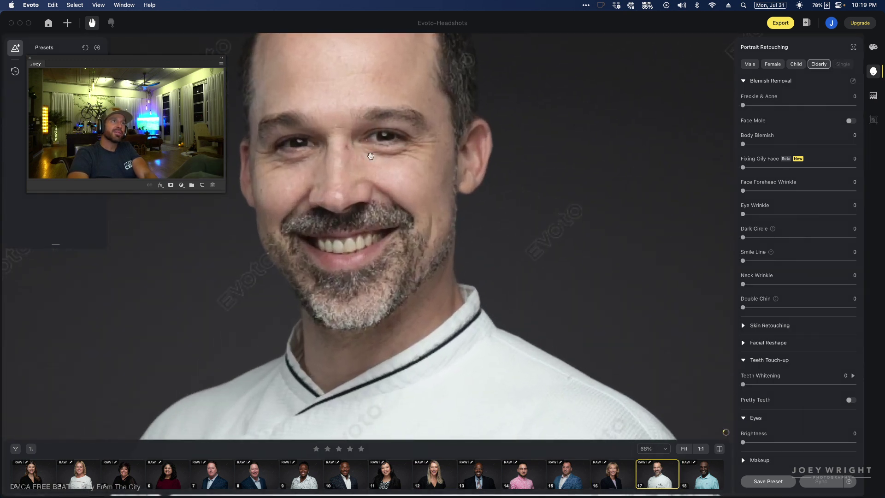
pyautogui.scroll(1, 456, 233)
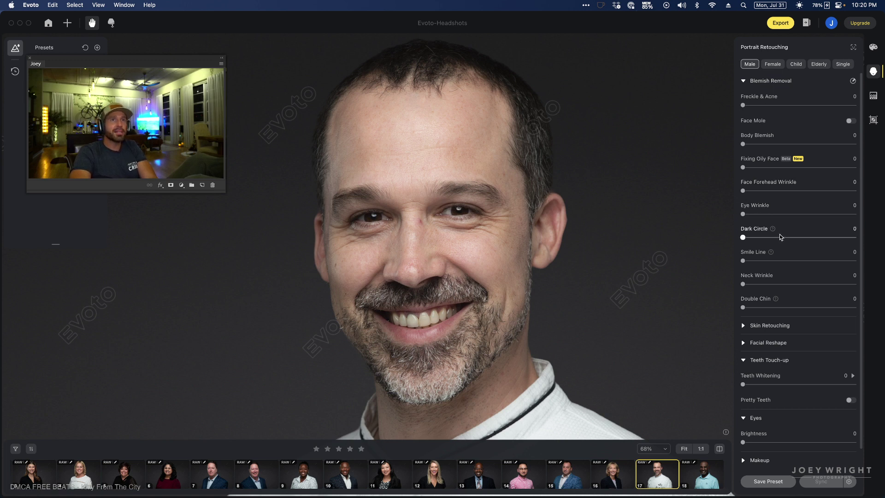
pyautogui.click(793, 214)
pyautogui.click(814, 237)
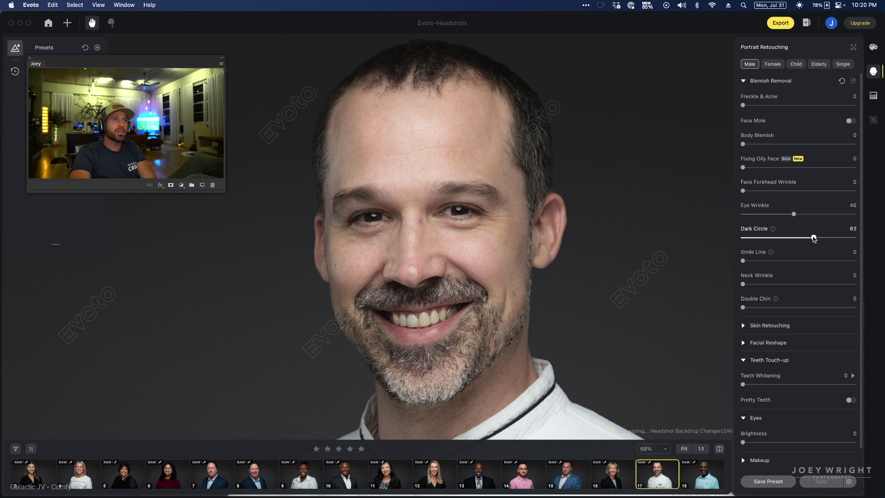
pyautogui.moveTo(812, 238); pyautogui.dragTo(810, 237)
# - Set Fixing Oily Face to 27, Freckle & Acne to 50, Smile Line to 30, Neck Wrinkle to 25 and Double Chin to 40 on the chef
pyautogui.click(771, 167)
pyautogui.click(799, 105)
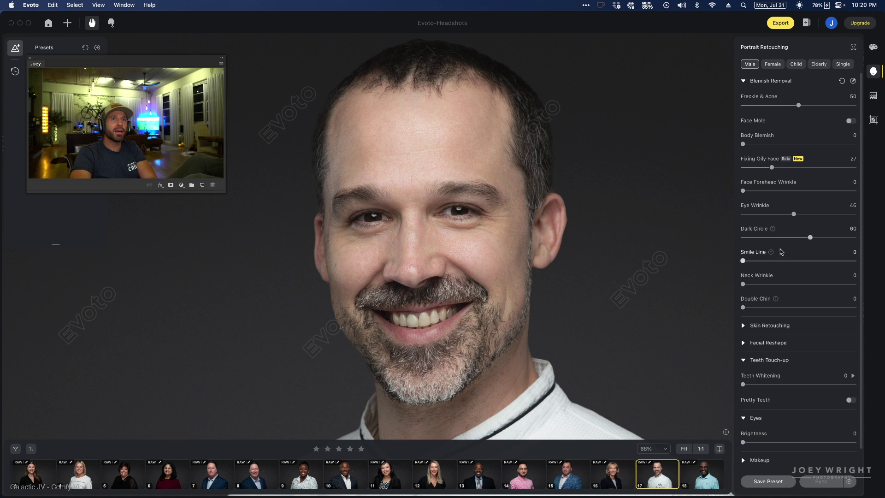
pyautogui.click(775, 261)
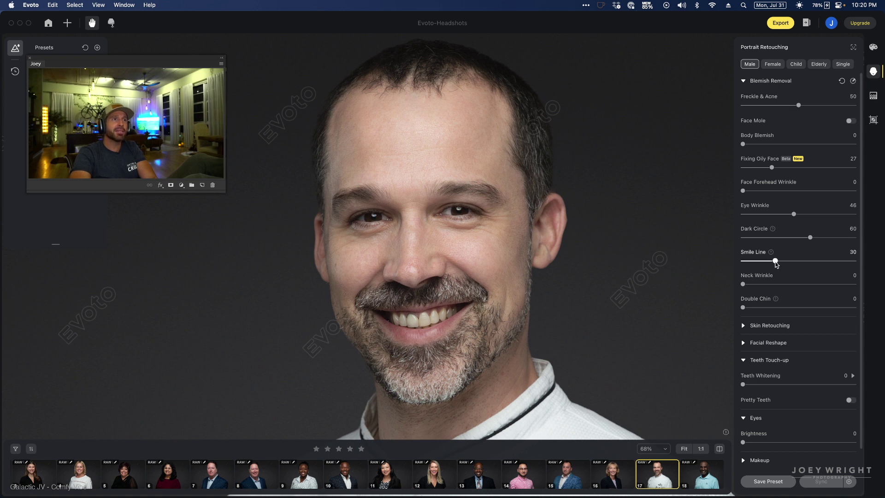
pyautogui.click(771, 284)
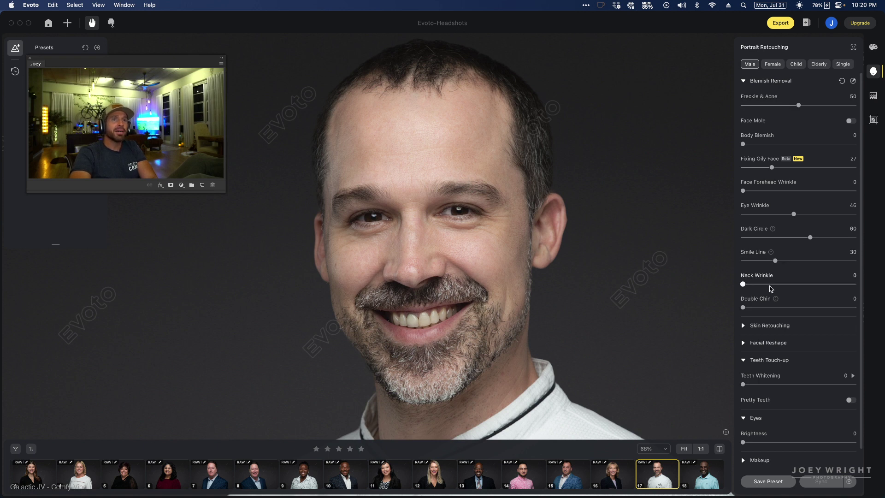
pyautogui.click(787, 307)
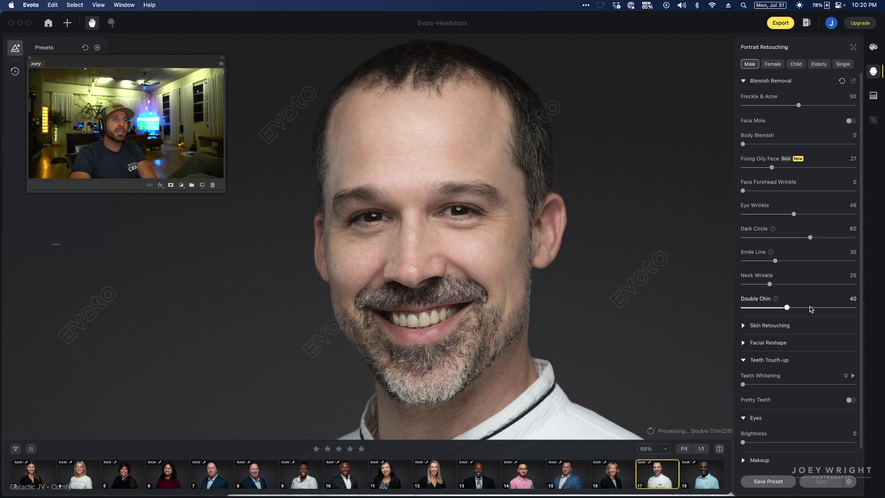
pyautogui.scroll(-3, 632, 293)
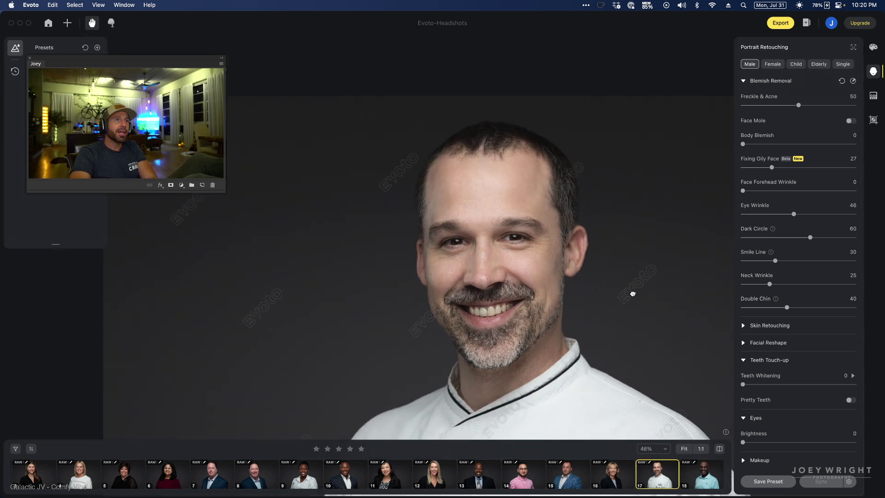
# - Set the eye Brightness to 40 and Teeth Whitening to 44 on headshot 17
pyautogui.moveTo(633, 293); pyautogui.dragTo(503, 220)
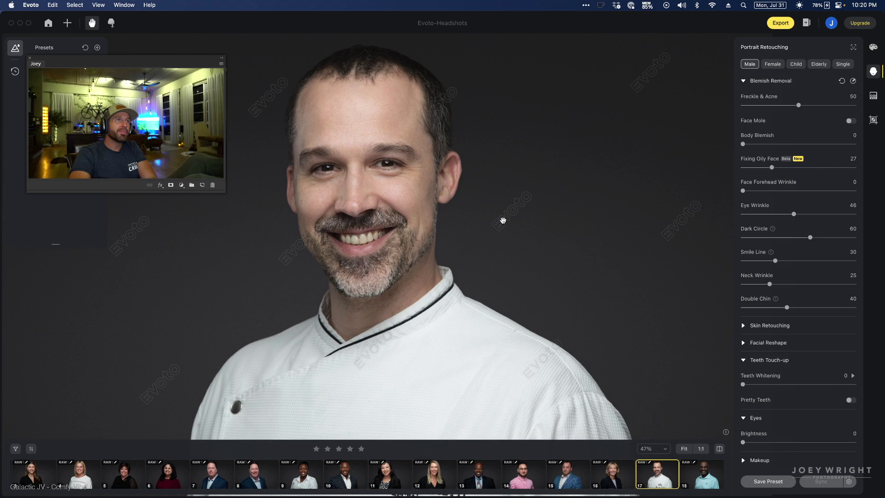
pyautogui.scroll(3, 414, 169)
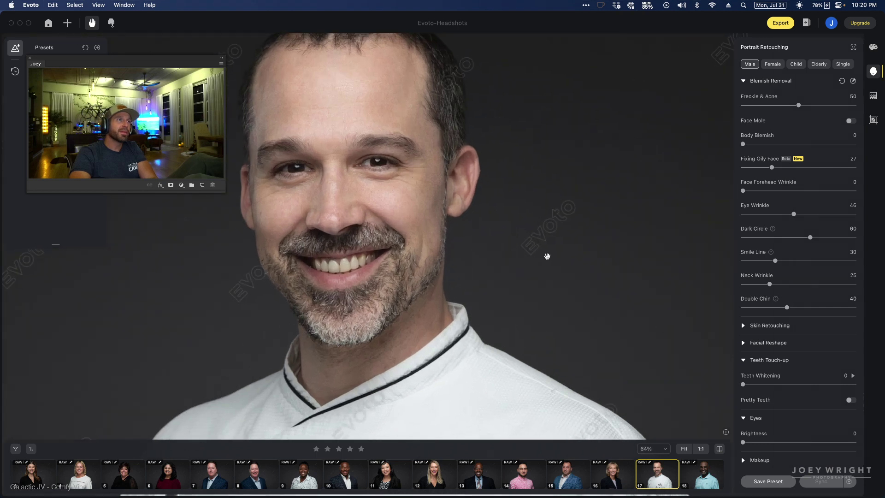
pyautogui.moveTo(799, 444); pyautogui.dragTo(786, 442)
pyautogui.click(791, 384)
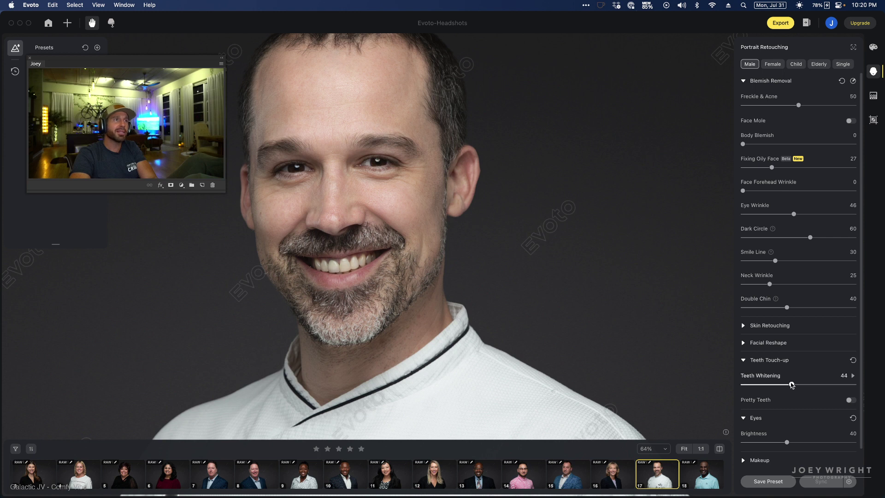
# - Enable Pretty Teeth on the chef, compare Teeth Whitening at 80 and 0, and set it to 86
pyautogui.click(851, 400)
pyautogui.moveTo(506, 291); pyautogui.dragTo(563, 324)
pyautogui.click(833, 384)
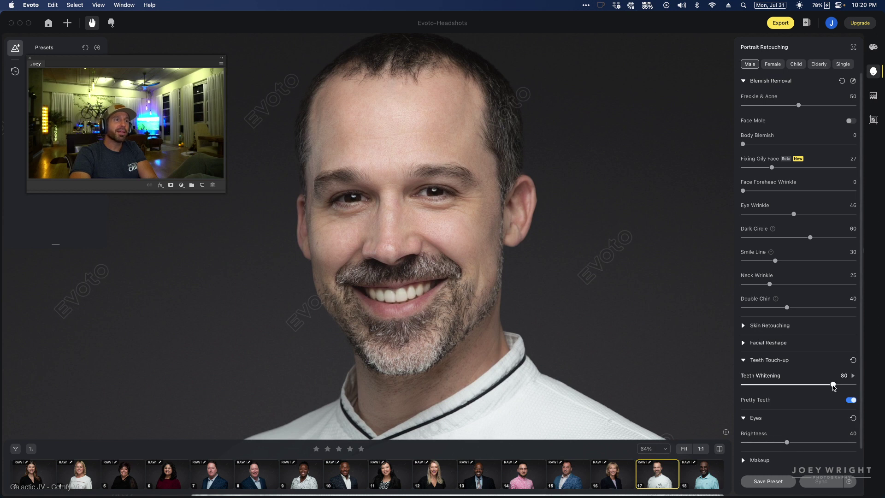
pyautogui.moveTo(833, 386); pyautogui.dragTo(737, 385)
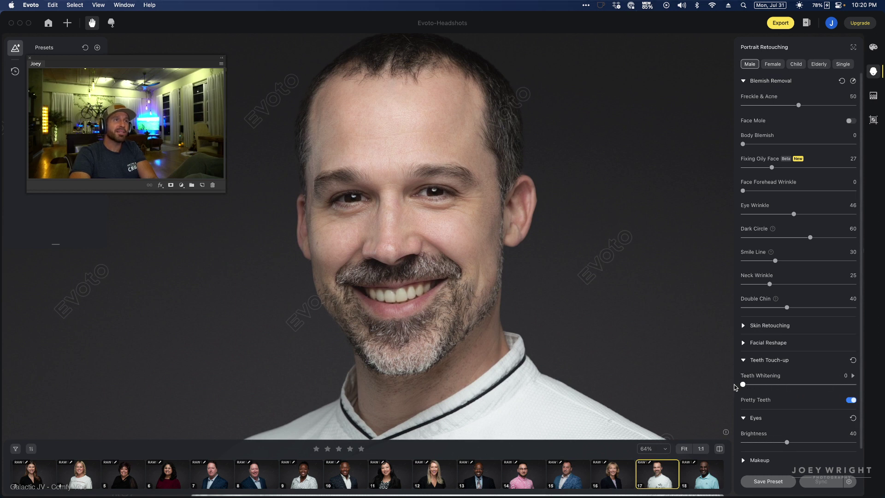
pyautogui.click(840, 384)
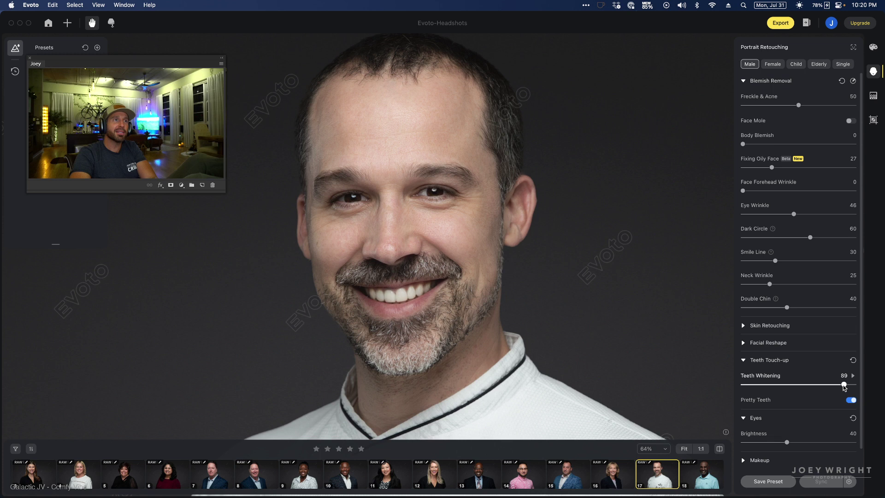
pyautogui.scroll(-3, 571, 361)
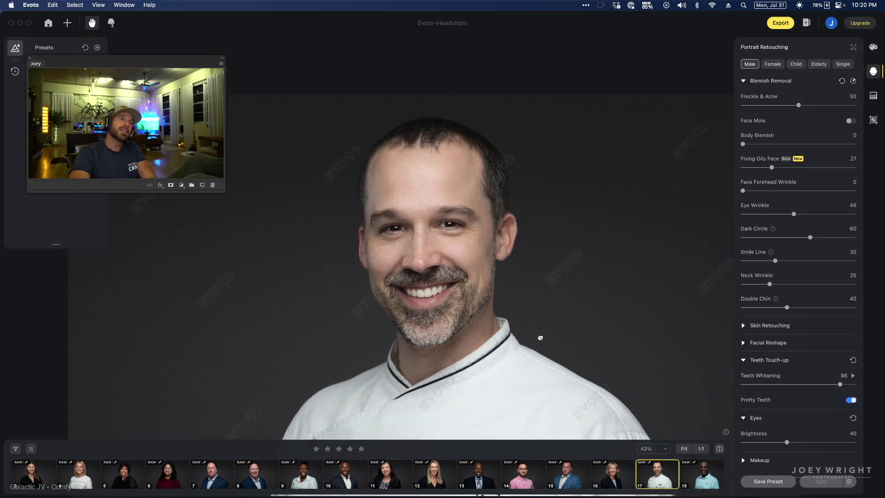
# - Turn off Pretty Teeth on headshot 17
pyautogui.click(435, 239)
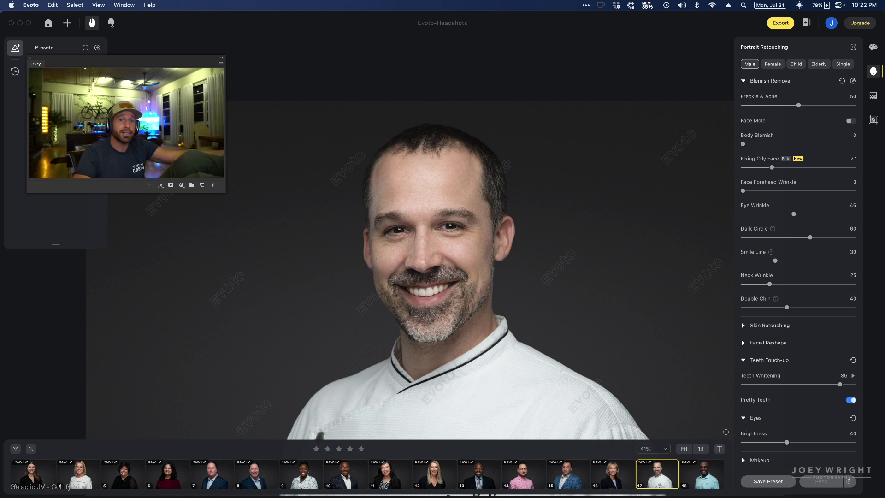
pyautogui.click(849, 401)
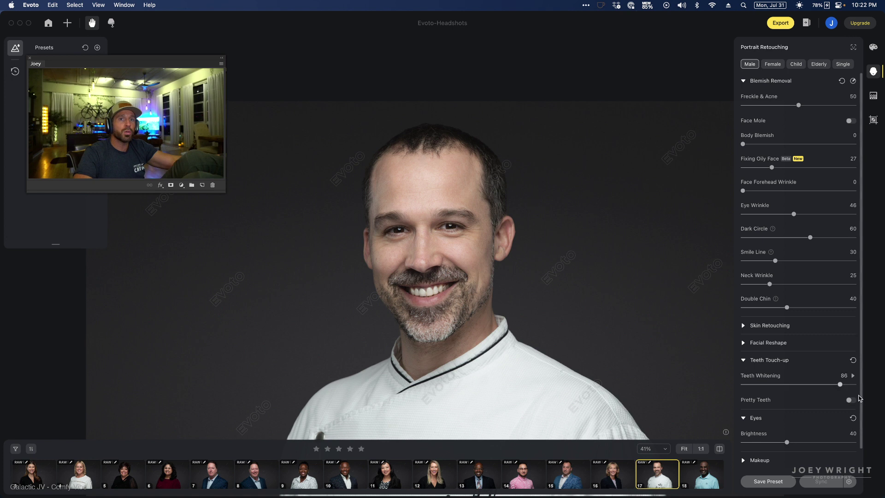
# - Set Teeth Whitening to 79 on the chef's headshot
pyautogui.moveTo(841, 384); pyautogui.dragTo(833, 386)
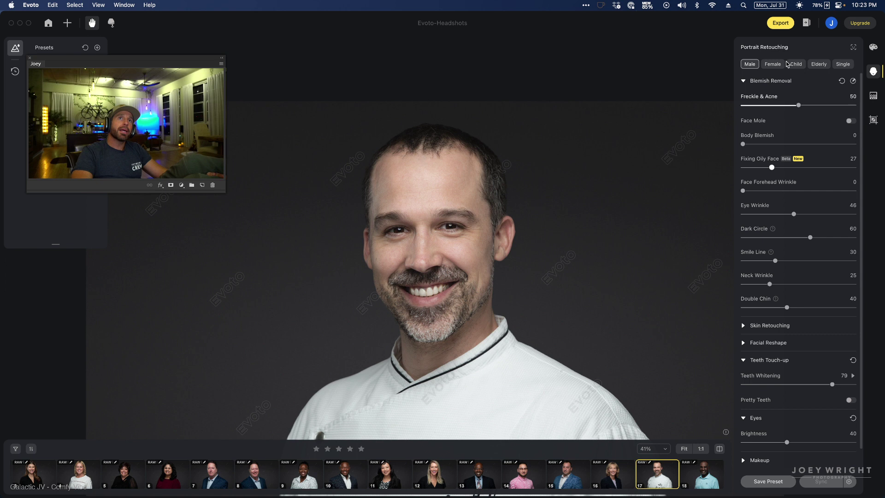
# - Look over the chef's color adjustments and background settings, and return to the portrait retouching settings
pyautogui.click(874, 48)
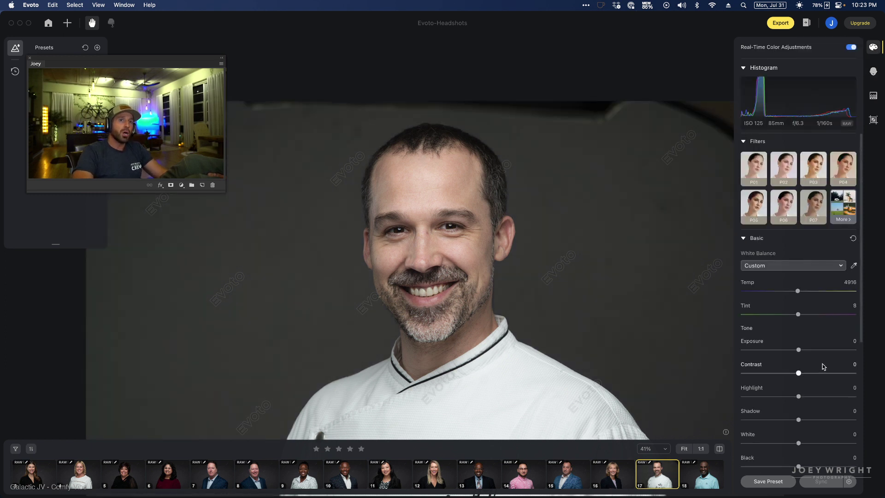
pyautogui.scroll(-5, 822, 363)
pyautogui.scroll(2, 823, 363)
pyautogui.scroll(3, 824, 363)
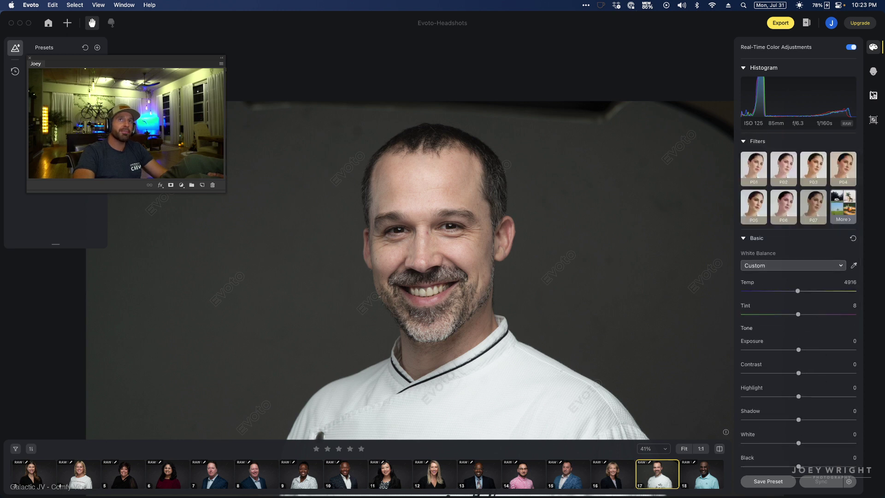
pyautogui.click(873, 95)
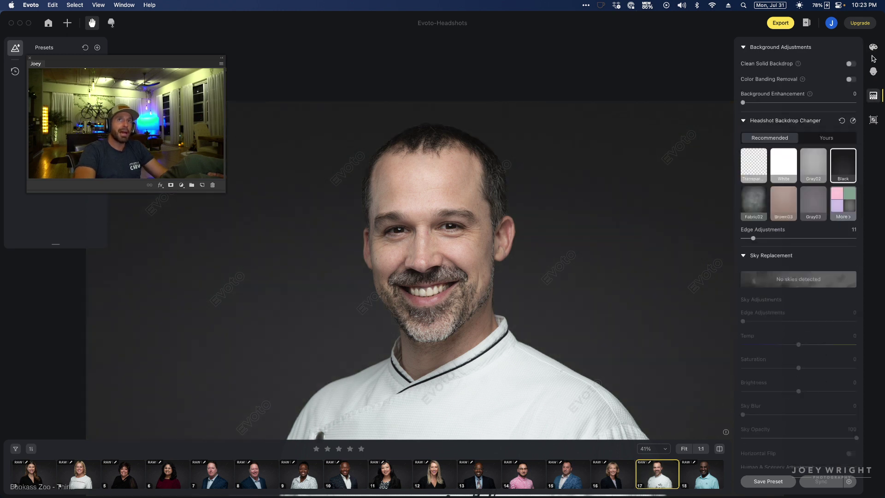
pyautogui.click(872, 72)
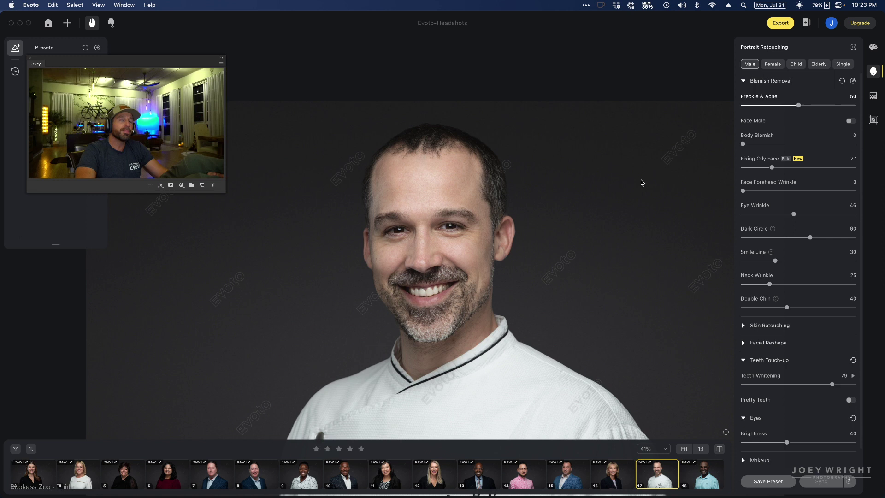
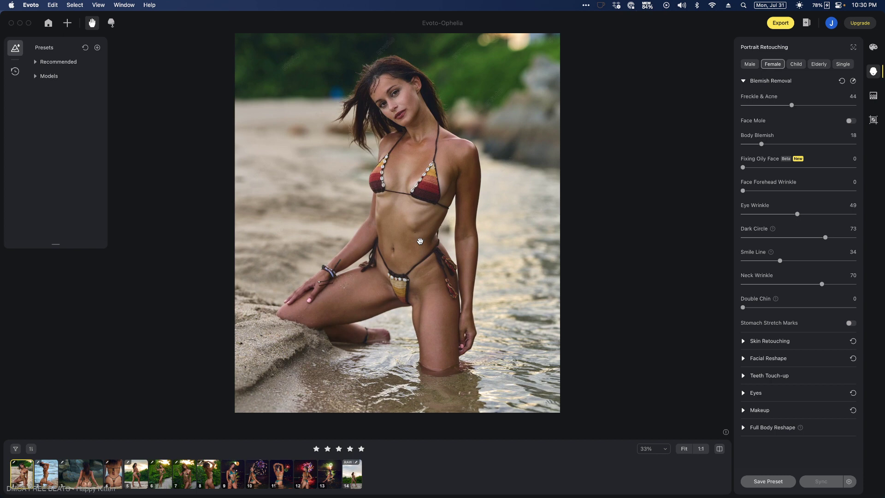
# - Set the Quick Export destination to the Desktop and export the first swimwear photo with the Custom Settings, keeping original file names
pyautogui.scroll(2, 427, 106)
pyautogui.moveTo(427, 106); pyautogui.dragTo(426, 147)
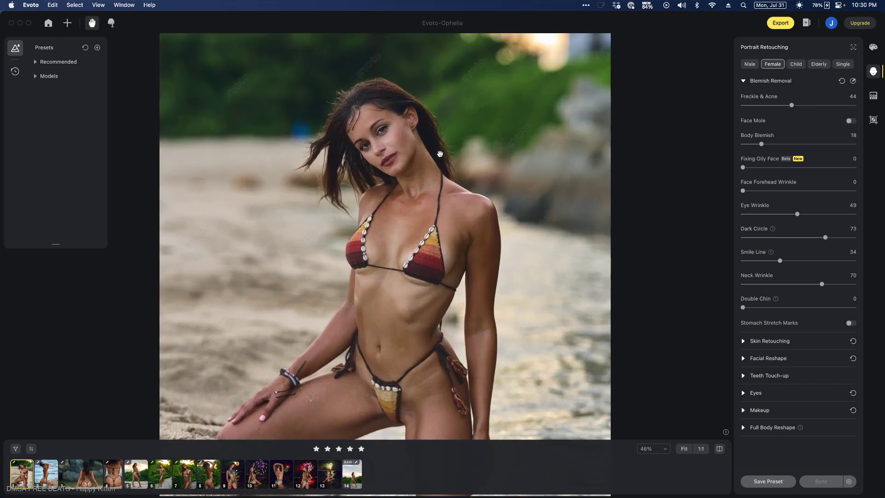
pyautogui.click(779, 23)
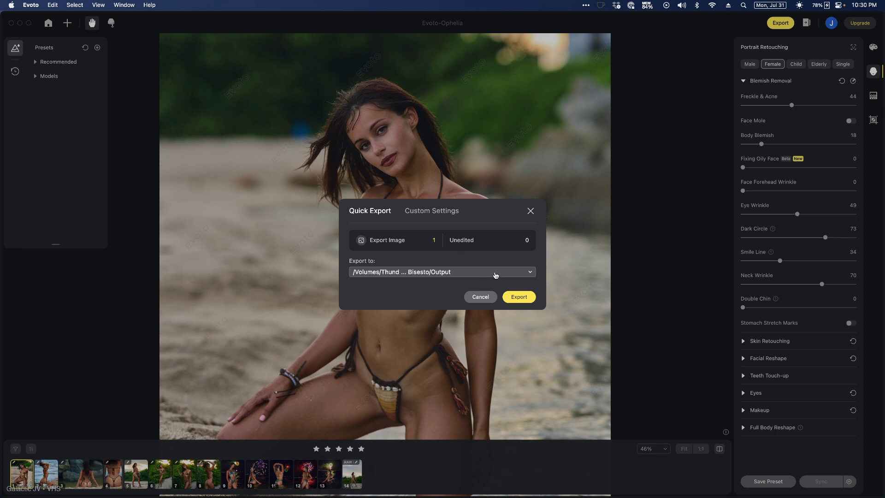
pyautogui.click(514, 275)
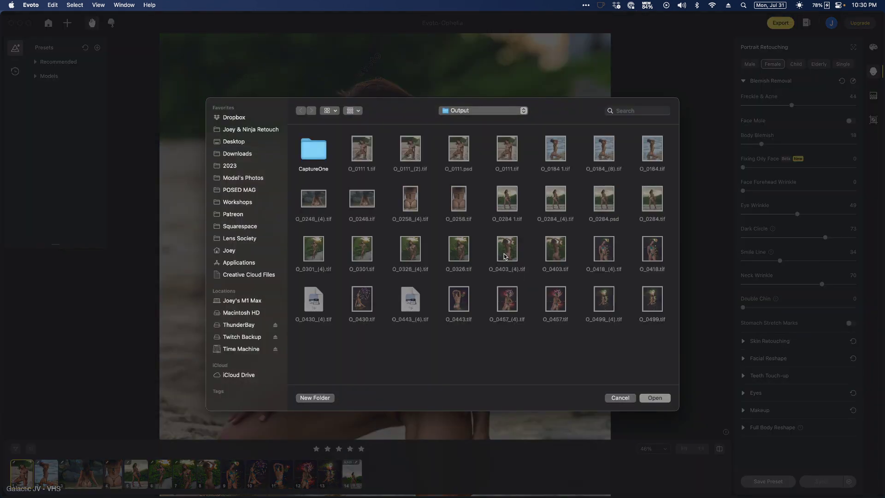
pyautogui.click(241, 145)
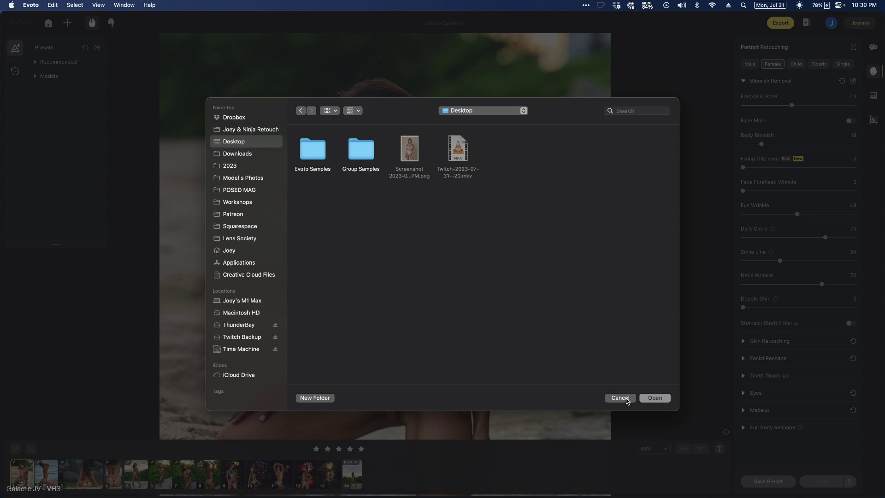
pyautogui.click(655, 398)
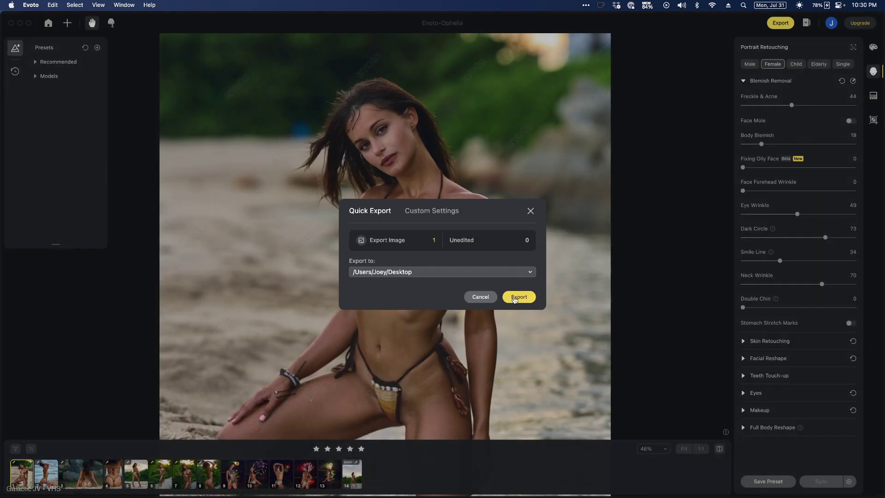
pyautogui.click(428, 212)
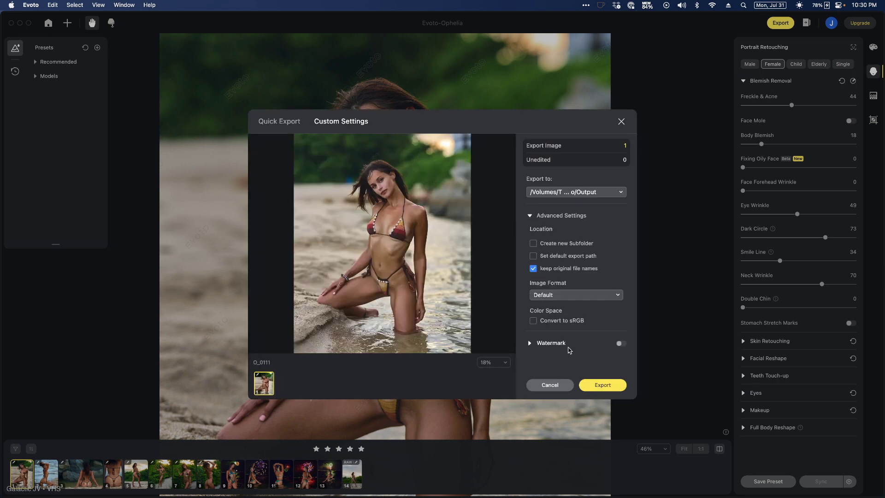
pyautogui.click(604, 385)
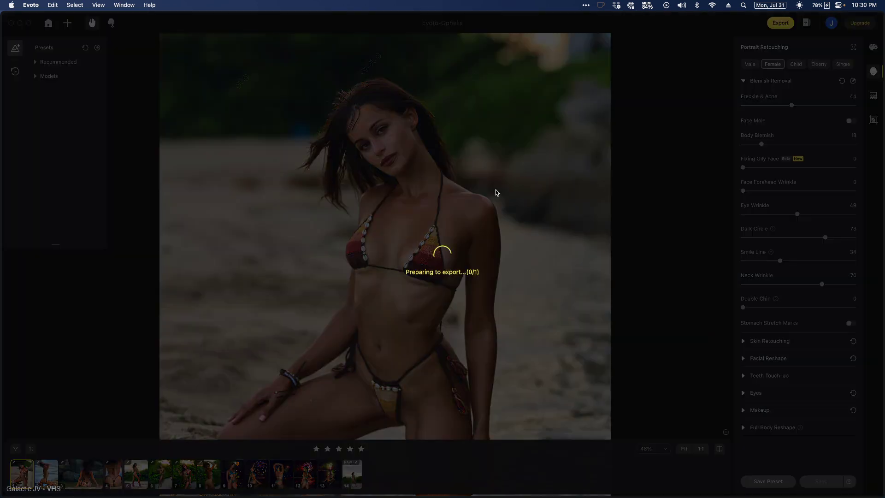
# - Switch to the Desktop and check it for the exported photo
pyautogui.scroll(5, 344, 96)
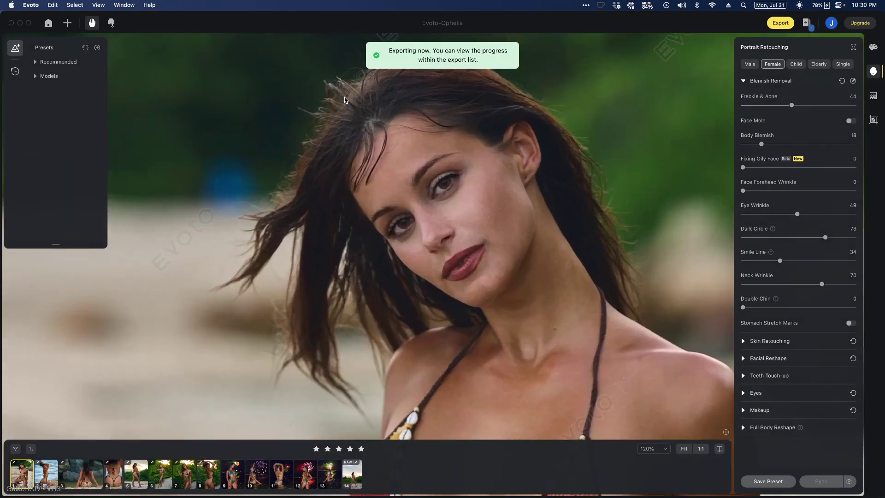
pyautogui.click(20, 23)
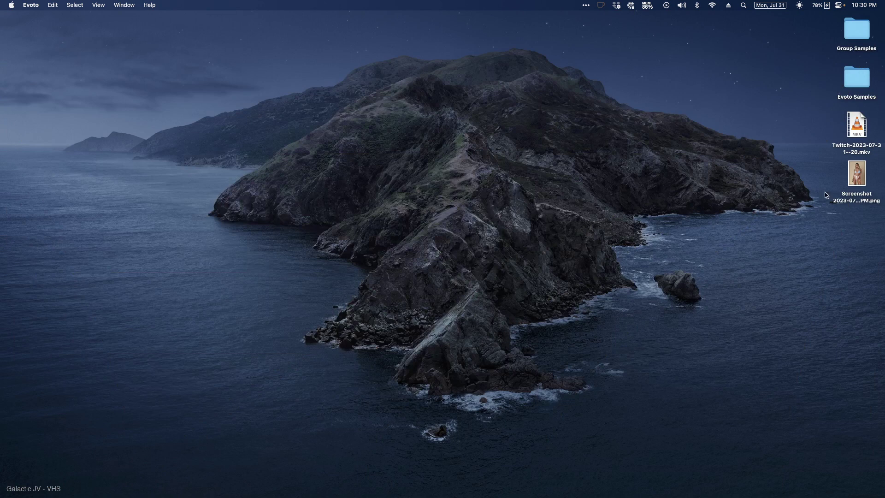
pyautogui.click(800, 191)
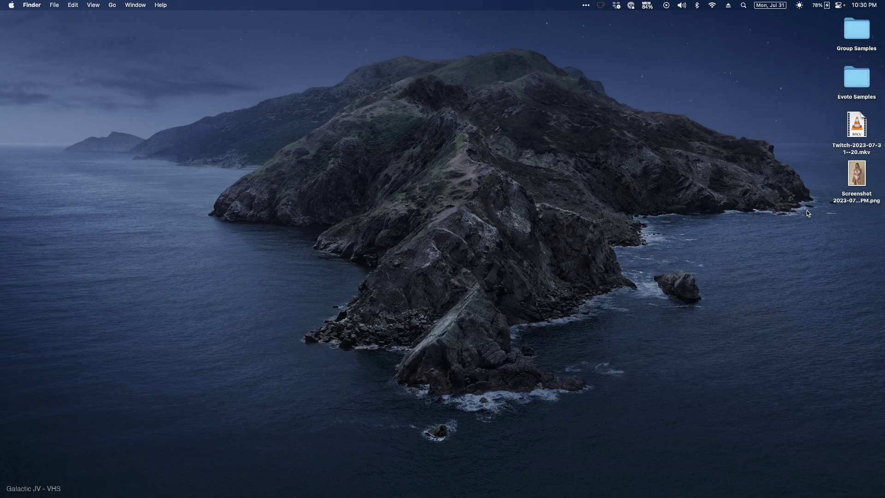
pyautogui.hotkey('ctrl', 'Up')
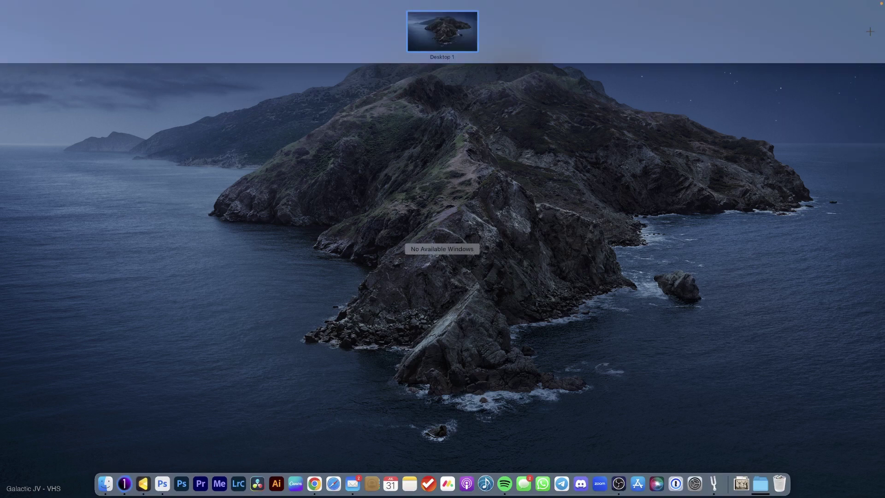
pyautogui.hotkey('ctrl', 'Up')
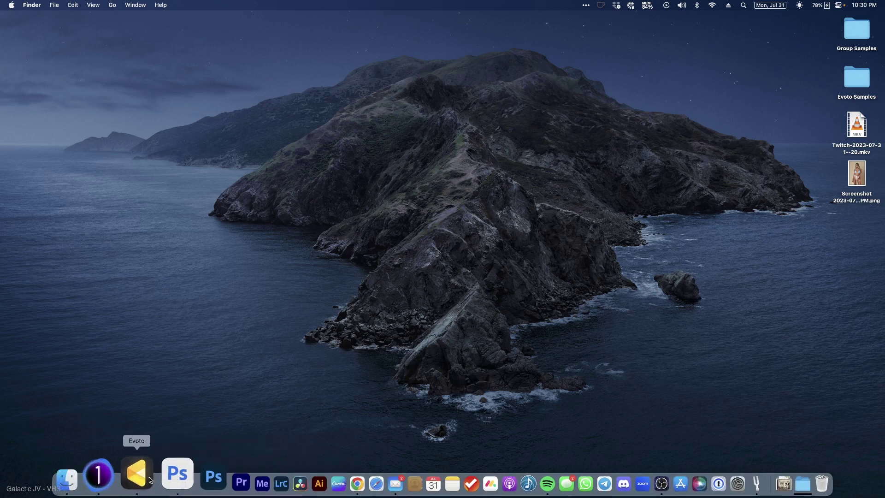
# - Return to Evoto and export the first swimwear photo to the Desktop with Create new Subfolder enabled in the Custom Settings
pyautogui.click(134, 474)
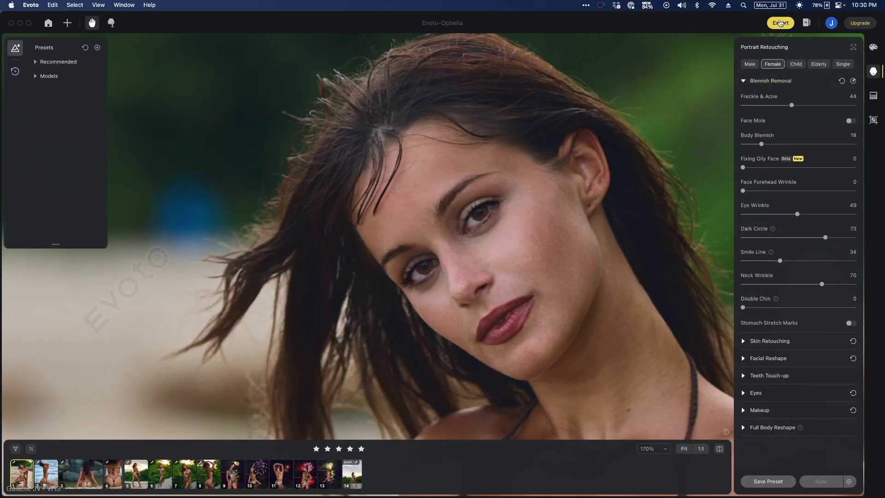
pyautogui.click(780, 23)
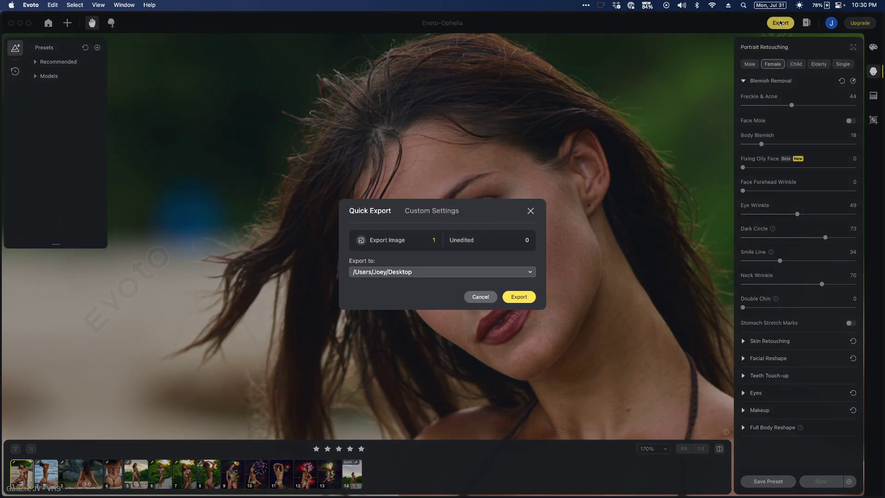
pyautogui.click(440, 273)
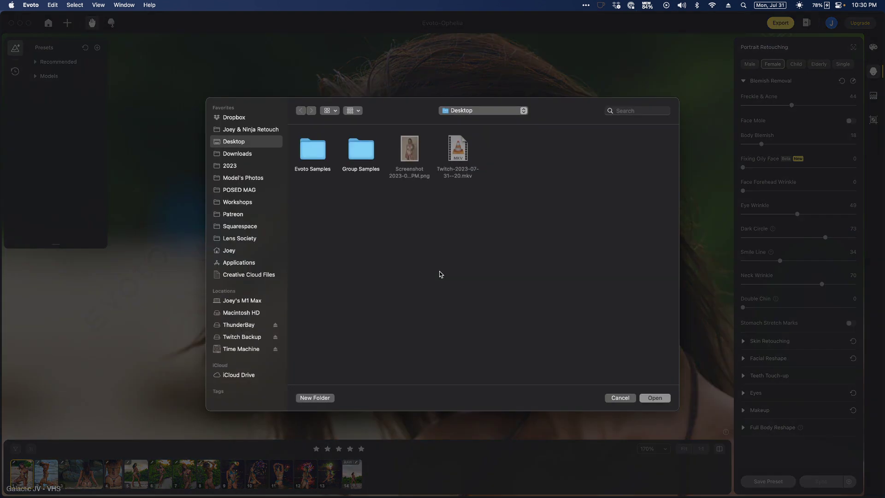
pyautogui.click(656, 398)
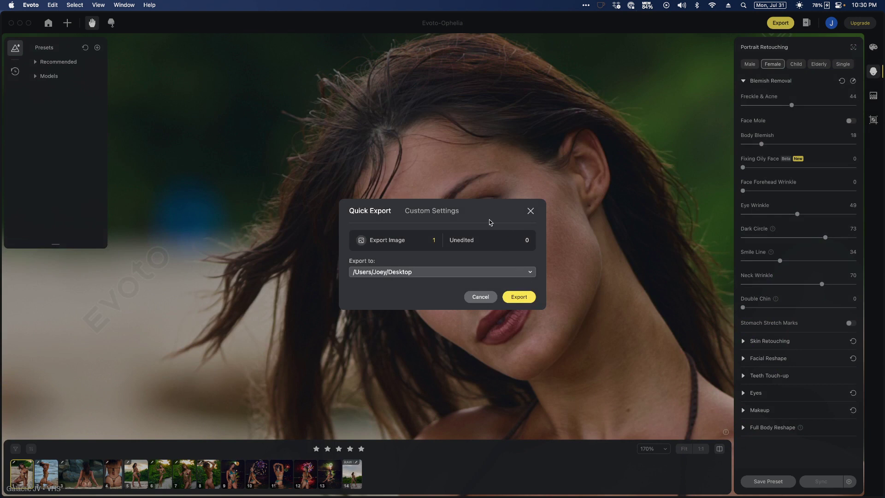
pyautogui.click(450, 211)
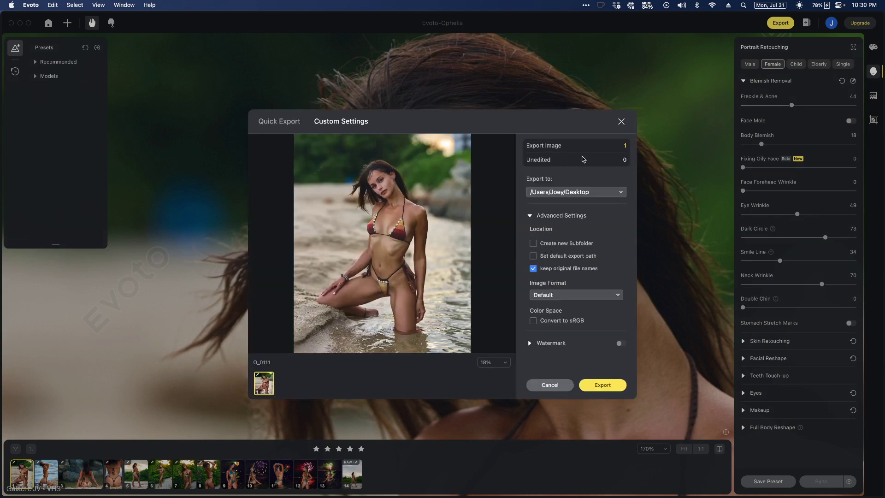
pyautogui.click(533, 244)
pyautogui.click(598, 380)
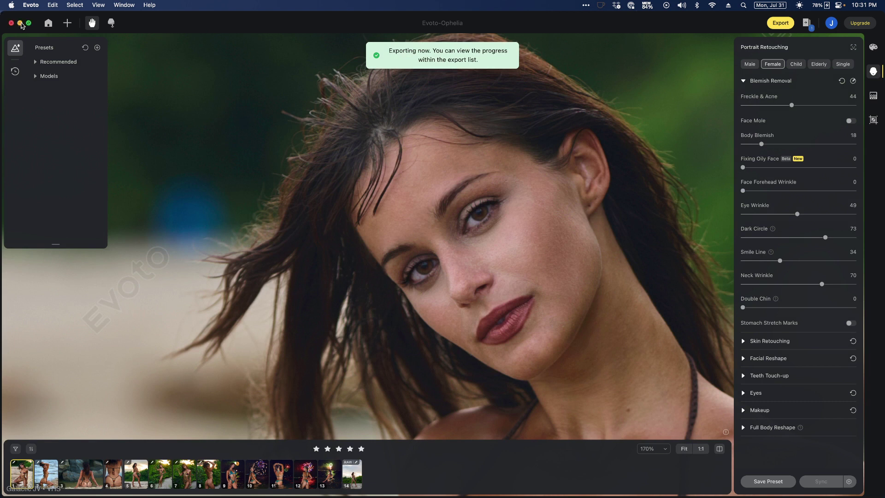
# - Switch to the Desktop and open the newly exported Evoto subfolder
pyautogui.press('super+h')
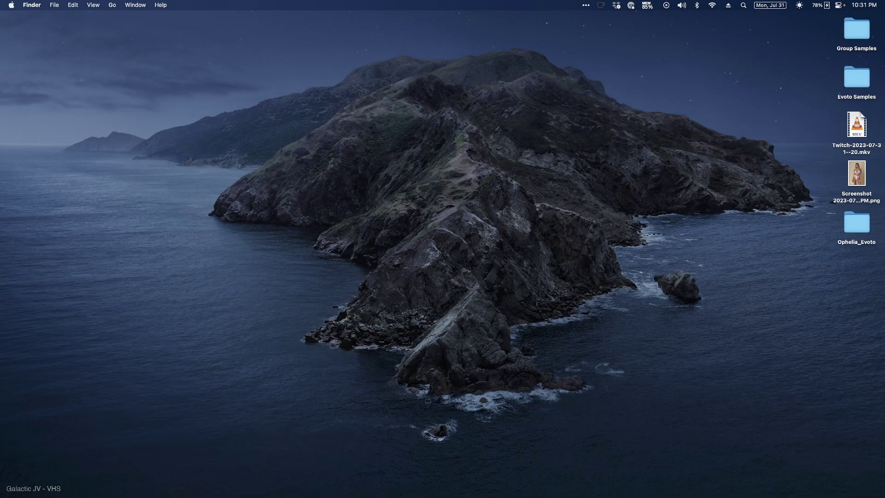
pyautogui.hotkey('ctrl', 'Up')
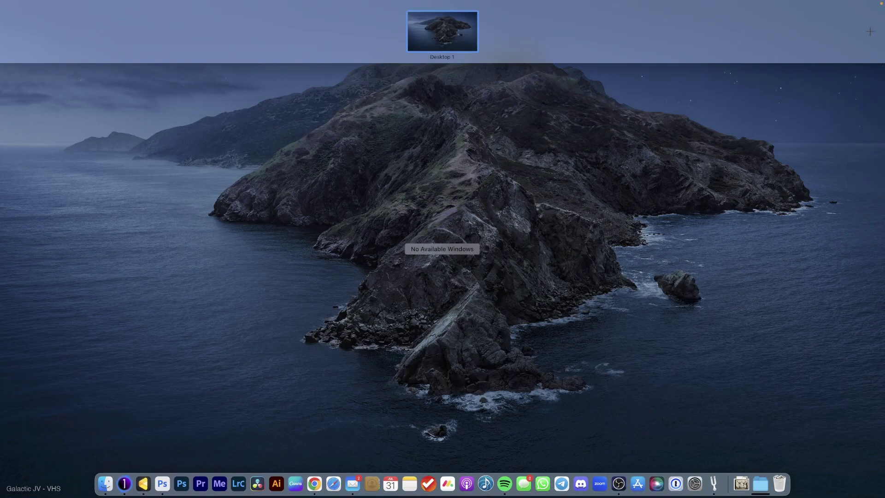
pyautogui.click(766, 170)
pyautogui.doubleClick(856, 223)
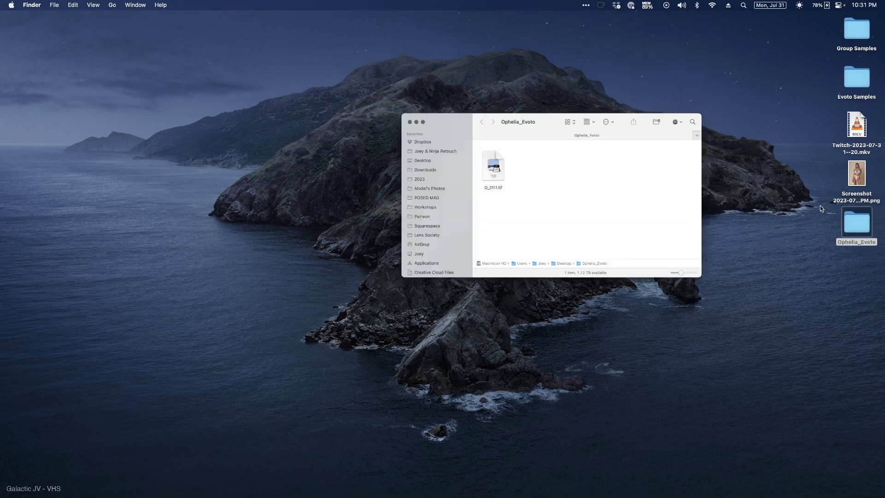
# - Open the exported O_0111.tif in Adobe Photoshop (Beta) and close the White_0180.psd document
pyautogui.rightClick(365, 155)
pyautogui.moveTo(397, 171)
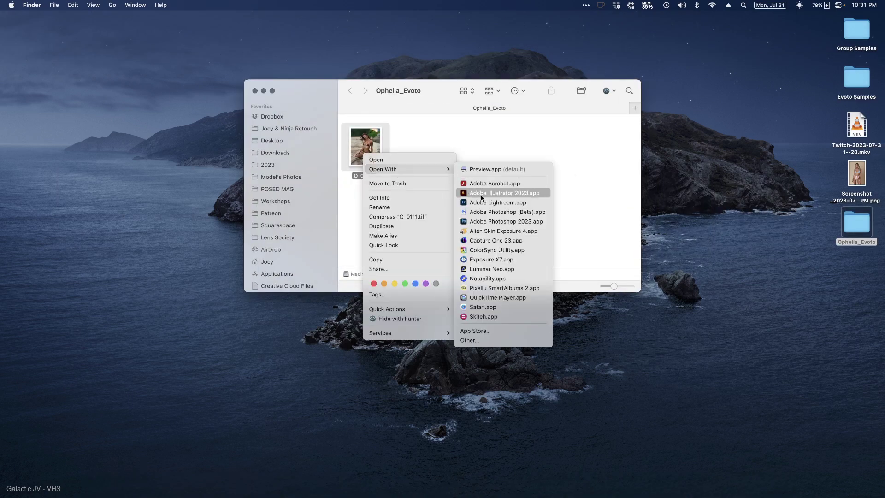
pyautogui.click(493, 213)
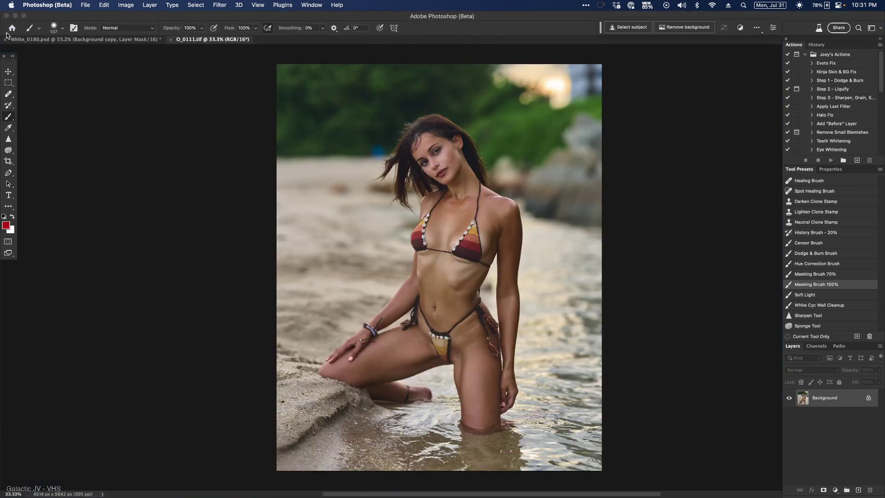
pyautogui.click(5, 39)
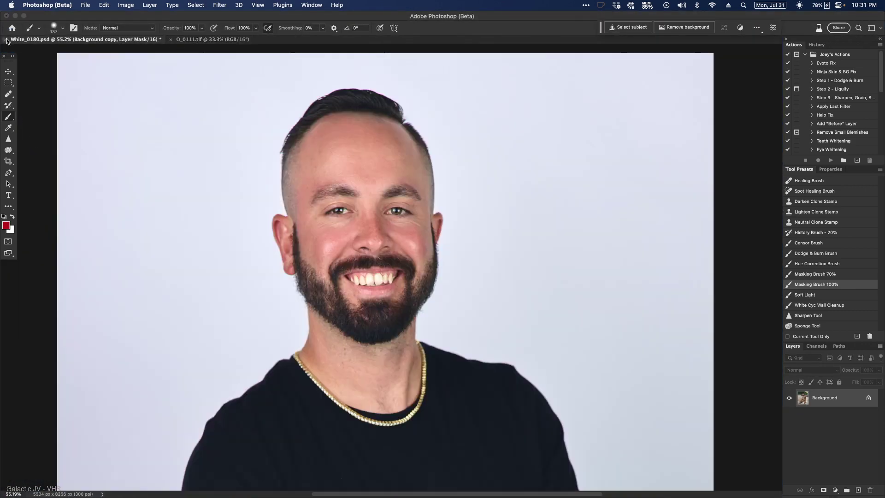
pyautogui.click(420, 199)
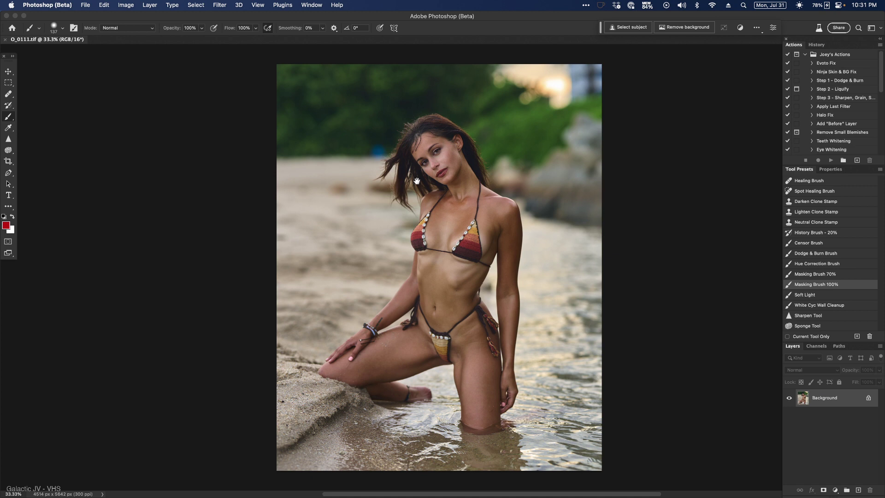
# - Heal the fine smile line between the nose and mouth corner and the skin beside the nostril with the Healing Brush preset
pyautogui.scroll(5, 431, 184)
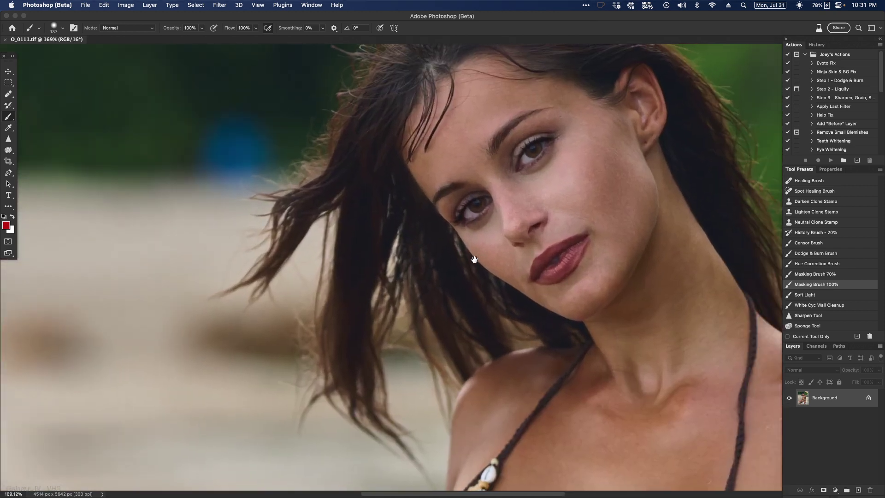
pyautogui.scroll(-3, 569, 200)
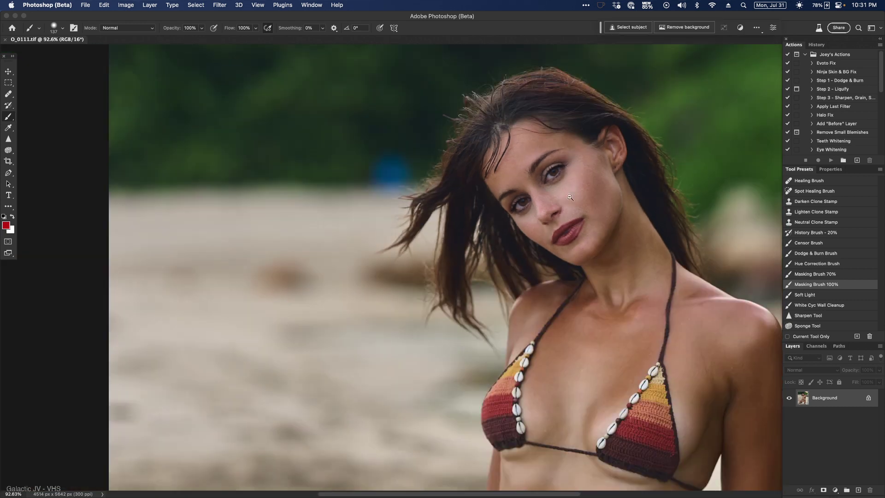
pyautogui.scroll(5, 569, 199)
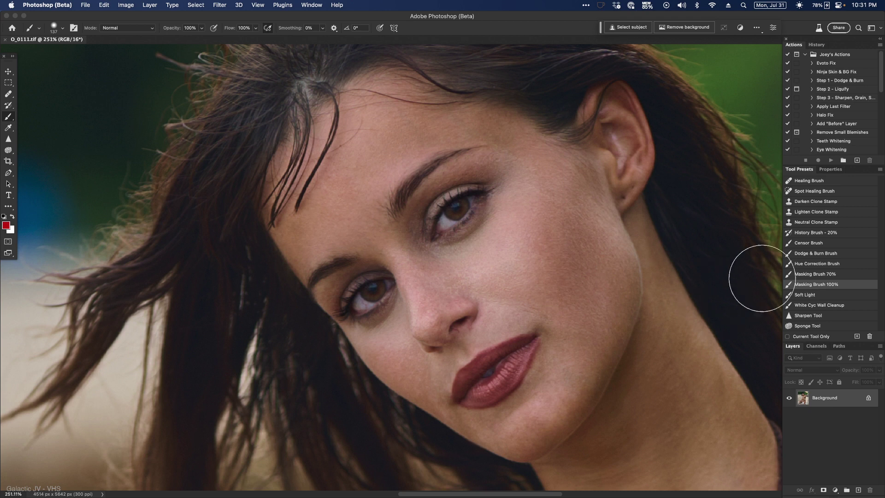
pyautogui.click(811, 182)
pyautogui.scroll(3, 561, 308)
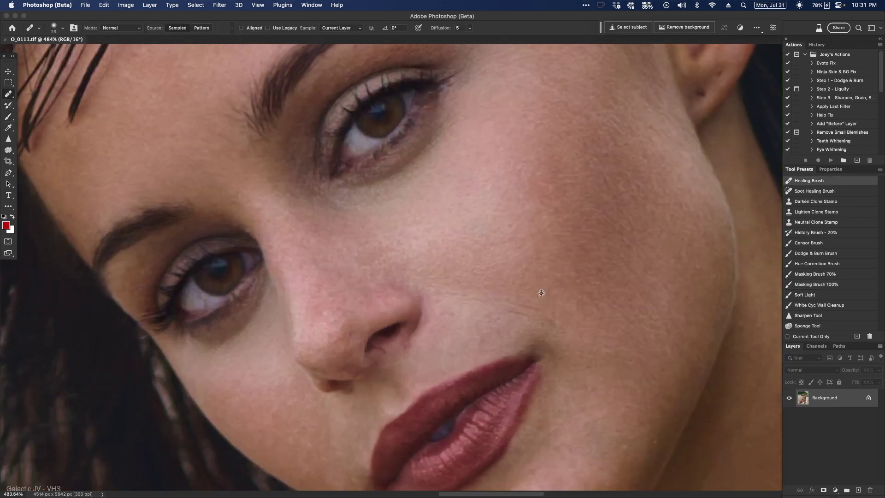
pyautogui.keyDown('alt'); pyautogui.click(539, 296); pyautogui.keyUp('alt')
pyautogui.click(496, 298)
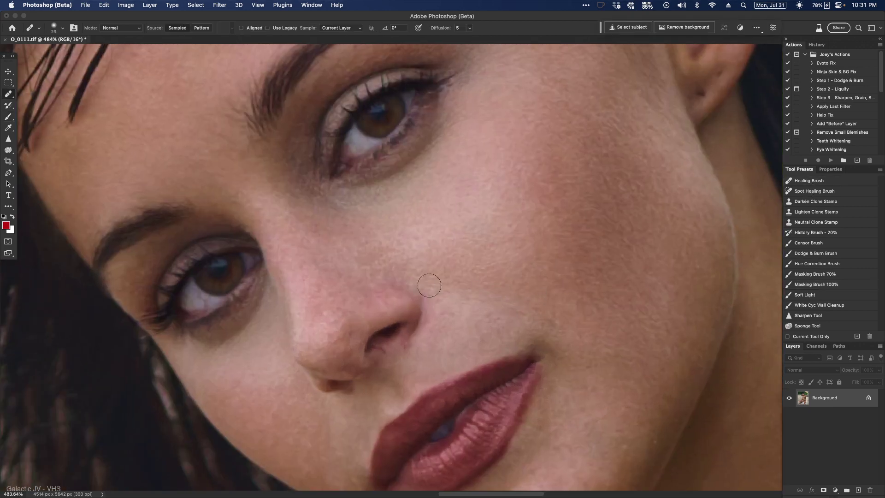
pyautogui.keyDown('alt'); pyautogui.click(400, 347); pyautogui.keyUp('alt')
pyautogui.click(377, 349)
# - Clean up the veins in the whites of both eyes with the Lighten Clone Stamp preset
pyautogui.scroll(8, 231, 300)
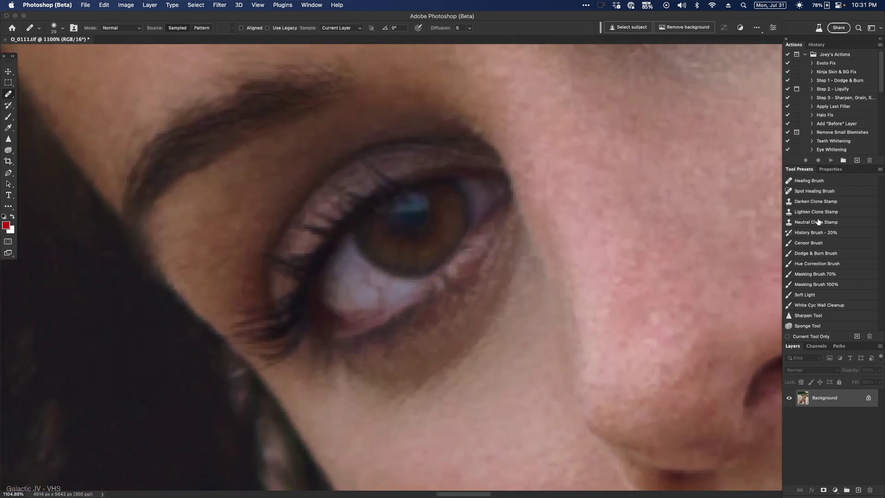
pyautogui.click(818, 222)
pyautogui.click(814, 213)
pyautogui.scroll(4, 441, 277)
pyautogui.moveTo(364, 299); pyautogui.dragTo(248, 322)
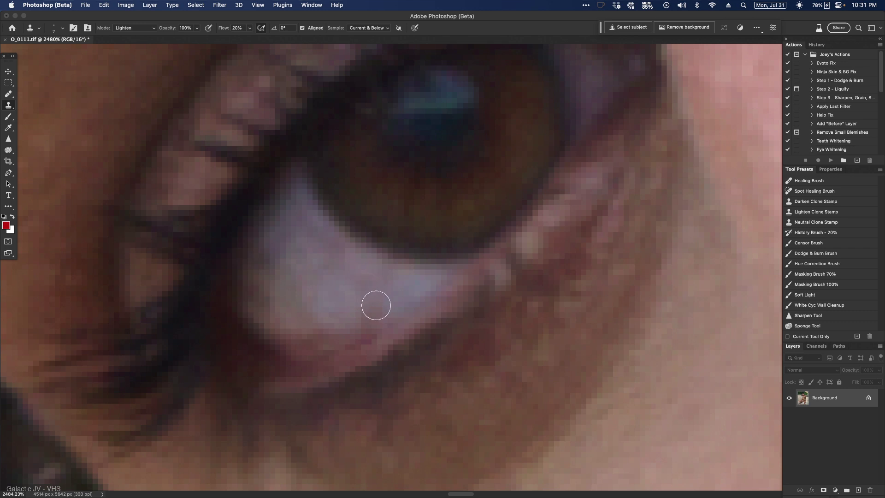
pyautogui.moveTo(322, 283)
pyautogui.mouseDown()
pyautogui.moveTo(289, 234)
pyautogui.moveTo(326, 275)
pyautogui.mouseUp()
pyautogui.moveTo(321, 232); pyautogui.dragTo(320, 401)
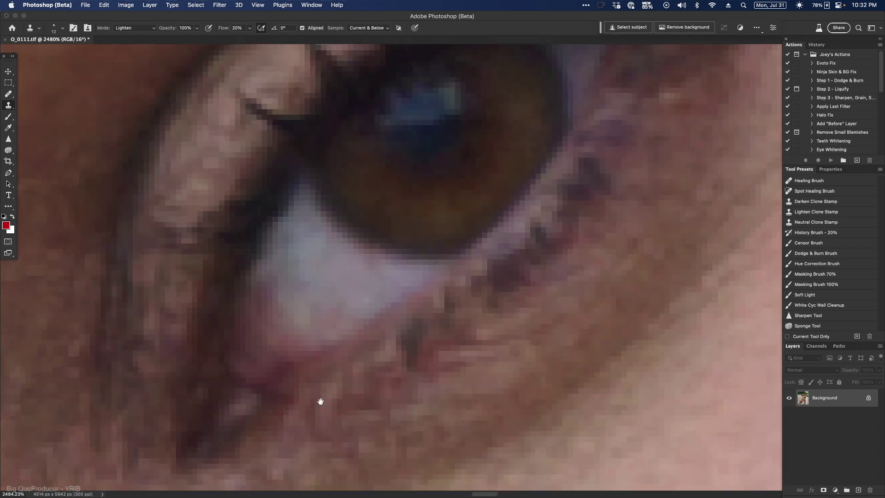
# - Remove the piercing marks on the earlobe with the Healing Brush
pyautogui.scroll(-10, 358, 262)
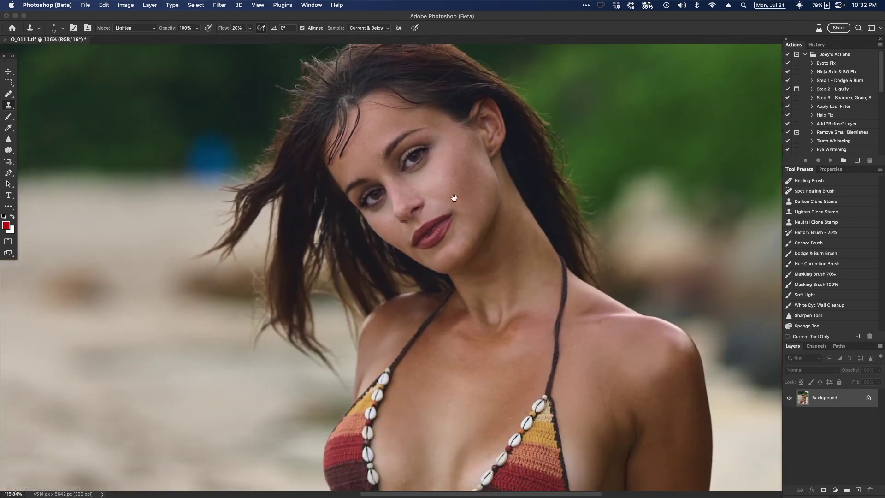
pyautogui.scroll(-2, 454, 197)
pyautogui.scroll(10, 498, 257)
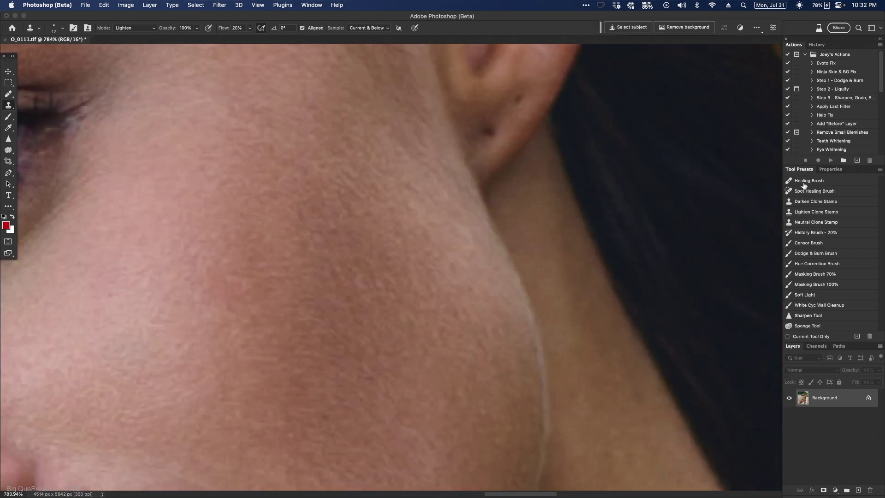
pyautogui.click(803, 192)
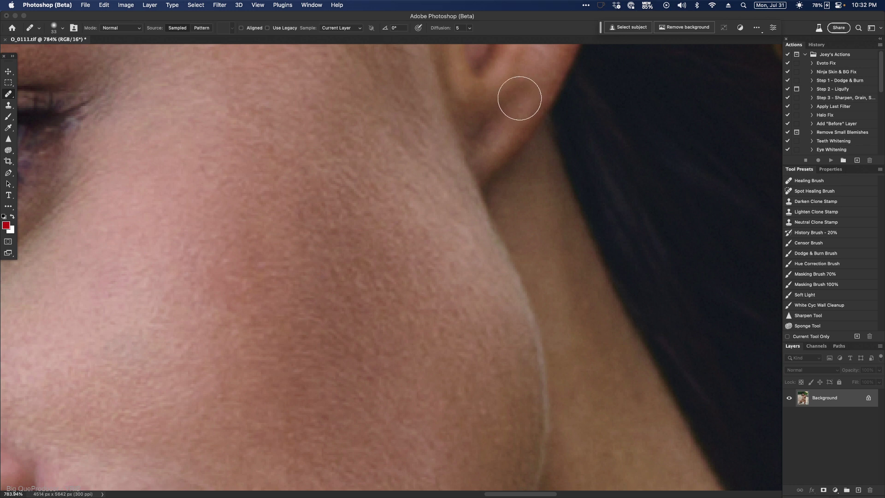
pyautogui.scroll(-10, 537, 113)
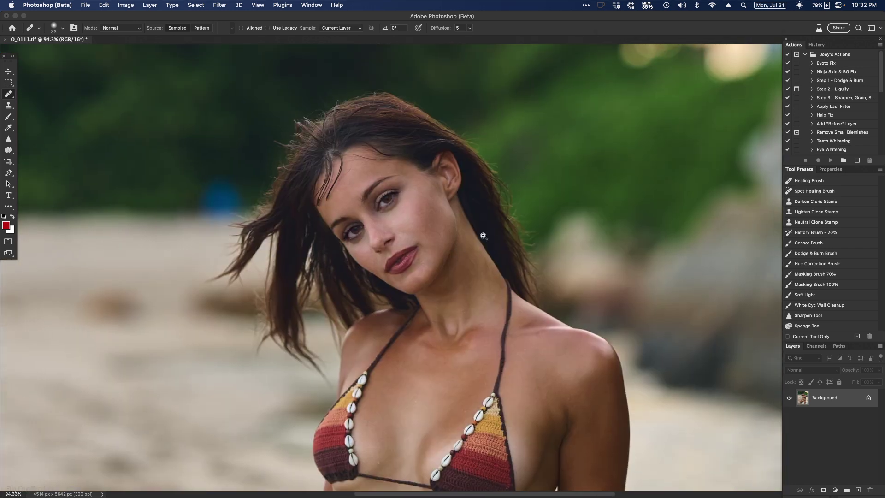
pyautogui.scroll(-3, 483, 236)
pyautogui.scroll(-3, 478, 279)
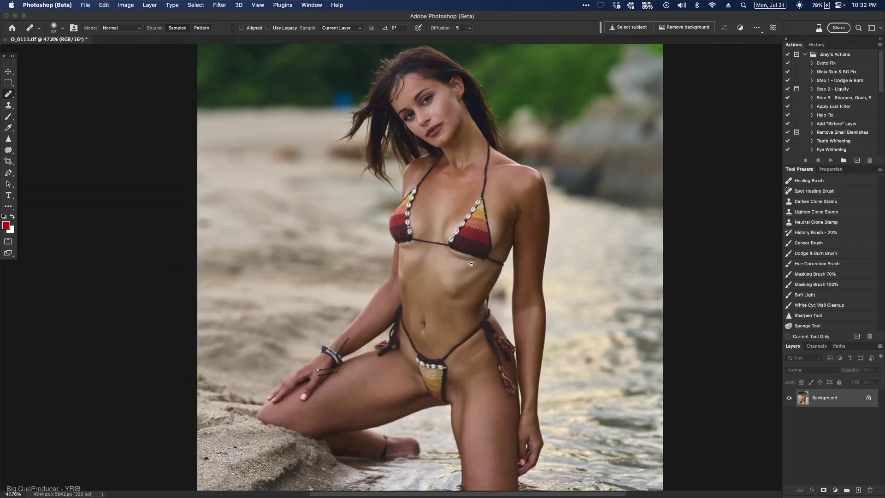
pyautogui.scroll(3, 465, 192)
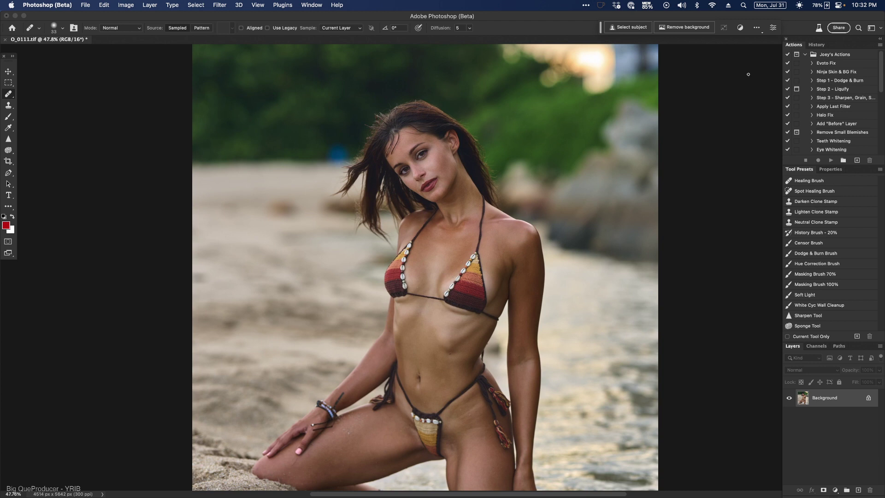
# - Lasso the gap between the blowing hair strands beside the face and run Generative Fill with the prompt "hair"
pyautogui.moveTo(8, 88); pyautogui.dragTo(36, 105)
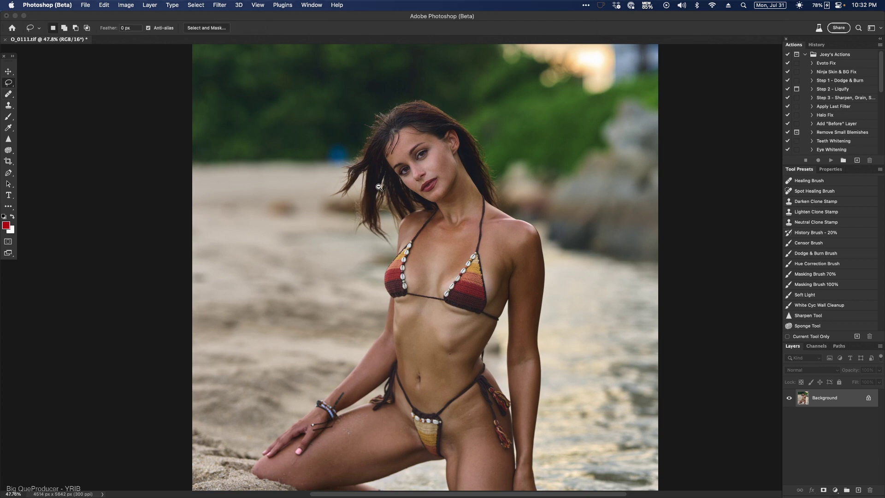
pyautogui.scroll(3, 361, 196)
pyautogui.moveTo(367, 244); pyautogui.dragTo(354, 292)
pyautogui.moveTo(300, 240); pyautogui.dragTo(319, 163)
pyautogui.moveTo(364, 111)
pyautogui.mouseDown()
pyautogui.moveTo(378, 134)
pyautogui.moveTo(368, 246)
pyautogui.mouseUp()
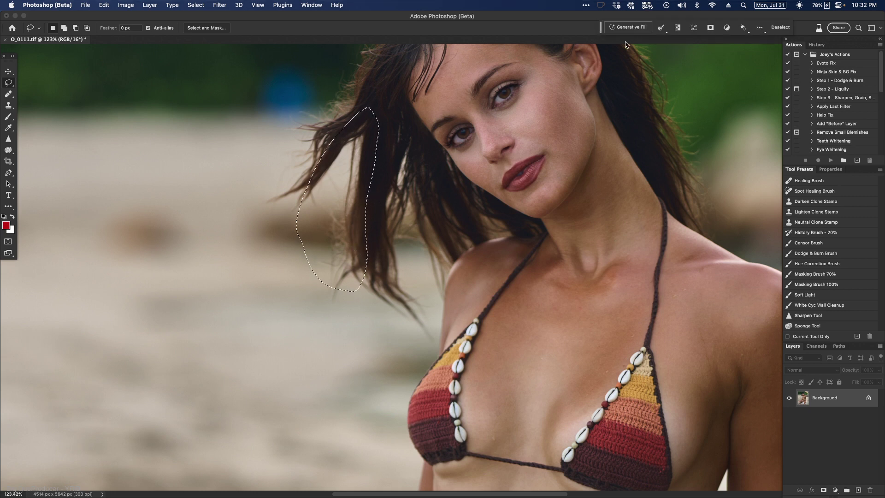
pyautogui.write('hair')
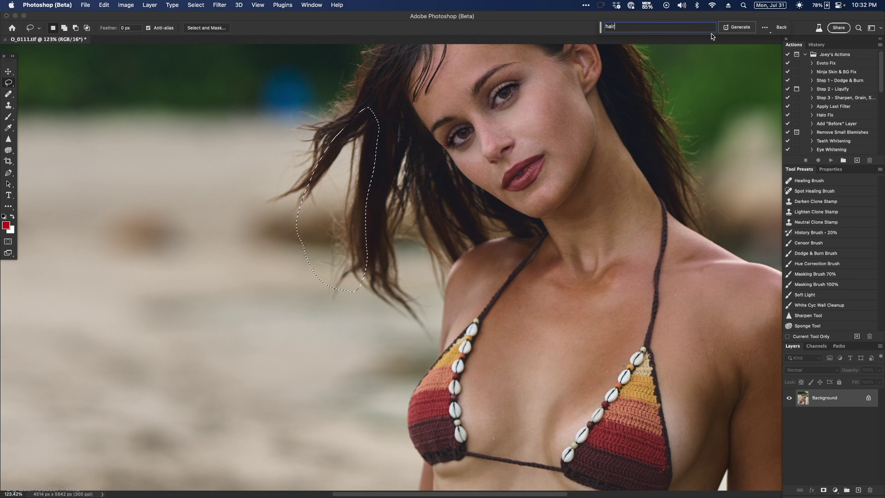
pyautogui.press('Return')
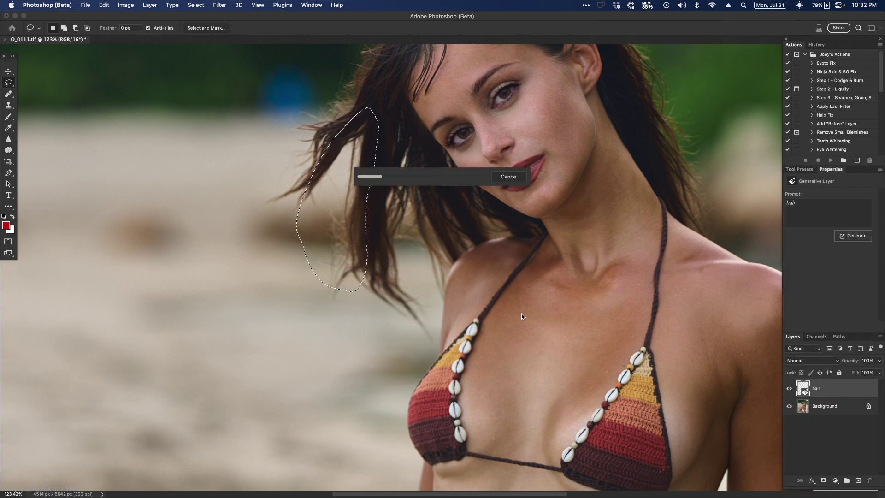
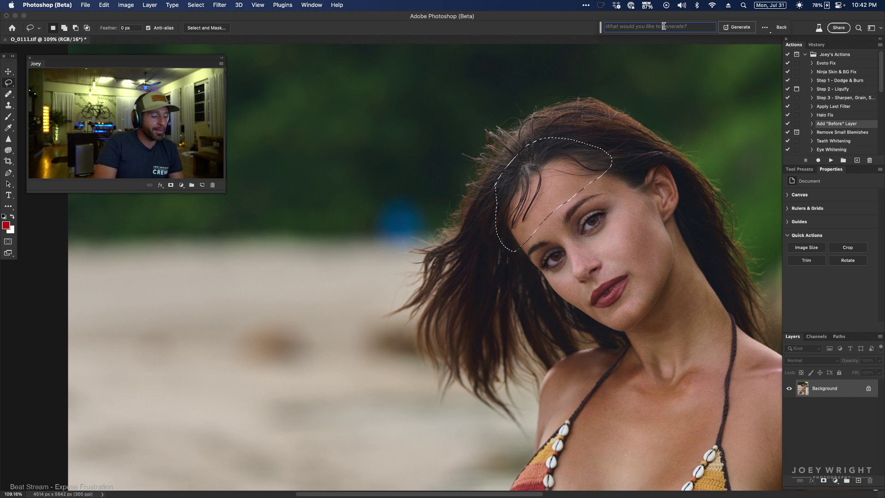
# - Run Generative Fill on the selected forehead and hairline area with the prompt "hair bangs" and inspect the whole photo
pyautogui.write('hair bangs')
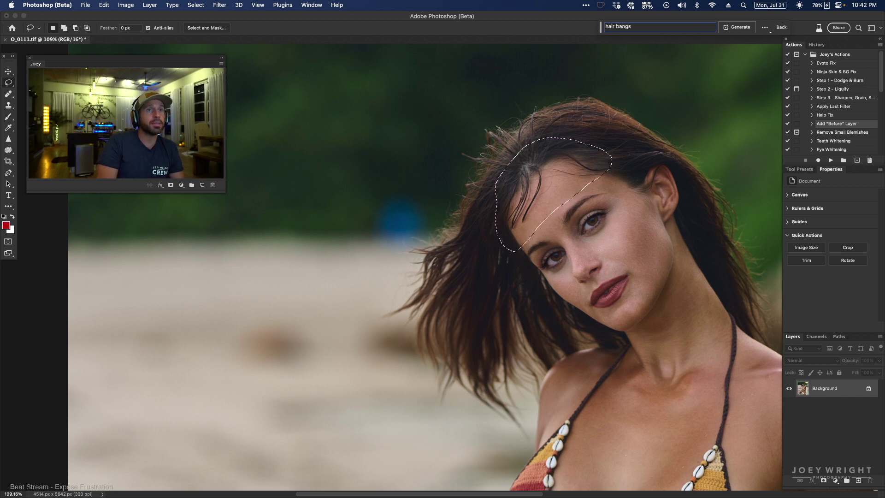
pyautogui.press('Return')
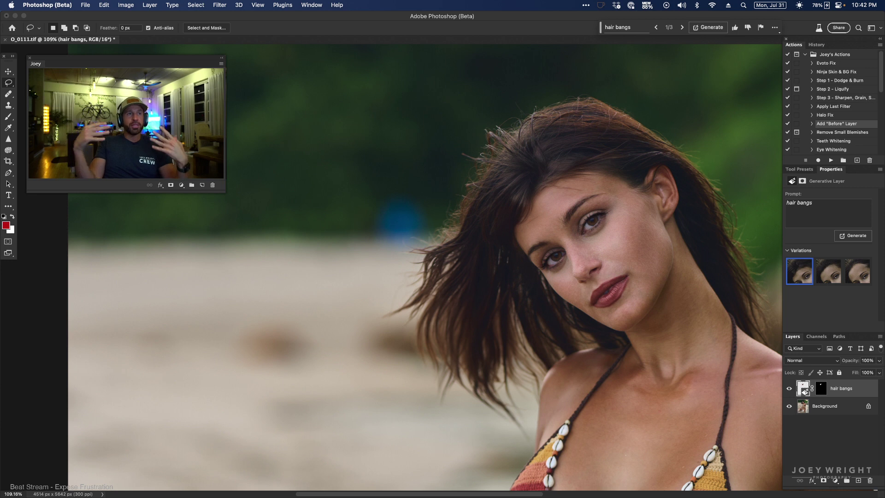
pyautogui.moveTo(649, 209); pyautogui.dragTo(528, 201)
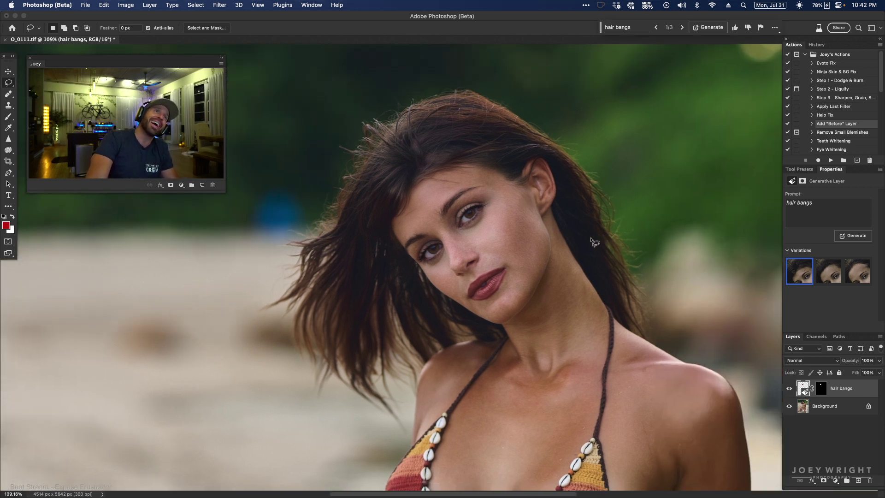
pyautogui.scroll(-3, 594, 243)
pyautogui.moveTo(588, 225); pyautogui.dragTo(556, 226)
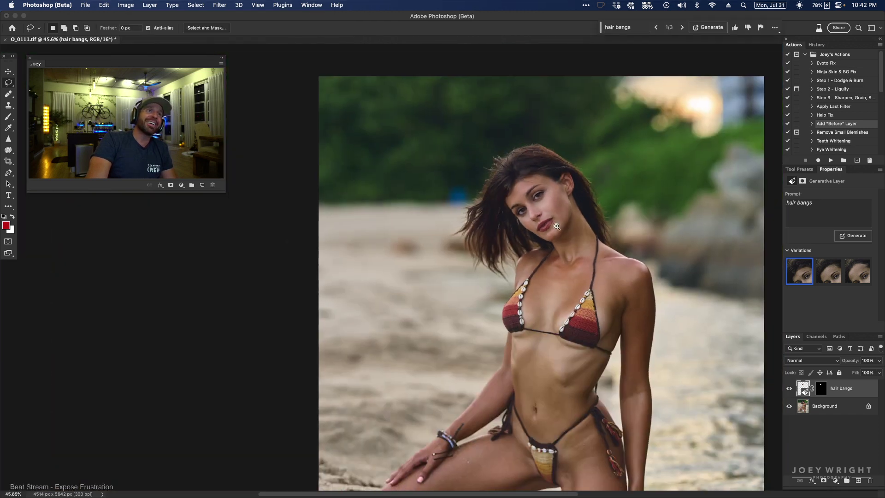
# - Compare the three hair bangs variations with the original hairline and choose the first variation
pyautogui.click(827, 279)
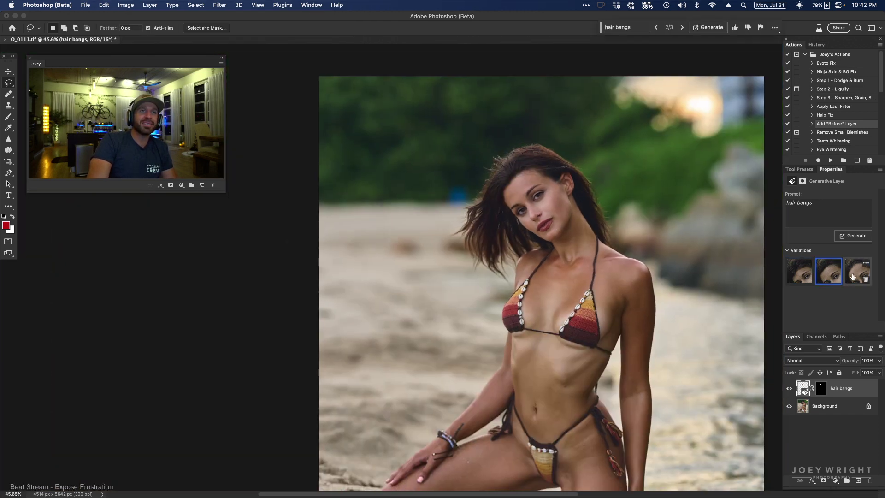
pyautogui.click(789, 387)
pyautogui.click(789, 387)
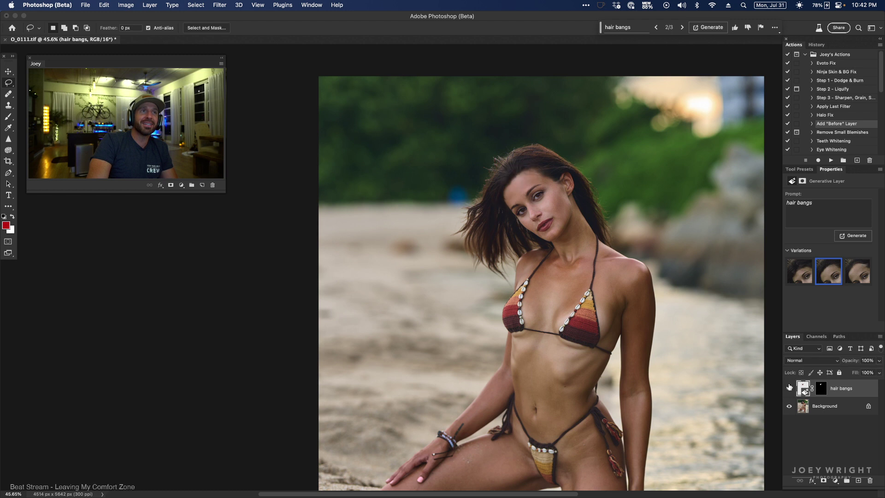
pyautogui.click(850, 274)
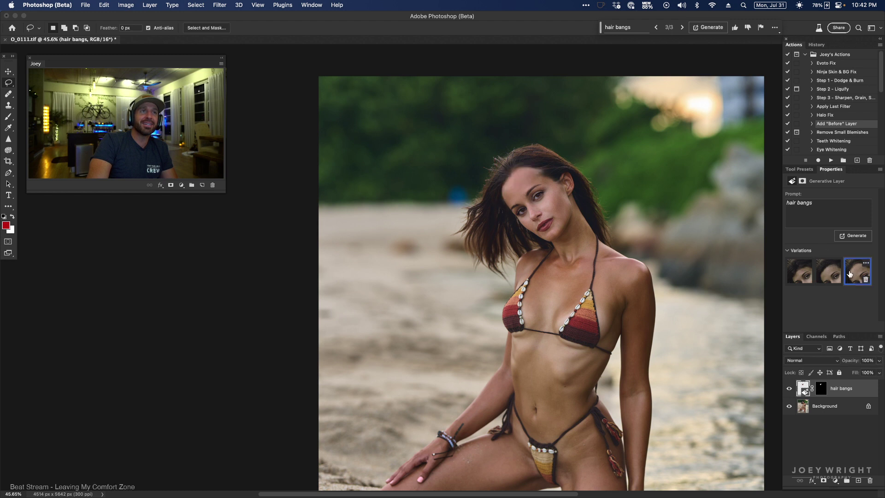
pyautogui.click(794, 274)
# - Paint black on the hair bangs layer mask to hide the stray strands on the forehead, then flatten the image
pyautogui.moveTo(525, 171); pyautogui.dragTo(556, 178)
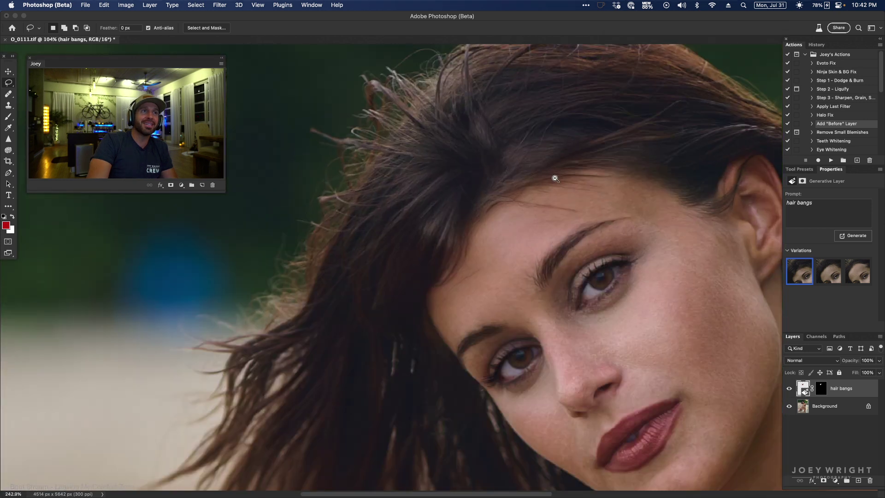
pyautogui.click(821, 388)
pyautogui.press('b')
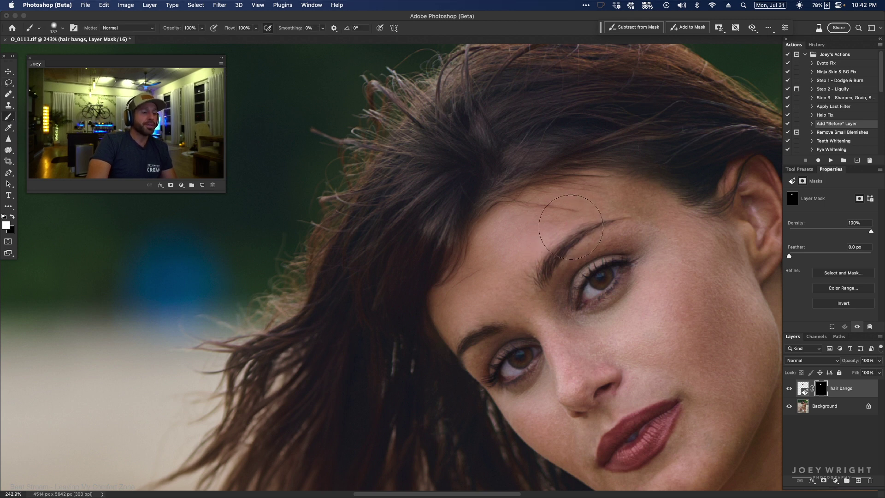
pyautogui.press('x')
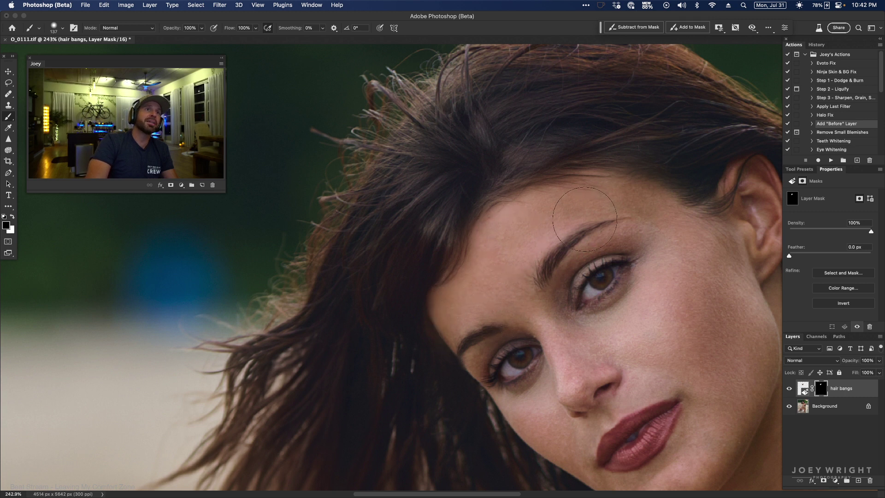
pyautogui.moveTo(656, 231); pyautogui.dragTo(616, 232)
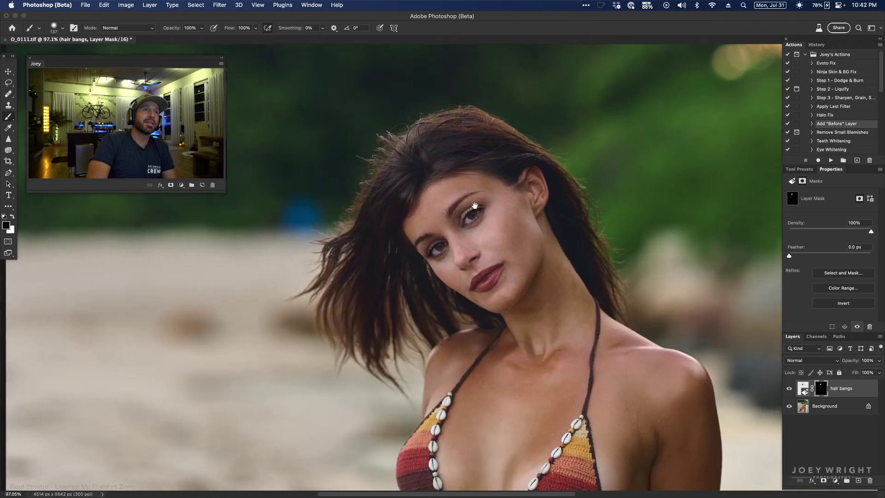
pyautogui.click(789, 390)
pyautogui.click(789, 390)
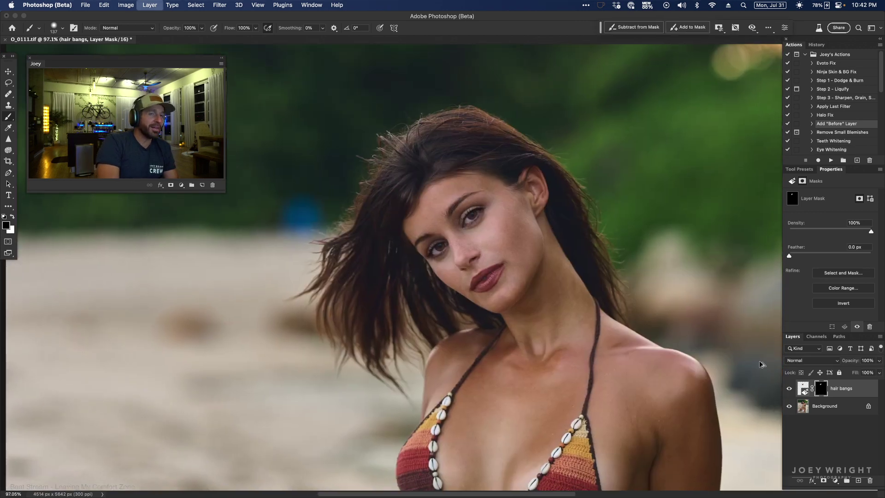
pyautogui.press('Delete')
# - Run the Add "Before" Layer action and toggle the before layer's visibility to compare, leaving it hidden
pyautogui.click(802, 169)
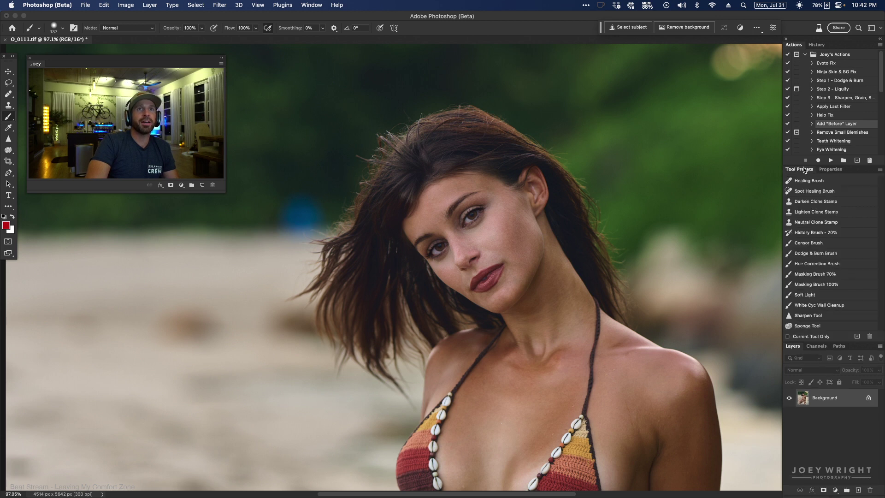
pyautogui.click(831, 160)
pyautogui.click(788, 399)
pyautogui.click(789, 399)
pyautogui.click(789, 399)
pyautogui.scroll(-3, 524, 276)
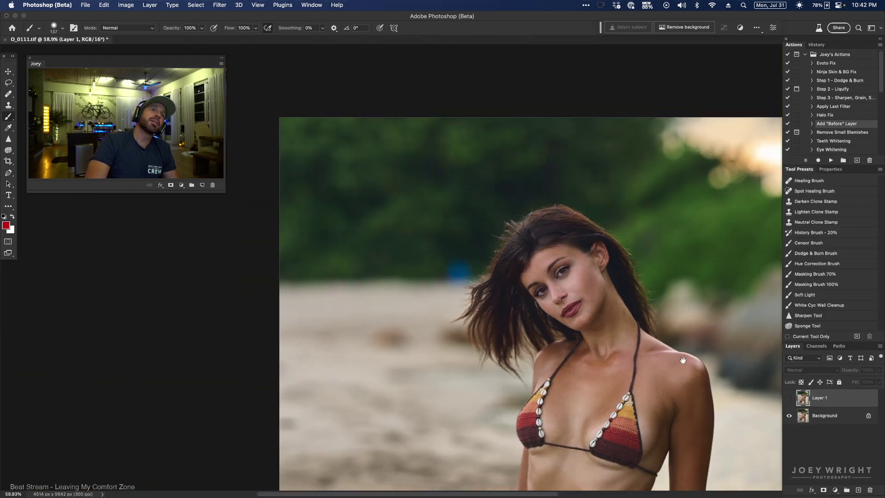
pyautogui.scroll(-2, 524, 277)
pyautogui.scroll(1, 423, 170)
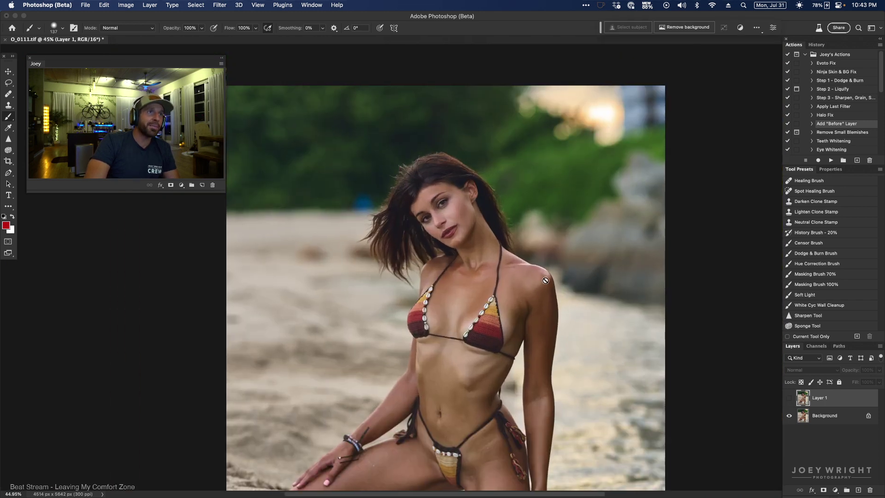
pyautogui.scroll(-2, 524, 245)
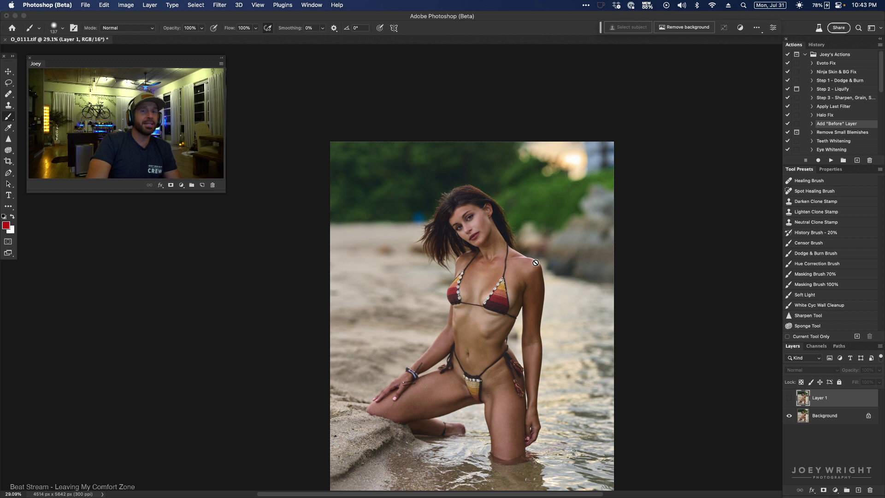
# - Draw a lasso selection around the blurred blue spot in the background beside the model's hair
pyautogui.scroll(5, 519, 262)
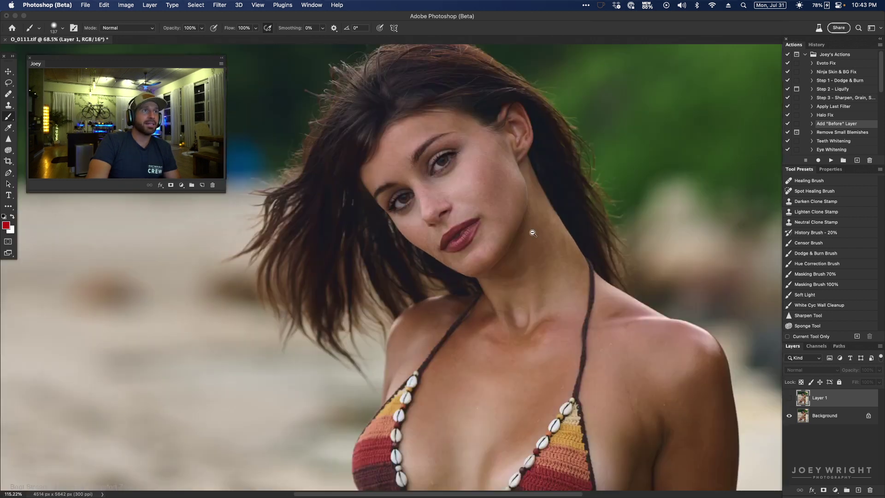
pyautogui.scroll(-1, 573, 290)
pyautogui.scroll(-1, 576, 281)
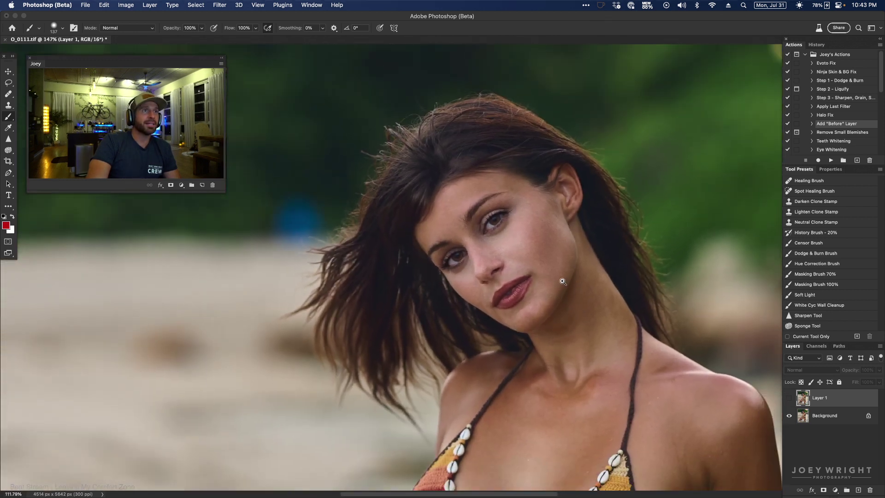
pyautogui.click(8, 83)
pyautogui.press('w')
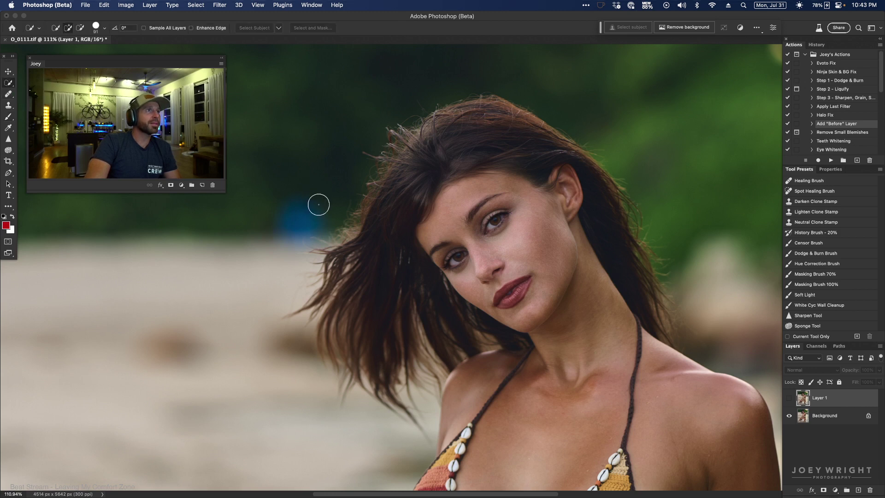
pyautogui.click(8, 83)
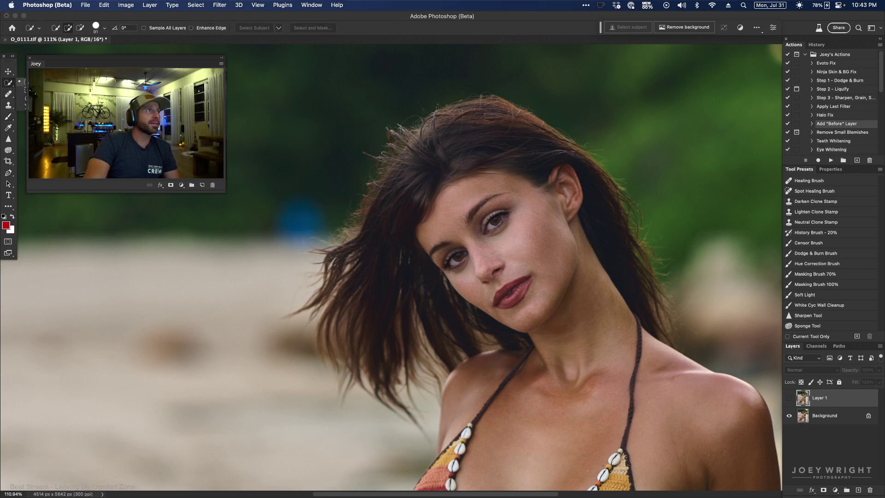
pyautogui.click(32, 82)
pyautogui.moveTo(266, 213)
pyautogui.mouseDown()
pyautogui.moveTo(282, 198)
pyautogui.moveTo(333, 202)
pyautogui.moveTo(317, 240)
pyautogui.moveTo(262, 223)
pyautogui.moveTo(299, 188)
pyautogui.moveTo(340, 231)
pyautogui.moveTo(291, 259)
pyautogui.moveTo(239, 212)
pyautogui.mouseUp()
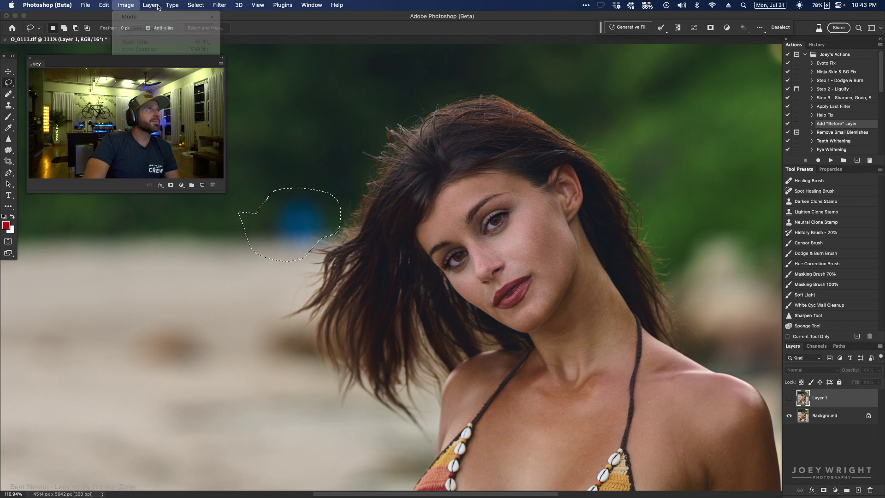
pyautogui.click(201, 5)
pyautogui.moveTo(97, 7)
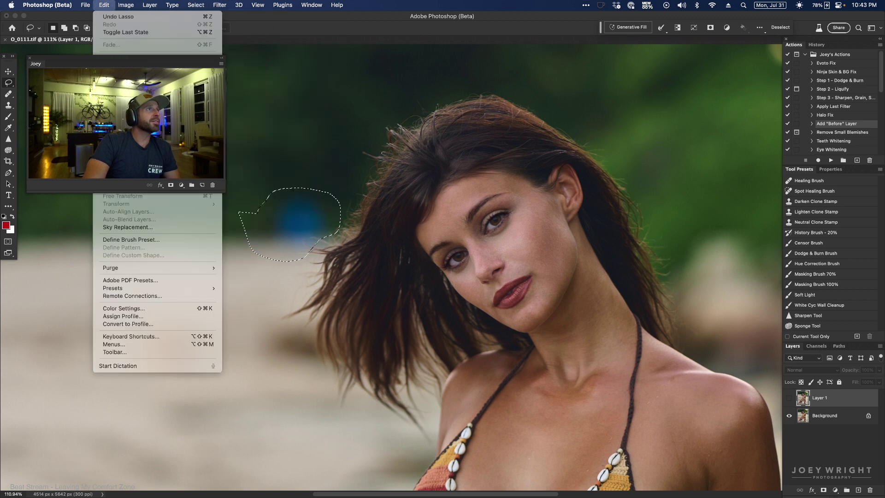
pyautogui.click(124, 157)
pyautogui.click(477, 280)
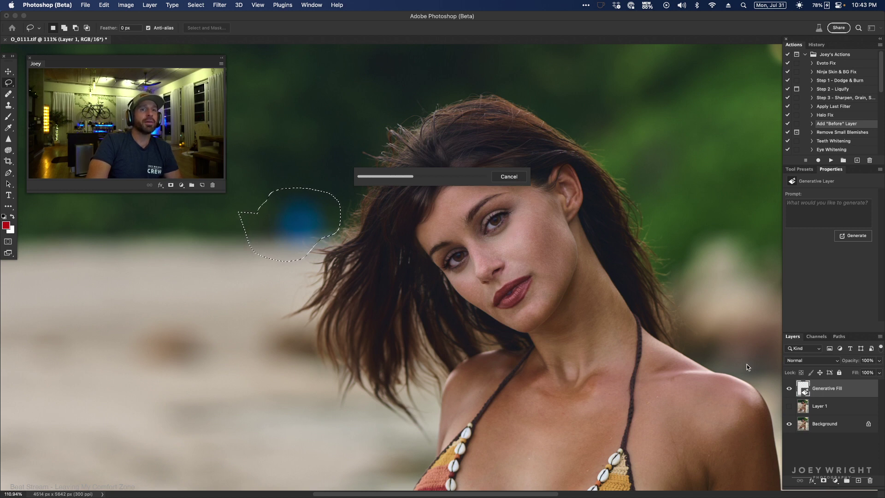
pyautogui.click(509, 177)
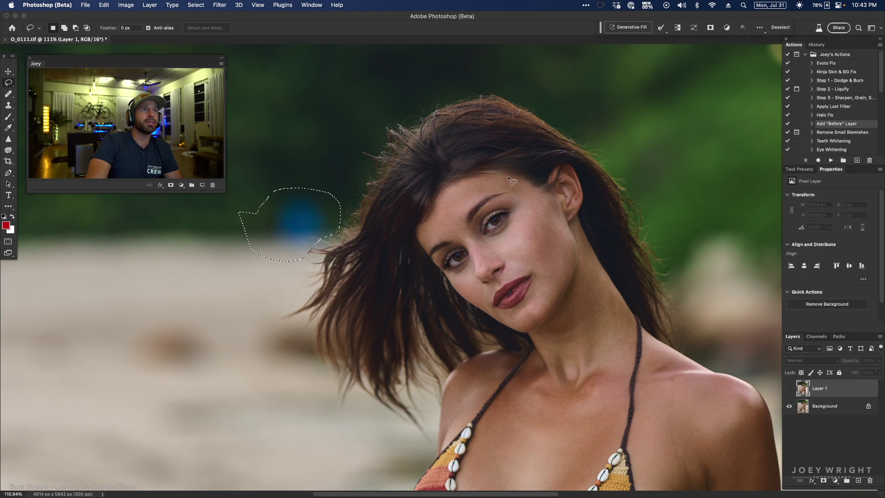
# - Fill the selected blue spot on the Background layer with Content-Aware at Normal mode and 100% opacity, then deselect
pyautogui.click(827, 407)
pyautogui.click(108, 6)
pyautogui.moveTo(128, 7)
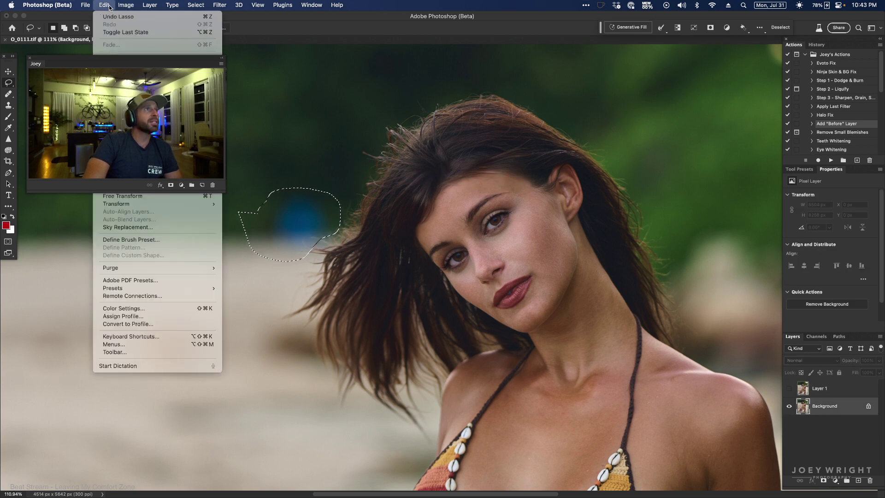
pyautogui.click(117, 141)
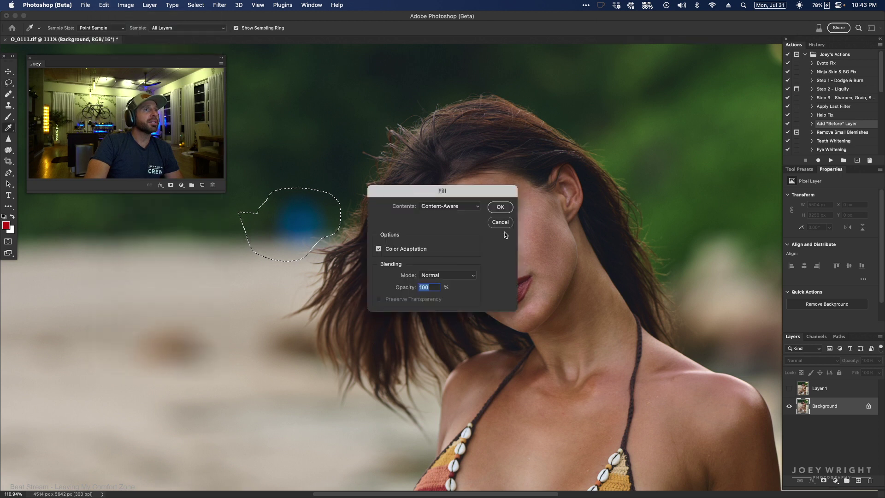
pyautogui.click(502, 206)
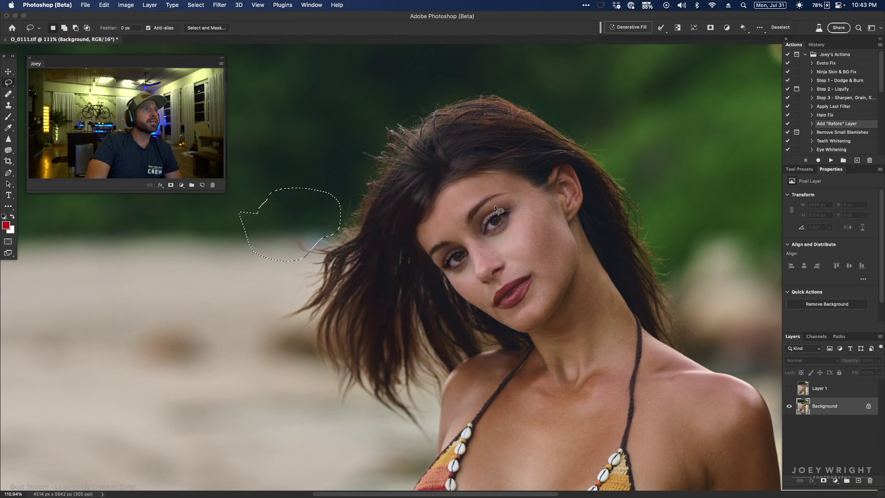
pyautogui.press('super+d')
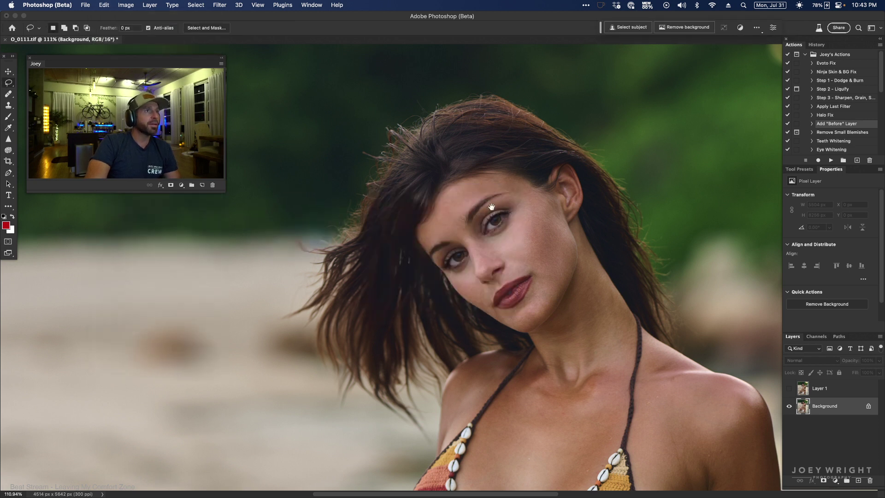
# - Toggle the before layer's visibility to compare the whole photo, leaving it hidden
pyautogui.moveTo(485, 206); pyautogui.dragTo(396, 203)
pyautogui.moveTo(456, 256); pyautogui.dragTo(475, 256)
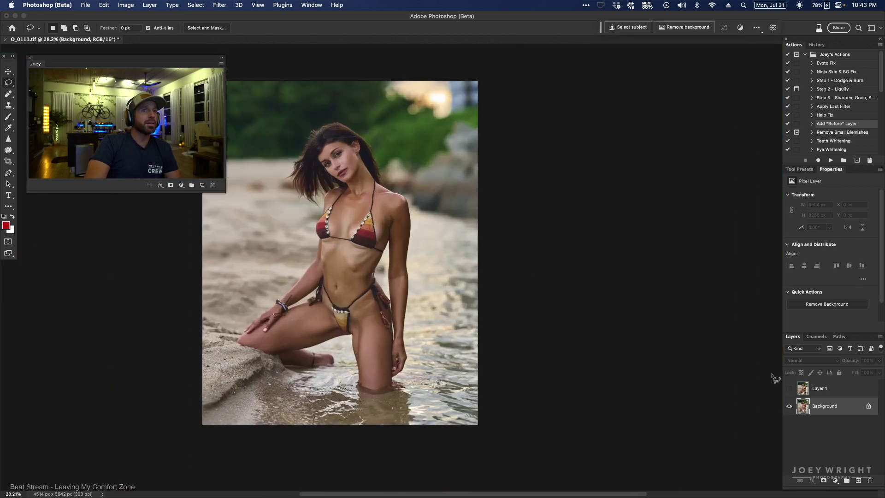
pyautogui.click(789, 388)
pyautogui.click(789, 388)
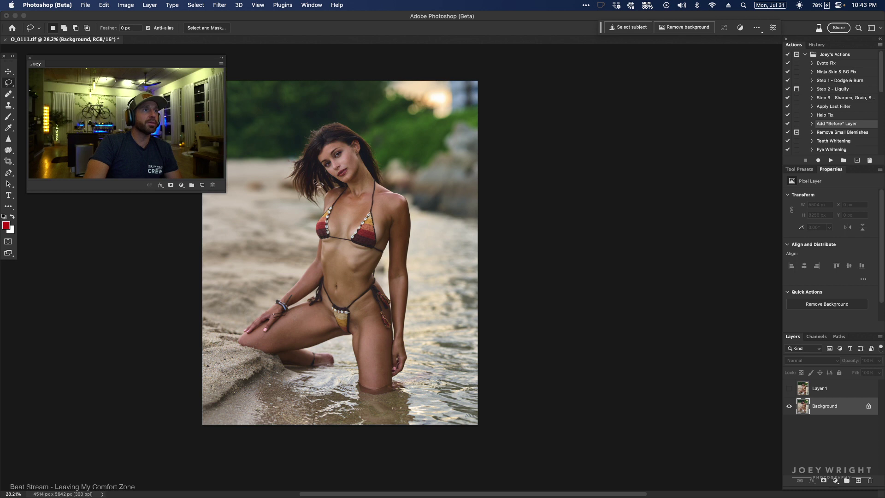
pyautogui.moveTo(363, 163); pyautogui.dragTo(392, 162)
pyautogui.moveTo(403, 213); pyautogui.dragTo(382, 211)
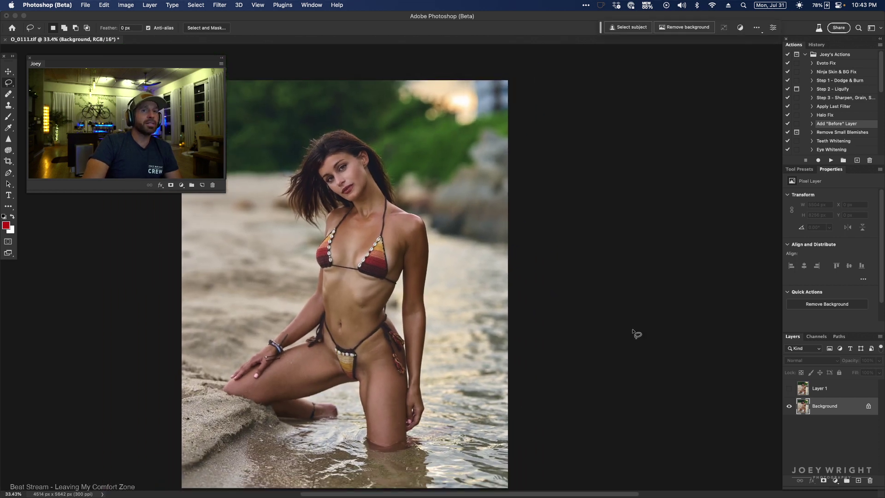
# - Draw a lasso selection around the model's body from the neck down to the water
pyautogui.moveTo(330, 207)
pyautogui.mouseDown()
pyautogui.moveTo(387, 198)
pyautogui.moveTo(430, 219)
pyautogui.moveTo(436, 296)
pyautogui.mouseUp()
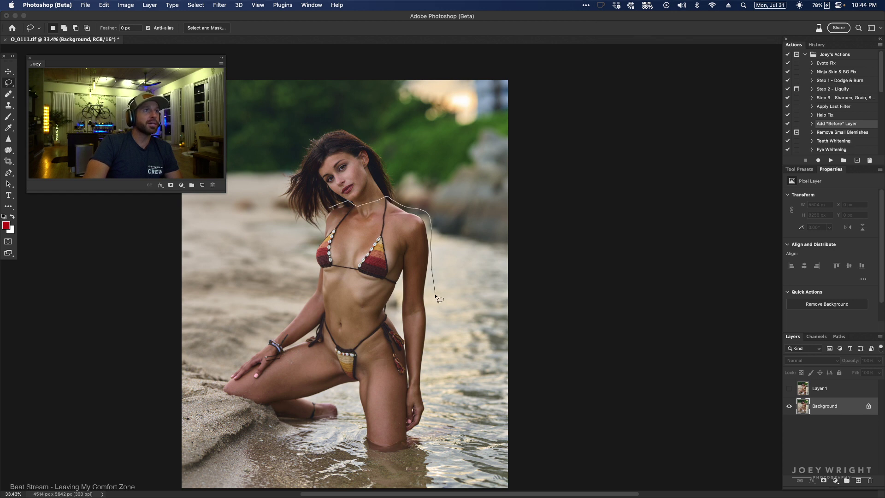
pyautogui.moveTo(434, 340)
pyautogui.mouseDown()
pyautogui.moveTo(421, 378)
pyautogui.moveTo(425, 429)
pyautogui.moveTo(412, 449)
pyautogui.moveTo(379, 465)
pyautogui.moveTo(301, 429)
pyautogui.moveTo(208, 408)
pyautogui.mouseUp()
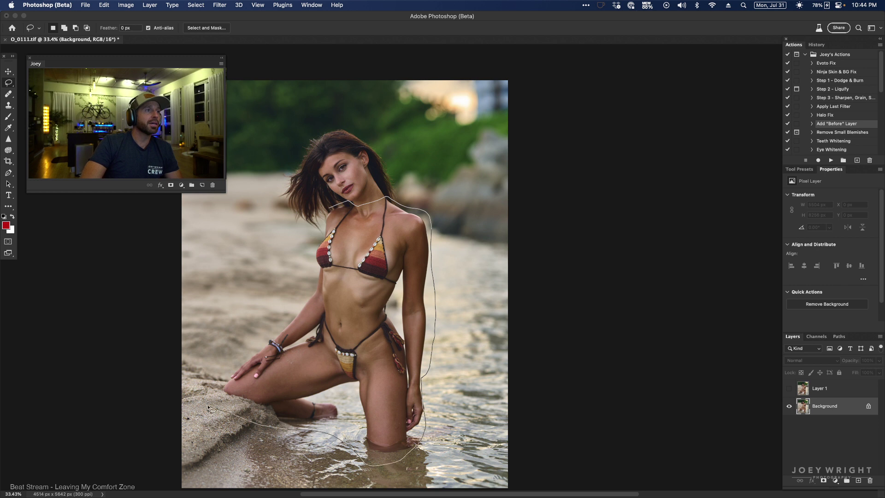
pyautogui.moveTo(220, 364)
pyautogui.mouseDown()
pyautogui.moveTo(266, 333)
pyautogui.moveTo(301, 291)
pyautogui.mouseUp()
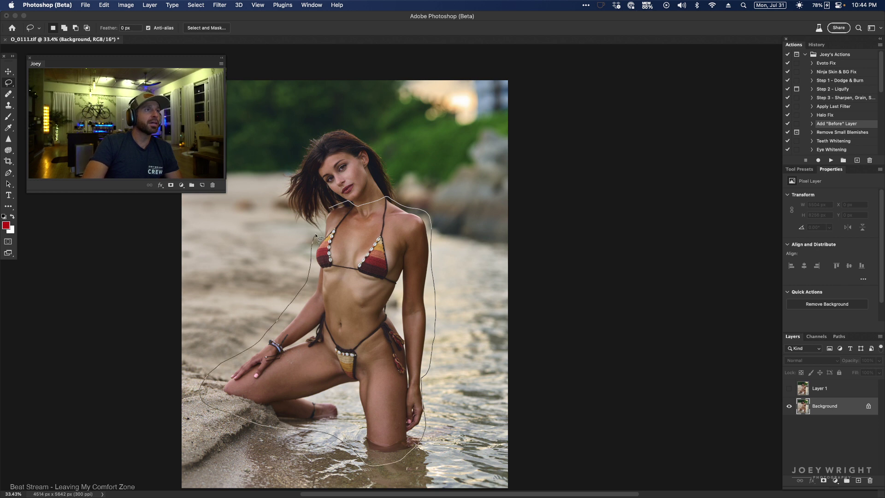
pyautogui.moveTo(334, 211); pyautogui.dragTo(332, 209)
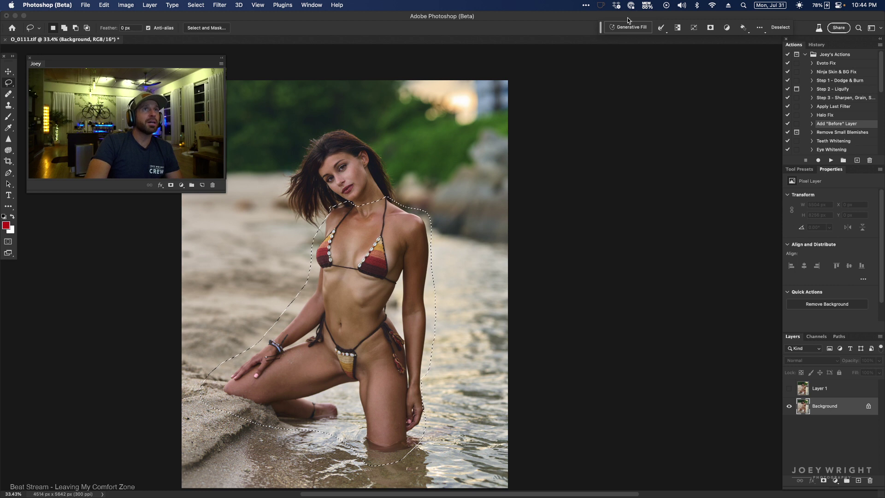
# - Run Generative Fill on the selected body with the prompt "nun dress", then delete the generated layer
pyautogui.click(647, 29)
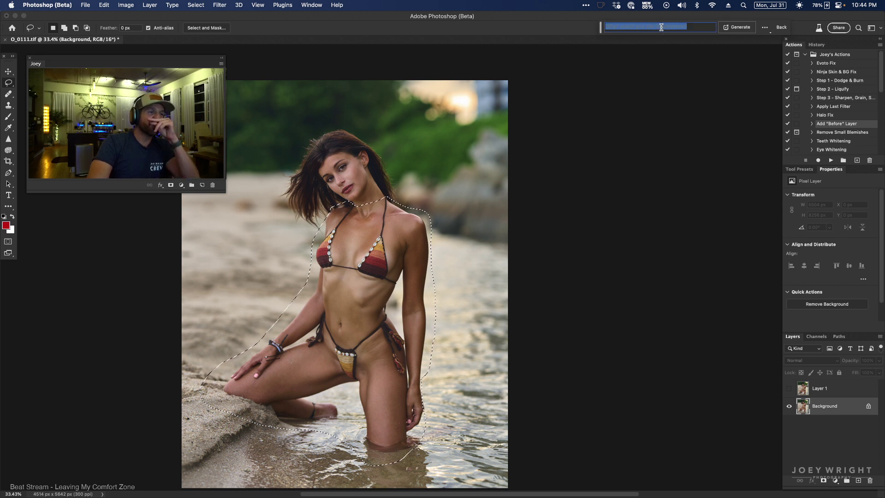
pyautogui.write('nunn')
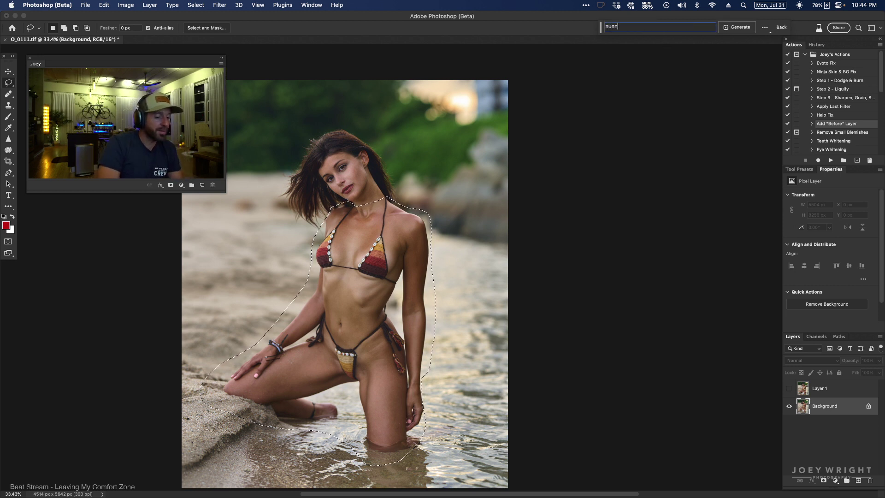
pyautogui.press('BackSpace')
pyautogui.write('d')
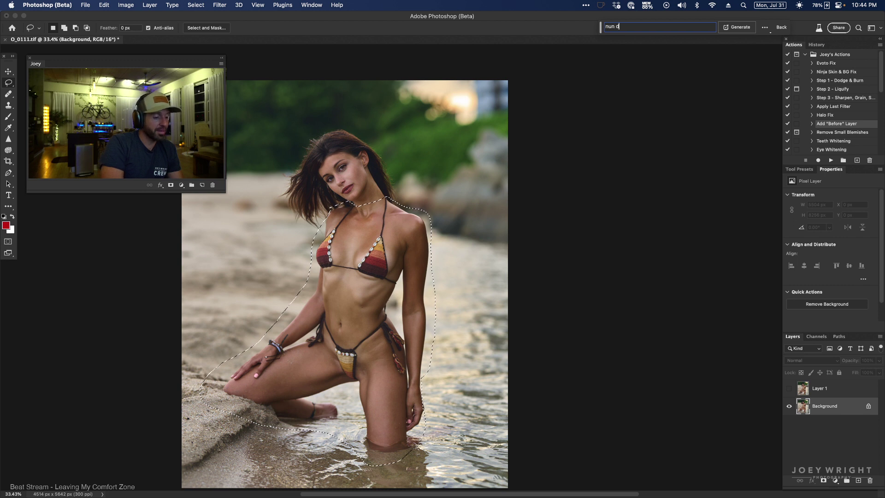
pyautogui.write('ress')
pyautogui.press('Return')
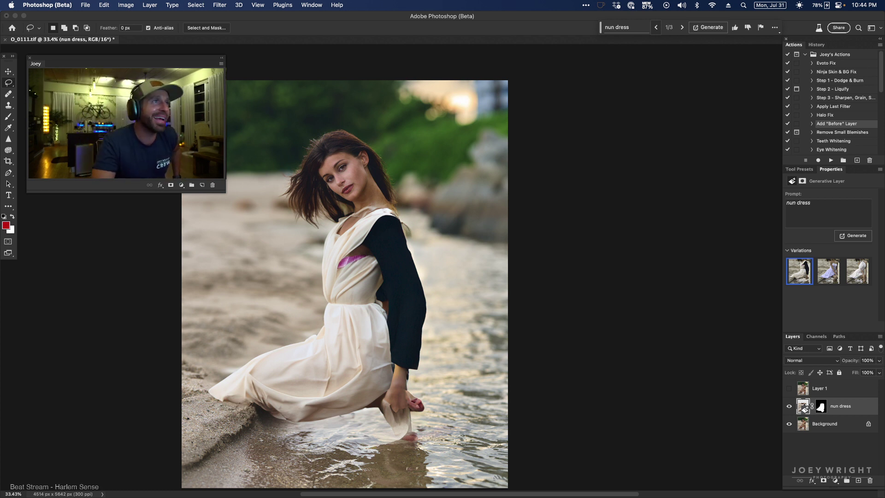
pyautogui.press('BackSpace')
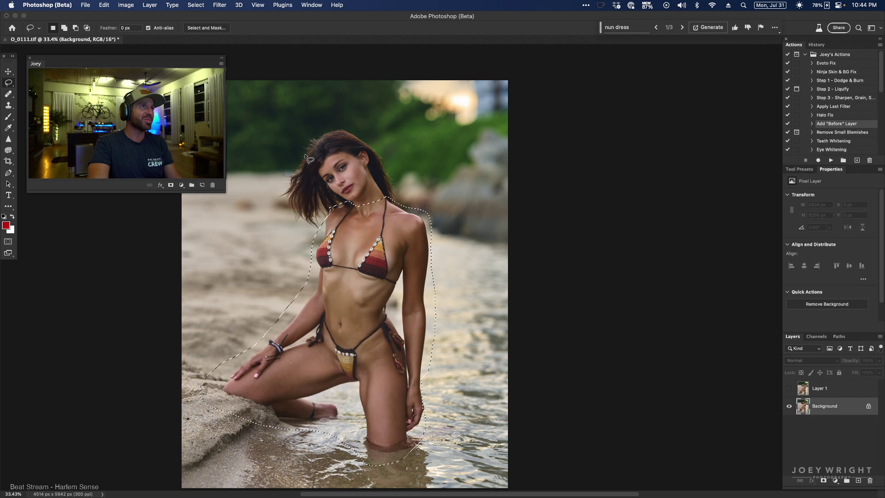
# - Clear the body selection and flatten the image to a single Background layer, discarding the hidden before layer
pyautogui.scroll(5, 306, 152)
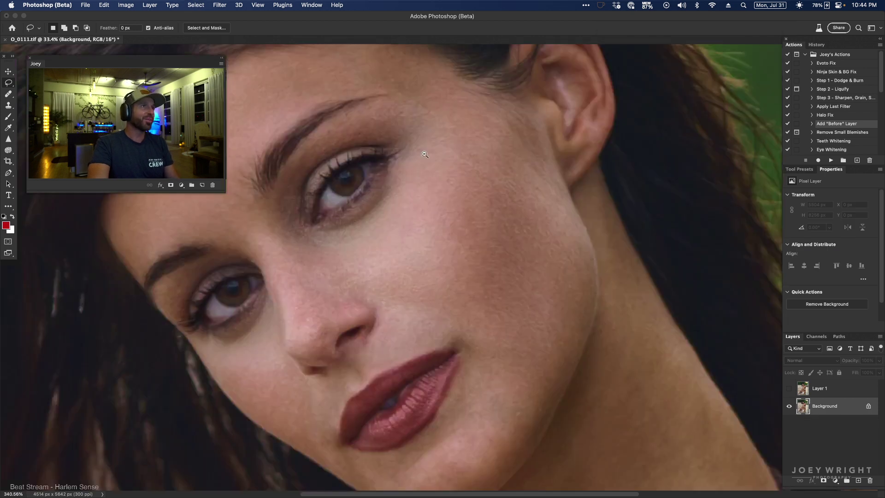
pyautogui.scroll(2, 376, 157)
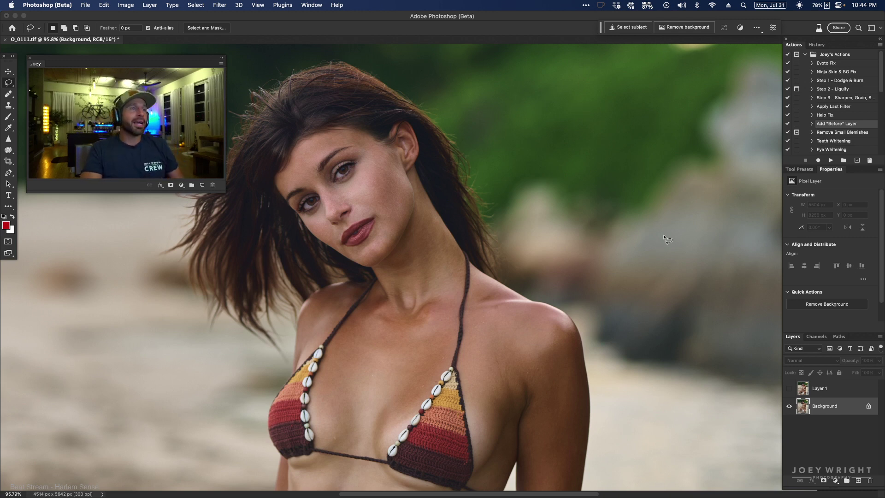
pyautogui.scroll(-4, 593, 239)
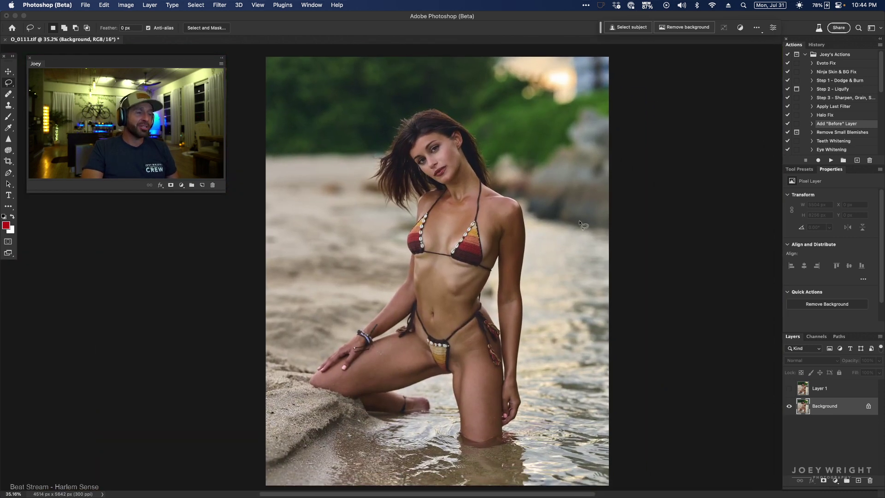
pyautogui.press('super+z')
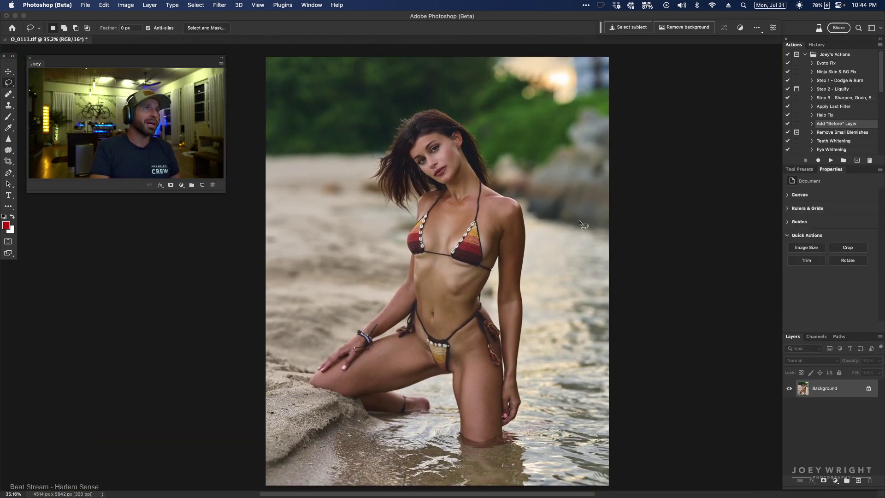
# - Duplicate the whole image into a new document named "O_0111 copy"
pyautogui.click(10, 72)
pyautogui.click(124, 5)
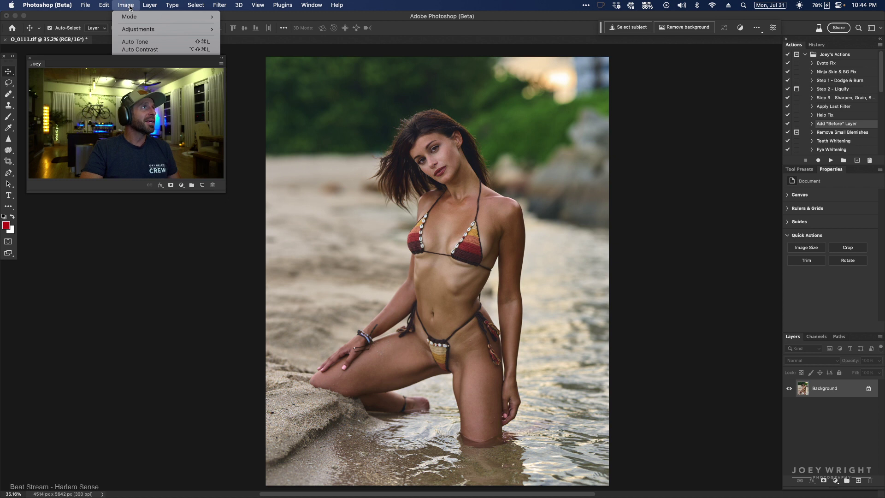
pyautogui.moveTo(152, 6)
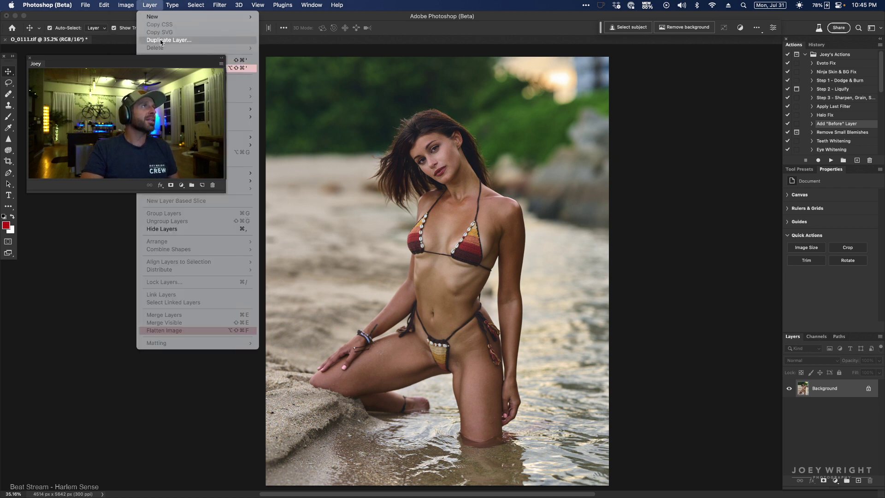
pyautogui.moveTo(102, 6)
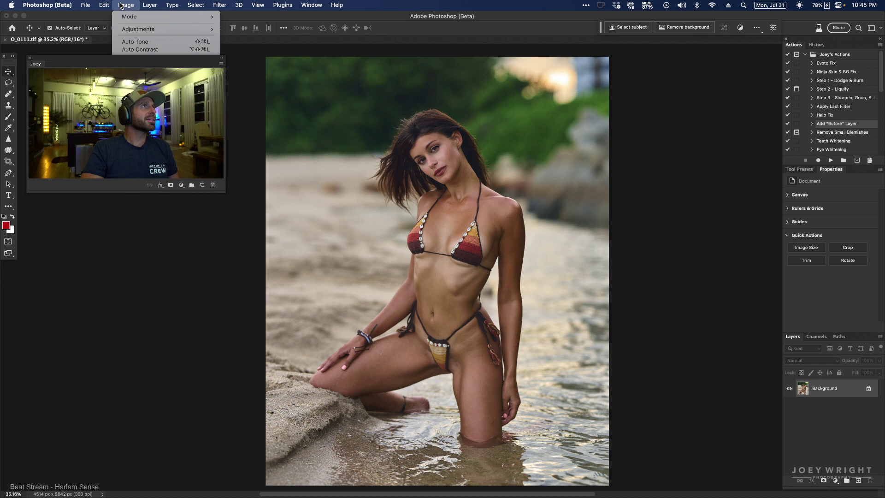
pyautogui.click(134, 121)
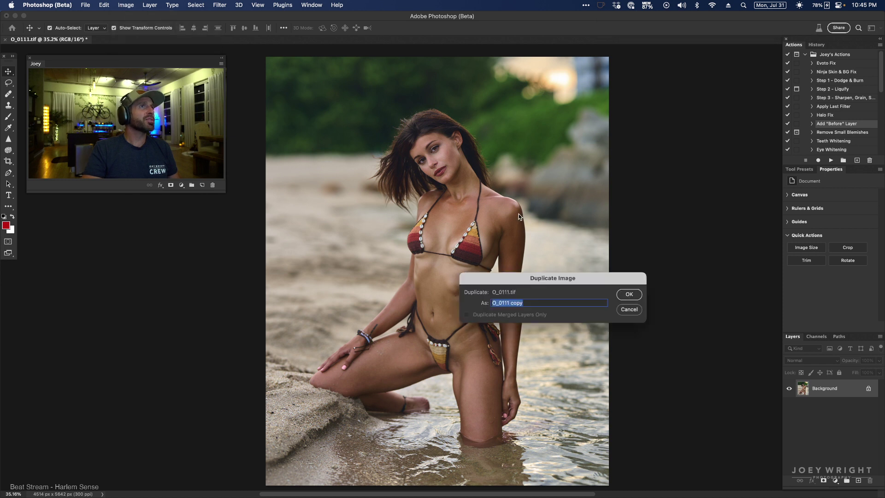
pyautogui.click(635, 296)
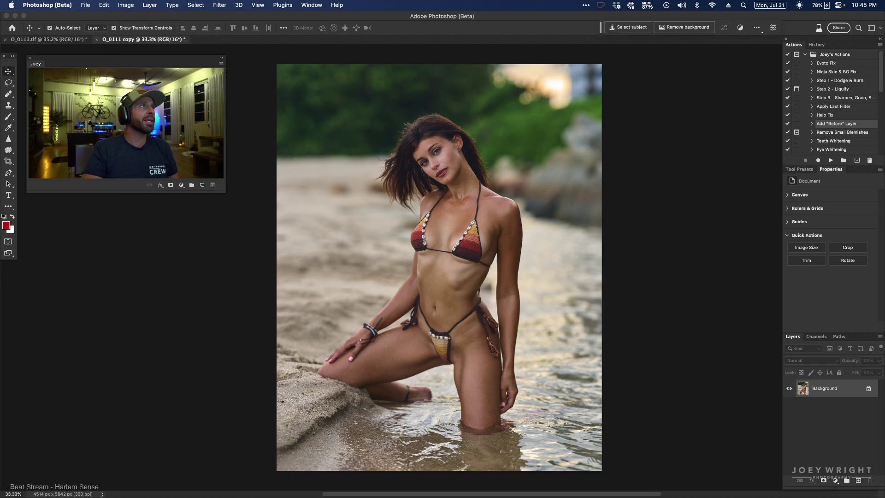
# - Crop the copy to a full-width horizontal head-and-shoulders frame of about 4514 x 2090 px, deleting the cropped pixels
pyautogui.press('c')
pyautogui.moveTo(440, 471); pyautogui.dragTo(452, 391)
pyautogui.moveTo(445, 340); pyautogui.dragTo(444, 345)
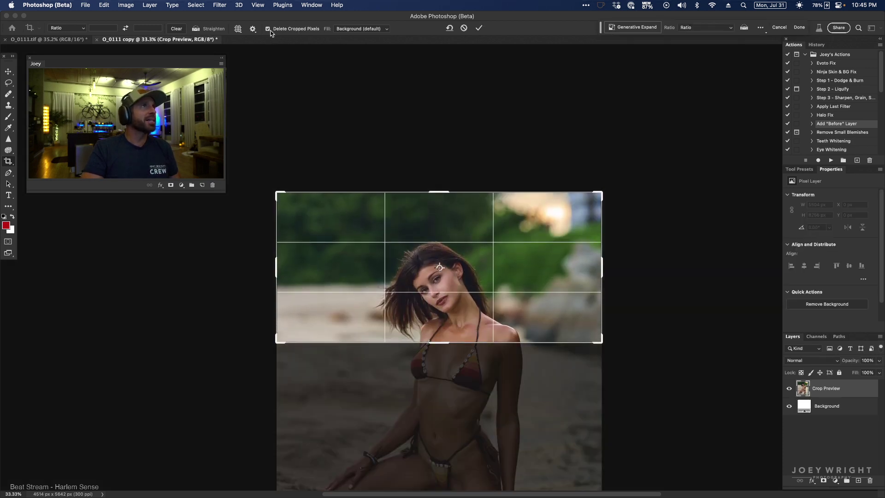
pyautogui.click(479, 28)
pyautogui.scroll(10, 493, 298)
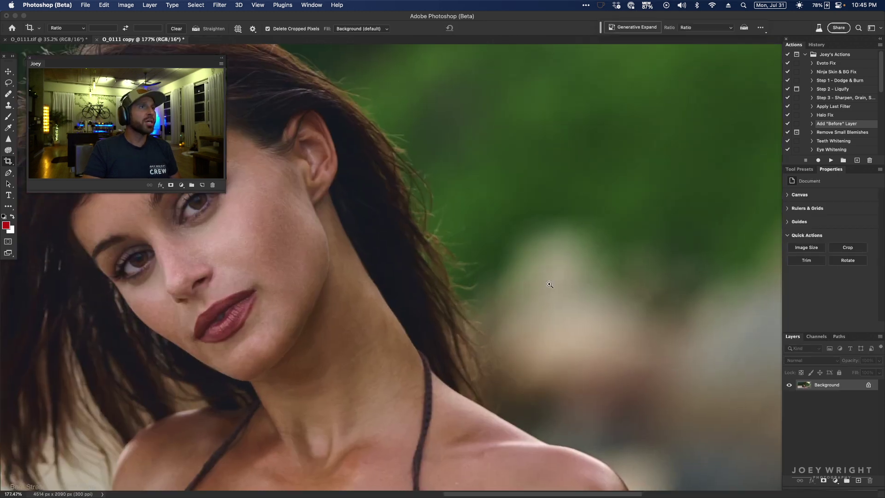
# - Copy the cropped head-and-shoulders image into the O_0111.tif document as a new layer
pyautogui.scroll(-3, 493, 297)
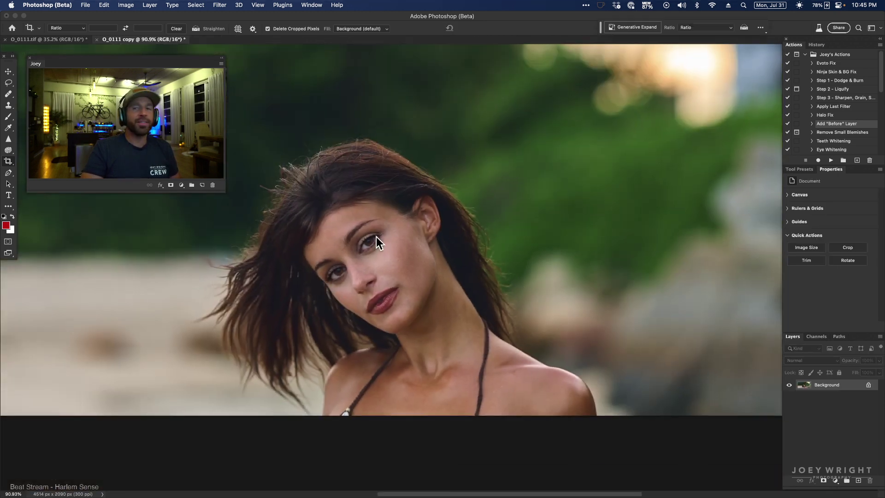
pyautogui.scroll(-5, 506, 305)
pyautogui.scroll(1, 506, 305)
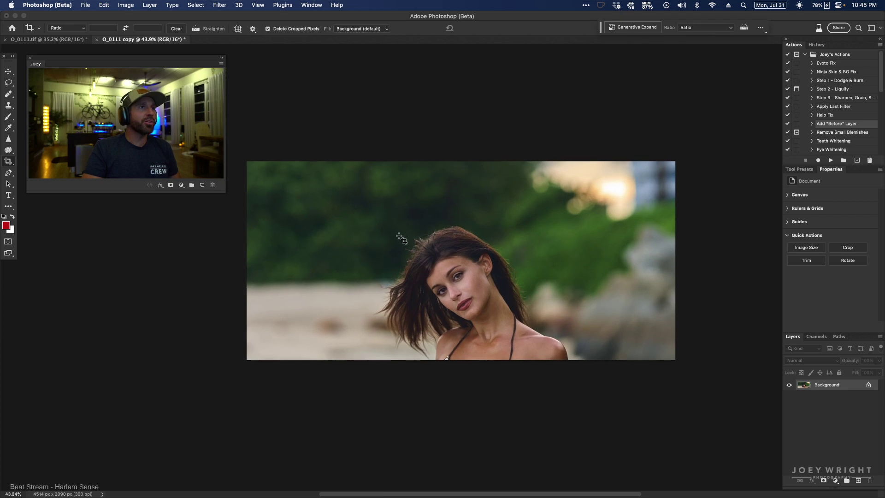
pyautogui.press('v')
pyautogui.moveTo(818, 393); pyautogui.dragTo(411, 158)
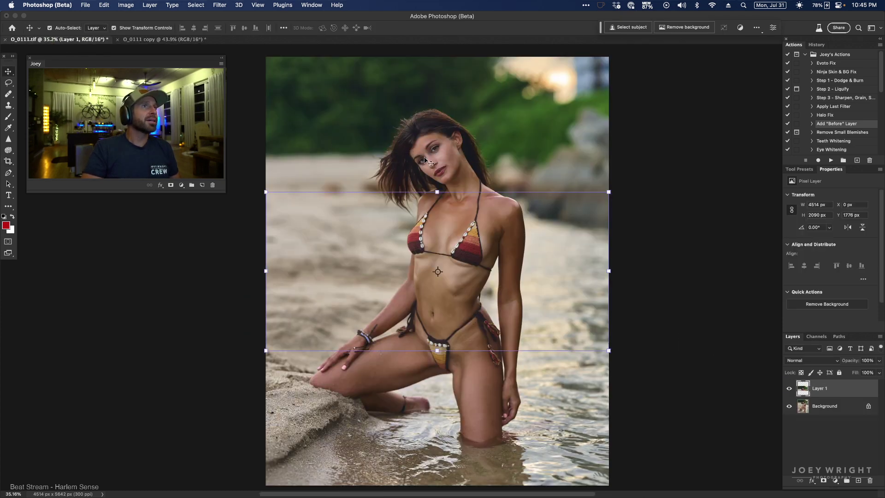
# - Turn on snapping and move the copied close-up layer flush with the canvas's top and side edges at X 0, Y 0 px
pyautogui.moveTo(484, 269); pyautogui.dragTo(485, 143)
pyautogui.click(258, 5)
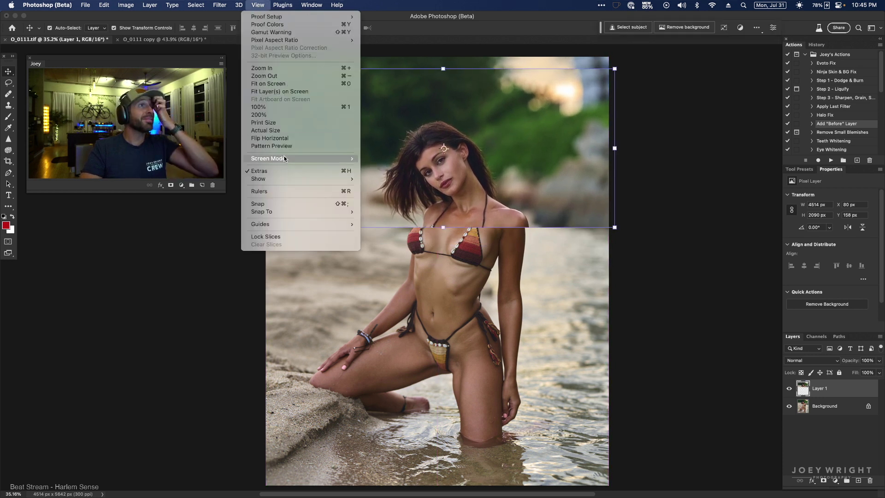
pyautogui.click(277, 204)
pyautogui.moveTo(463, 187)
pyautogui.mouseDown()
pyautogui.moveTo(440, 186)
pyautogui.moveTo(458, 171)
pyautogui.mouseUp()
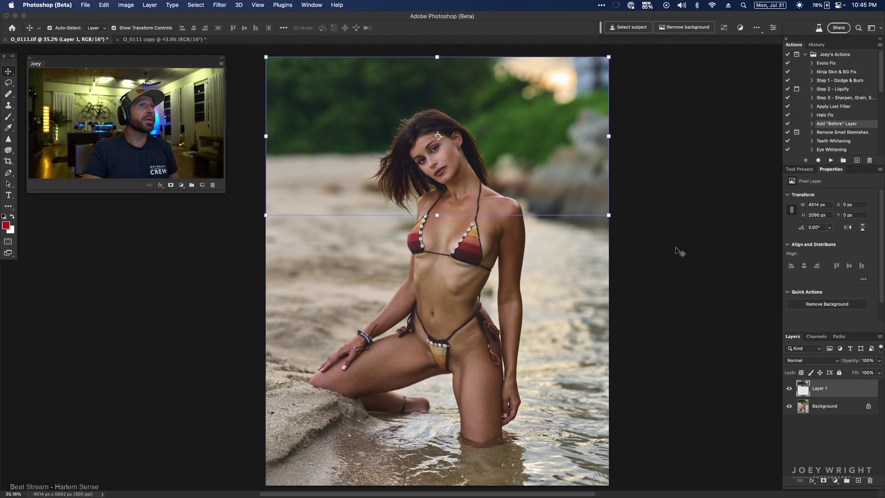
# - Merge the aligned close-up layer down into the Background layer
pyautogui.click(674, 250)
pyautogui.scroll(5, 496, 145)
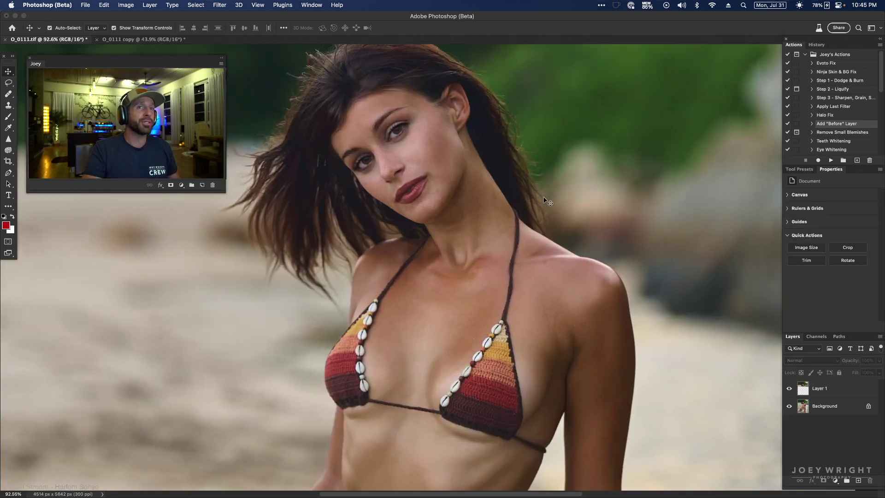
pyautogui.press('super+e')
pyautogui.scroll(-8, 462, 156)
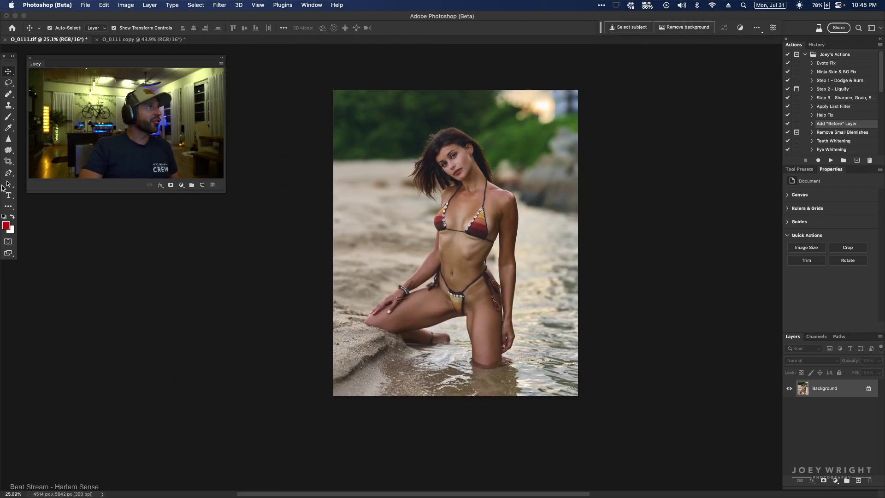
# - Extend the canvas to the left of the model to about 6617 px wide and fill it with Generative Expand without a prompt
pyautogui.press('c')
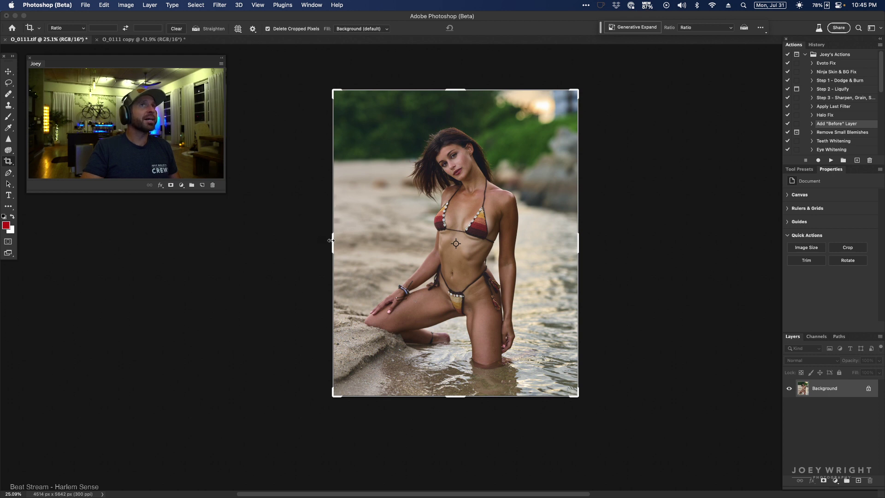
pyautogui.moveTo(332, 233); pyautogui.dragTo(275, 230)
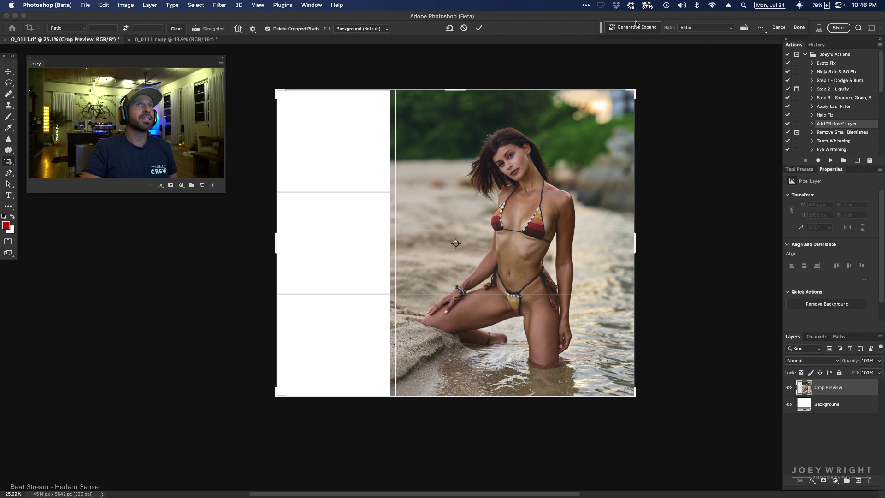
pyautogui.click(637, 26)
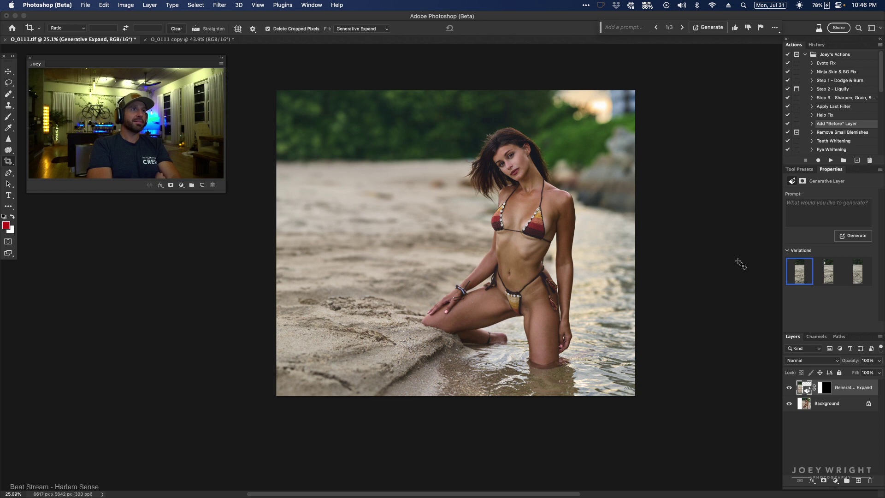
# - Extend the canvas over the water on the right to about 9082 px wide using Generative Expand without a prompt
pyautogui.click(619, 195)
pyautogui.moveTo(636, 239); pyautogui.dragTo(702, 241)
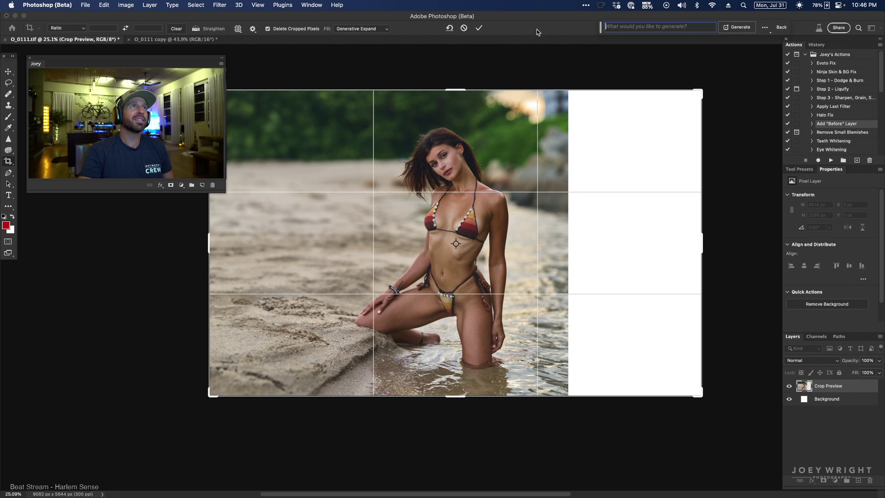
pyautogui.click(479, 30)
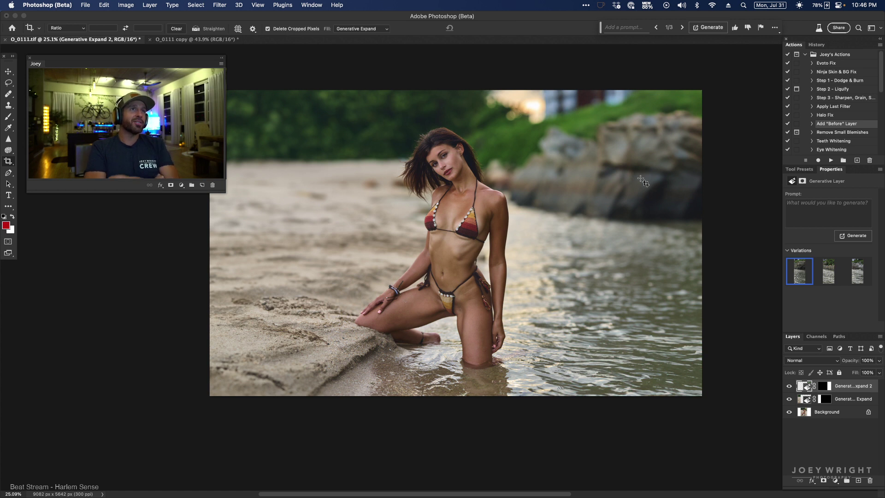
# - Extend the canvas below the model to about 6785 px high using Generative Expand without a prompt
pyautogui.moveTo(574, 178); pyautogui.dragTo(549, 175)
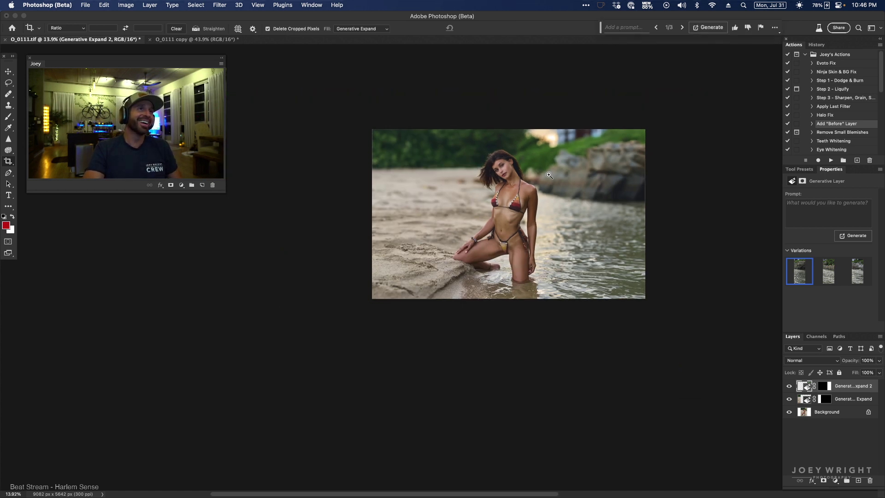
pyautogui.click(549, 176)
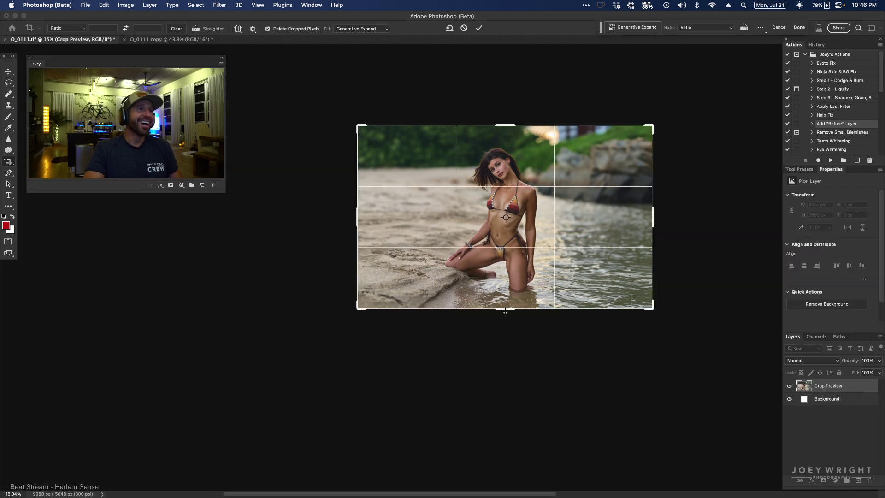
pyautogui.moveTo(505, 310); pyautogui.dragTo(505, 347)
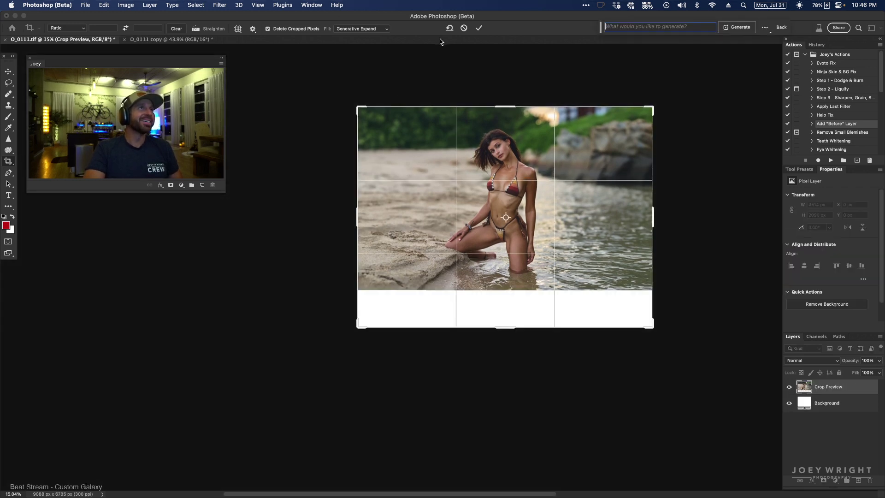
pyautogui.click(478, 28)
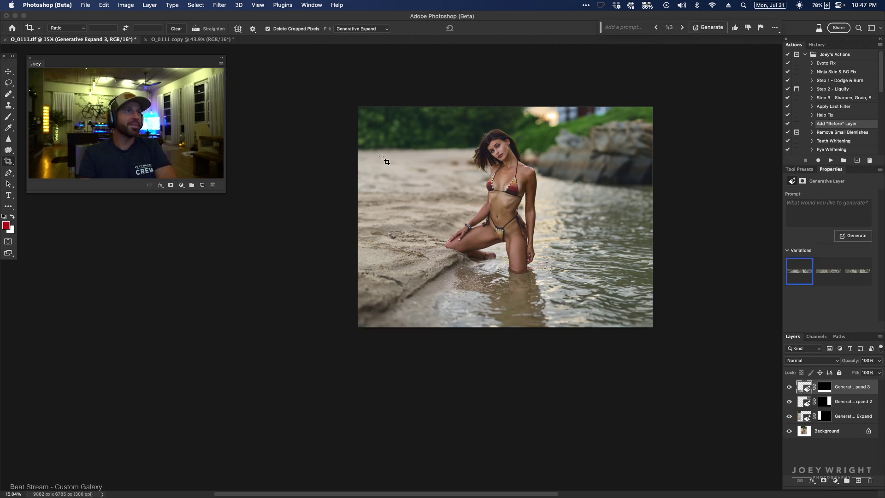
# - Extend the canvas above the model to about 7889 px high using Generative Expand without a prompt
pyautogui.click(409, 166)
pyautogui.scroll(5, 502, 148)
pyautogui.moveTo(506, 226)
pyautogui.mouseDown()
pyautogui.moveTo(507, 198)
pyautogui.moveTo(506, 211)
pyautogui.mouseUp()
pyautogui.click(479, 28)
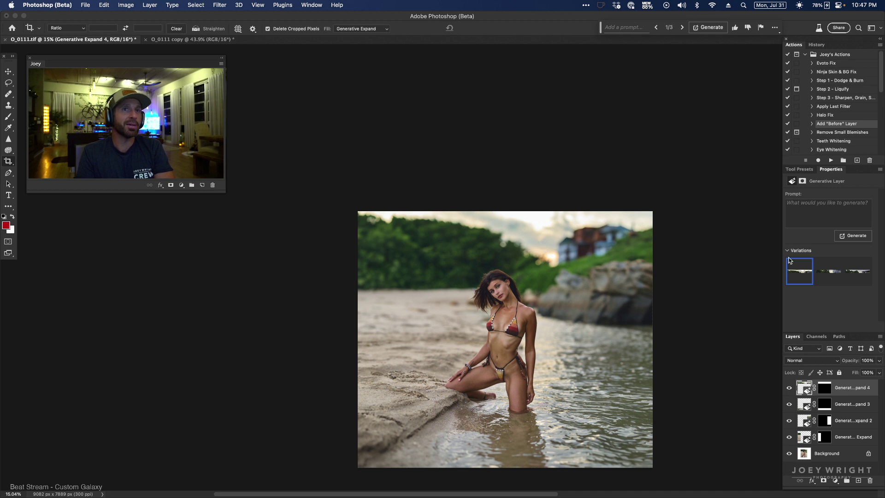
# - Compare the generated variations of the new top area and keep the second one
pyautogui.click(823, 273)
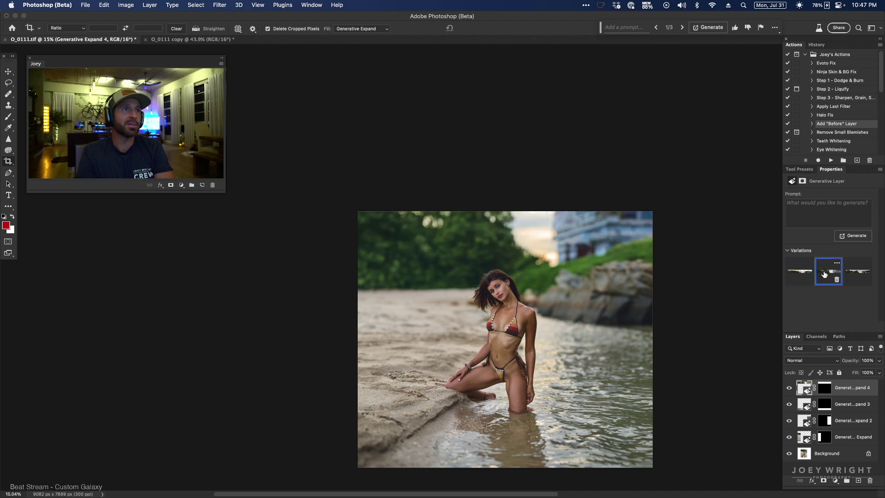
pyautogui.click(846, 275)
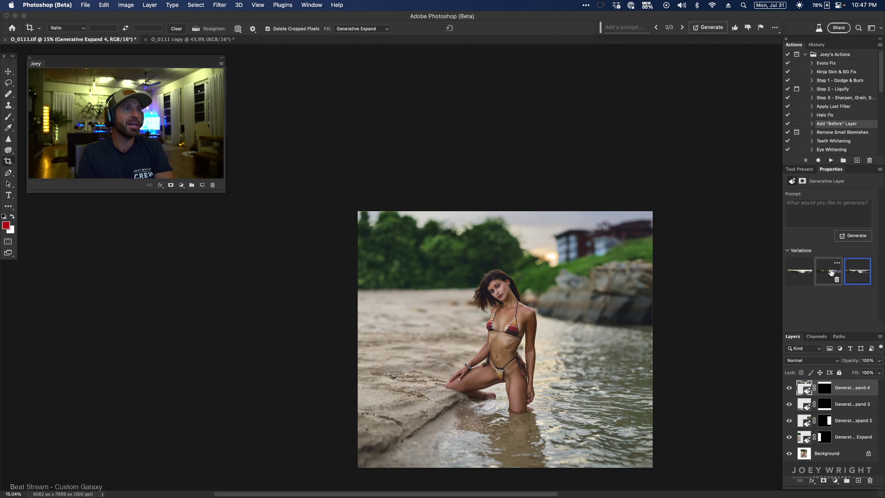
pyautogui.click(831, 272)
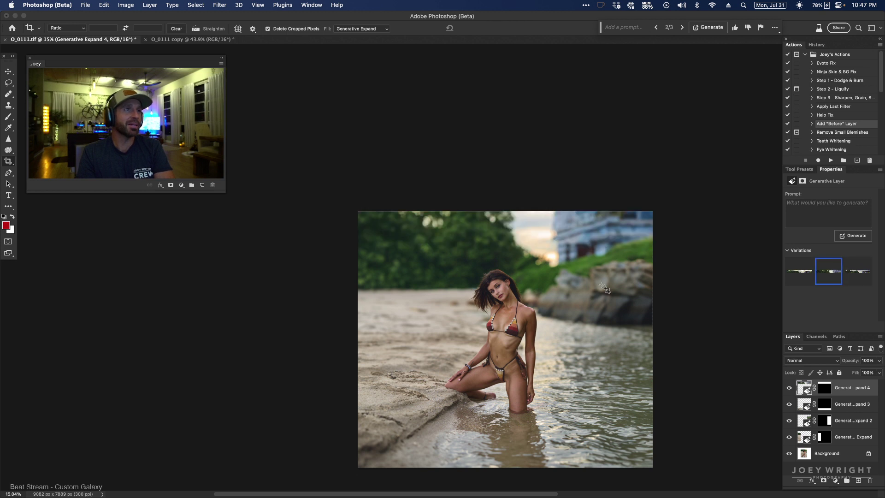
# - Extend the beach on the left to a canvas width of about 13548 px using Generative Expand
pyautogui.click(364, 333)
pyautogui.moveTo(355, 333); pyautogui.dragTo(285, 332)
pyautogui.click(478, 28)
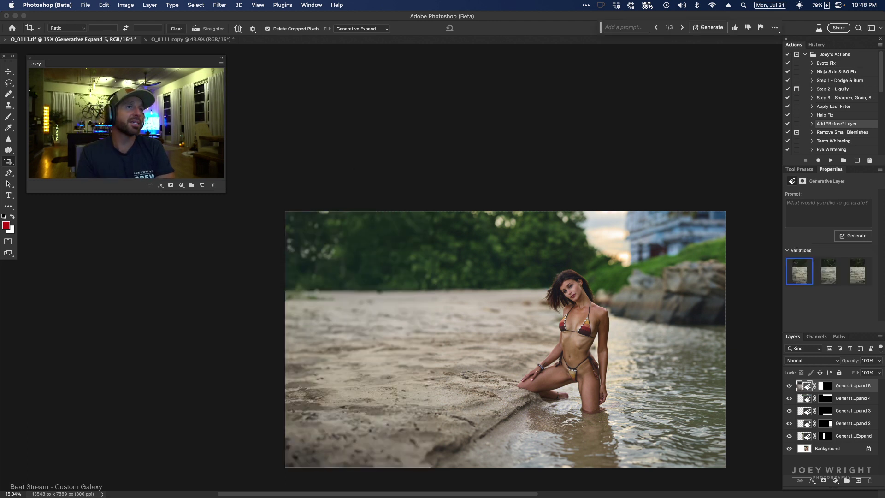
# - Extend the beach further left to a canvas width of about 20264 px using Generative Expand
pyautogui.click(291, 348)
pyautogui.moveTo(285, 338); pyautogui.dragTo(175, 331)
pyautogui.click(477, 29)
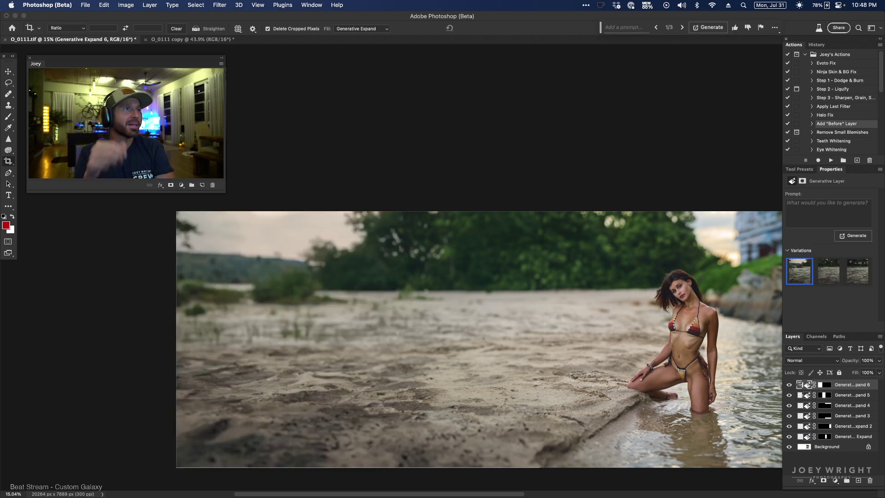
# - Extend the foreground sand and water downward to a canvas height of about 10060 px using Generative Expand
pyautogui.scroll(-3, 498, 394)
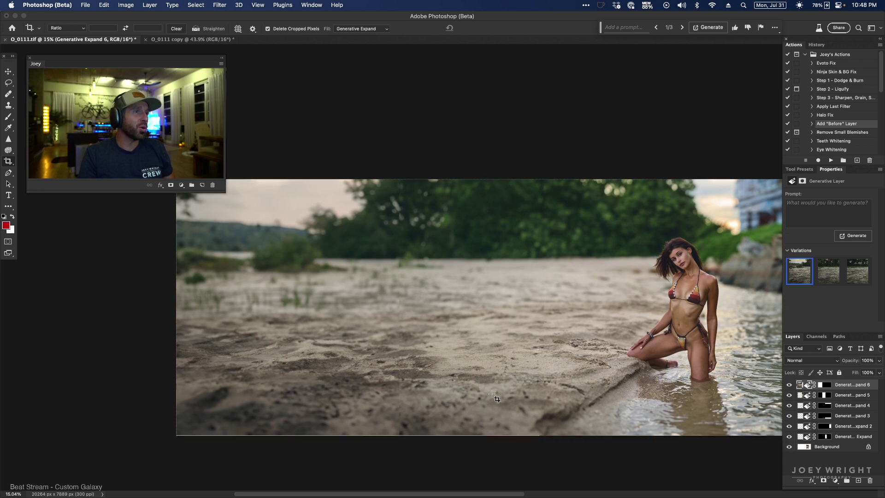
pyautogui.moveTo(508, 387); pyautogui.dragTo(489, 373)
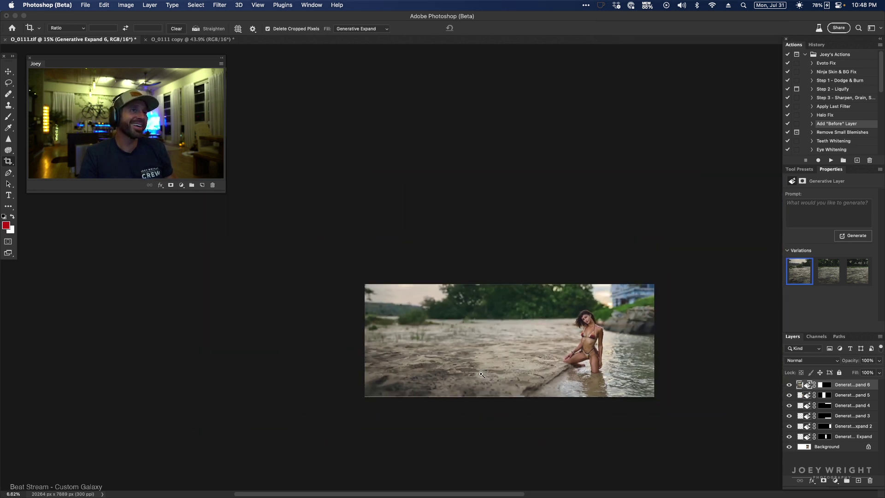
pyautogui.hscroll(2, 523, 365)
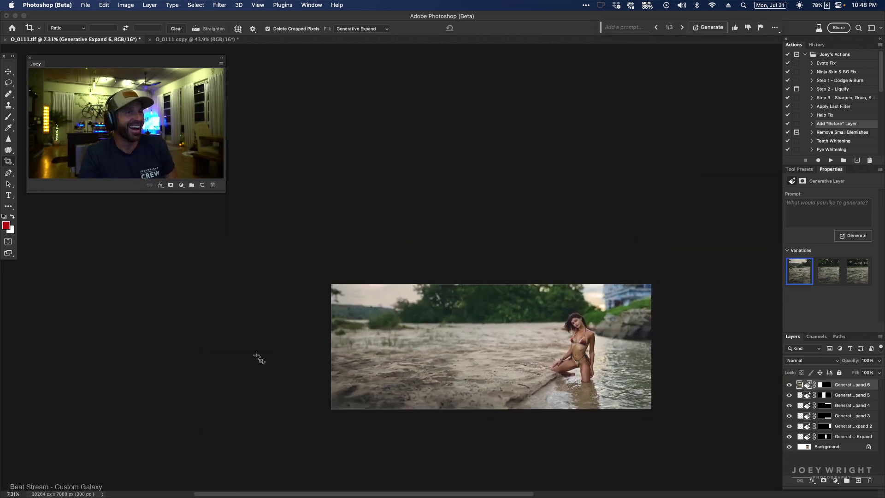
pyautogui.click(338, 352)
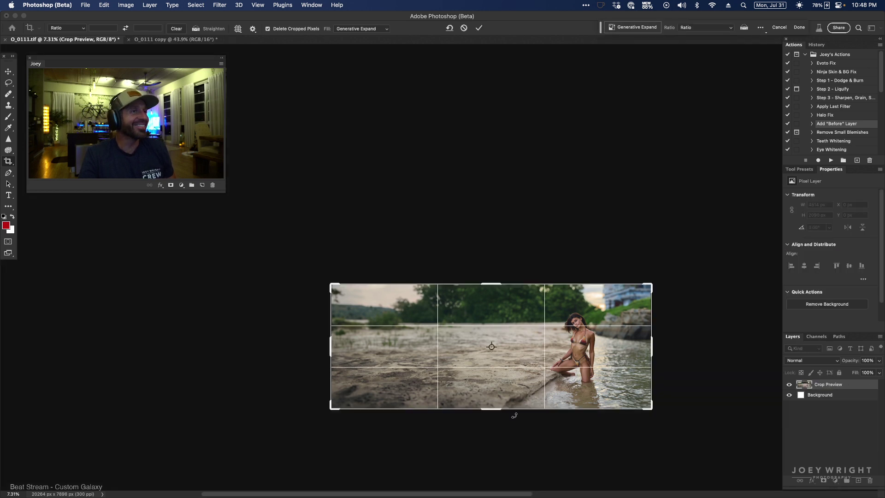
pyautogui.moveTo(491, 408); pyautogui.dragTo(492, 426)
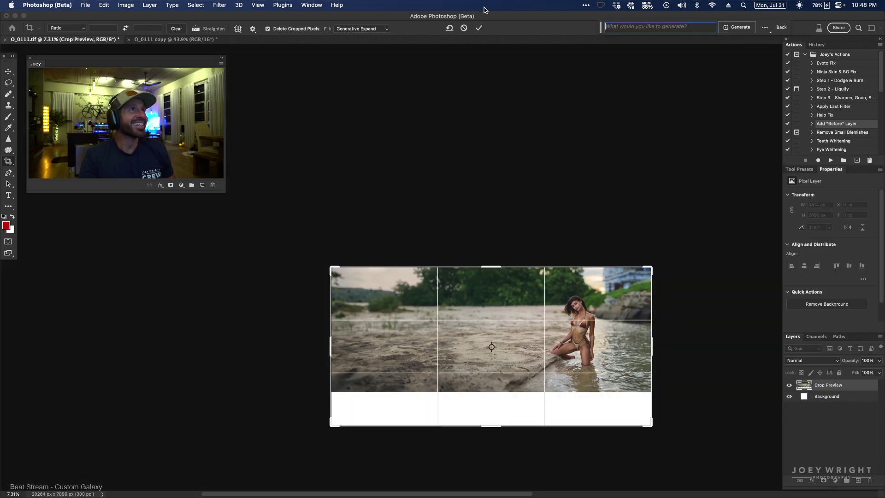
pyautogui.click(478, 28)
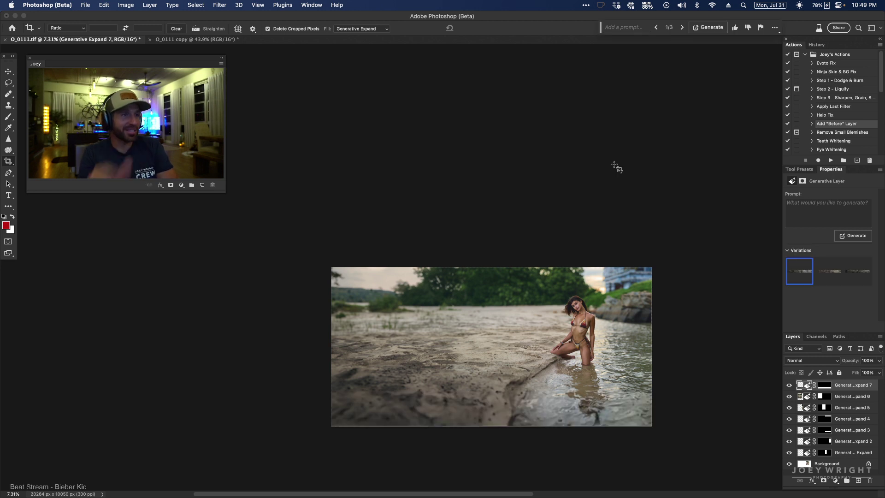
# - Extend the canvas up and to the left from its upper-left corner to about 24416 x 13258 px using Generative Expand
pyautogui.click(534, 315)
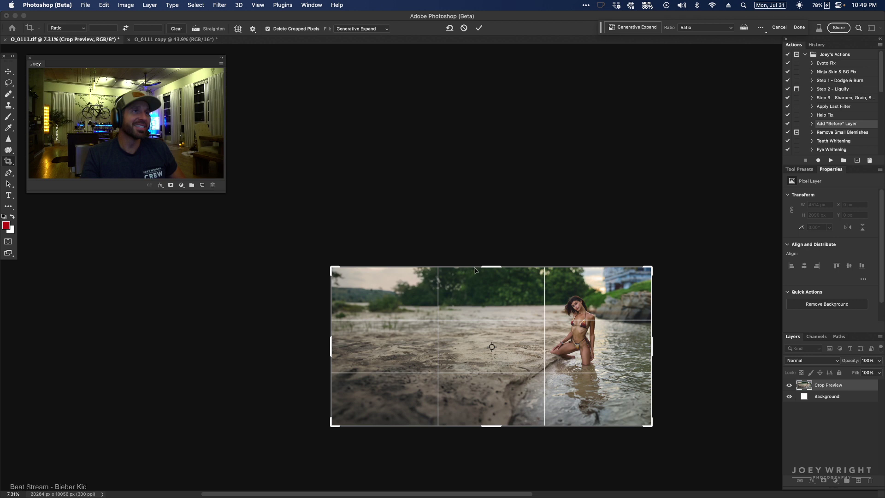
pyautogui.moveTo(331, 267); pyautogui.dragTo(298, 243)
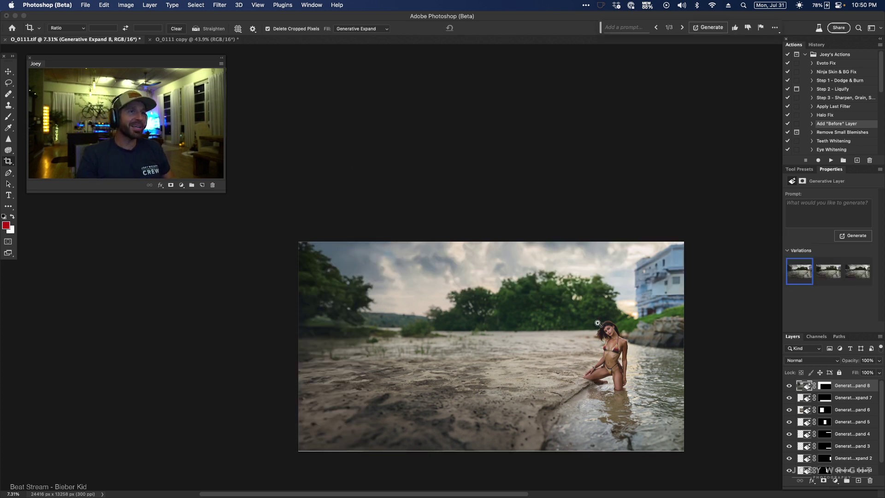
# - Extend the water and building side on the right to a canvas width of about 29171 px using Generative Expand
pyautogui.scroll(-2, 595, 322)
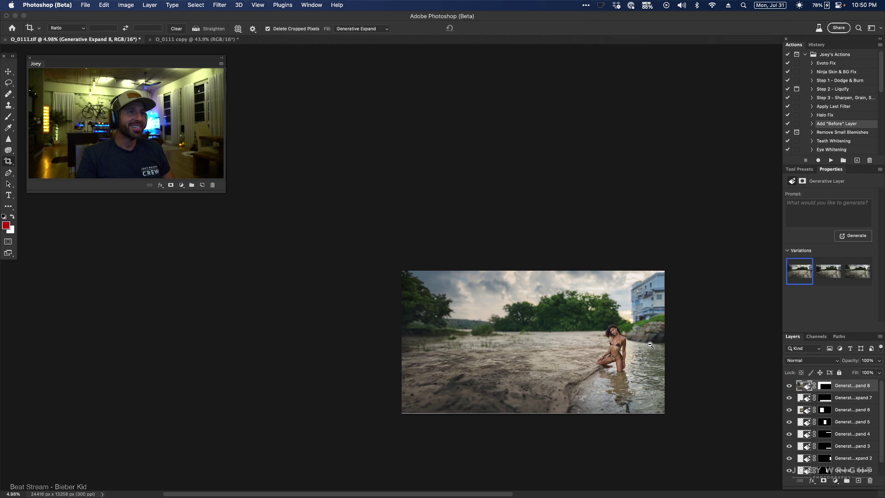
pyautogui.scroll(3, 648, 342)
pyautogui.moveTo(650, 342); pyautogui.dragTo(658, 300)
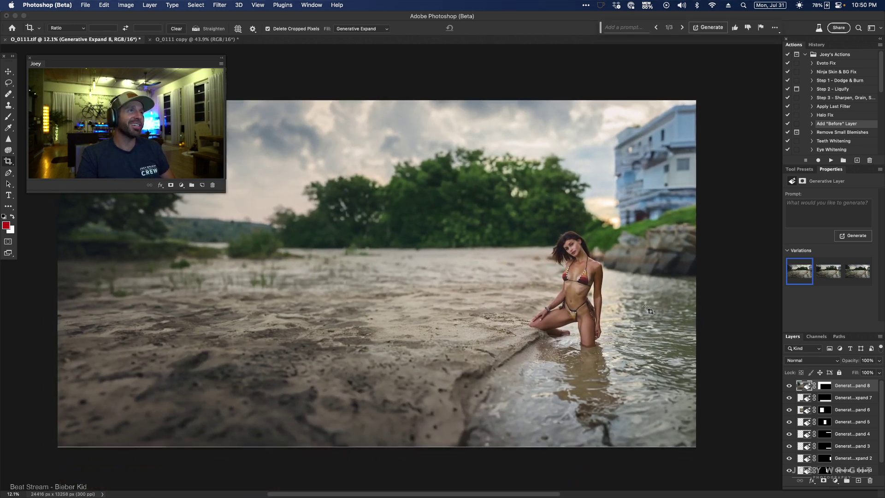
pyautogui.scroll(-3, 659, 284)
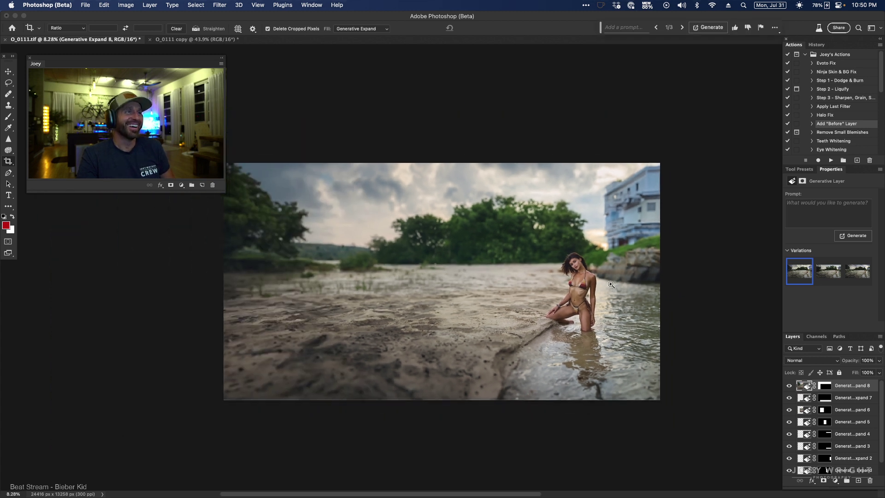
pyautogui.click(638, 226)
pyautogui.moveTo(638, 230); pyautogui.dragTo(513, 240)
pyautogui.moveTo(533, 285); pyautogui.dragTo(576, 293)
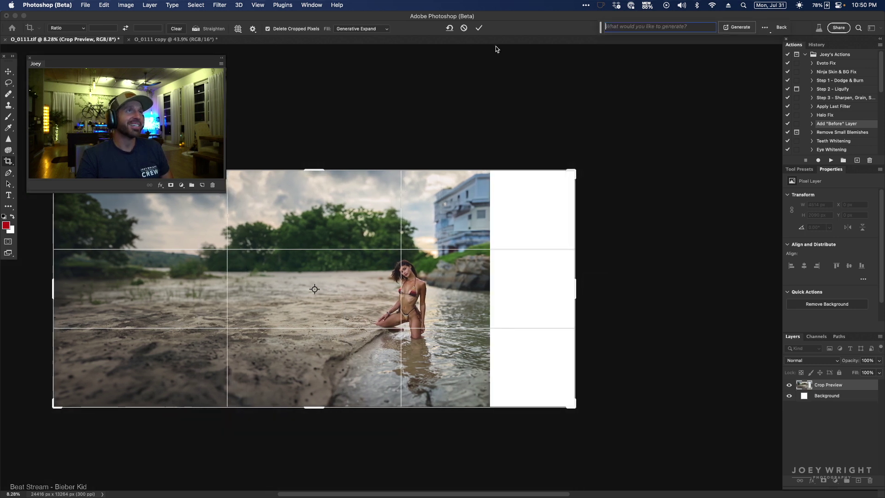
pyautogui.click(479, 27)
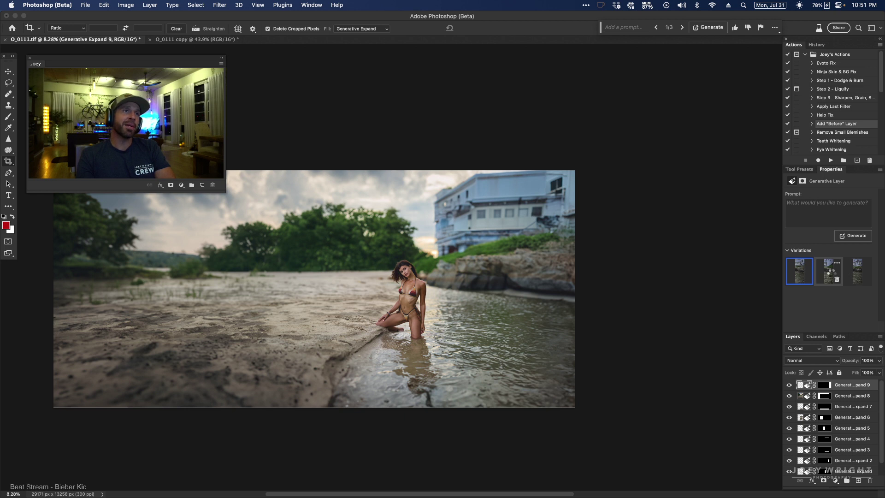
# - Switch the generated extension on the building and water side to its third variation
pyautogui.click(835, 276)
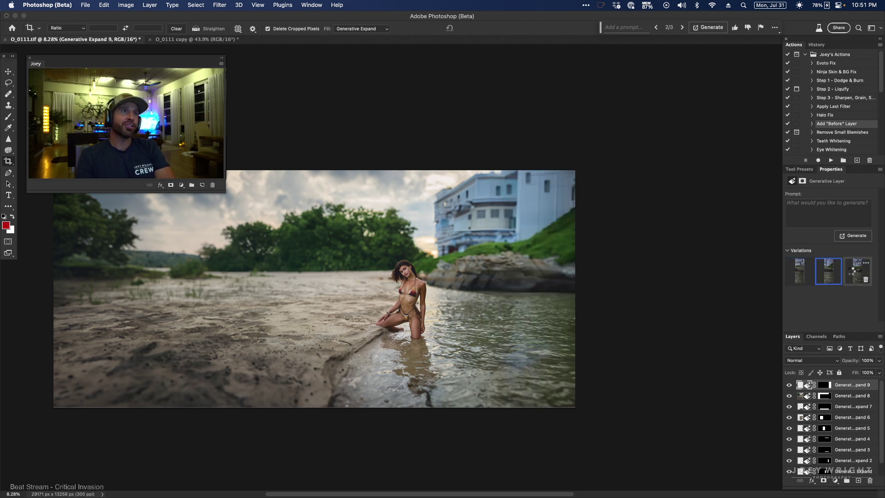
pyautogui.click(852, 274)
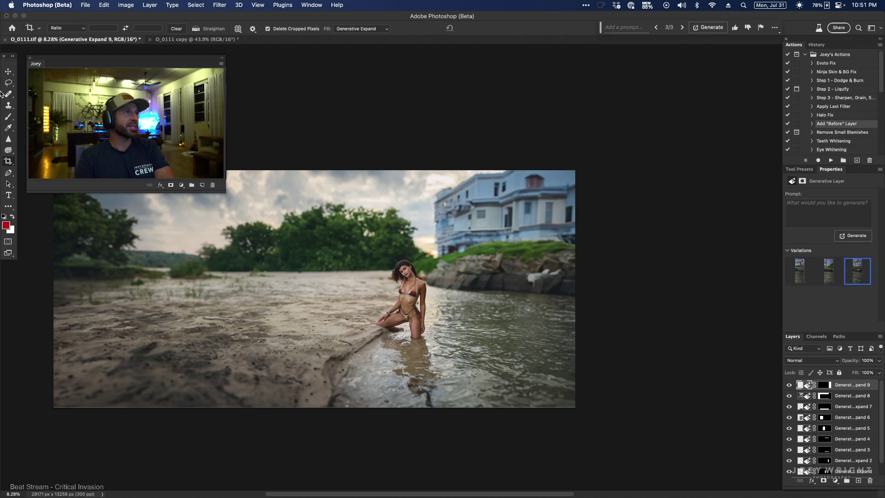
# - Lasso the distant tree line beyond the sand and try a Generative Fill with the prompt "Palm trees"
pyautogui.click(9, 72)
pyautogui.click(8, 83)
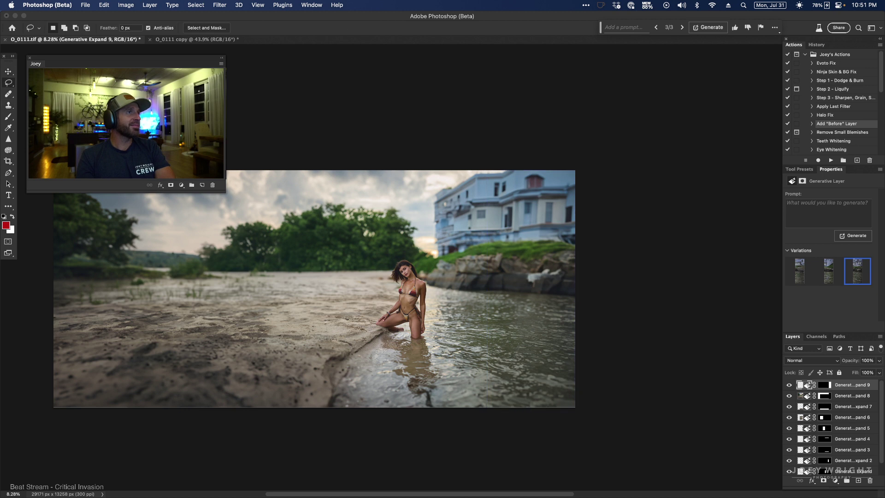
pyautogui.moveTo(224, 283)
pyautogui.mouseDown()
pyautogui.moveTo(49, 280)
pyautogui.moveTo(42, 194)
pyautogui.moveTo(56, 138)
pyautogui.moveTo(145, 223)
pyautogui.moveTo(189, 231)
pyautogui.moveTo(355, 198)
pyautogui.moveTo(406, 214)
pyautogui.moveTo(406, 247)
pyautogui.moveTo(373, 276)
pyautogui.moveTo(226, 282)
pyautogui.mouseUp()
pyautogui.click(634, 28)
pyautogui.write('Pa')
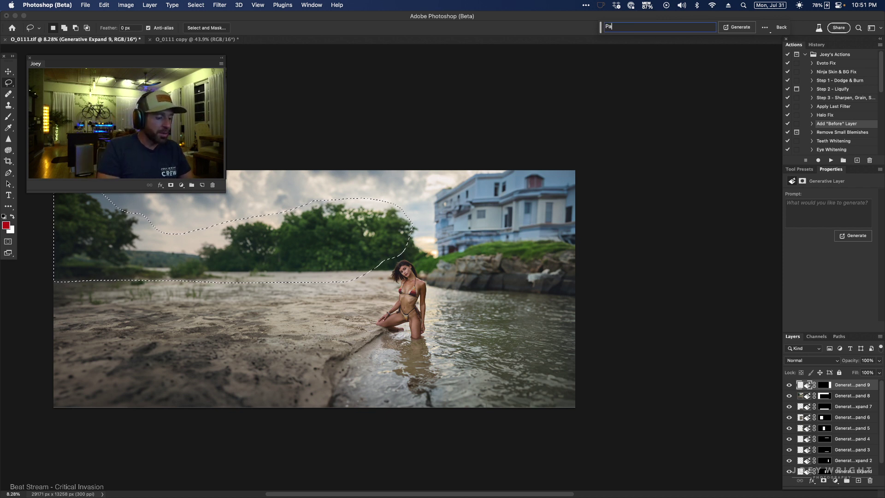
pyautogui.write('lm trees')
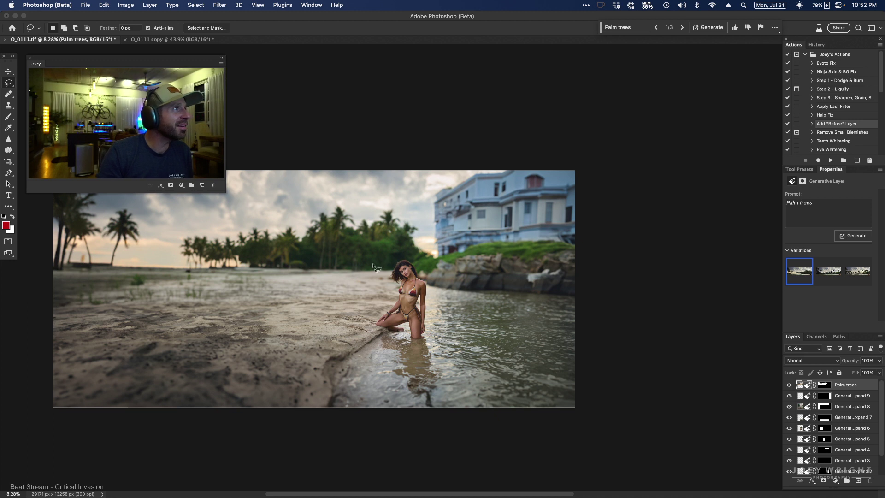
# - Compare the second and third palm tree variations, then hide the Palm trees layer
pyautogui.moveTo(864, 274)
pyautogui.moveTo(826, 271)
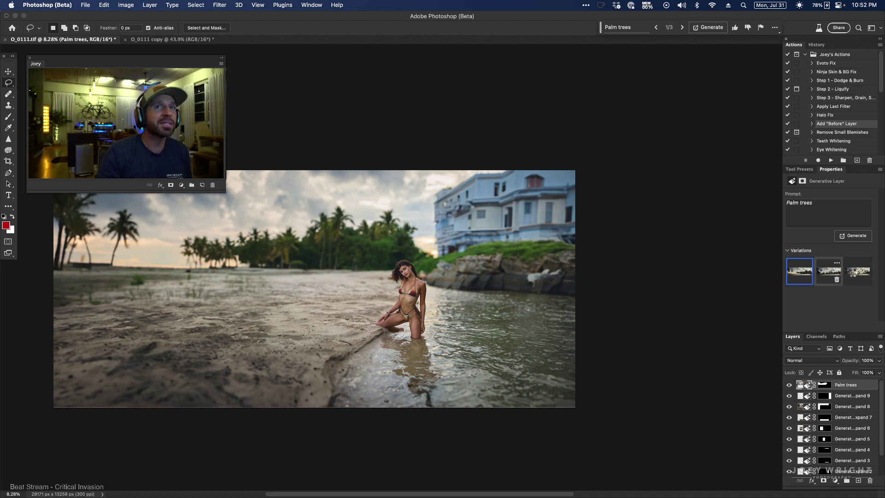
pyautogui.click(828, 271)
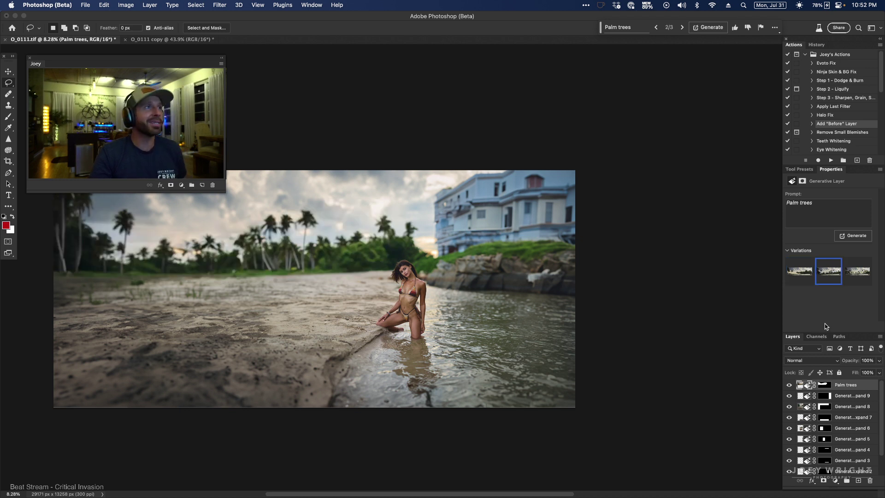
pyautogui.moveTo(851, 269)
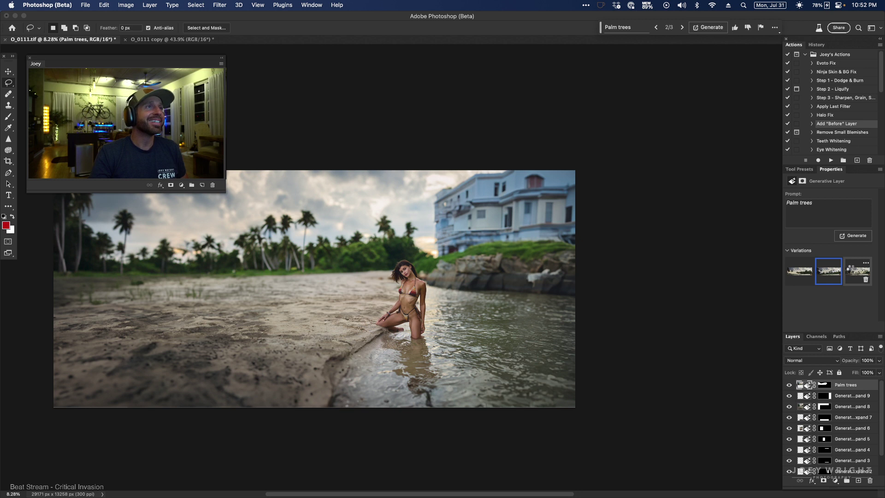
pyautogui.click(851, 270)
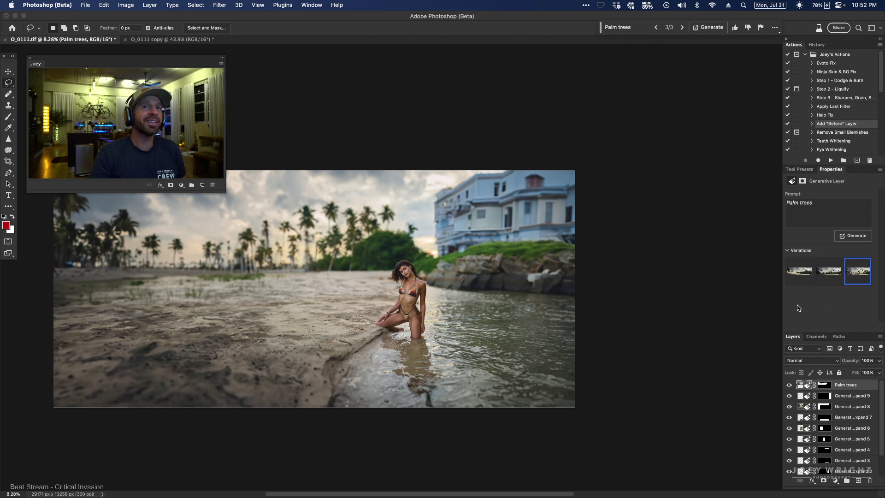
pyautogui.click(790, 385)
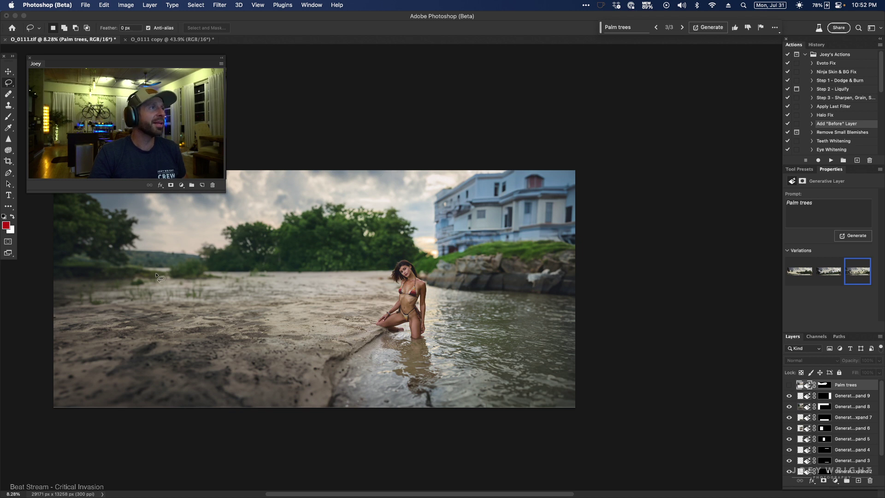
# - Lasso the gap between the background trees, including some sky, and fill it with Generative Fill using the prompt "Angkor Wat"
pyautogui.moveTo(164, 275)
pyautogui.mouseDown()
pyautogui.moveTo(129, 268)
pyautogui.moveTo(147, 221)
pyautogui.moveTo(179, 199)
pyautogui.moveTo(210, 194)
pyautogui.moveTo(271, 267)
pyautogui.moveTo(160, 274)
pyautogui.mouseUp()
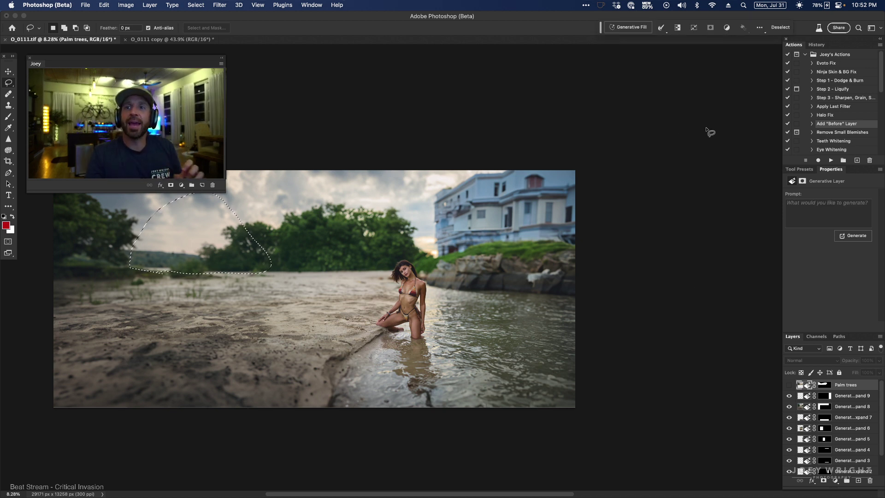
pyautogui.click(628, 27)
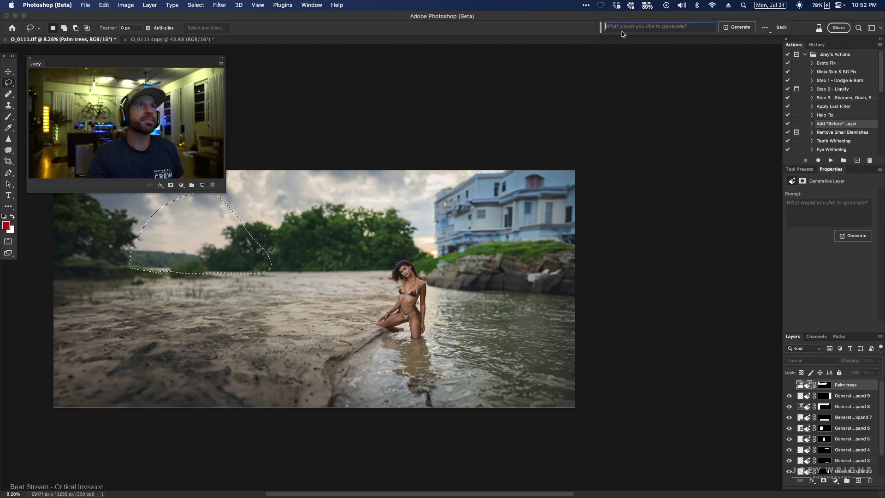
pyautogui.write('An')
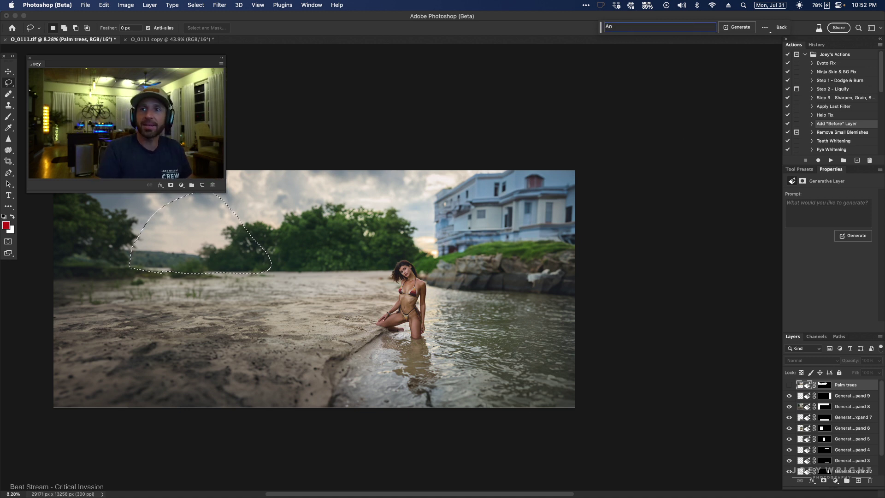
pyautogui.write('gkor Wat')
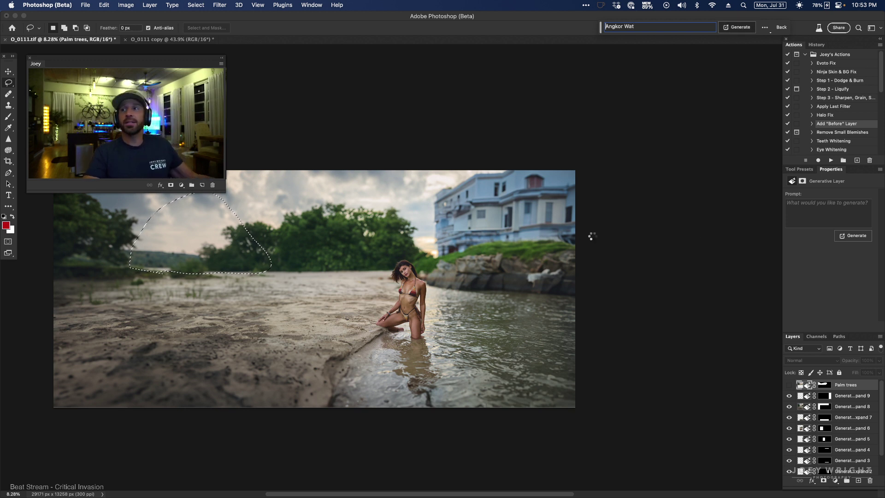
pyautogui.press('Return')
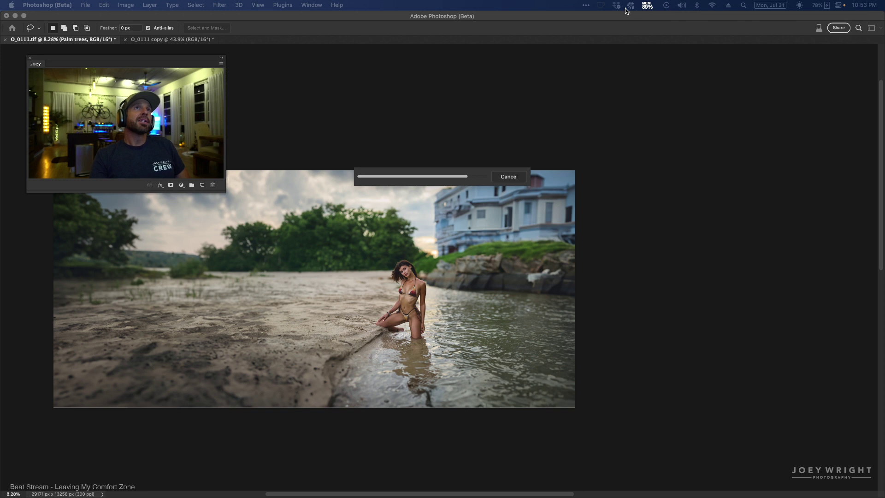
pyautogui.press('Tab')
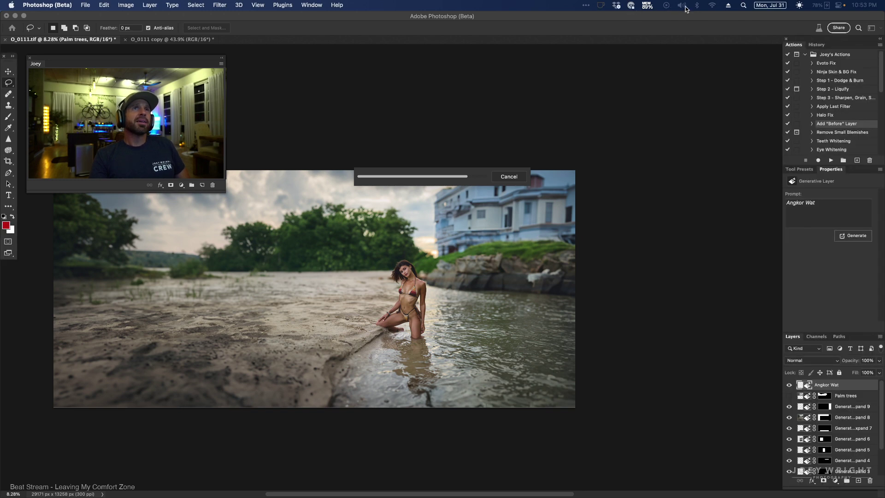
pyautogui.click(686, 8)
pyautogui.click(686, 8)
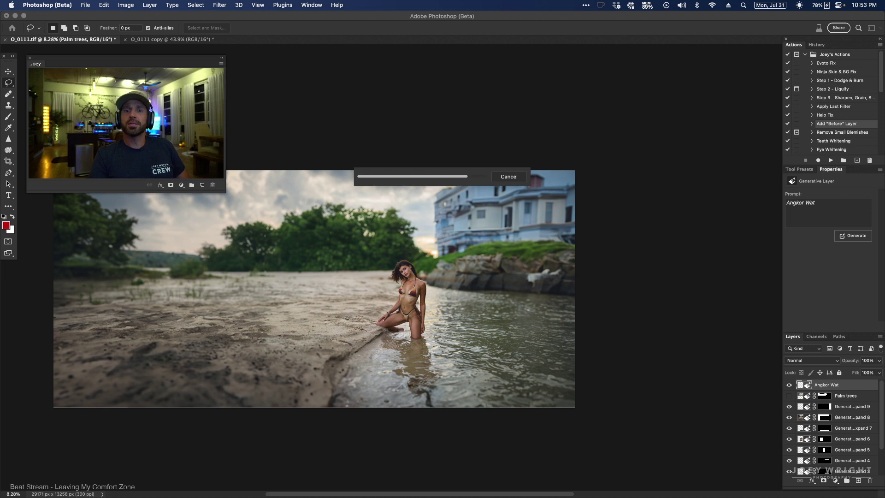
pyautogui.press('Tab')
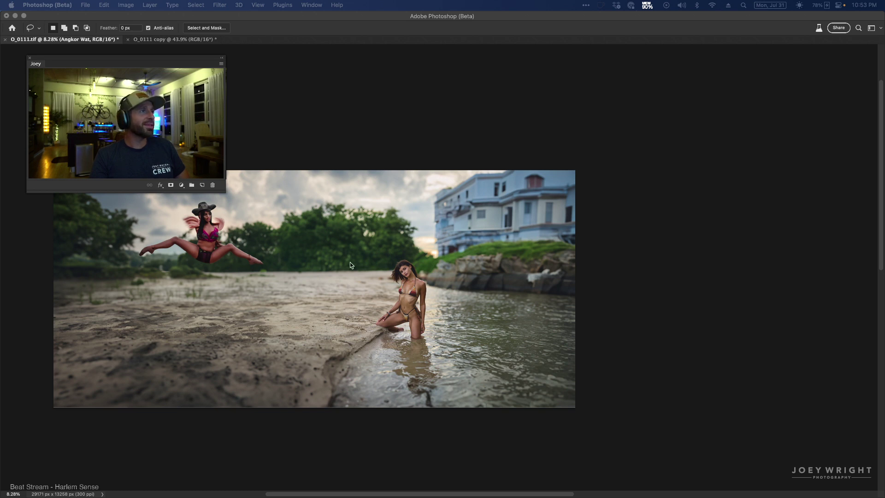
pyautogui.press('Tab')
# - Compare the three Angkor Wat variations up close and keep the second one, showing the temple
pyautogui.moveTo(203, 221); pyautogui.dragTo(405, 227)
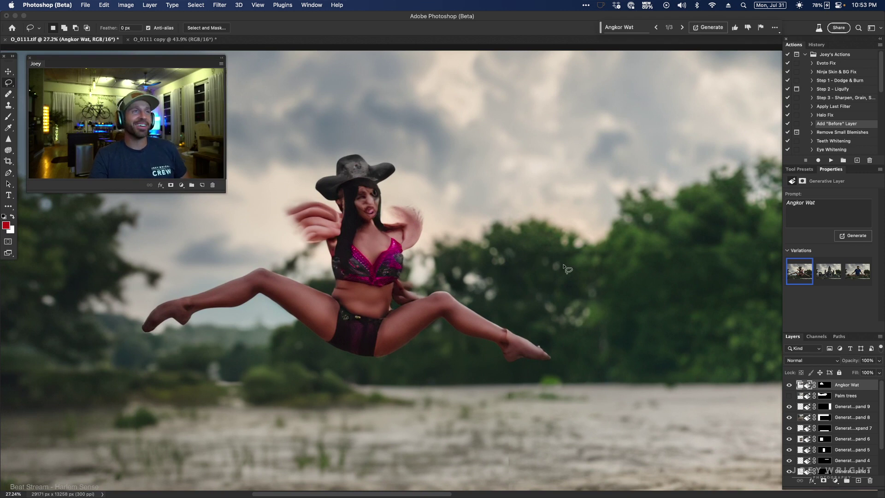
pyautogui.click(828, 272)
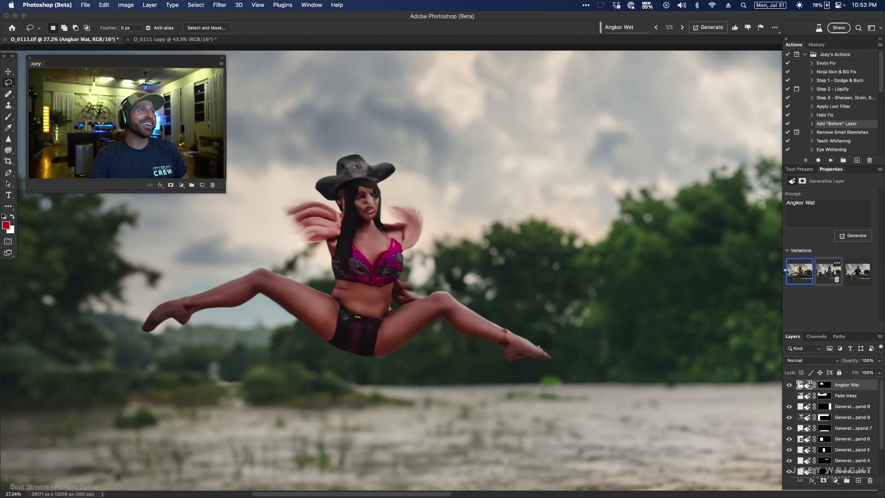
pyautogui.moveTo(634, 269); pyautogui.dragTo(506, 242)
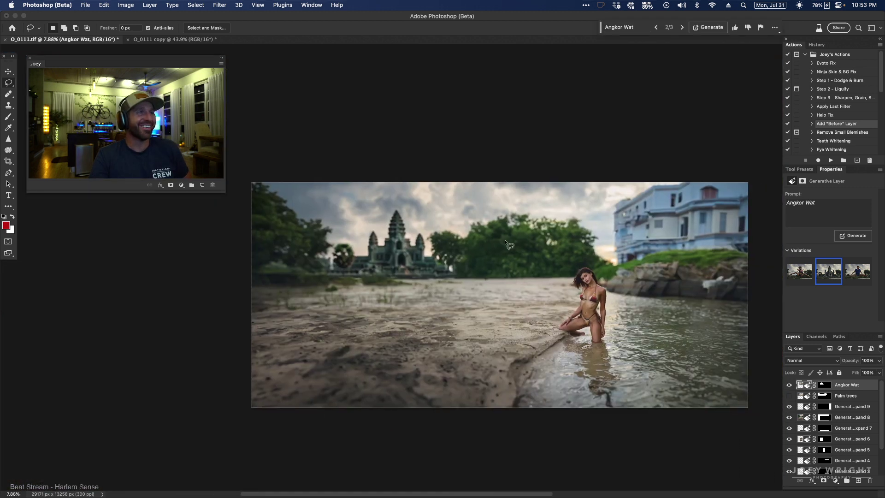
pyautogui.click(794, 275)
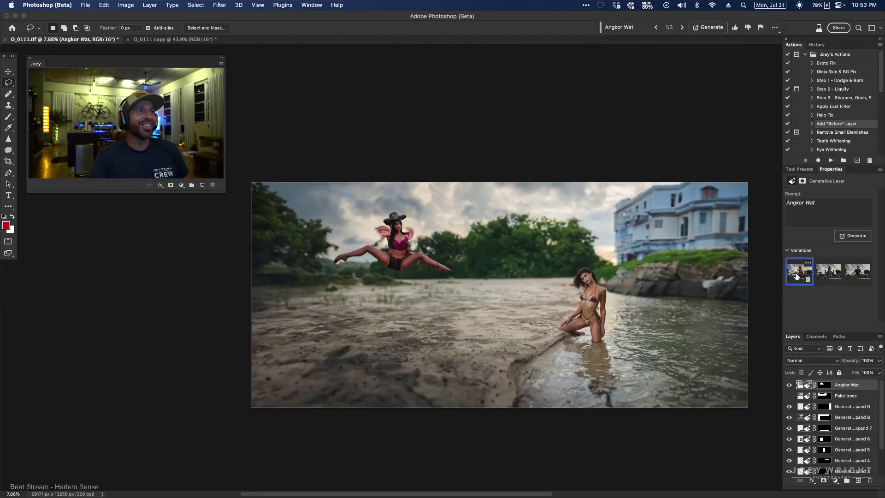
pyautogui.moveTo(449, 253)
pyautogui.mouseDown()
pyautogui.moveTo(424, 229)
pyautogui.moveTo(438, 237)
pyautogui.mouseUp()
pyautogui.moveTo(493, 256); pyautogui.dragTo(443, 251)
pyautogui.hscroll(5, 599, 250)
pyautogui.scroll(-2, 739, 250)
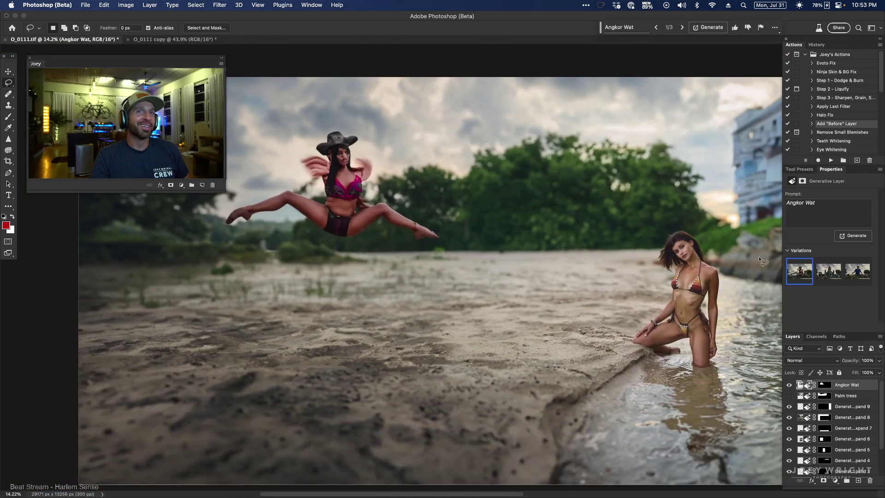
pyautogui.click(853, 273)
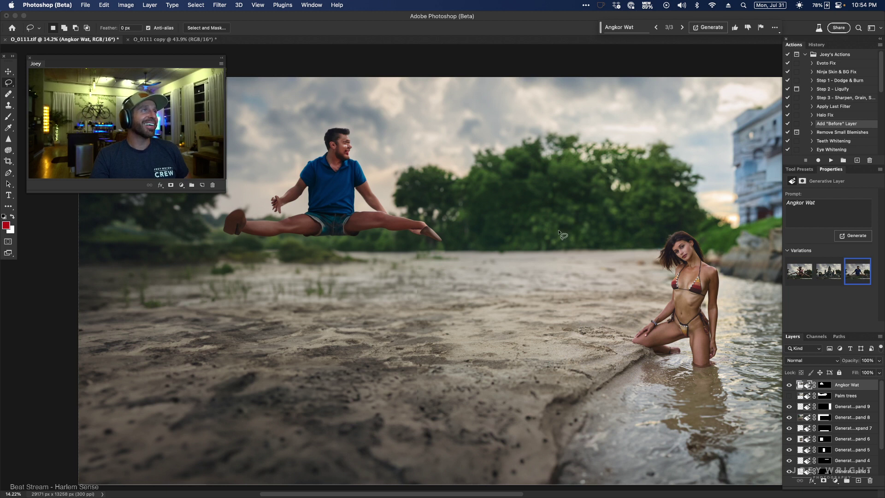
pyautogui.click(825, 273)
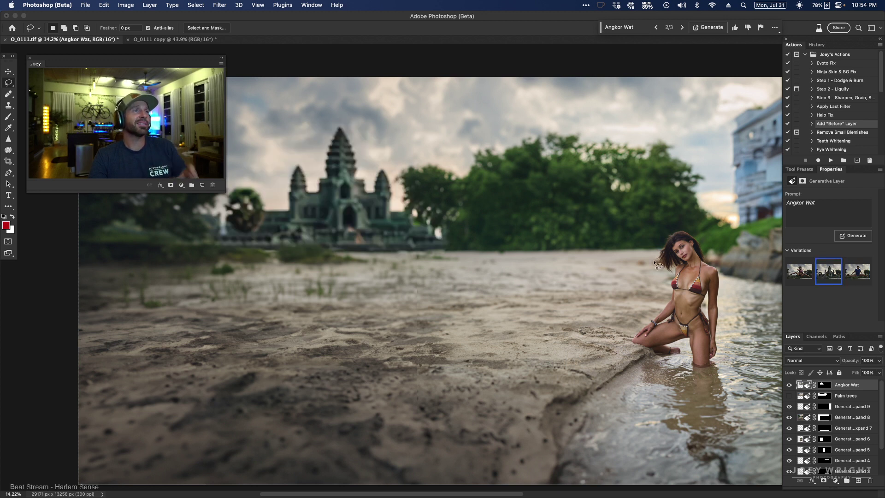
# - Merge all visible layers into a single Background layer and inspect the combined scene
pyautogui.scroll(-5, 650, 265)
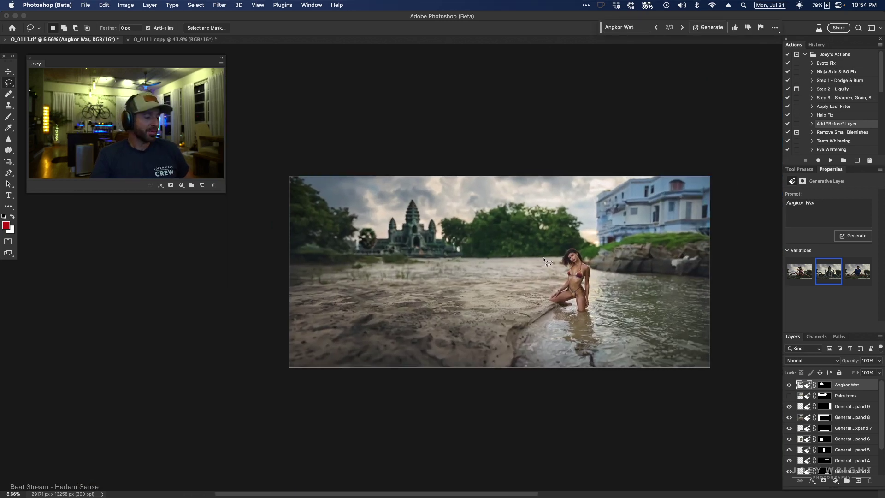
pyautogui.press('super+shift+e')
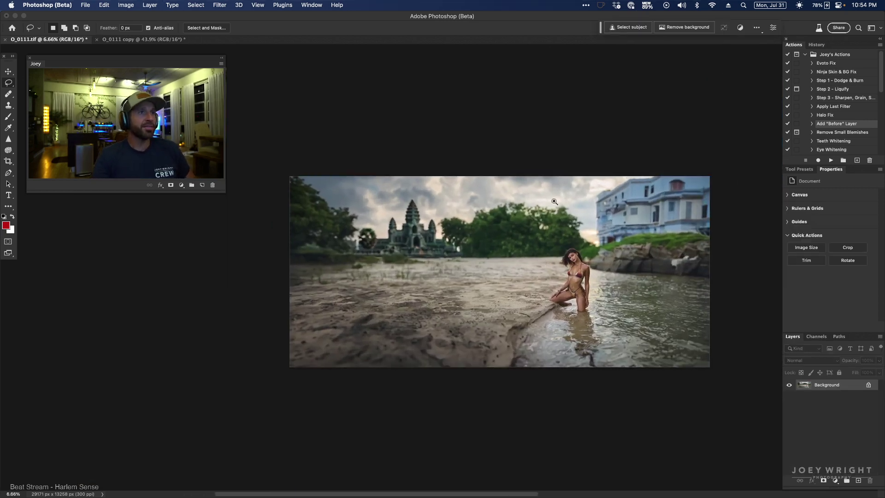
pyautogui.scroll(3, 555, 202)
pyautogui.scroll(-1, 555, 201)
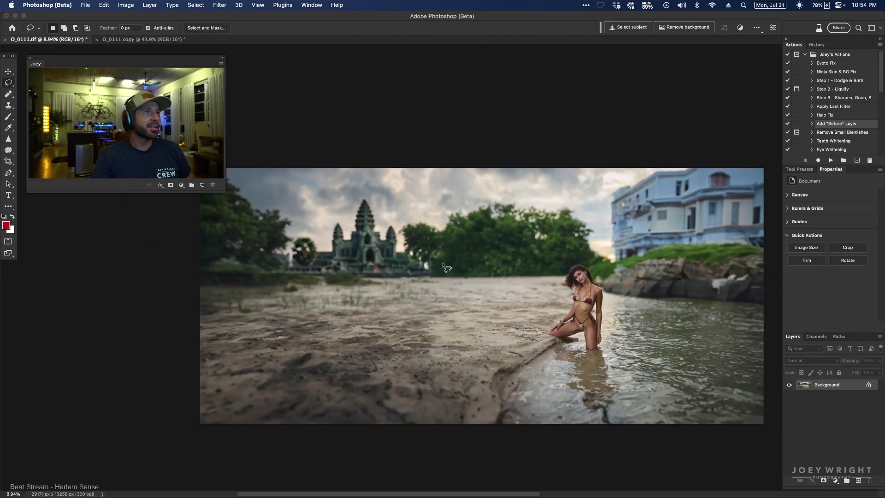
pyautogui.scroll(1, 612, 329)
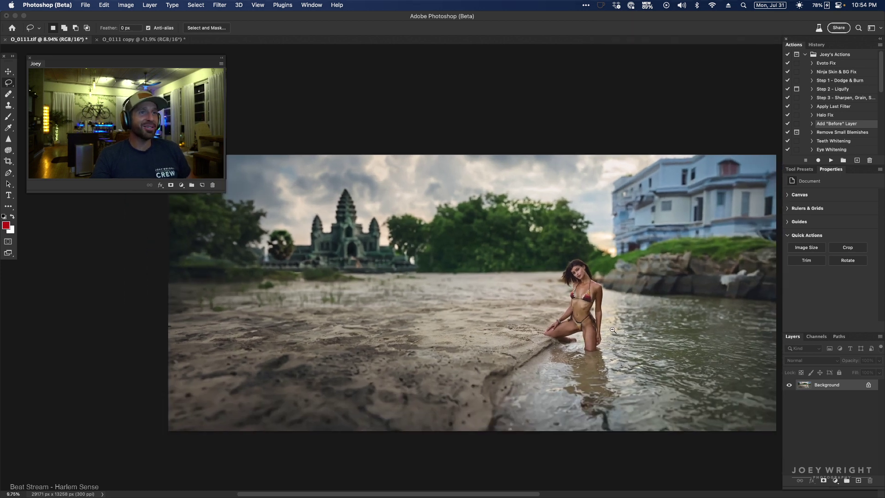
pyautogui.hscroll(3, 612, 329)
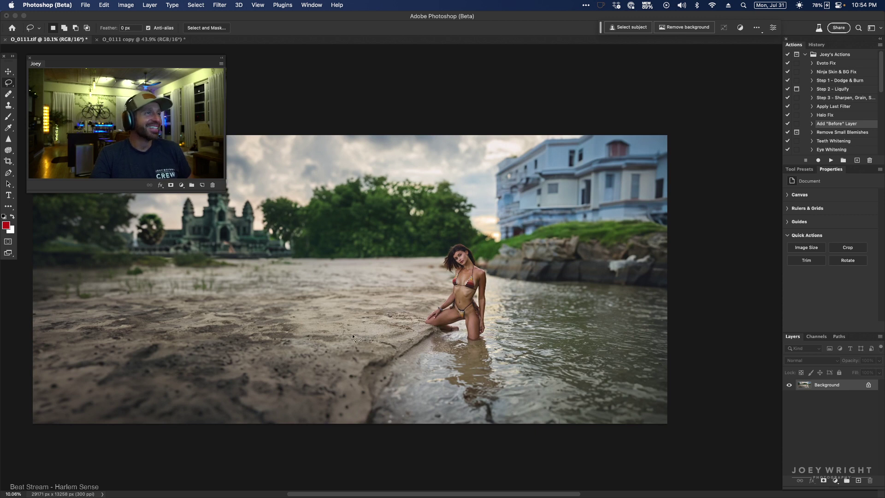
# - Lasso an area of water near the image's right edge and fill it with Generative Fill using the prompt "Crocodile"
pyautogui.moveTo(608, 383)
pyautogui.mouseDown()
pyautogui.moveTo(558, 354)
pyautogui.moveTo(547, 331)
pyautogui.moveTo(570, 320)
pyautogui.moveTo(623, 323)
pyautogui.moveTo(677, 365)
pyautogui.mouseUp()
pyautogui.moveTo(675, 410); pyautogui.dragTo(675, 410)
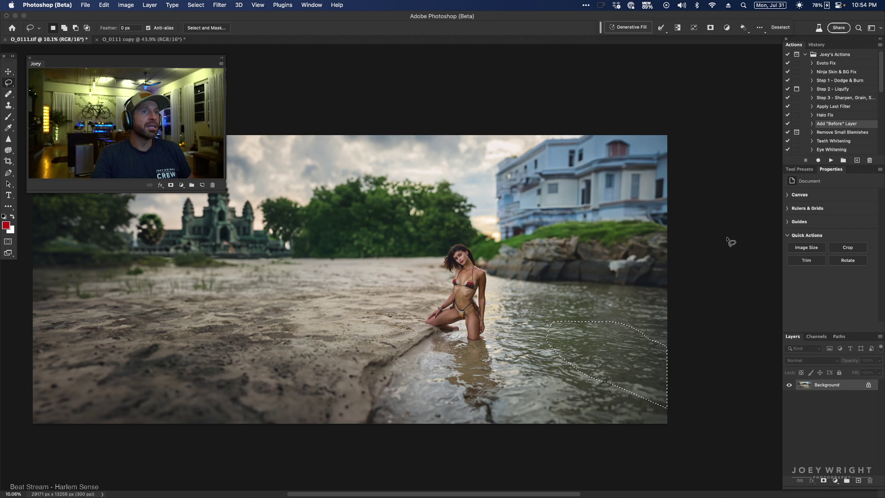
pyautogui.click(625, 27)
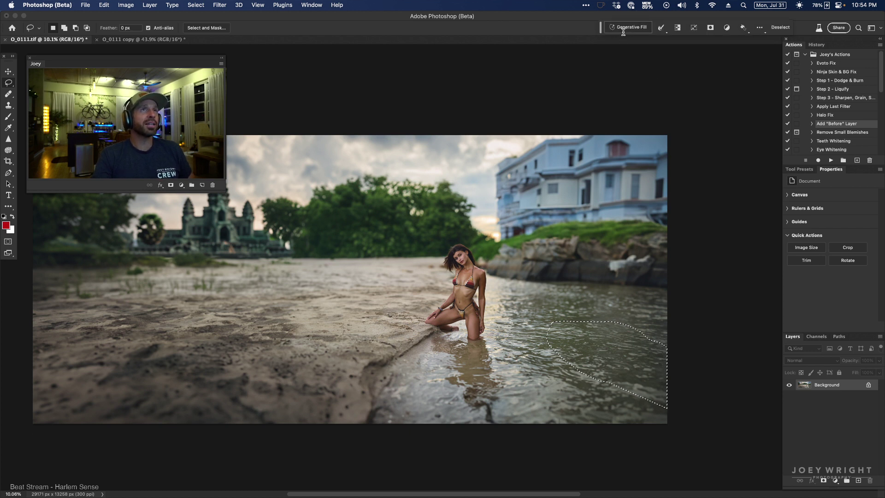
pyautogui.write('Crocodile')
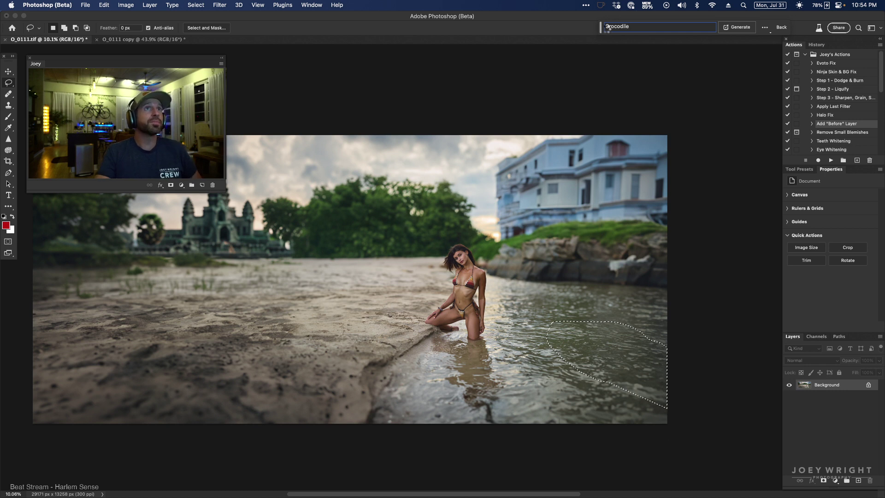
pyautogui.press('Return')
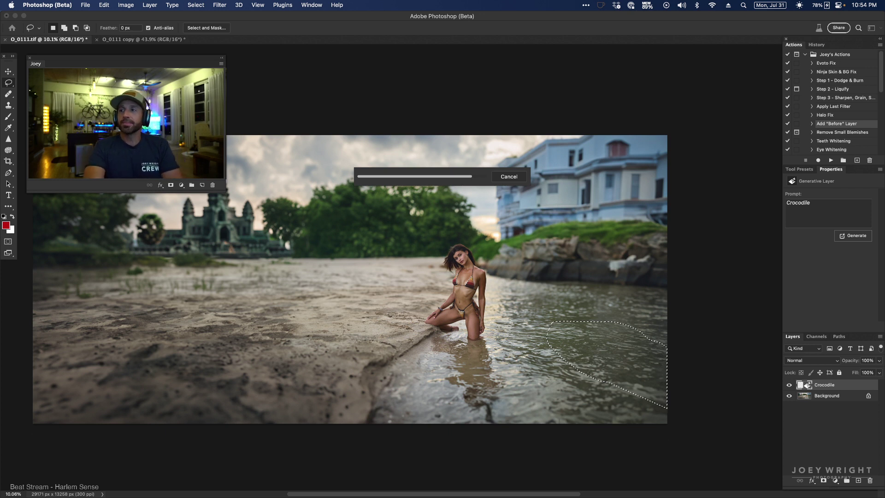
pyautogui.press('Tab')
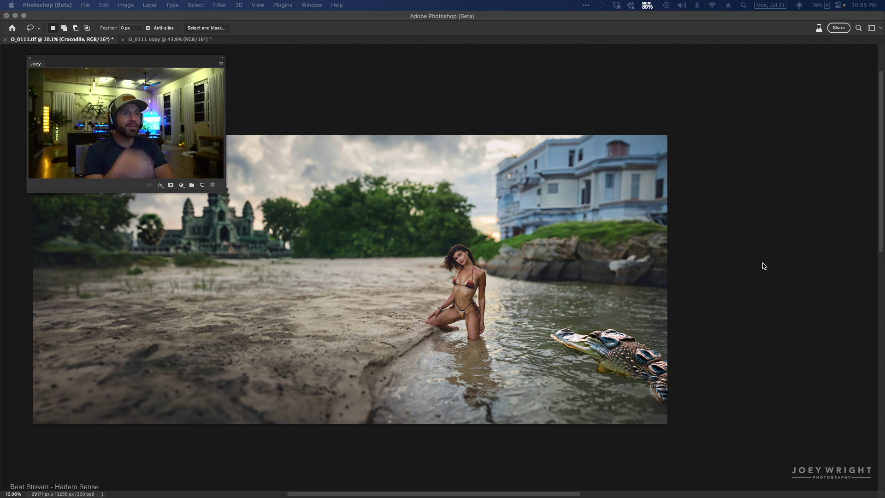
# - Compare the three Crocodile variations, then delete the Crocodile generative layer
pyautogui.press('Tab')
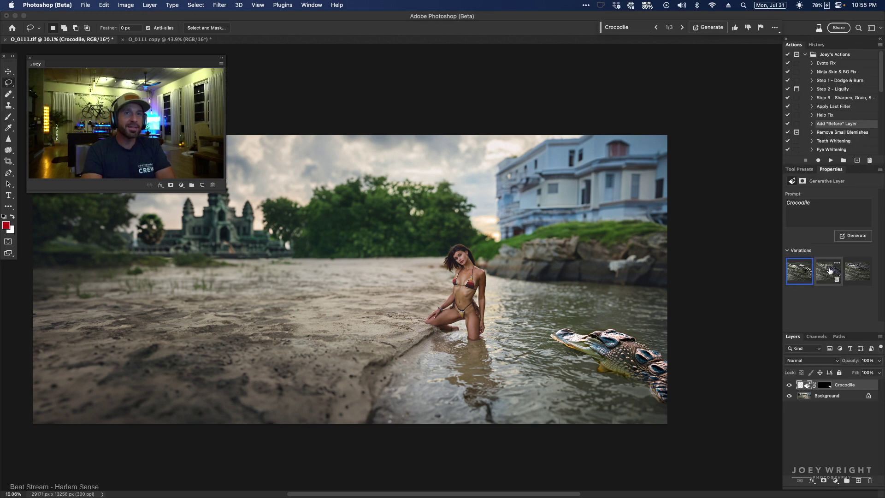
pyautogui.click(826, 276)
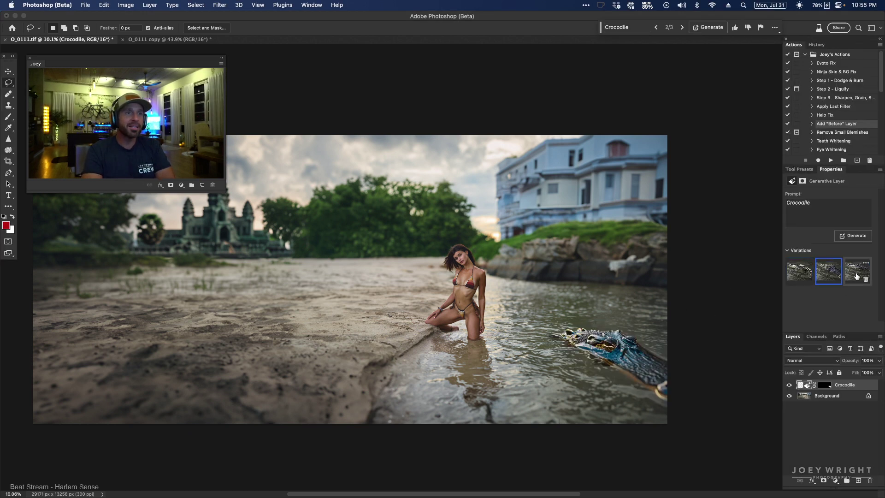
pyautogui.click(856, 272)
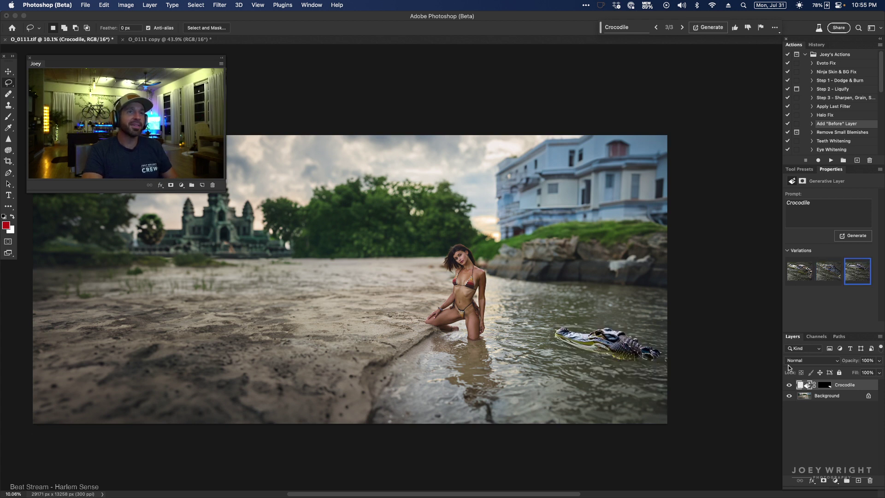
pyautogui.moveTo(829, 385); pyautogui.dragTo(870, 480)
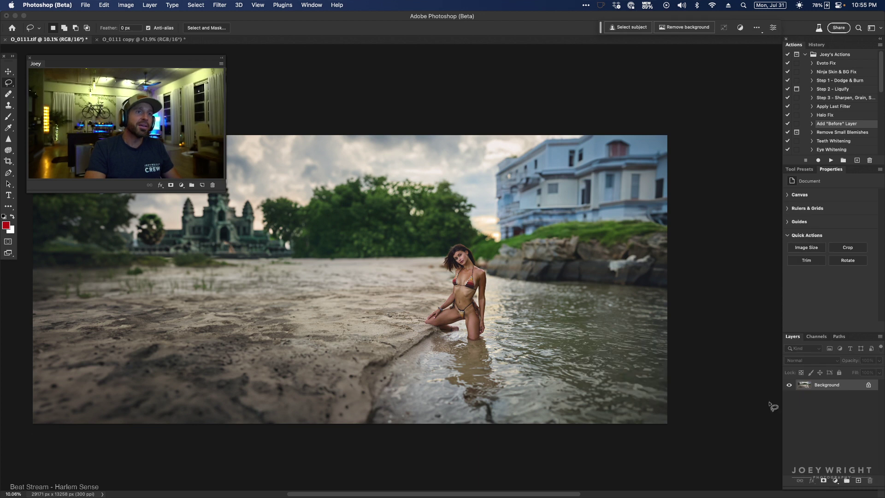
# - Lasso the white building above the rocks, including the surrounding sky, and fill it with Generative Fill using the prompt "Tree of life"
pyautogui.moveTo(508, 251); pyautogui.dragTo(494, 236)
pyautogui.moveTo(491, 153)
pyautogui.mouseDown()
pyautogui.moveTo(613, 111)
pyautogui.moveTo(648, 111)
pyautogui.moveTo(675, 123)
pyautogui.moveTo(686, 160)
pyautogui.moveTo(669, 232)
pyautogui.moveTo(588, 230)
pyautogui.moveTo(504, 247)
pyautogui.mouseUp()
pyautogui.click(640, 30)
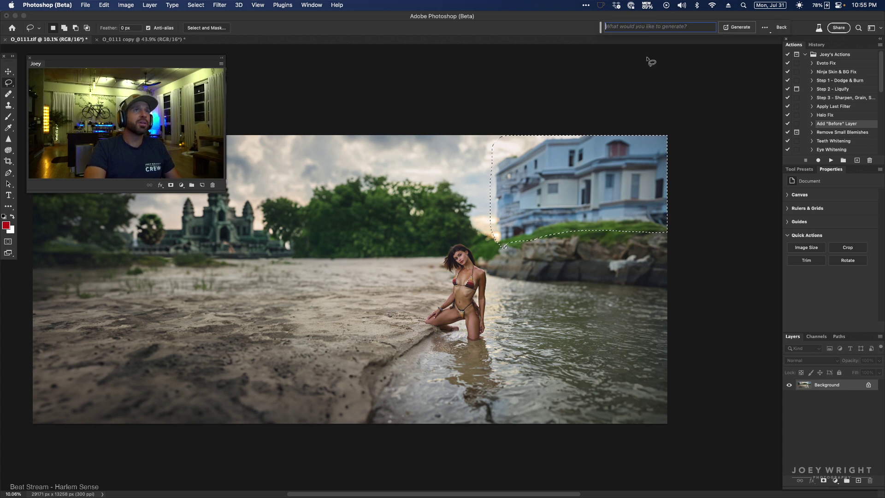
pyautogui.write('e of life')
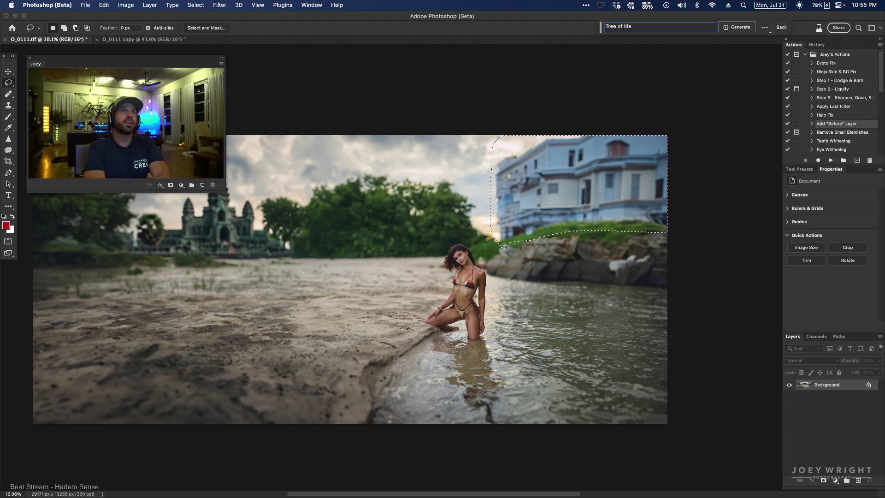
pyautogui.press('Return')
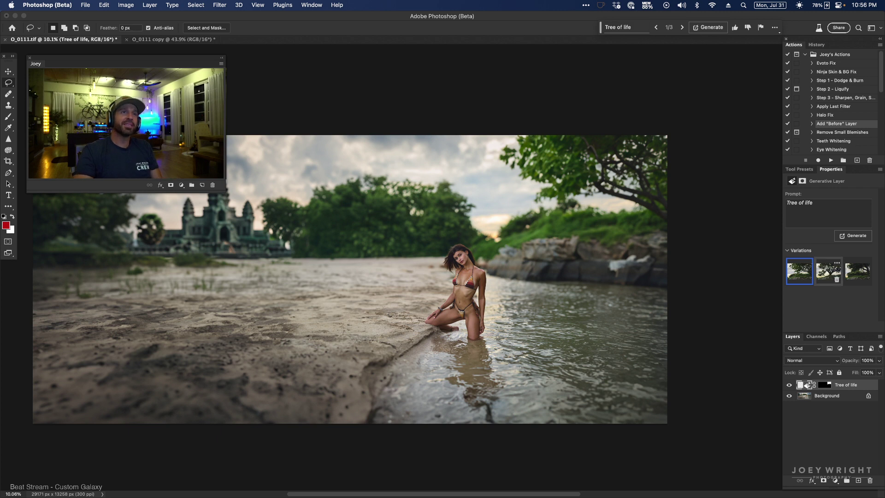
# - Compare the three Tree of life variations, keep the second one, and merge it into the Background layer
pyautogui.click(829, 271)
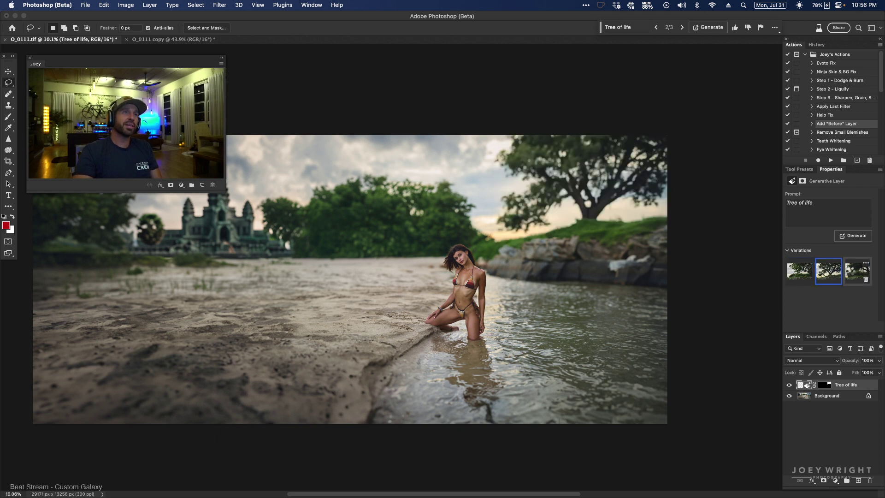
pyautogui.click(851, 273)
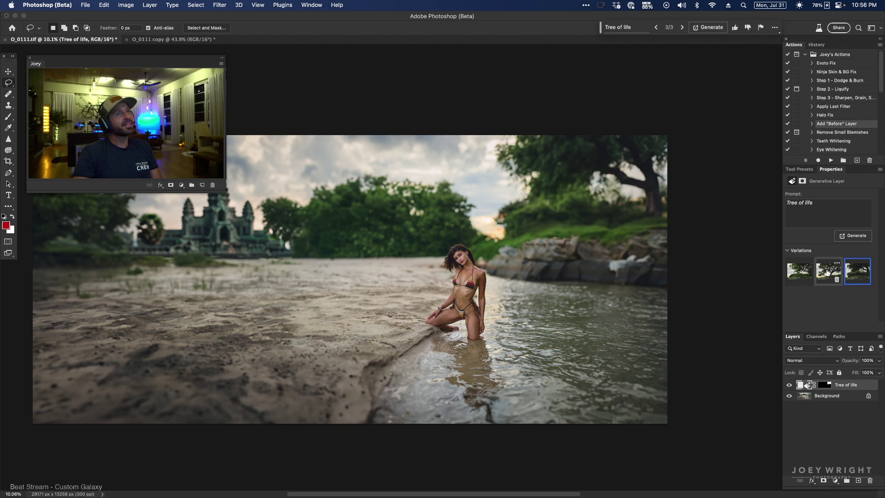
pyautogui.click(827, 272)
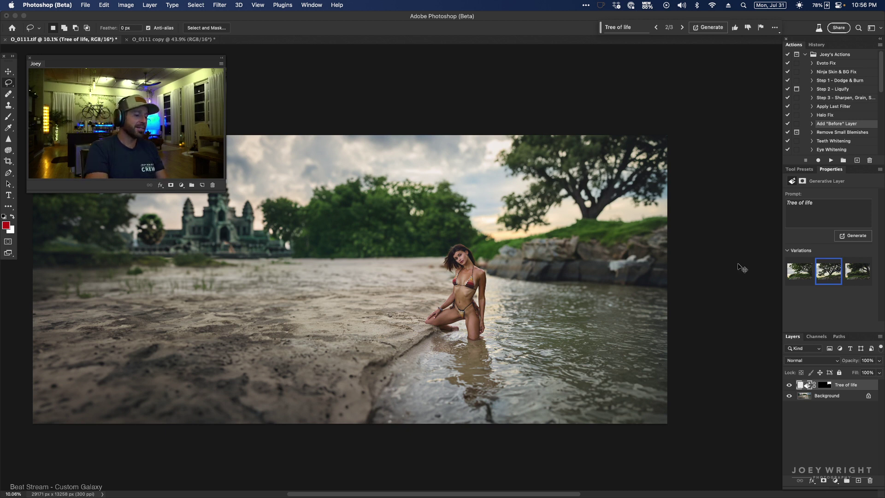
pyautogui.press('super+e')
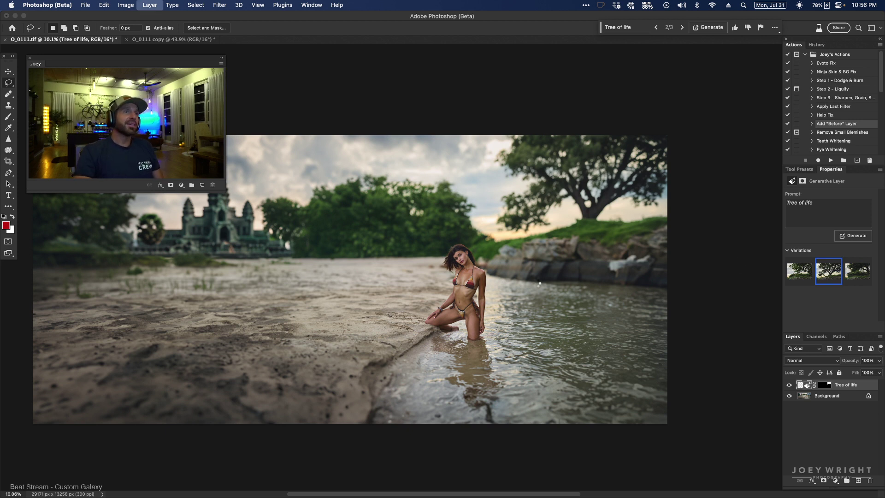
# - Extend the canvas beyond the image's left edge to about 35358 px wide, filling the new area with Generative Expand
pyautogui.moveTo(529, 290); pyautogui.dragTo(501, 286)
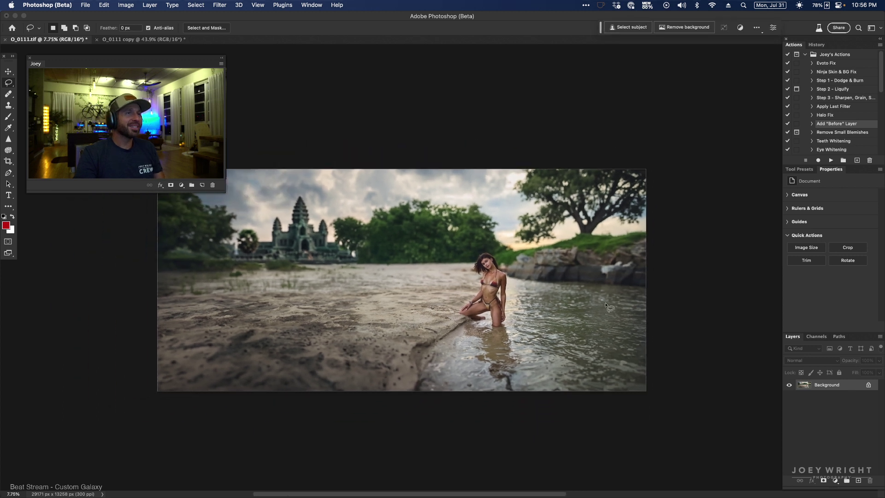
pyautogui.moveTo(497, 301)
pyautogui.mouseDown()
pyautogui.moveTo(558, 300)
pyautogui.moveTo(530, 332)
pyautogui.moveTo(507, 326)
pyautogui.moveTo(543, 323)
pyautogui.moveTo(534, 303)
pyautogui.moveTo(464, 307)
pyautogui.mouseUp()
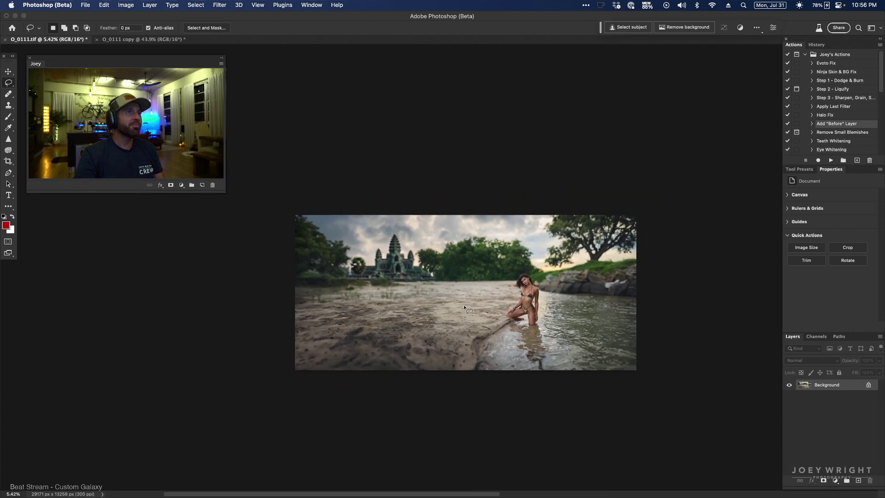
pyautogui.click(8, 161)
pyautogui.moveTo(289, 301); pyautogui.dragTo(258, 292)
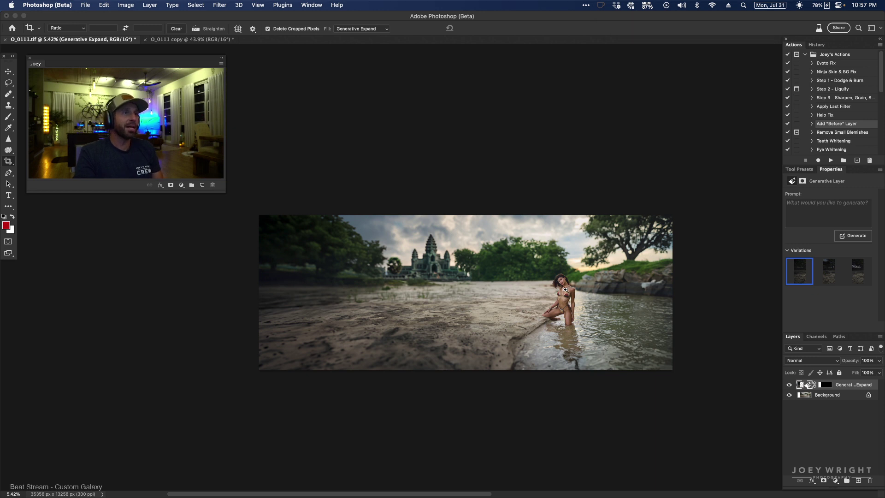
# - Inspect the three Generative Expand variations, keep the first one, and merge it into the Background layer
pyautogui.scroll(5, 571, 290)
pyautogui.scroll(-1, 586, 287)
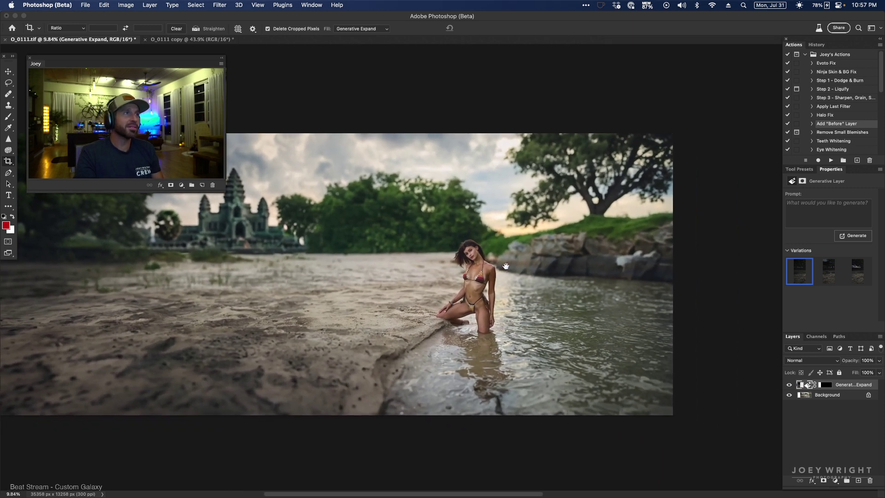
pyautogui.scroll(-4, 577, 265)
pyautogui.scroll(1, 599, 264)
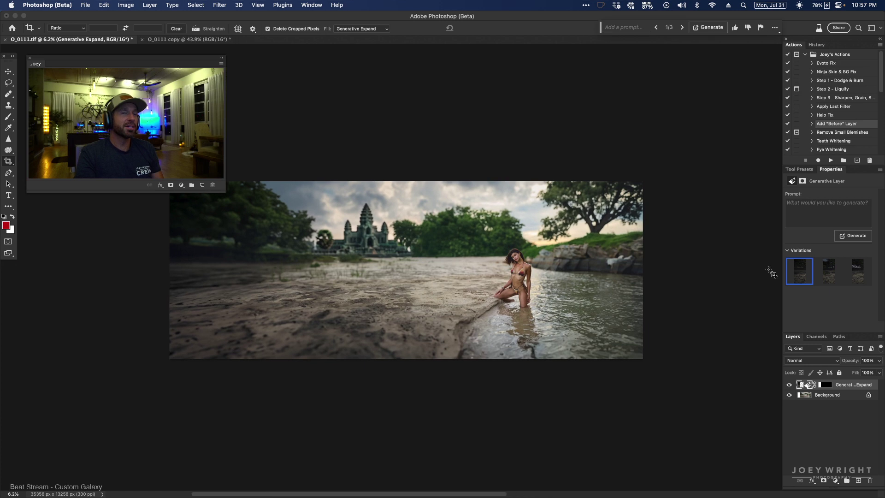
pyautogui.click(829, 271)
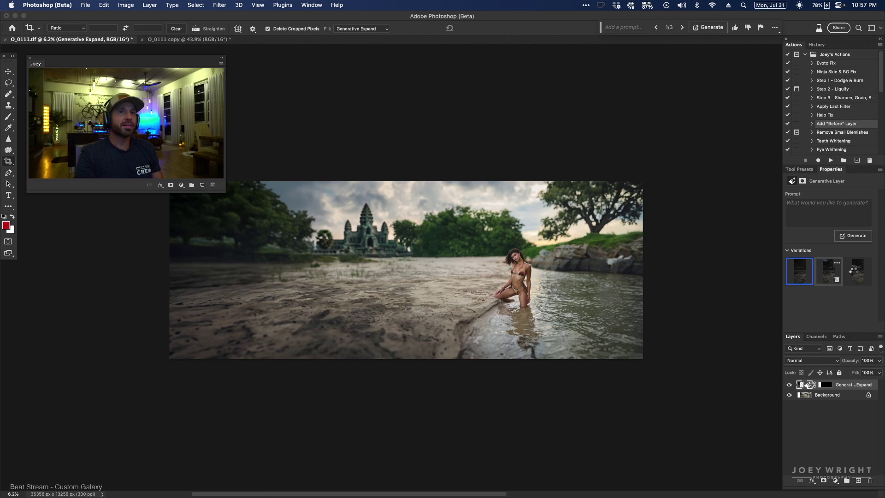
pyautogui.click(855, 274)
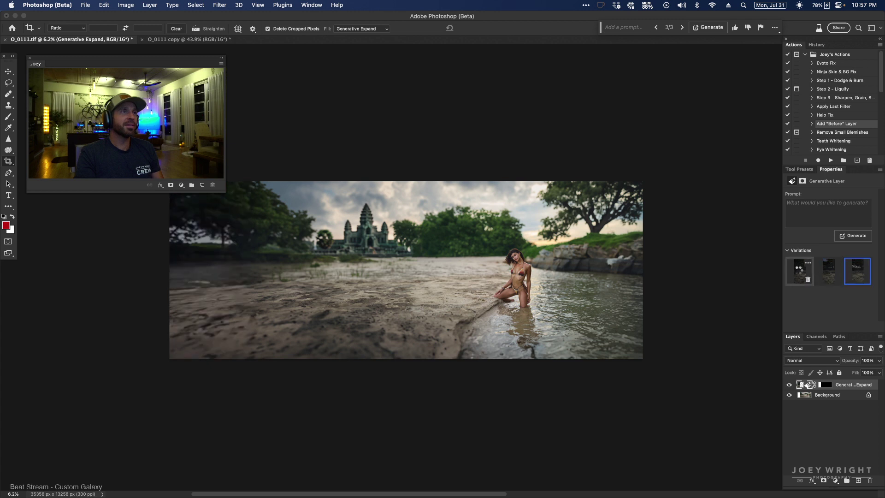
pyautogui.click(799, 273)
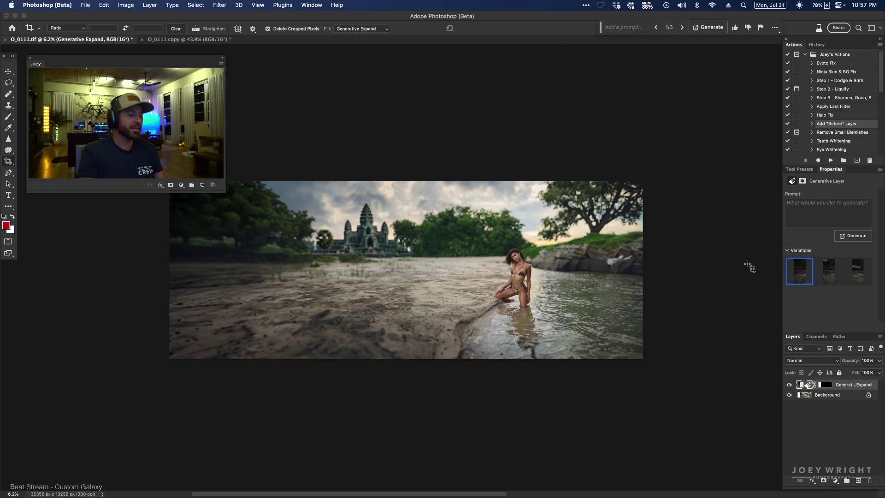
pyautogui.press('super+e')
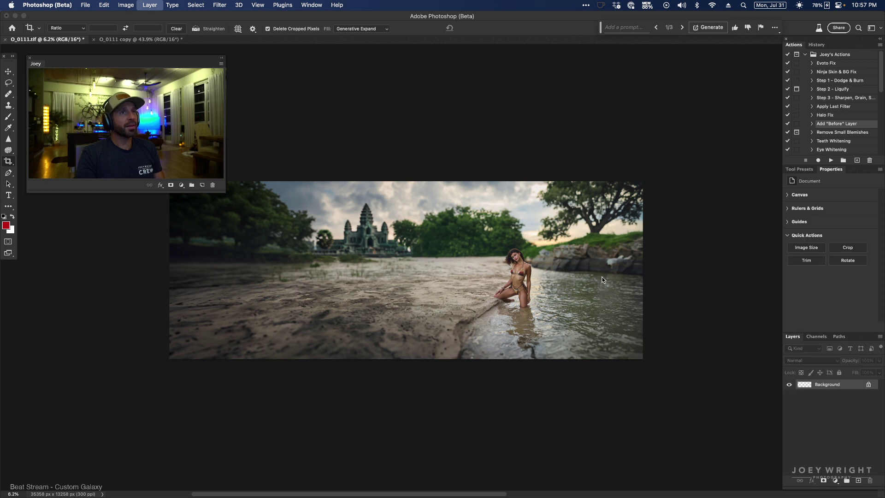
# - Examine the water surface beside the model up close and review the overall expanded scene
pyautogui.scroll(5, 595, 279)
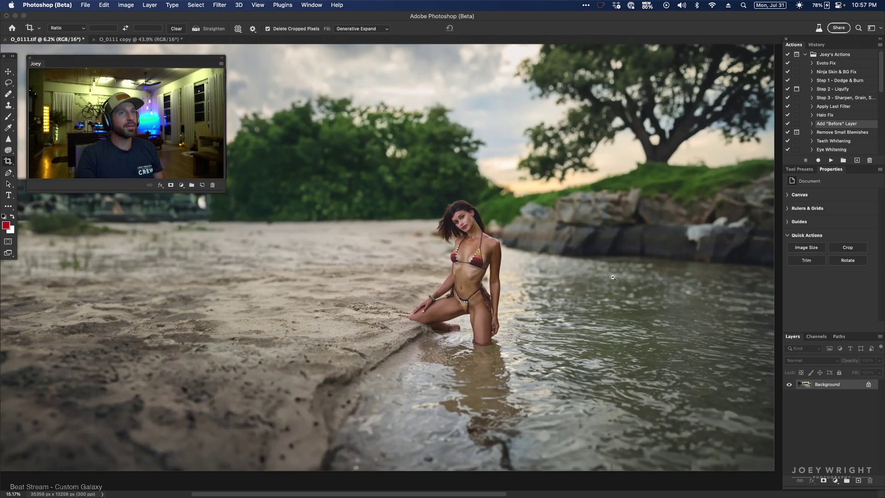
pyautogui.scroll(-2, 611, 277)
pyautogui.scroll(5, 567, 296)
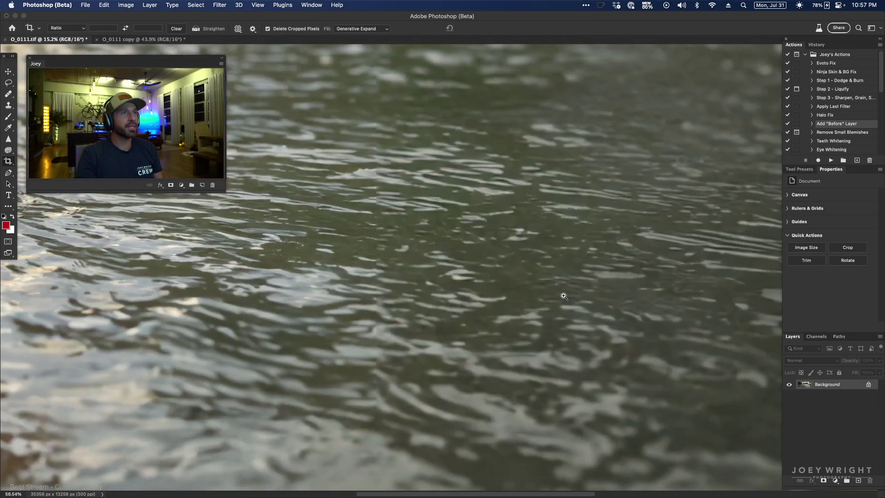
pyautogui.scroll(-2, 548, 296)
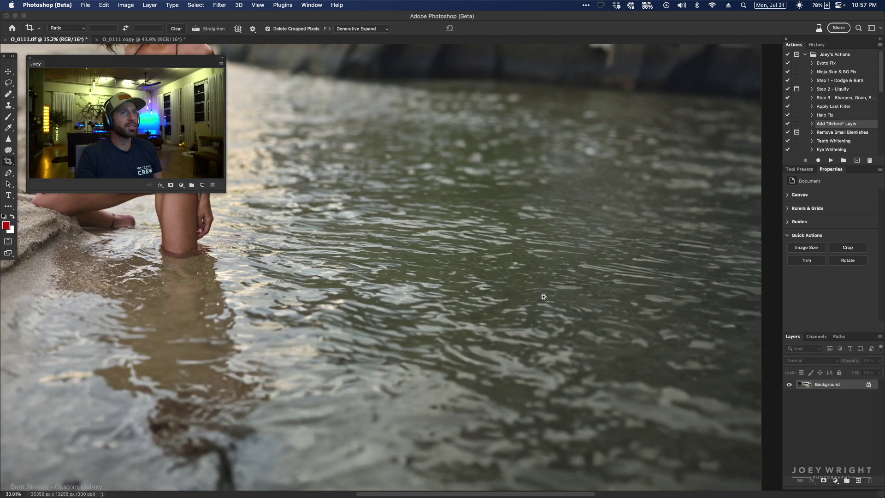
pyautogui.scroll(-5, 530, 296)
pyautogui.moveTo(509, 296); pyautogui.dragTo(629, 311)
pyautogui.scroll(1, 613, 313)
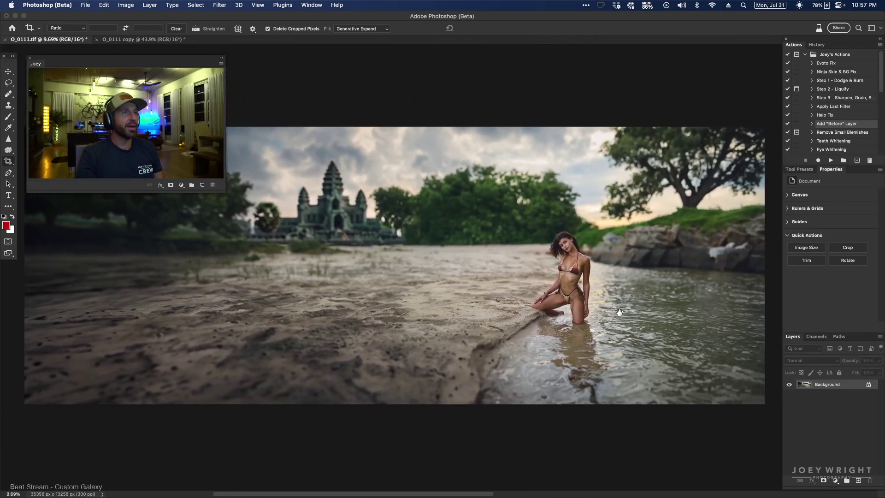
pyautogui.scroll(1, 603, 316)
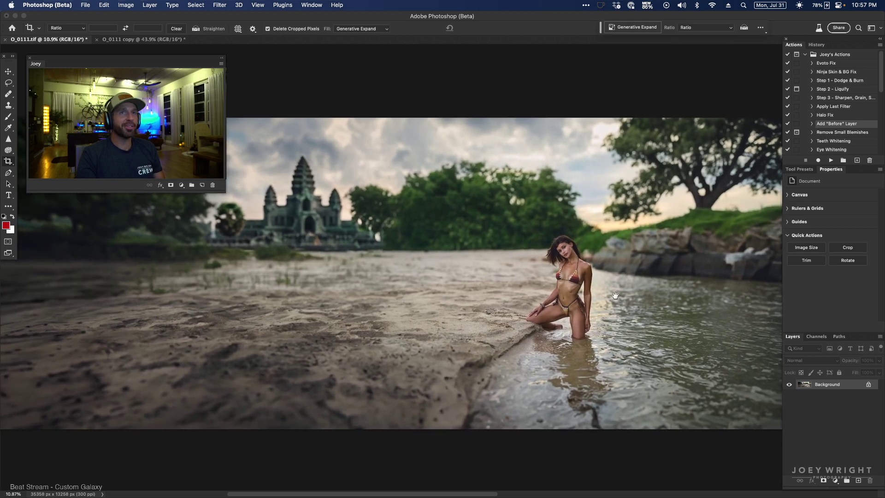